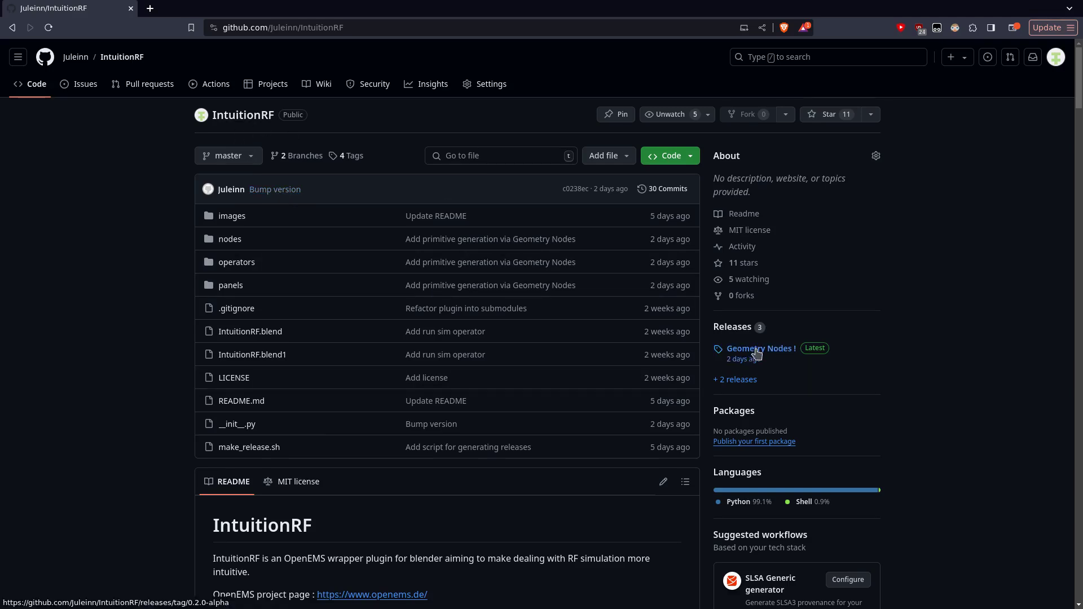
Open the latest "Geometry Nodes !" release of the IntuitionRF repository.
click(736, 349)
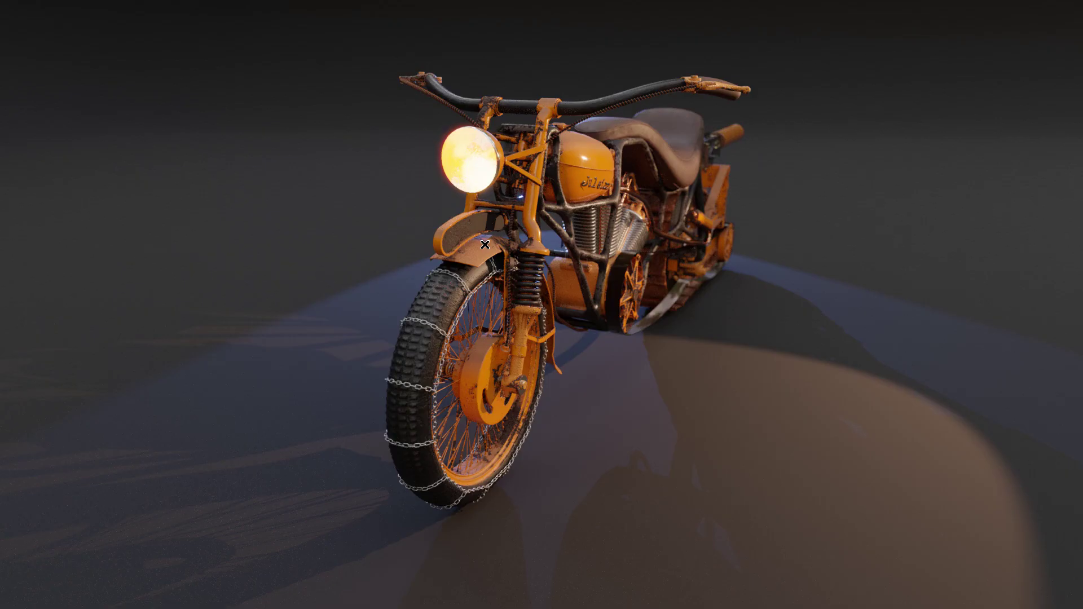
Open a terminal, change to the program directory and launch Blender with ./blender.
key(super+Return)
text(cd D)
key(Right)
key(Return)
text(./blender)
key(Return)
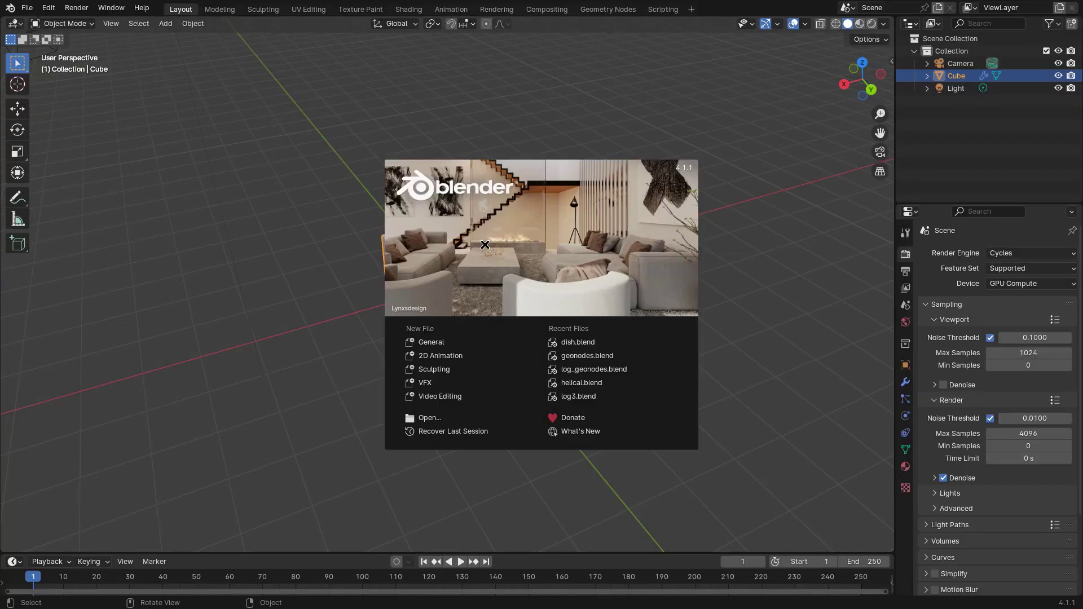
Dismiss the splash screen and switch to the Geometry Nodes workspace with the default cube's node tree.
click(283, 256)
scroll(524, 299, up, 2)
middle_drag(523, 299, 483, 293)
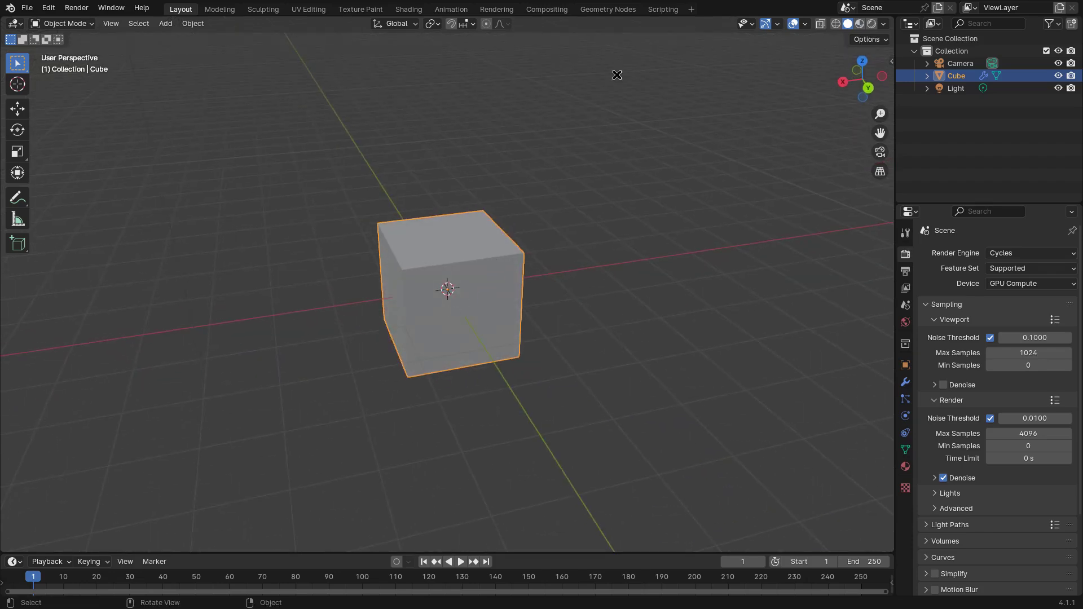
click(609, 9)
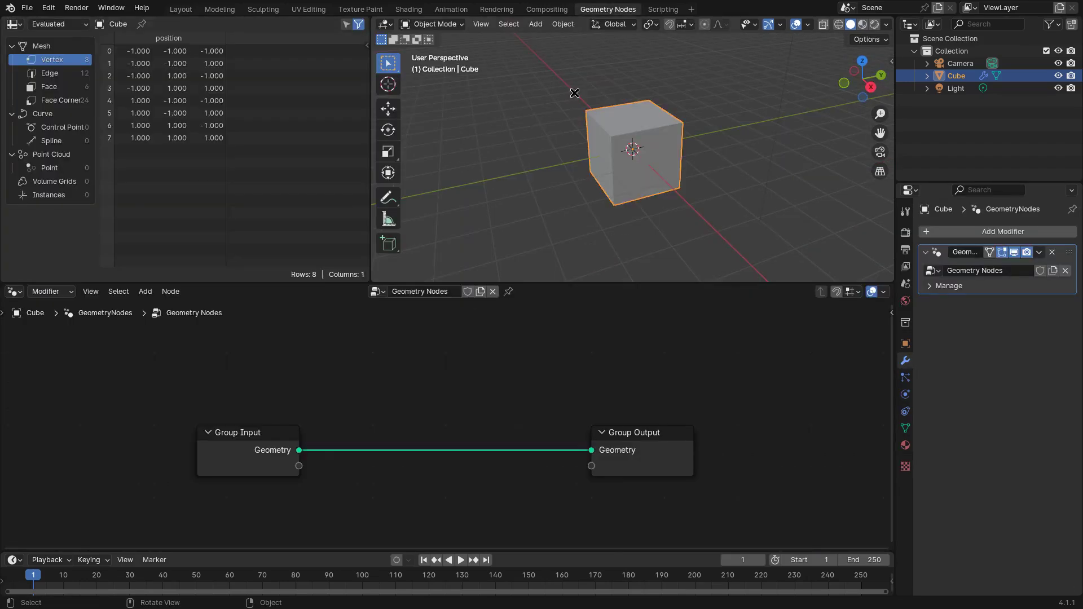
scroll(622, 136, up, 2)
mouse_move(621, 136)
middle_down()
mouse_move(592, 133)
mouse_move(621, 128)
middle_up()
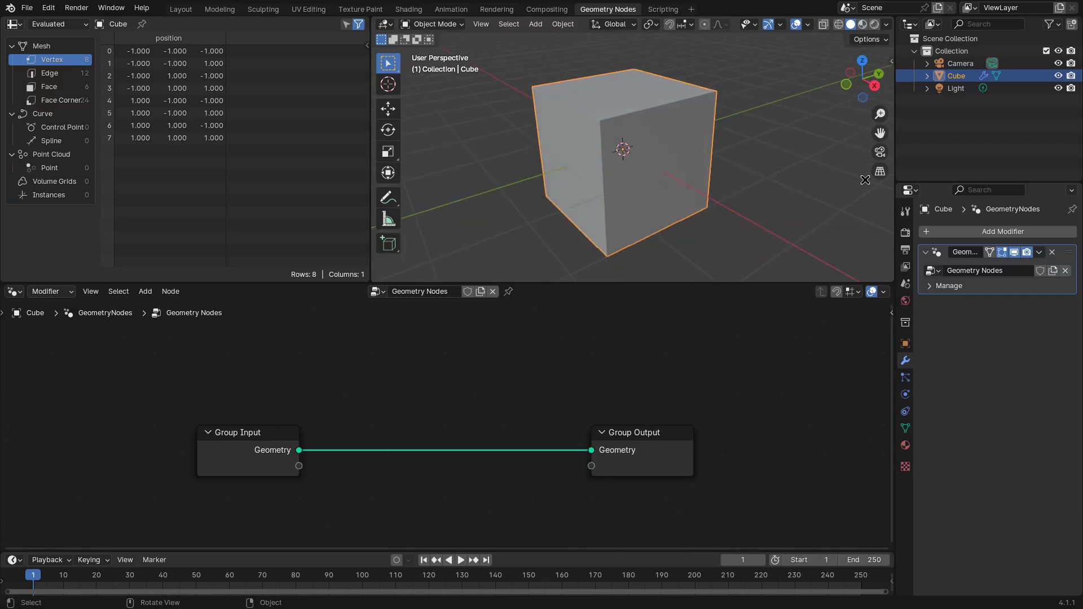
scroll(515, 418, up, 1)
middle_drag(379, 409, 435, 380)
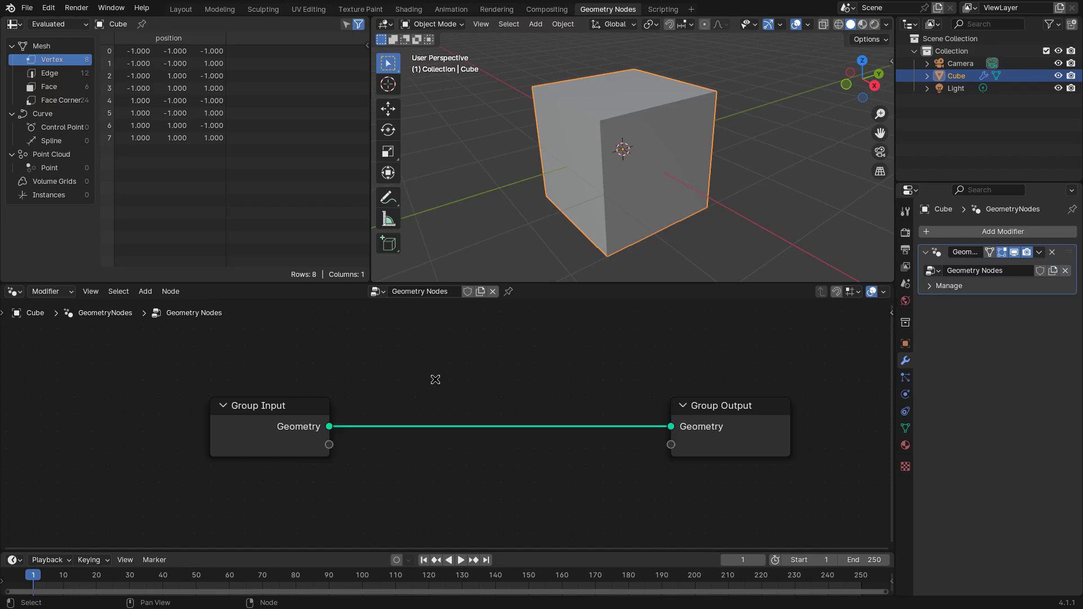
Delete the Group Input node from the cube's geometry node tree.
drag(156, 371, 410, 503)
key(Home)
click(717, 432)
click(265, 409)
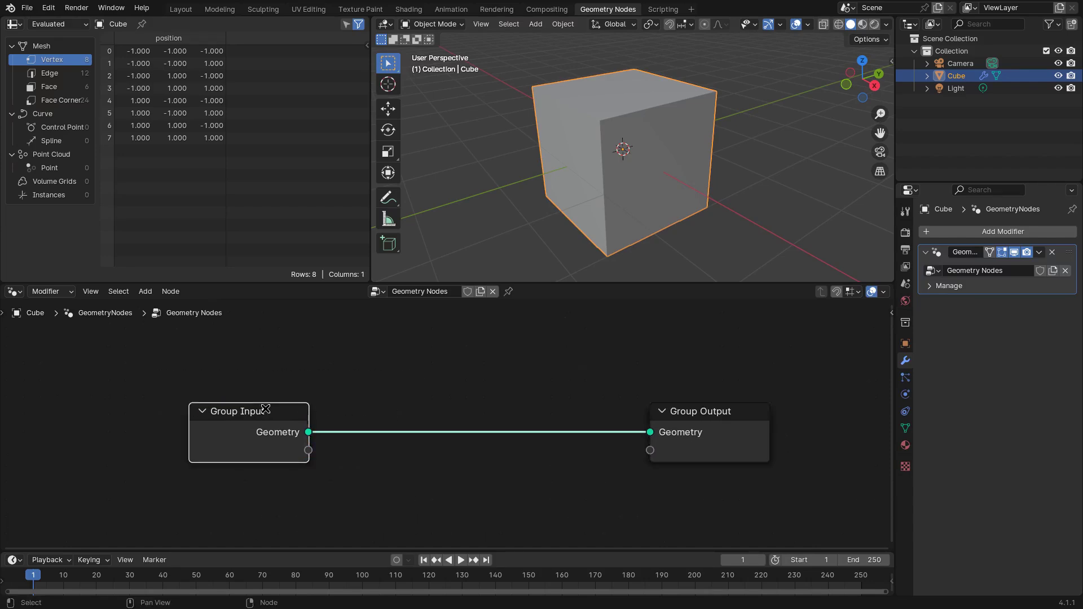
key(x)
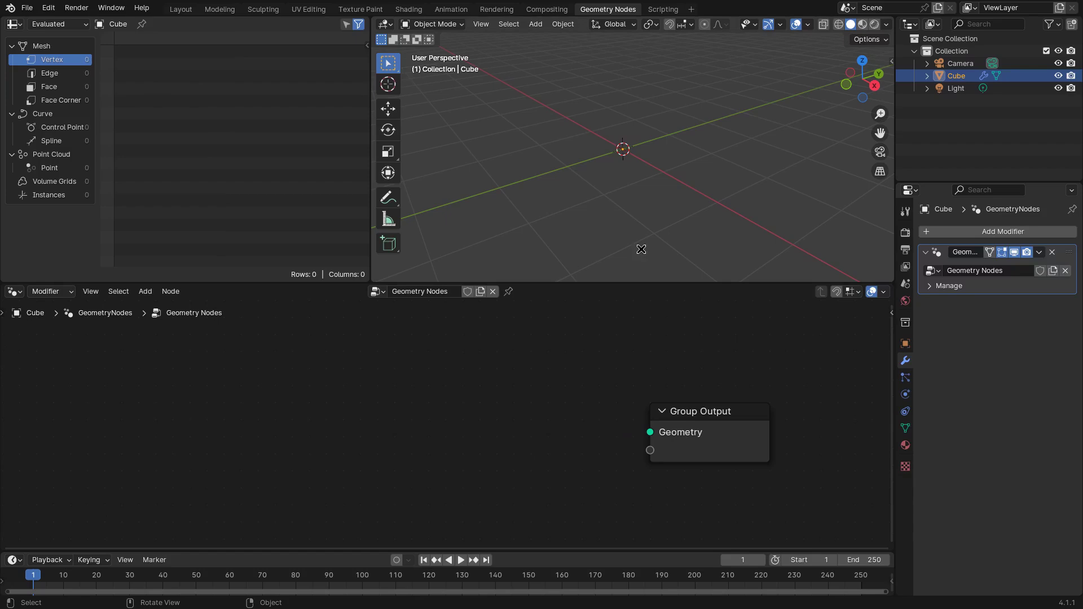
scroll(365, 380, up, 2)
scroll(453, 380, down, 3)
shift+middle_drag(566, 400, 553, 407)
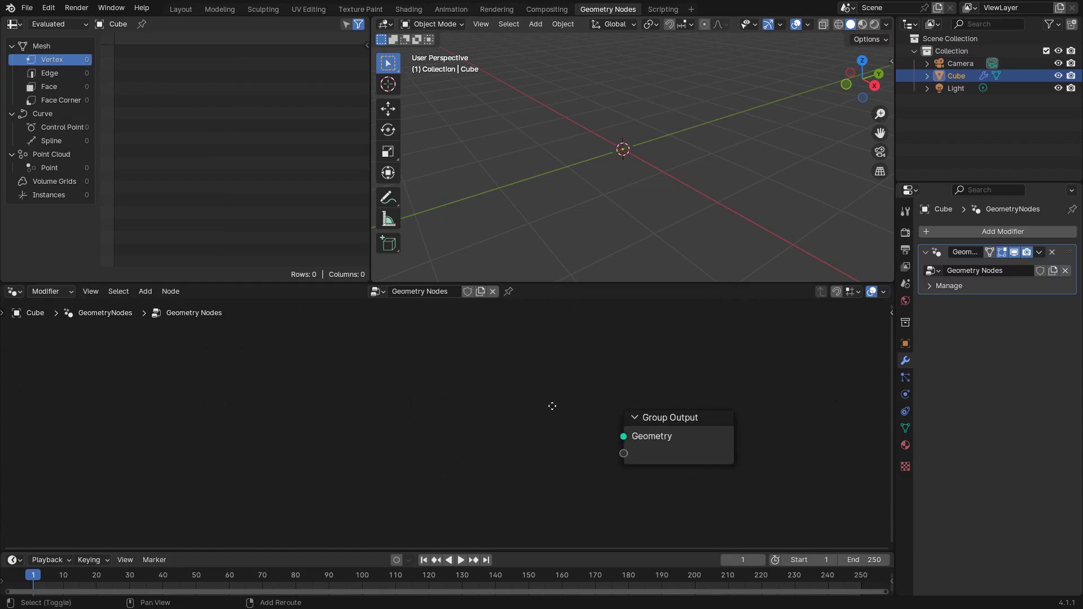
scroll(452, 404, down, 2)
middle_drag(470, 398, 544, 395)
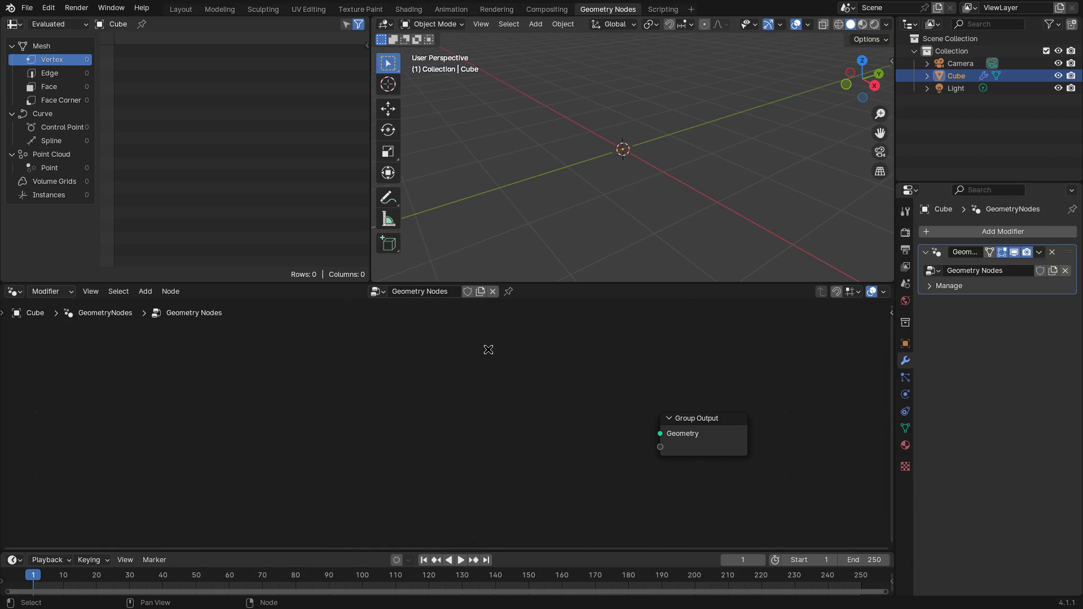
key(shift+a)
key(shift+a)
mouse_move(337, 385)
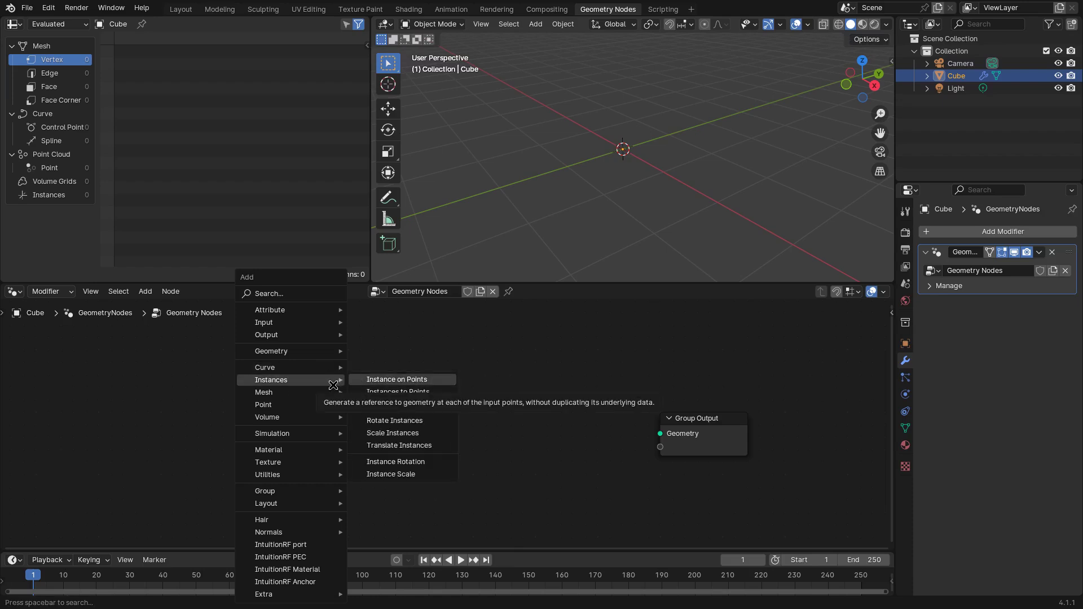
key(Escape)
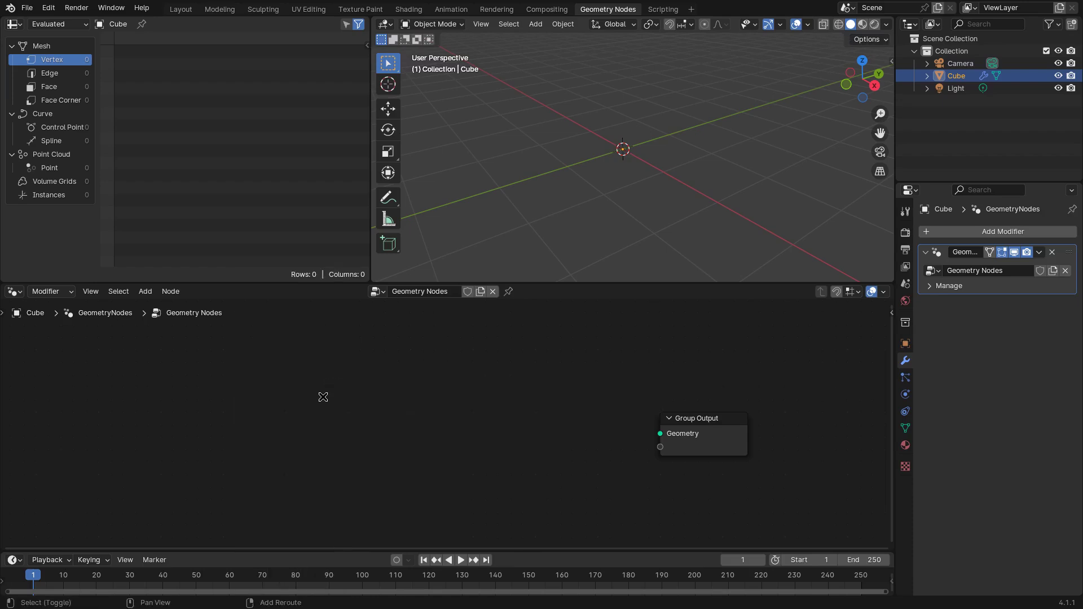
Add a Mesh Line node to the tree and preview its output with a Viewer node.
key(shift+a)
text(es)
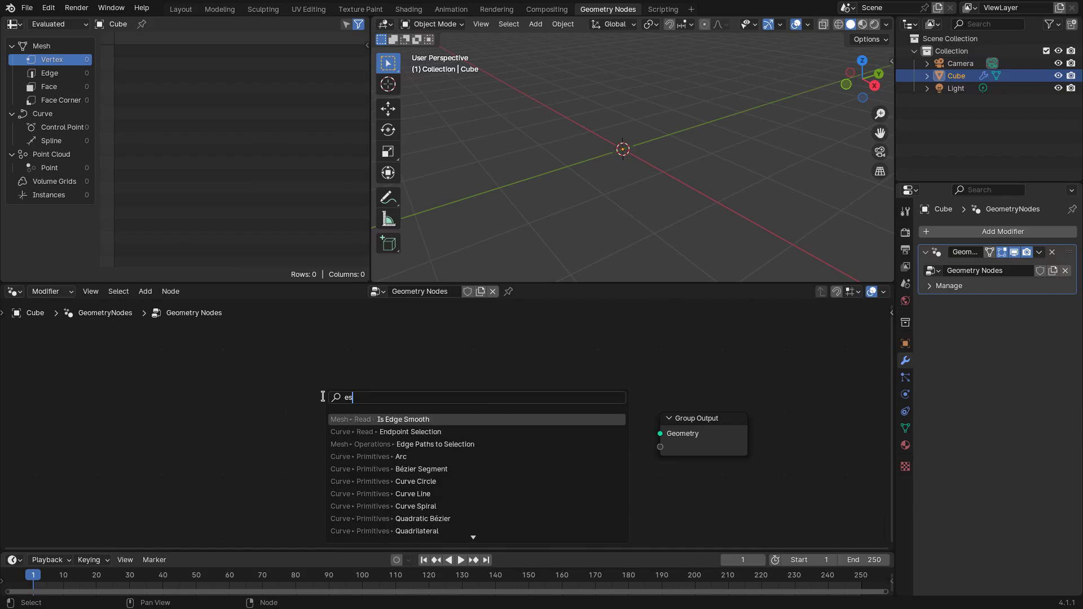
key(BackSpace)
text(mesh line)
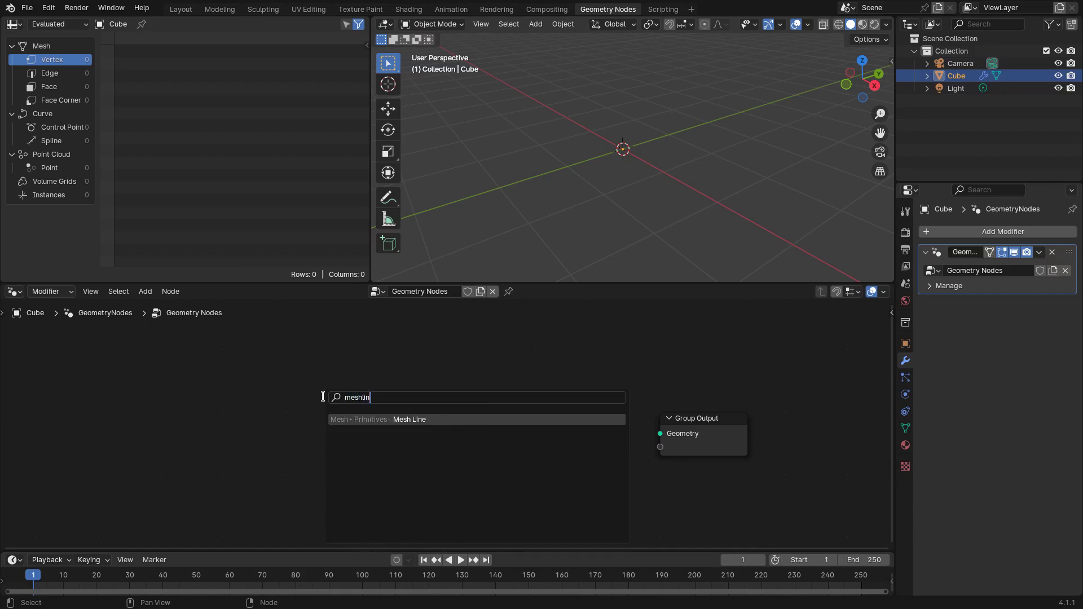
key(Return)
click(298, 355)
ctrl+shift+click(340, 366)
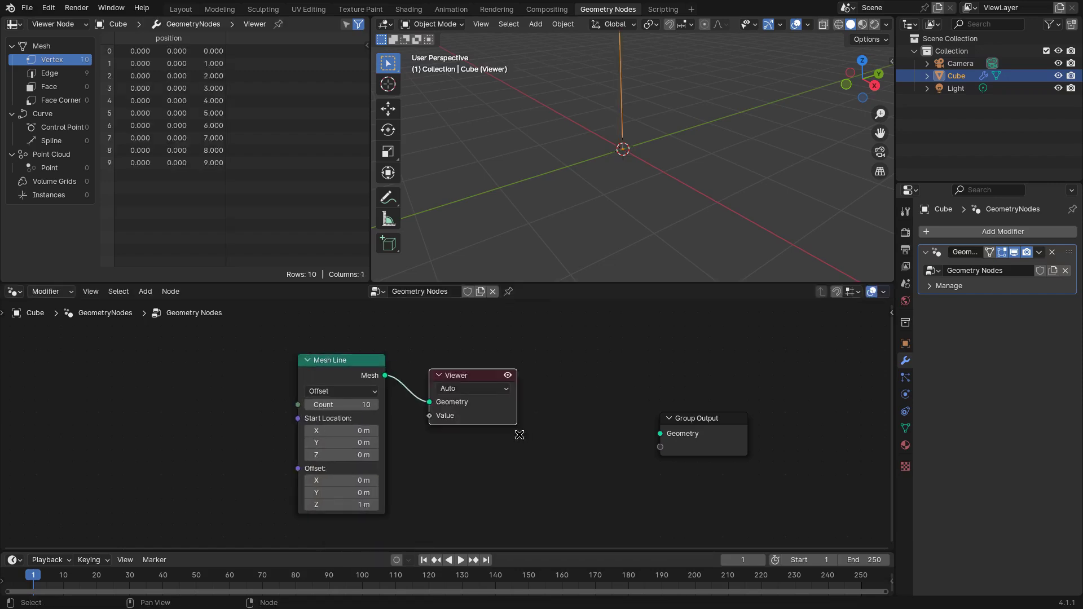
Route the Mesh Line output through a reroute point to both the Viewer and Group Output, with the Viewer placed above Group Output.
shift+right_drag(397, 395, 411, 373)
key(g)
click(437, 380)
click(464, 377)
drag(464, 377, 727, 356)
drag(391, 389, 659, 436)
drag(540, 396, 621, 442)
key(g)
click(616, 433)
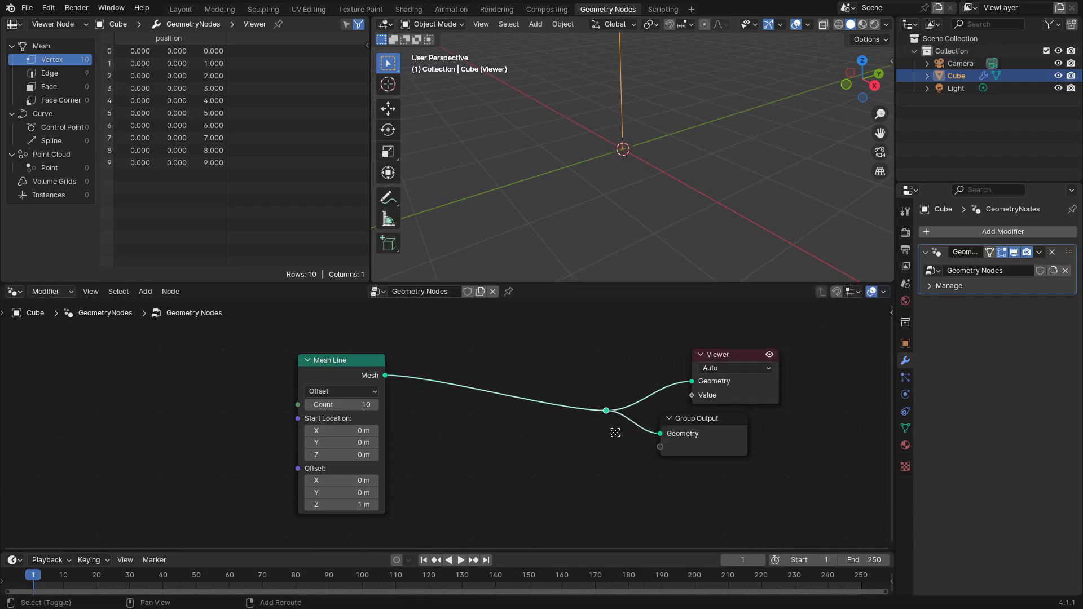
click(348, 370)
drag(349, 370, 359, 375)
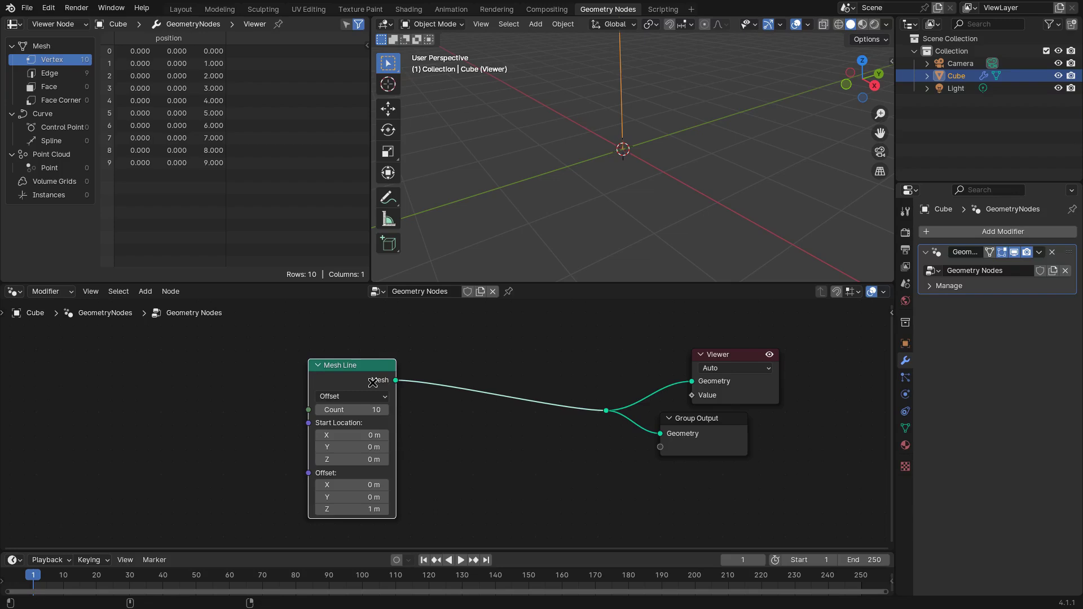
Switch the Mesh Line node from offset to End Points mode.
mouse_move(373, 383)
middle_drag(609, 149, 678, 174)
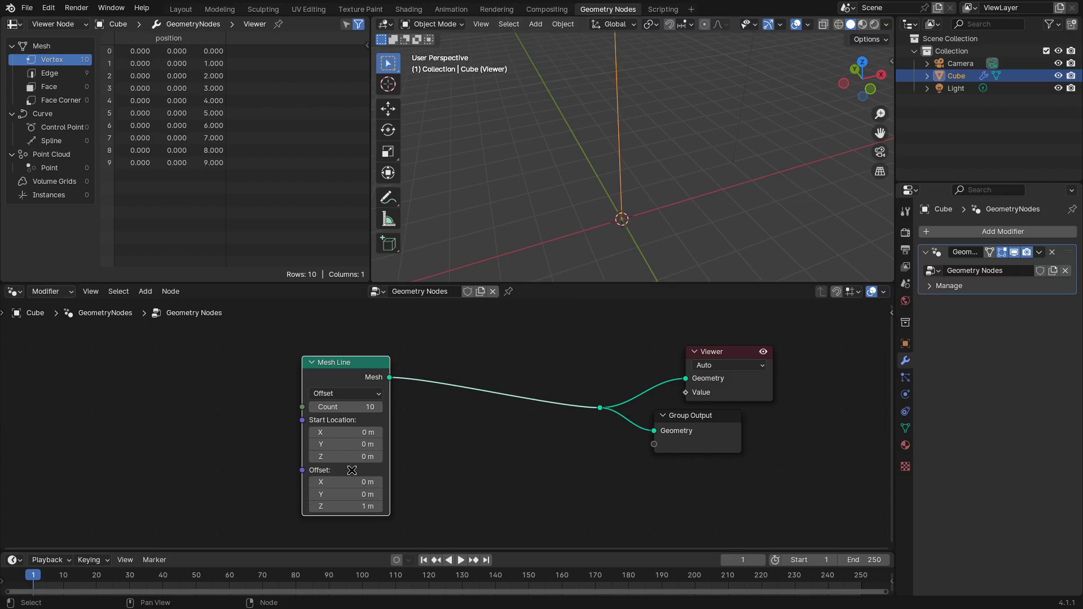
click(357, 392)
click(347, 437)
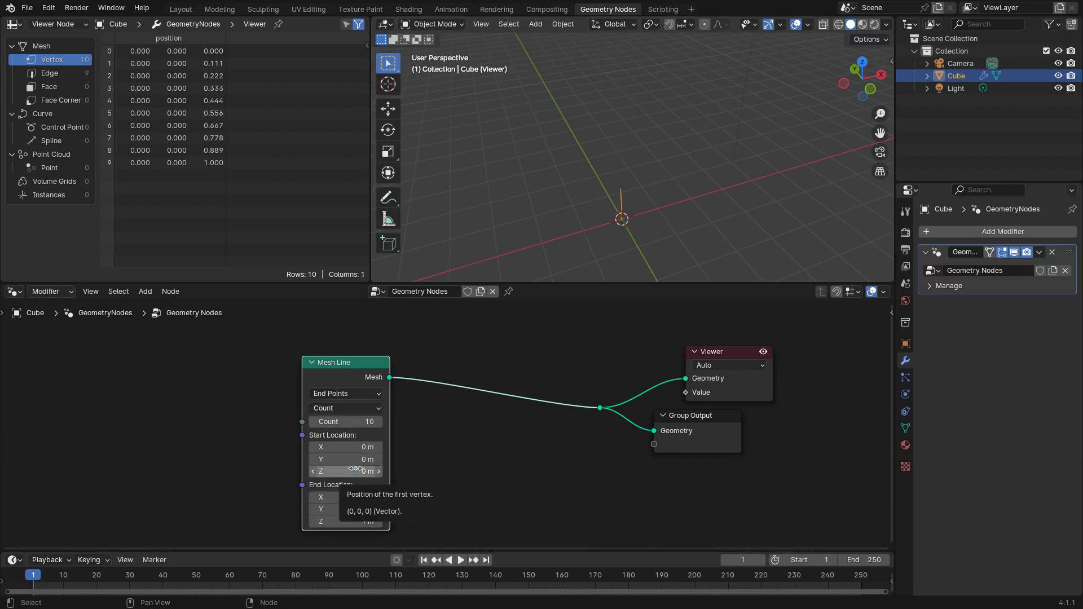
Set the Mesh Line's start location Y to -0.1 m and its end location to Y 0.1 m, Z 0 m.
click(350, 459)
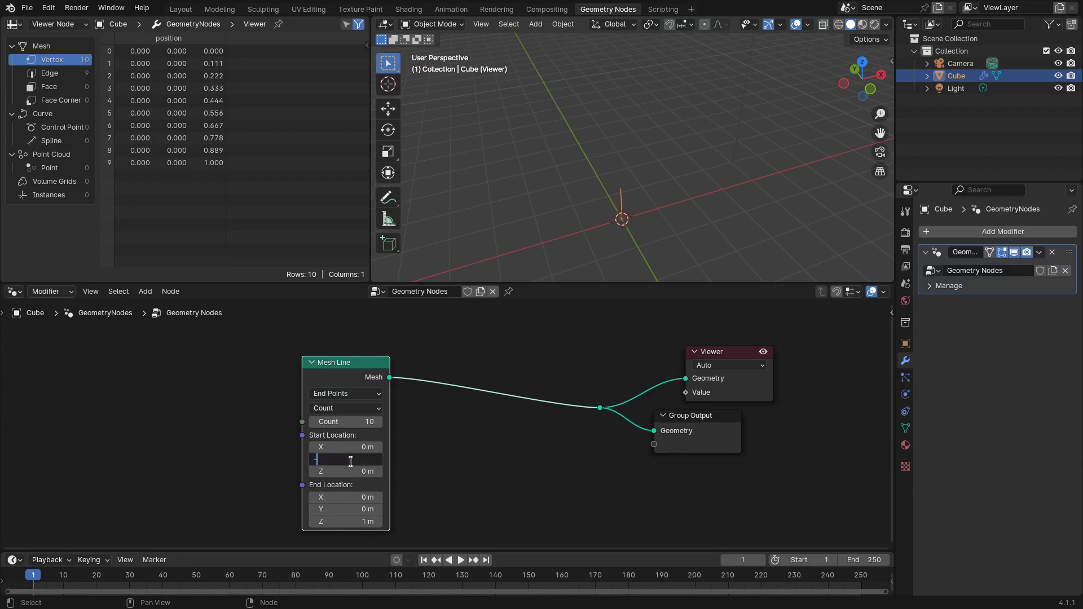
key(Return)
click(347, 509)
text(.1)
key(Tab)
text(0)
key(Return)
mouse_move(635, 199)
middle_down()
mouse_move(595, 203)
mouse_move(628, 205)
mouse_move(700, 174)
mouse_move(649, 197)
middle_up()
Spread the nodes apart, moving the Mesh Line away from the Viewer, reroute point and Group Output.
drag(345, 369, 211, 369)
scroll(310, 395, down, 2)
drag(522, 337, 762, 493)
key(g)
click(814, 525)
drag(260, 389, 213, 385)
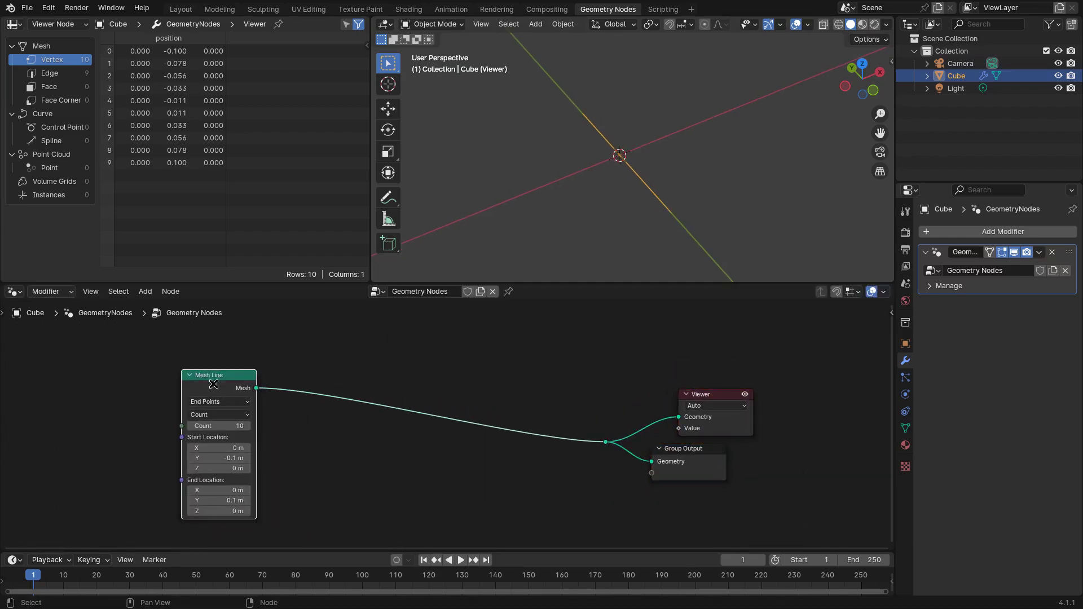
Add a Combine XYZ node before the Mesh Line and connect its vector to Start Location.
middle_drag(316, 430, 453, 439)
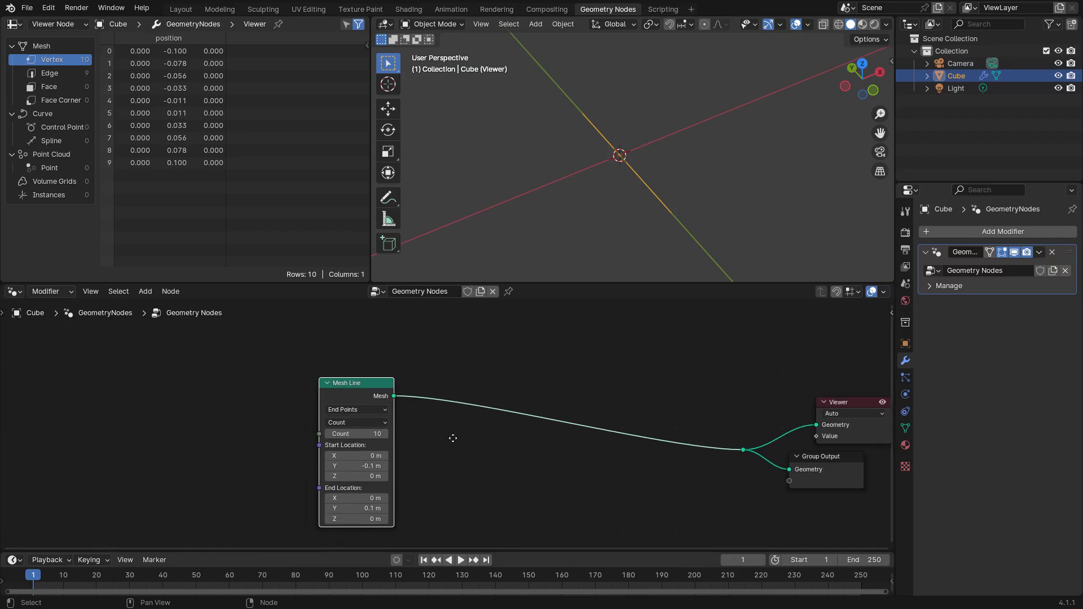
scroll(453, 438, up, 1)
click(453, 439)
key(shift+a)
mouse_move(186, 456)
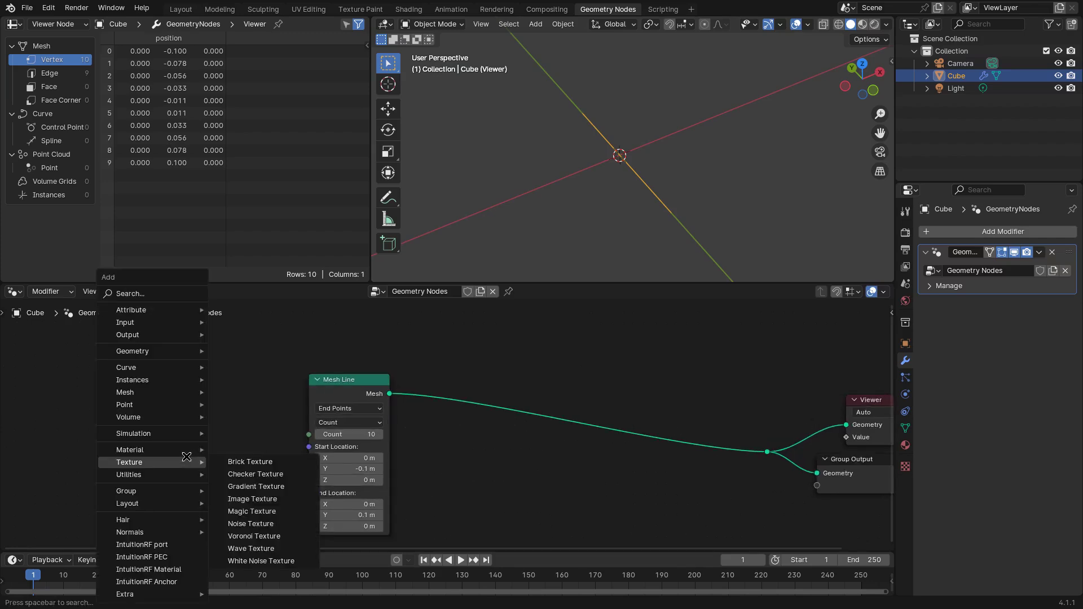
text(com)
key(Return)
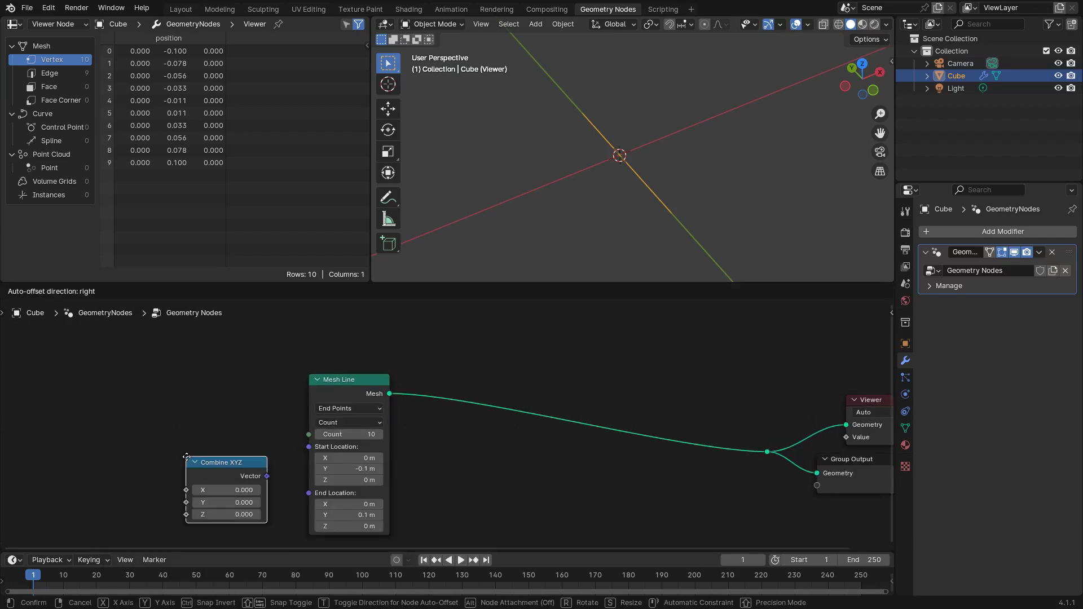
click(186, 457)
drag(266, 475, 309, 459)
Duplicate the Combine XYZ node below the original and connect the copy's vector to the Mesh Line's End Location.
drag(230, 461, 217, 413)
key(shift+d)
click(215, 505)
drag(245, 513, 308, 459)
Add a Math node set to Multiply and connect its value to the Y input of the End Location's Combine XYZ.
middle_drag(204, 504, 376, 460)
key(shift+a)
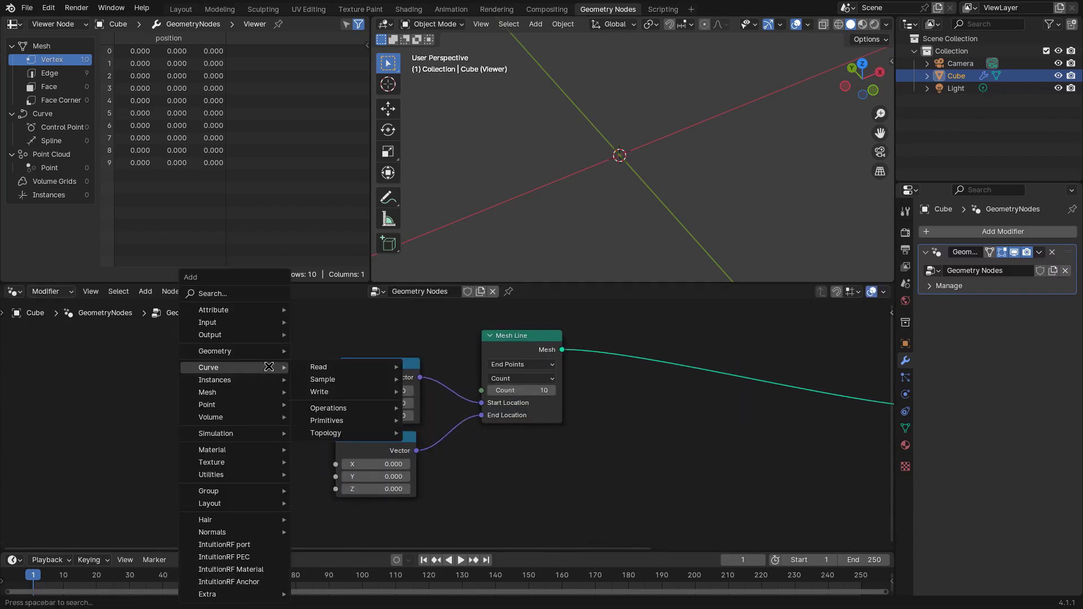
text(mult)
key(BackSpace)
key(BackSpace)
key(BackSpace)
key(BackSpace)
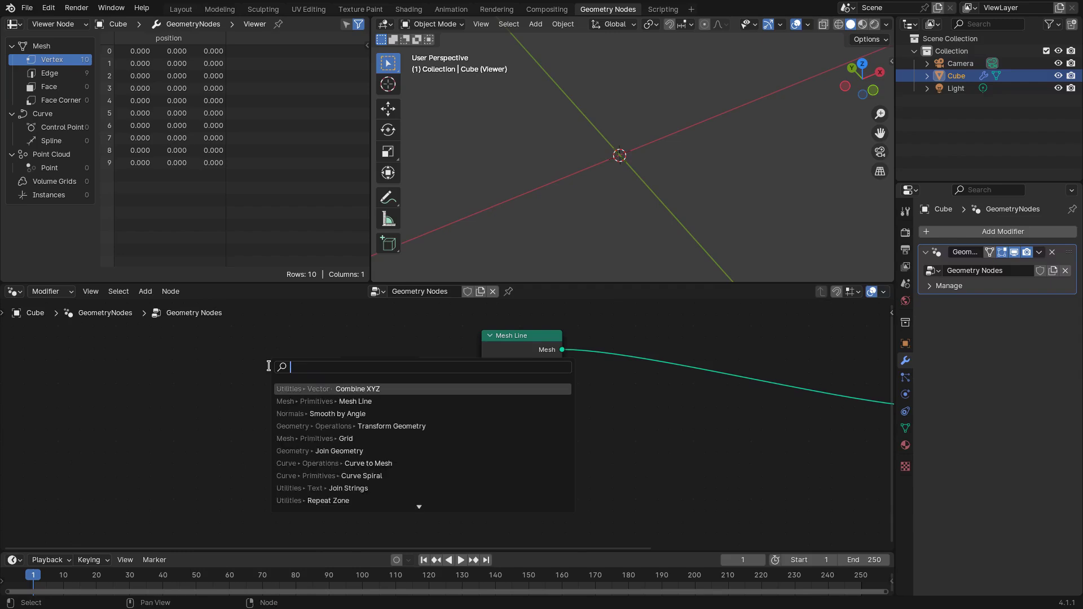
text(math)
key(Return)
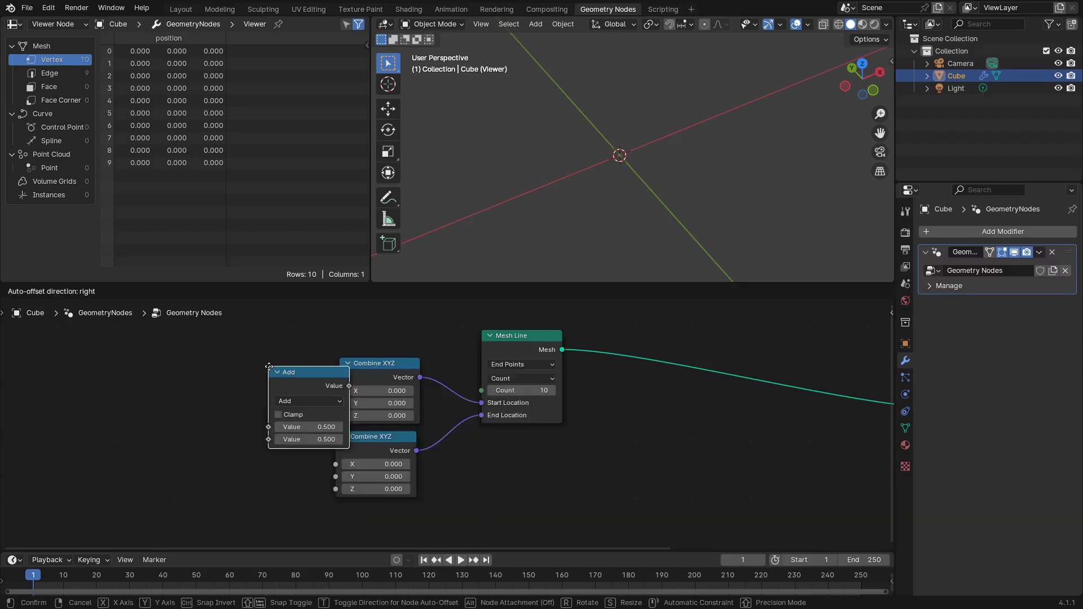
click(248, 415)
click(245, 416)
key(m)
drag(251, 401, 336, 477)
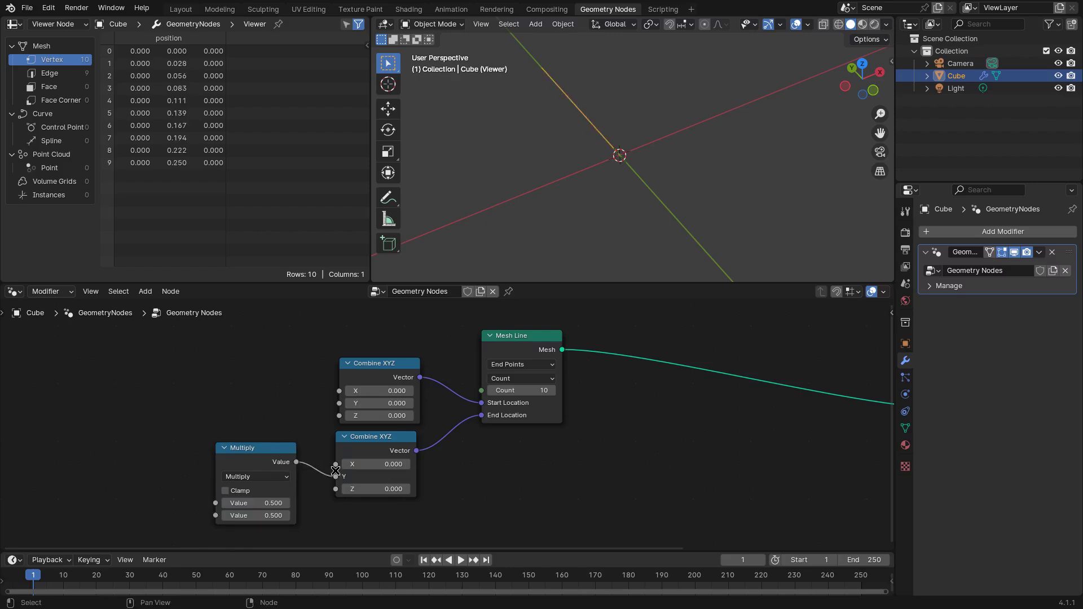
Add a Value node feeding the Y input of the Start Location's Combine XYZ and the first input of Multiply.
key(shift+a)
text(value)
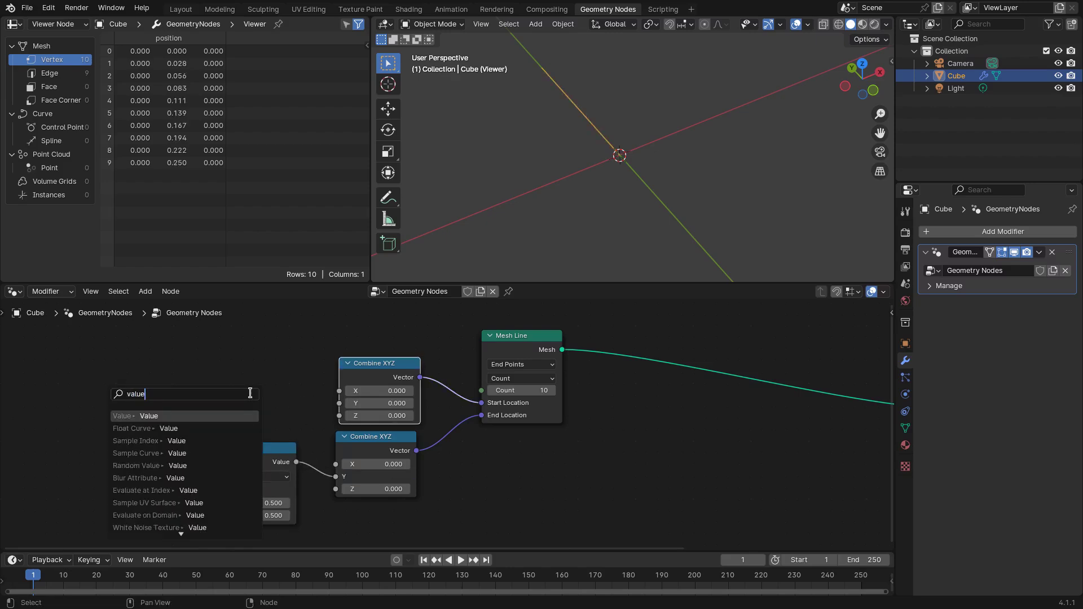
key(Return)
click(139, 406)
drag(142, 406, 215, 503)
Set the Multiply node's second value to -1 and the Value node to 0.1.
click(244, 515)
text(-1)
key(Return)
middle_drag(333, 496, 372, 492)
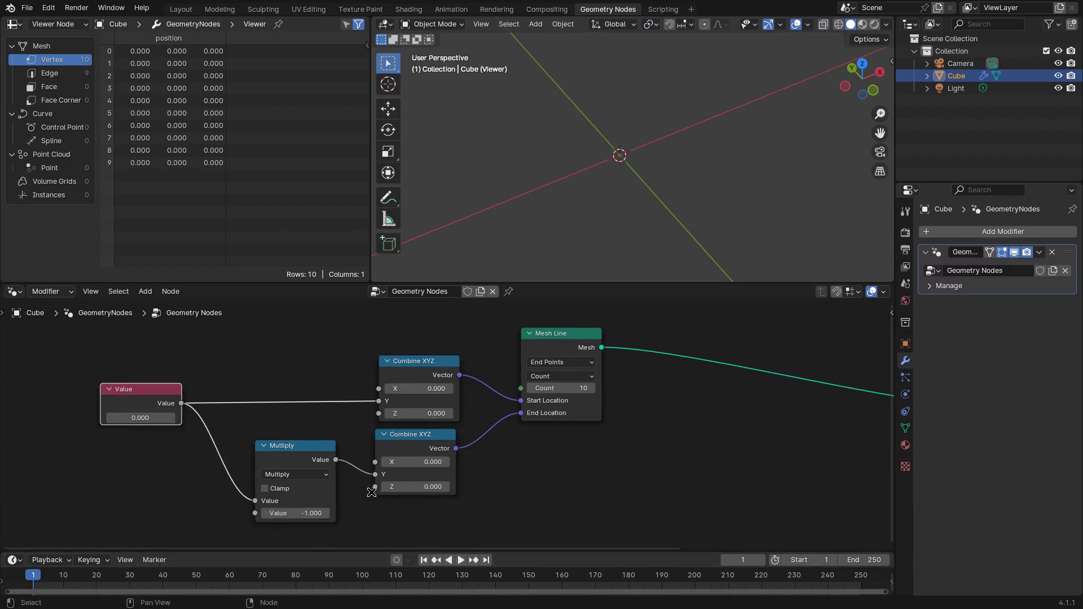
click(144, 418)
key(Return)
scroll(265, 516, down, 2)
scroll(213, 410, up, 1)
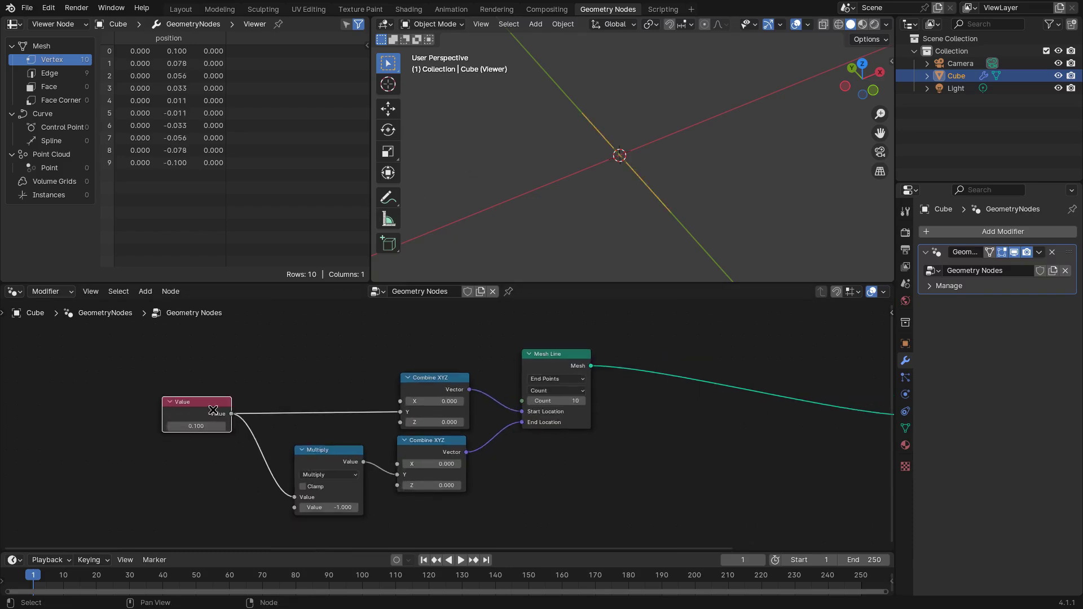
Name the Value node "dipole-length" in its node properties.
key(n)
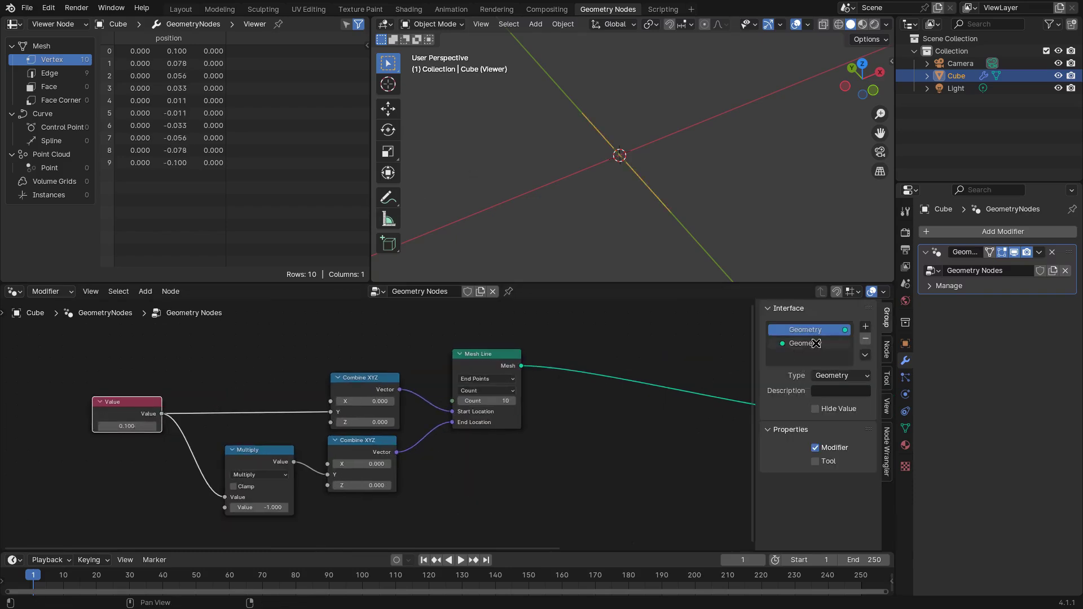
ctrl+scroll(839, 339, down, 2)
click(884, 339)
click(832, 348)
text(dipole)
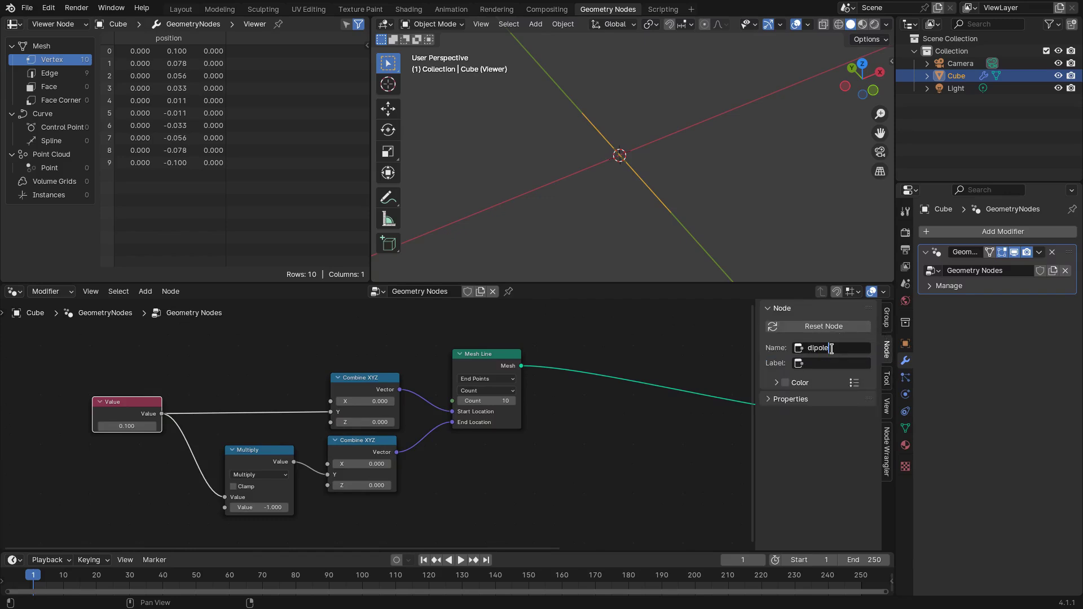
text(-length)
key(Return)
Move the Value node farther from the Multiply node and branch its output through a reroute point.
drag(125, 407, 61, 408)
scroll(390, 365, down, 3)
shift+middle_drag(434, 375, 280, 397)
scroll(584, 181, down, 3)
shift+middle_drag(606, 178, 624, 196)
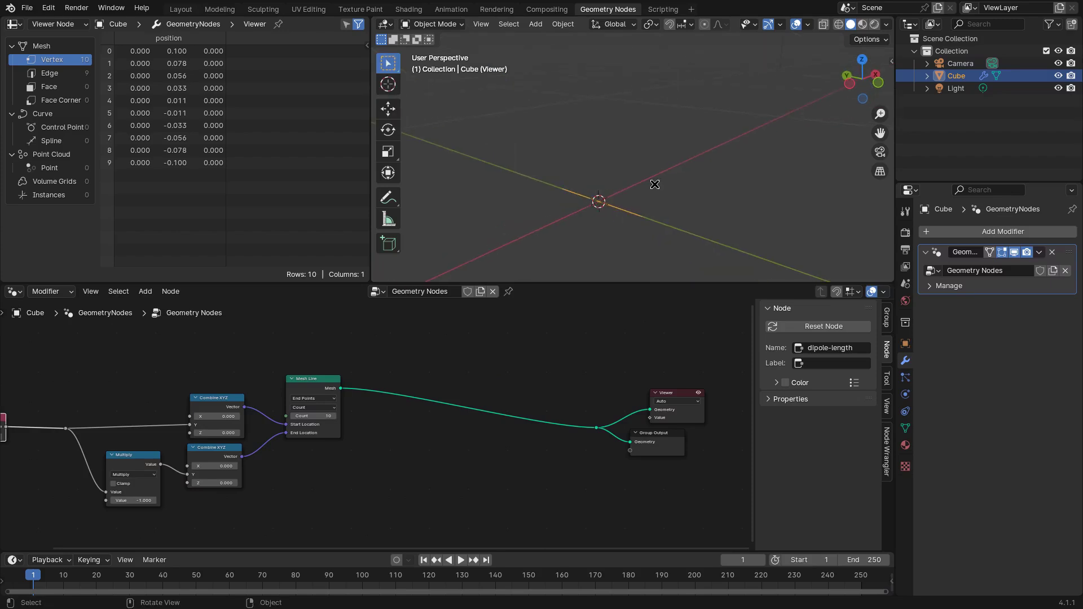
Add a Repeat Zone between the Mesh Line node and the Viewer.
key(shift+a)
mouse_move(450, 355)
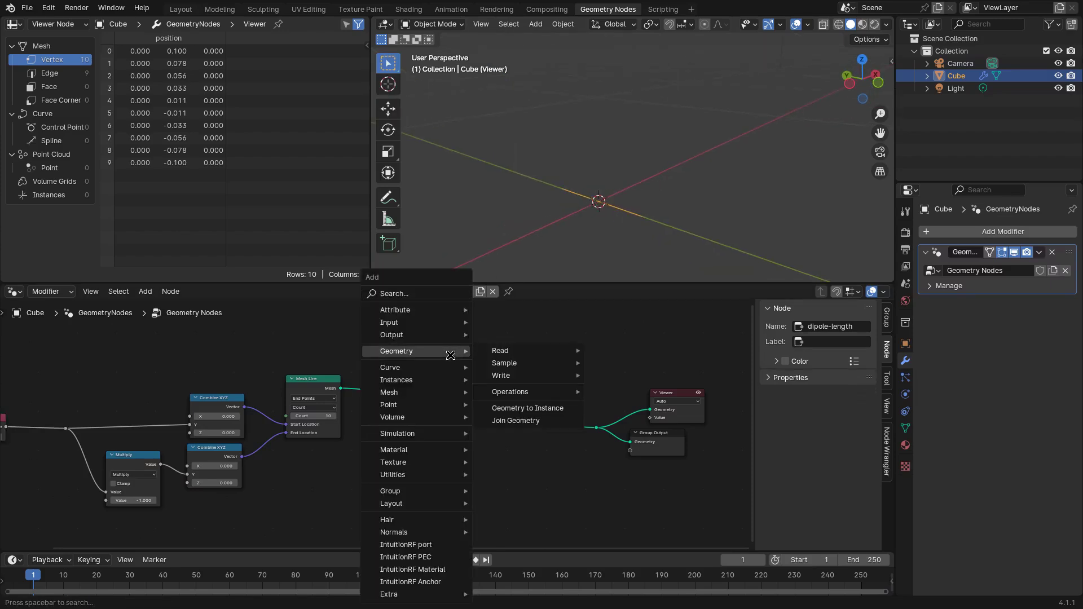
text(repeat)
key(Return)
click(477, 391)
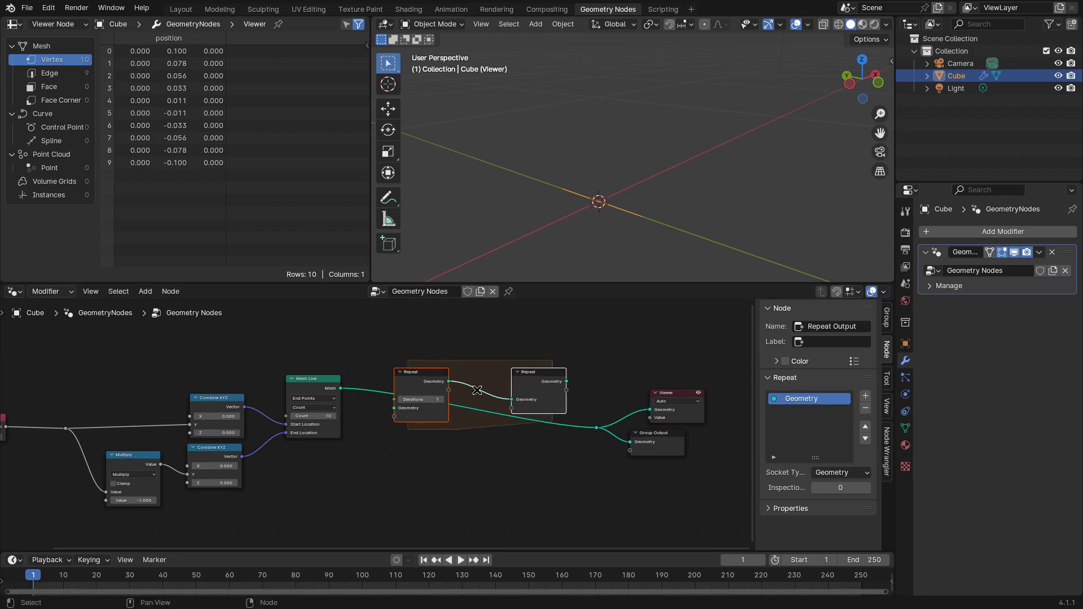
Route the Mesh Line output through the Repeat Zone to the Viewer and Group Output, cutting the direct link.
scroll(477, 390, up, 1)
click(428, 373)
drag(334, 382, 402, 406)
ctrl+right_drag(561, 413, 574, 431)
drag(599, 374, 634, 427)
drag(564, 395, 567, 414)
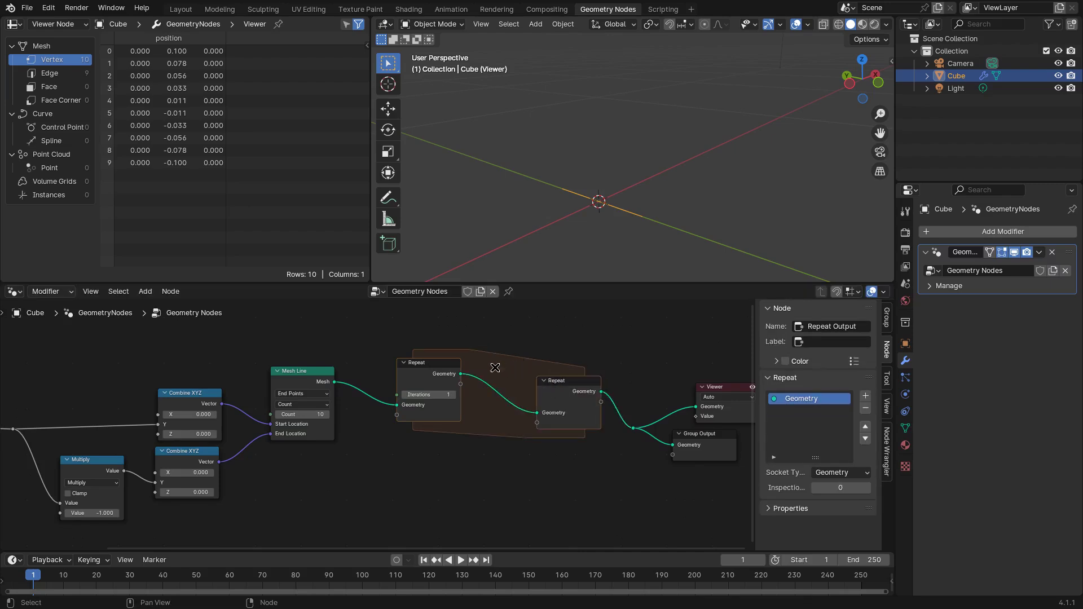
Spread the Repeat Zone apart by moving its output node, the Viewer and the Group Output away from its input node.
drag(439, 365, 422, 366)
scroll(631, 395, down, 1)
middle_drag(631, 396, 482, 387)
drag(619, 484, 357, 340)
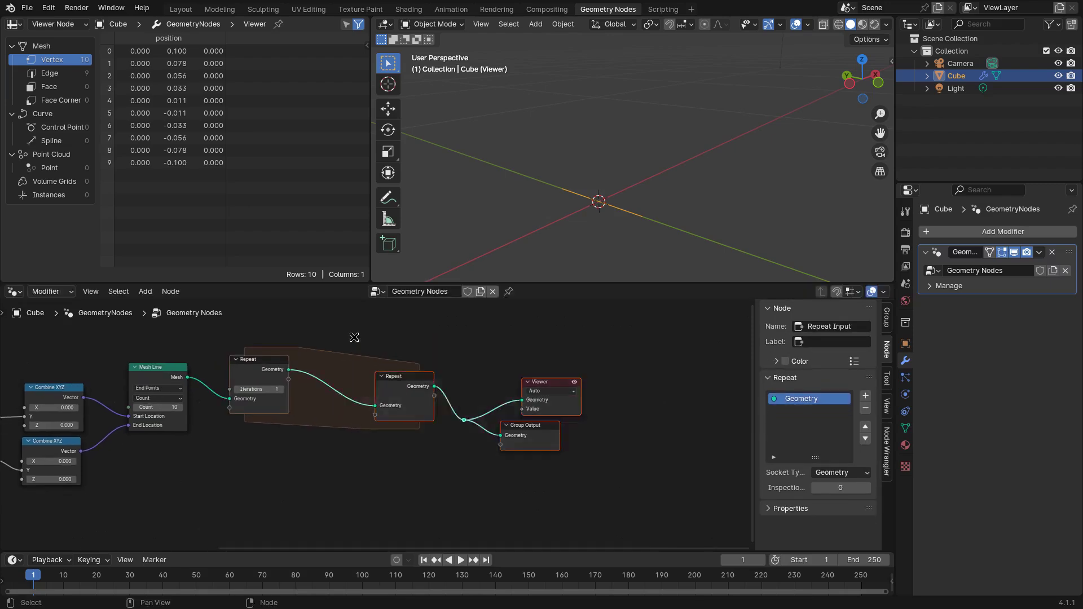
key(g)
click(421, 357)
click(418, 358)
Insert a Join Geometry node between the Repeat Zone's input and output nodes.
key(shift+a)
text(join)
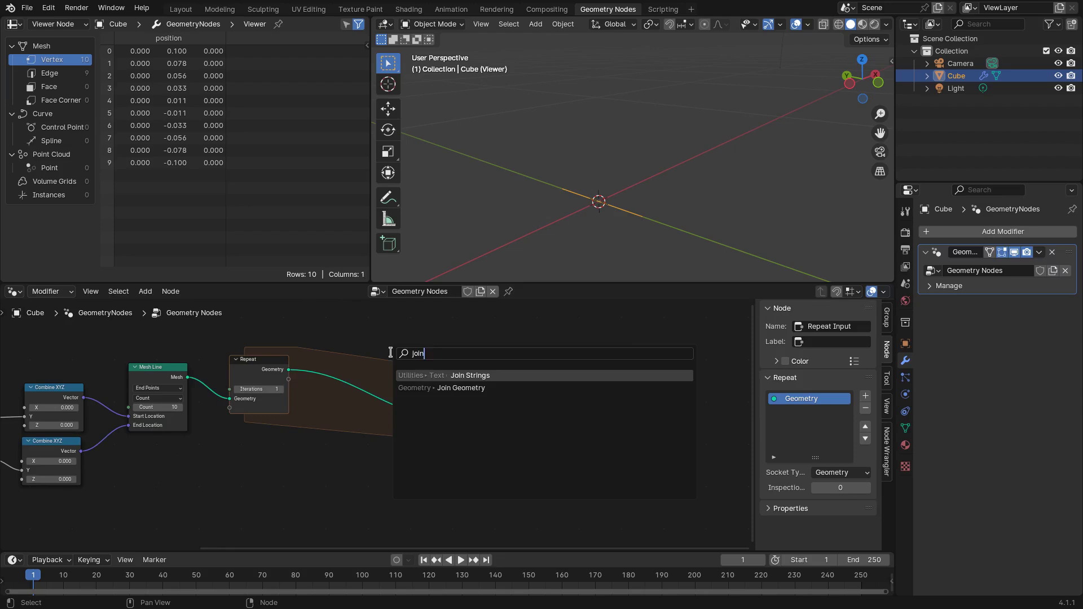
key(Return)
click(374, 384)
scroll(380, 402, up, 3)
middle_drag(380, 401, 474, 466)
scroll(468, 446, up, 3)
scroll(458, 449, down, 3)
scroll(473, 465, down, 4)
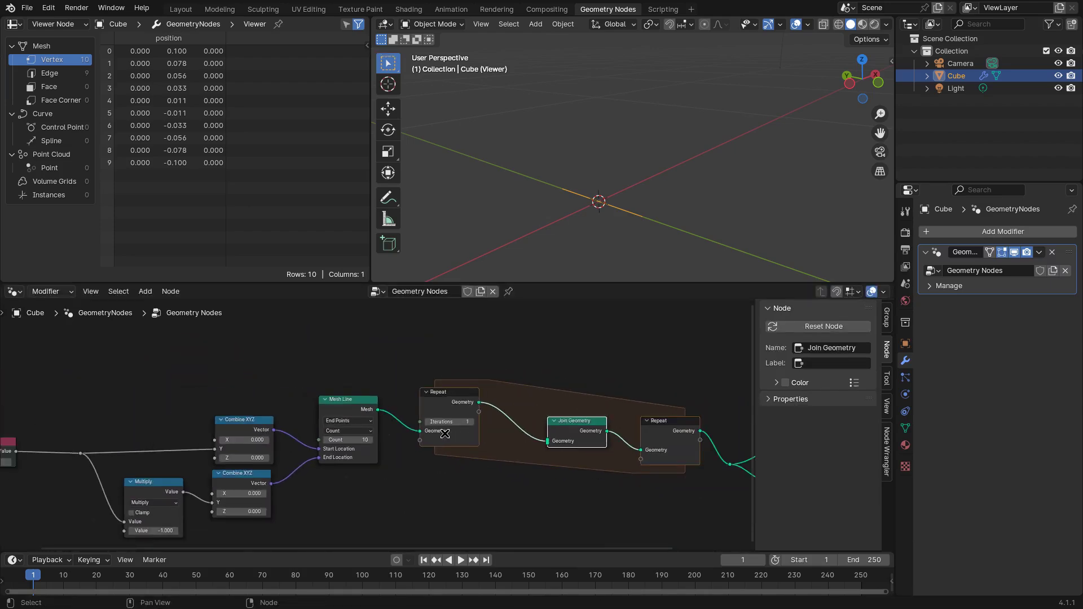
Move the line-building nodes clear of the Repeat Zone and connect Mesh Line to Join Geometry instead of the Repeat input.
middle_drag(399, 449, 442, 439)
drag(63, 372, 464, 527)
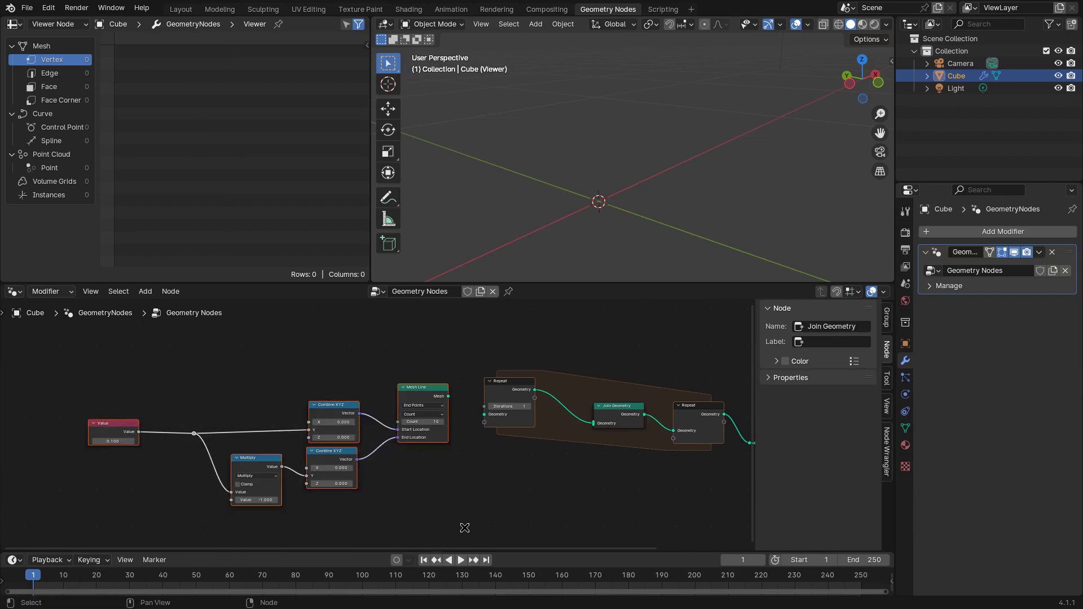
key(g)
click(468, 452)
middle_drag(524, 460, 459, 498)
drag(533, 443, 489, 417)
drag(387, 360, 426, 441)
Insert a Transform Geometry node between Join Geometry and the Repeat output node.
text(ran)
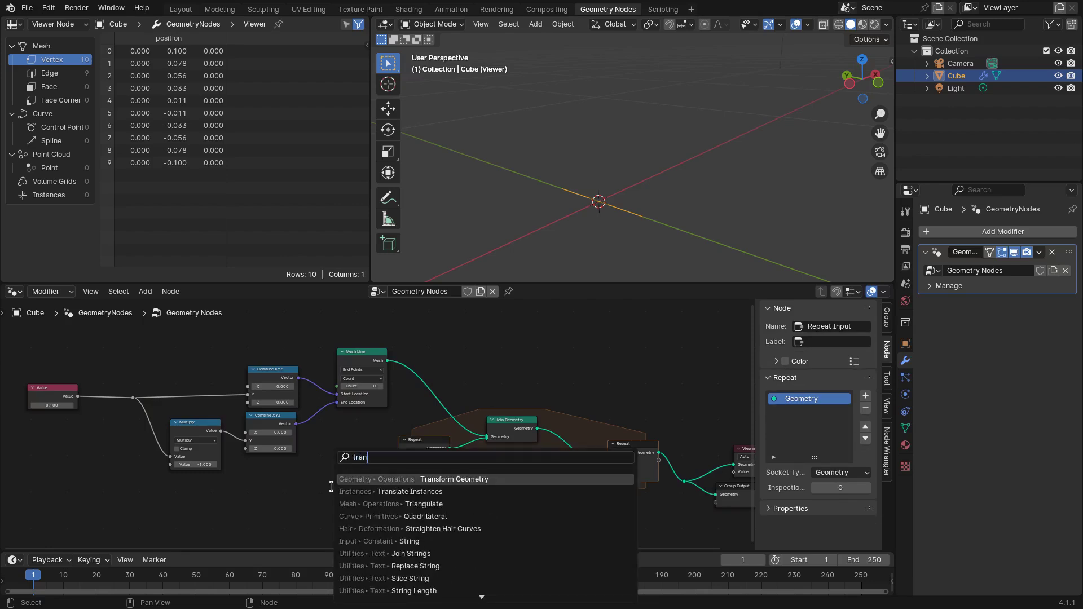
key(Return)
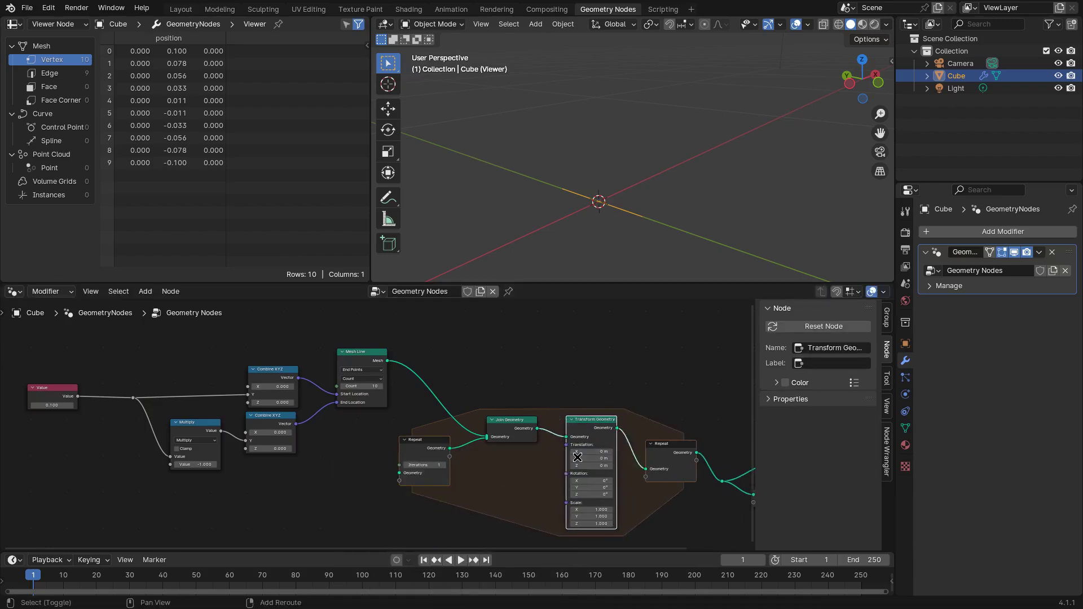
scroll(484, 405, up, 2)
middle_drag(632, 404, 580, 424)
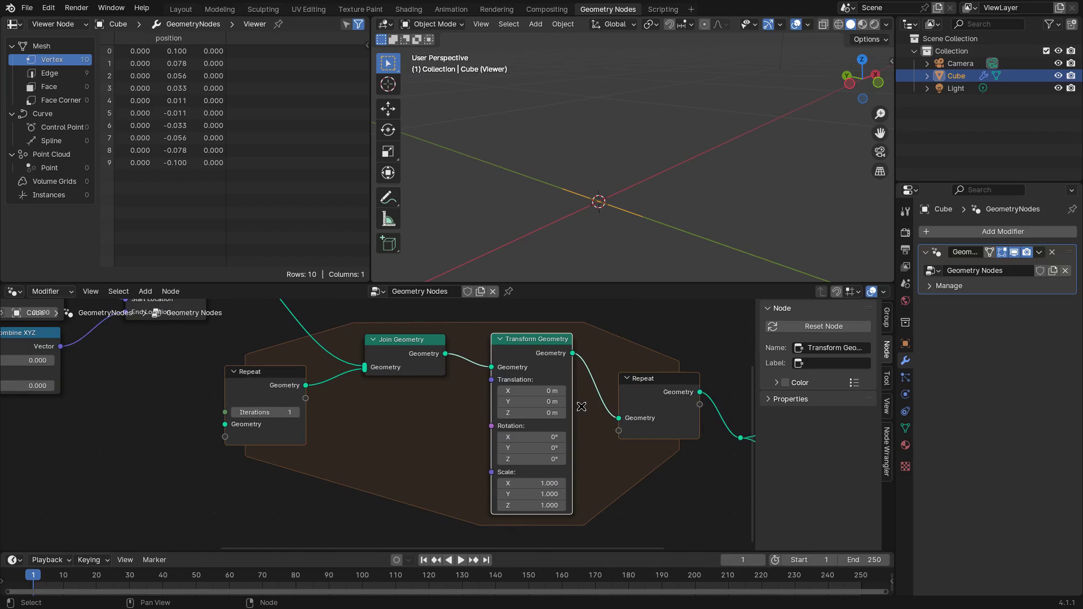
Set the Transform Geometry X translation to 0.08 m and the Repeat Zone's iterations to 5.
drag(526, 391, 561, 391)
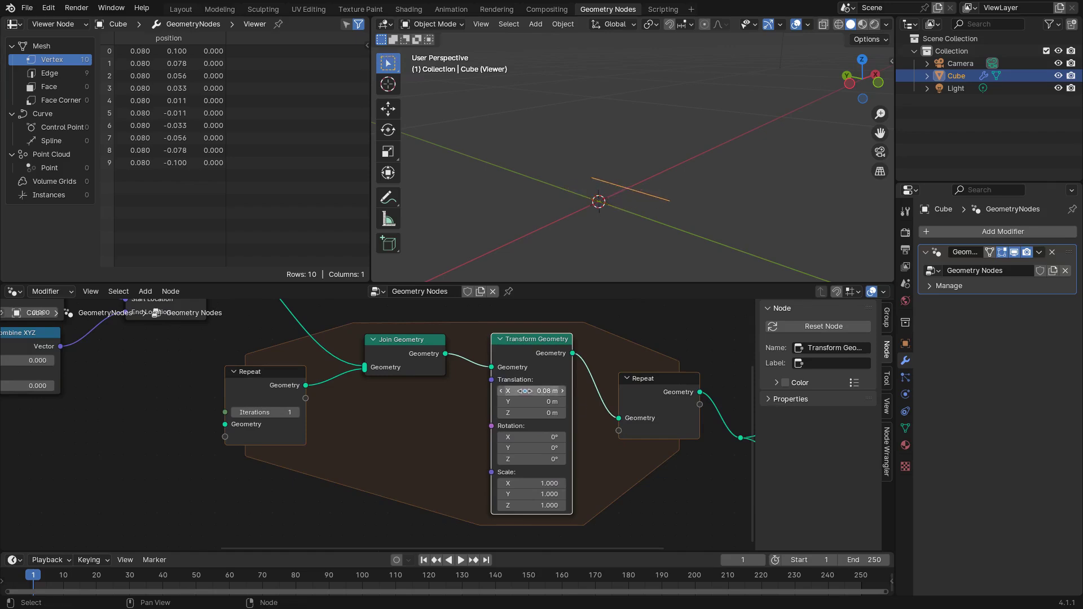
scroll(386, 443, down, 1)
middle_drag(386, 443, 418, 473)
drag(346, 447, 586, 399)
middle_drag(584, 414, 582, 437)
scroll(583, 437, up, 1)
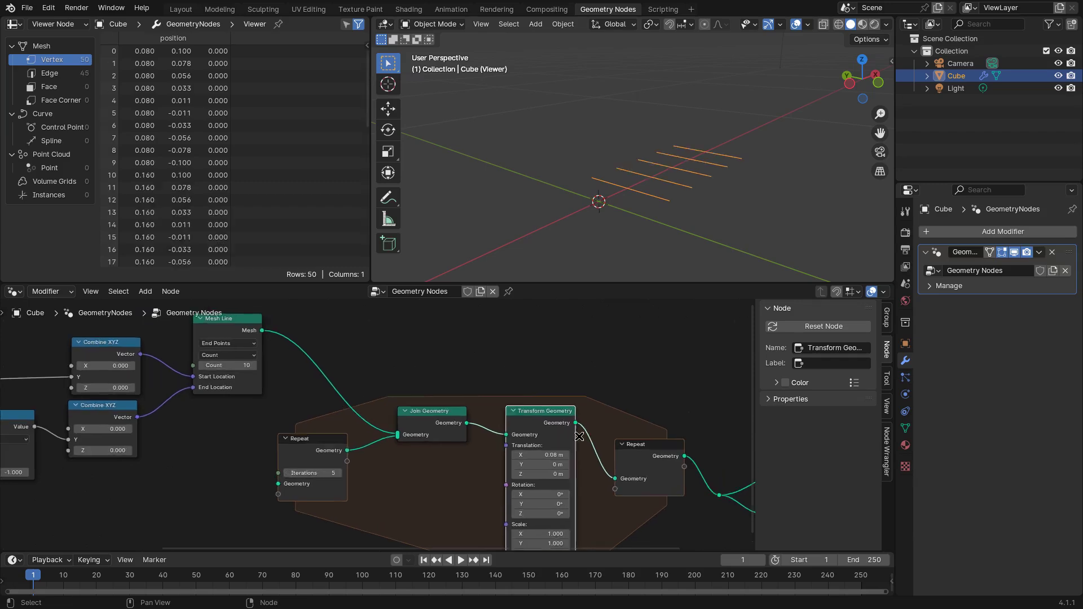
Add a Combine XYZ node inside the Repeat Zone and connect its vector to the Transform Geometry Translation input.
middle_drag(532, 467, 566, 406)
middle_drag(379, 377, 483, 395)
scroll(592, 443, up, 1)
middle_drag(593, 442, 432, 433)
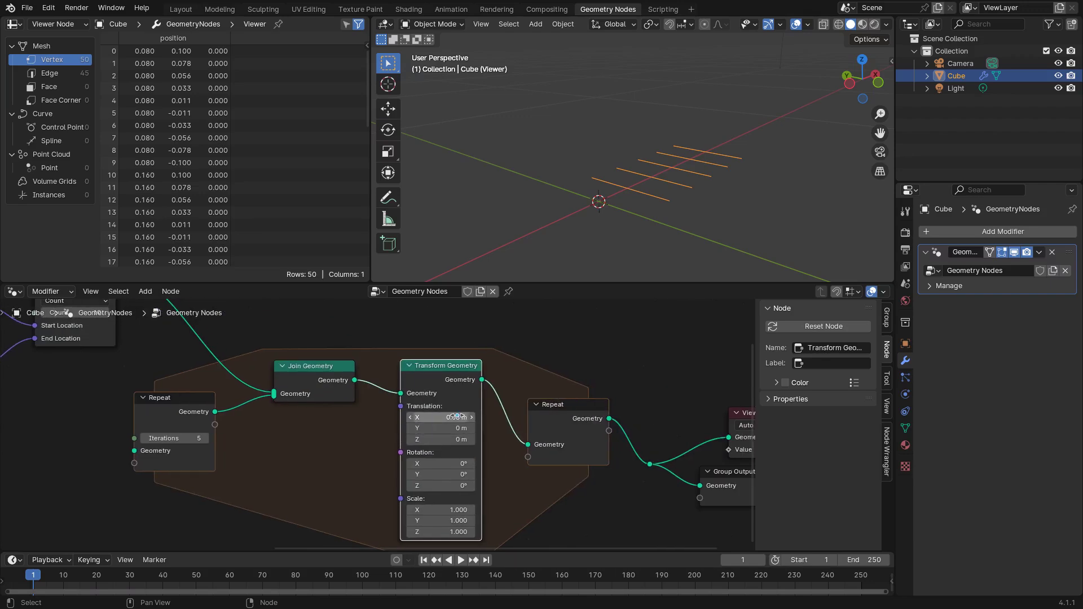
key(shift+a)
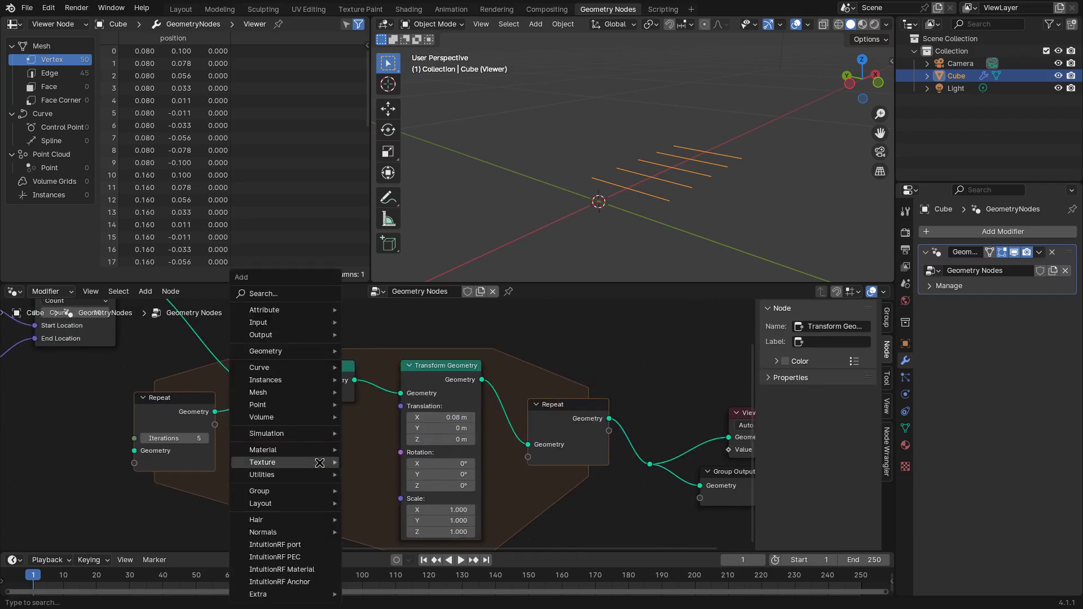
mouse_move(320, 463)
text(combi)
key(Return)
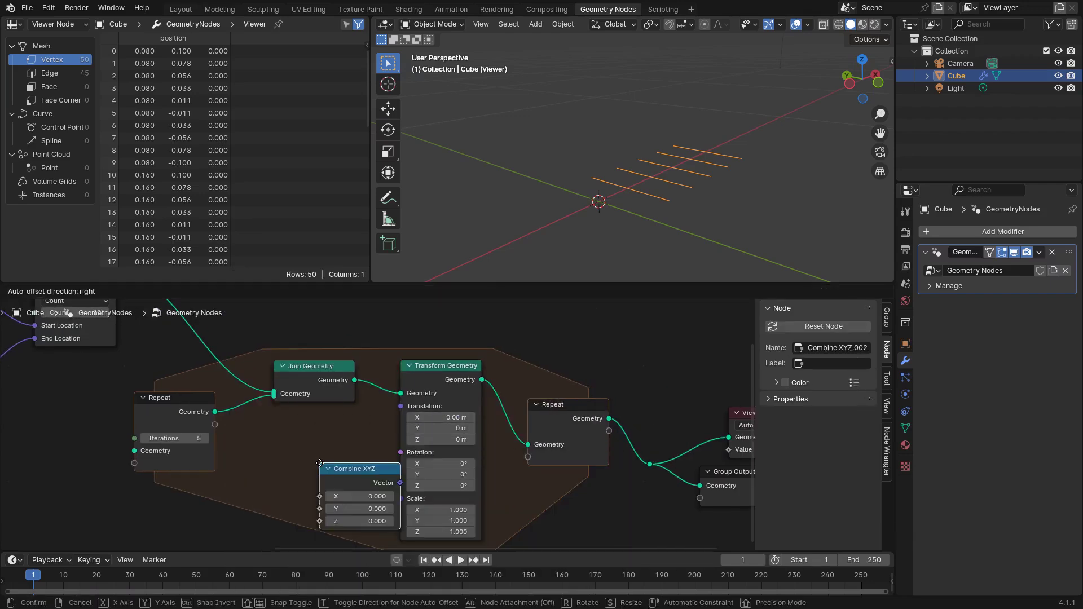
click(246, 409)
drag(327, 433, 401, 406)
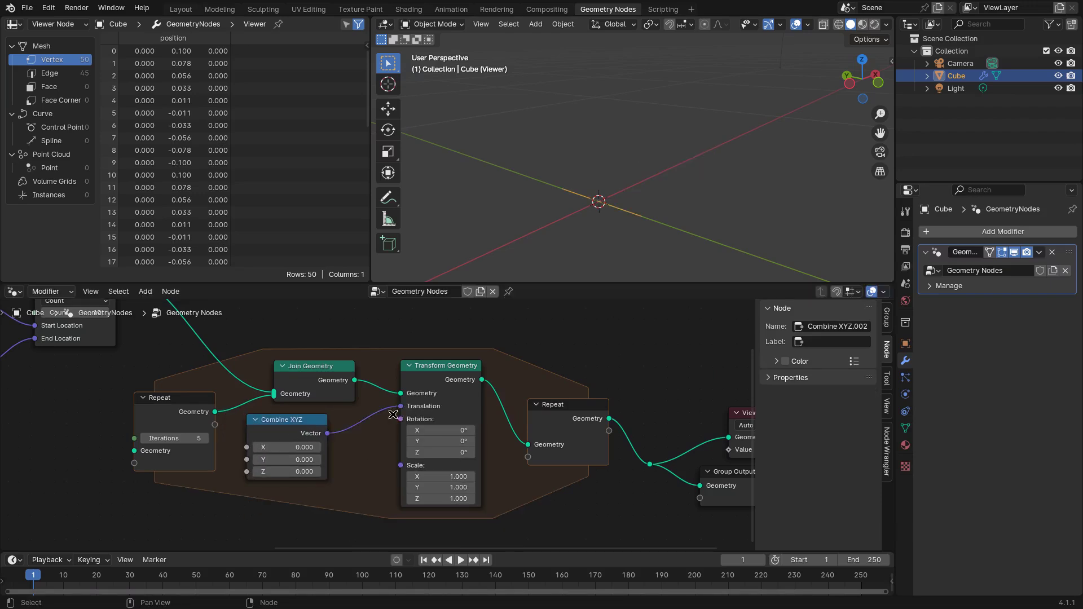
Move the new Combine XYZ node closer to Transform Geometry and set its X value to 0.1.
drag(284, 428, 335, 436)
click(341, 454)
key(Return)
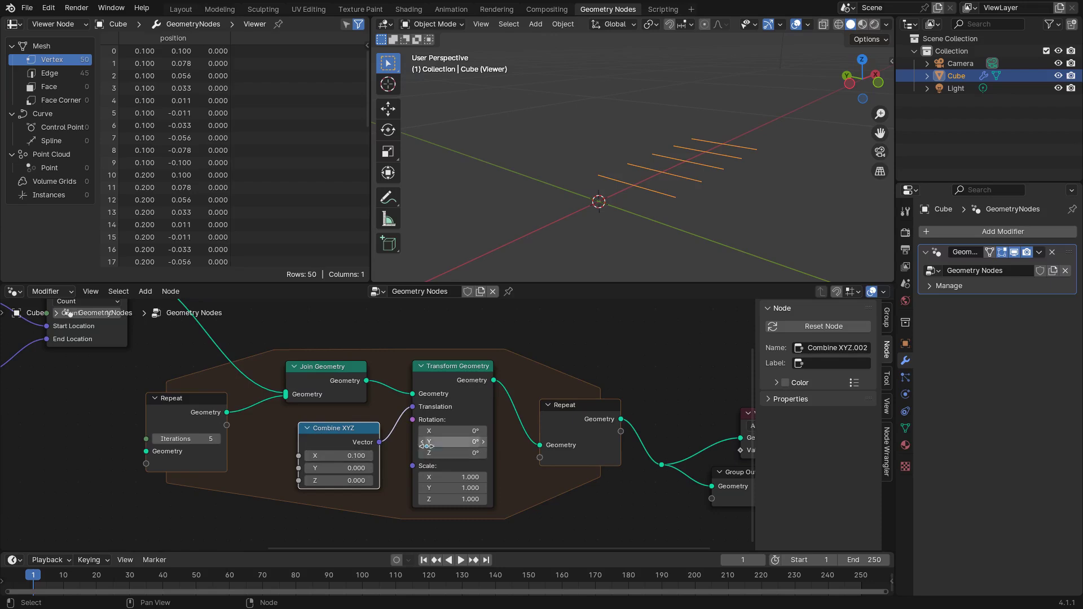
Add a Value node outside the Repeat Zone feeding the X input of its Combine XYZ node through a reroute point.
middle_drag(338, 469, 430, 434)
drag(390, 422, 197, 457)
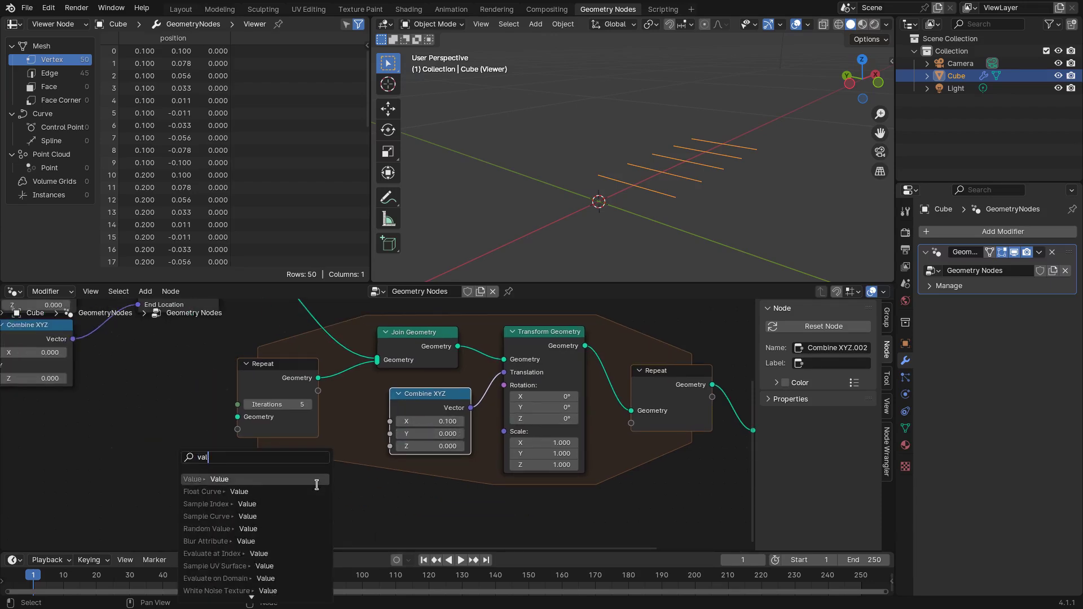
click(254, 479)
click(276, 479)
scroll(276, 479, down, 1)
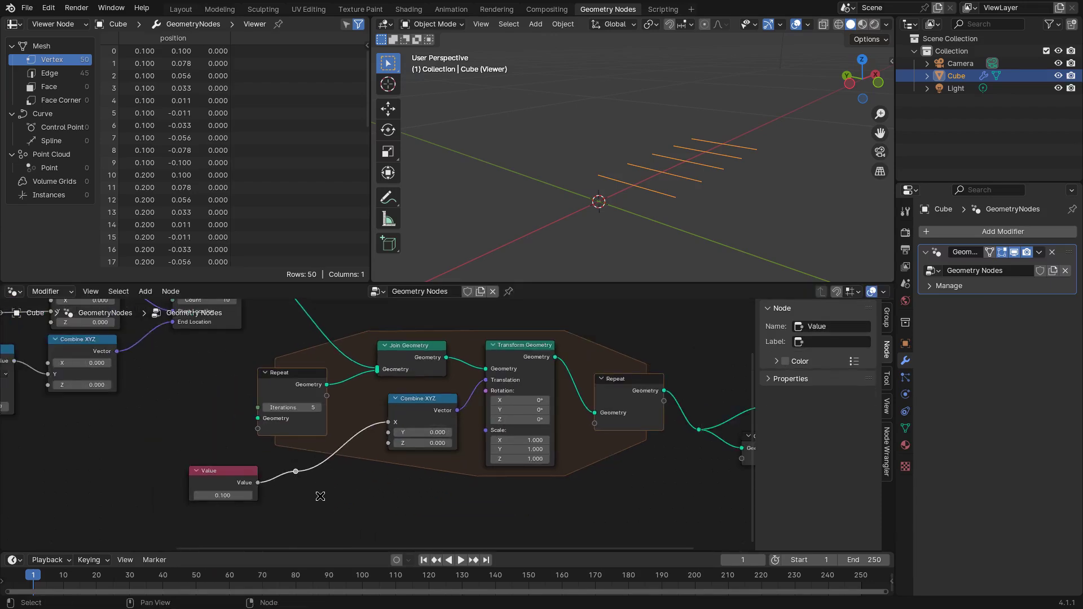
Move the new Value node away from its reroute point to sit below the first Value node.
middle_drag(317, 496, 416, 467)
drag(354, 454, 102, 457)
scroll(229, 445, up, 3)
middle_drag(231, 445, 377, 473)
drag(261, 485, 302, 487)
Label the Value node that drives the line ends "dipole-length", copying its node name.
click(265, 324)
key(ctrl+c)
click(833, 362)
key(ctrl+v)
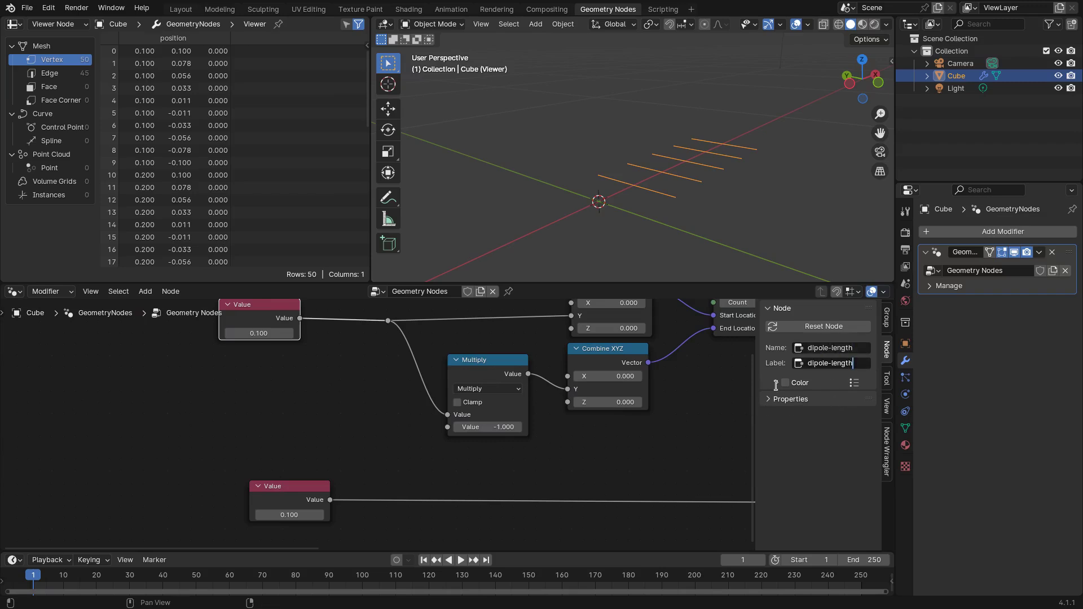
key(Return)
Name and label the second Value node "dipole-spacing".
click(318, 501)
click(841, 348)
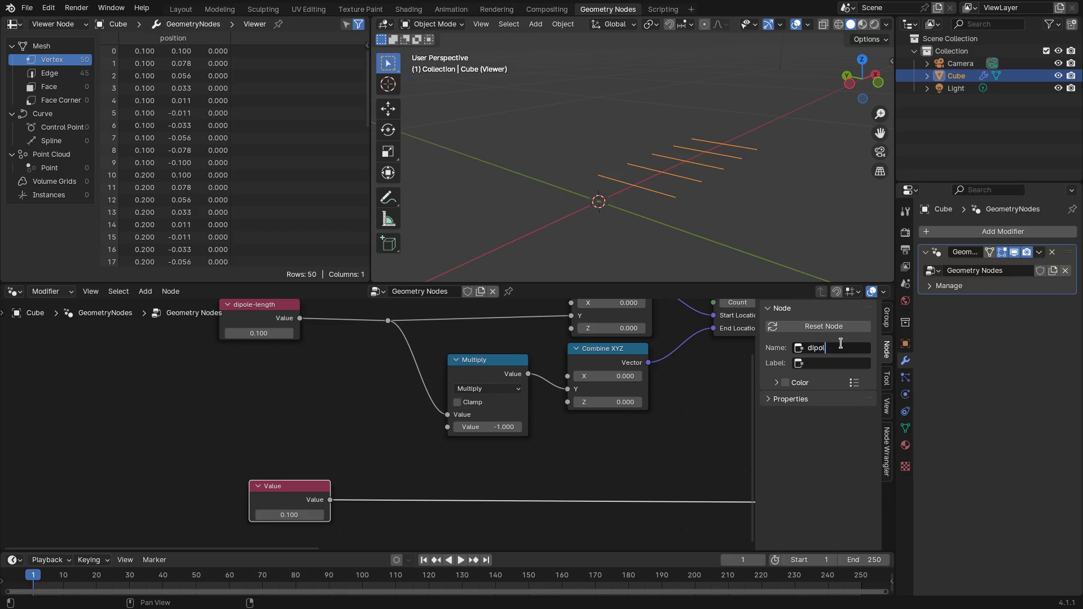
text(g)
key(ctrl+a)
key(ctrl+c)
key(Return)
key(ctrl+v)
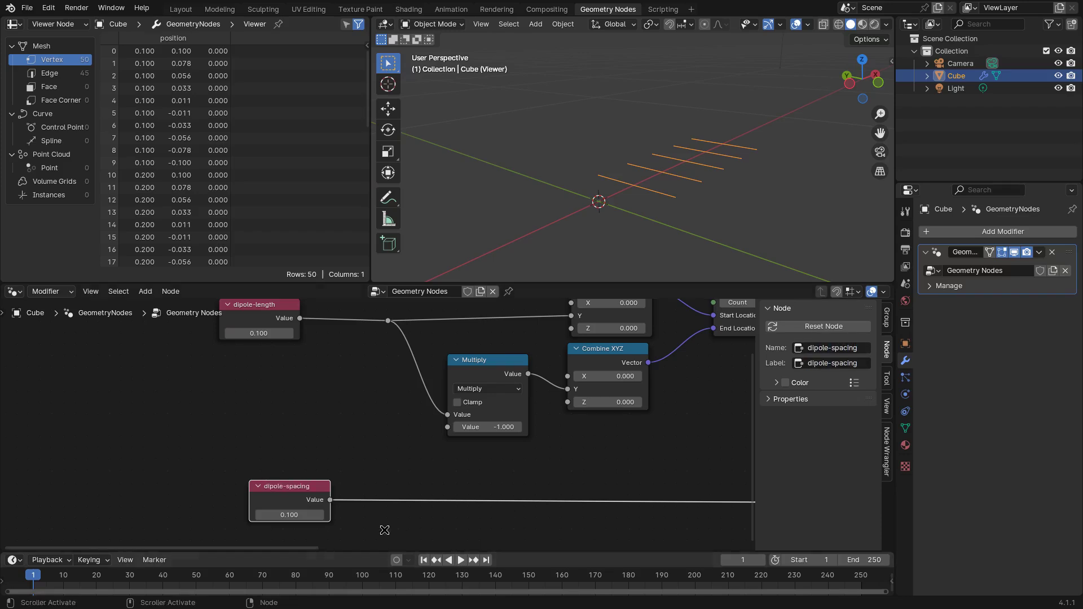
Line up the dipole-spacing node beneath dipole-length and nudge the dipole-length reroute point level with its output.
mouse_move(300, 494)
mouse_down()
mouse_move(260, 494)
mouse_move(282, 494)
mouse_up()
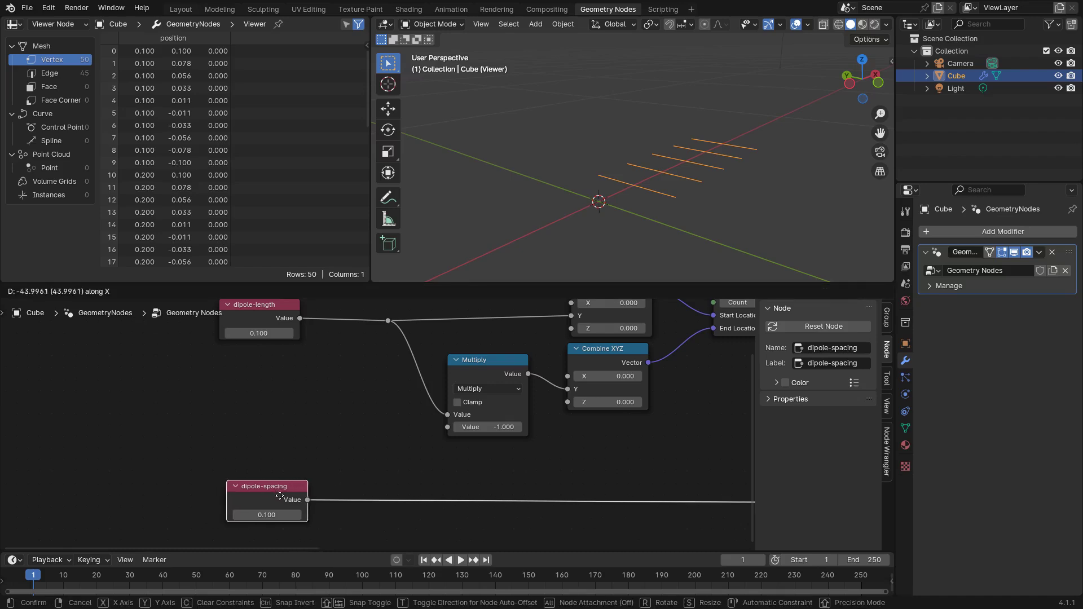
scroll(376, 423, down, 1)
scroll(700, 156, down, 1)
scroll(699, 155, up, 4)
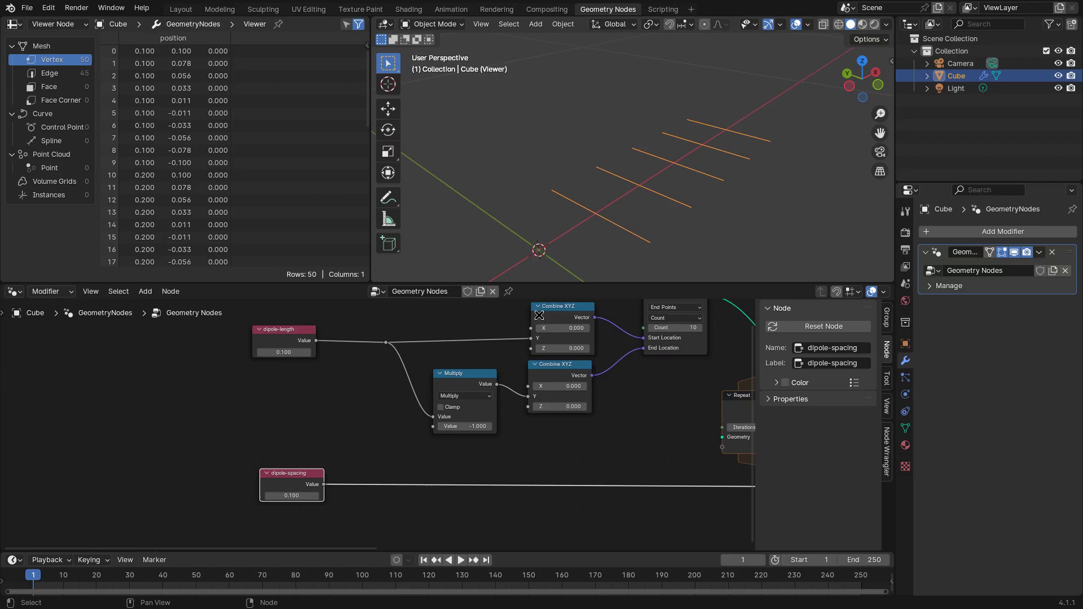
scroll(539, 316, down, 2)
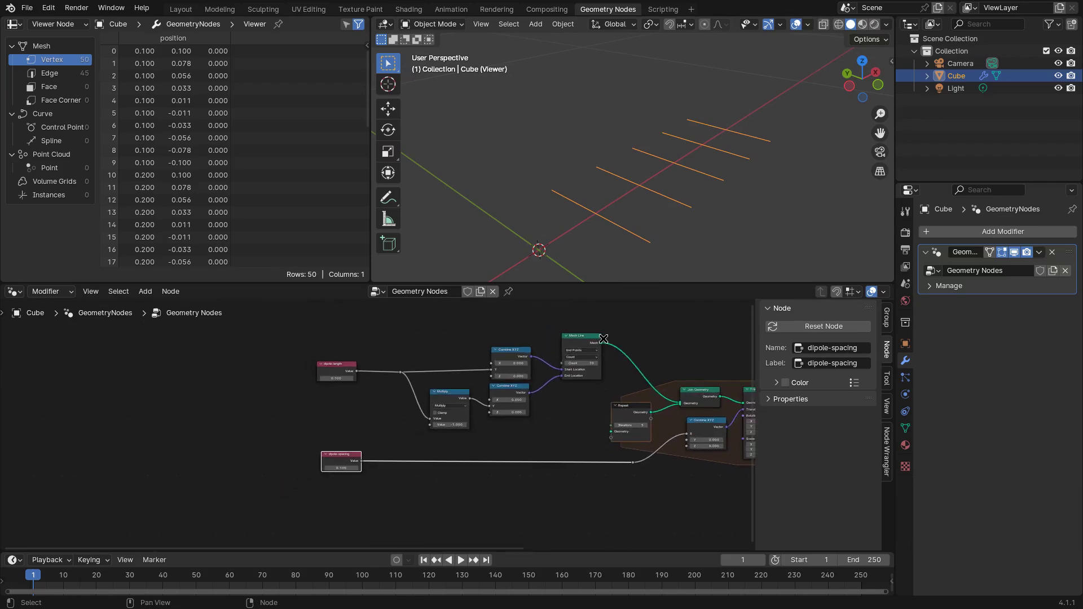
middle_drag(645, 397, 453, 393)
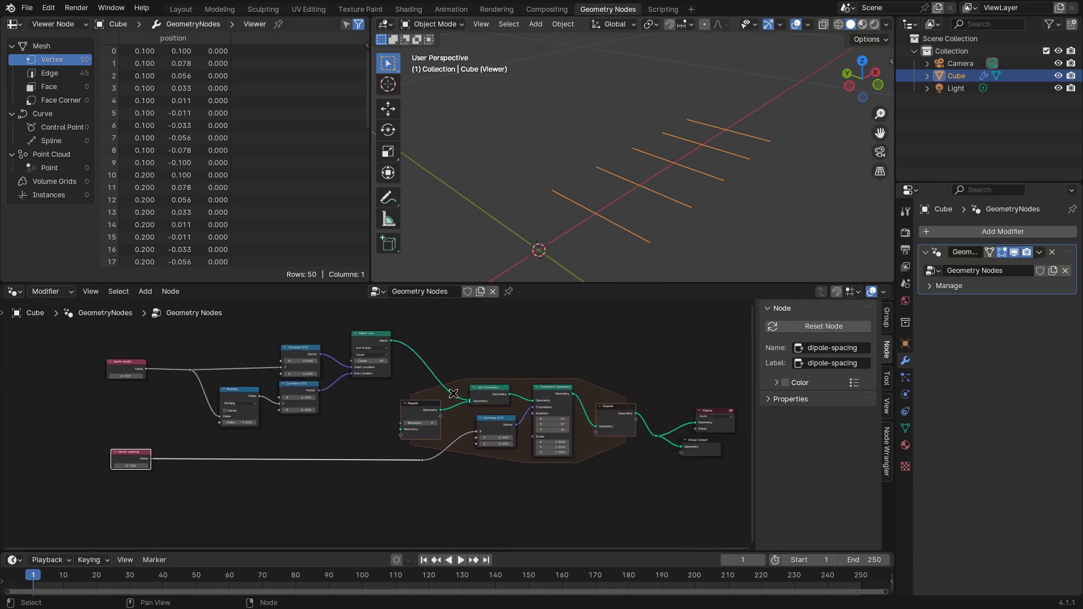
click(190, 370)
key(g)
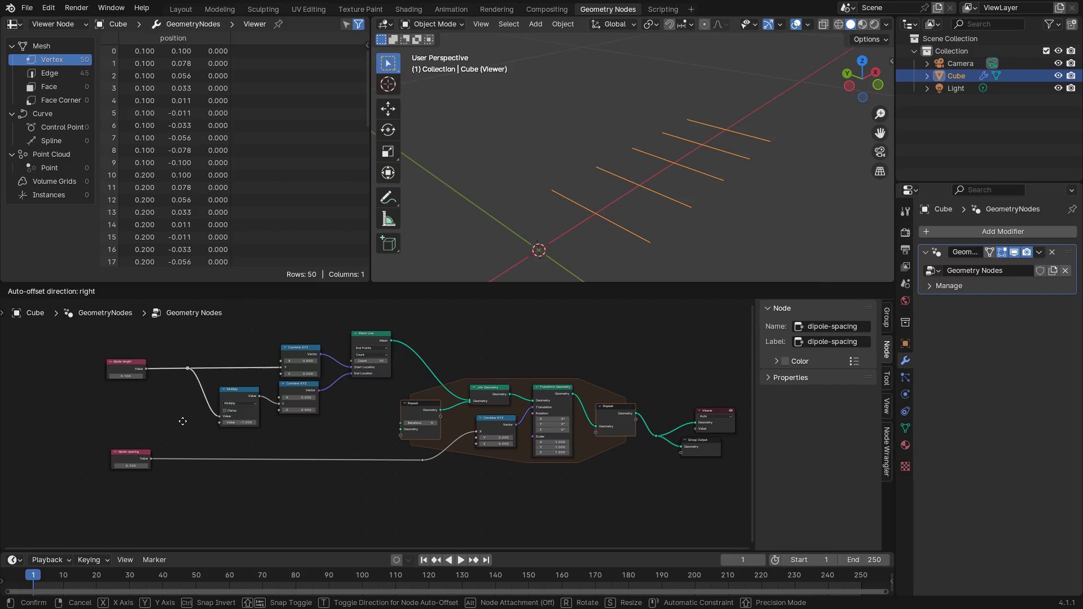
key(Escape)
Duplicate the Mesh Line node and place the copy below the dipole-spacing link.
middle_drag(569, 476, 421, 487)
middle_drag(627, 271, 728, 154)
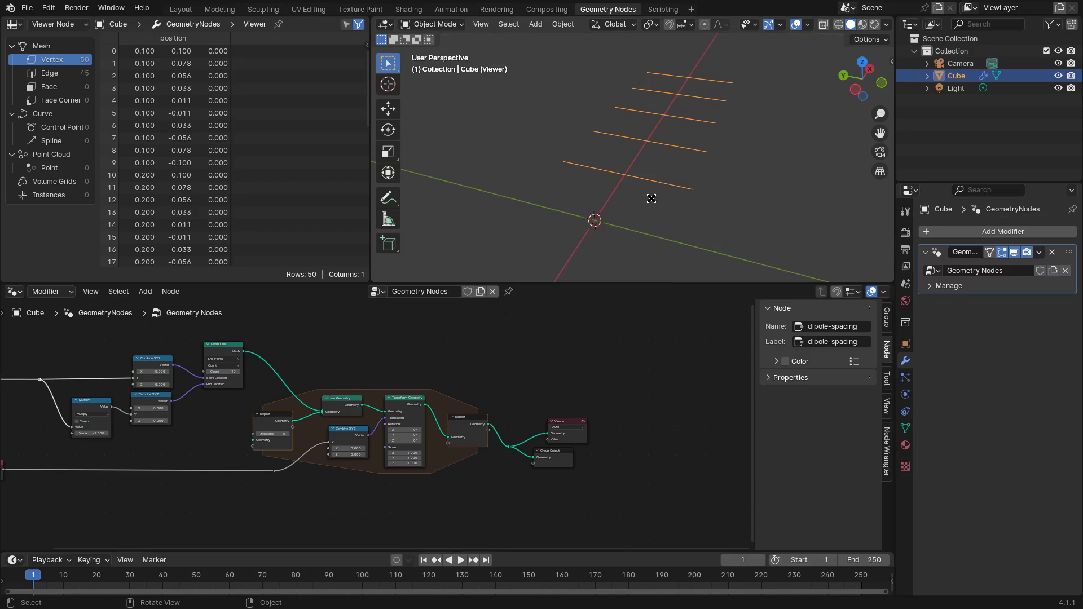
middle_drag(667, 166, 685, 242)
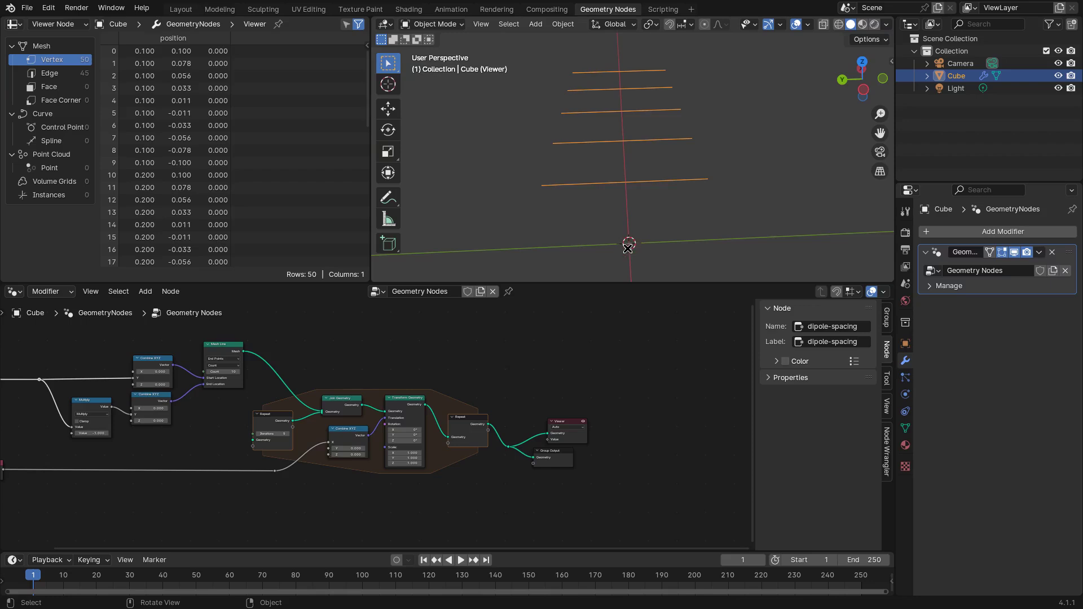
scroll(312, 329, up, 1)
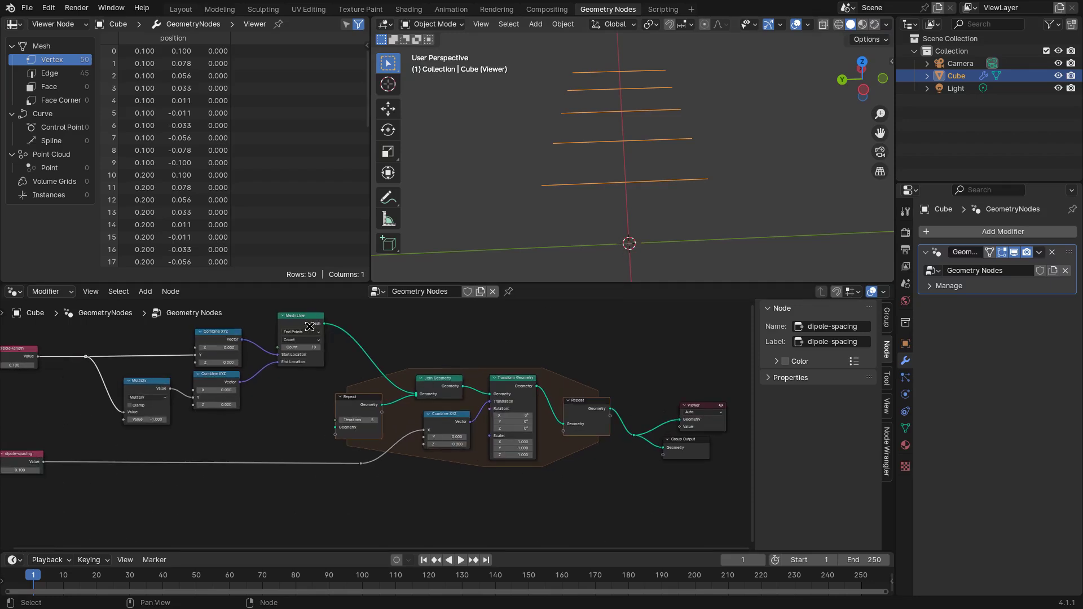
click(309, 327)
key(shift+d)
click(316, 500)
middle_drag(353, 489, 425, 446)
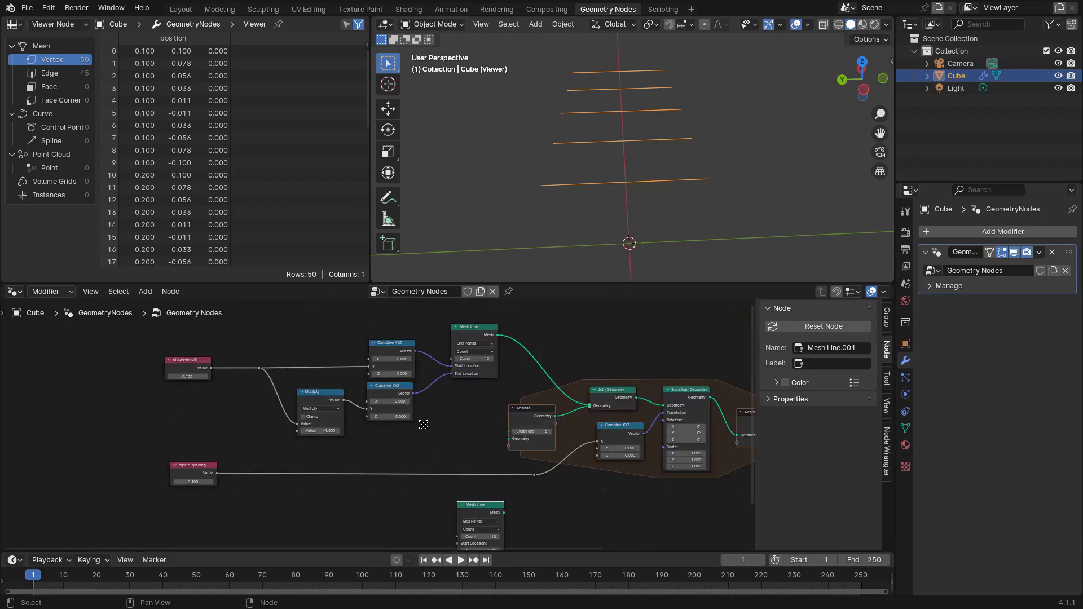
Duplicate the Combine XYZ, Multiply and dipole-length nodes together and place the copies beside the second Mesh Line.
click(377, 354)
shift+click(317, 392)
shift+click(188, 361)
key(shift+d)
click(392, 547)
middle_drag(391, 547, 393, 530)
Delete the duplicated dipole-length and Multiply nodes, keeping the Combine XYZ copy.
click(185, 504)
key(x)
click(317, 535)
key(x)
Reposition the Combine XYZ copy beside the second Mesh Line and feed its Y input from the dipole-length reroute point.
click(390, 490)
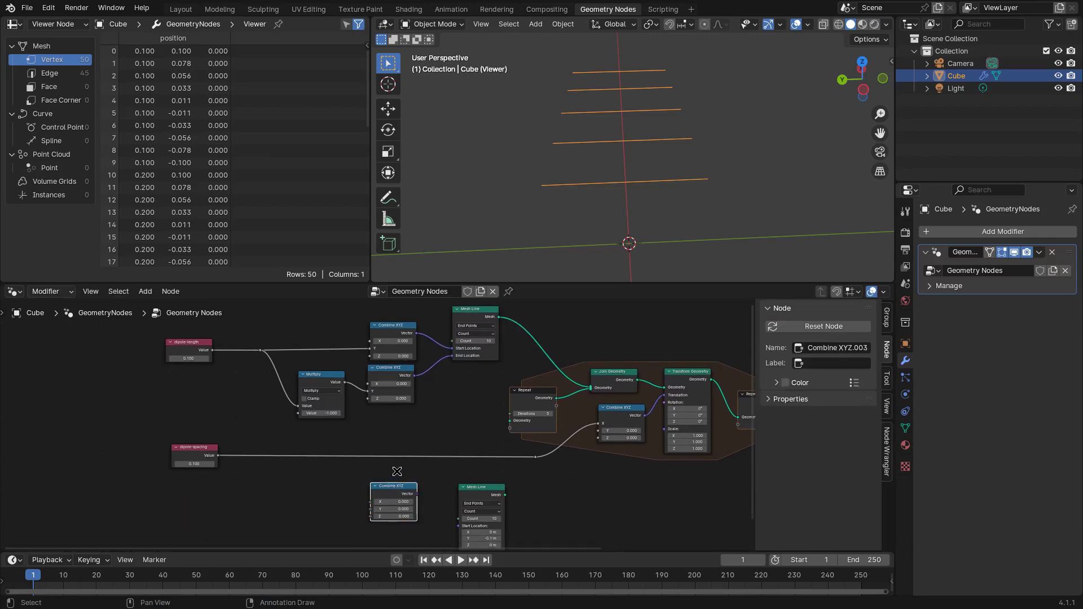
middle_drag(397, 471, 339, 391)
key(g)
click(394, 459)
middle_drag(393, 459, 466, 533)
drag(277, 344, 393, 470)
scroll(464, 392, up, 5)
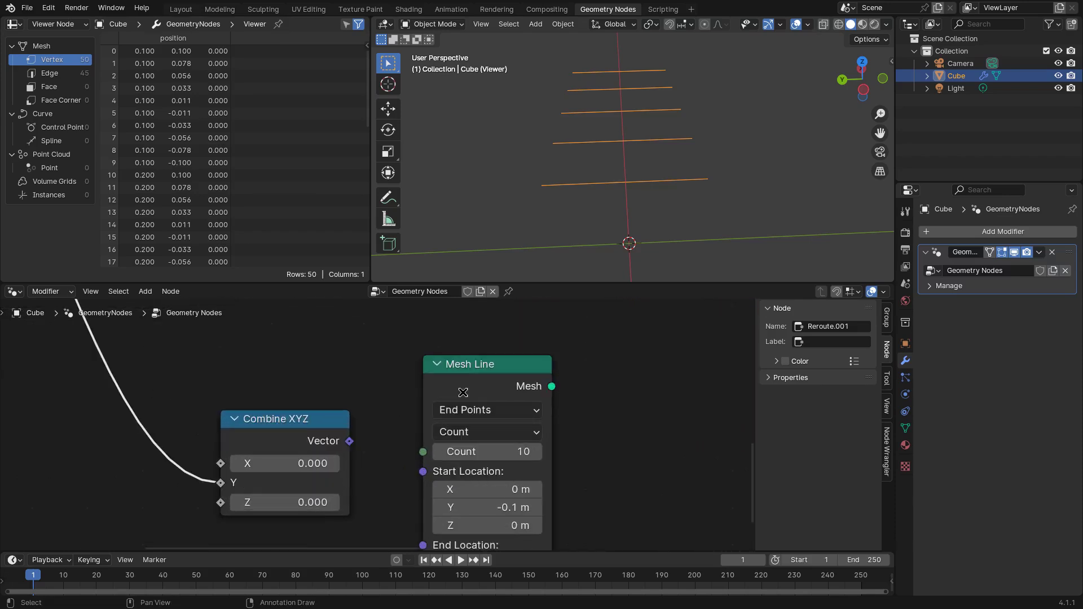
click(476, 431)
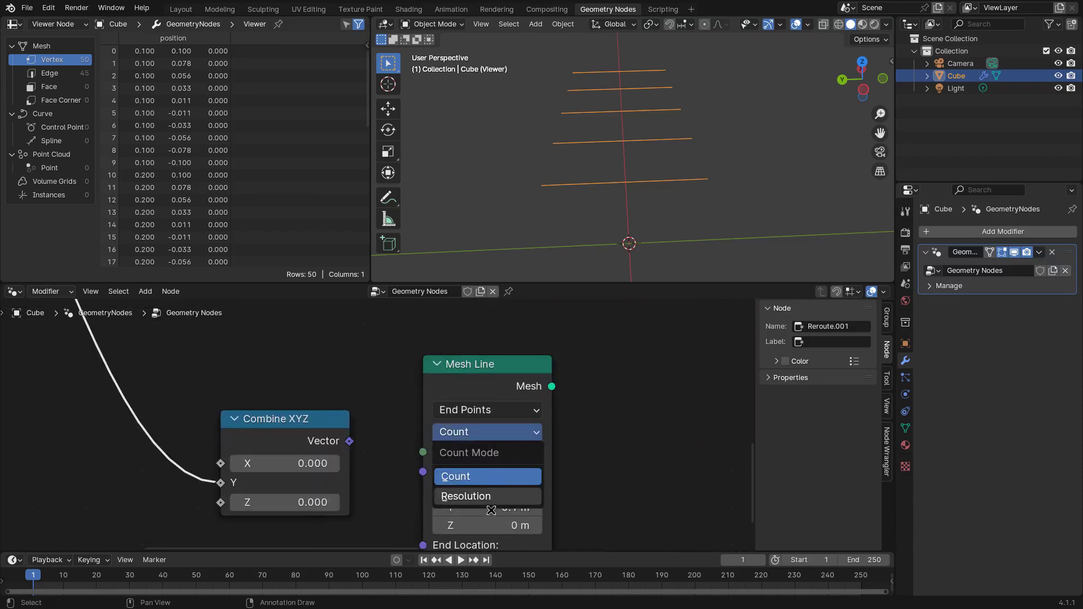
click(484, 409)
click(477, 474)
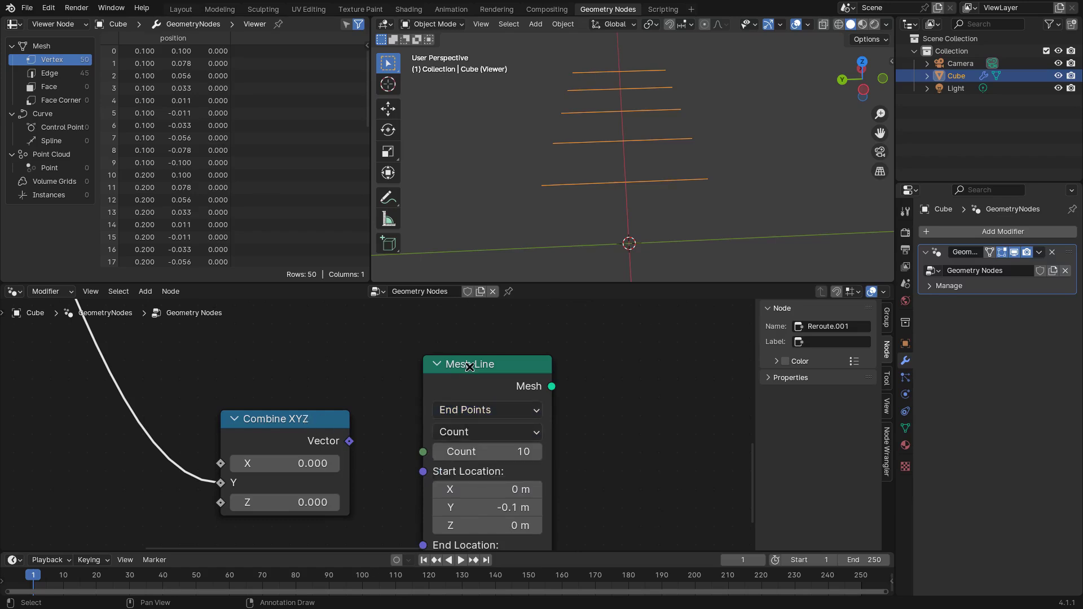
Move the copied Mesh Line node slightly up and set the original Mesh Line's Count to 2.
drag(474, 364, 463, 329)
scroll(466, 454, down, 2)
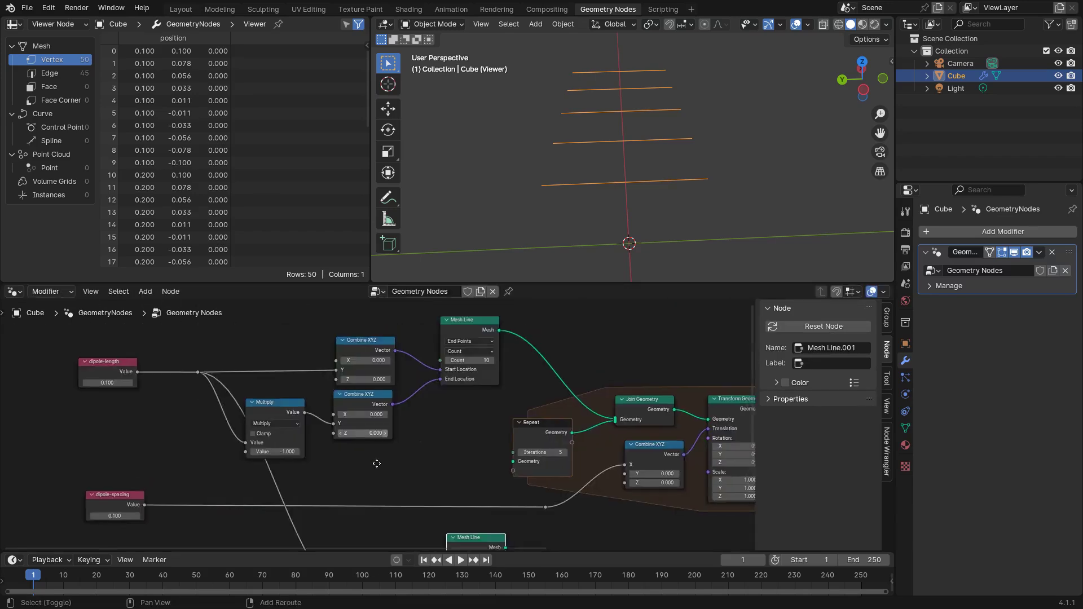
click(481, 443)
text(2)
key(Return)
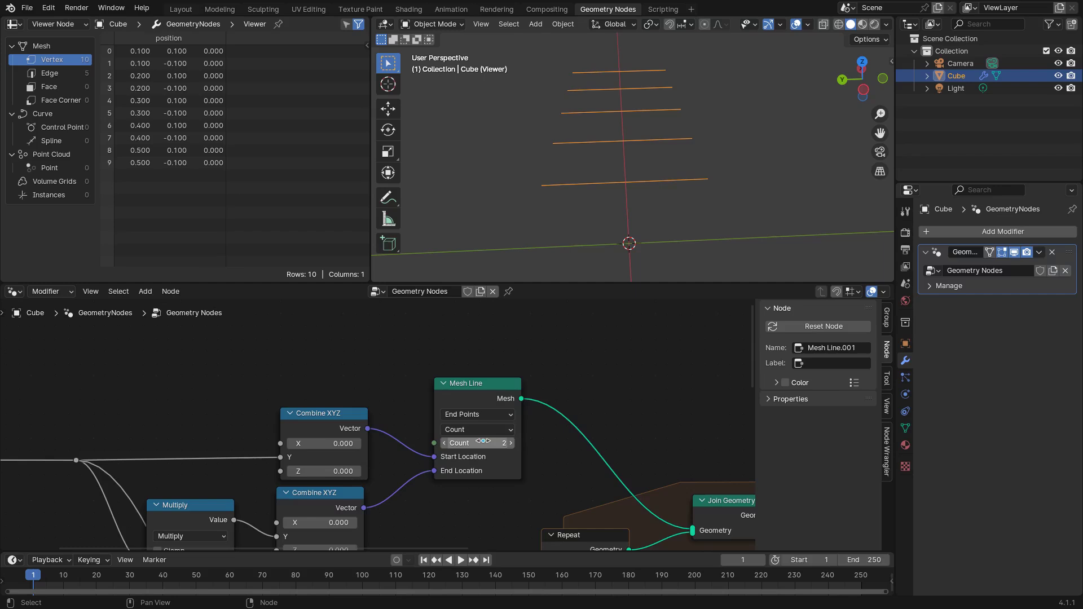
Set the Count of the second Mesh Line, below the dipole-spacing link, to 2.
scroll(551, 392, down, 2)
middle_drag(486, 542, 477, 472)
scroll(480, 508, up, 2)
click(482, 517)
text(2)
key(Return)
Reposition the Combine XYZ copy to leave more room before the second Mesh Line.
drag(489, 486, 490, 474)
middle_drag(418, 489, 388, 423)
scroll(388, 422, up, 1)
drag(337, 459, 301, 446)
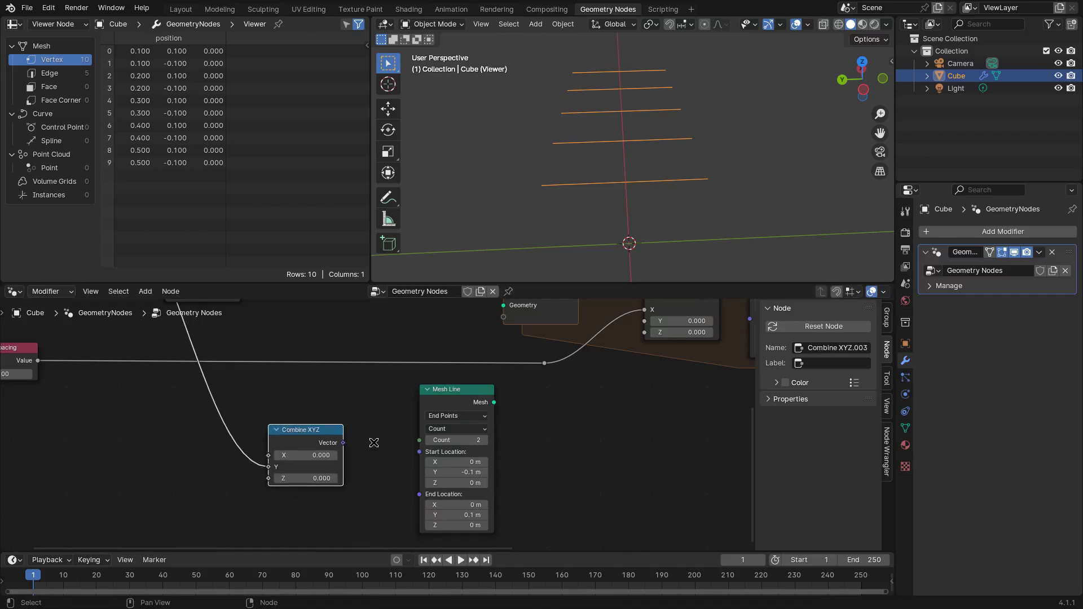
Try feeding the Combine XYZ copy's Vector into the second Mesh Line's Start Location, and undo the link.
drag(350, 445, 419, 452)
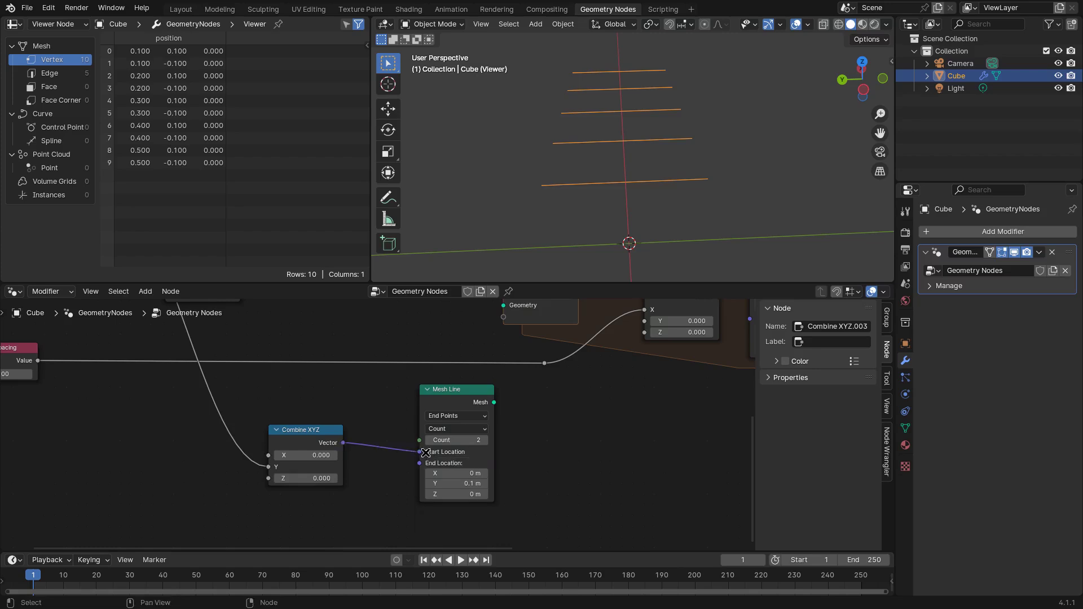
scroll(444, 474, up, 1)
key(ctrl+z)
Set the second Mesh Line's Start Location to 0 m on all axes and feed its End Location from the Combine XYZ copy.
drag(487, 473, 488, 495)
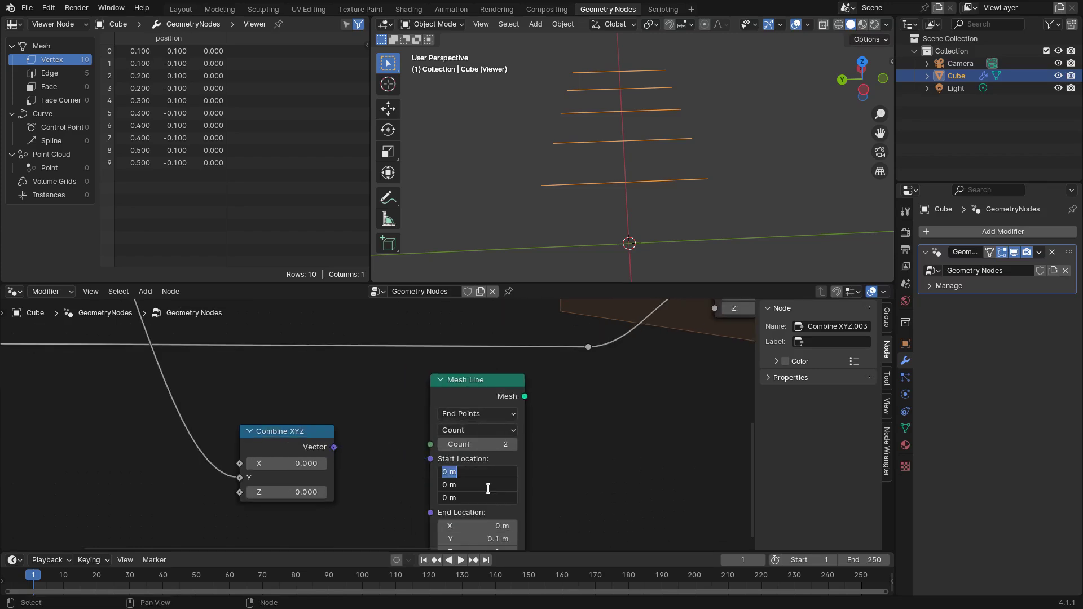
key(Escape)
drag(334, 447, 430, 512)
middle_drag(430, 513, 441, 490)
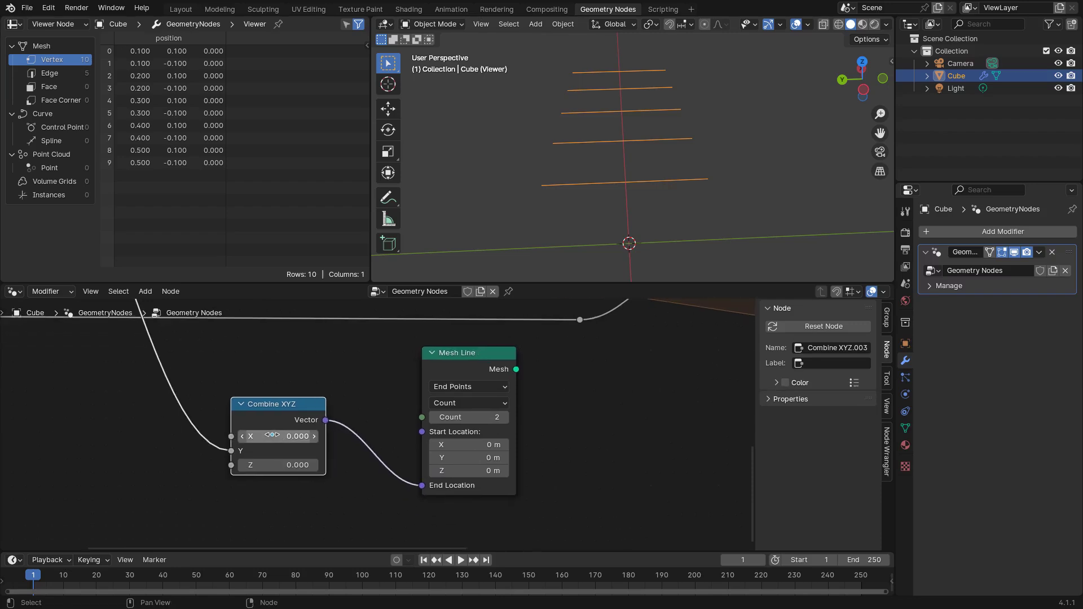
Move the Viewer, Group Output and their reroute point farther from the repeat zone's output.
scroll(386, 437, down, 3)
middle_drag(676, 394, 361, 438)
drag(500, 328, 684, 424)
key(g)
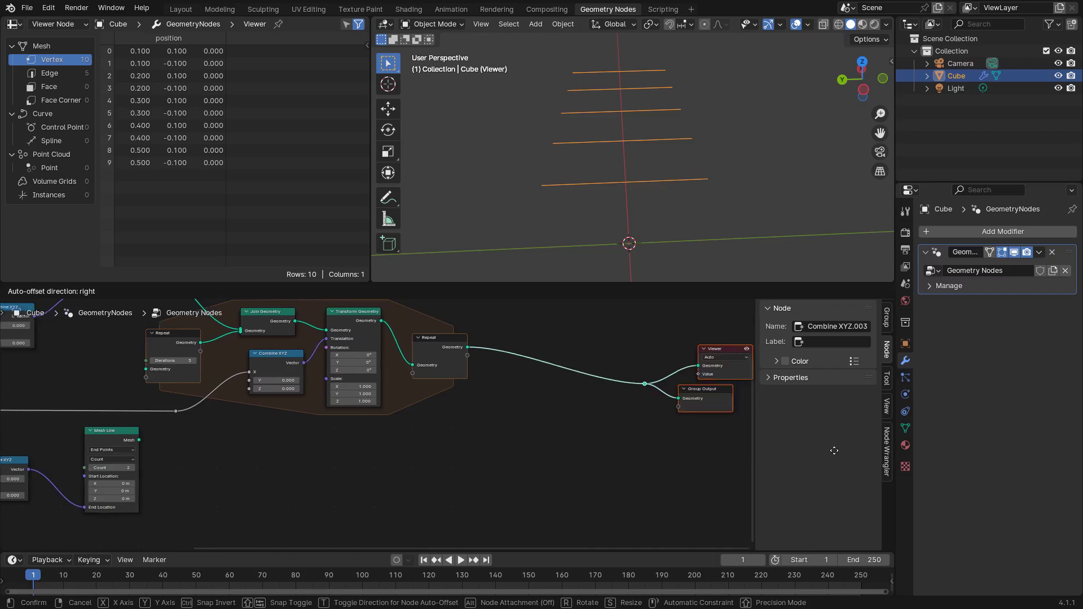
click(806, 444)
Add a Join Geometry node and insert it on the link between the repeat zone's output and the Viewer's reroute point.
middle_drag(318, 409, 432, 446)
click(503, 488)
key(shift+a)
text(join)
key(Return)
key(Escape)
key(shift+a)
text(join)
key(Return)
click(503, 488)
alt+right_drag(174, 479, 555, 500)
middle_drag(534, 497, 410, 500)
alt+drag(410, 500, 526, 399)
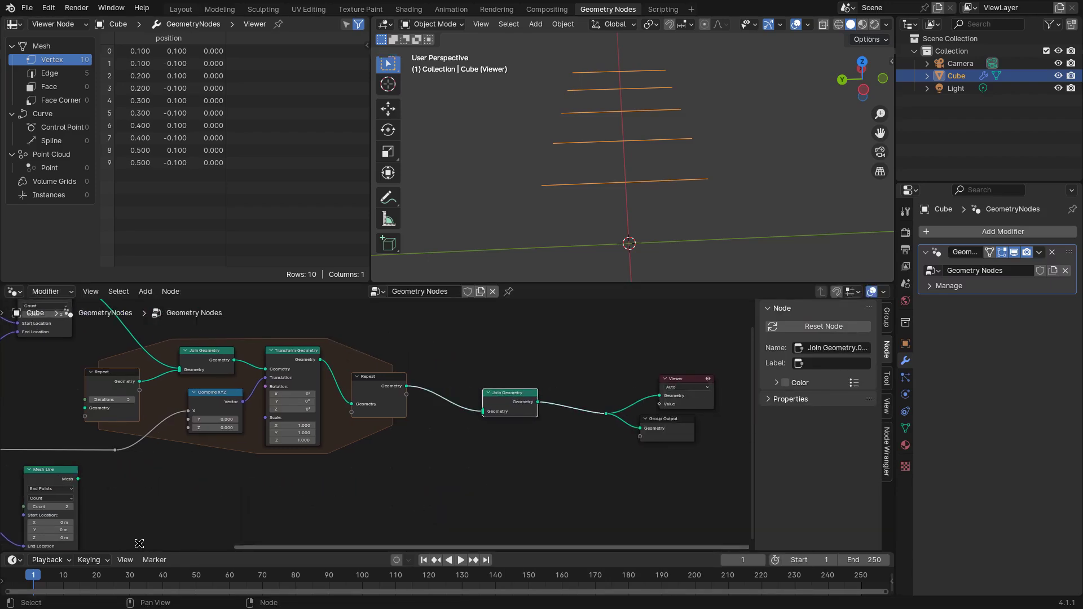
Connect the second Mesh Line to the new Join Geometry, routing the link through a reroute point below the repeat zone.
drag(78, 479, 483, 412)
key(g)
click(478, 504)
shift+scroll(207, 507, down, 3)
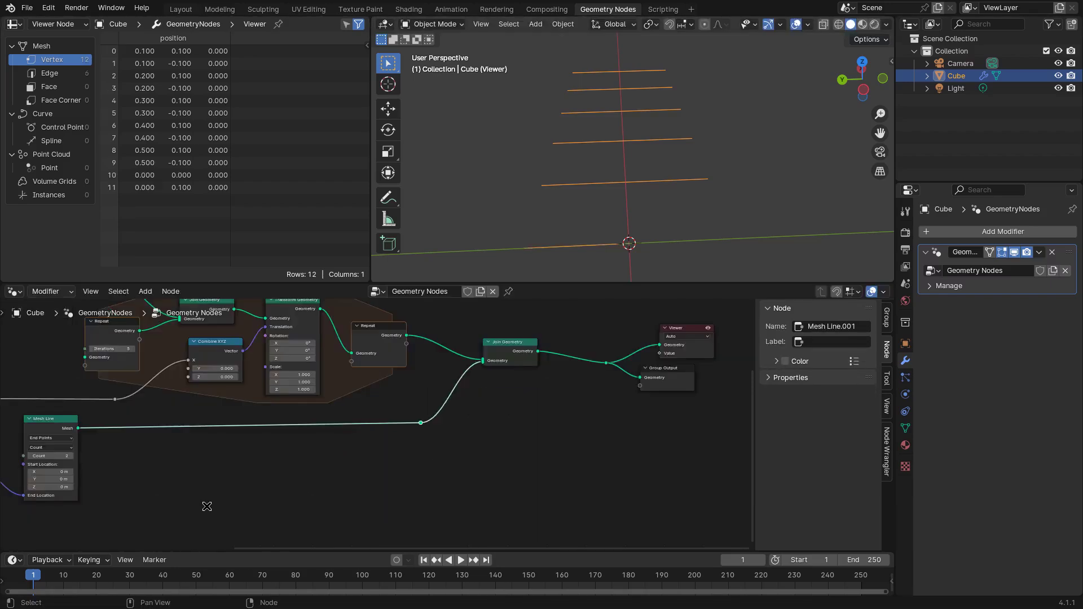
Examine the added line at the origin in the 3D view alongside the nodes that generate it.
middle_drag(207, 506, 406, 455)
scroll(373, 466, down, 2)
shift+middle_drag(669, 189, 674, 225)
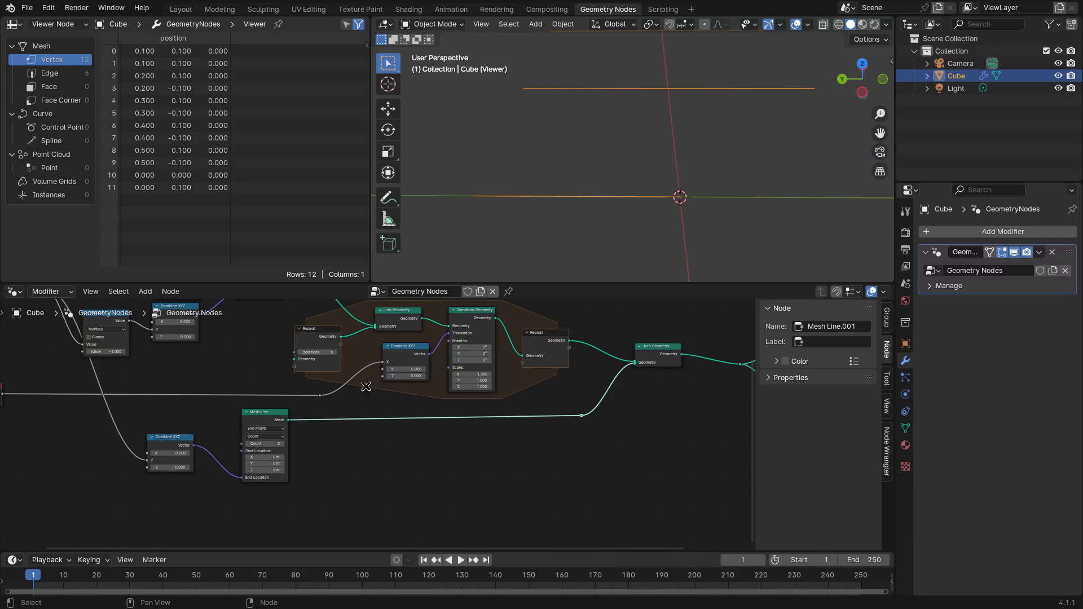
scroll(366, 387, up, 2)
middle_drag(367, 386, 493, 385)
scroll(701, 223, up, 1)
middle_drag(701, 223, 657, 206)
scroll(333, 501, down, 1)
scroll(332, 501, up, 3)
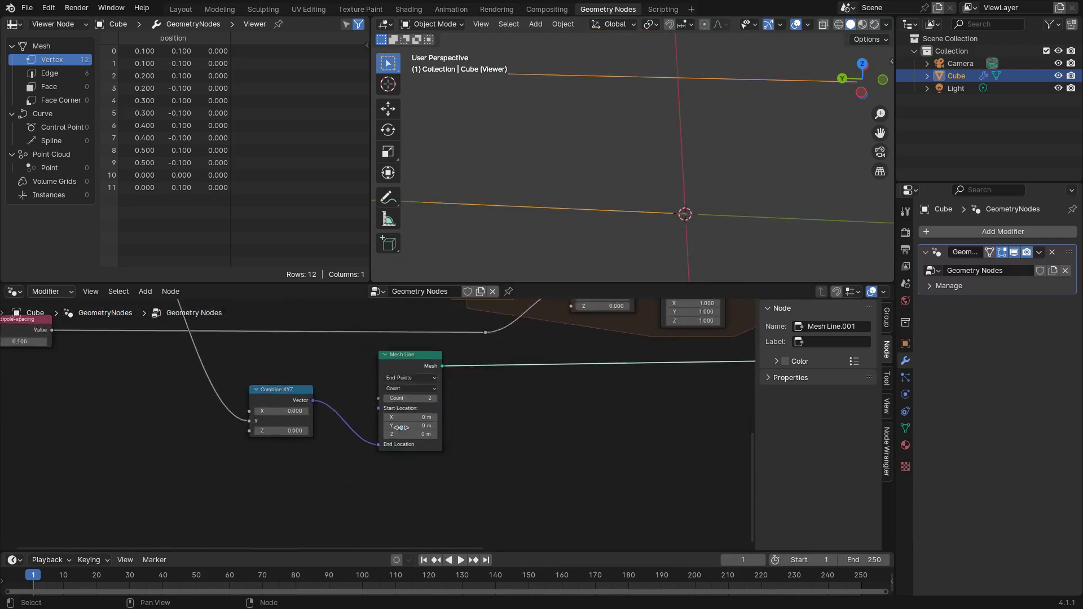
Lower the Combine XYZ copy and set the second Mesh Line's Start Location Y to 0.01 m to open a gap at the origin.
click(241, 383)
drag(241, 383, 235, 457)
click(422, 426)
text(.)
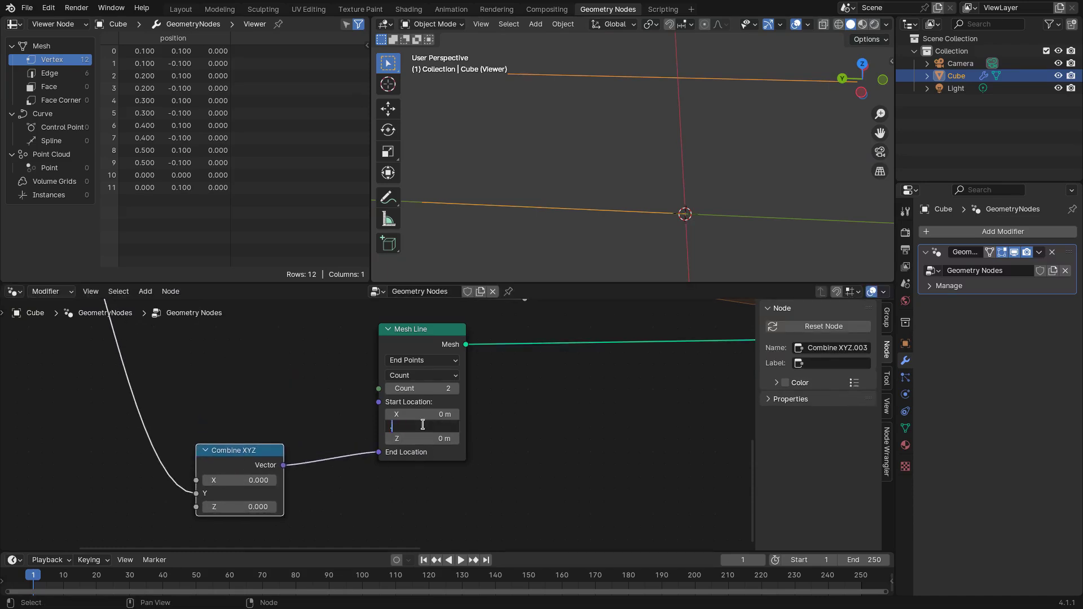
text(01)
key(Return)
middle_drag(683, 209, 557, 213)
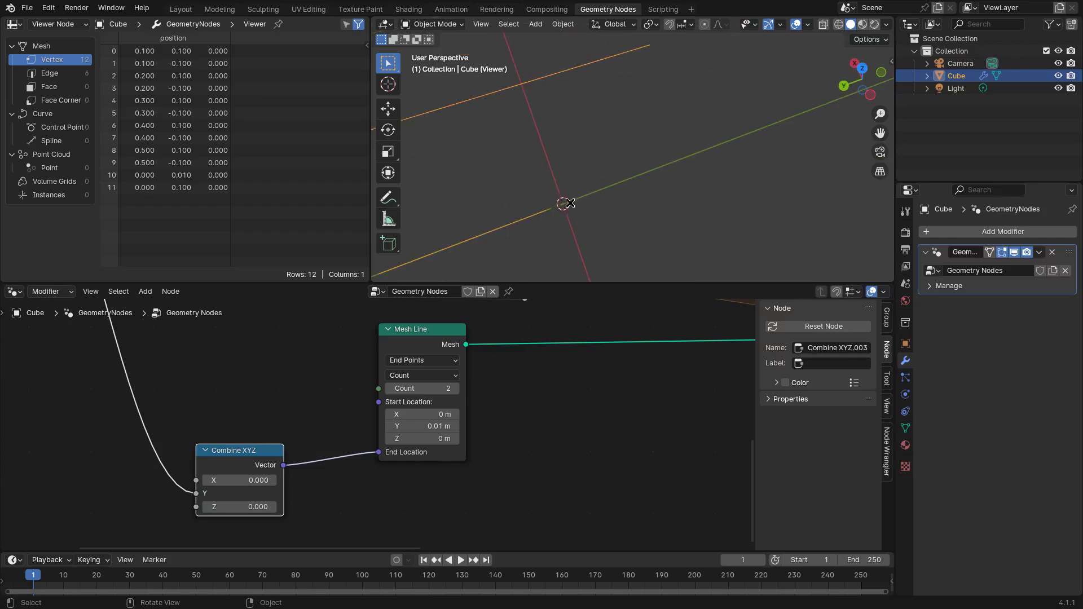
middle_drag(464, 391, 541, 408)
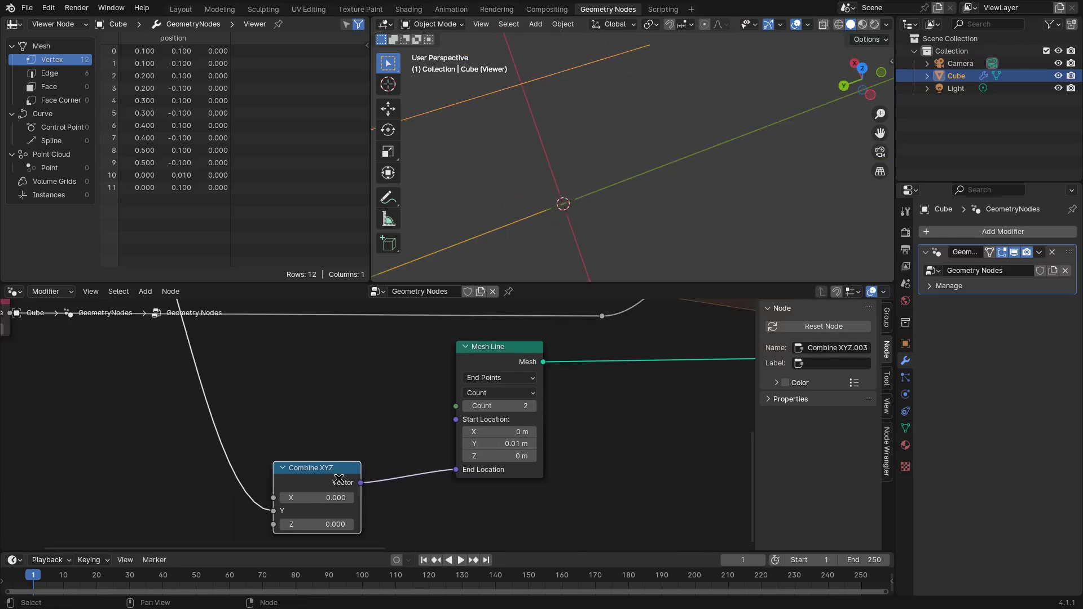
drag(339, 479, 363, 470)
Add a Transform Geometry node fed by the second Mesh Line and set its Y scale to -1.
middle_drag(435, 455, 464, 430)
scroll(495, 462, down, 3)
scroll(518, 441, down, 3)
scroll(464, 429, up, 1)
key(shift+a)
text(tran)
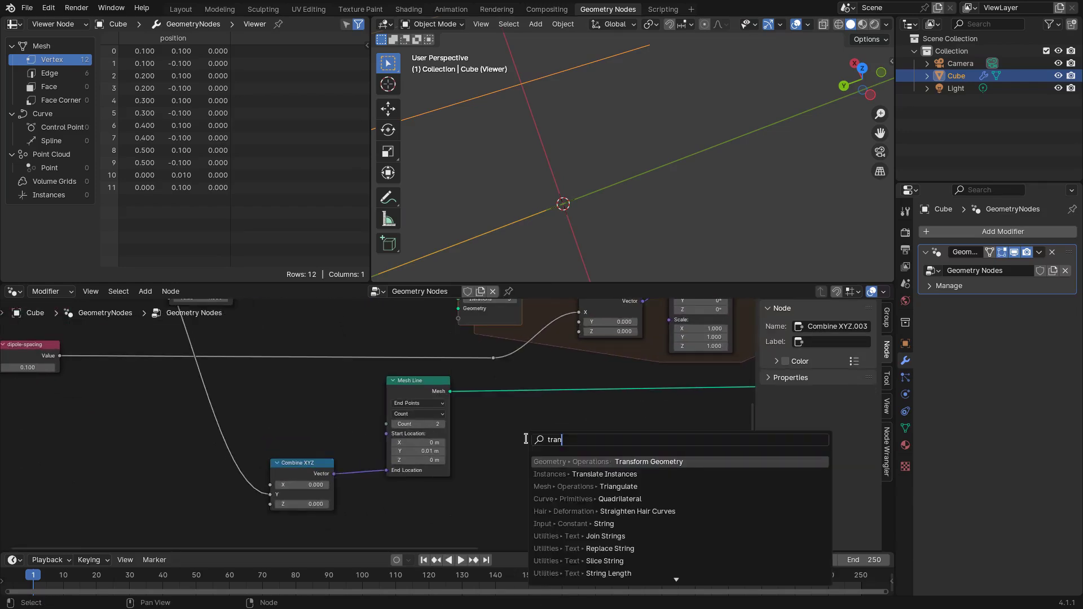
key(Return)
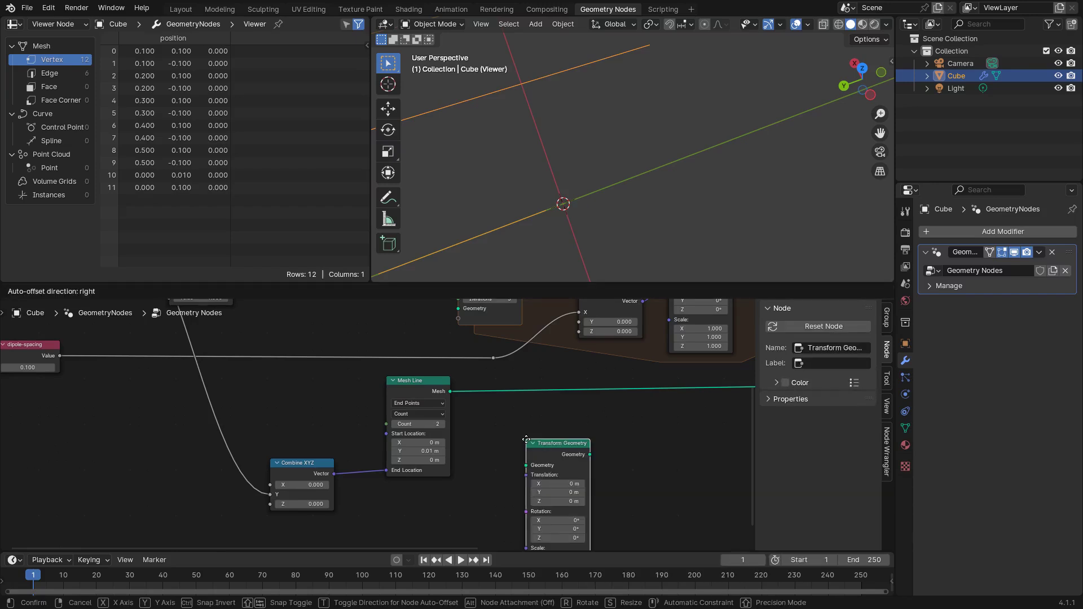
click(500, 414)
drag(450, 391, 502, 438)
middle_drag(523, 448, 461, 394)
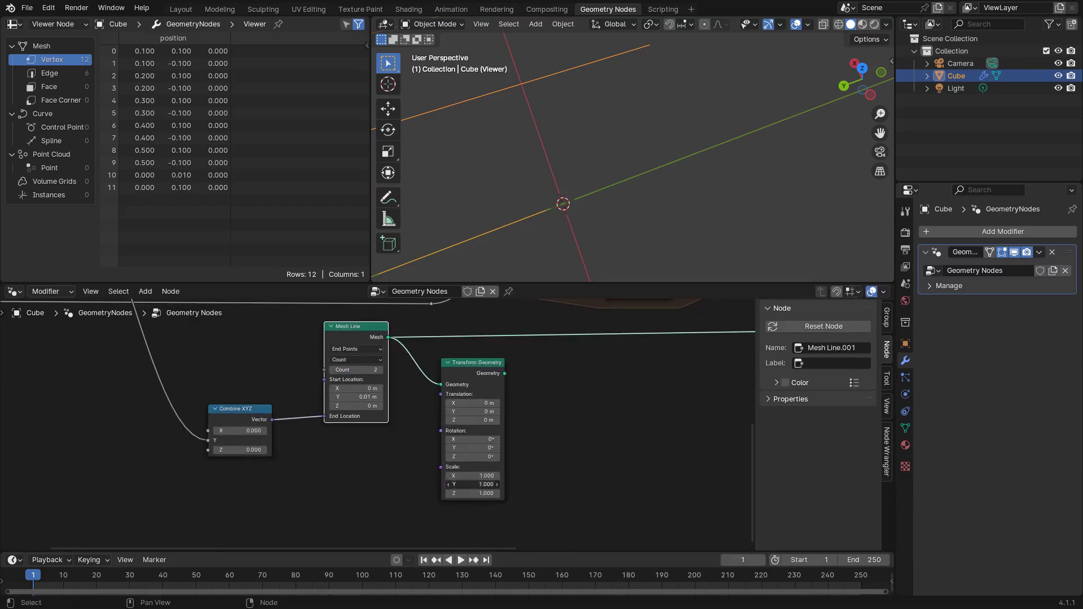
text(-1)
key(Return)
Duplicate the Join Geometry node onto the second Mesh Line's output link and feed the mirrored Transform Geometry into it.
scroll(497, 477, down, 5)
middle_drag(555, 454, 319, 483)
click(533, 351)
key(shift+d)
click(323, 470)
drag(323, 470, 424, 415)
scroll(424, 416, up, 2)
drag(352, 432, 383, 406)
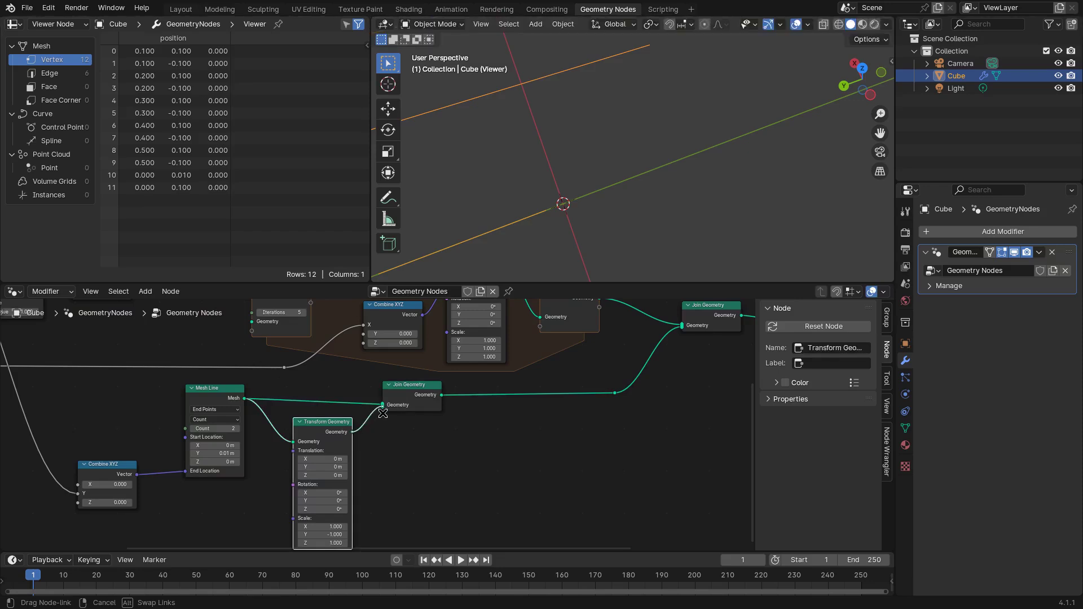
shift+middle_drag(604, 246, 594, 224)
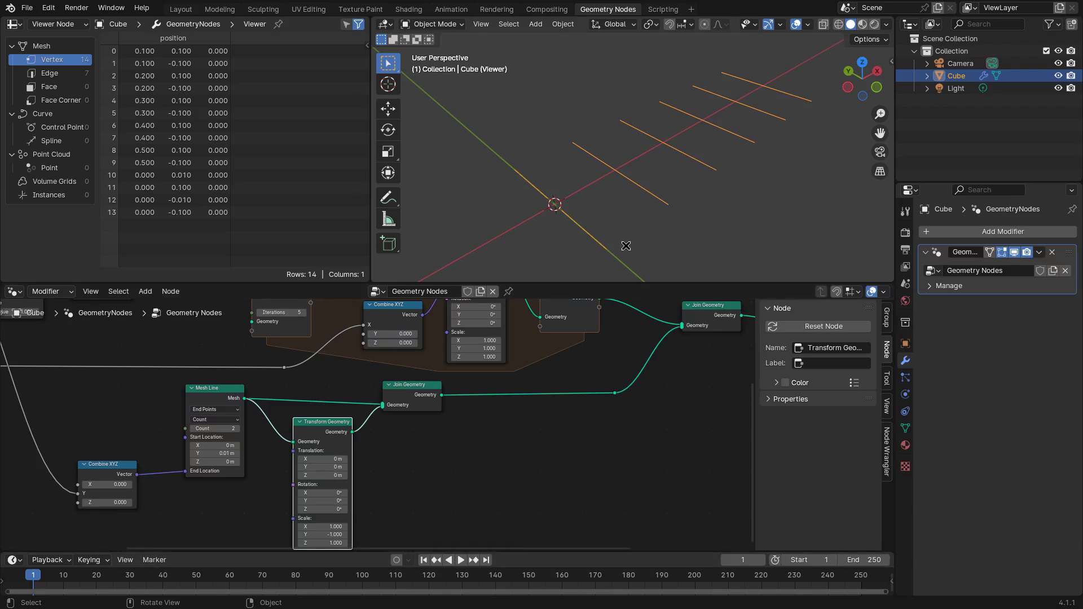
Duplicate the Transform Geometry node, insert the copy after the lower Join Geometry and set its Y scale to 1.05.
scroll(271, 452, up, 3)
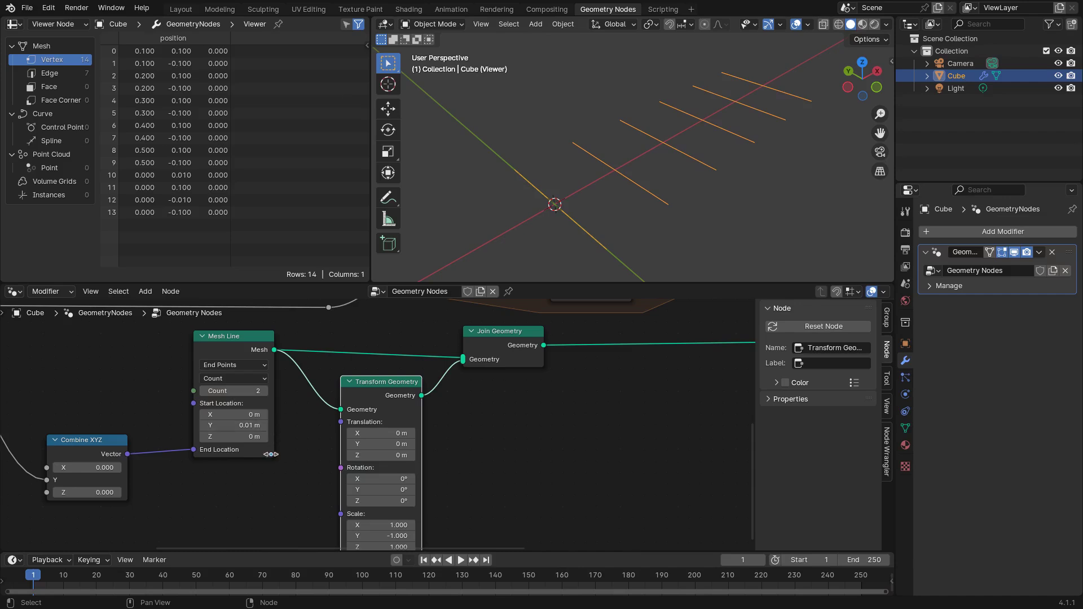
middle_drag(252, 454, 381, 450)
key(shift+d)
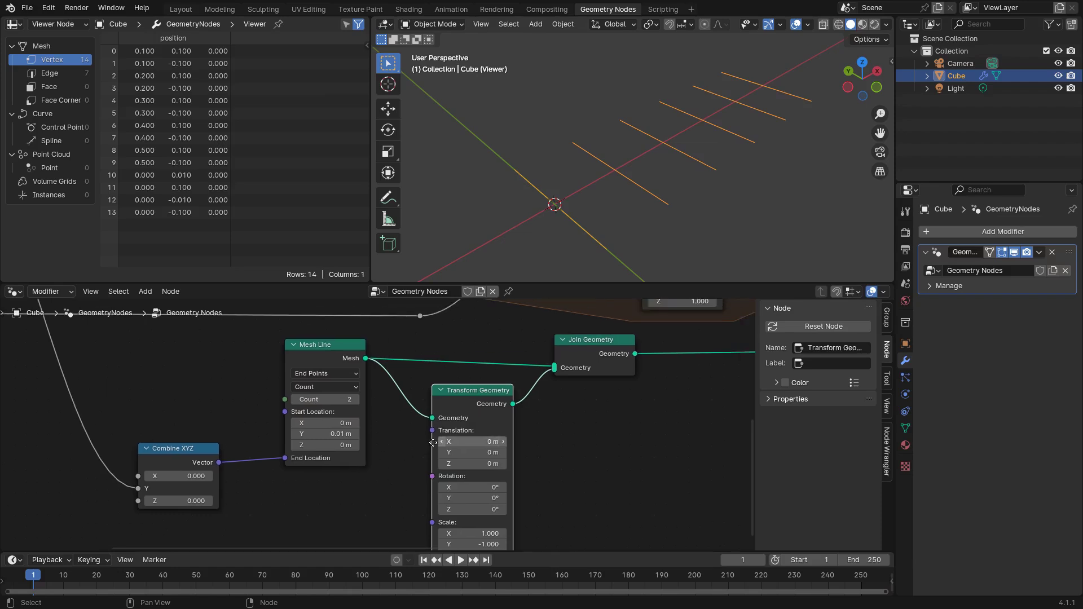
click(682, 370)
middle_drag(675, 426, 422, 430)
double_click(416, 514)
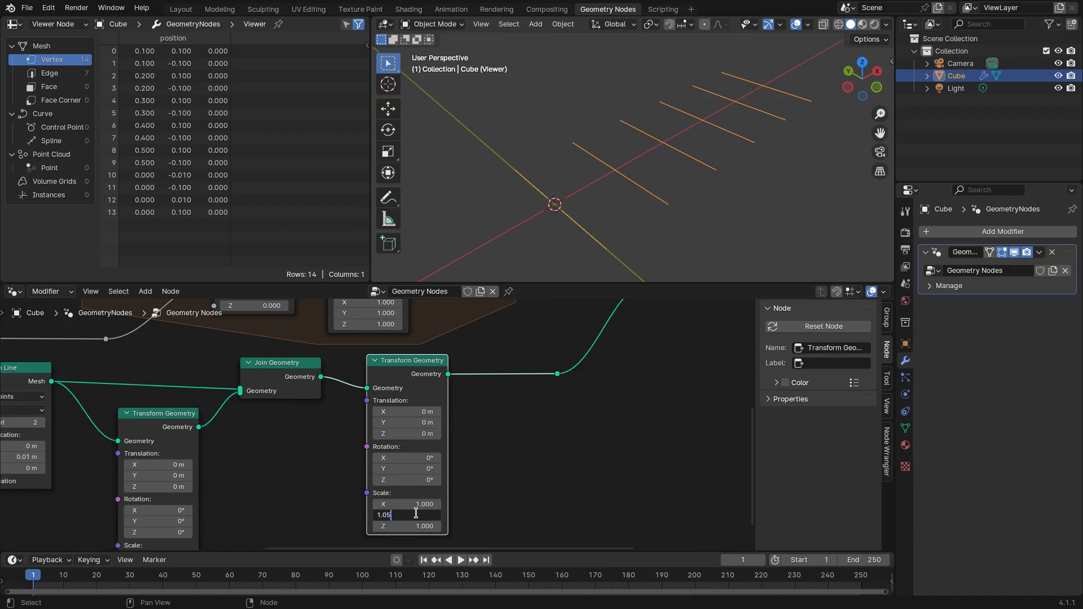
key(Return)
middle_drag(611, 234, 686, 183)
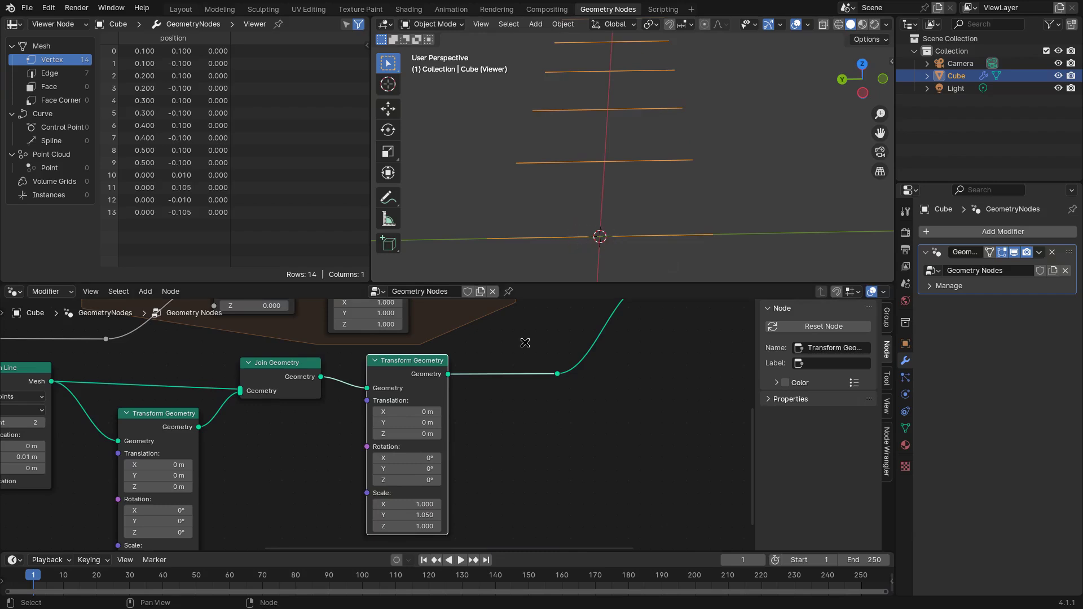
Detach and delete the Transform Geometry copy placed after the lower Join Geometry.
alt+drag(407, 365, 423, 419)
key(x)
scroll(384, 419, down, 3)
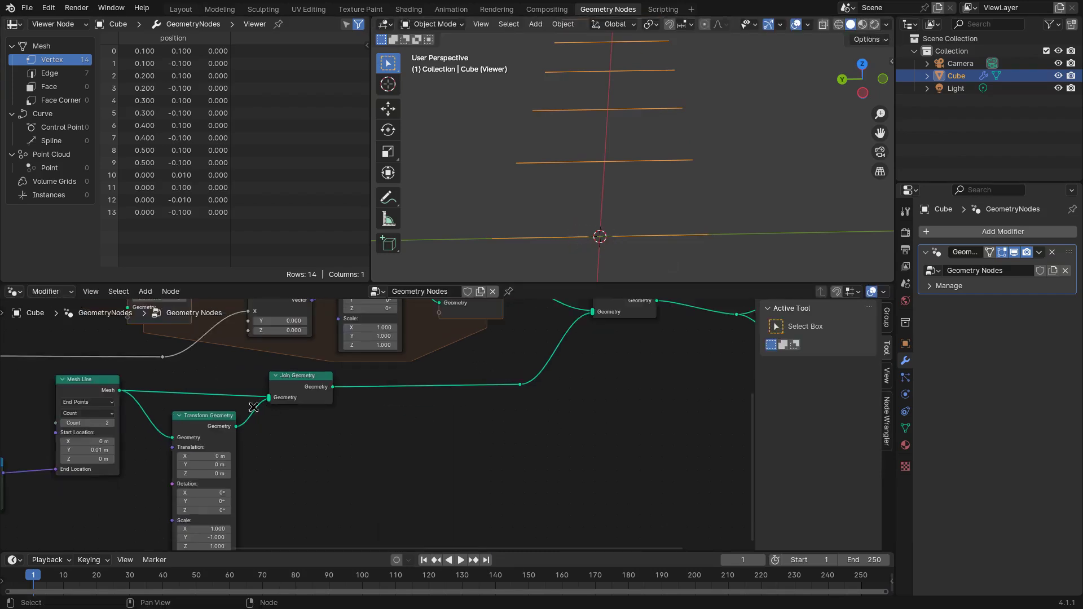
Add a Math node and insert it on the dipole-length link feeding the lower Combine XYZ's Y input.
middle_drag(136, 454, 431, 427)
scroll(431, 428, up, 2)
scroll(316, 443, up, 1)
middle_drag(341, 450, 394, 454)
click(281, 448)
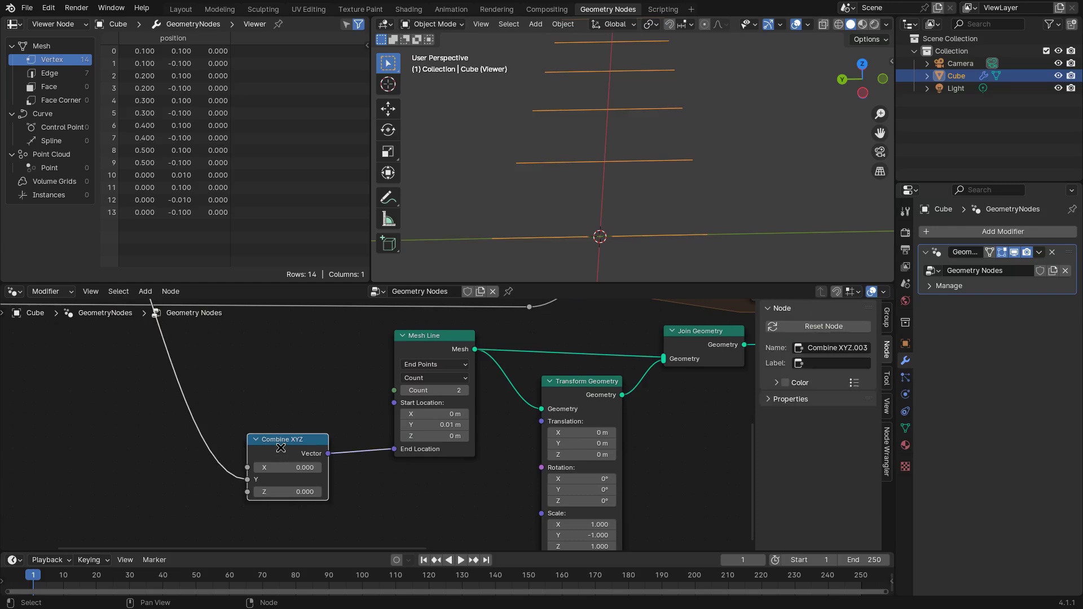
drag(280, 447, 295, 447)
key(shift+a)
text(math)
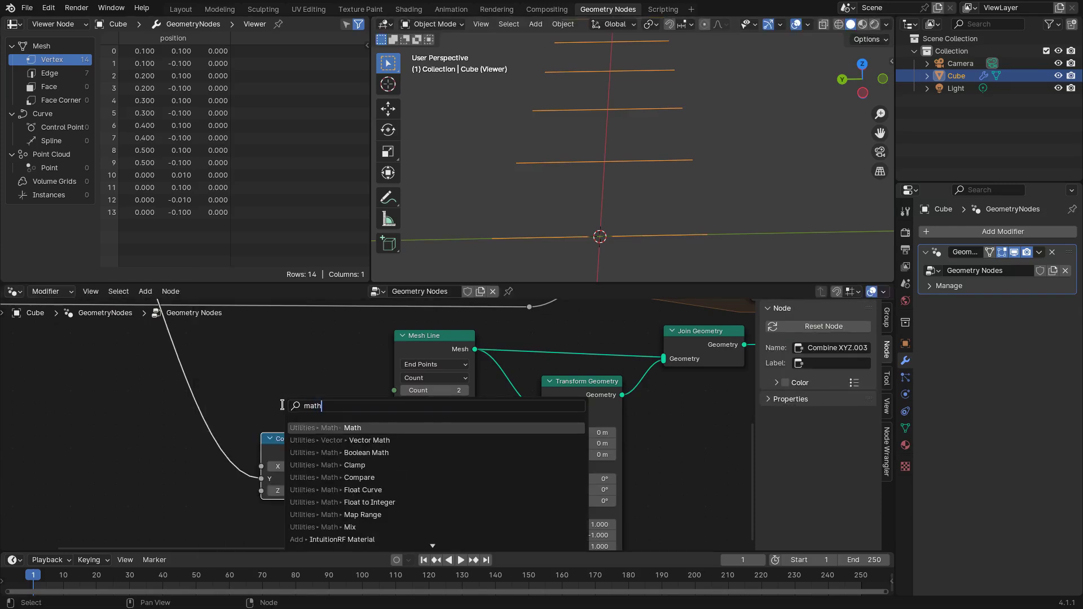
key(Return)
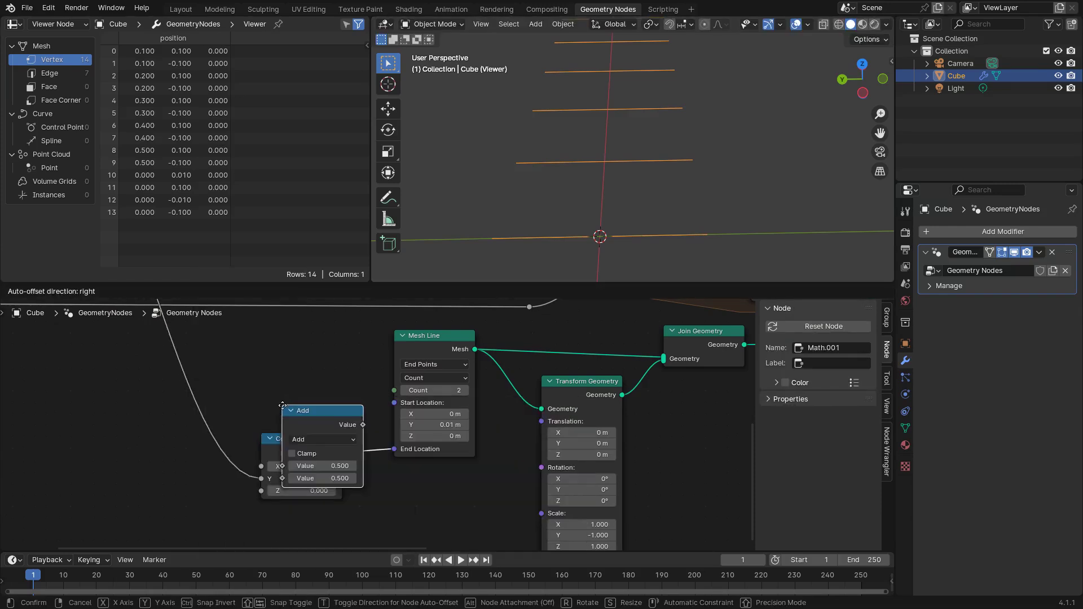
click(123, 395)
Set the new Math node to Multiply with a second value of 1.05 and place it beside the Combine XYZ.
click(169, 428)
click(187, 449)
click(176, 466)
text(1.05)
key(Return)
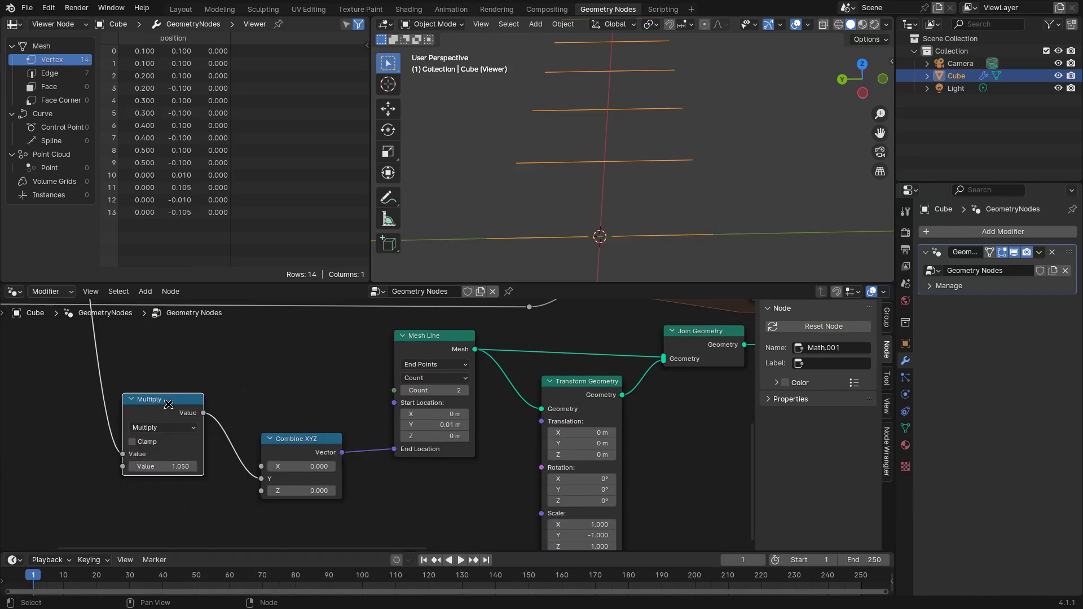
drag(168, 404, 199, 429)
Duplicate the second Mesh Line node and place the copy below it.
scroll(648, 158, up, 3)
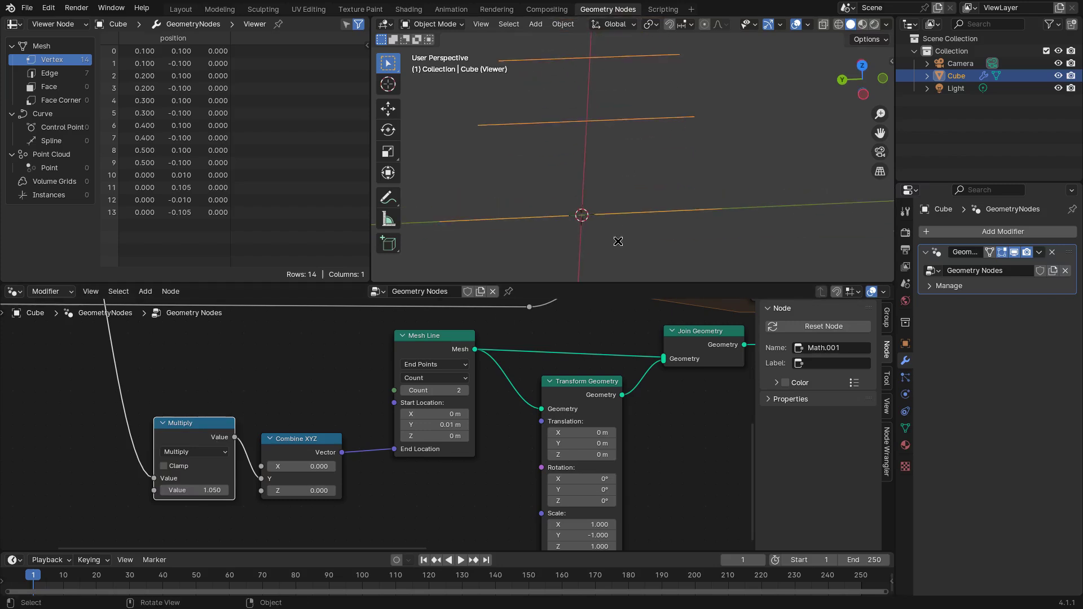
scroll(612, 220, up, 3)
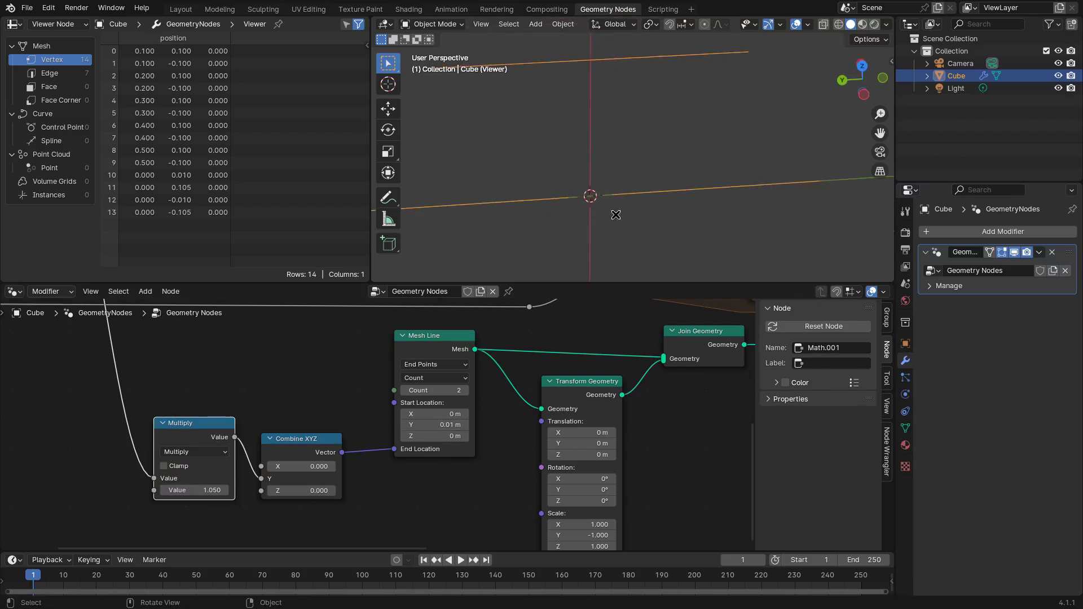
scroll(609, 199, down, 2)
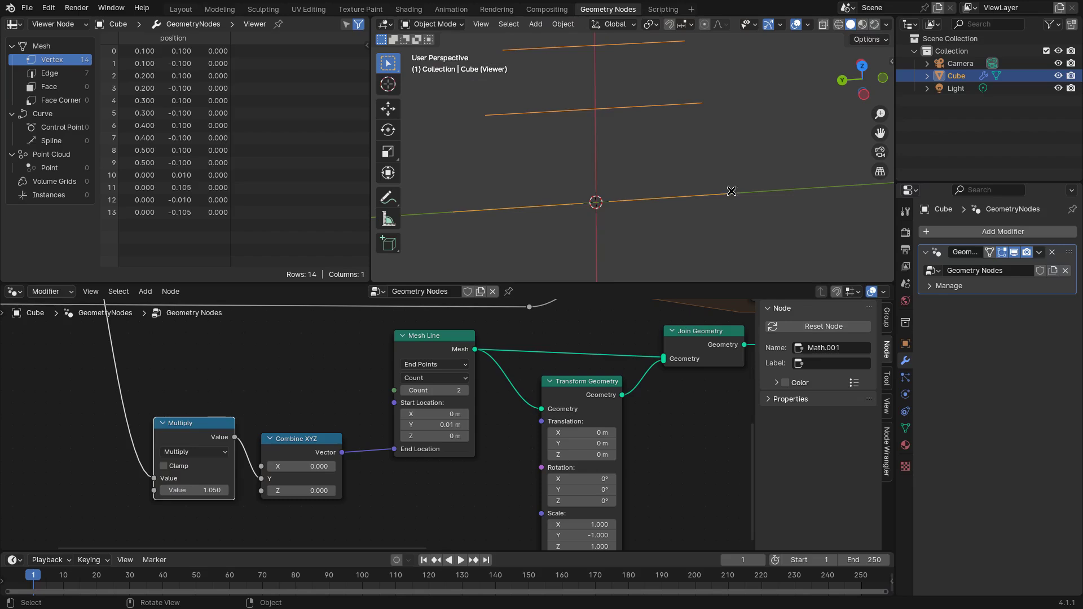
middle_drag(733, 192, 617, 224)
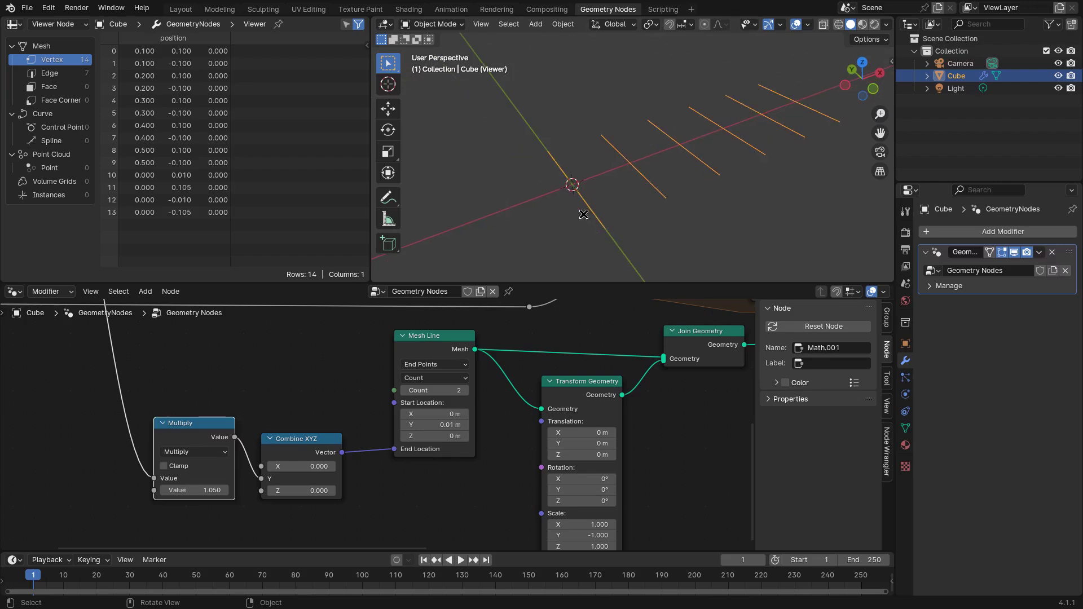
scroll(416, 338, down, 4)
key(shift+d)
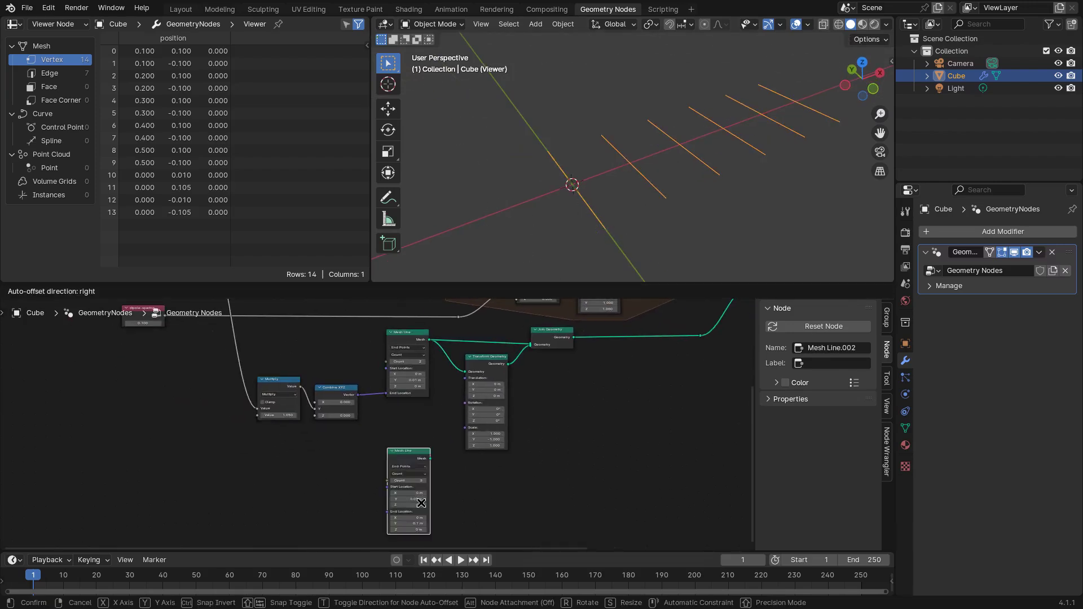
scroll(445, 388, up, 2)
click(445, 388)
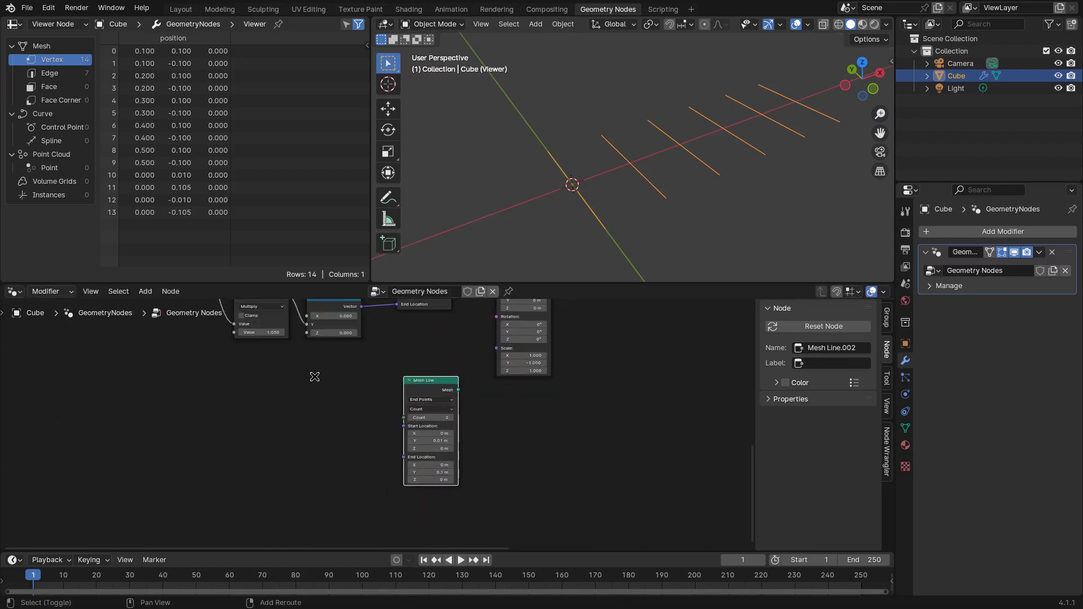
middle_drag(314, 375, 401, 439)
scroll(401, 439, up, 1)
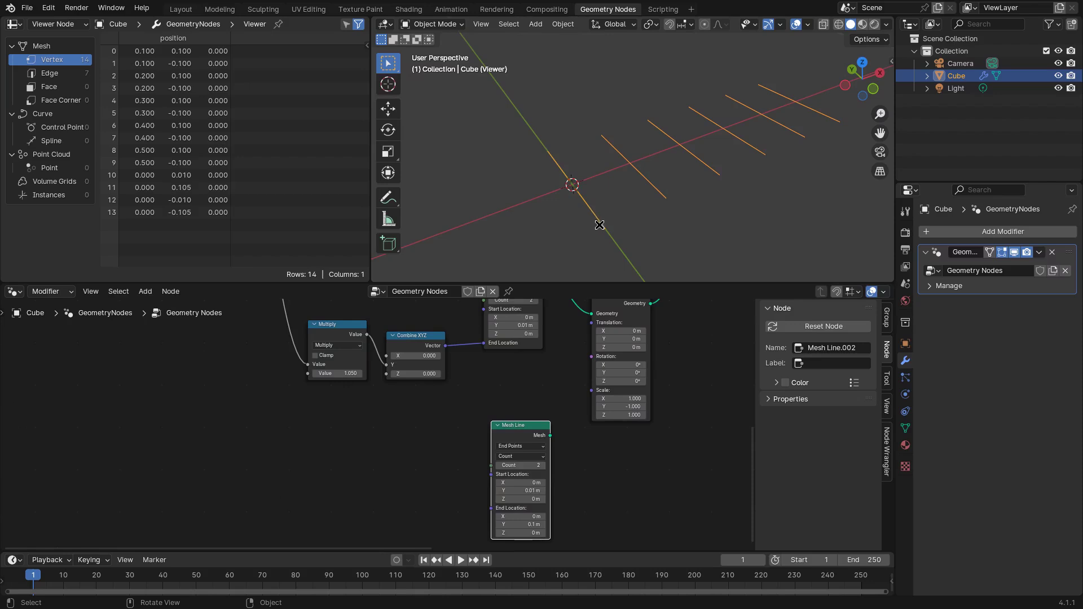
Duplicate the 1.05 Multiply node beside the new Mesh Line and feed it from the original Multiply's output through a reroute.
click(347, 333)
key(shift+d)
click(356, 453)
drag(334, 330, 322, 331)
click(312, 334)
click(354, 455)
drag(348, 452, 392, 457)
shift+right_drag(373, 341, 355, 356)
drag(362, 348, 421, 463)
scroll(374, 319, up, 2)
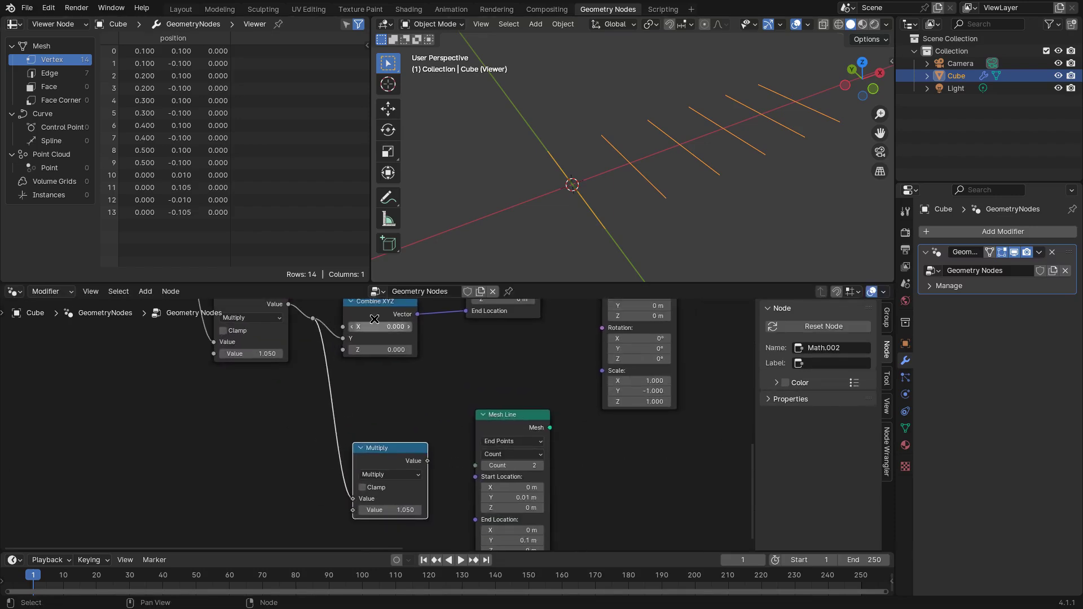
Duplicate the Combine XYZ node, feed its Y from the new Multiply, and link its vector to the new Mesh Line's Start Location.
scroll(374, 320, down, 1)
drag(485, 415, 536, 416)
click(358, 316)
key(shift+d)
click(452, 434)
middle_drag(451, 434, 351, 379)
drag(435, 385, 494, 395)
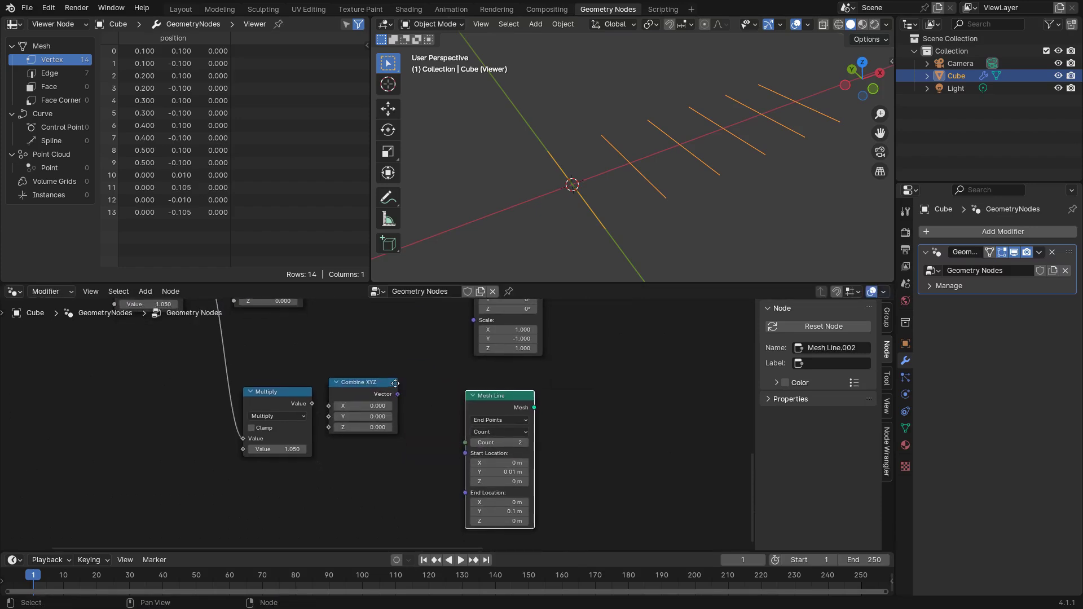
middle_drag(588, 227, 523, 164)
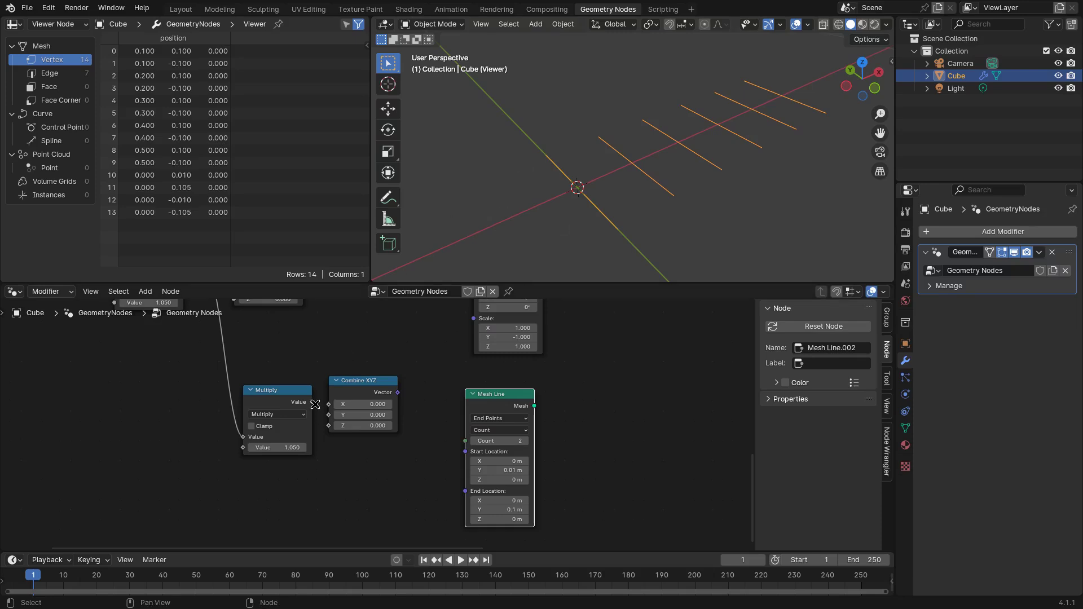
drag(315, 405, 333, 417)
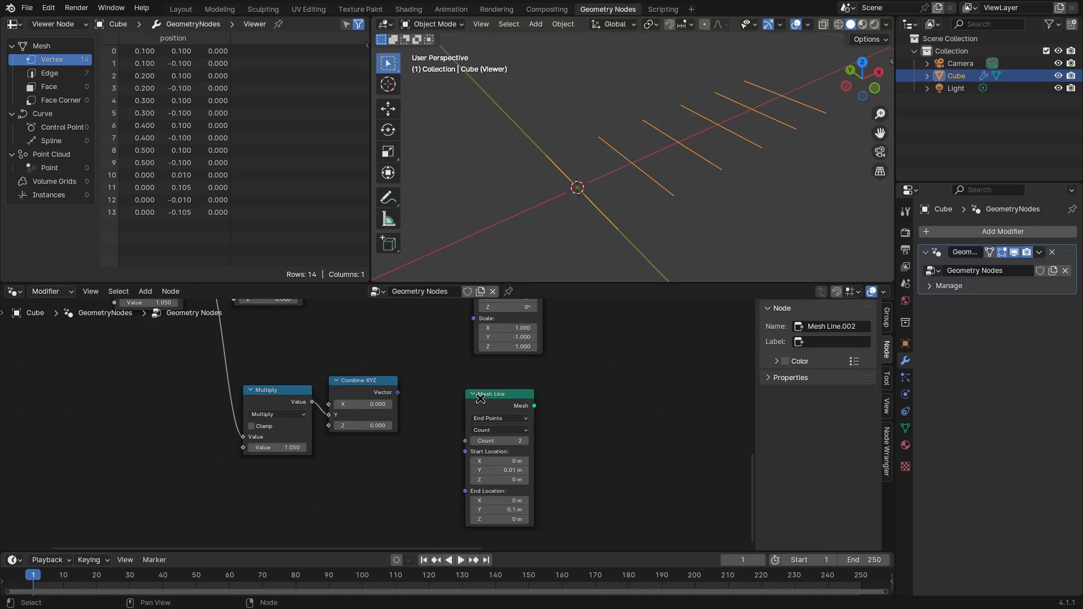
drag(398, 392, 465, 452)
Add another Combine XYZ copy below, feeding its Y from the same Multiply and its vector into the Mesh Line's End Location.
key(shift+d)
click(370, 485)
drag(312, 402, 340, 494)
drag(412, 470, 471, 470)
drag(368, 378, 392, 382)
drag(261, 391, 242, 400)
Duplicate the upper -1 Multiply node and place the copy beneath the 1.05 Multiply feeding the lowest Mesh Line.
scroll(374, 409, down, 6)
middle_drag(374, 409, 402, 335)
middle_drag(338, 371, 344, 425)
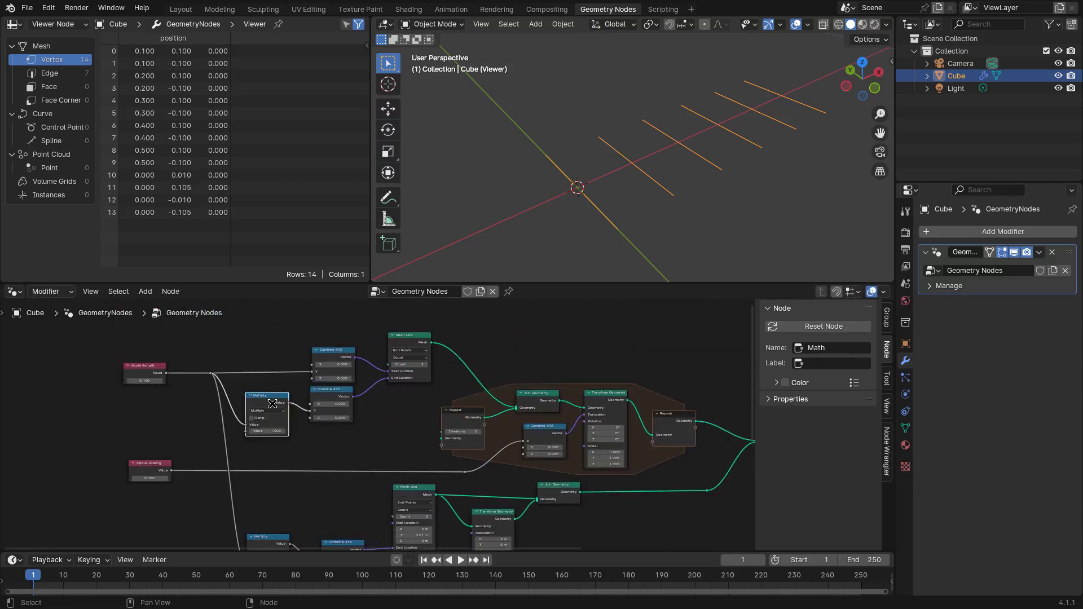
key(shift+d)
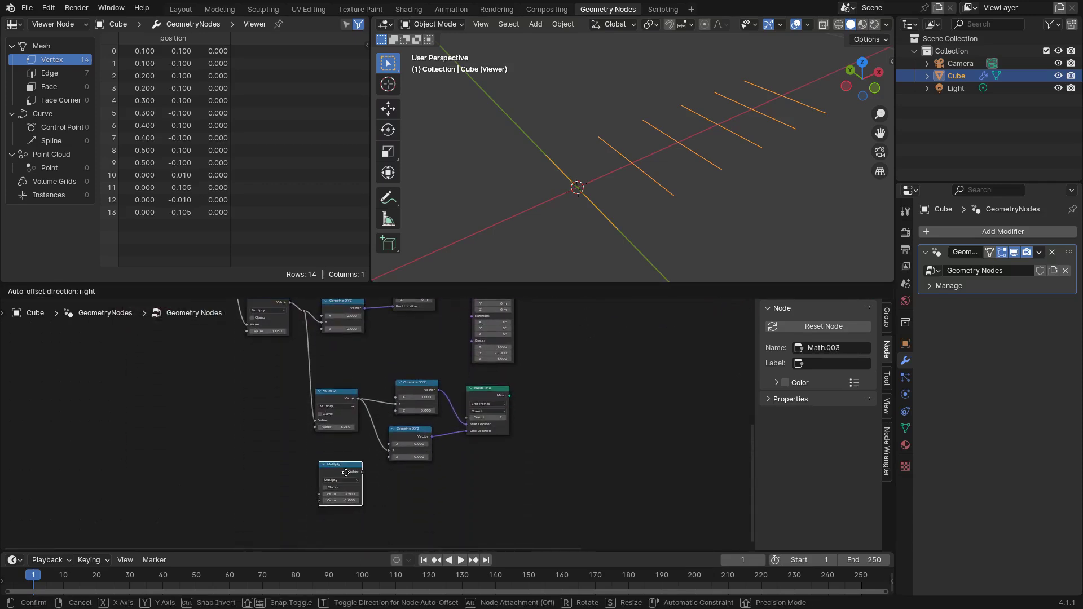
click(361, 447)
scroll(364, 437, up, 4)
middle_drag(326, 438, 251, 448)
scroll(381, 423, up, 1)
Make room between the lowest nodes and insert the -1 Multiply copy on the link into the Start Location Combine XYZ's Y.
drag(377, 420, 396, 421)
click(358, 452)
key(g)
click(426, 434)
shift+click(476, 382)
drag(477, 382, 514, 382)
drag(382, 374, 411, 376)
click(241, 515)
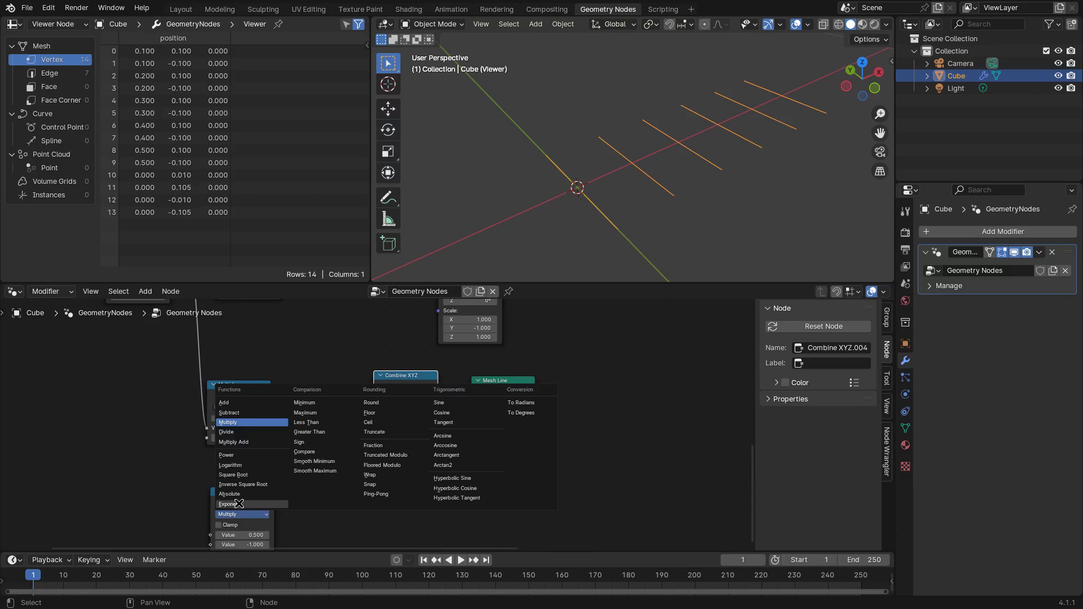
click(240, 507)
drag(240, 507, 352, 372)
middle_drag(430, 396, 405, 404)
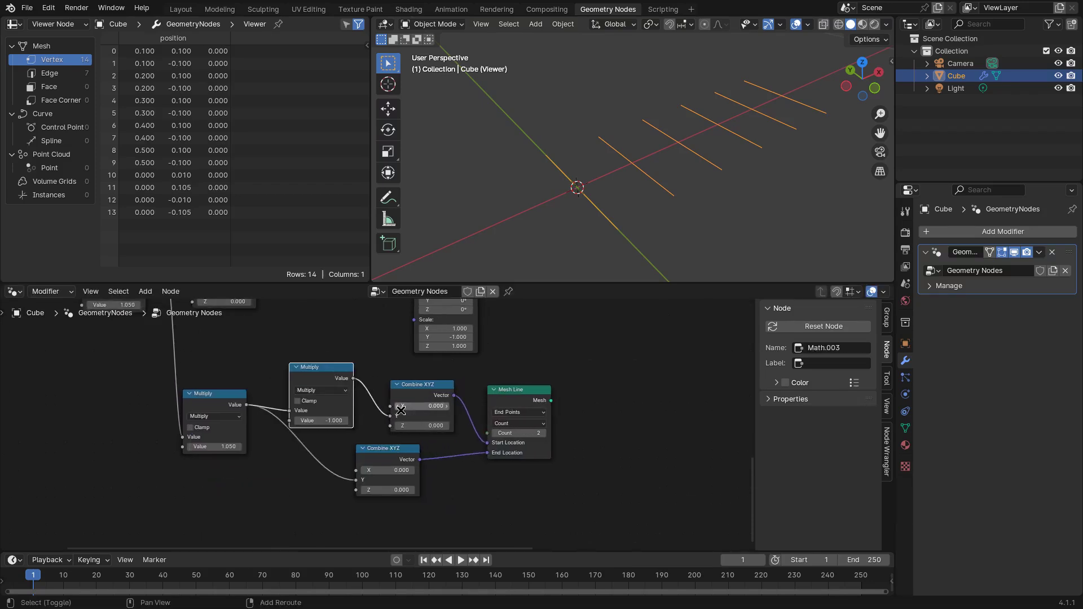
Connect the lowest Mesh Line to the final Join Geometry and tidy the link with a reroute.
middle_drag(566, 428, 431, 442)
scroll(430, 443, down, 5)
middle_drag(558, 366, 453, 454)
click(310, 369)
drag(316, 512, 506, 329)
drag(315, 529, 505, 340)
shift+right_drag(358, 472, 415, 508)
key(g)
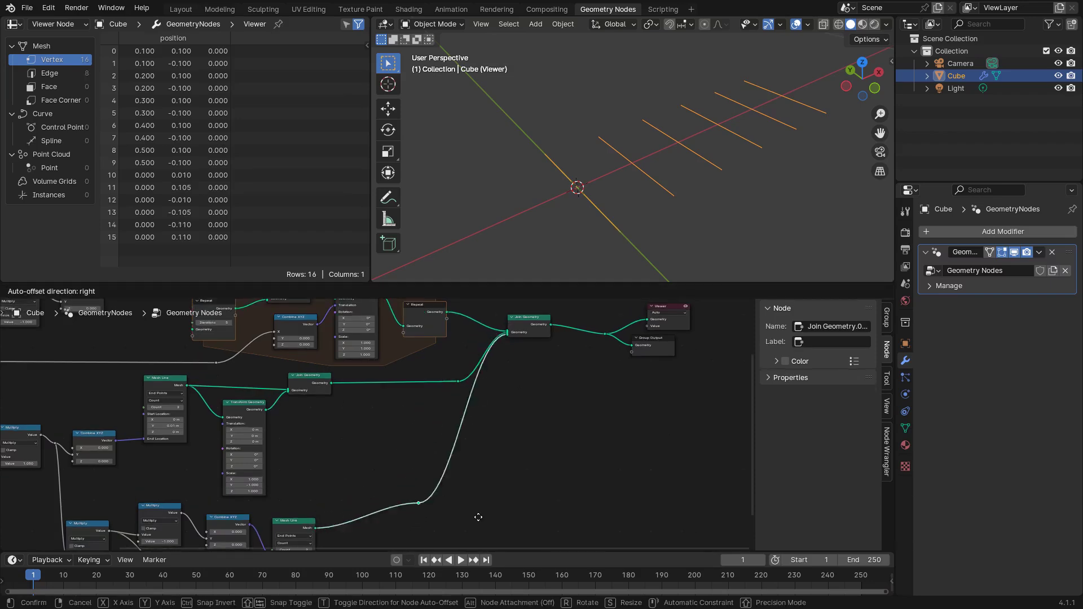
click(491, 477)
Add a Value node feeding the X input of the lowest Mesh Line's Start Location Combine XYZ.
shift+middle_drag(586, 185, 632, 132)
middle_drag(331, 415, 480, 398)
scroll(481, 398, up, 2)
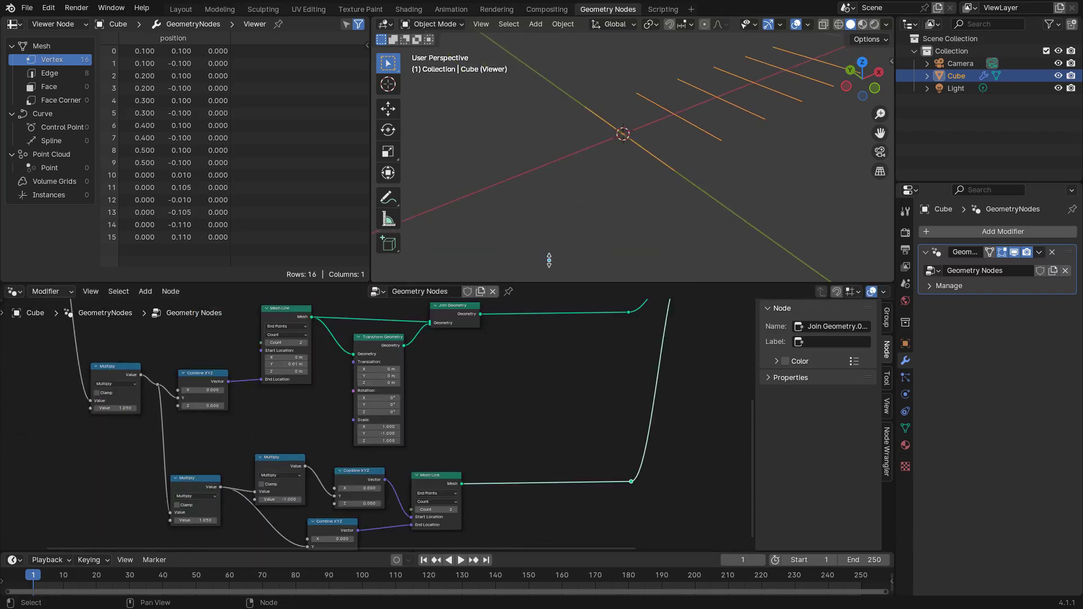
middle_drag(345, 450, 433, 363)
scroll(344, 446, up, 1)
scroll(439, 444, up, 1)
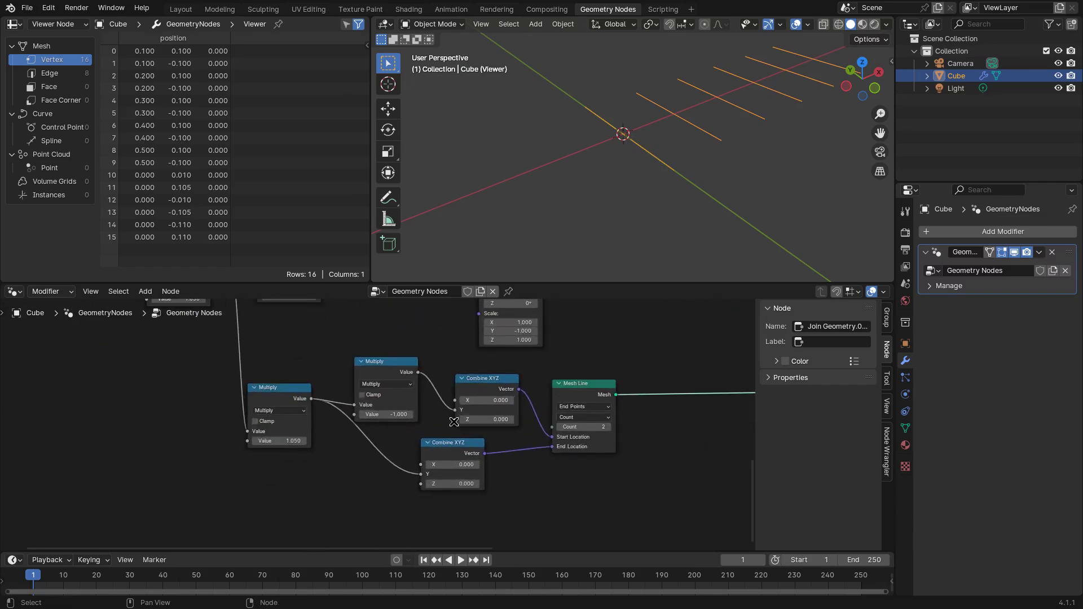
scroll(454, 422, up, 1)
middle_drag(538, 421, 337, 414)
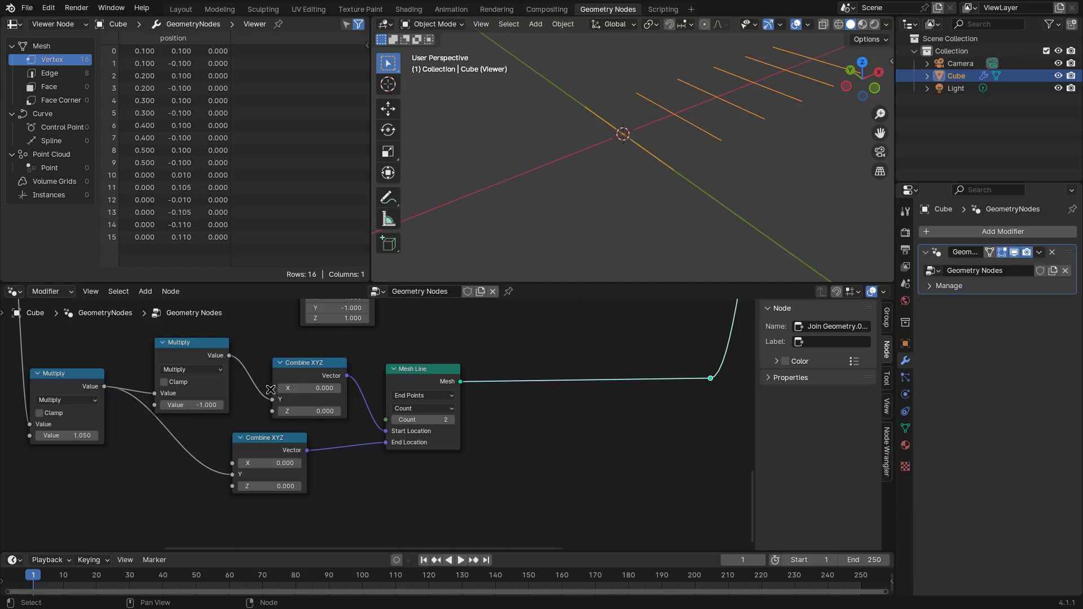
drag(272, 398, 100, 513)
text(value)
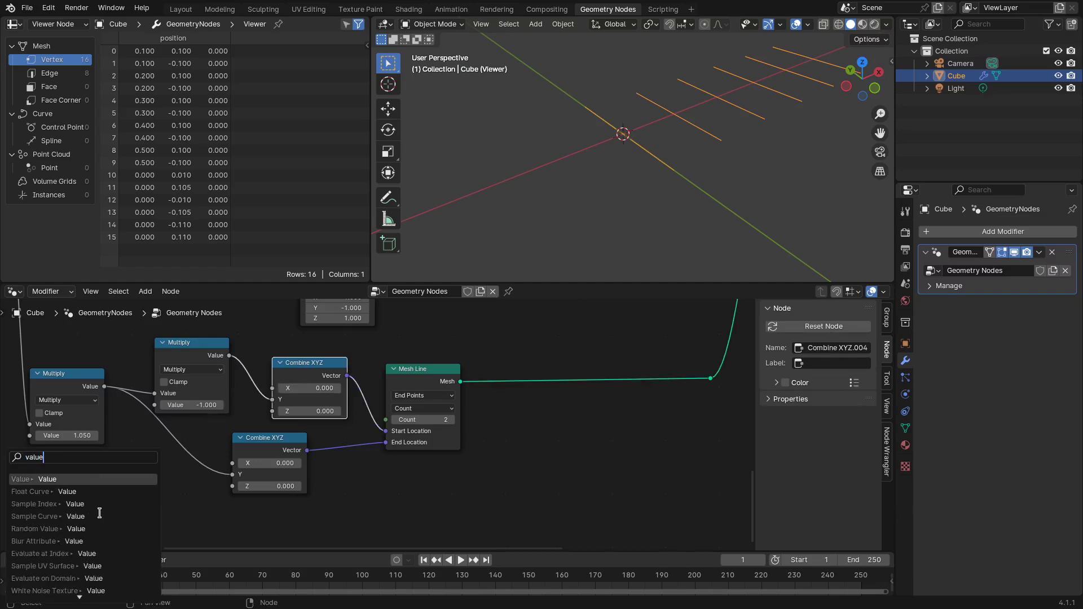
key(Return)
click(100, 490)
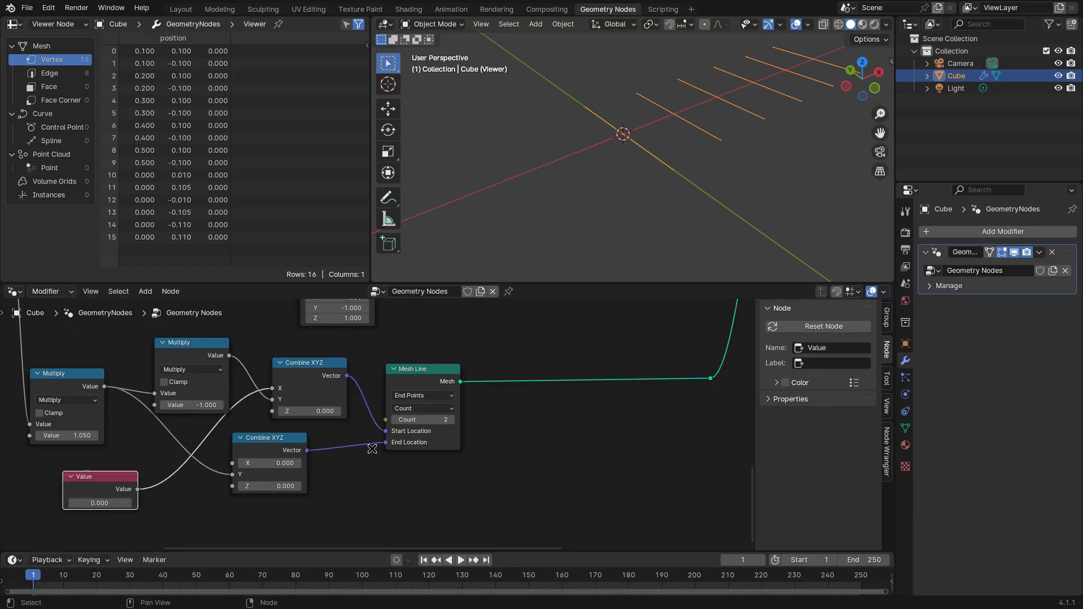
Name and label the new Value node reflector-distance and set its value to -0.1.
text(reflector-distance)
key(Return)
click(822, 363)
text(reflector-distance)
key(Return)
click(108, 500)
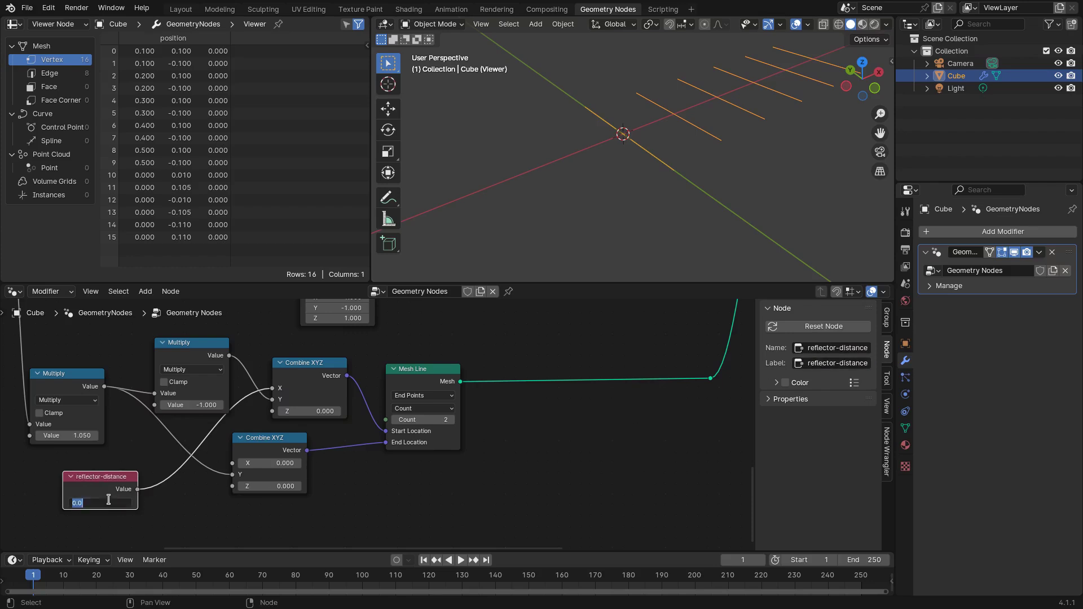
text(-0.1)
key(Return)
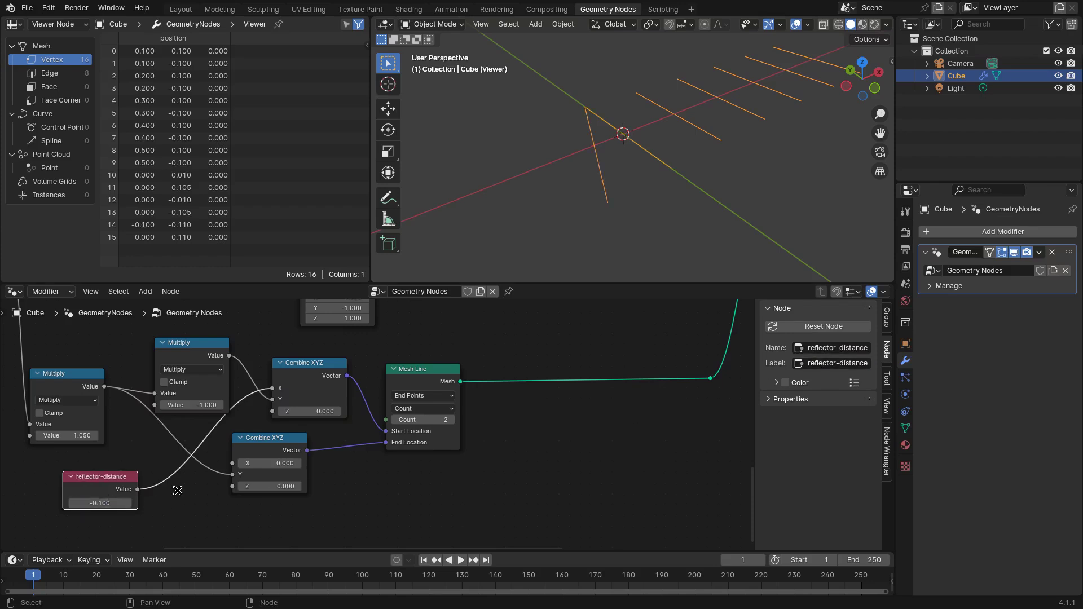
Link reflector-distance to the End Location Combine XYZ's X input as well, and tidy its node position and links with a reroute.
drag(138, 489, 232, 463)
mouse_move(559, 156)
middle_down()
mouse_move(641, 186)
mouse_move(647, 199)
mouse_move(611, 150)
mouse_move(624, 164)
mouse_move(571, 150)
middle_up()
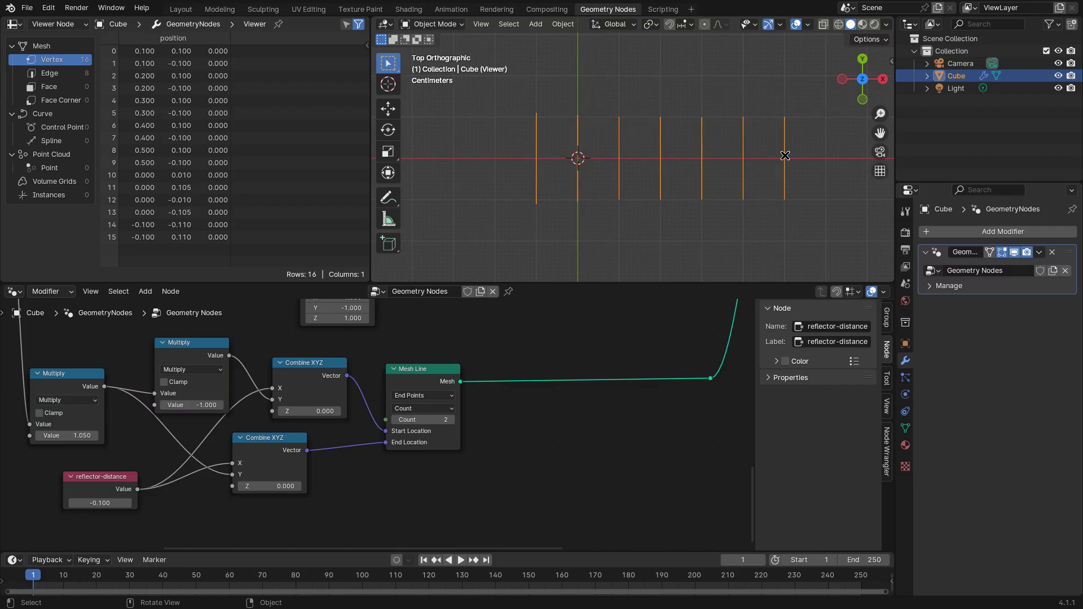
scroll(379, 422, up, 1)
drag(268, 448, 313, 448)
middle_drag(313, 448, 361, 429)
drag(170, 469, 138, 460)
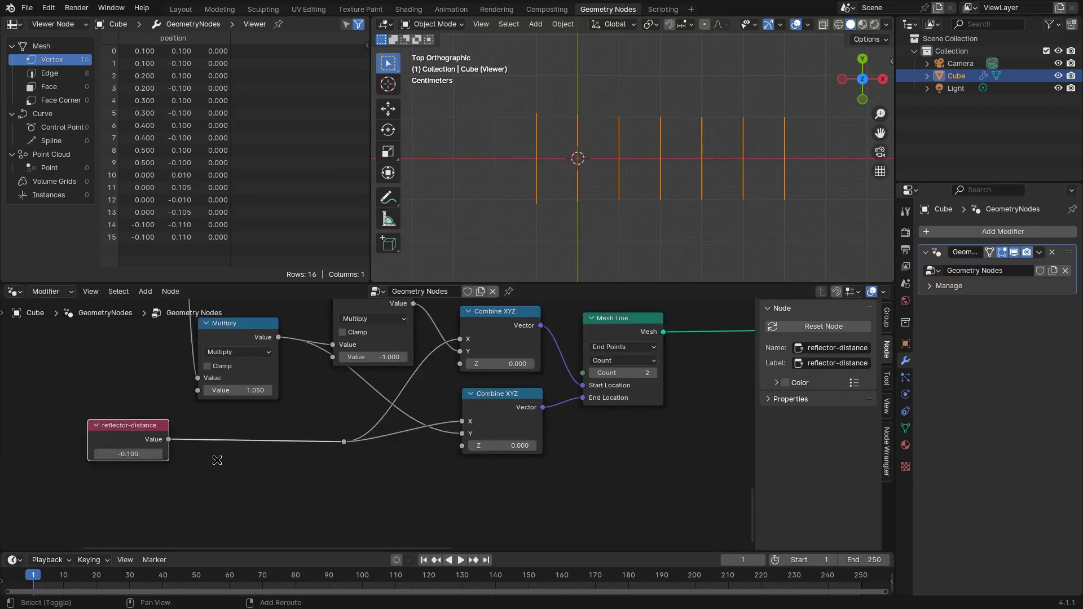
scroll(137, 460, down, 2)
middle_drag(291, 497, 432, 519)
key(g)
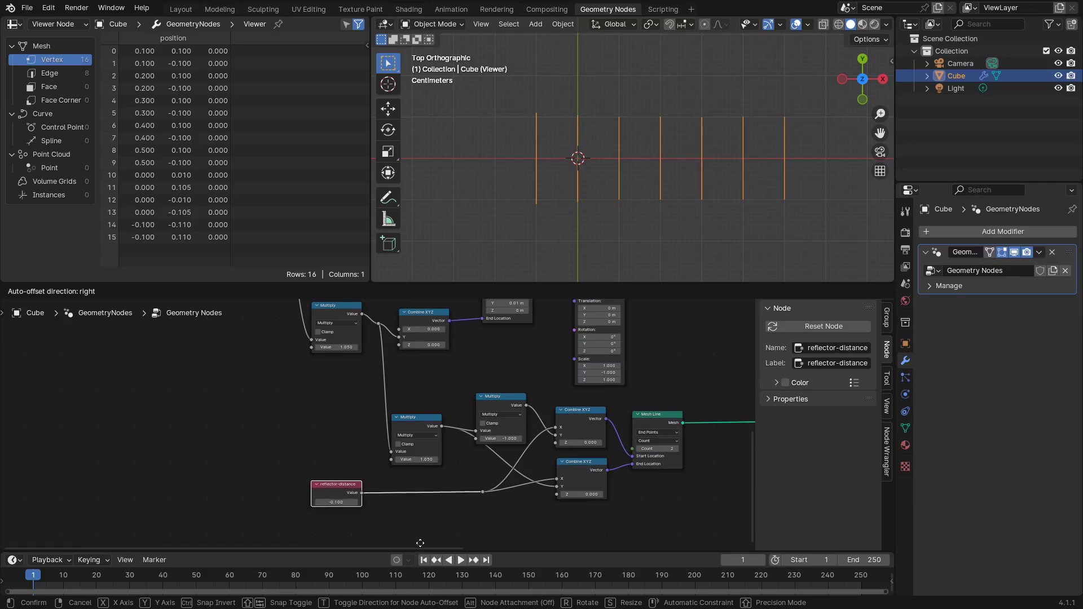
scroll(424, 484, down, 1)
click(430, 480)
Duplicate the split element's Mesh Line node and place the copy below the reflector-distance node.
scroll(536, 162, up, 8)
shift+middle_drag(542, 164, 530, 193)
scroll(395, 468, down, 2)
middle_drag(412, 452, 360, 490)
middle_drag(393, 384, 413, 452)
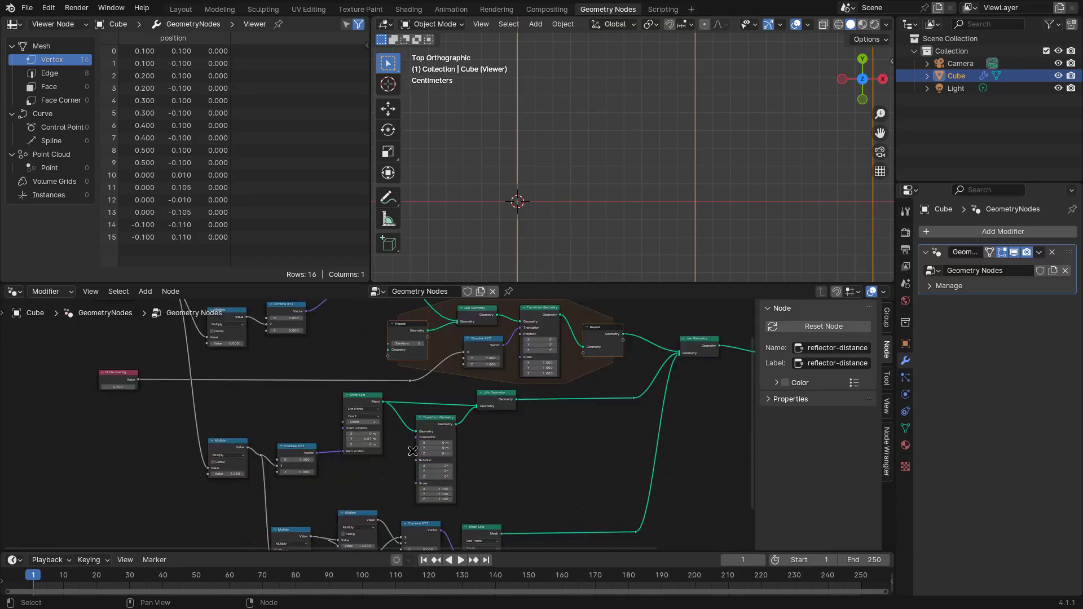
click(371, 398)
key(shift+d)
click(539, 407)
middle_drag(603, 434, 603, 326)
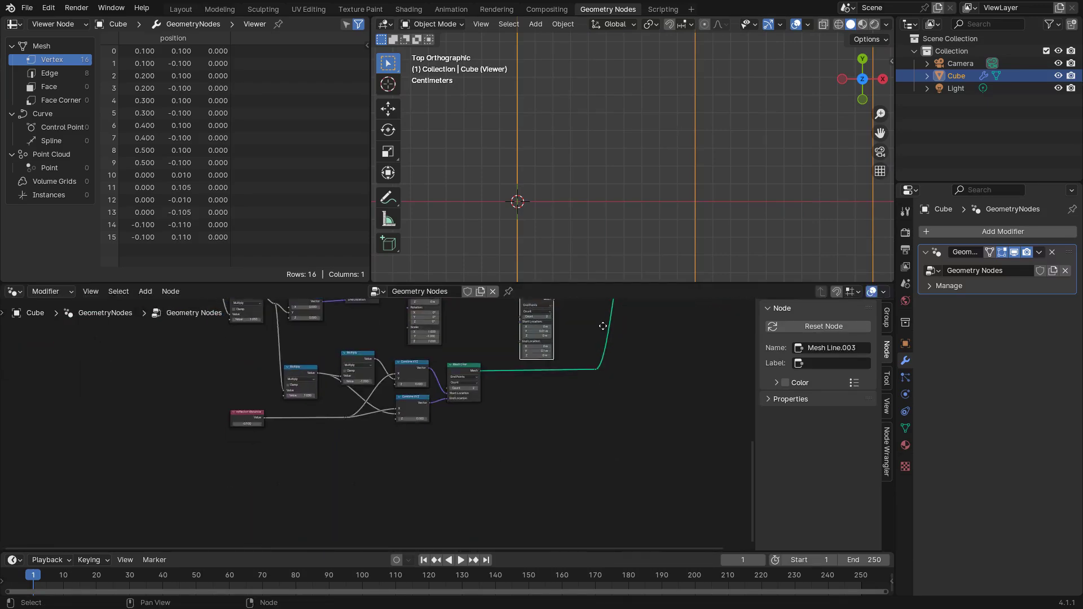
key(g)
click(364, 467)
scroll(338, 460, up, 1)
middle_drag(330, 451, 418, 413)
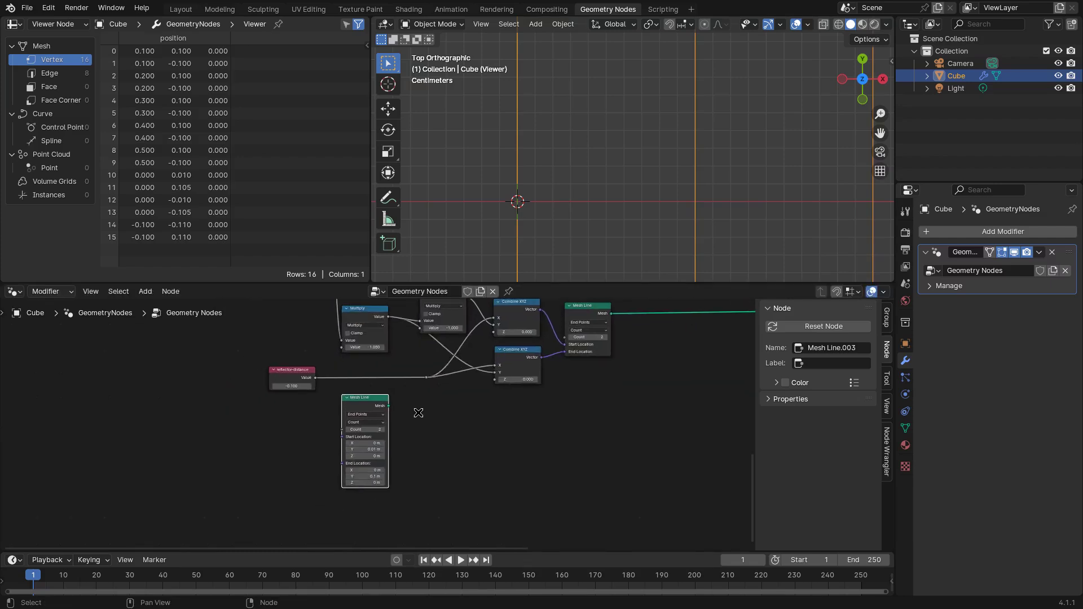
Duplicate the split element's Combine XYZ, link the copy to its Mesh Line's Start Location, and set its Y to 0.01.
scroll(418, 413, up, 8)
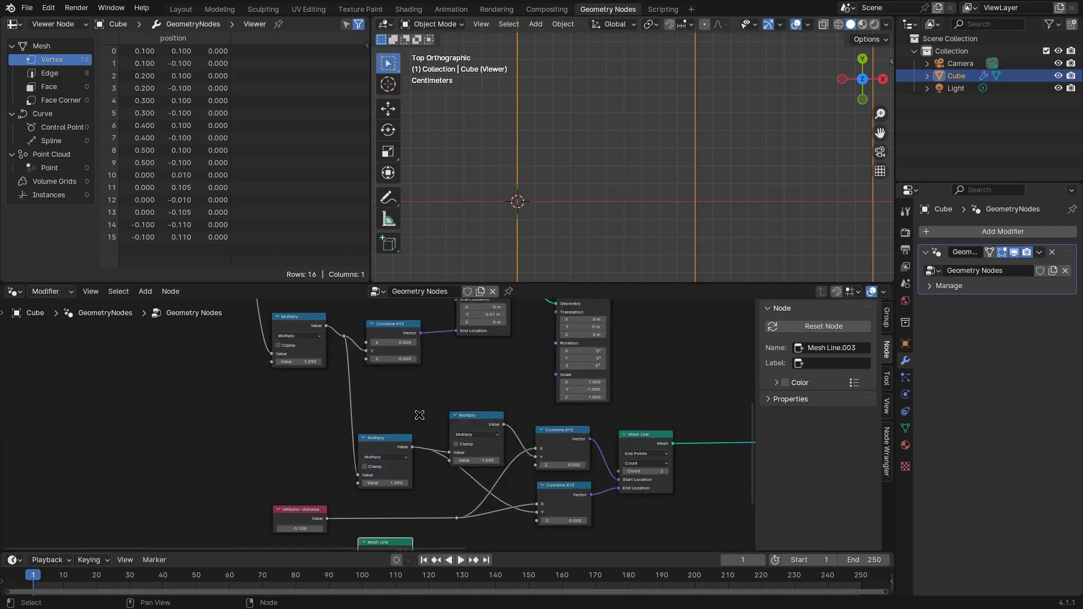
middle_drag(424, 455, 394, 467)
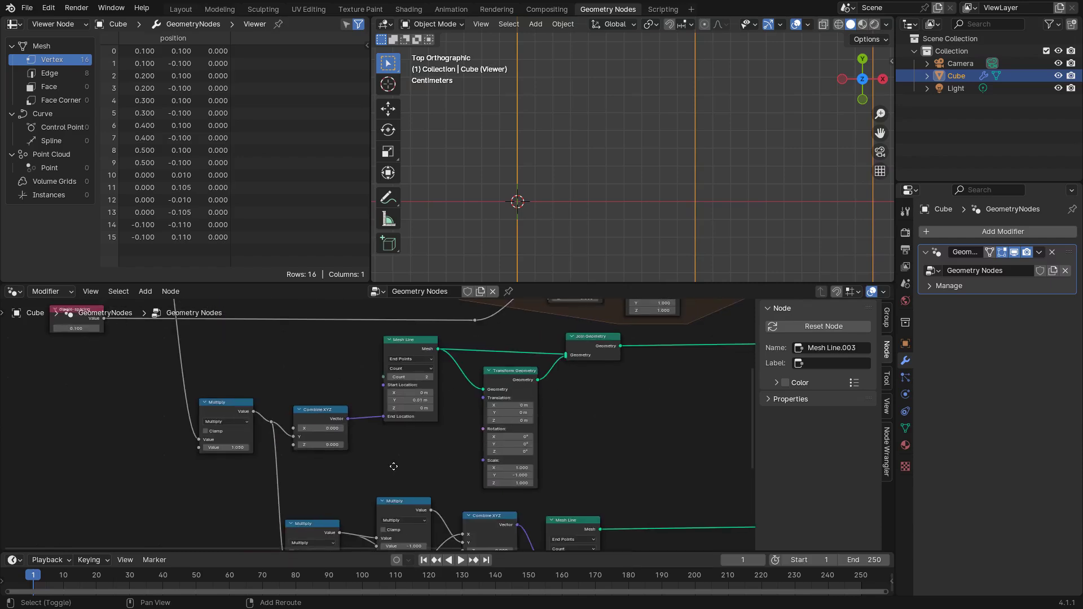
scroll(394, 466, up, 2)
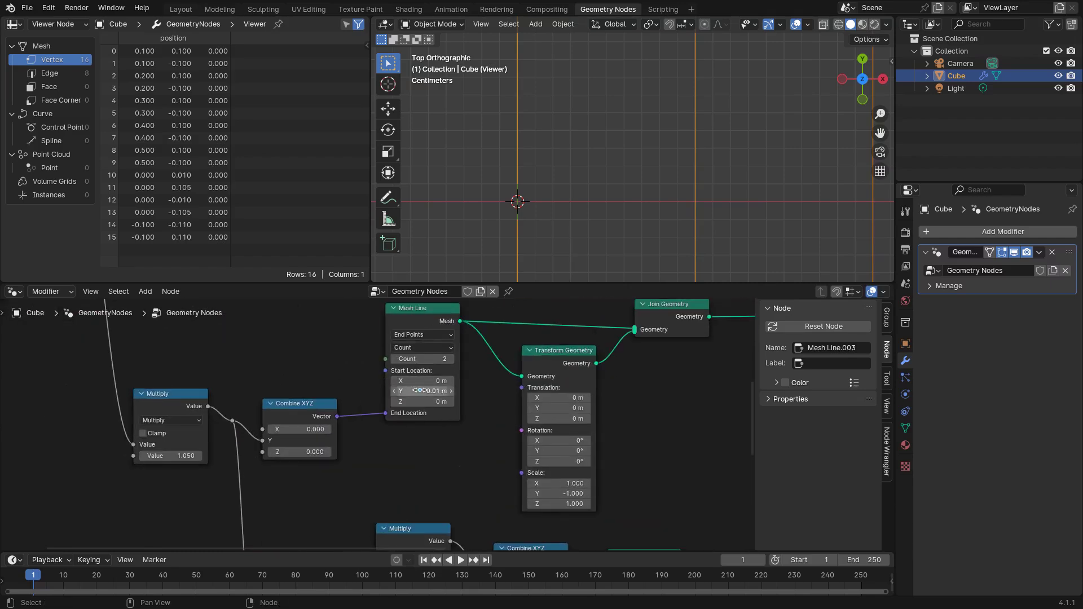
click(292, 416)
key(shift+d)
click(292, 346)
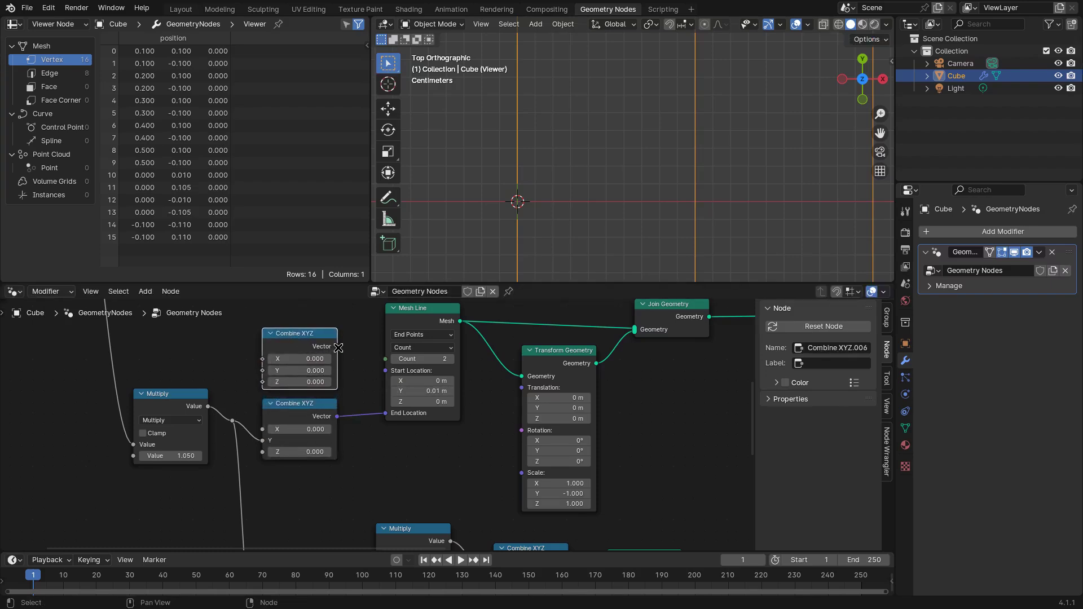
drag(337, 346, 385, 371)
click(311, 371)
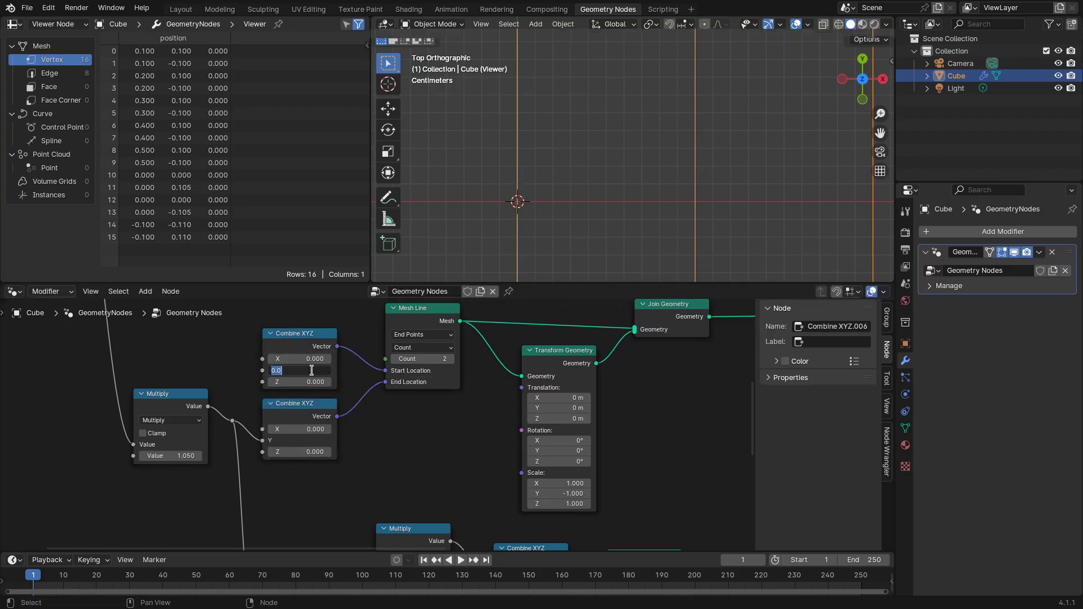
text(.01)
key(Return)
Add a Value node feeding the Start Location Combine XYZ's Y and place it below the dipole-spacing node.
drag(262, 371, 121, 346)
text(val)
key(Return)
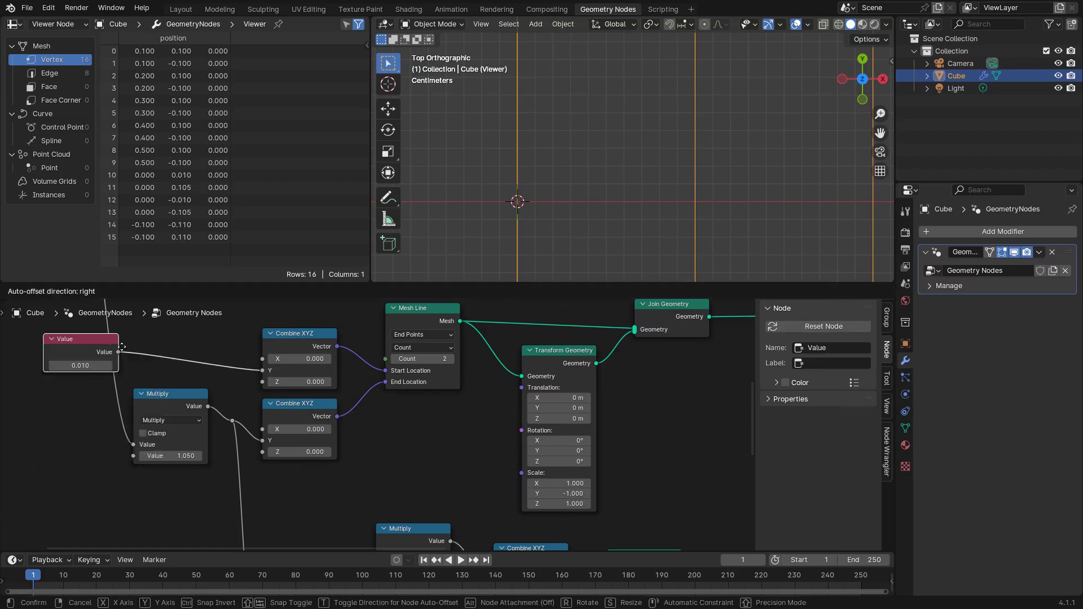
click(106, 376)
scroll(106, 377, down, 6)
middle_drag(70, 379, 233, 420)
key(g)
click(180, 419)
Name and label the new Value node port-width.
click(841, 347)
text(port-)
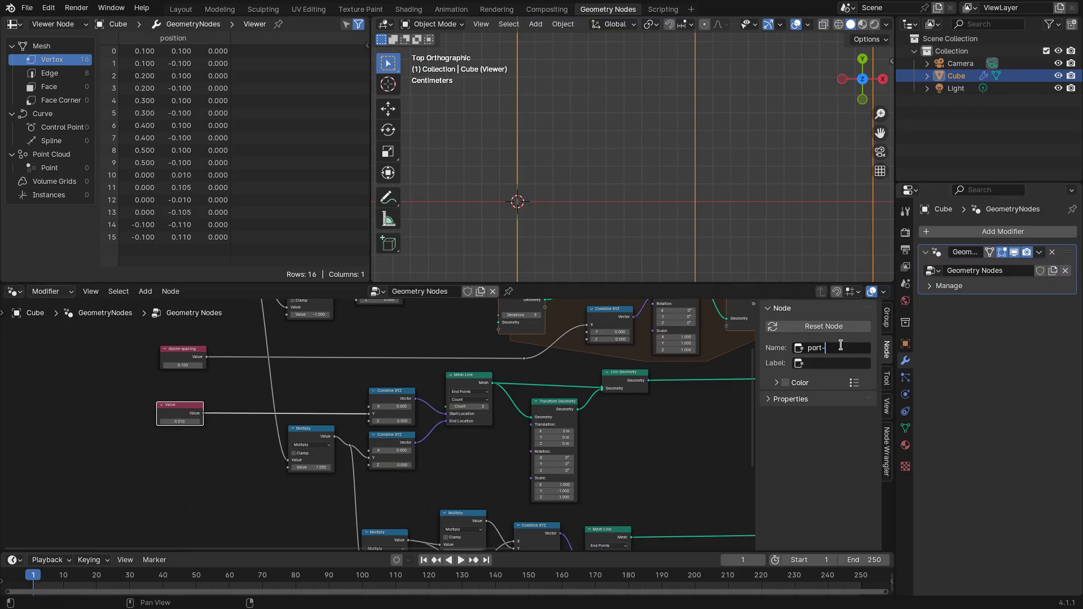
text(width)
key(Return)
click(836, 362)
click(842, 347)
key(ctrl+a)
key(ctrl+c)
click(845, 363)
key(ctrl+v)
key(Return)
scroll(267, 351, up, 2)
scroll(268, 351, down, 1)
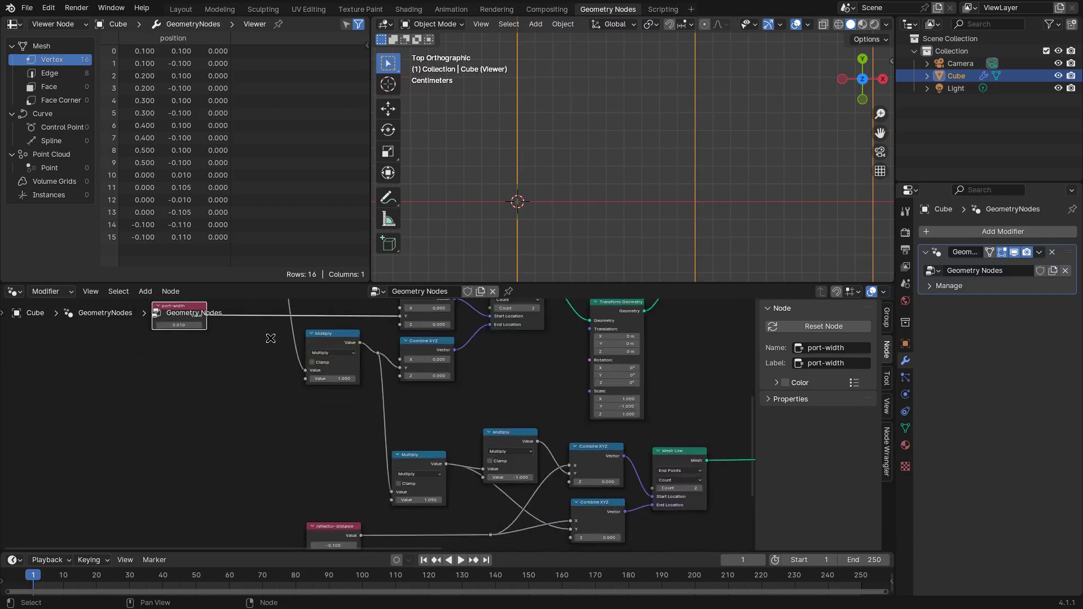
Duplicate a reflector Combine XYZ node and place the copy beside the unconnected Mesh Line at the bottom of the node tree.
shift+scroll(268, 347, down, 5)
middle_drag(268, 339, 285, 403)
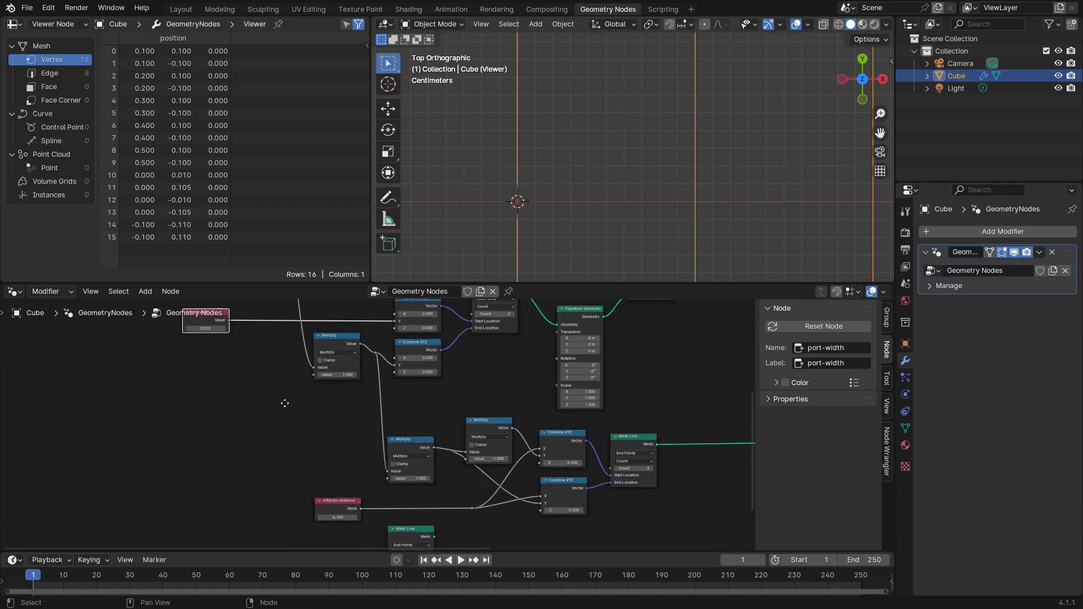
scroll(329, 411, down, 1)
shift+scroll(329, 411, down, 2)
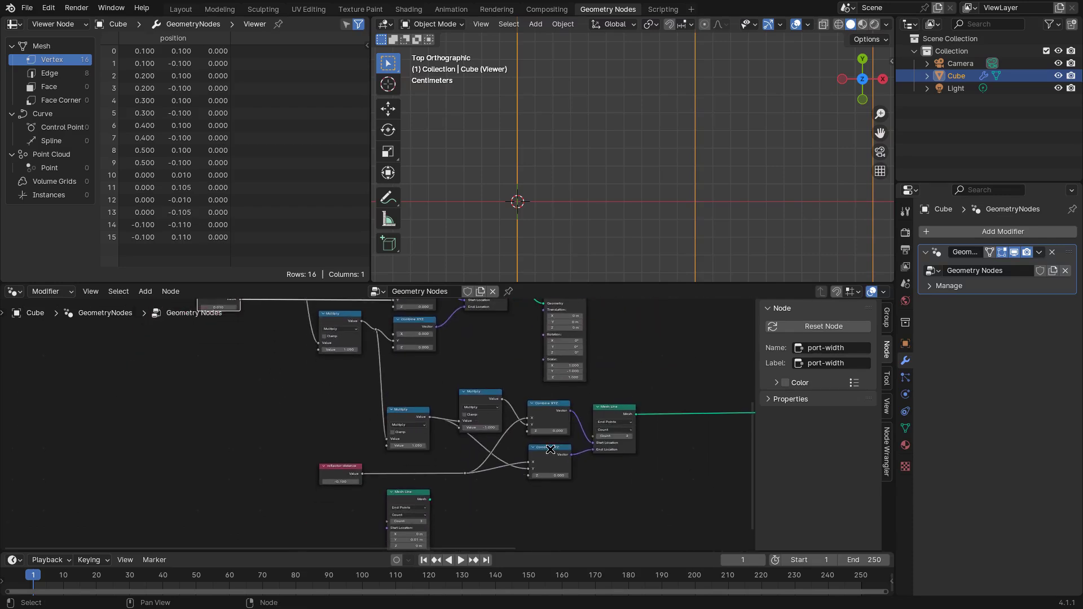
middle_drag(441, 443, 464, 396)
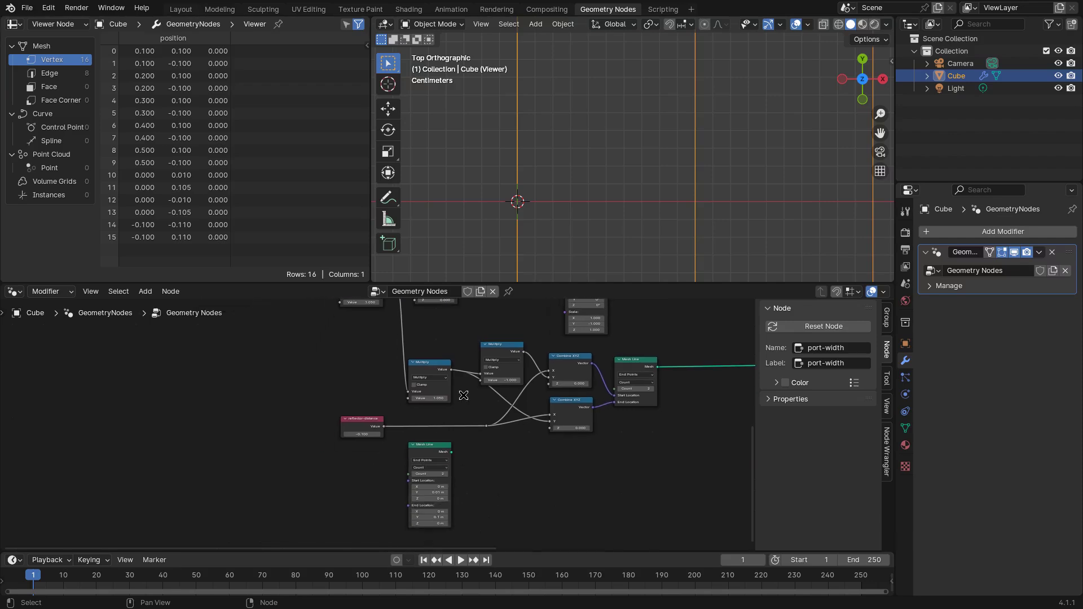
click(583, 363)
key(shift+d)
click(378, 508)
Feed port-width through a reroute into the new Combine XYZ's Y and connect its vector to the bottom Mesh Line's Start Location.
middle_drag(378, 508, 377, 459)
scroll(319, 395, down, 2)
middle_drag(297, 310, 297, 426)
drag(281, 352, 402, 429)
scroll(383, 425, up, 2)
scroll(377, 383, up, 2)
middle_drag(466, 459, 485, 458)
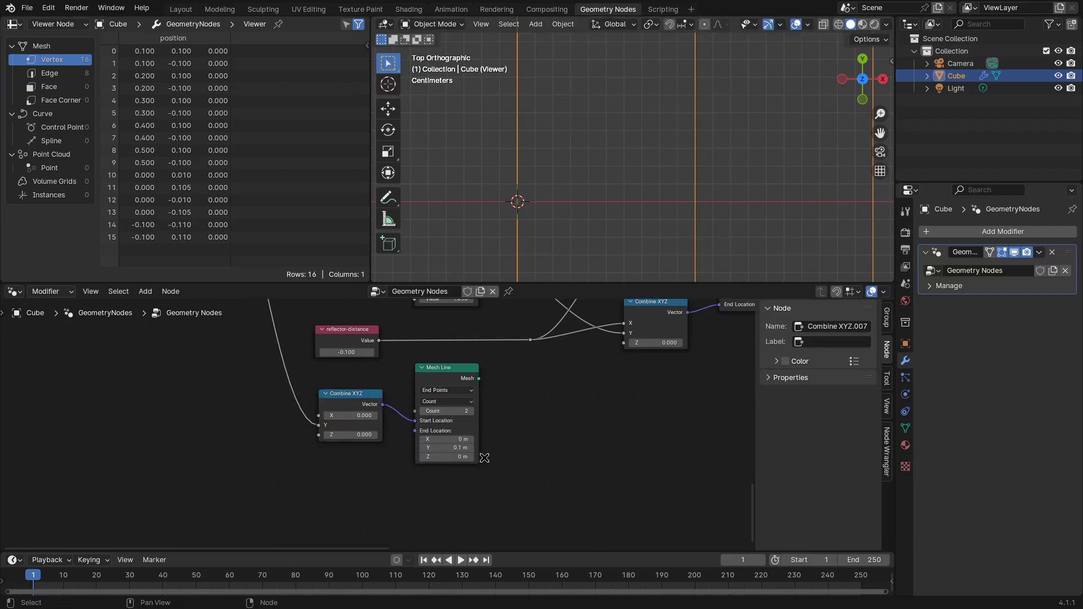
shift+right_drag(295, 367, 265, 421)
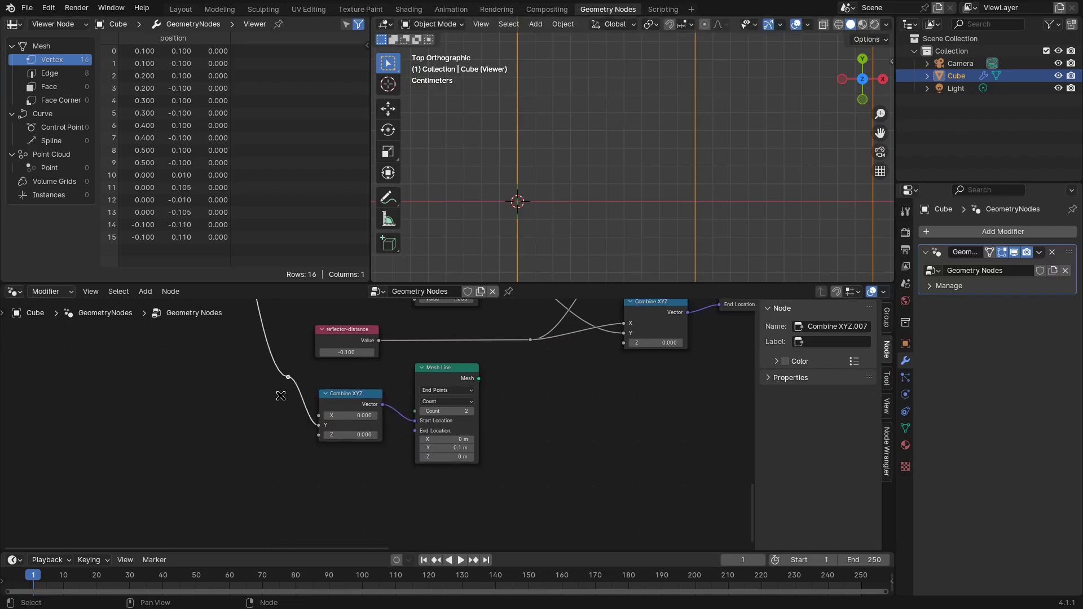
Reposition the port-width wire's reroute beside the bottom Combine XYZ node.
key(g)
click(274, 384)
scroll(274, 384, down, 2)
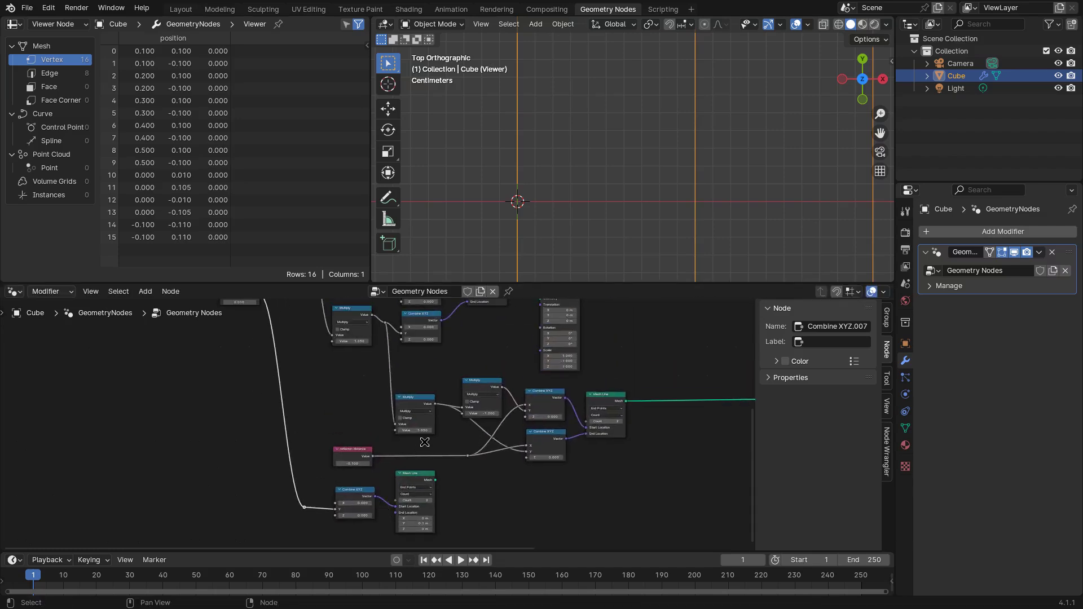
Duplicate a Multiply node below the bottom Combine XYZ, feed it from the port-width reroute and set its factor to -1.
click(420, 389)
key(g)
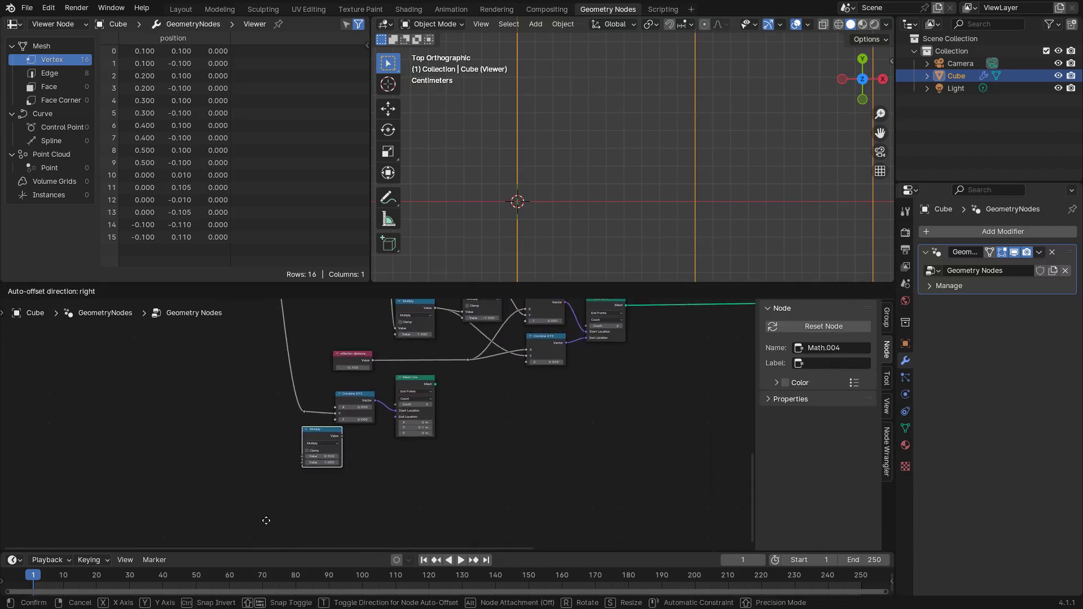
click(267, 520)
scroll(370, 431, up, 5)
middle_drag(319, 436, 376, 409)
drag(376, 408, 403, 405)
drag(320, 376, 355, 448)
click(377, 463)
text(-1)
key(Return)
Duplicate the bottom Combine XYZ, feed its Y from the new Multiply and connect its vector to the bottom Mesh Line's End Location.
click(400, 361)
key(shift+d)
click(453, 425)
drag(417, 421, 430, 444)
drag(499, 350, 582, 356)
drag(494, 424, 550, 389)
drag(556, 344, 543, 350)
Connect the bottom Mesh Line to the final Join Geometry and route the wire through a reroute below the reflector's wire.
scroll(593, 428, down, 4)
middle_drag(501, 430, 464, 491)
scroll(506, 442, down, 3)
click(491, 359)
middle_drag(274, 468, 285, 388)
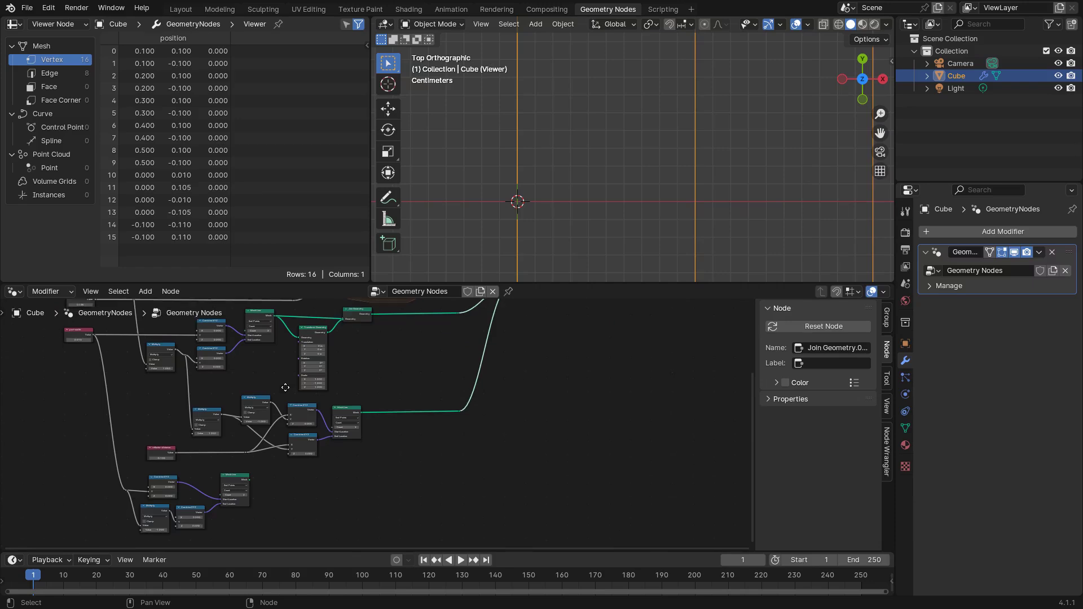
drag(250, 479, 509, 344)
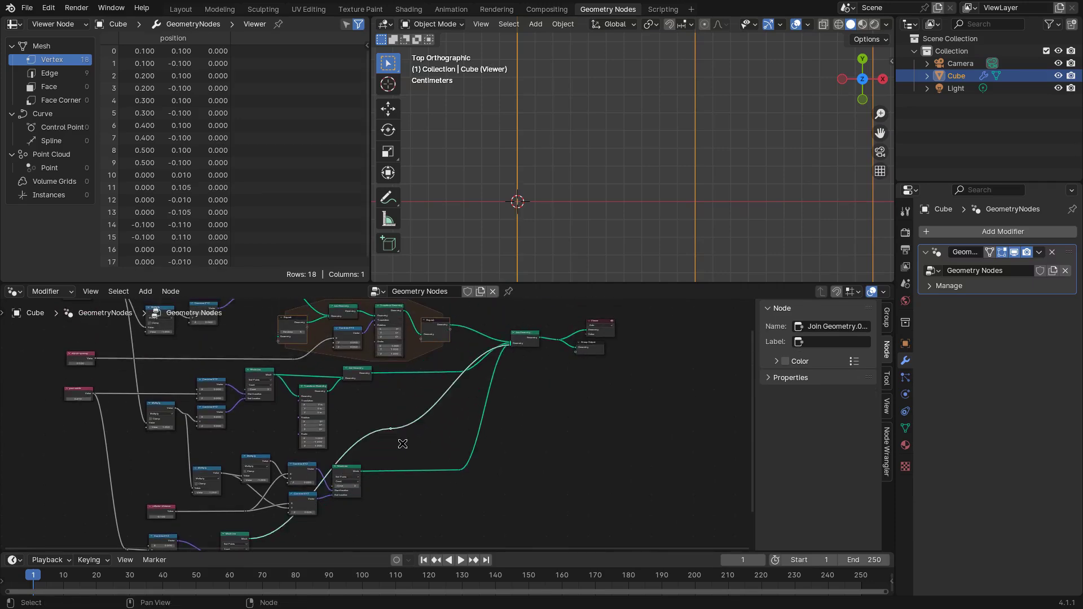
key(g)
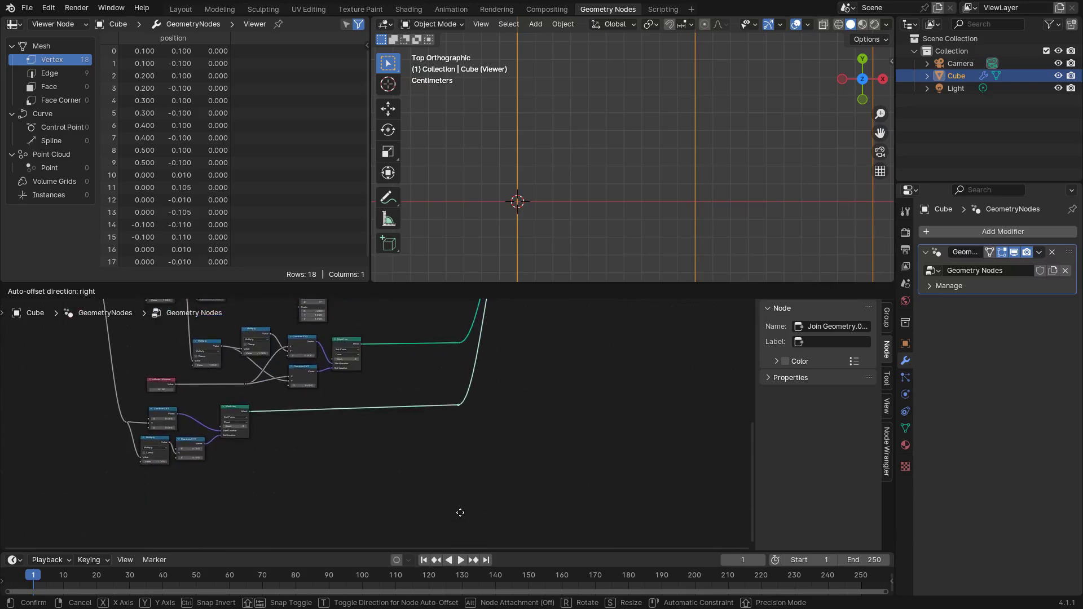
click(448, 496)
scroll(548, 405, up, 2)
key(g)
key(Escape)
middle_drag(331, 425, 512, 428)
Move the reflector-distance node below port-width in the column of input Value nodes.
middle_drag(587, 235, 698, 168)
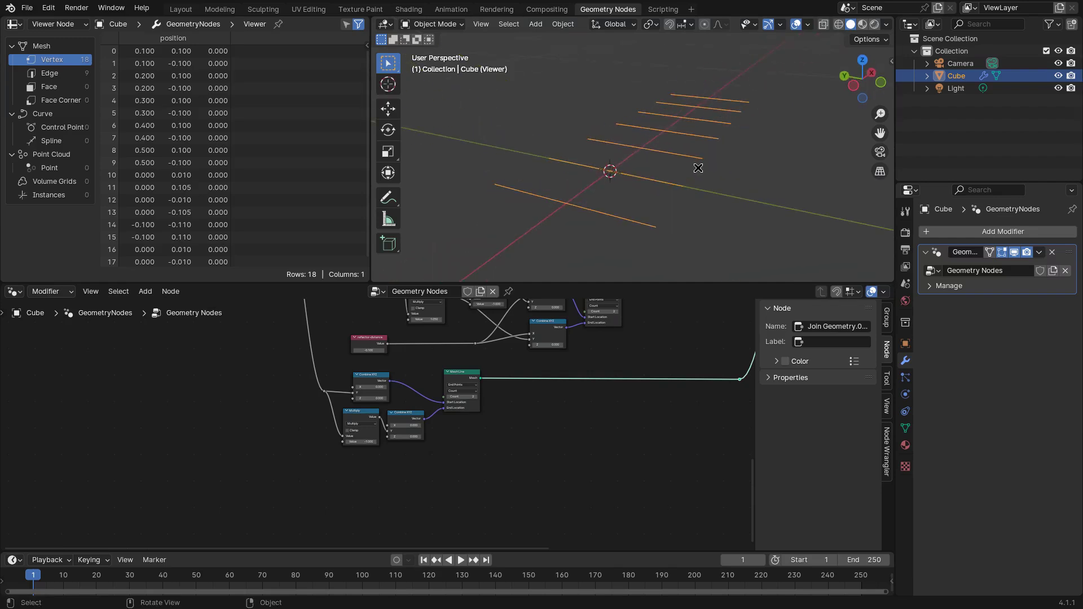
scroll(461, 417, up, 3)
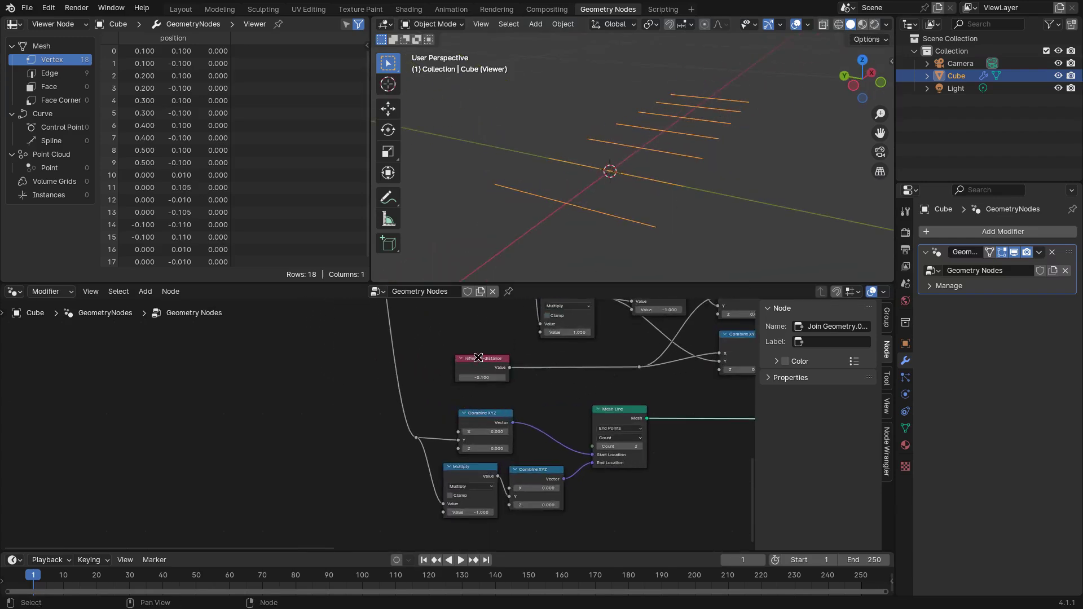
click(479, 364)
drag(458, 364, 303, 364)
middle_drag(390, 384, 467, 510)
scroll(488, 378, down, 4)
scroll(433, 433, down, 3)
middle_drag(422, 420, 444, 373)
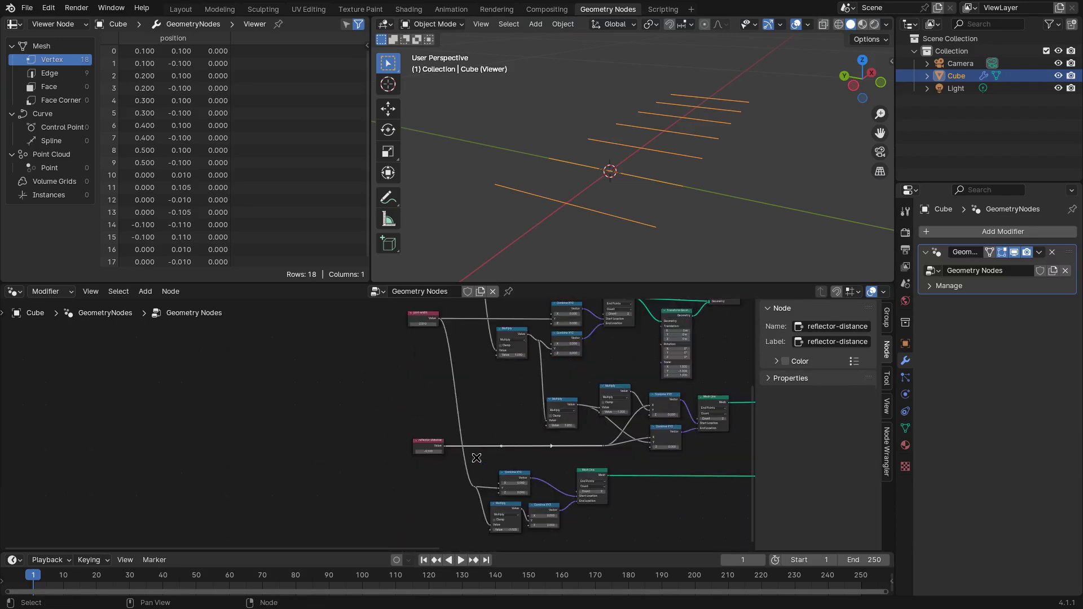
key(g)
click(450, 355)
Try out the dipole-length and dipole-spacing values and undo the last change.
middle_drag(450, 355, 416, 491)
scroll(393, 470, up, 5)
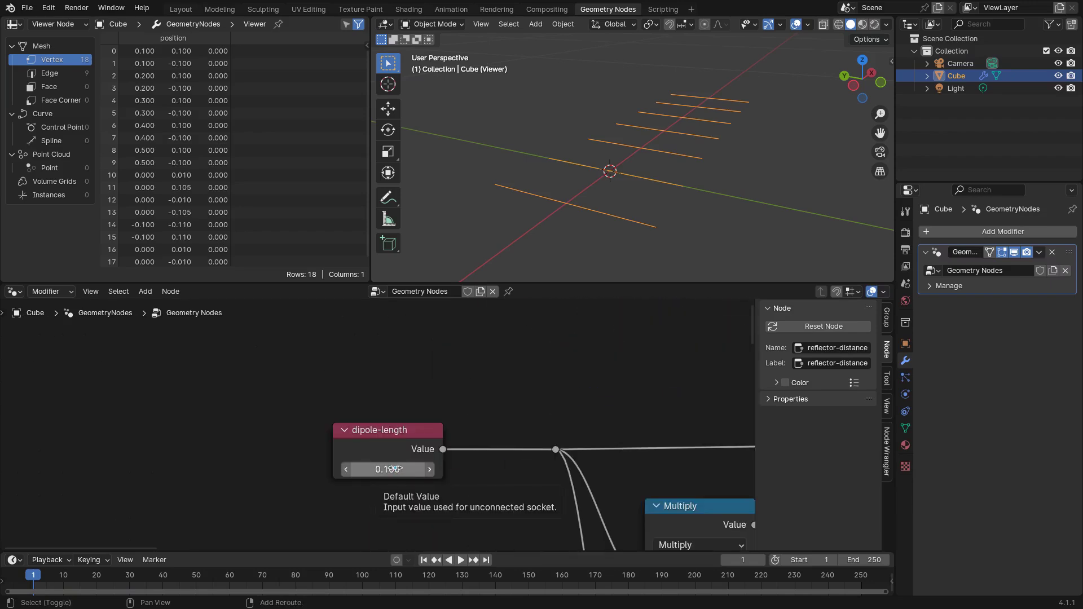
mouse_move(393, 470)
mouse_down()
mouse_move(446, 469)
mouse_move(394, 470)
mouse_up()
scroll(381, 424, down, 6)
middle_drag(423, 477, 456, 333)
middle_drag(451, 441, 468, 403)
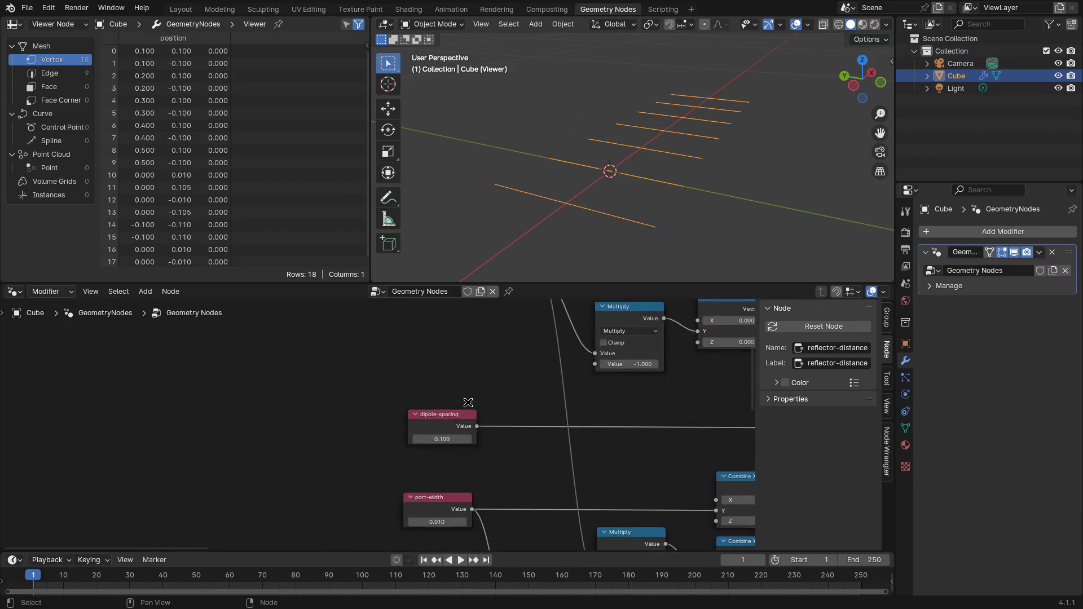
click(469, 439)
key(ctrl+z)
middle_drag(471, 474, 494, 405)
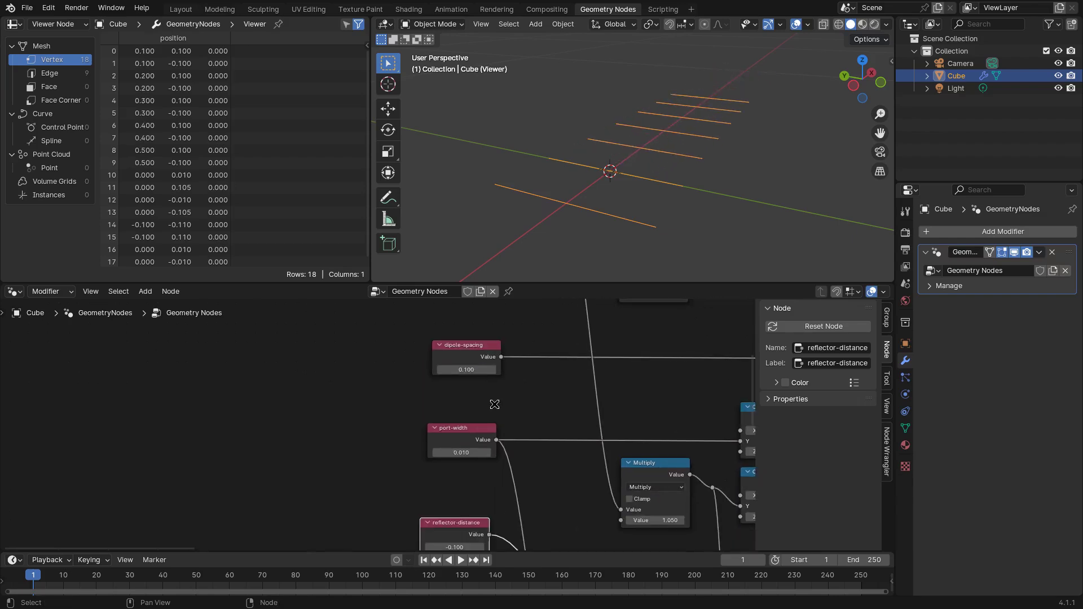
Try varying the port-width value and restore it to 0.01.
mouse_move(461, 453)
mouse_down()
mouse_move(446, 453)
mouse_move(471, 453)
mouse_up()
click(471, 453)
text(.01)
key(Return)
Try a reflector-distance of -0.16 and restore it to -0.1.
shift+scroll(470, 454, down, 3)
scroll(457, 446, up, 2)
shift+scroll(443, 439, down, 2)
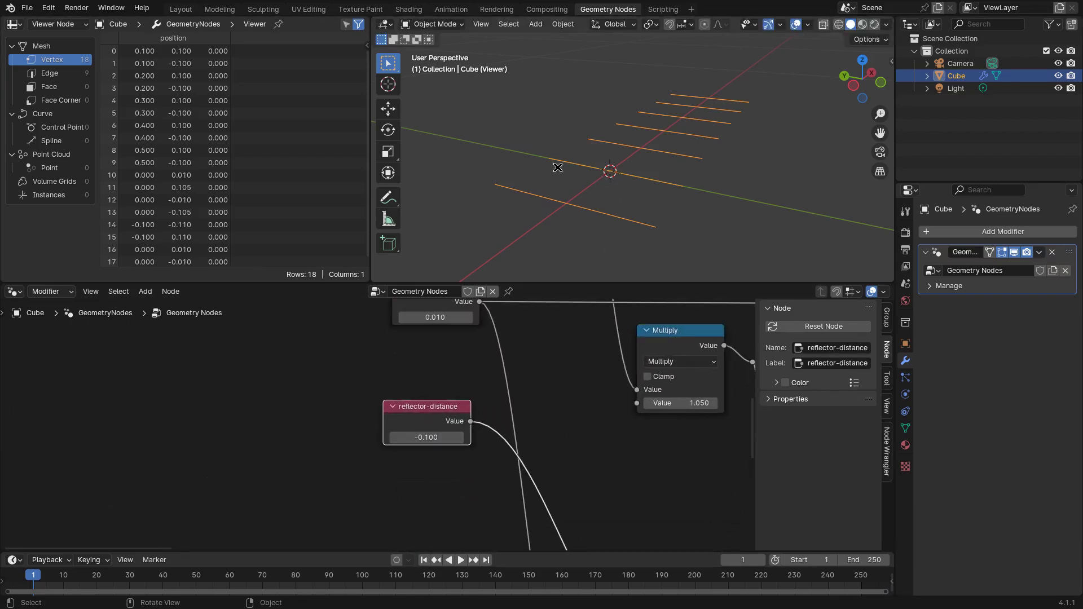
middle_drag(641, 187, 627, 184)
drag(434, 438, 398, 438)
click(439, 437)
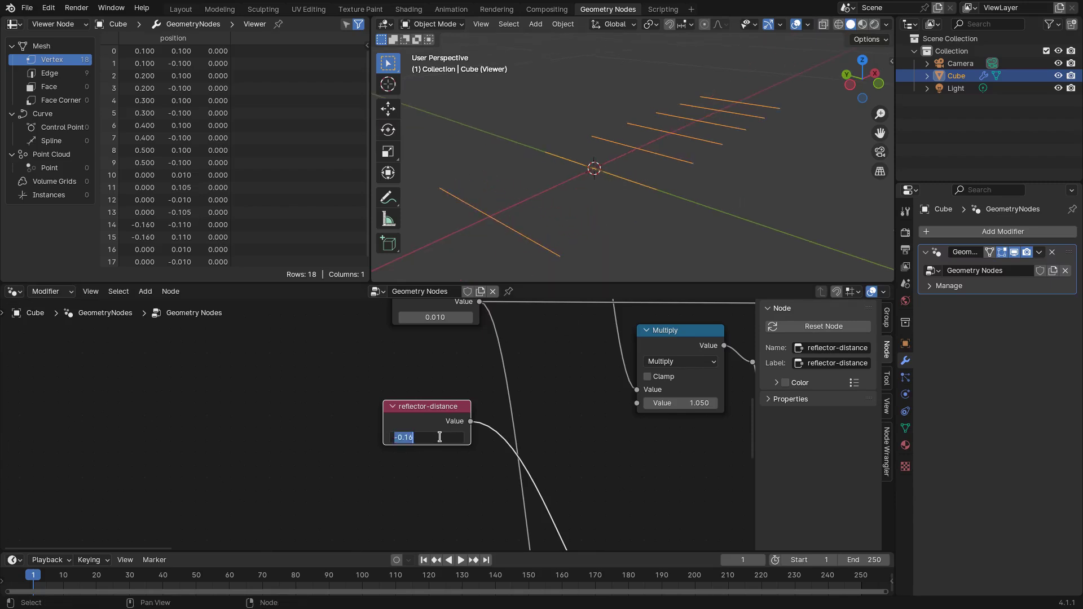
text(-0.1)
key(Return)
Shift the reflector's Multiply, Combine XYZ and Mesh Line nodes slightly to the right and deselect everything.
scroll(439, 438, down, 3)
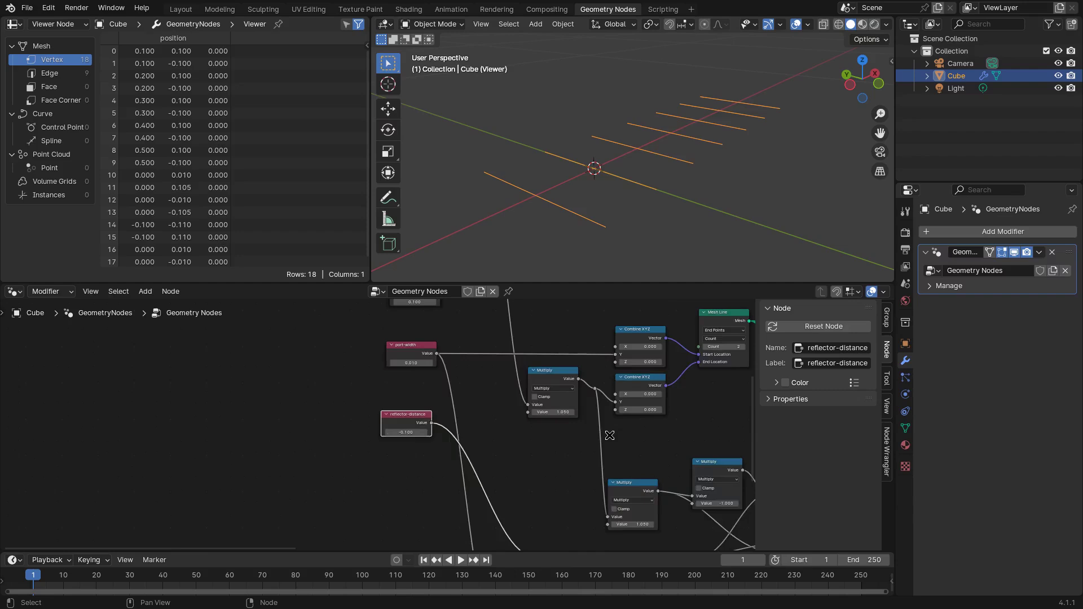
middle_drag(590, 457, 365, 423)
scroll(395, 415, down, 2)
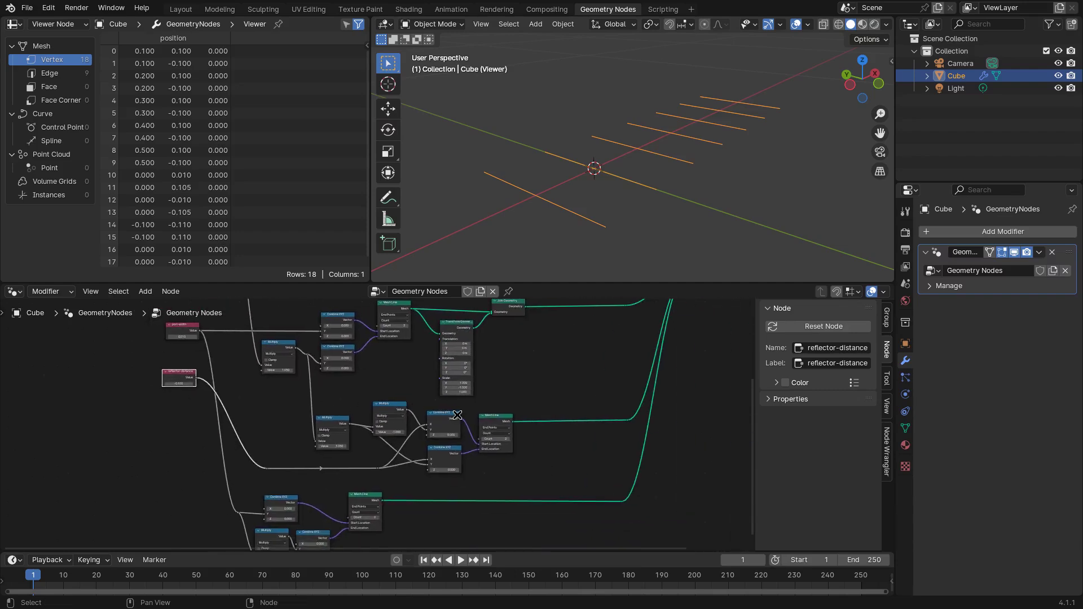
drag(524, 474, 305, 401)
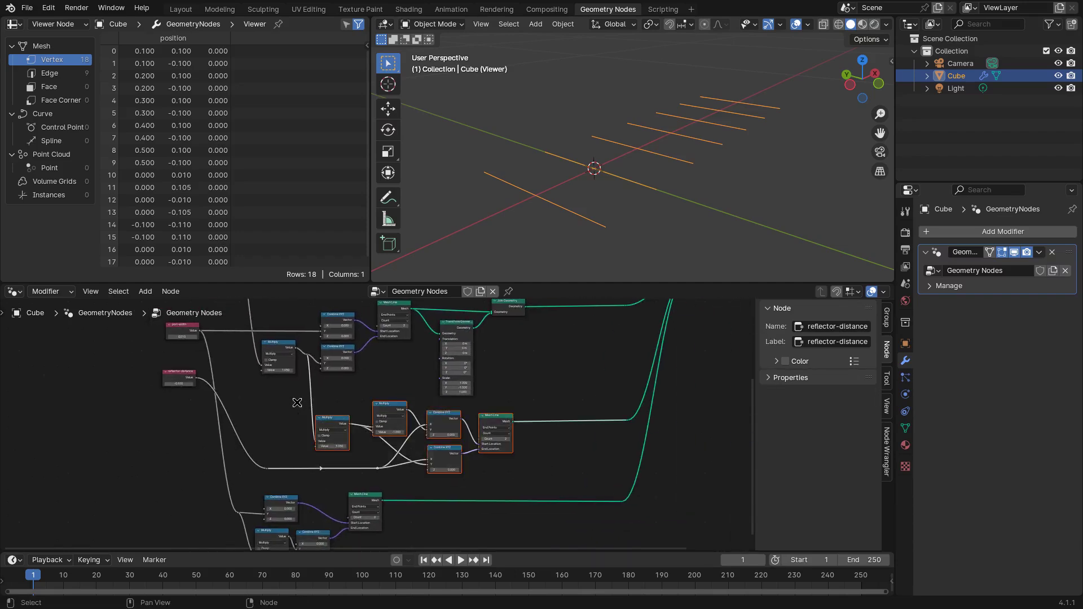
key(g)
click(326, 403)
key(a)
key(a)
Save the file as untitled.blend in the IntuitionRF_tutorial folder.
key(ctrl+s)
key(Escape)
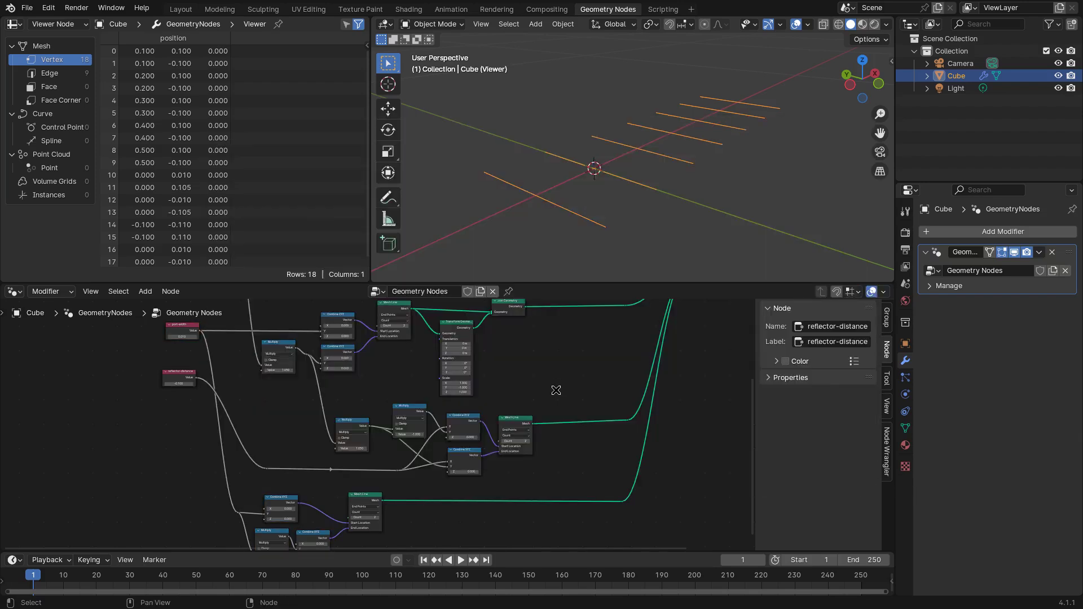
key(ctrl+s)
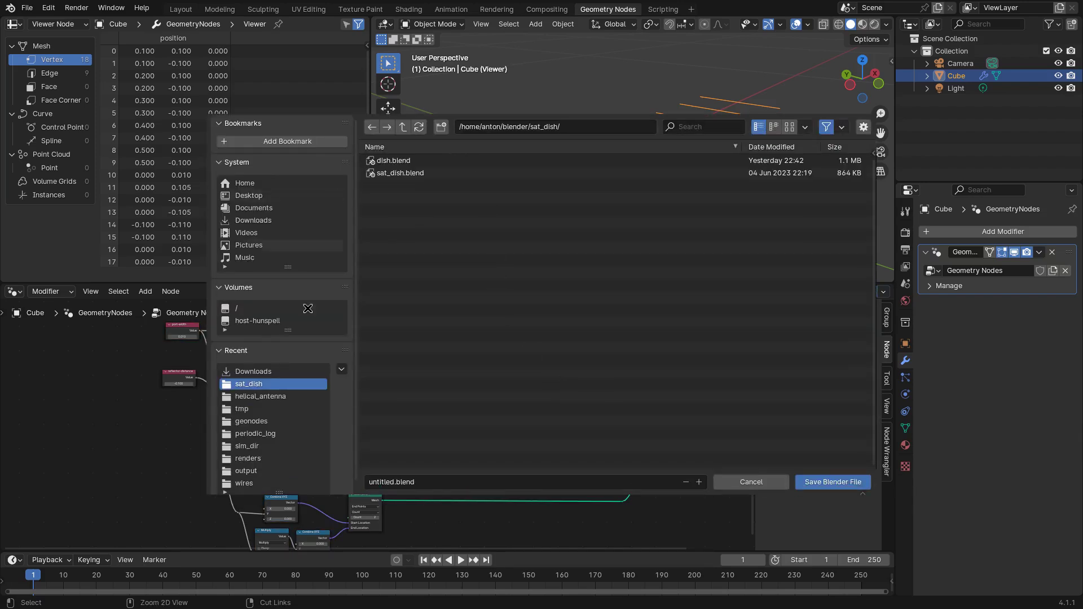
click(598, 126)
key(Return)
key(Return)
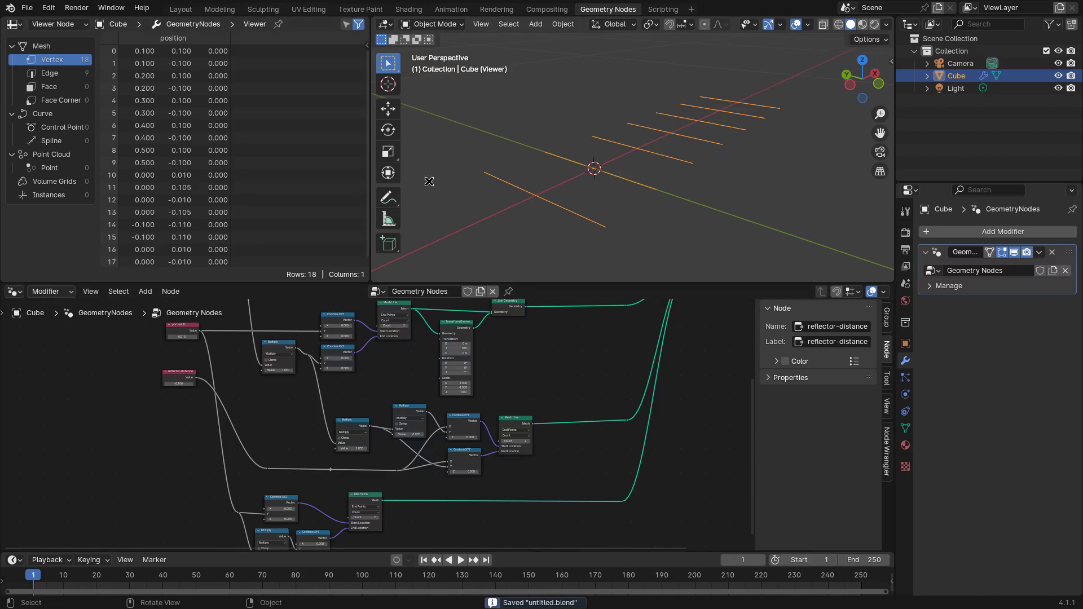
Start saving a copy in the tutorial's part2 folder and create a new subfolder named yagi there.
key(ctrl+shift+s)
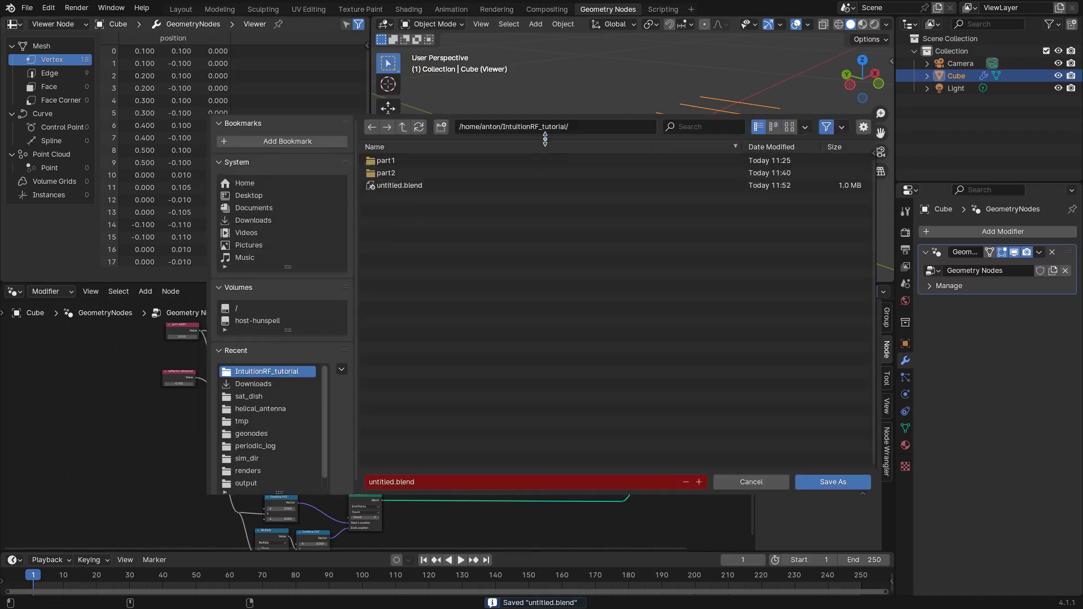
click(420, 173)
click(433, 481)
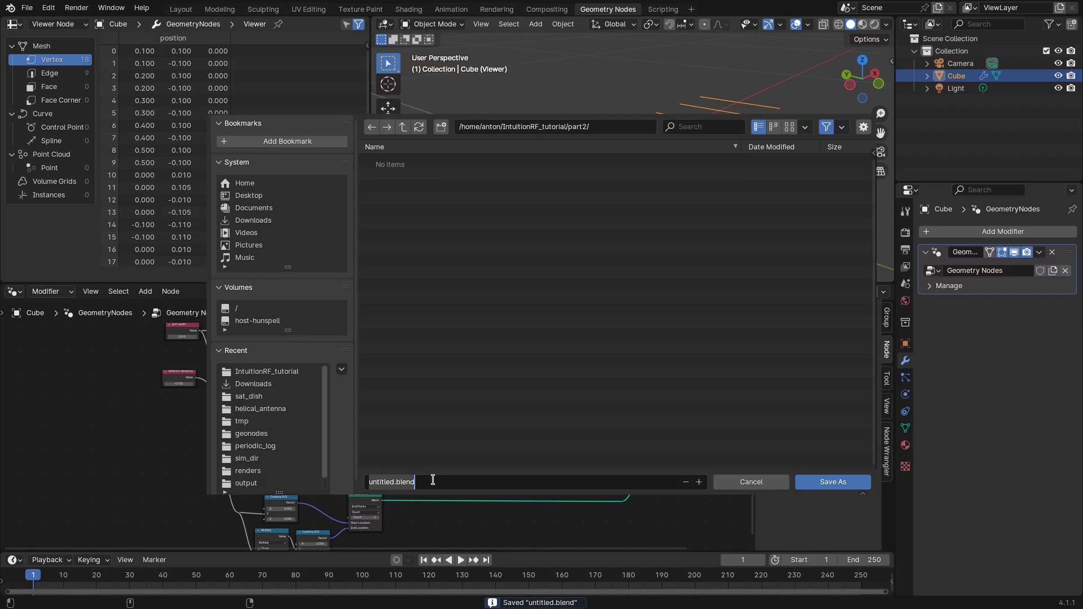
click(438, 127)
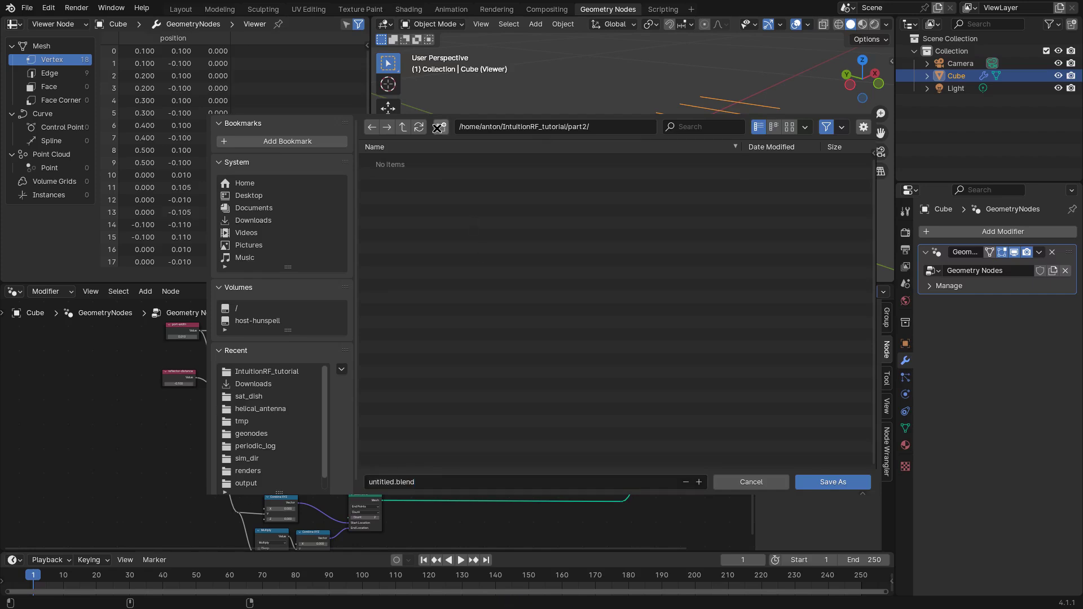
click(438, 128)
text(ya)
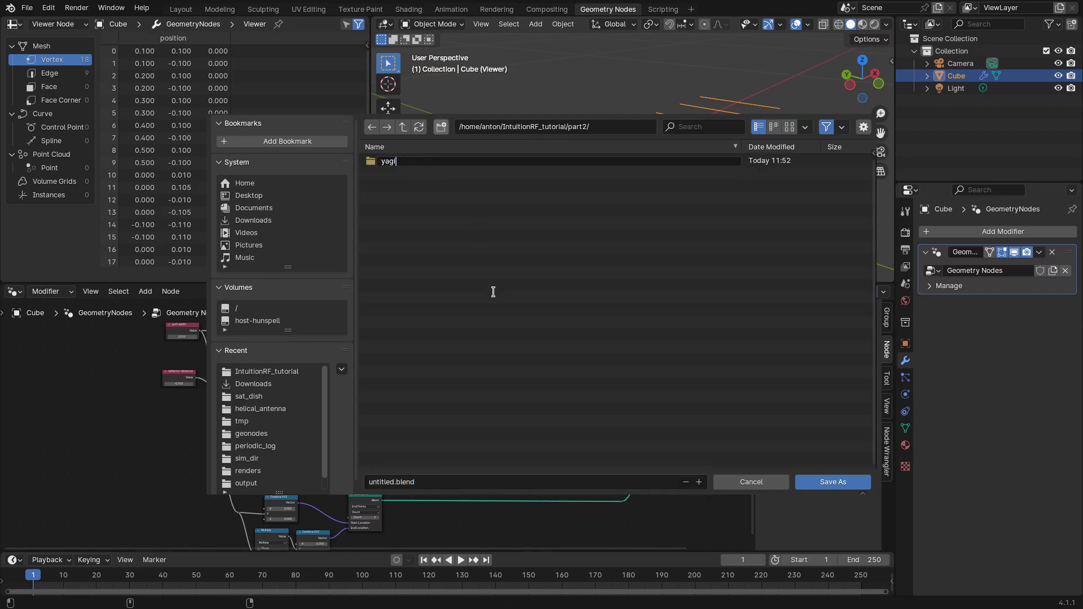
text(gi)
key(Return)
Save the file as yagi.blend inside the yagi folder.
double_click(401, 162)
click(457, 476)
text(yagi)
key(Return)
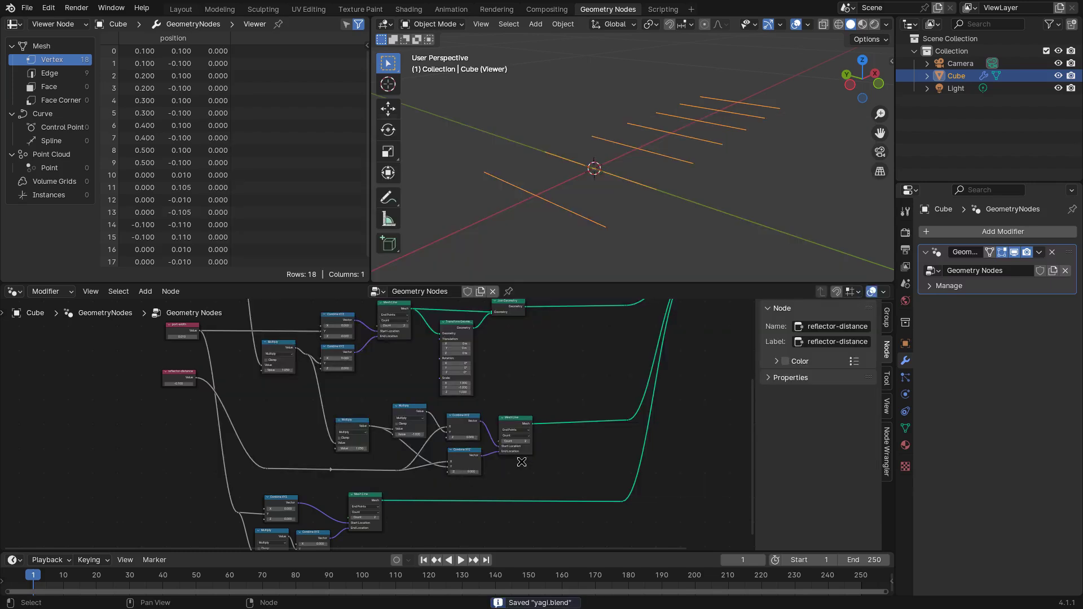
Show the IntuitionRF scene settings and widen the properties area.
scroll(545, 443, down, 5)
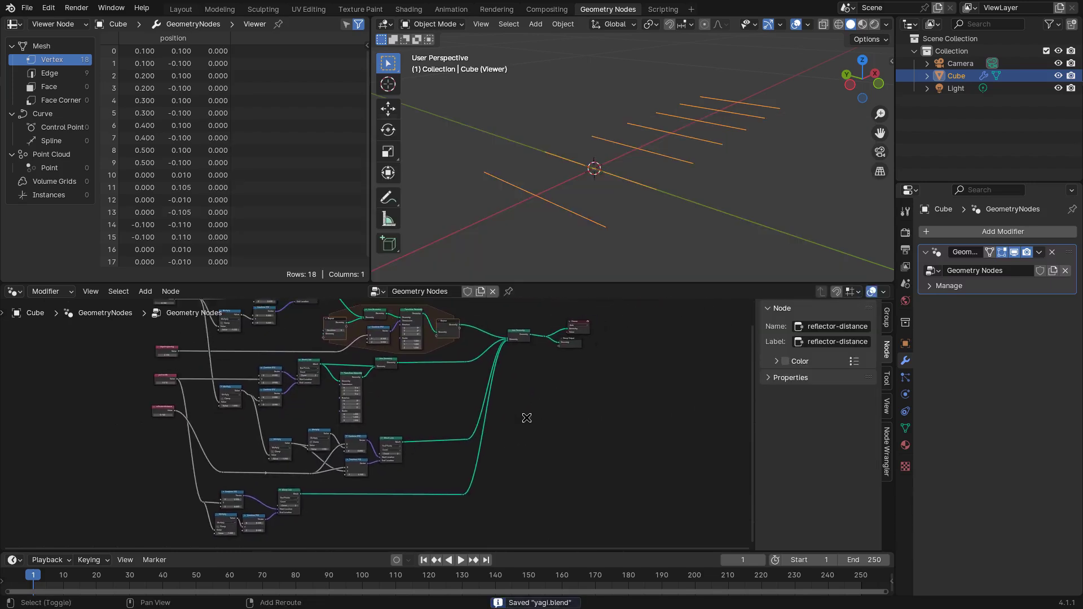
scroll(527, 417, up, 1)
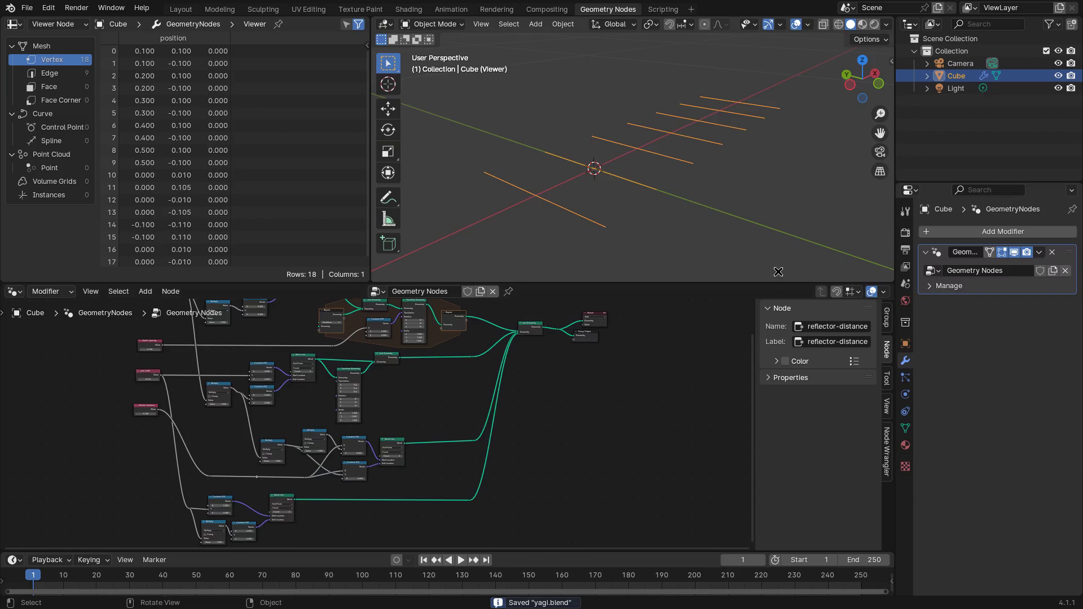
click(906, 285)
drag(896, 276, 818, 275)
scroll(911, 314, down, 3)
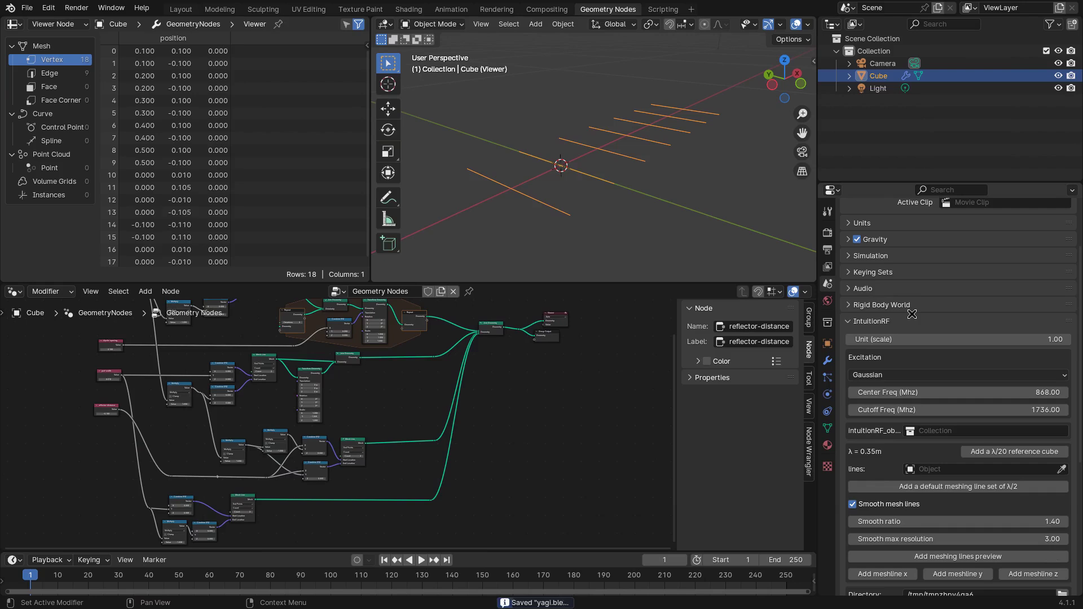
scroll(960, 391, down, 2)
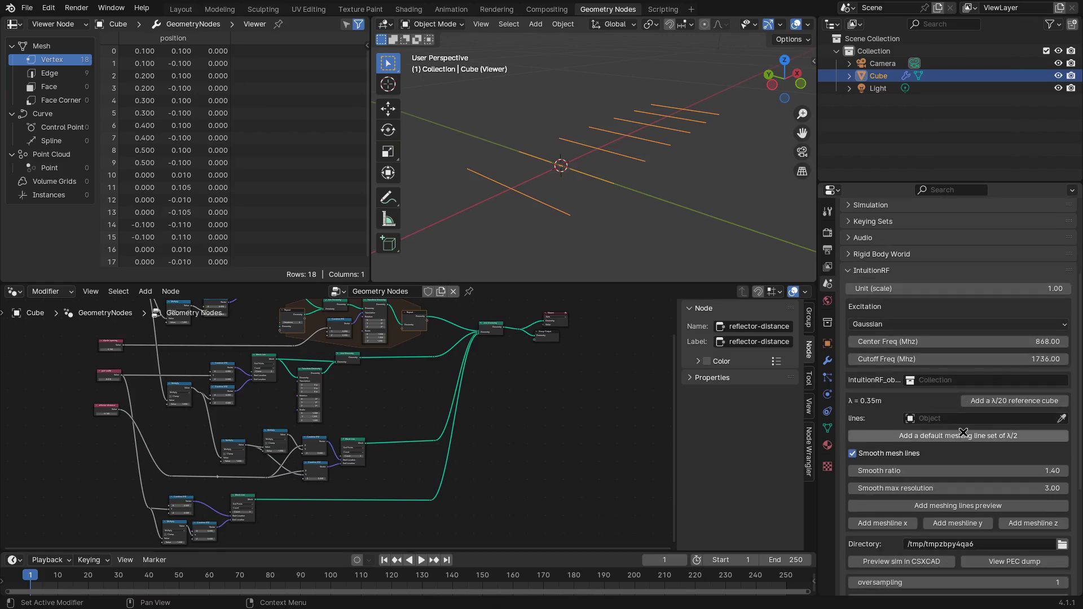
click(938, 380)
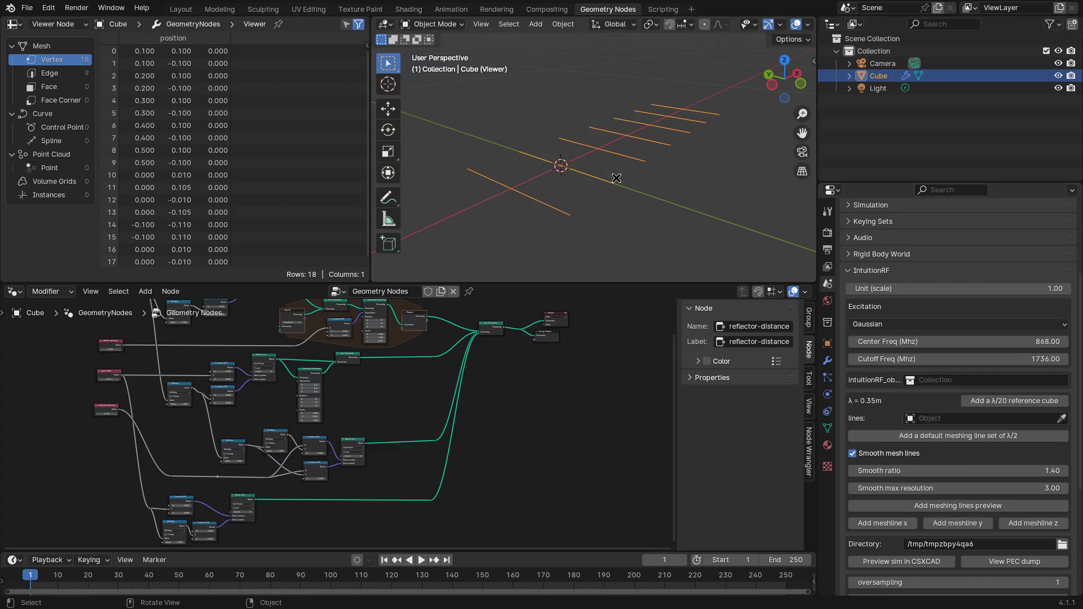
Move Cube into a new collection named RF and assign RF as the IntuitionRF objects collection.
key(m)
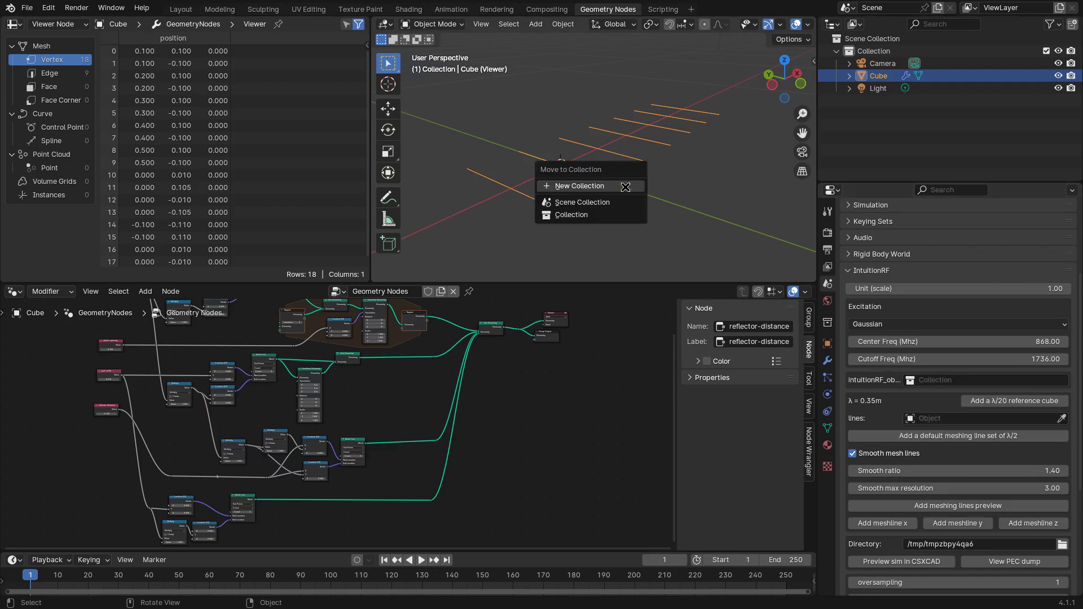
click(625, 186)
text(RF)
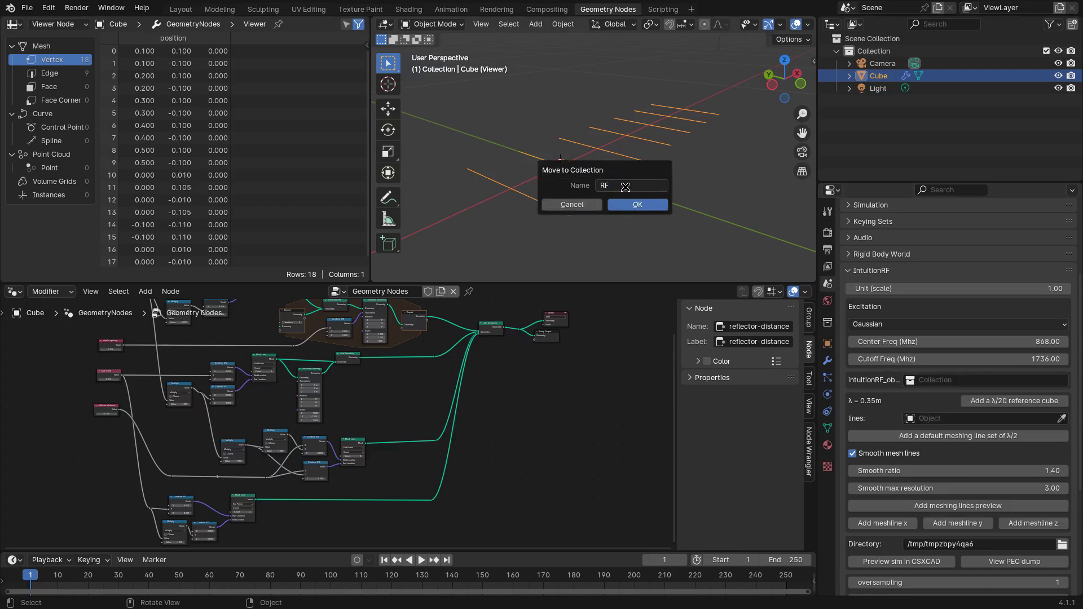
click(627, 201)
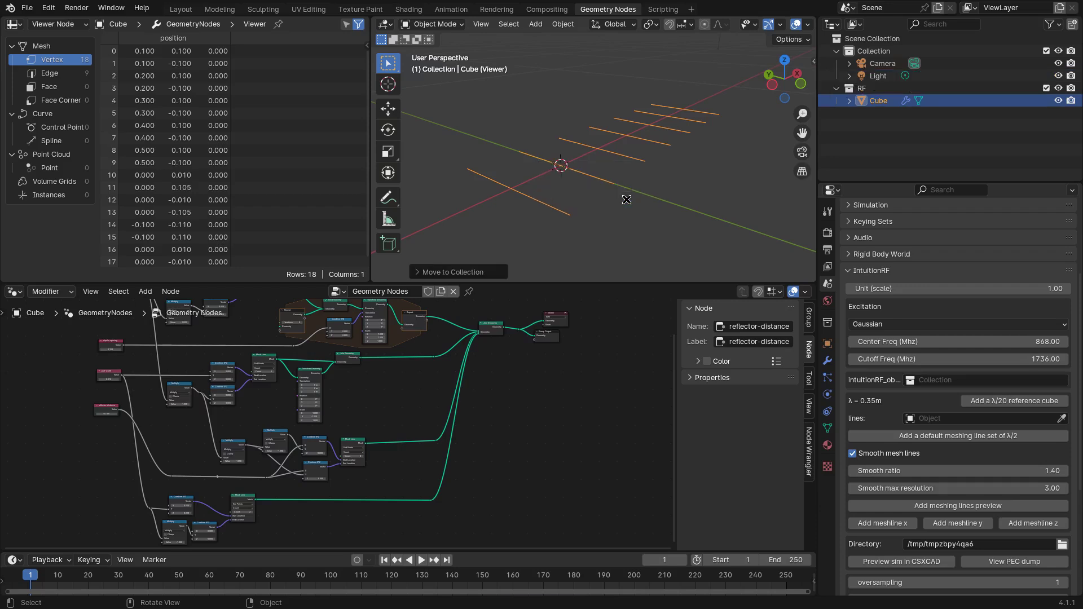
click(933, 377)
click(937, 408)
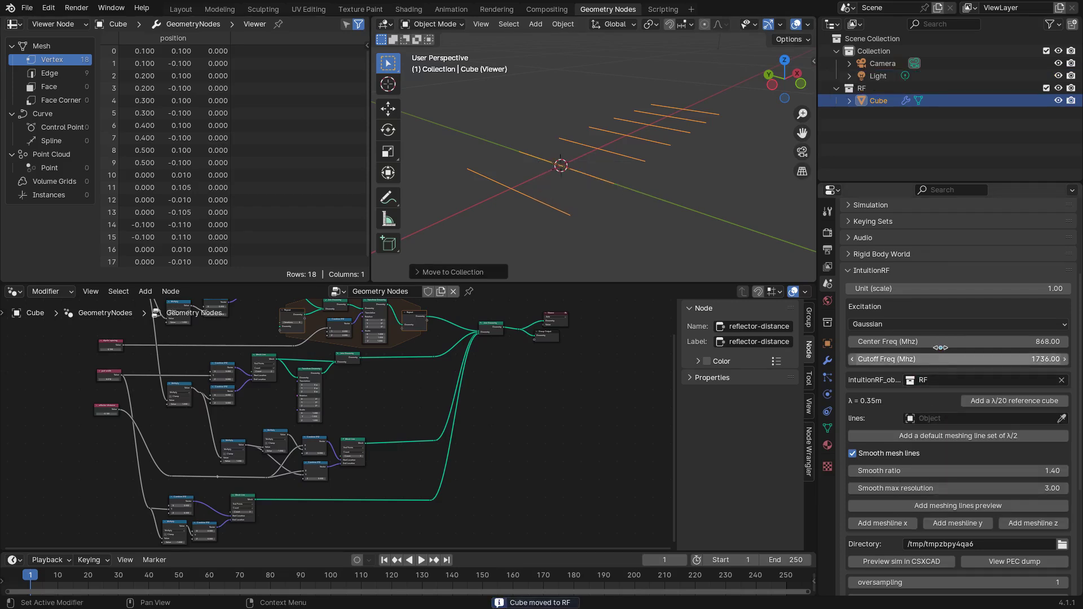
Add a default meshing line set of λ/2 and view it around the antenna.
scroll(948, 361, down, 2)
click(969, 384)
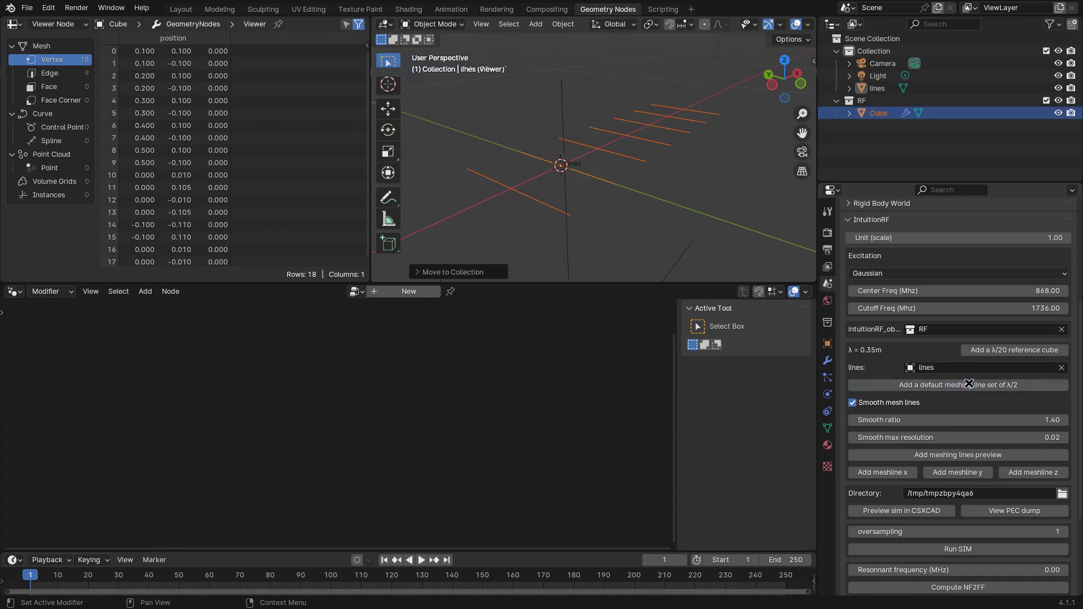
scroll(691, 196, down, 2)
middle_drag(700, 195, 587, 192)
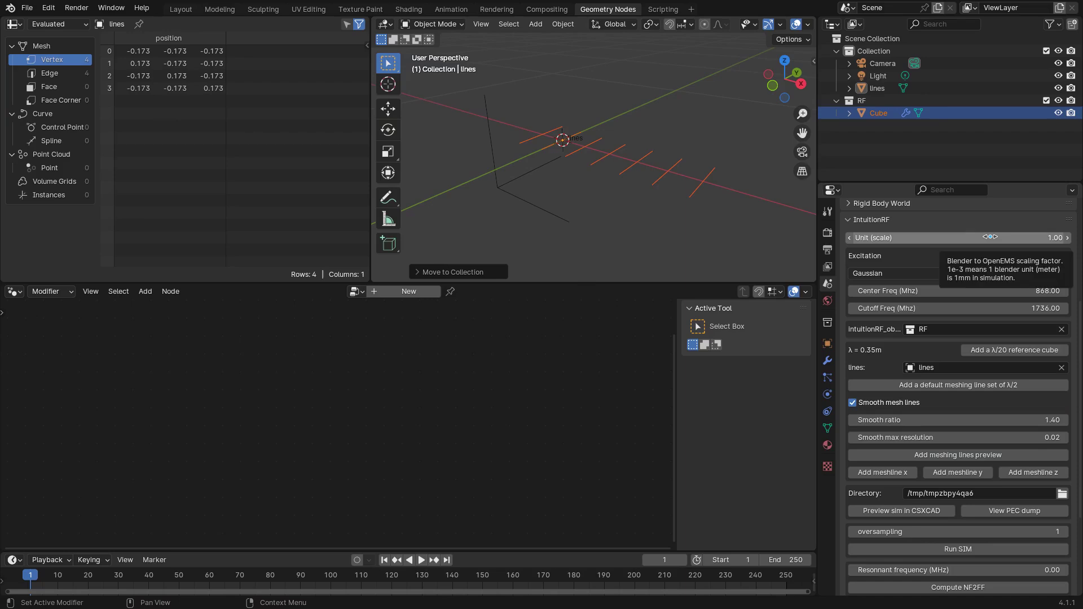
Enlarge the meshing lines to about 0.87 m per side in top view and shift them around the antenna.
middle_drag(699, 192, 718, 189)
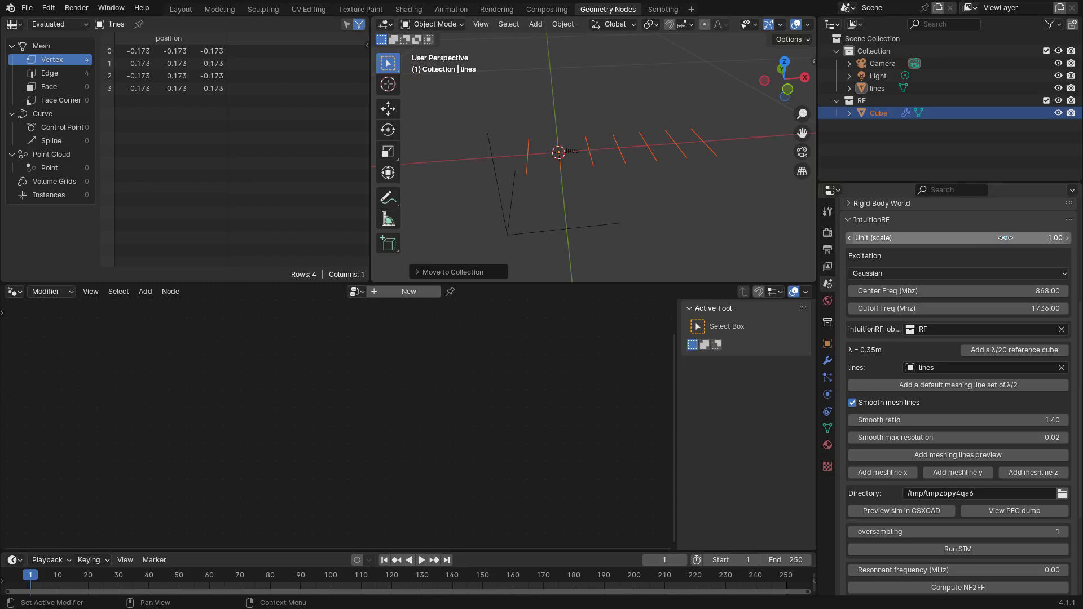
middle_drag(651, 201, 672, 169)
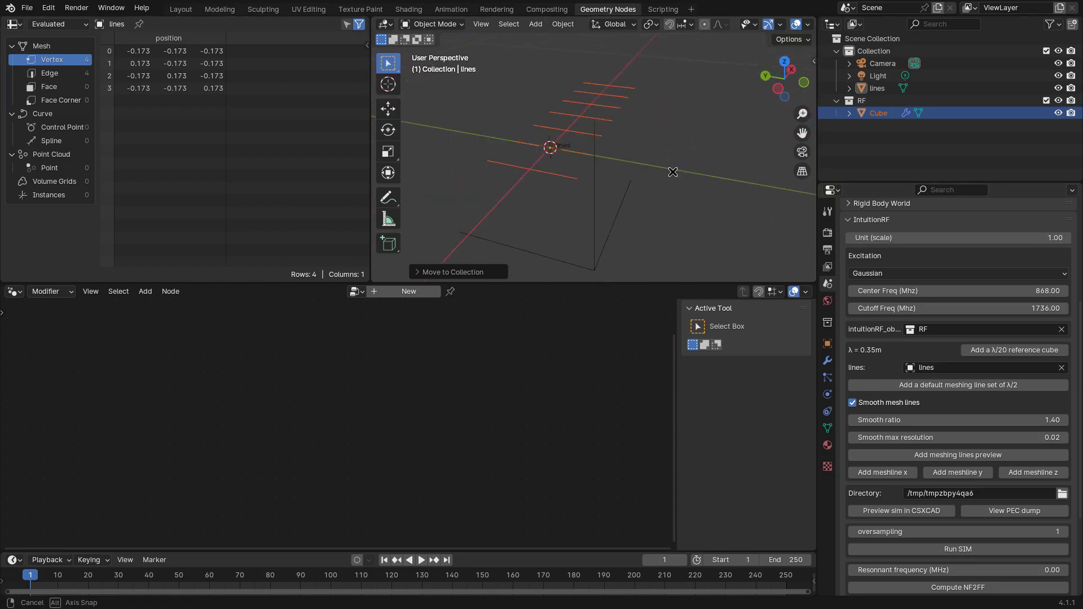
key(Tab)
key(KP_7)
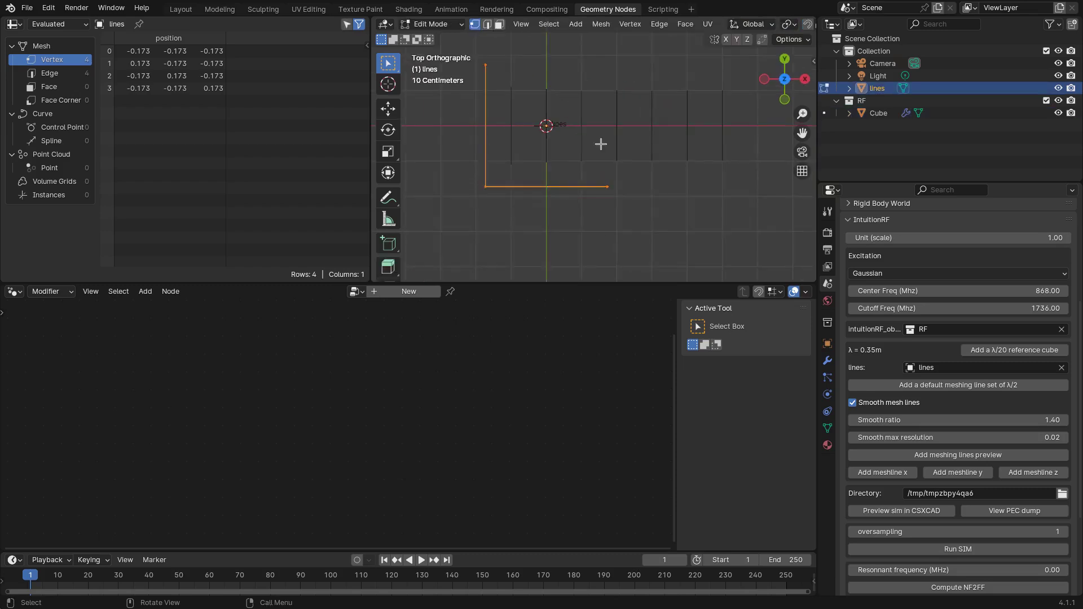
scroll(601, 145, down, 3)
key(s)
click(680, 152)
key(g)
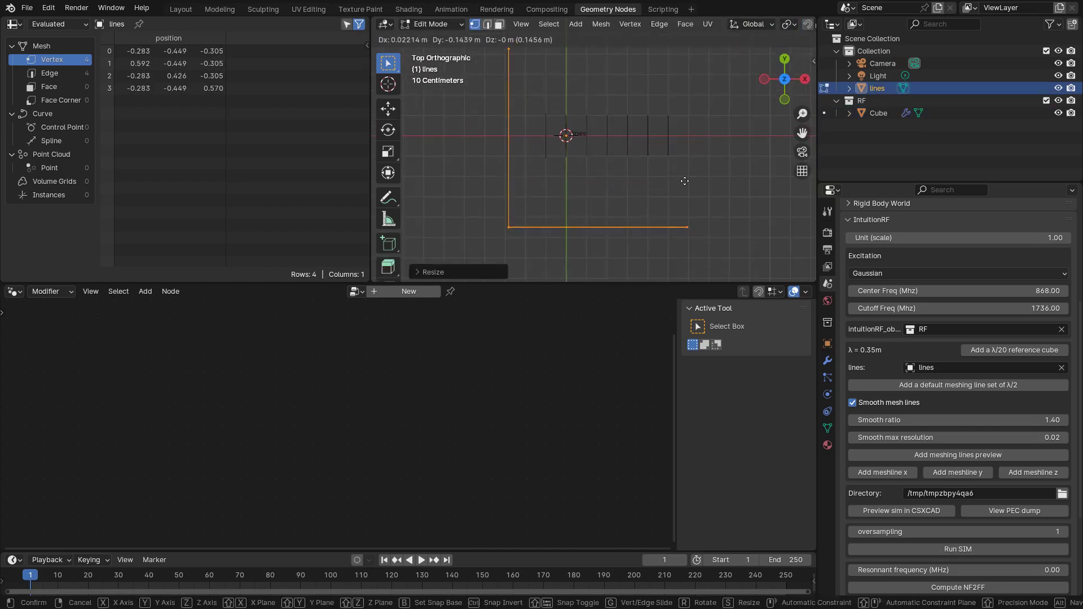
click(685, 184)
Enlarge the meshing lines further to about 1.17 m per side, recentre them around the antenna, and save the file.
key(s)
click(733, 186)
key(g)
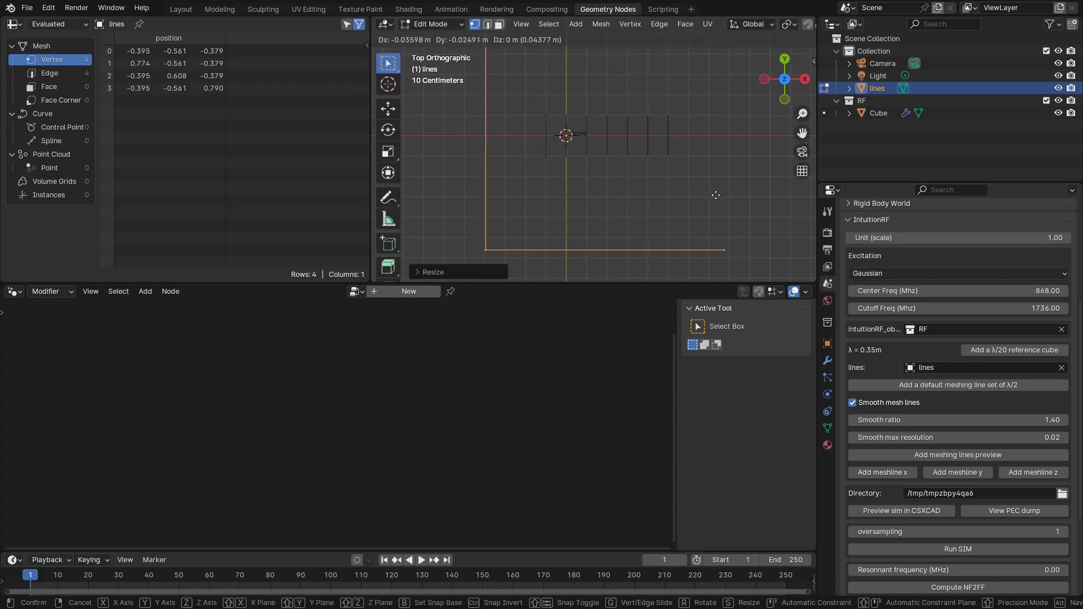
click(718, 197)
middle_drag(723, 198, 554, 113)
key(Tab)
key(ctrl+s)
Multiply the Smooth max resolution by 4 and add a meshing lines preview around the antenna.
click(1007, 438)
click(1007, 437)
text(*)
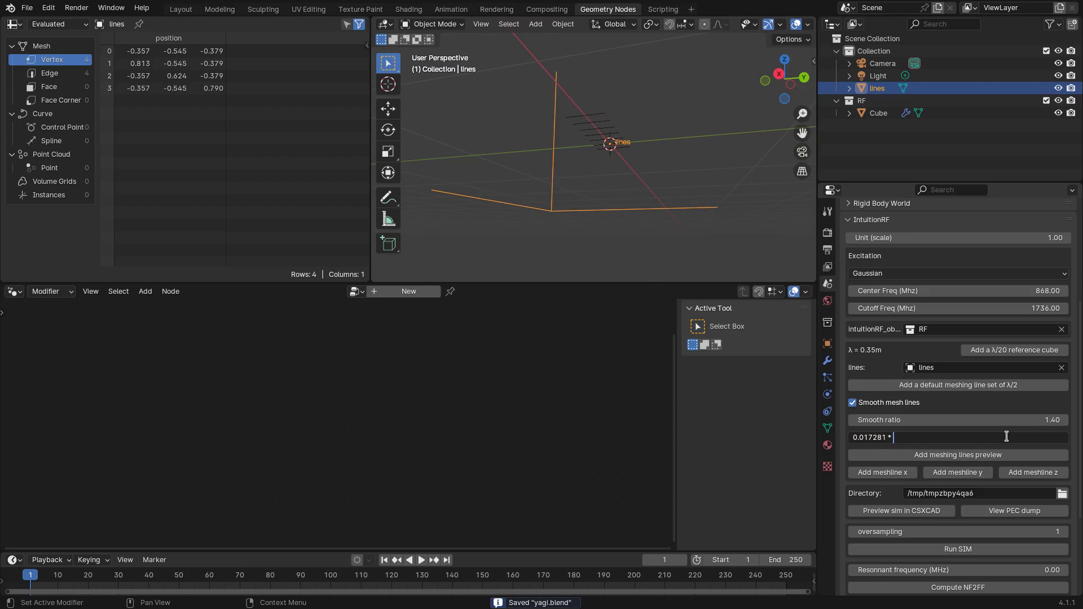
text(4)
key(Return)
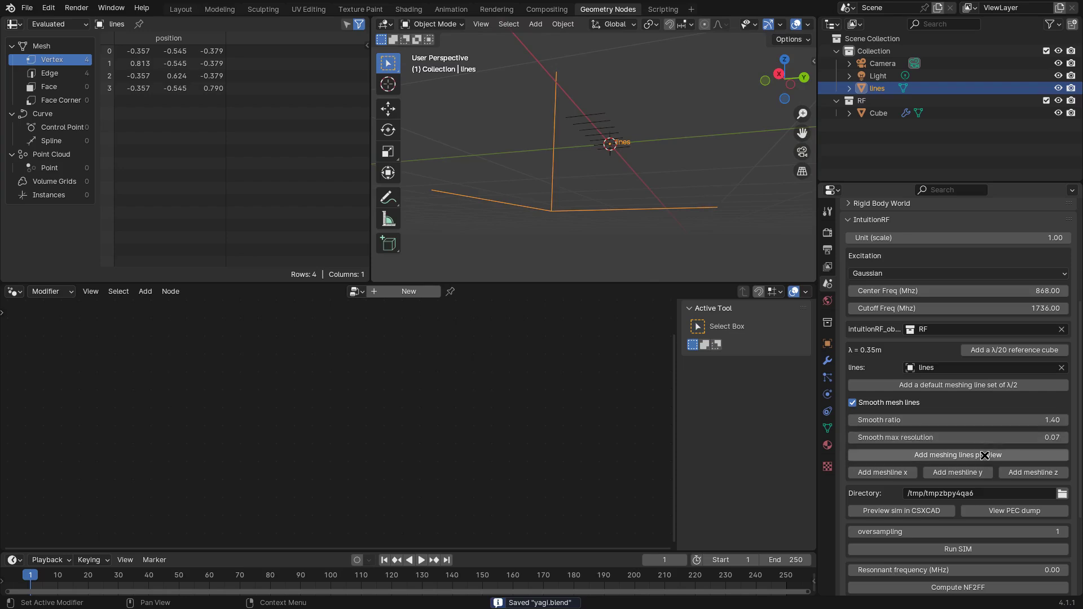
click(959, 455)
middle_drag(620, 170, 593, 199)
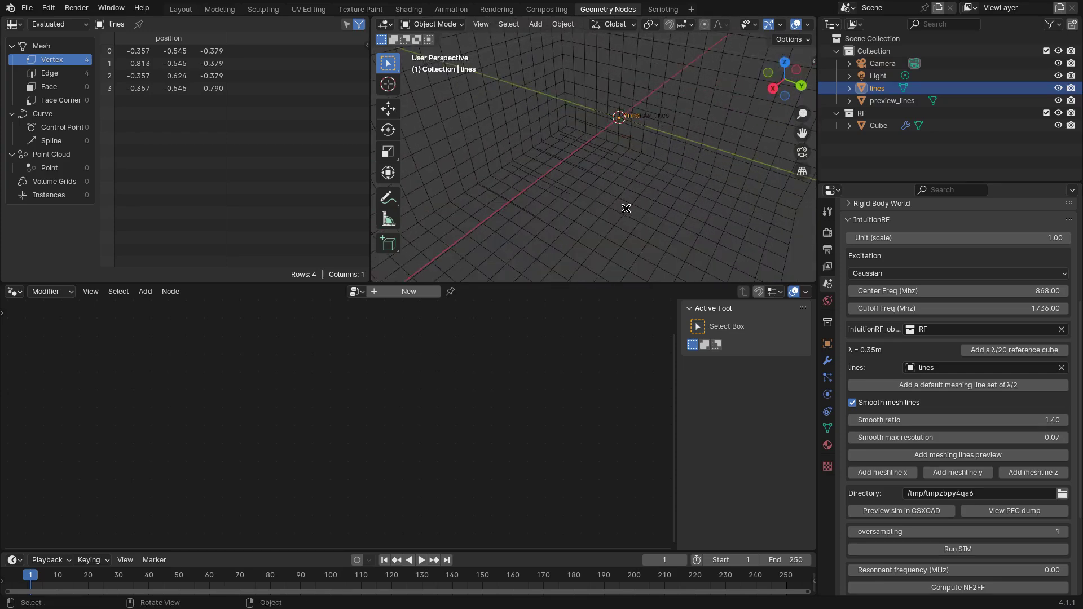
Select the antenna object Cube and set its IntuitionRF type to Geometry Node.
click(605, 151)
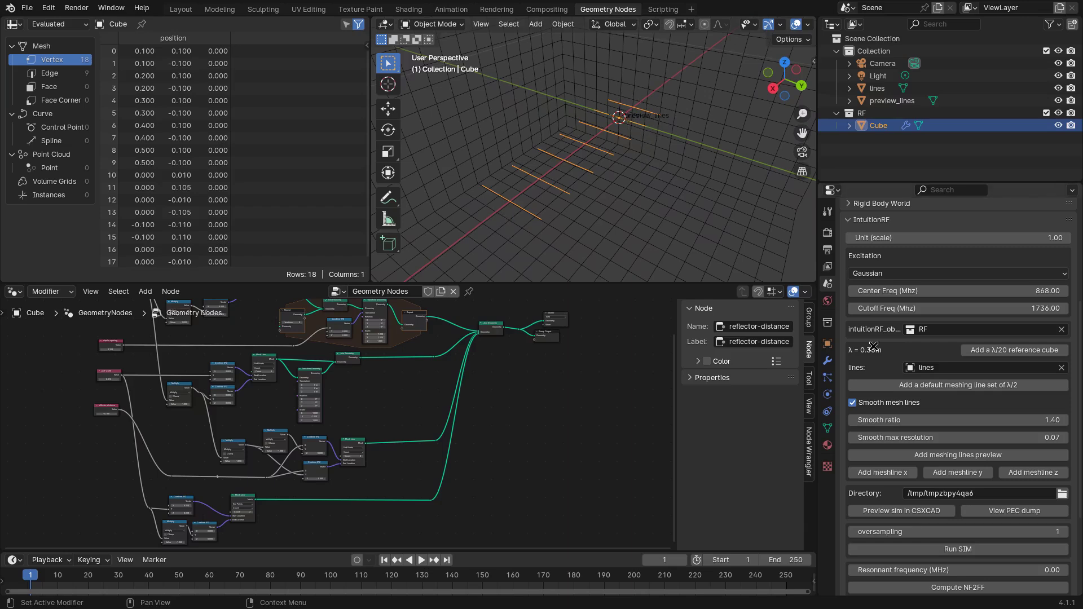
click(828, 361)
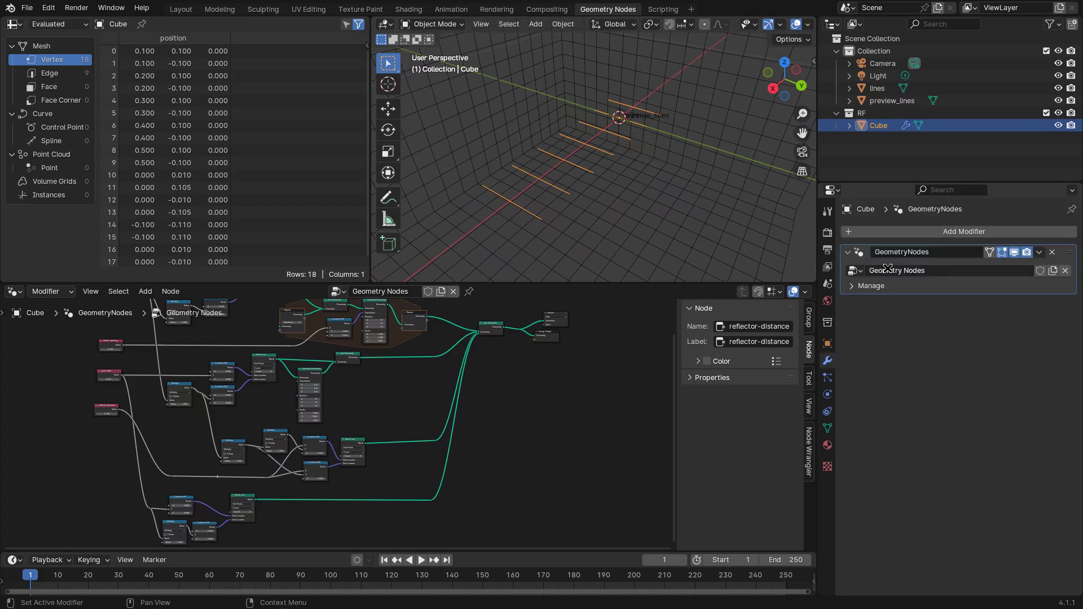
click(828, 344)
scroll(916, 440, down, 2)
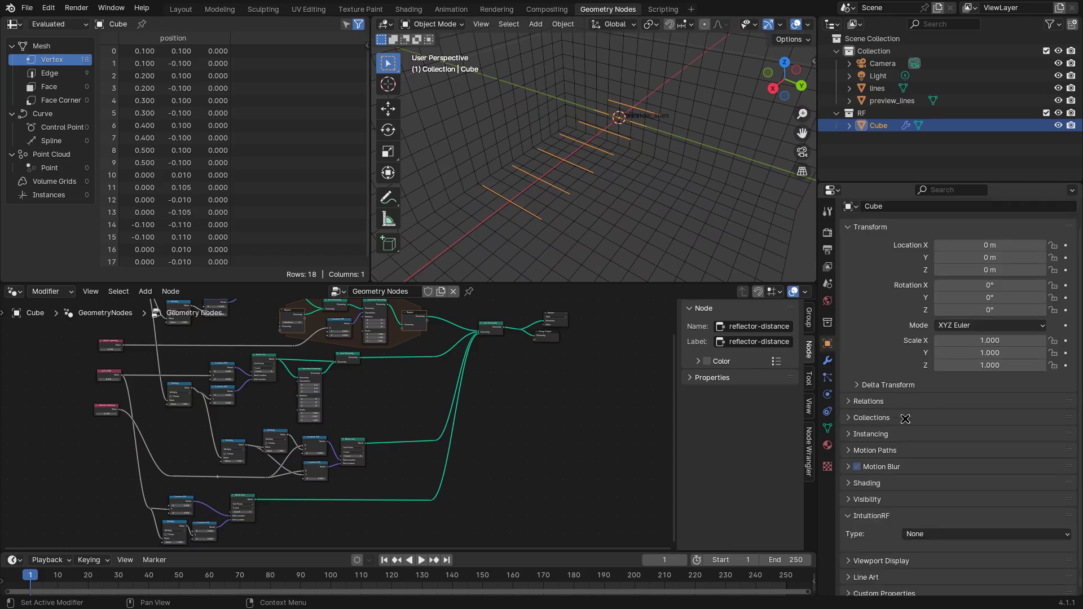
click(930, 524)
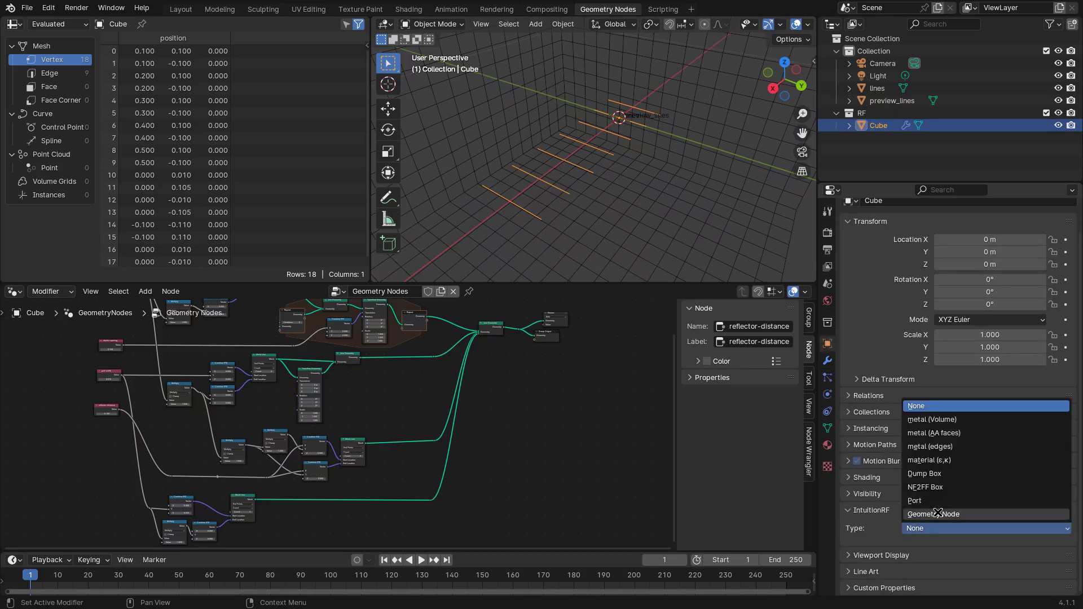
click(968, 515)
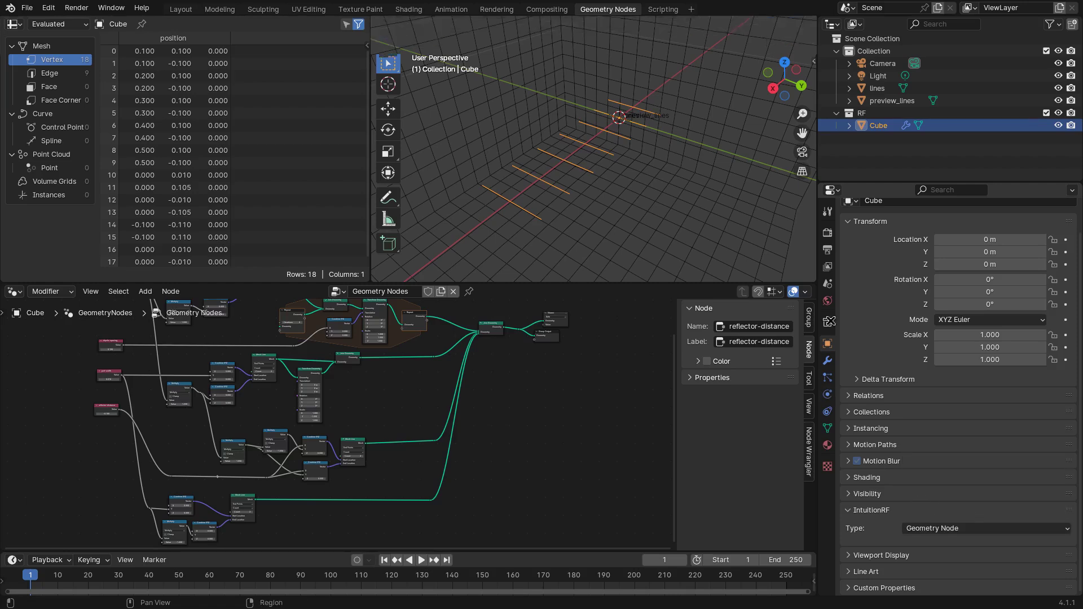
click(828, 359)
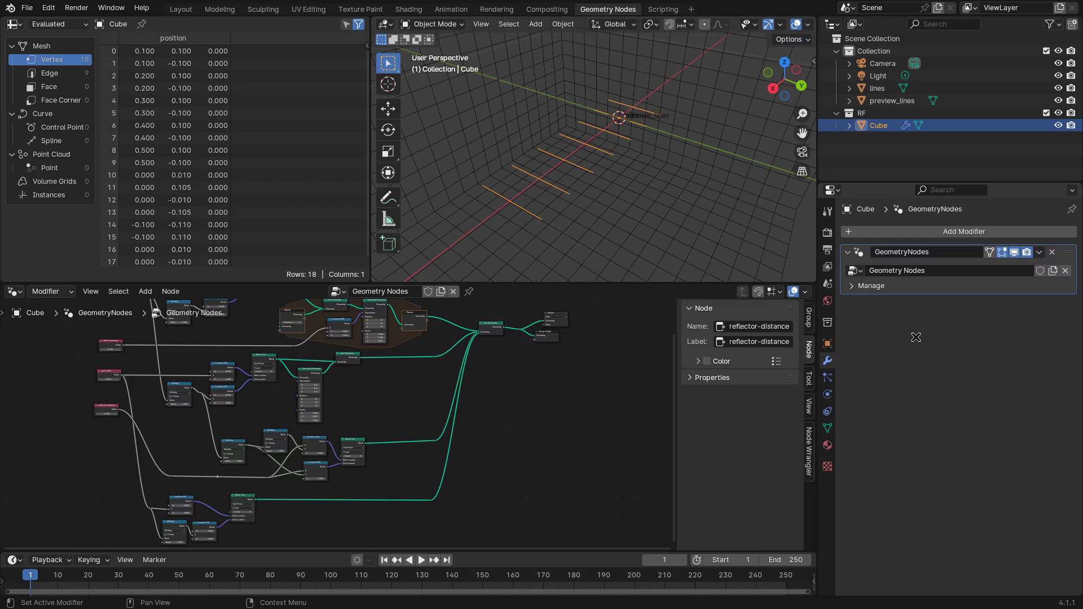
middle_drag(592, 203, 623, 186)
middle_drag(548, 353, 541, 388)
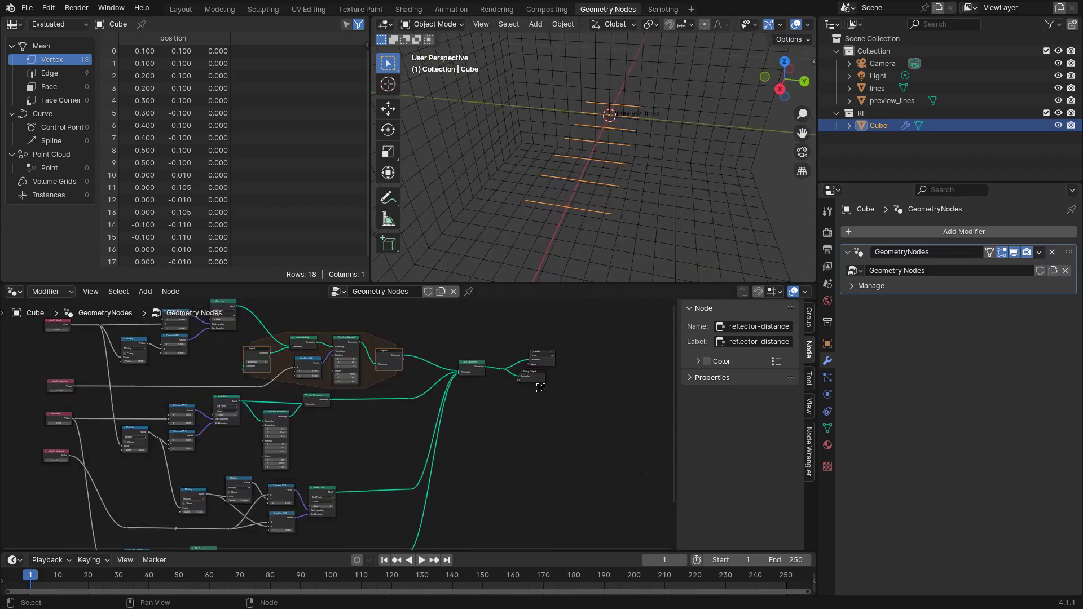
click(909, 231)
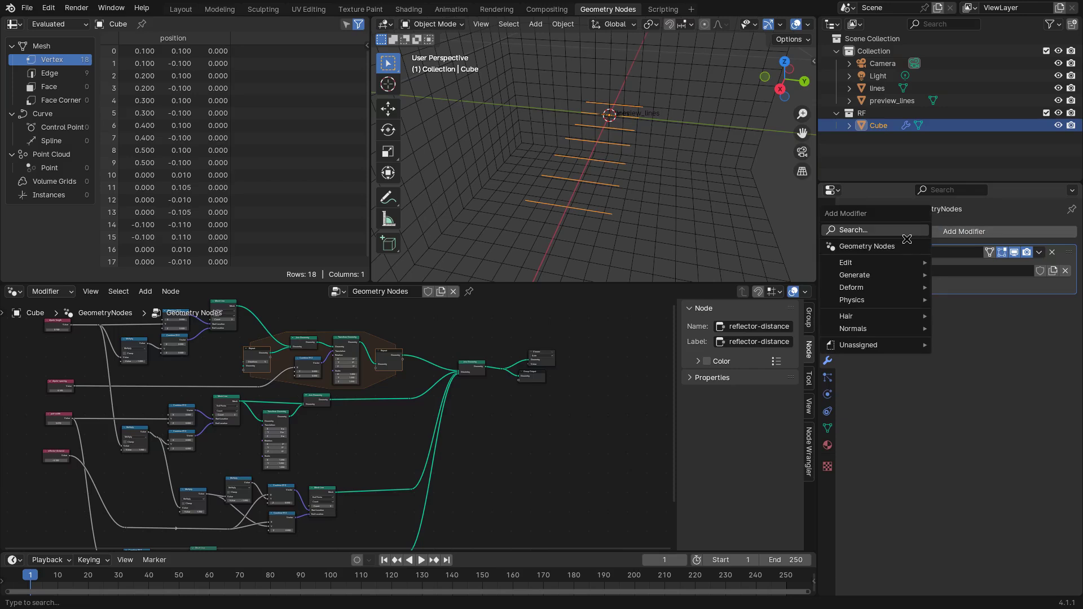
text(beve)
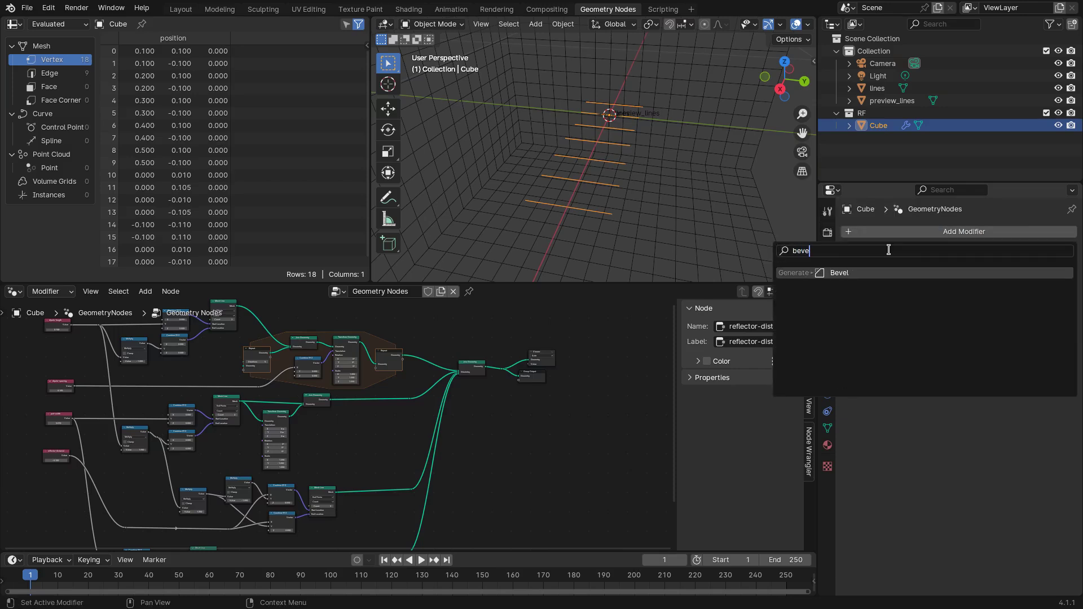
key(Escape)
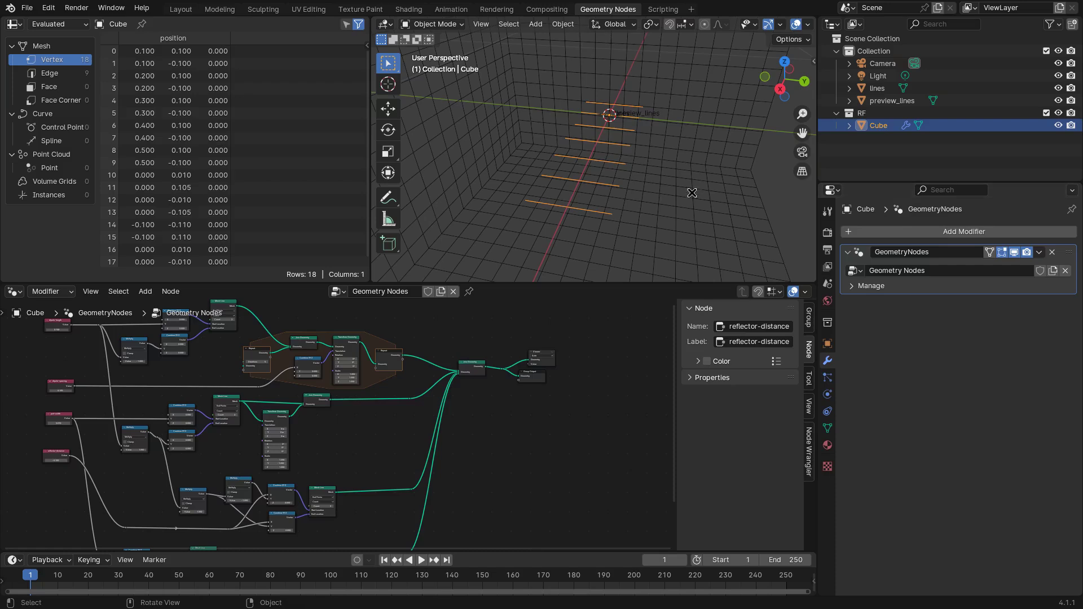
Move the Viewer and Group Output nodes slightly farther away from the final Join Geometry node.
scroll(660, 186, up, 1)
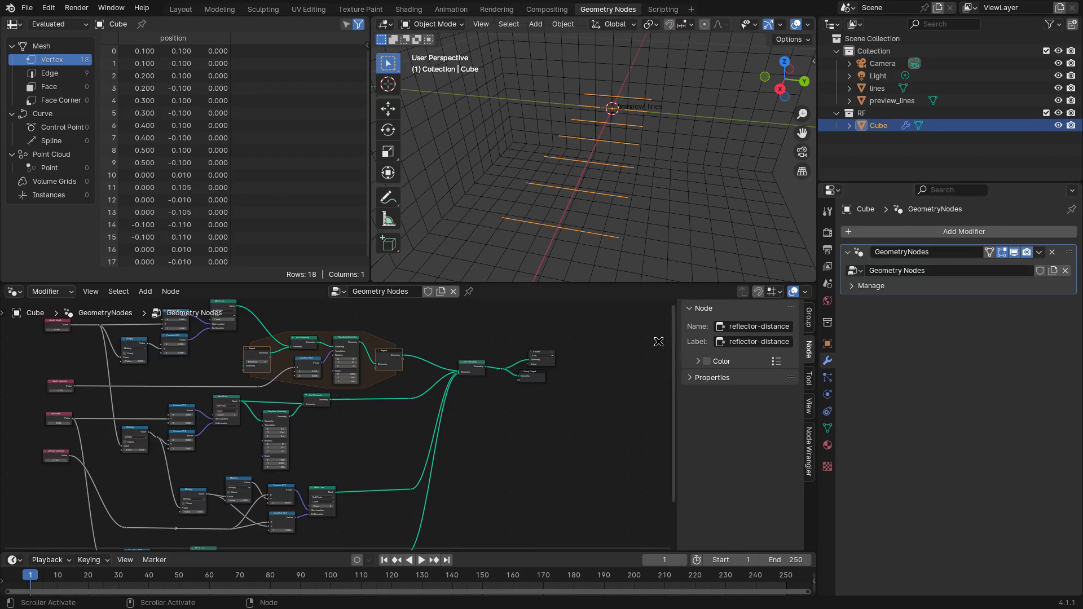
scroll(561, 369, up, 3)
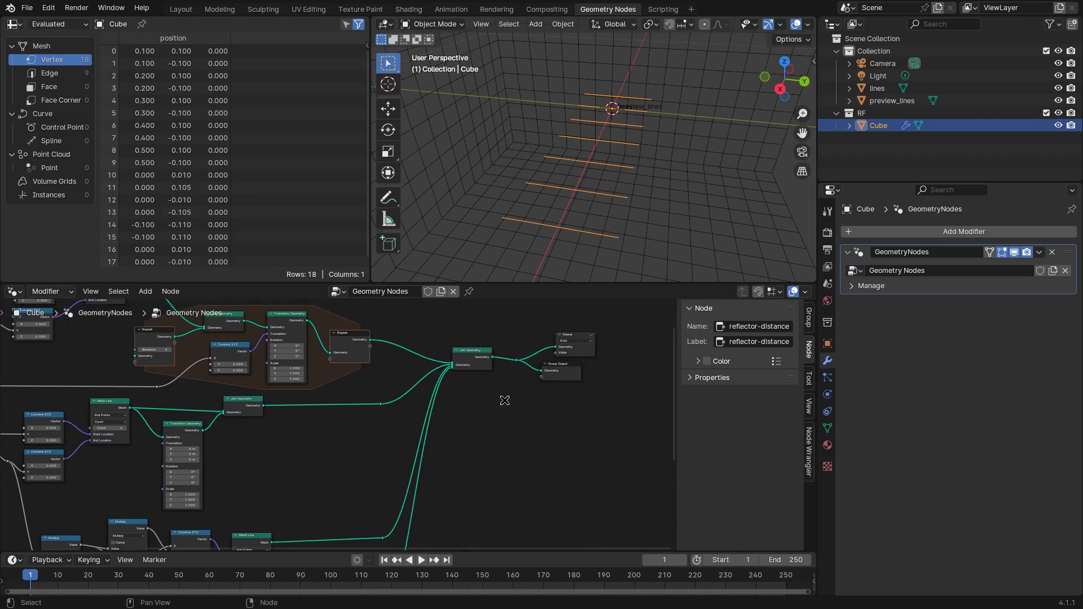
scroll(575, 389, down, 1)
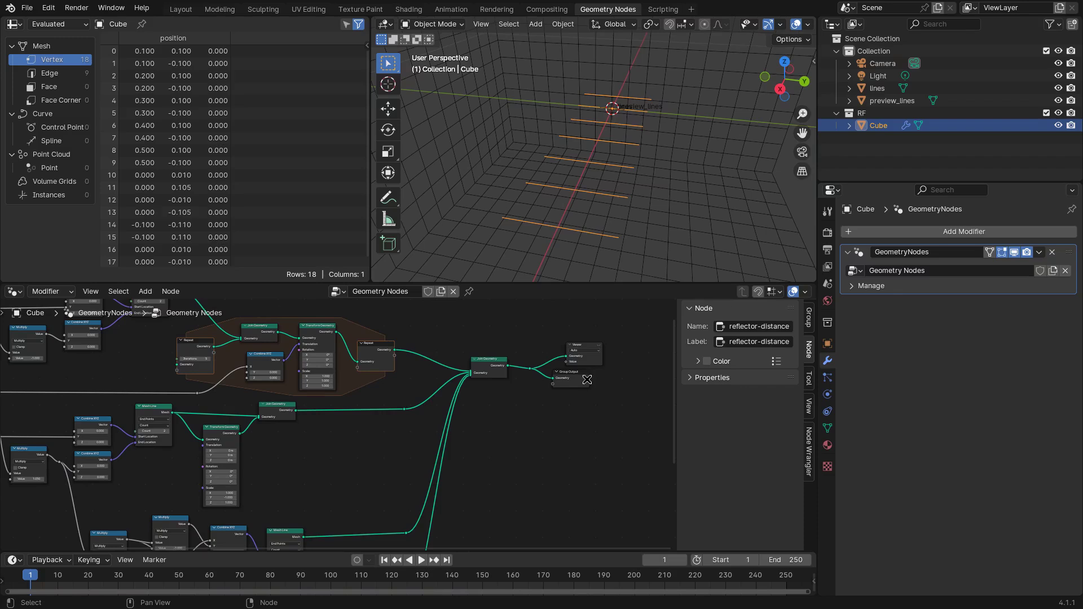
middle_drag(569, 406, 519, 424)
drag(624, 426, 479, 349)
key(g)
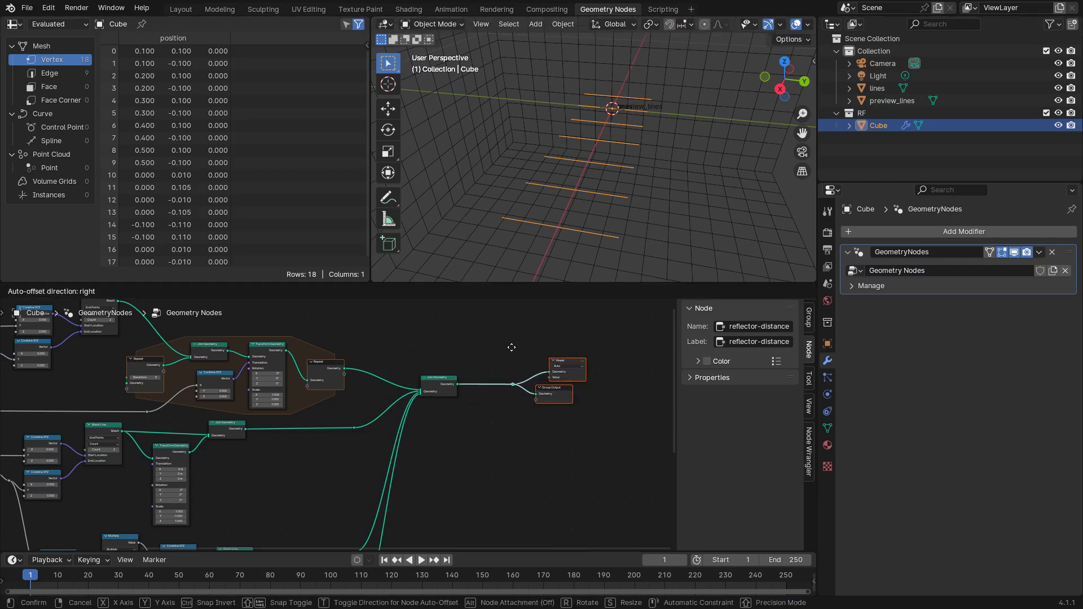
click(526, 346)
click(492, 417)
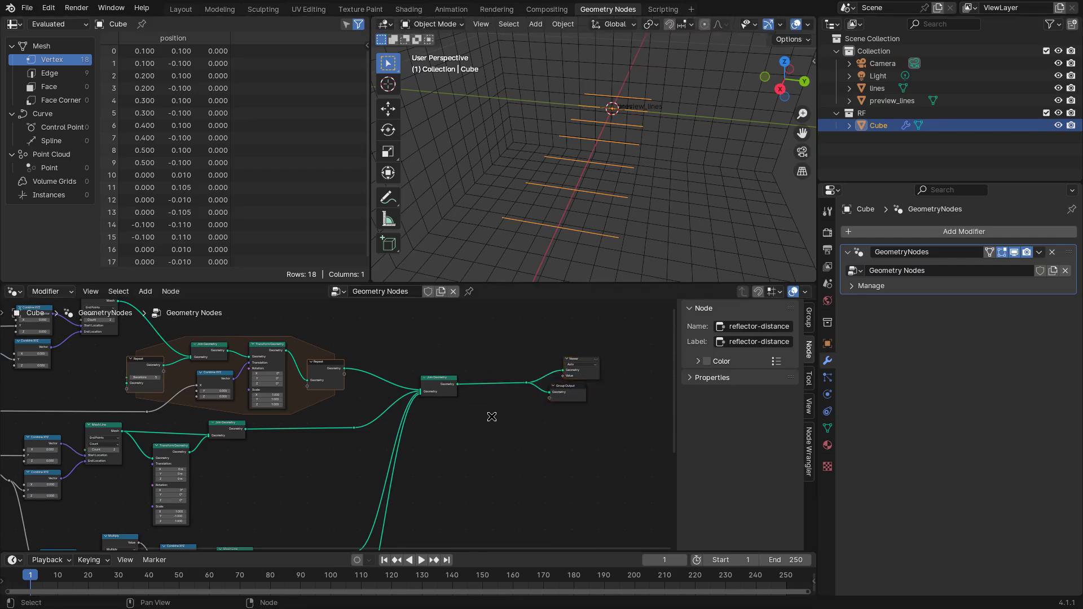
Add an IntuitionRF Set Port node and place it in free space beside the port's Mesh Line branch.
key(Home)
middle_drag(470, 427, 513, 373)
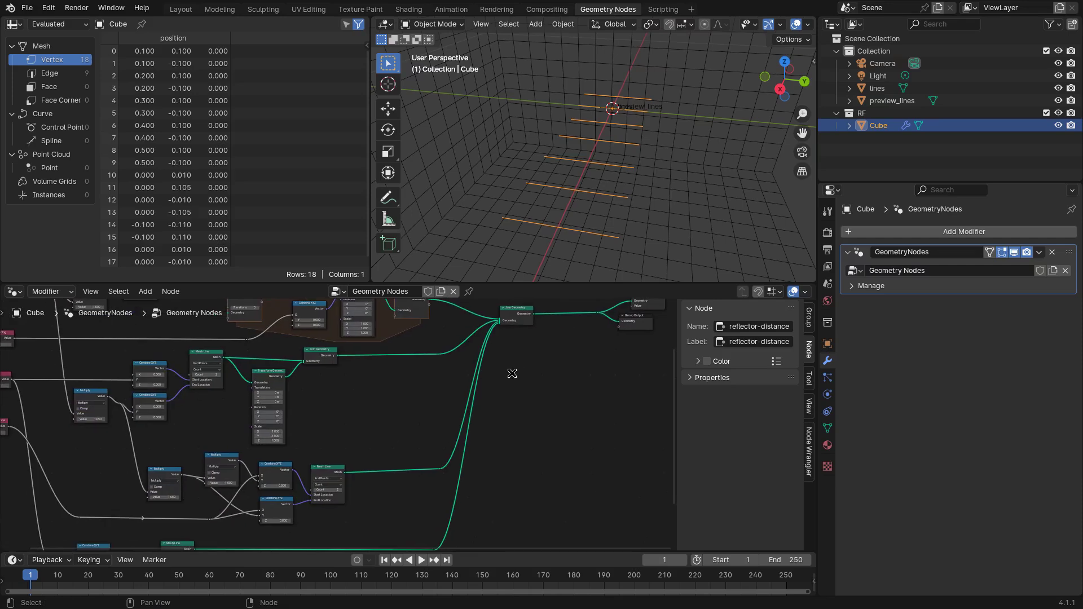
key(shift+a)
mouse_move(448, 418)
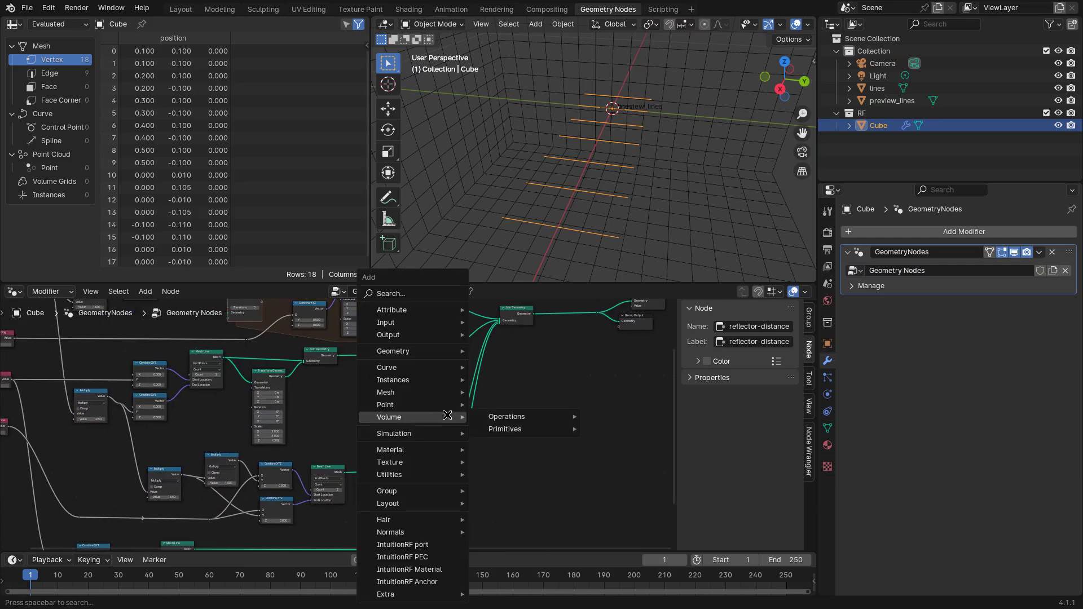
click(441, 543)
click(462, 536)
middle_drag(500, 461, 543, 364)
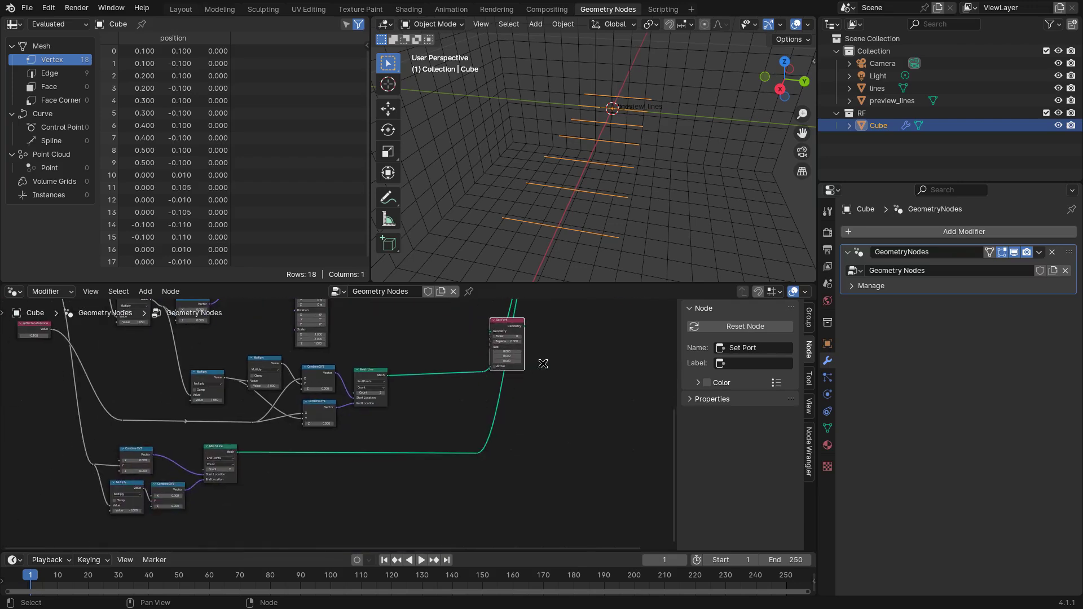
drag(513, 324, 570, 418)
Group the port's Multiply, Combine XYZ and Mesh Line nodes in a frame labelled "port".
scroll(333, 438, down, 3)
middle_drag(333, 438, 429, 416)
drag(209, 415, 489, 509)
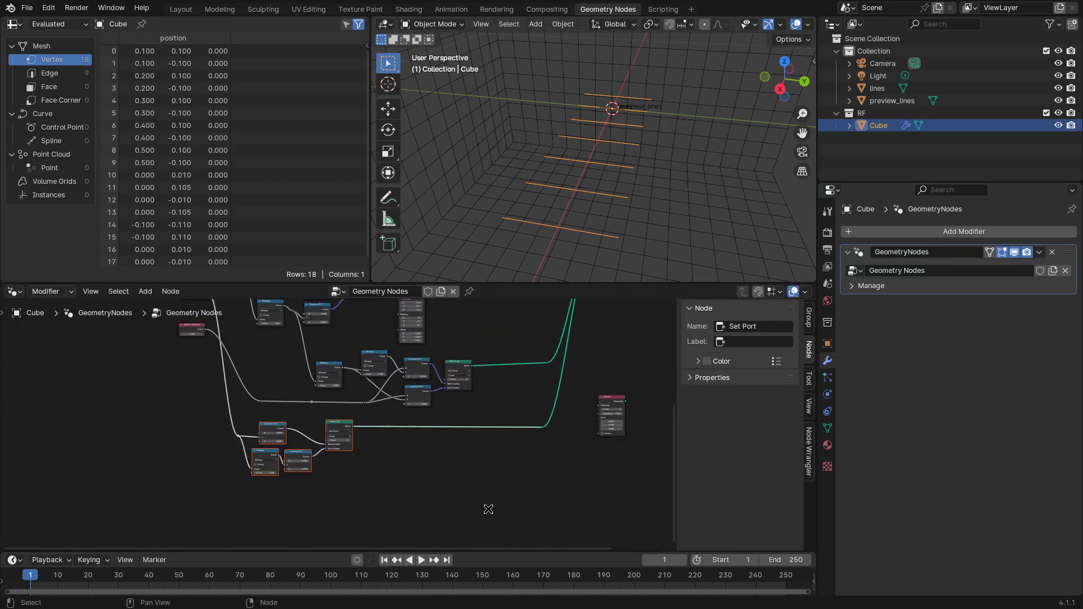
scroll(313, 484, up, 1)
scroll(310, 479, up, 2)
middle_drag(310, 479, 422, 425)
scroll(513, 447, down, 2)
drag(590, 496, 260, 370)
key(ctrl+j)
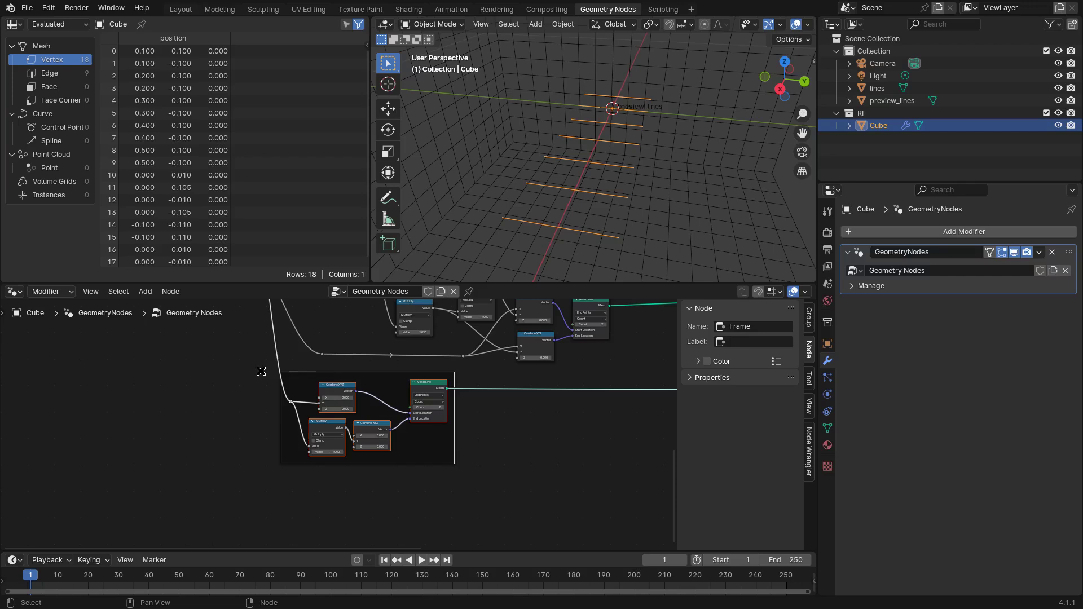
click(748, 361)
text(port)
key(Return)
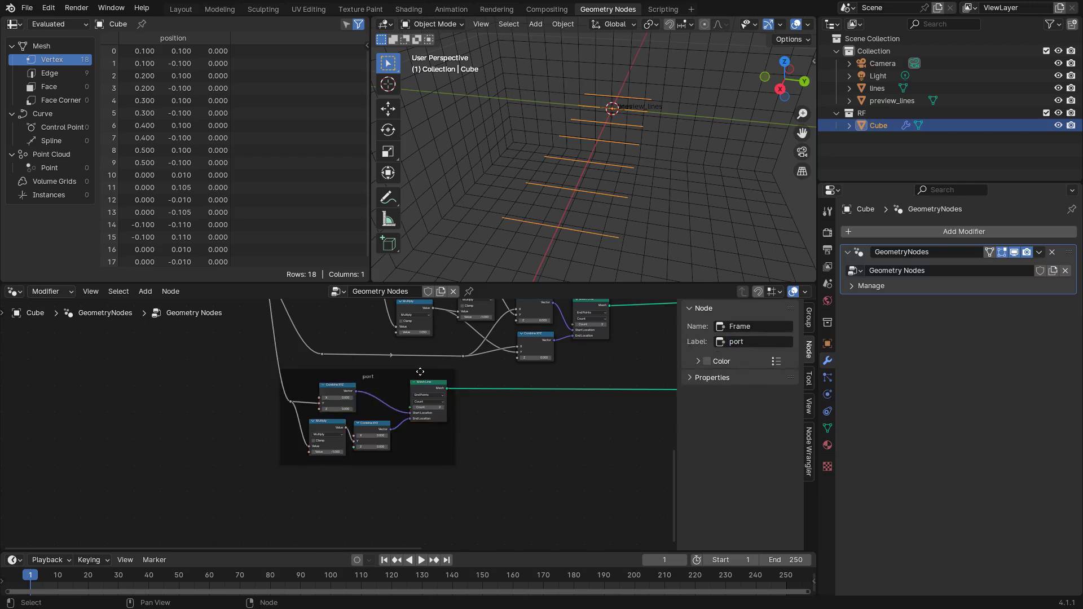
Move the reroute on the port frame's output link slightly down.
scroll(463, 445, down, 2)
middle_drag(570, 417, 457, 447)
drag(490, 405, 547, 439)
key(g)
click(549, 455)
Disconnect the Mesh Line branch above the port frame to identify its element, and reconnect it to its reroute.
middle_drag(389, 424, 426, 511)
scroll(496, 469, up, 2)
middle_drag(496, 469, 519, 467)
scroll(502, 437, up, 6)
scroll(518, 467, down, 2)
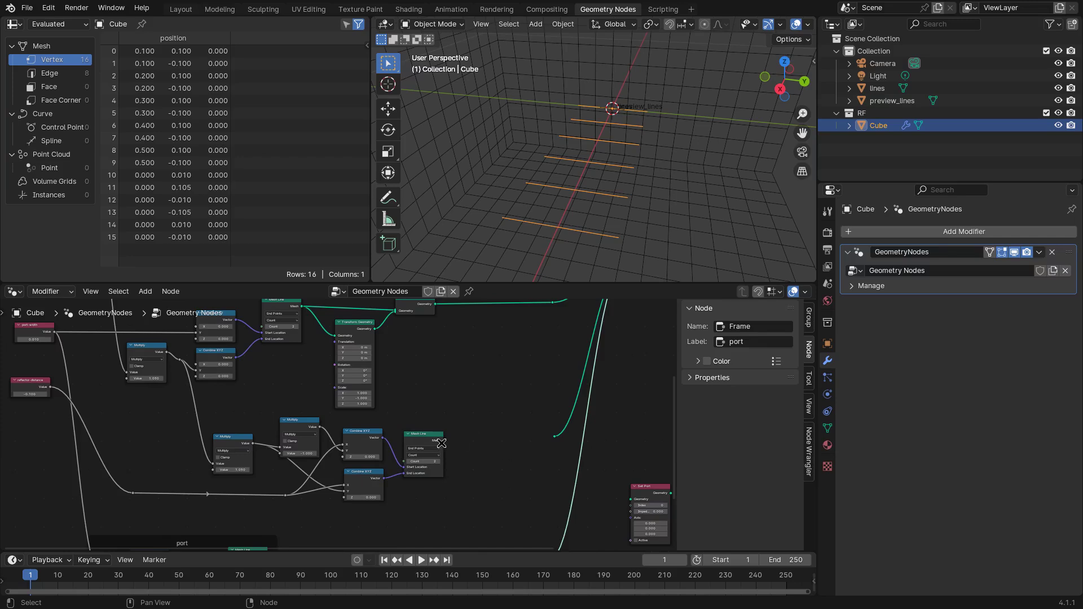
drag(442, 441, 555, 436)
middle_drag(555, 436, 580, 422)
Group the reflector's Multiply, Combine XYZ and Mesh Line nodes in a frame labelled "reflector".
drag(548, 497, 197, 403)
key(ctrl+j)
click(754, 341)
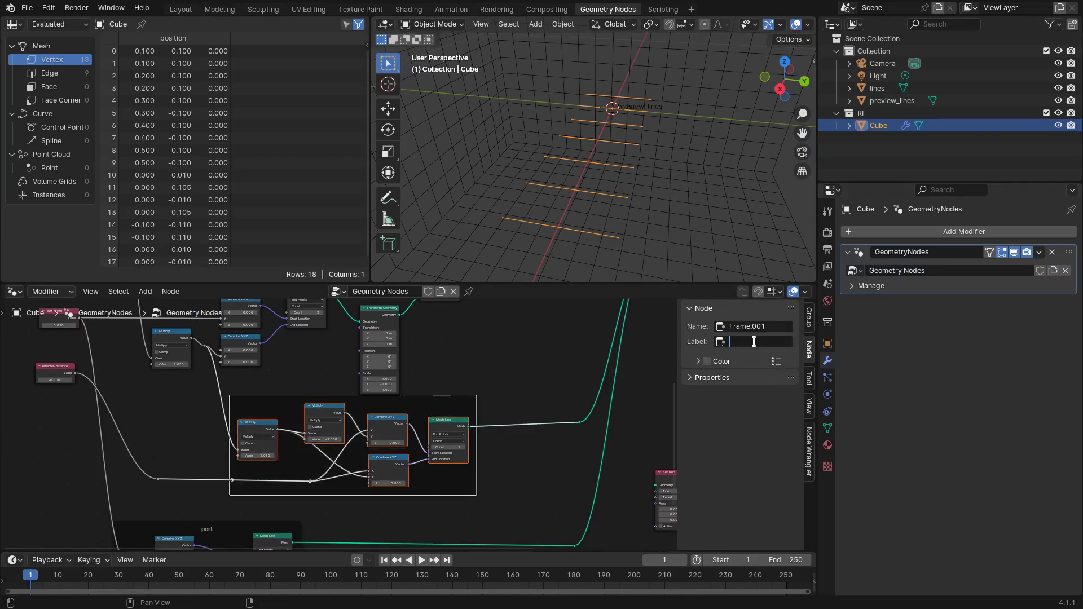
text(reflector)
key(Return)
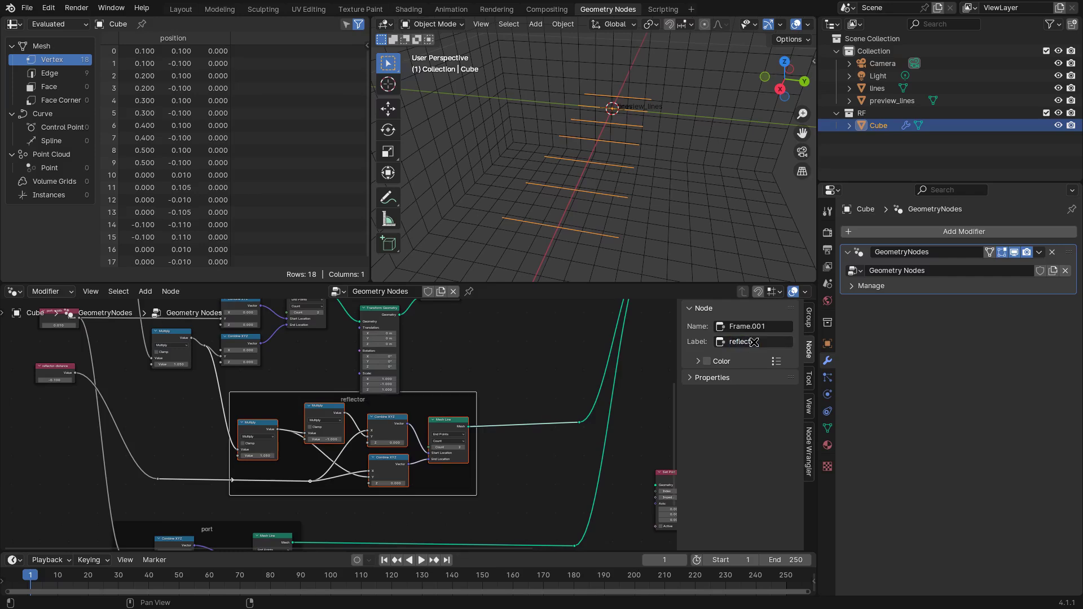
Shift the reflector frame clear of the nodes above it and lower the reroute on its output link.
click(449, 393)
drag(446, 395, 444, 404)
key(g)
click(581, 458)
scroll(507, 460, down, 2)
drag(394, 373, 452, 351)
Disconnect the joined Mesh Line branch above the reflector frame to identify its element, and restore the link.
click(333, 354)
key(KP_Decimal)
middle_drag(407, 442, 416, 432)
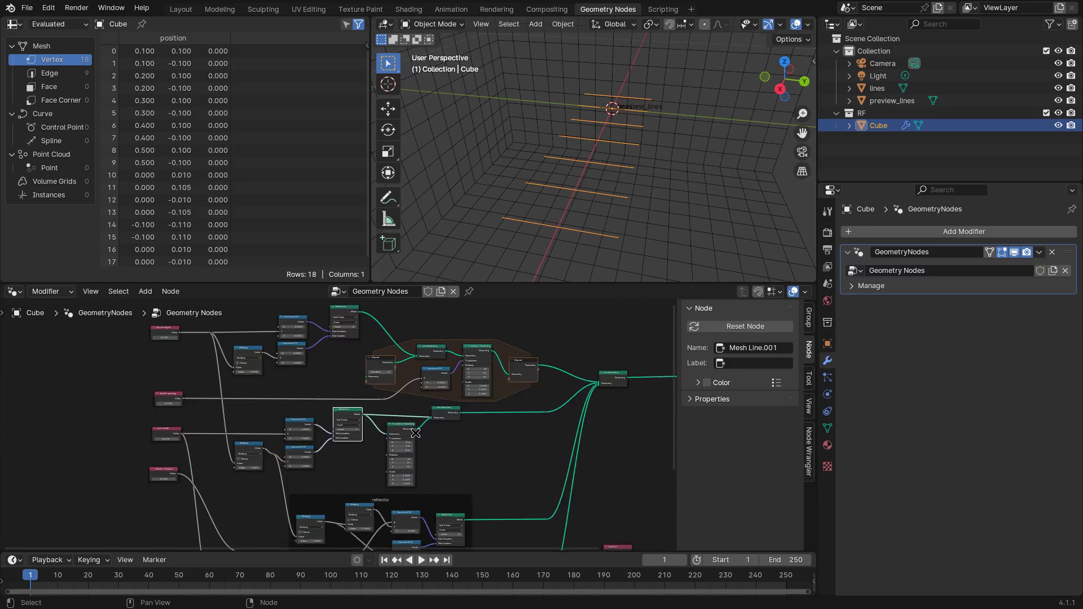
mouse_move(413, 439)
ctrl+right_down()
mouse_move(485, 419)
mouse_move(508, 433)
ctrl+right_up()
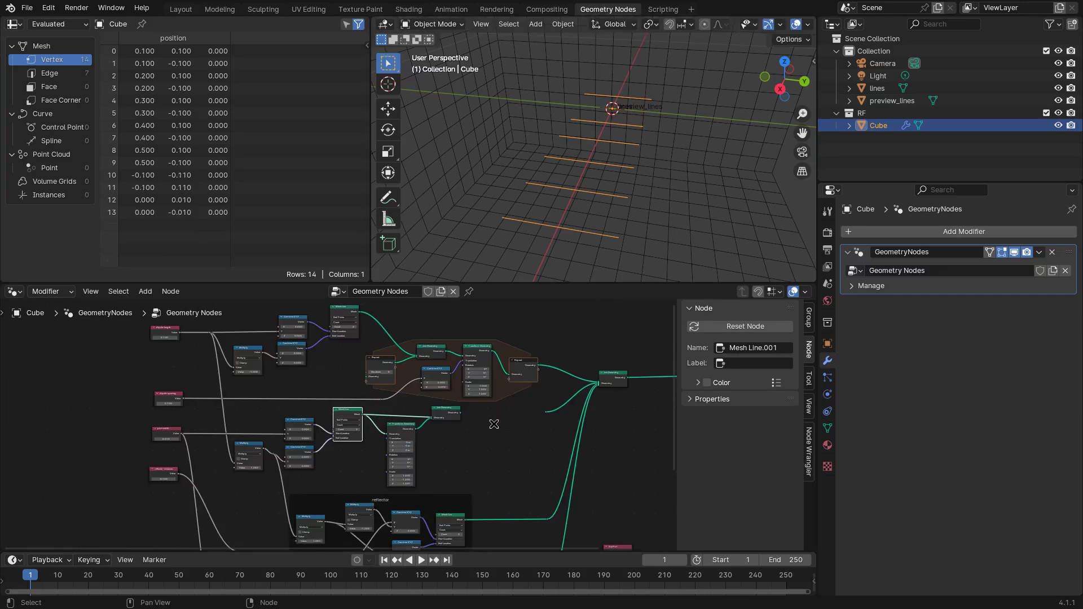
drag(461, 412, 377, 332)
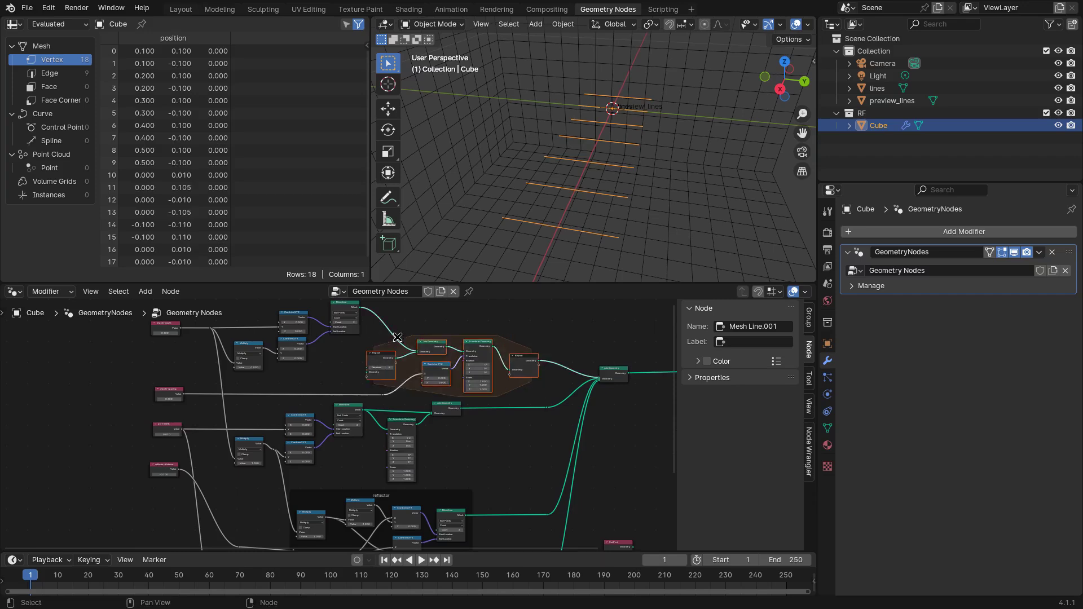
Move the repeat zone of the uppermost branch higher and raise the reroute on the dipole-spacing link.
key(g)
click(399, 313)
key(g)
click(434, 373)
drag(399, 427, 377, 415)
key(g)
click(365, 383)
ctrl+scroll(338, 403, left, 2)
shift+scroll(316, 401, down, 3)
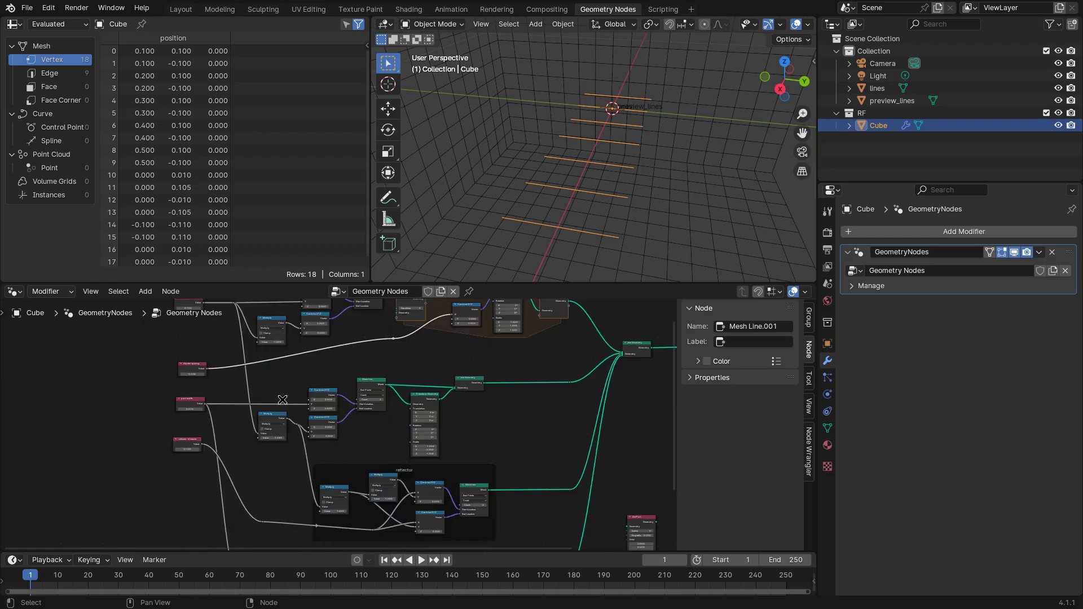
Group the nodes of the branch above the reflector in a frame labelled "driven dipole" and shift the frame slightly.
drag(243, 389, 522, 450)
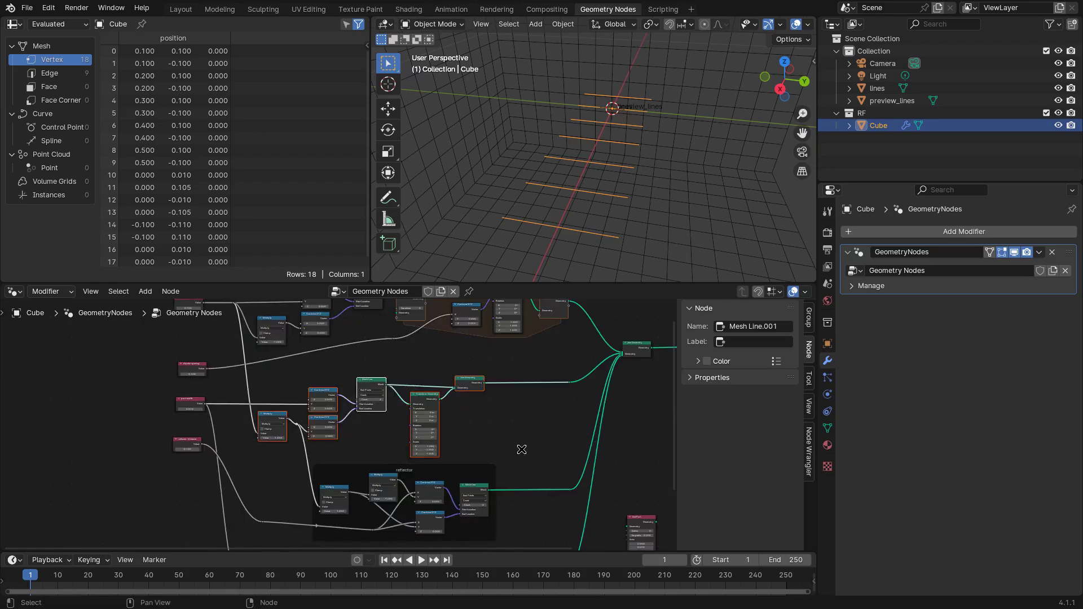
key(ctrl+j)
click(448, 369)
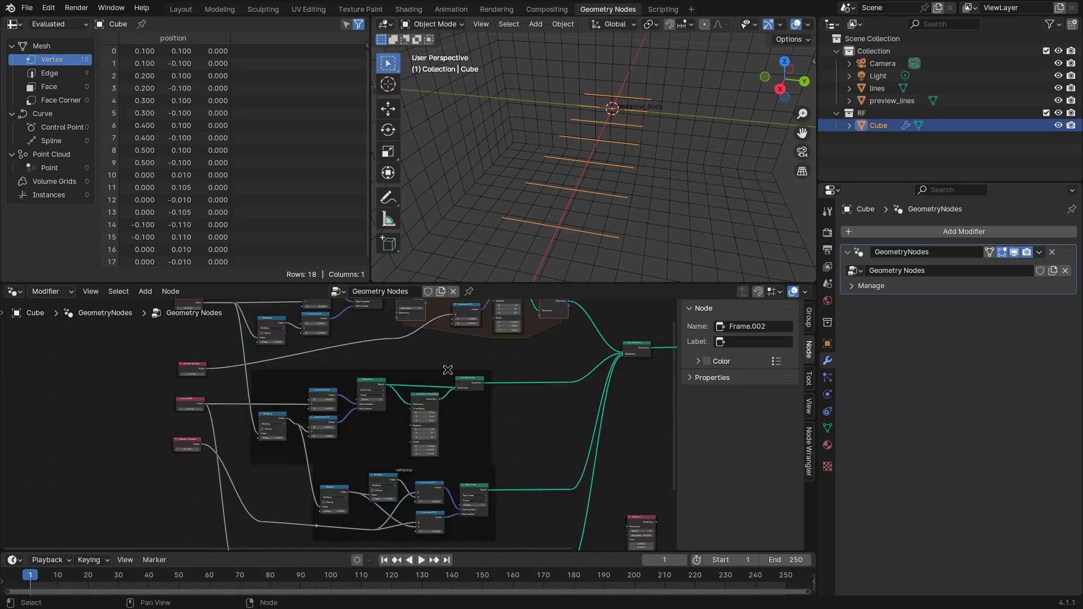
drag(448, 370, 456, 367)
click(755, 364)
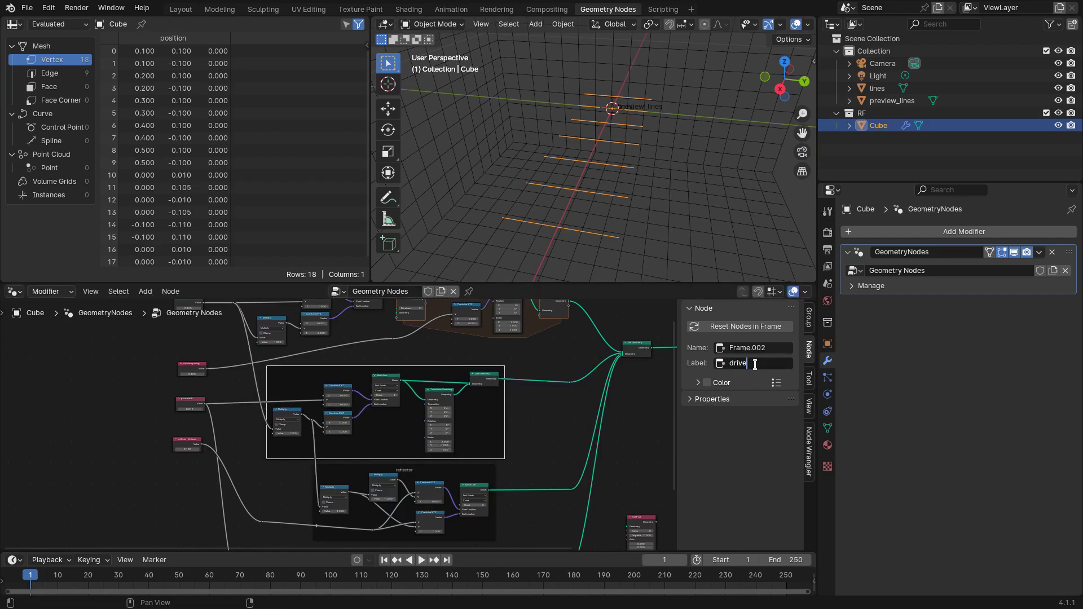
text(driven dipole)
key(Return)
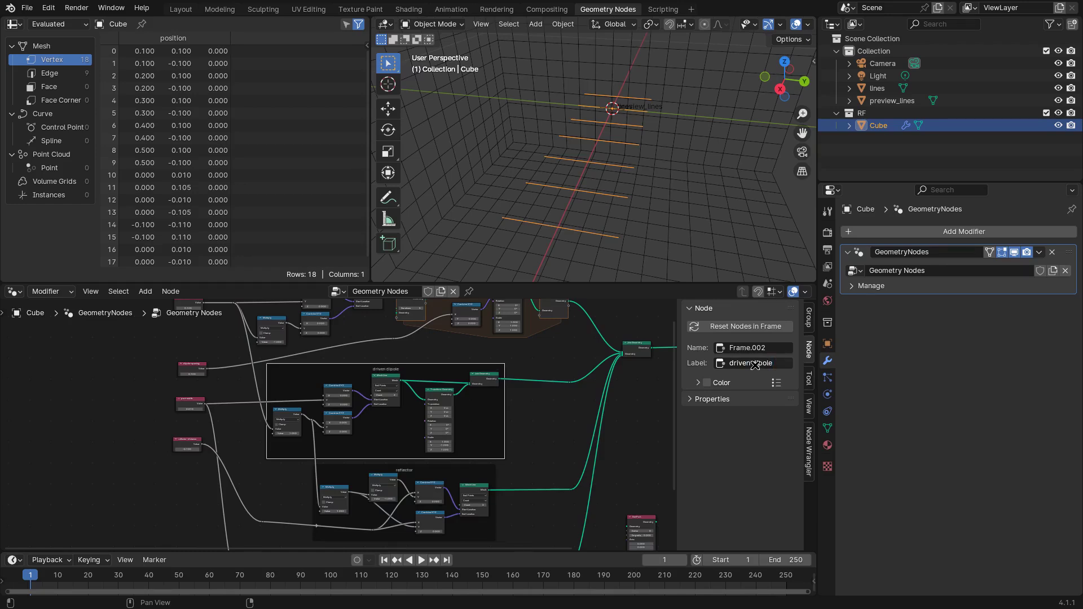
Shift the dipole-spacing value node slightly up and left, and lower the reroute on its link.
scroll(100, 365, up, 3)
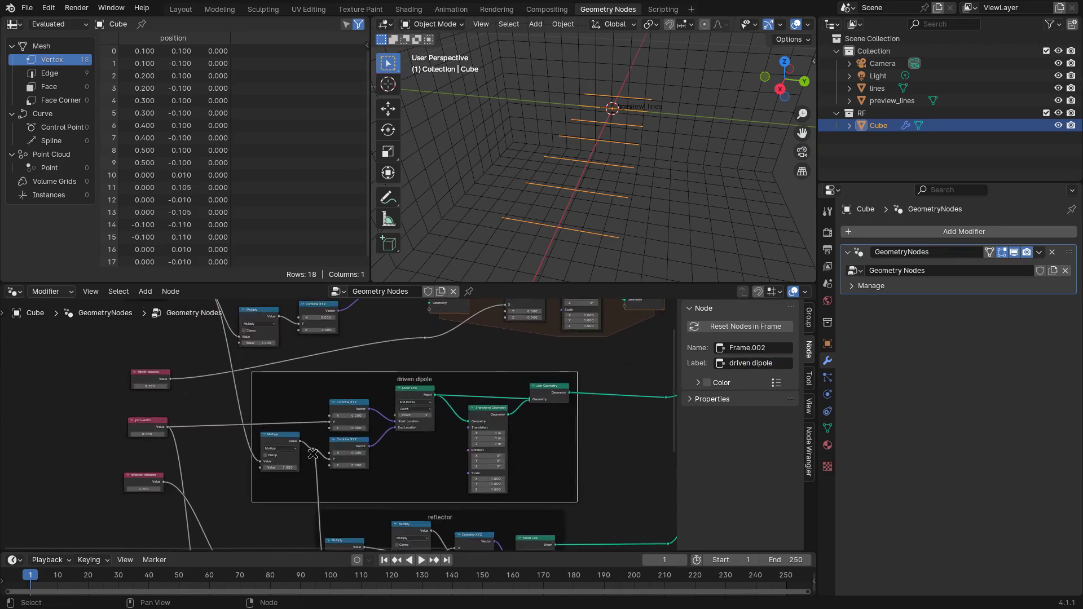
drag(154, 381, 147, 372)
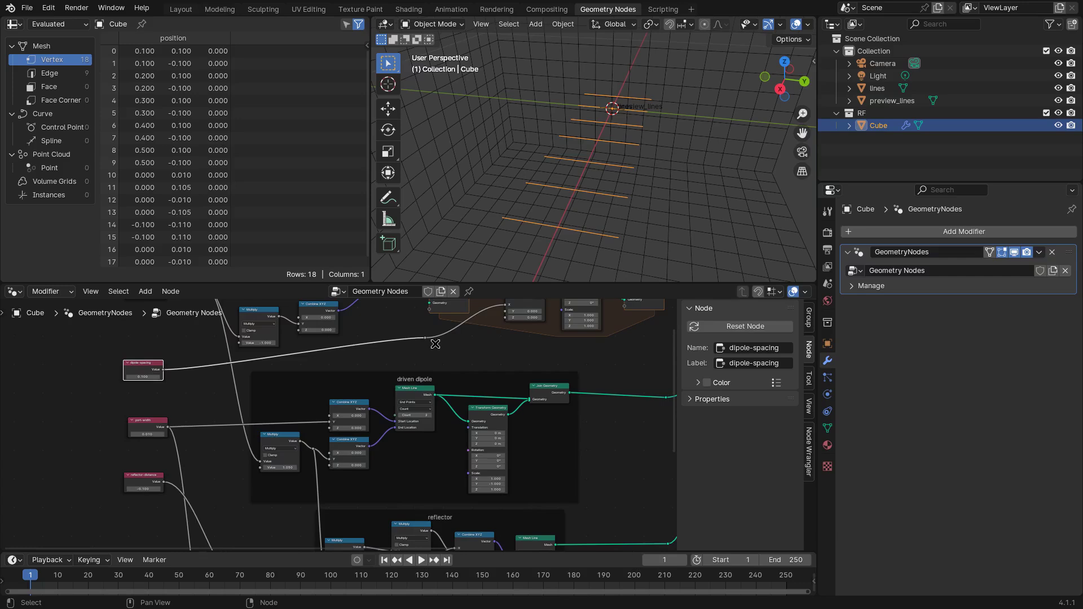
middle_drag(447, 375, 416, 428)
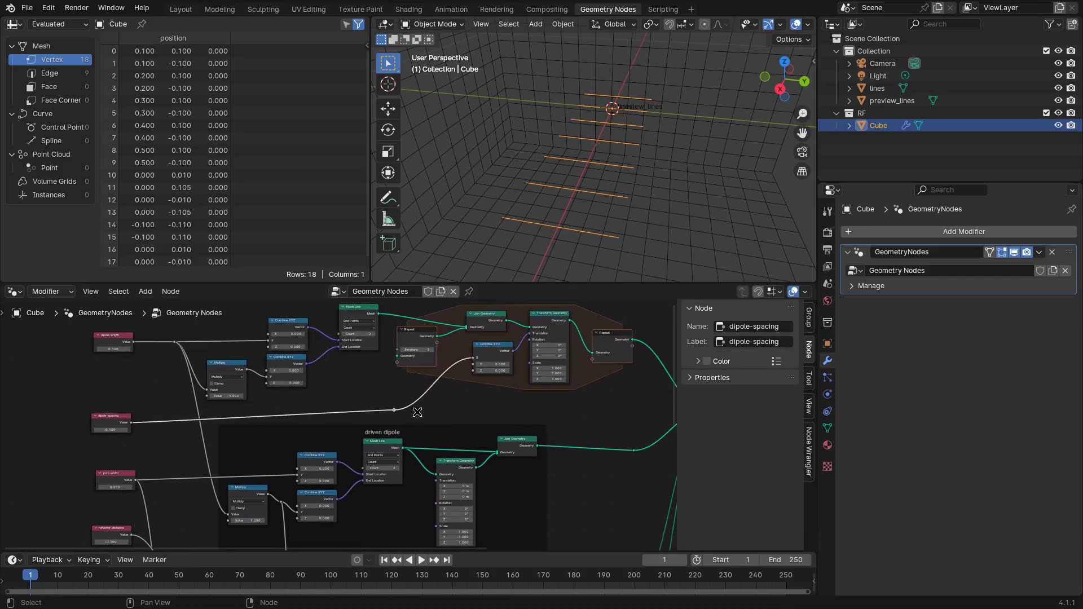
Group the uppermost branch, including its repeat zone, in a frame labelled "directors".
scroll(194, 327, down, 1)
drag(194, 328, 539, 425)
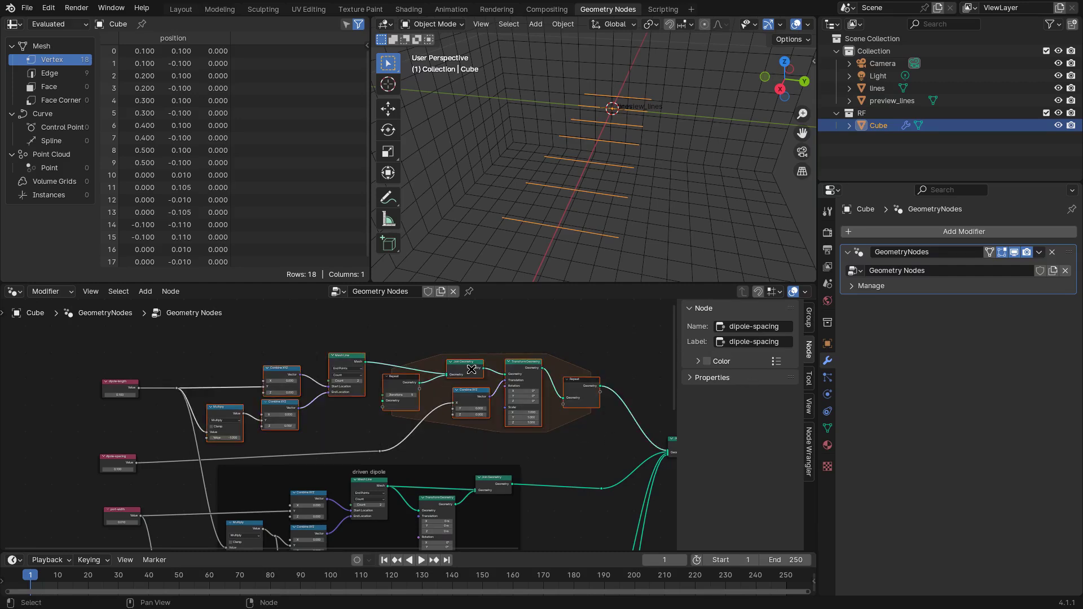
key(ctrl+j)
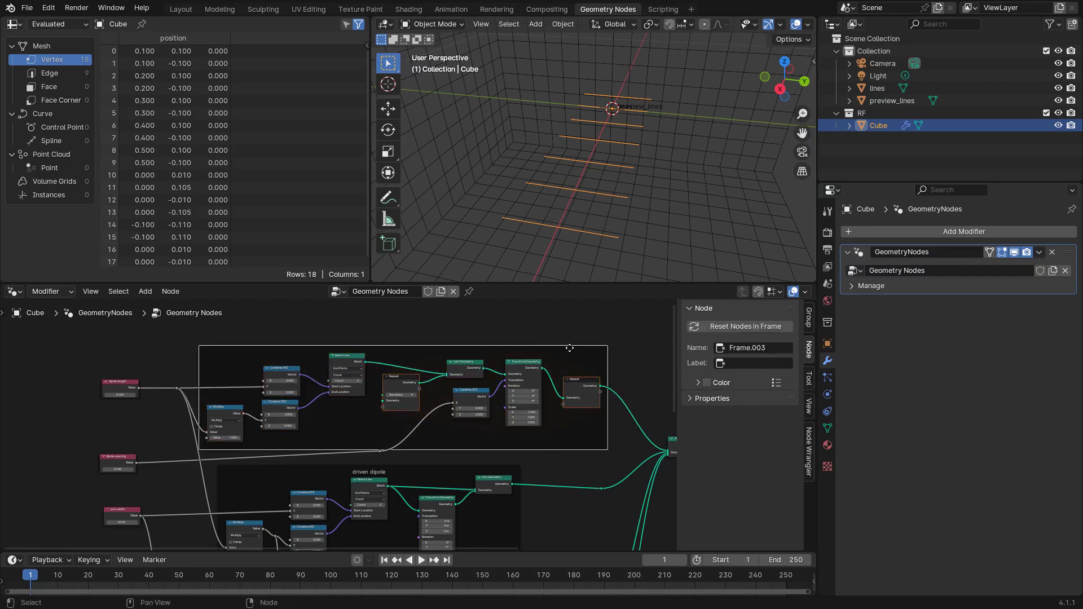
click(756, 362)
click(474, 332)
click(764, 364)
text(directors)
key(Return)
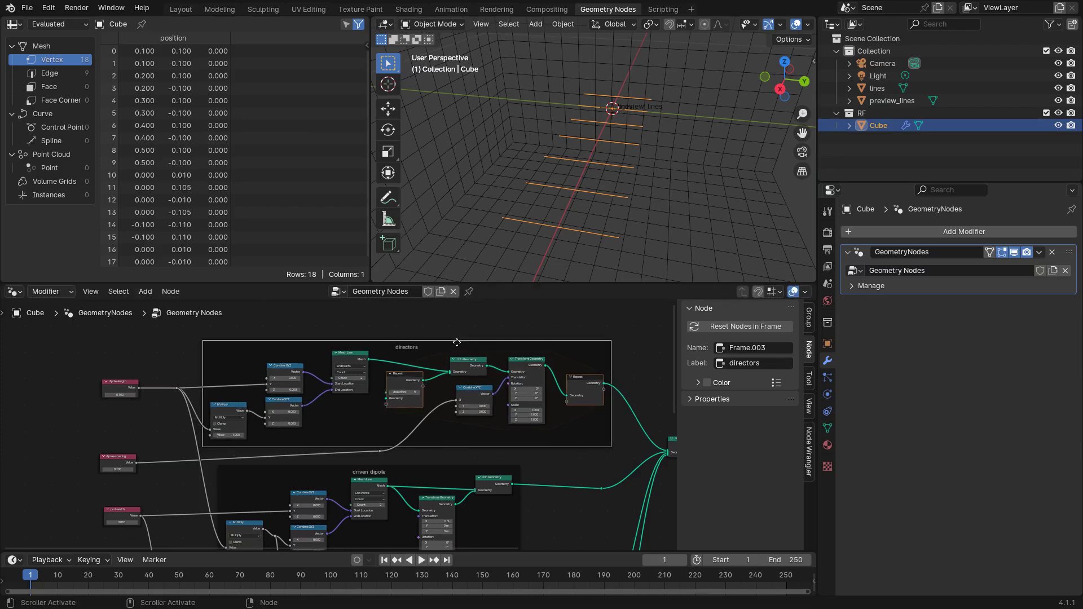
Move the dipole-length value node and the reroute on its output link slightly up.
middle_drag(404, 377, 419, 375)
drag(127, 386, 202, 401)
key(g)
click(199, 389)
scroll(322, 399, down, 3)
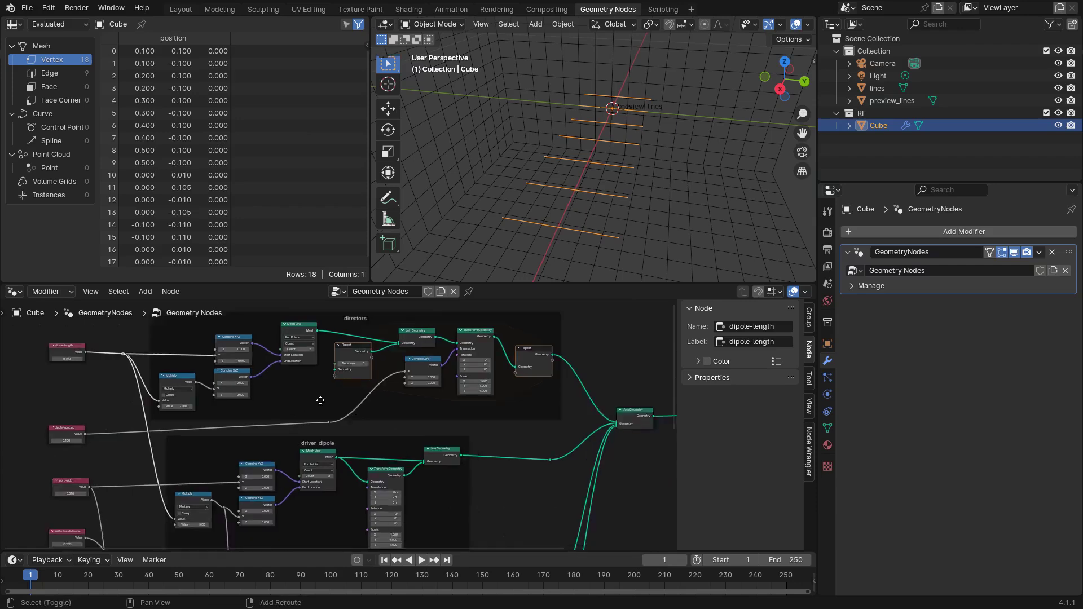
Try to realign the dipole-spacing value node, and undo the move.
click(112, 409)
key(g)
click(110, 407)
key(g)
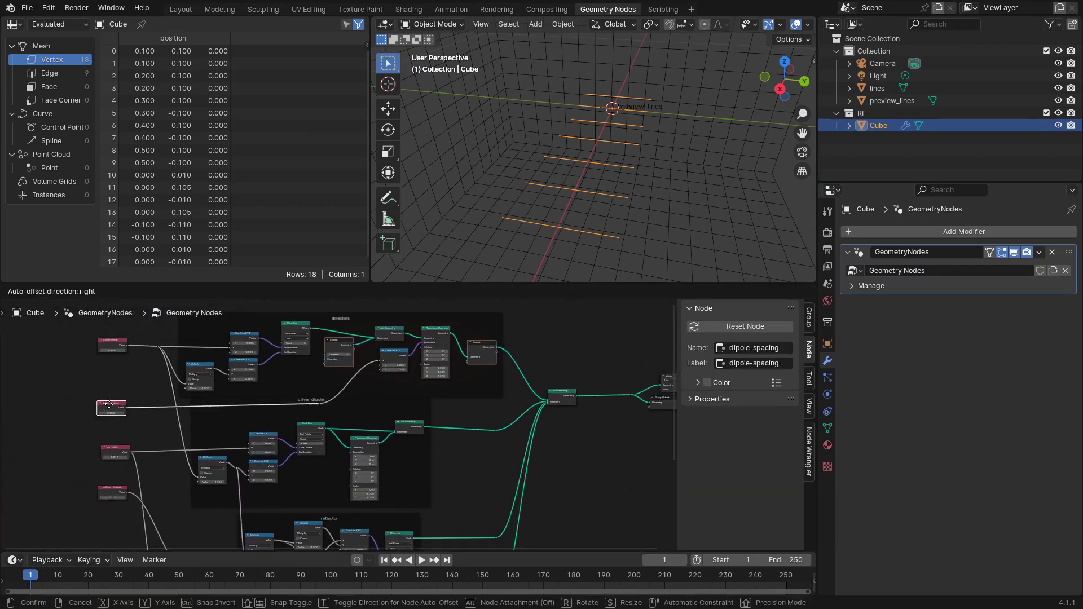
key(Escape)
key(ctrl+z)
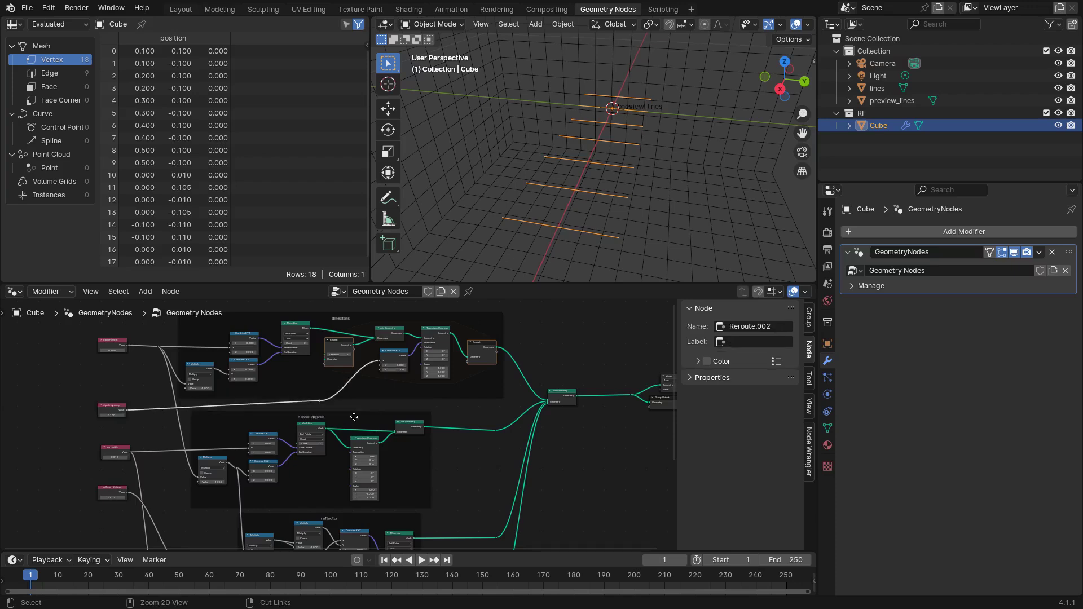
Save the changes to yagi.blend.
scroll(496, 411, down, 1)
middle_drag(496, 411, 482, 405)
key(ctrl+s)
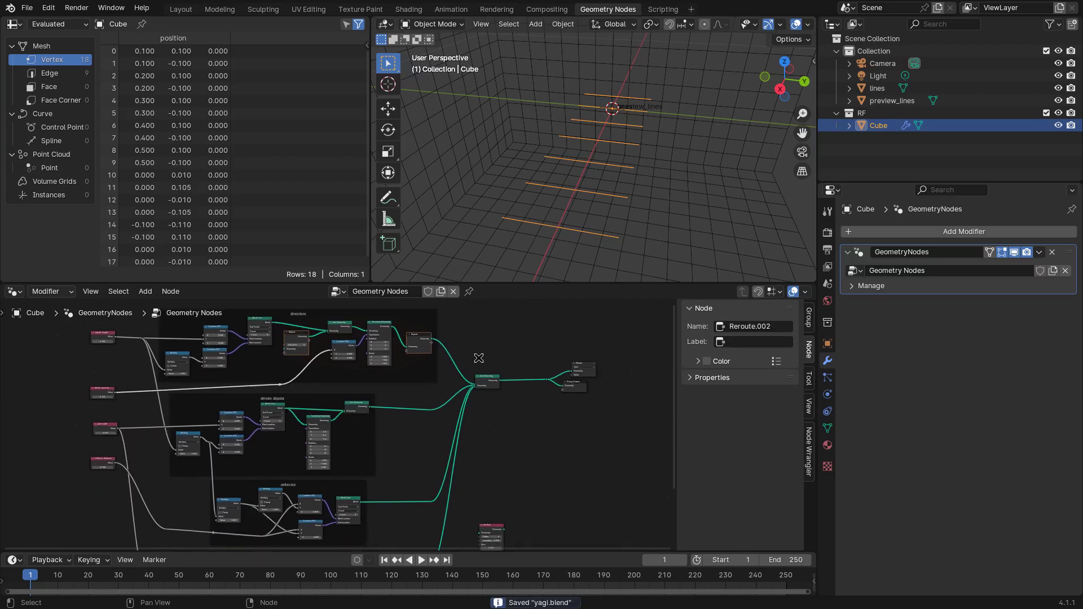
Insert the loose Set Port node into the link leaving the port frame's Mesh Line.
scroll(479, 358, up, 2)
middle_drag(479, 357, 443, 322)
scroll(323, 434, up, 3)
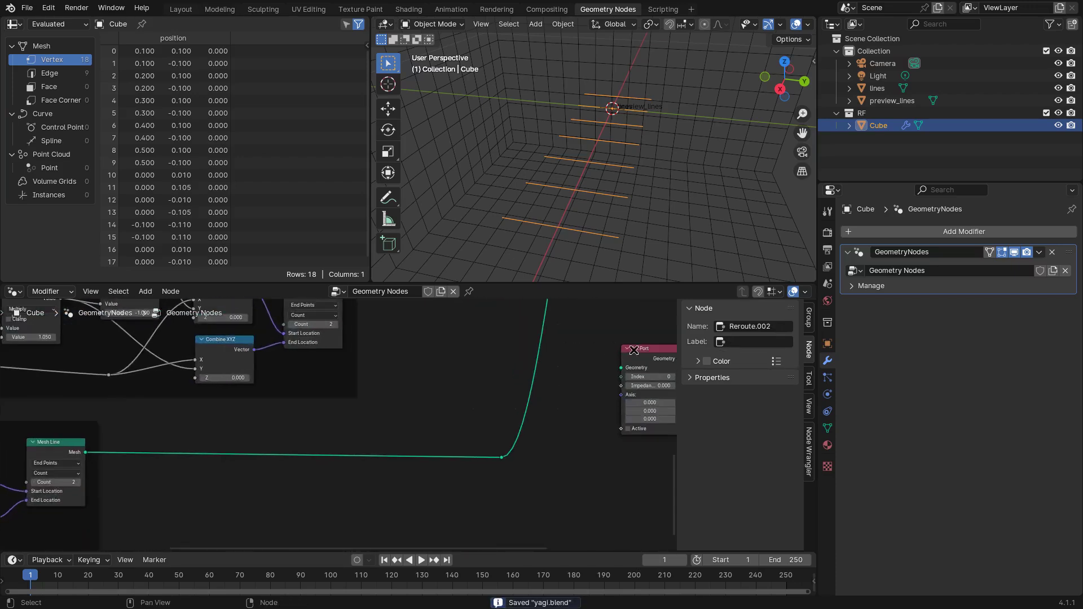
drag(633, 350, 419, 348)
middle_drag(474, 343, 500, 328)
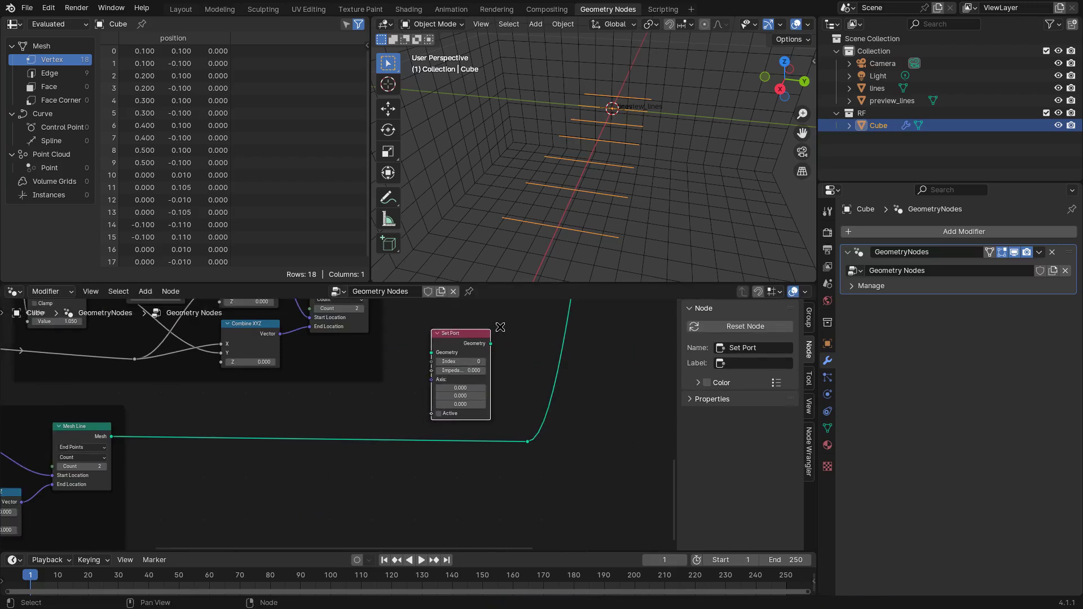
drag(474, 336, 386, 417)
middle_drag(419, 433, 553, 379)
scroll(502, 393, up, 2)
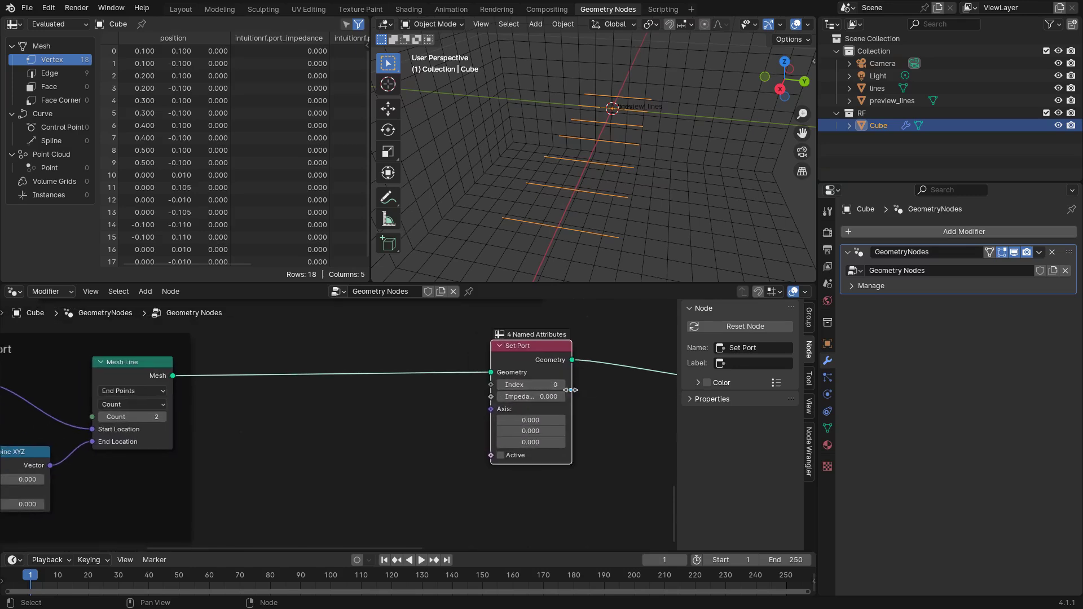
Set the Set Port node's index to 1 and its impedance to 50.
click(562, 385)
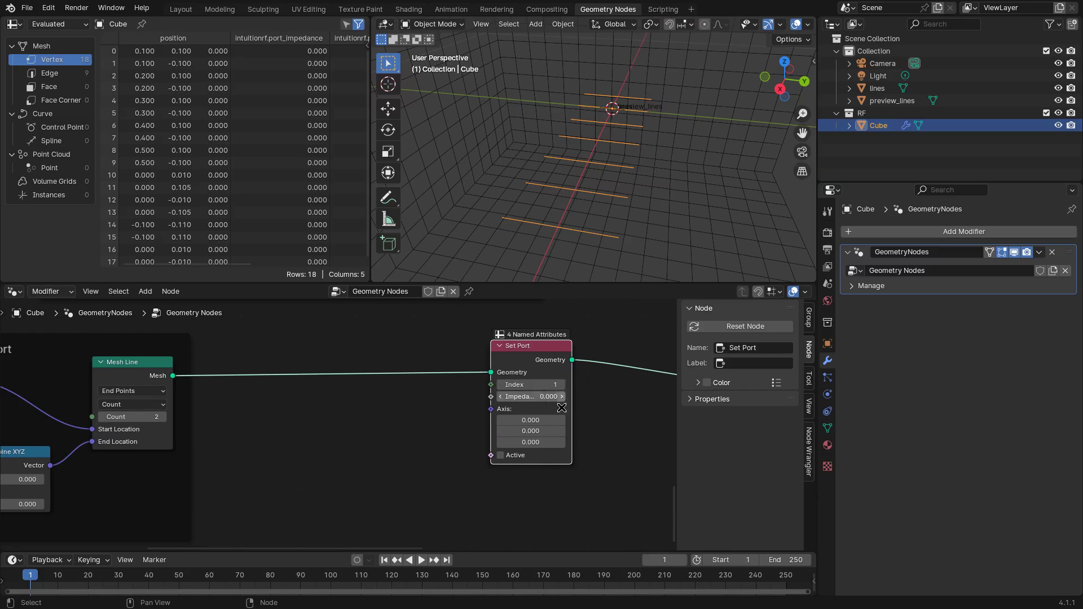
click(530, 397)
key(Return)
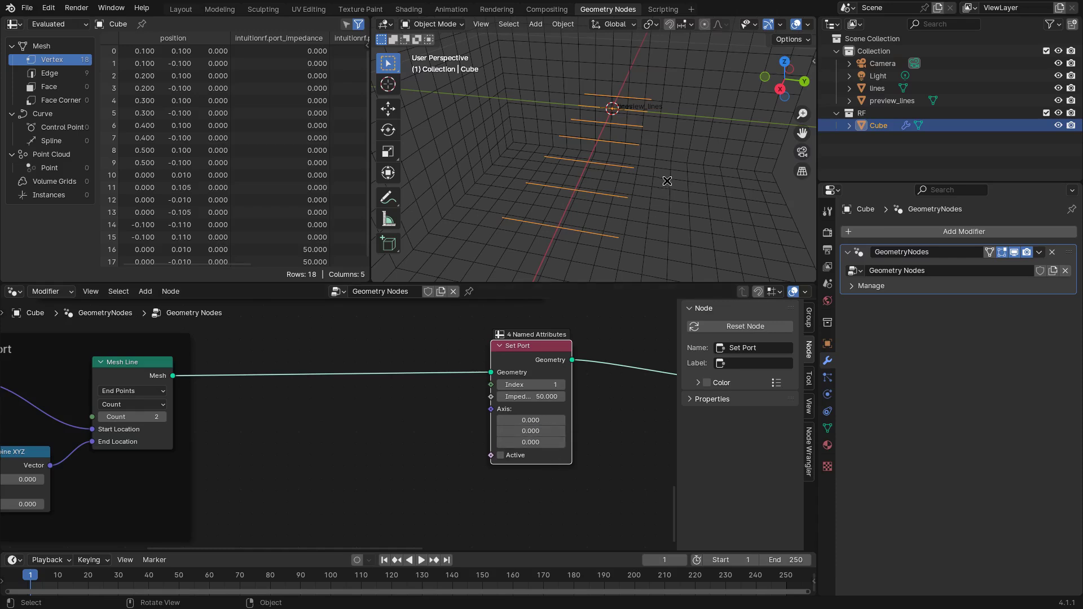
Set the Y component of the Set Port node's axis to 1 and make the port active.
middle_drag(665, 183, 623, 178)
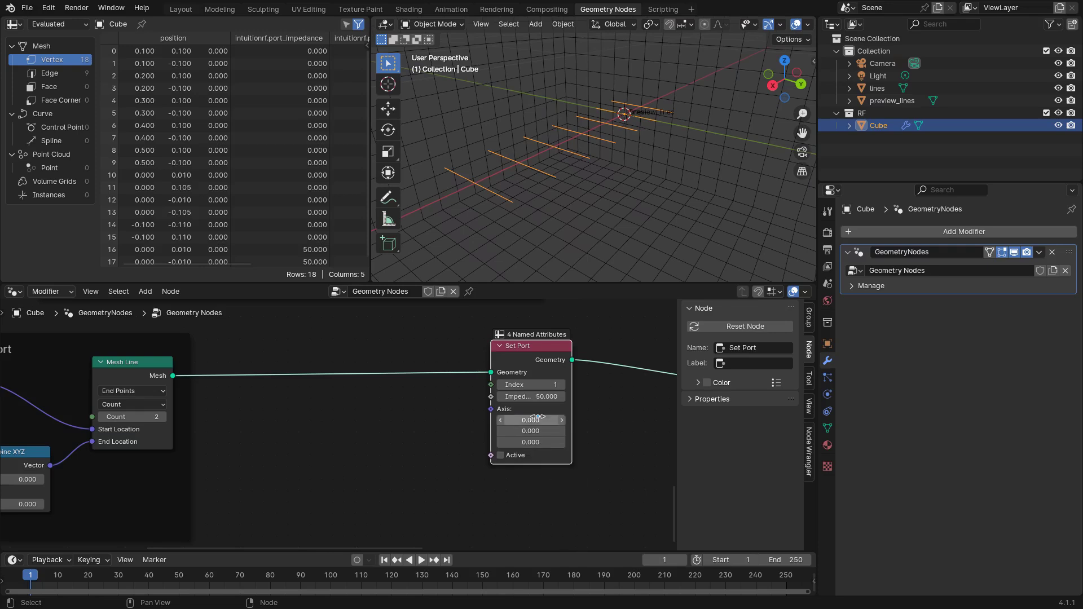
middle_drag(623, 159, 642, 73)
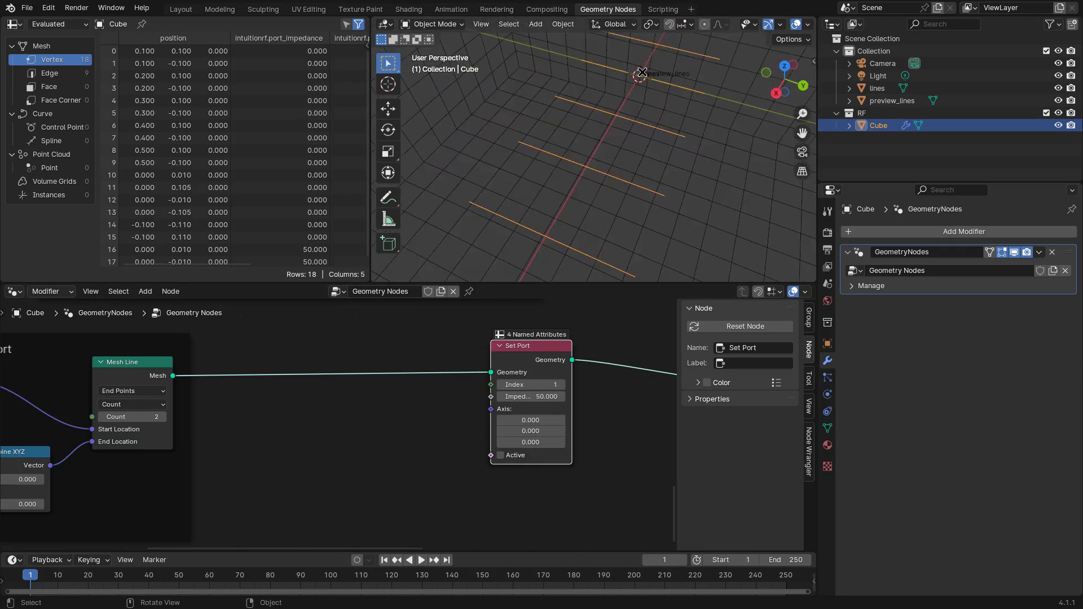
click(538, 432)
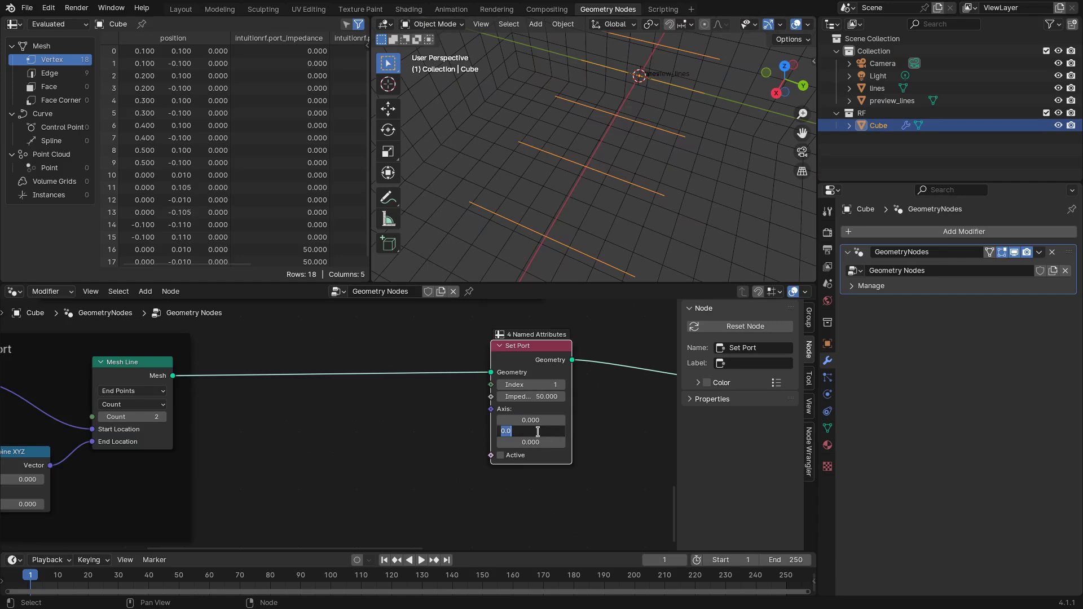
text(1)
key(Return)
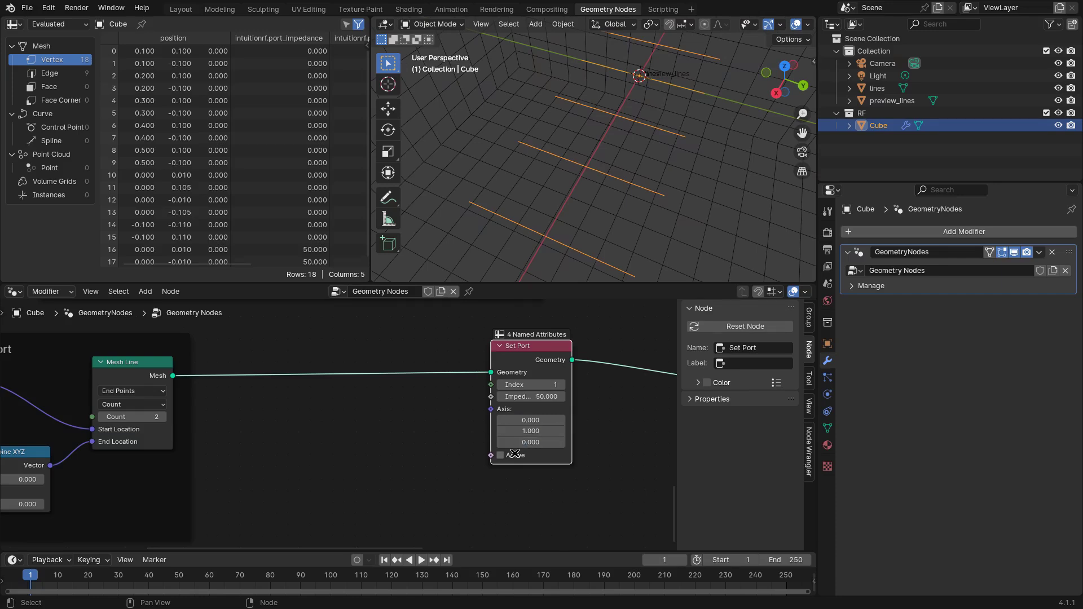
scroll(532, 466, down, 3)
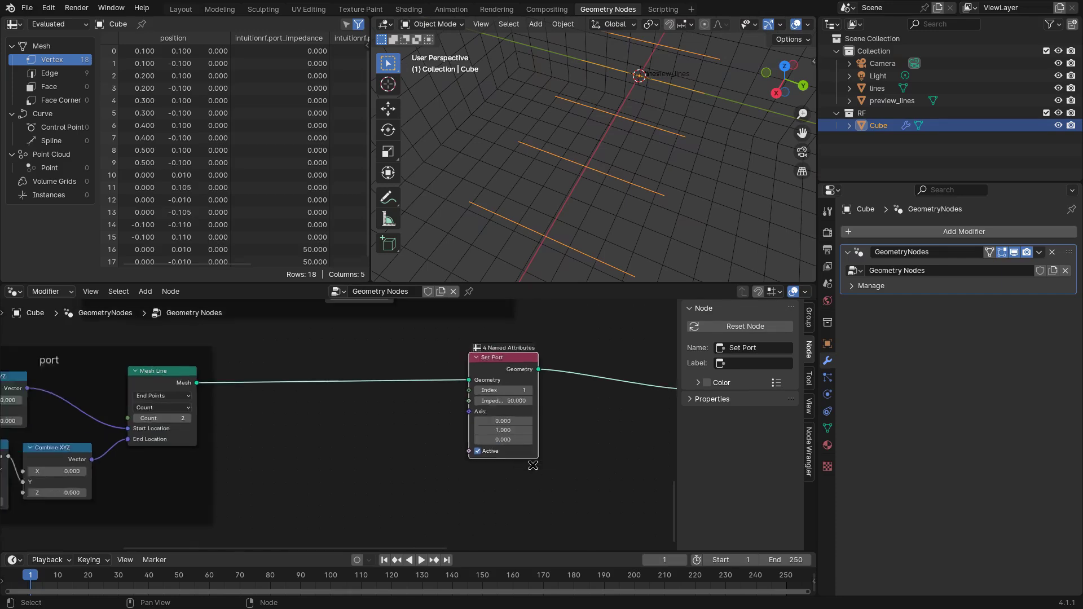
Move the Set Port node closer to the port frame and shift the final Join Geometry node right to make room.
drag(471, 402, 424, 402)
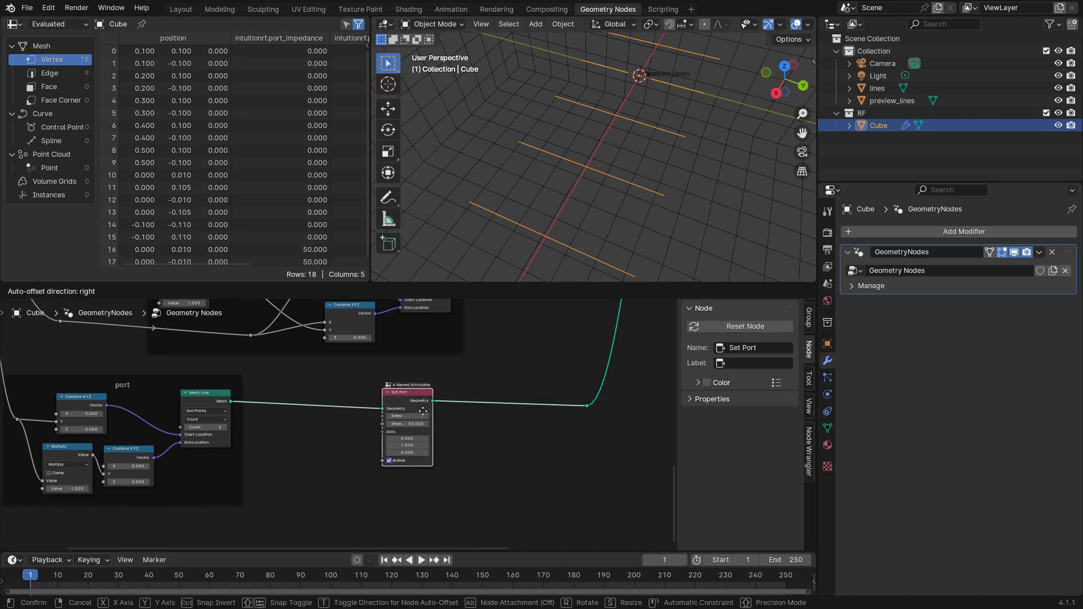
scroll(513, 424, down, 2)
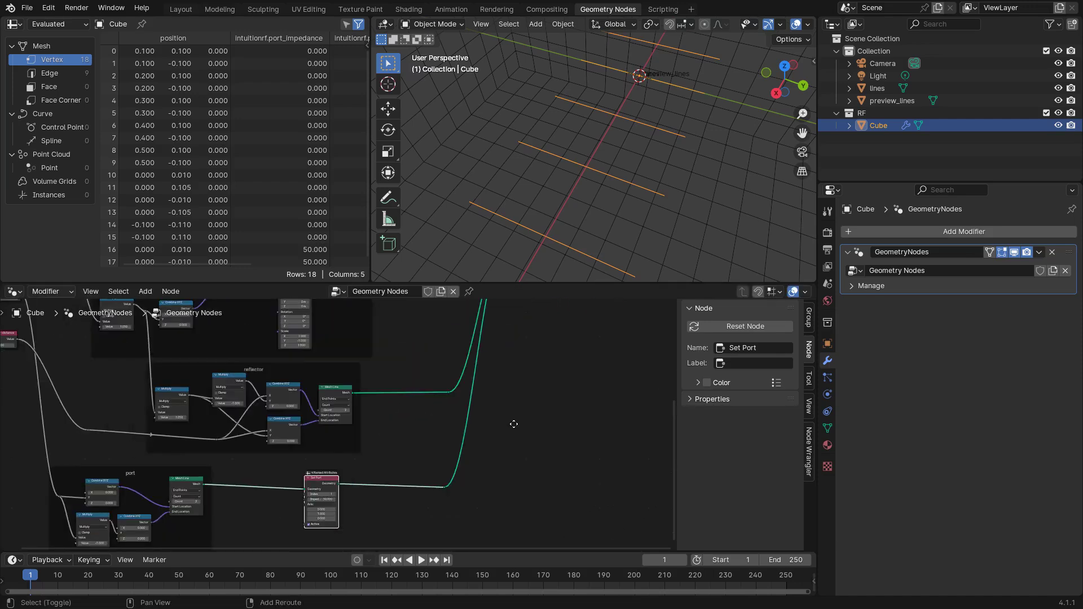
shift+scroll(496, 423, up, 5)
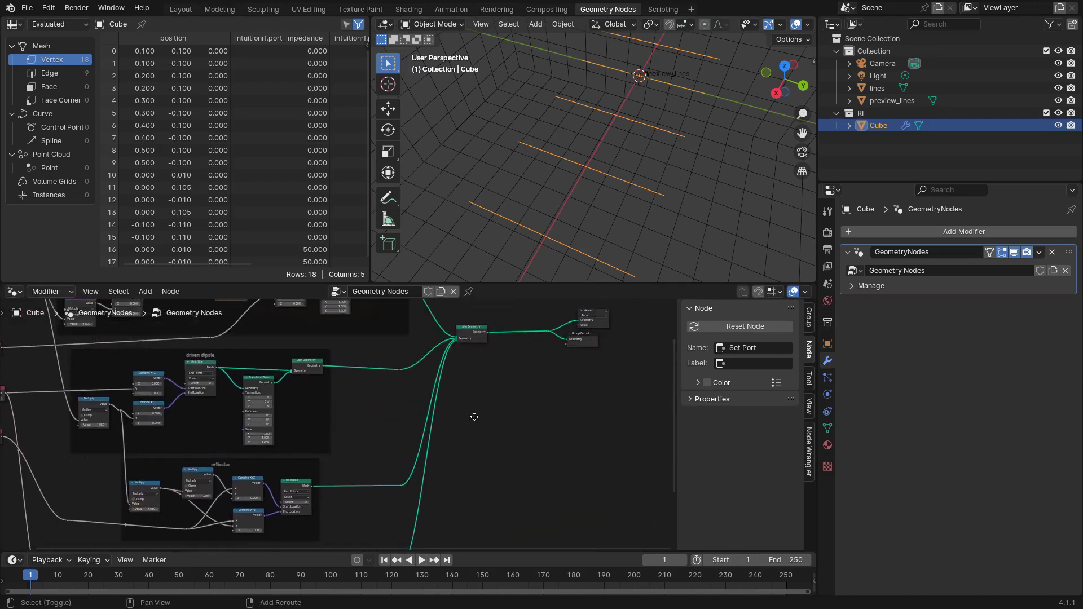
middle_drag(475, 417, 444, 446)
drag(445, 361, 483, 357)
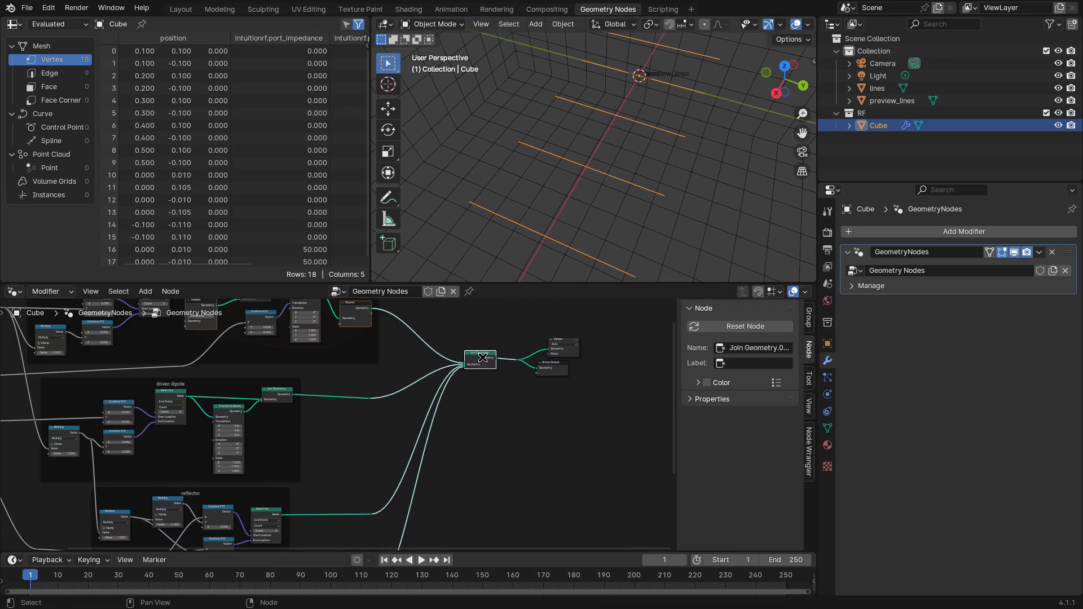
Add an IntuitionRF PEC node just below the driven dipole's output link.
middle_drag(492, 382, 457, 385)
scroll(458, 384, up, 2)
scroll(459, 404, up, 3)
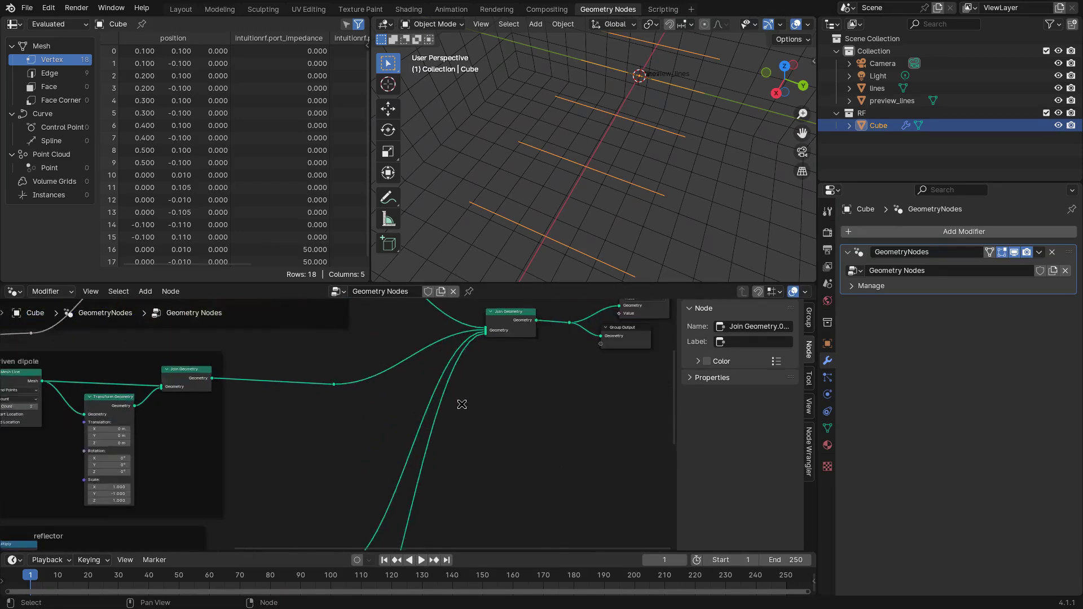
key(shift+a)
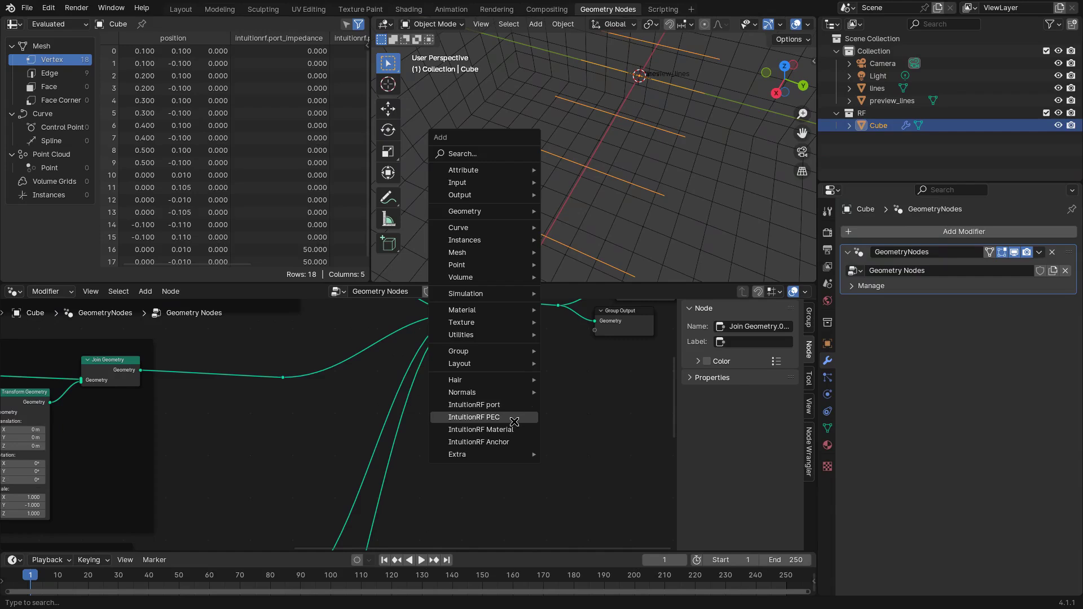
click(509, 418)
click(287, 415)
scroll(297, 423, up, 2)
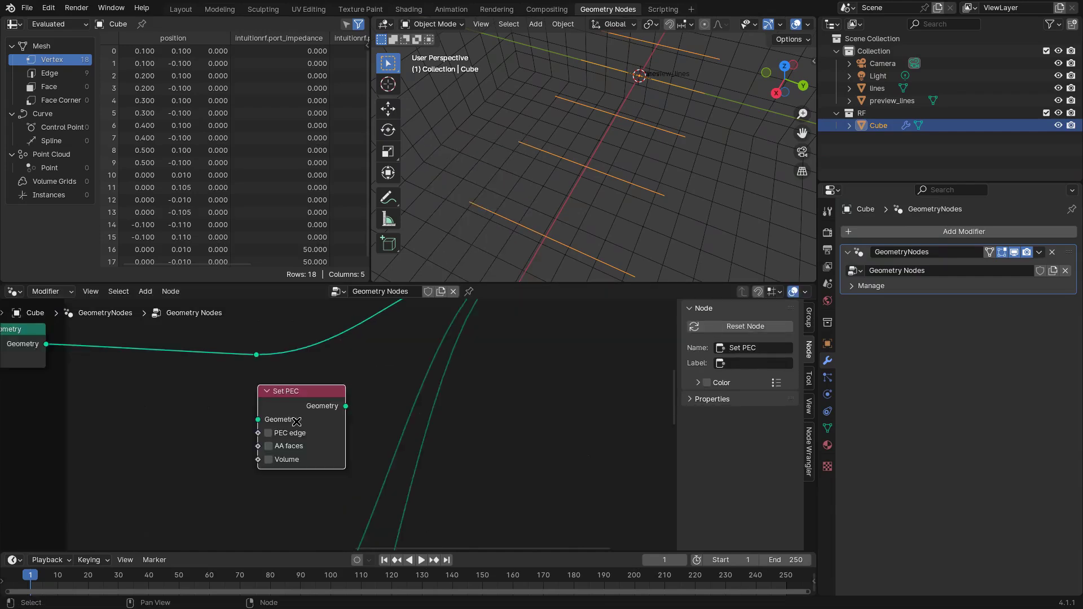
Enable the PEC edge option on the Set PEC node.
middle_drag(297, 422, 391, 396)
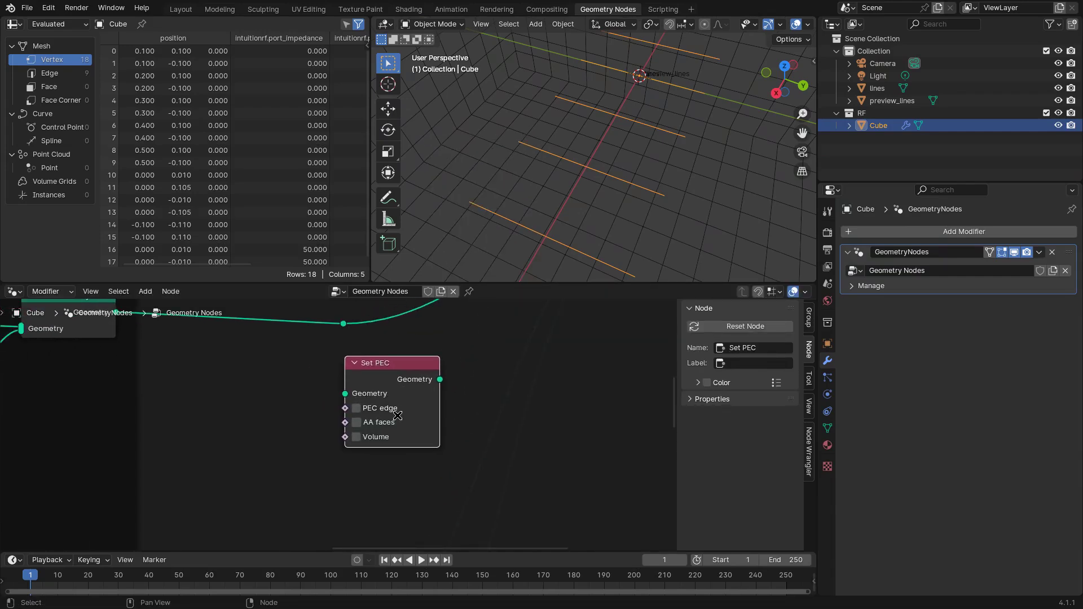
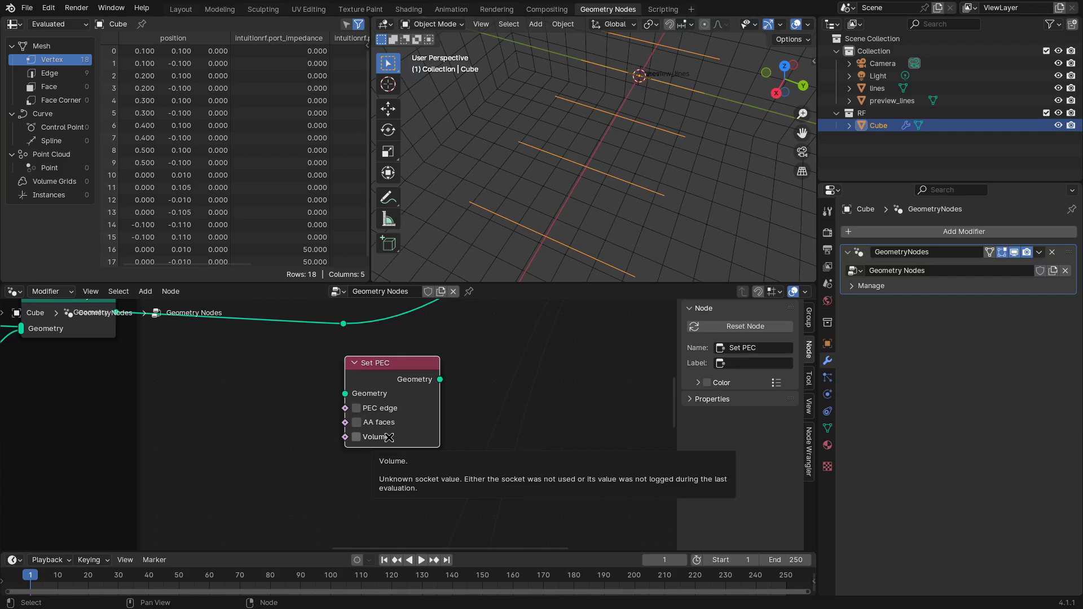
middle_drag(604, 118, 610, 169)
scroll(411, 399, up, 1)
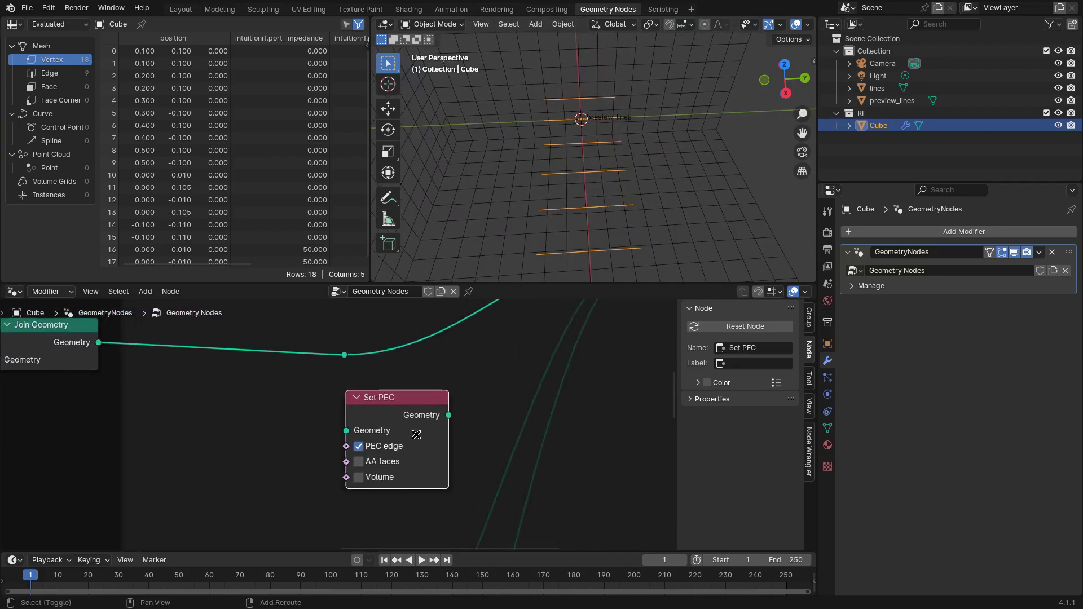
scroll(451, 433, down, 2)
scroll(373, 520, down, 3)
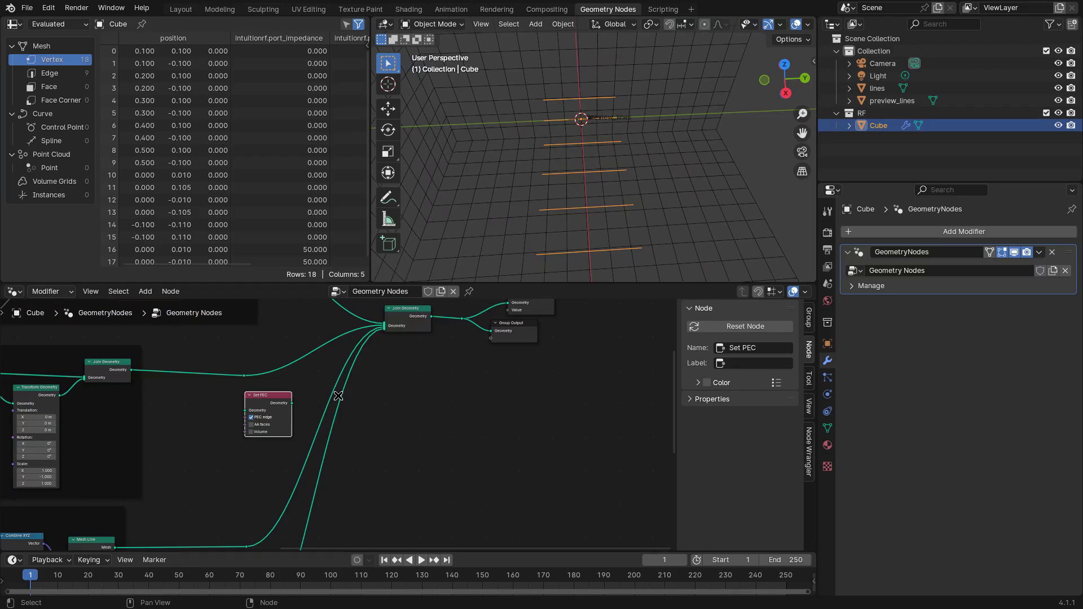
Add a reroute on the port branch's link near the final Join Geometry, and shift the Viewer and Group Output nodes right.
shift+right_drag(339, 396, 365, 409)
click(405, 318)
middle_drag(521, 359, 432, 408)
drag(431, 408, 362, 319)
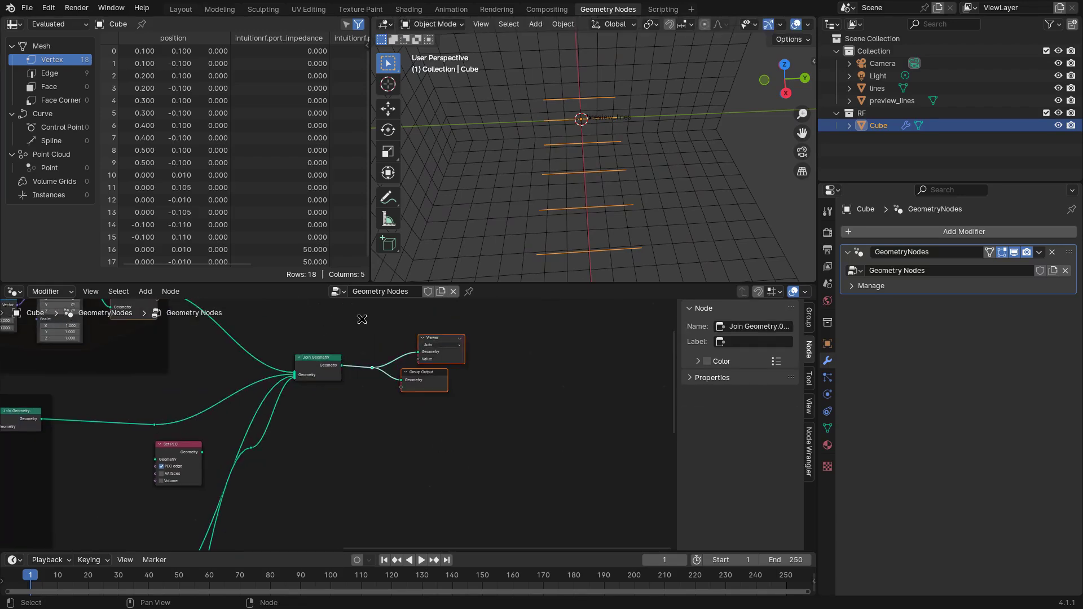
key(g)
click(452, 318)
Duplicate the final Join Geometry node onto its output link and connect the port branch's reroute to the copy.
click(321, 359)
key(shift+d)
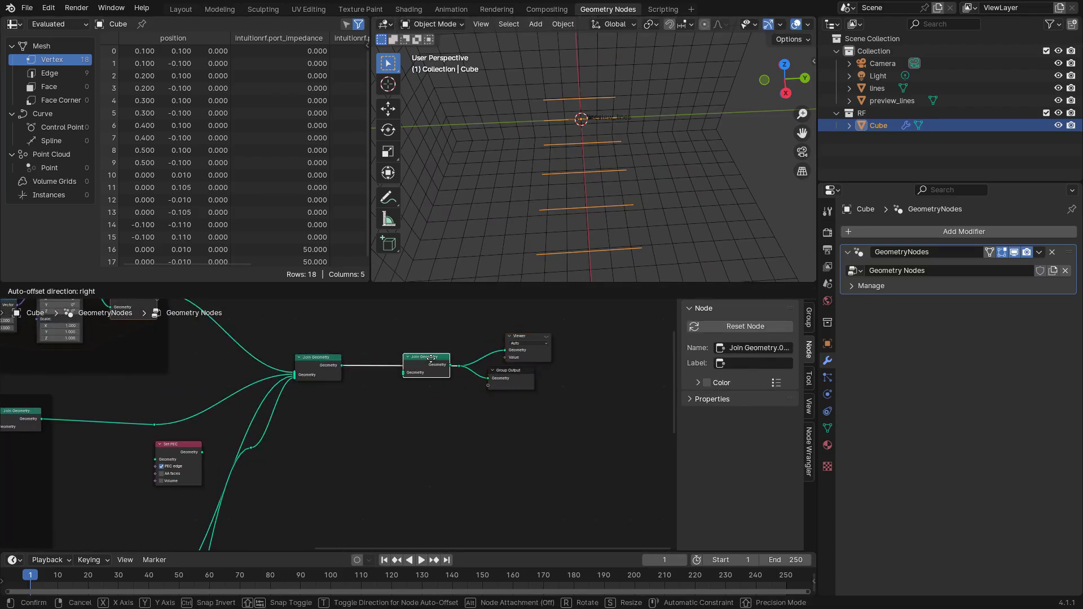
click(431, 359)
scroll(305, 454, up, 2)
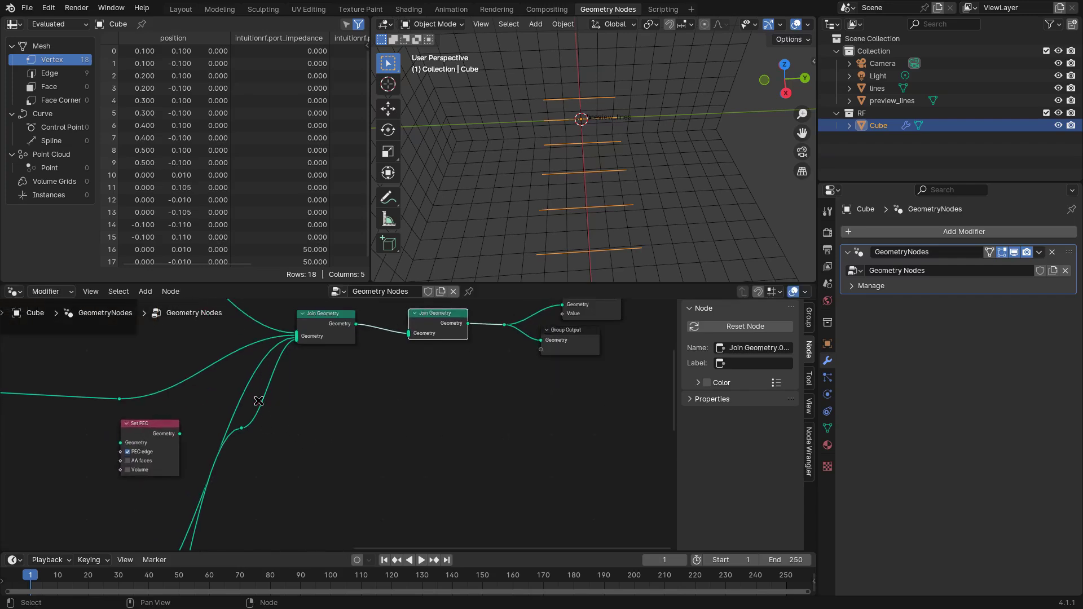
drag(242, 428, 409, 335)
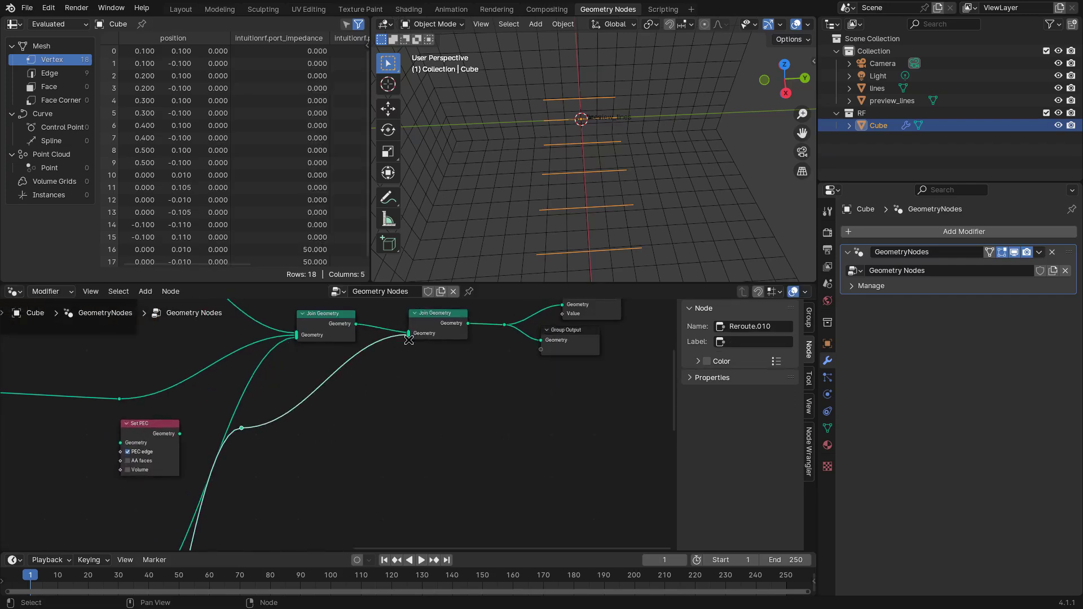
Move the port branch's new reroute down and right until it sits level with the Set Port node's output.
drag(245, 430, 373, 493)
scroll(374, 492, down, 1)
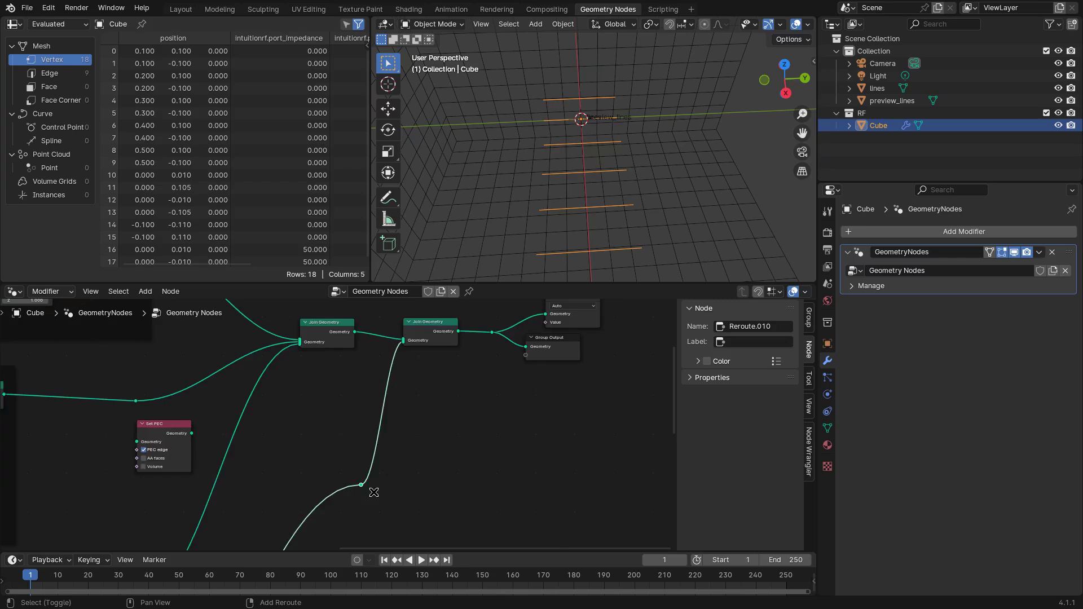
scroll(373, 493, down, 1)
middle_drag(396, 469, 431, 369)
middle_drag(272, 374, 299, 396)
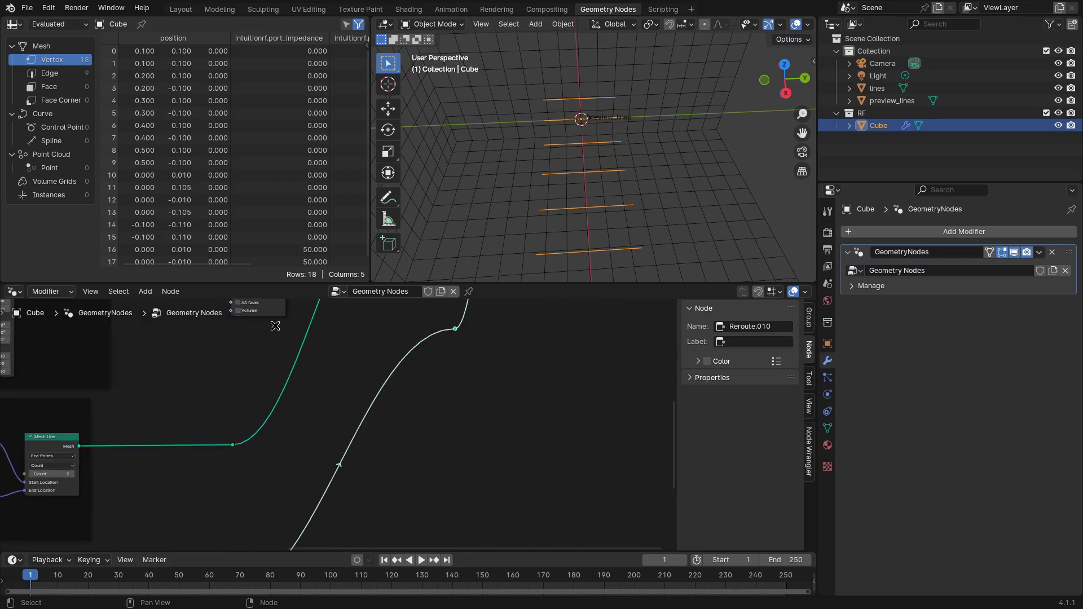
scroll(299, 397, up, 2)
scroll(299, 397, down, 2)
middle_drag(375, 443, 416, 355)
scroll(379, 421, down, 2)
mouse_move(363, 465)
middle_down()
mouse_move(363, 450)
mouse_move(350, 449)
middle_up()
middle_drag(431, 368, 416, 390)
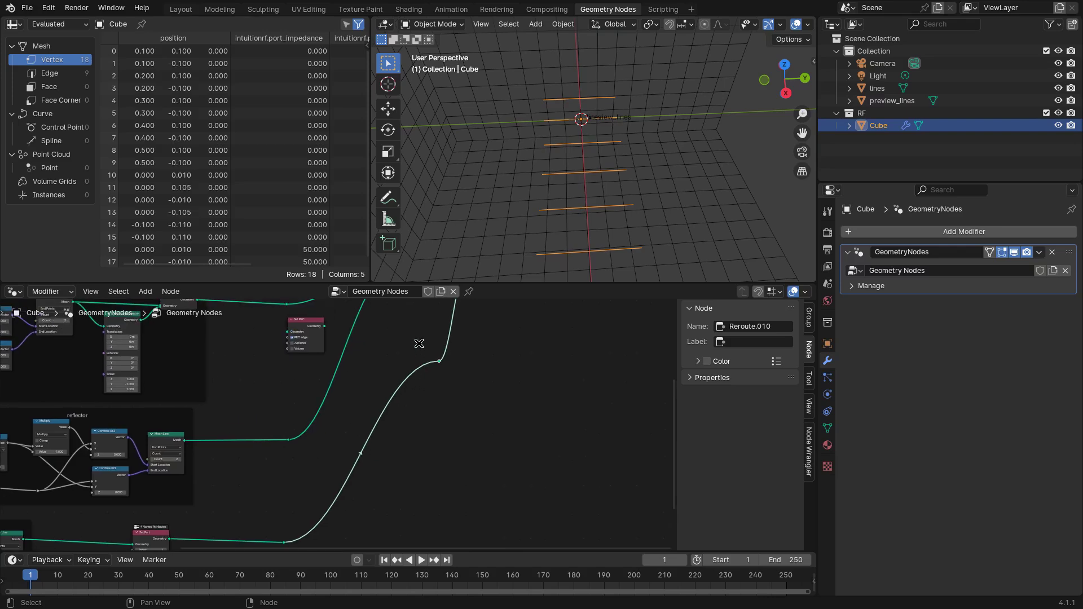
drag(420, 344, 480, 455)
key(g)
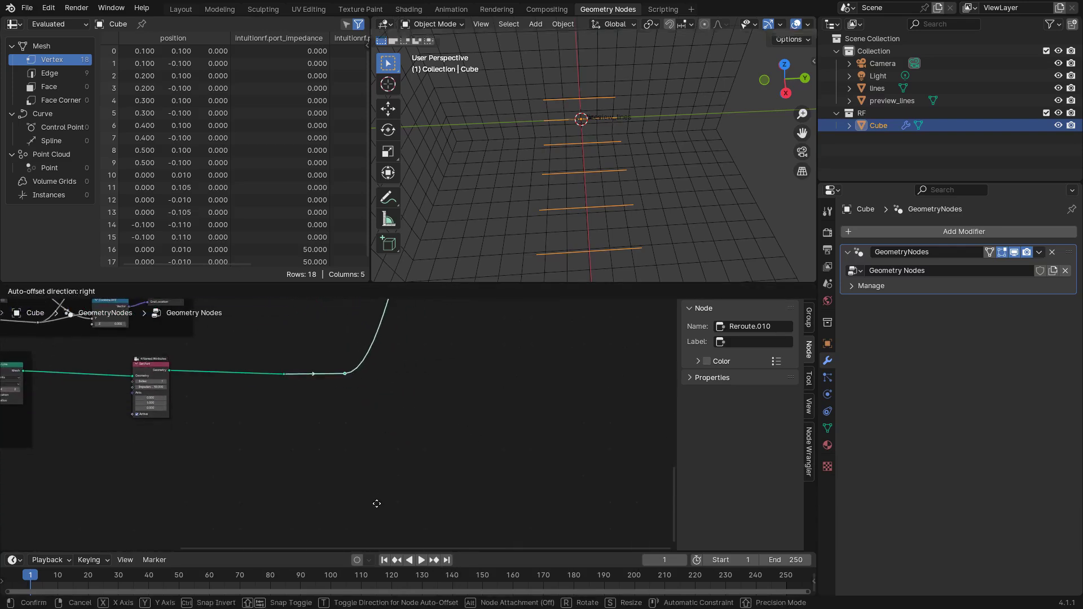
click(375, 501)
Dissolve the redundant reroute just after the Set Port node, keeping its link connected.
middle_drag(374, 500, 359, 393)
drag(269, 354, 307, 389)
key(ctrl+x)
scroll(367, 370, down, 2)
middle_drag(367, 370, 337, 327)
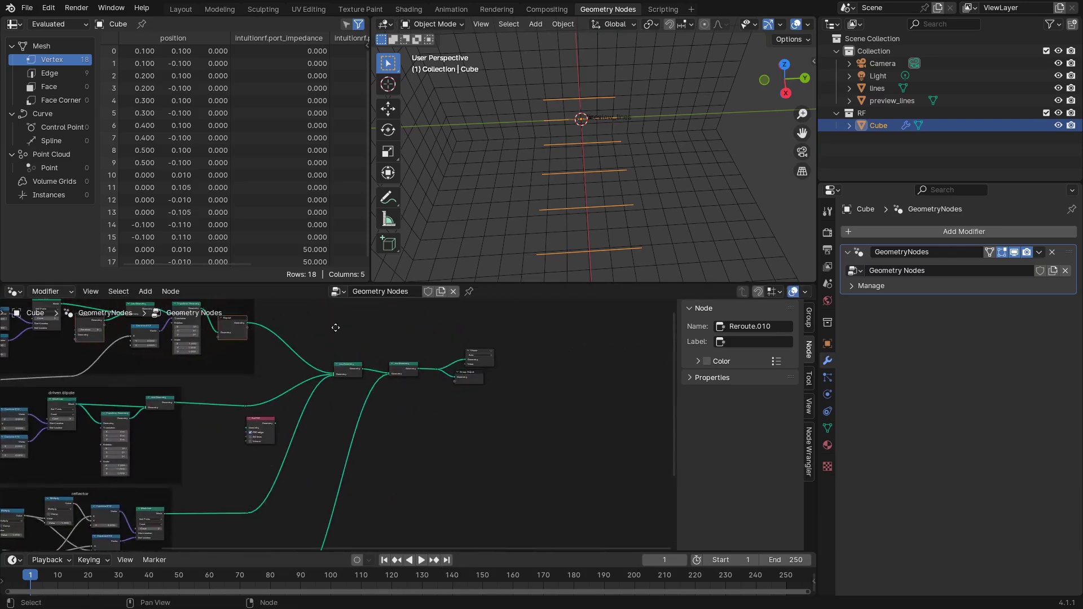
Shift the second Join Geometry, Viewer and Group Output nodes right to make room between the two Join Geometry nodes.
scroll(338, 389, up, 4)
middle_drag(381, 401, 382, 413)
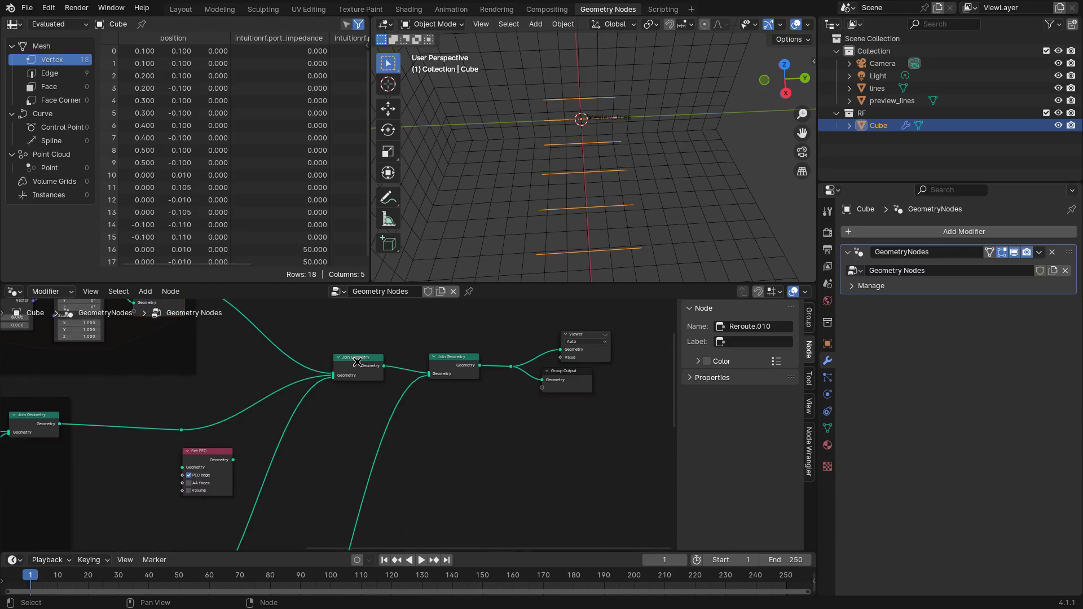
middle_drag(342, 378, 350, 377)
drag(642, 429, 430, 320)
key(g)
click(528, 318)
Insert the Set PEC node on the link between the two Join Geometry nodes.
drag(244, 449, 480, 310)
scroll(474, 315, up, 2)
middle_drag(407, 421, 338, 491)
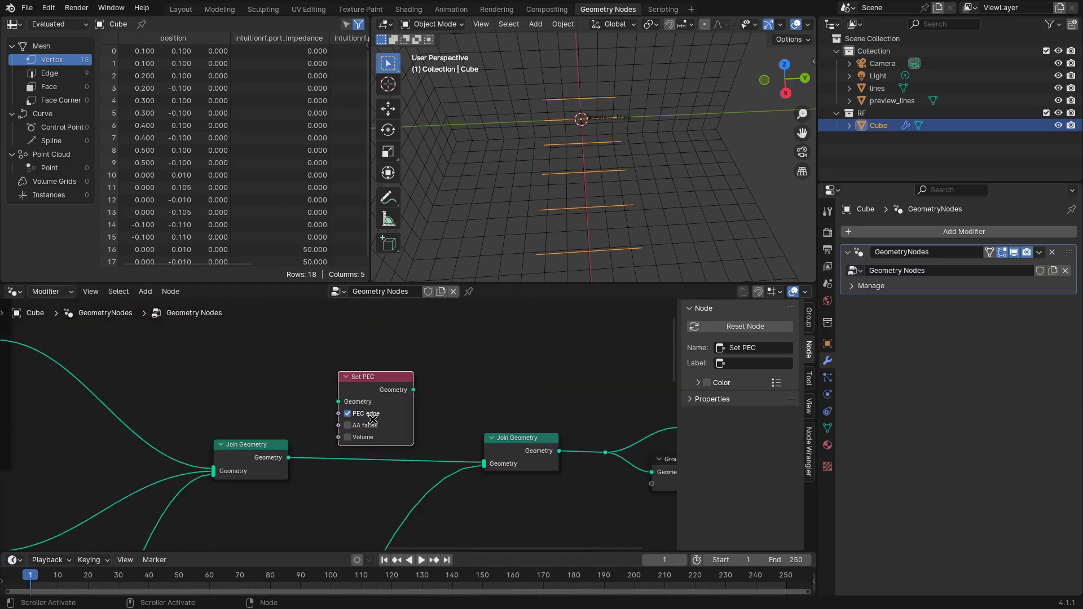
drag(380, 398, 372, 438)
middle_drag(373, 437, 403, 392)
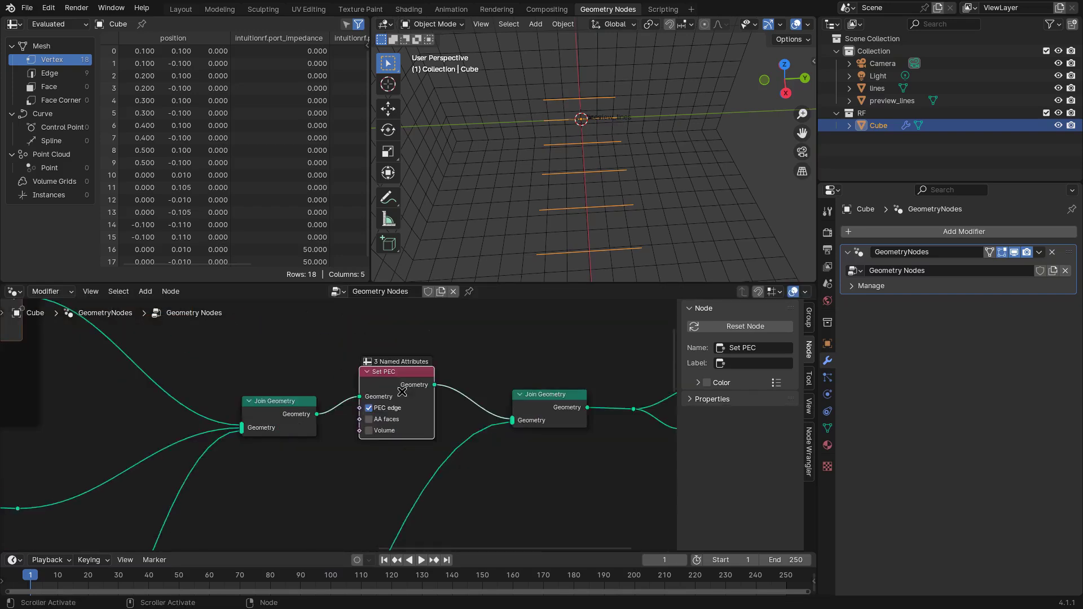
scroll(403, 392, up, 1)
drag(417, 383, 411, 390)
Save the antenna file and view the elements from another angle.
mouse_move(589, 168)
middle_down()
mouse_move(634, 164)
mouse_move(573, 161)
mouse_move(597, 186)
middle_up()
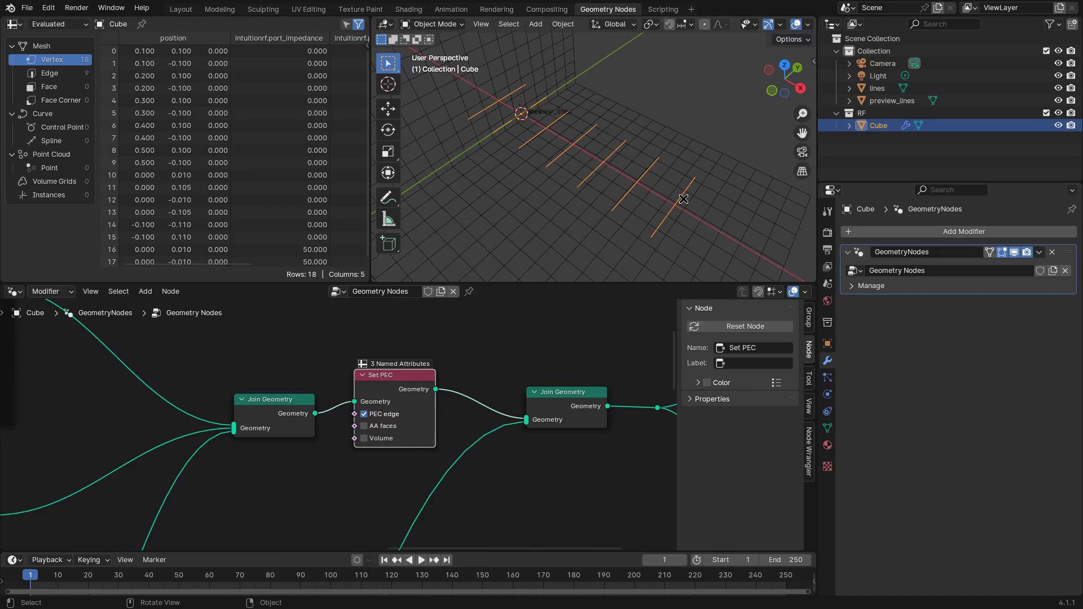
key(ctrl+s)
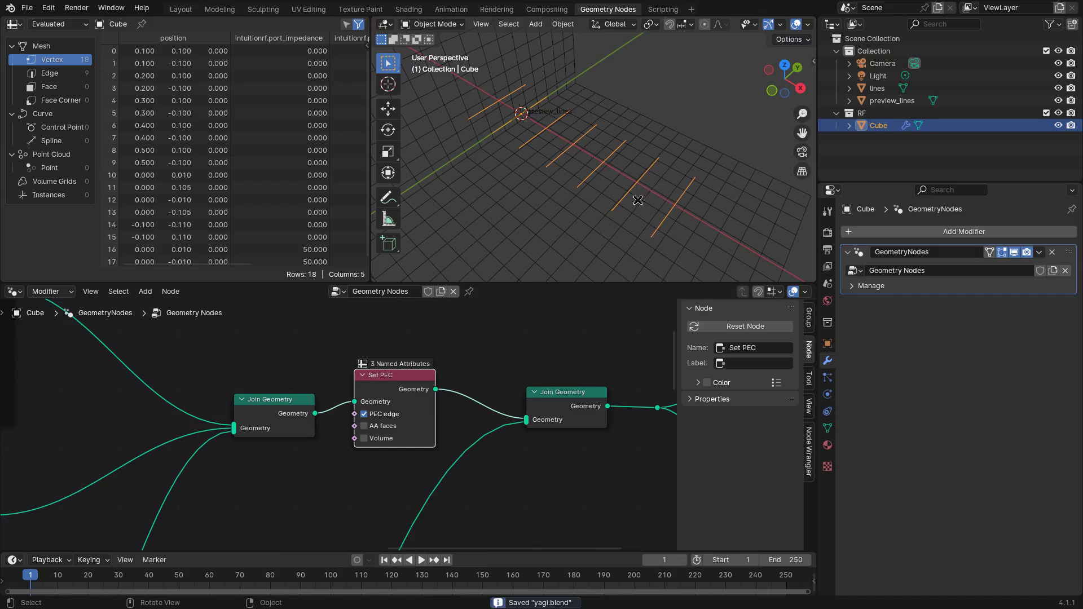
scroll(638, 200, down, 1)
middle_drag(654, 180, 610, 165)
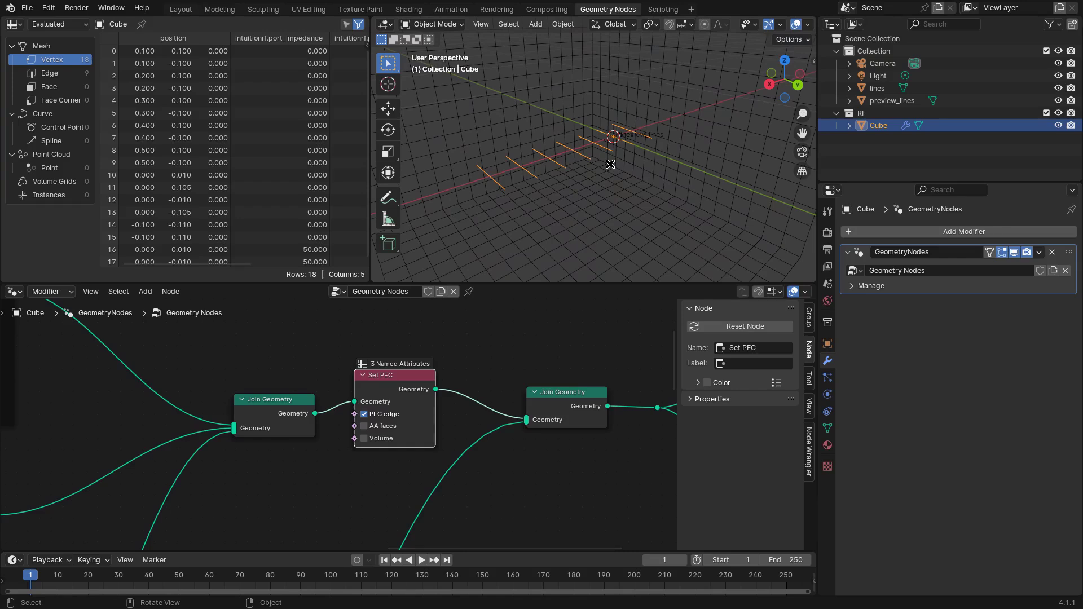
Add an IntuitionRF Anchor node just above the second Join Geometry node.
click(515, 353)
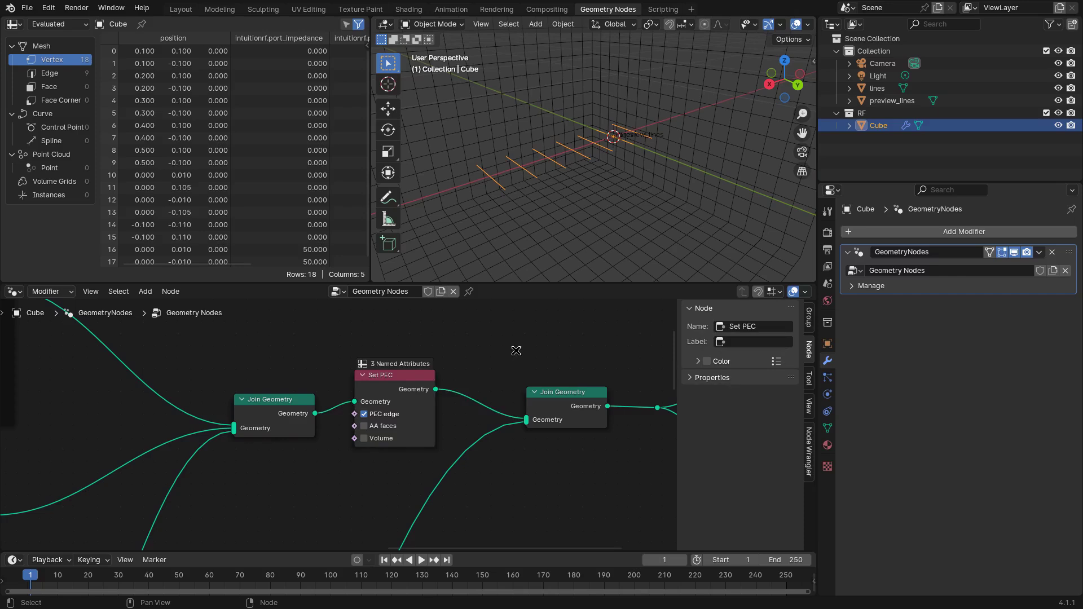
scroll(513, 323, down, 1)
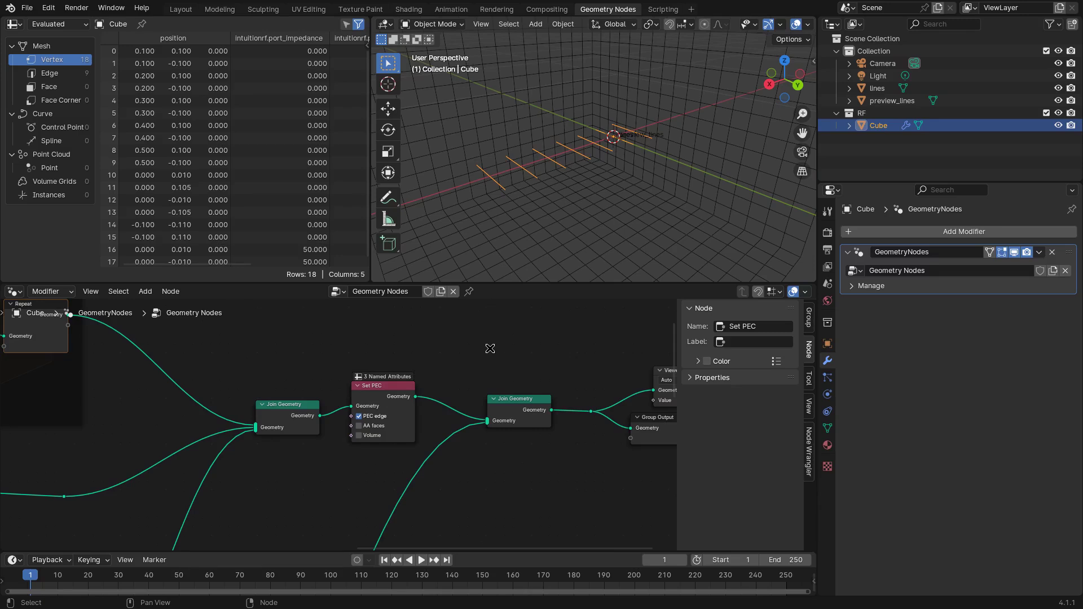
key(shift+a)
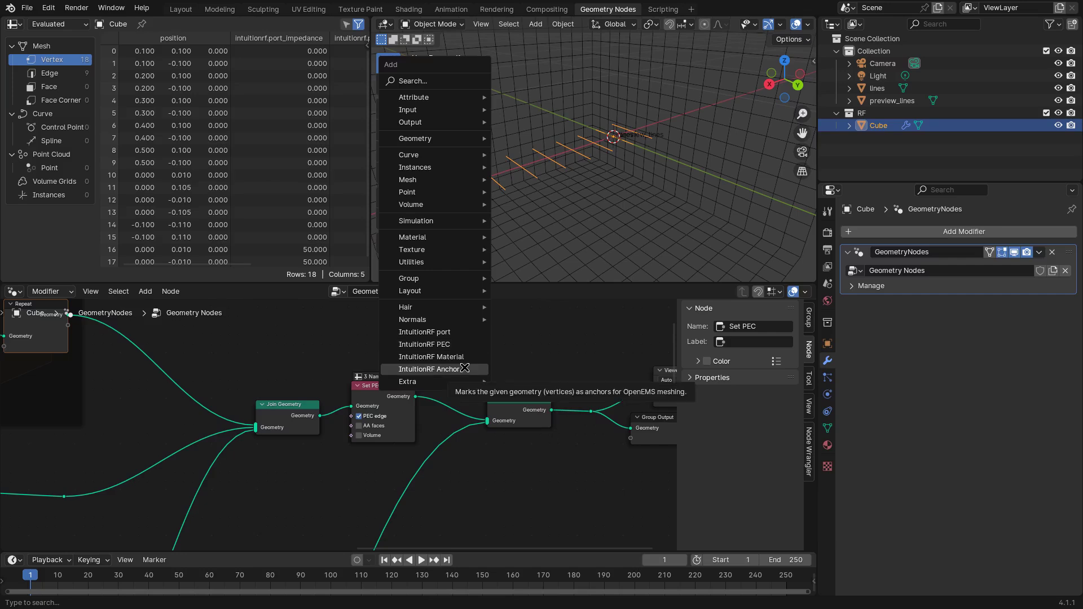
click(465, 368)
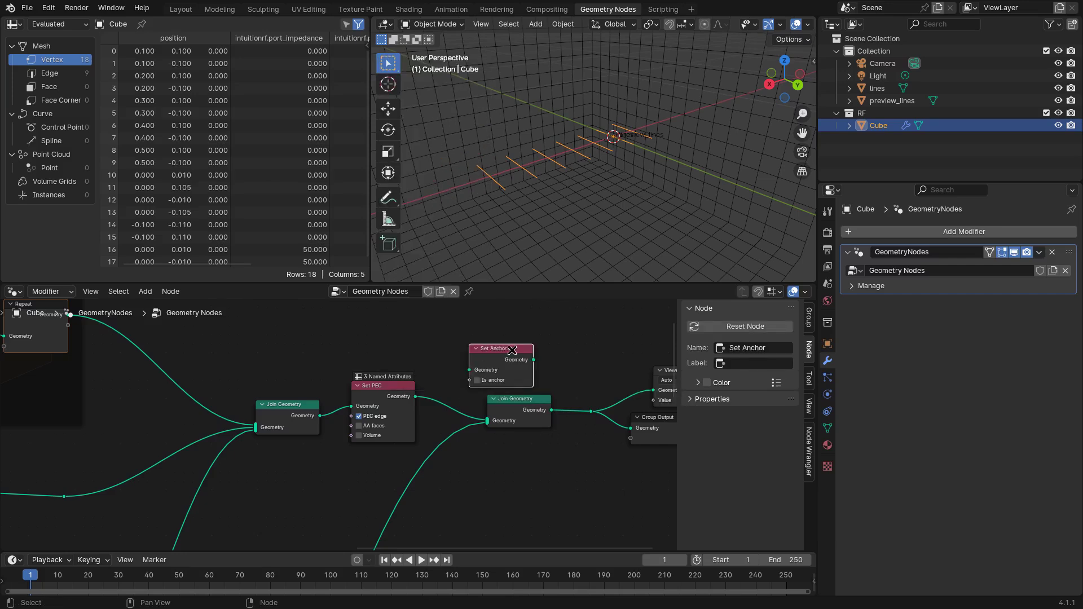
Shift the Viewer and Group Output nodes with their reroute right, leaving space after the second Join Geometry node.
middle_drag(512, 350, 325, 346)
drag(579, 478, 377, 333)
key(g)
click(536, 336)
Insert the Set Anchor node after the second Join Geometry node with Is anchor enabled, and save the file.
click(310, 346)
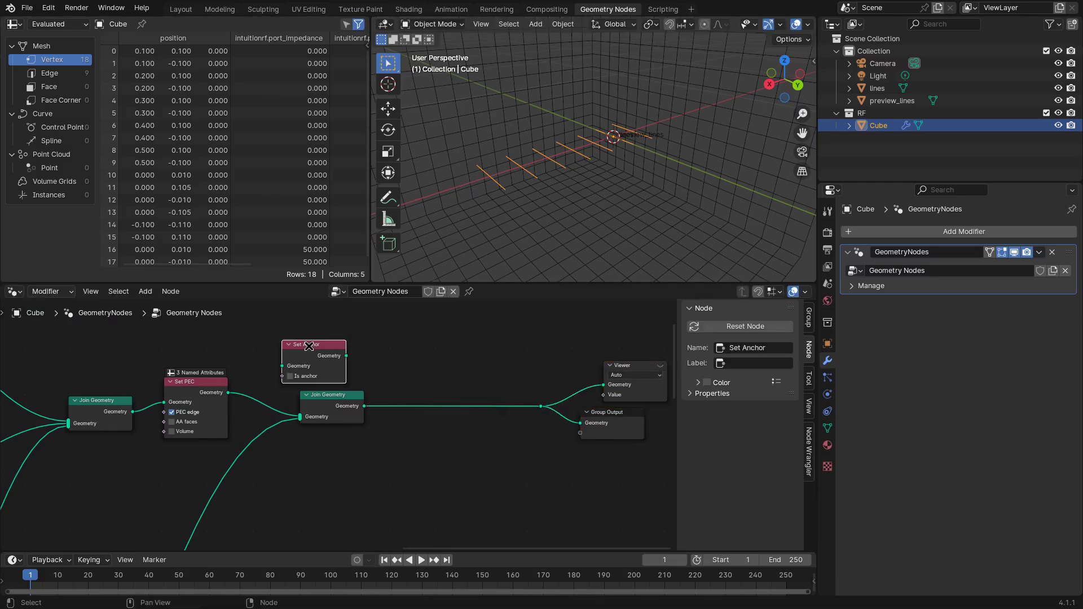
middle_drag(127, 400, 133, 384)
middle_drag(214, 419, 293, 409)
middle_drag(436, 375, 400, 391)
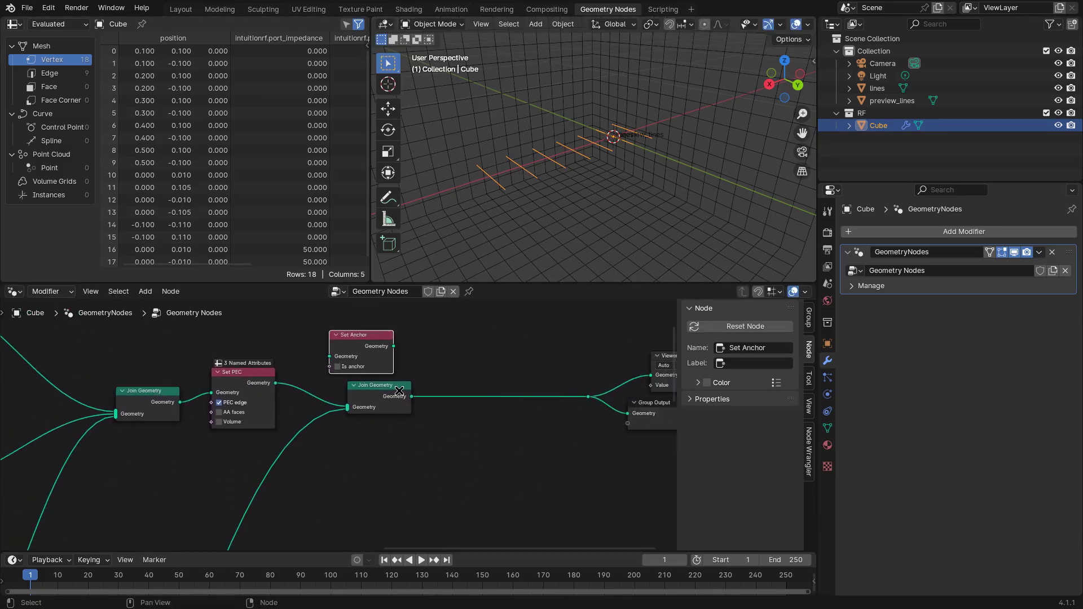
scroll(595, 184, up, 2)
middle_drag(639, 159, 609, 138)
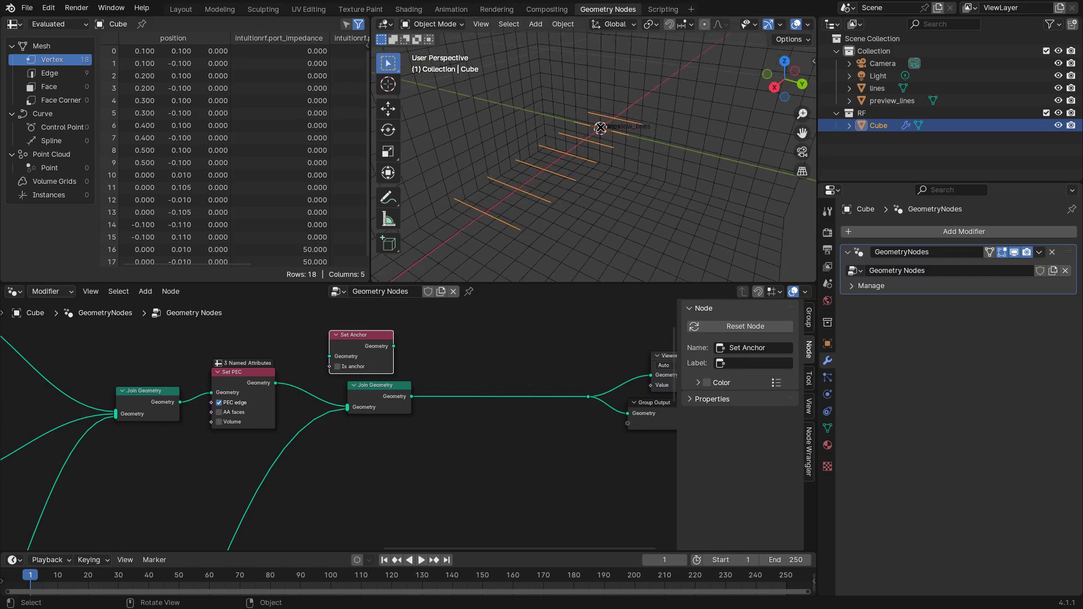
drag(365, 340, 484, 385)
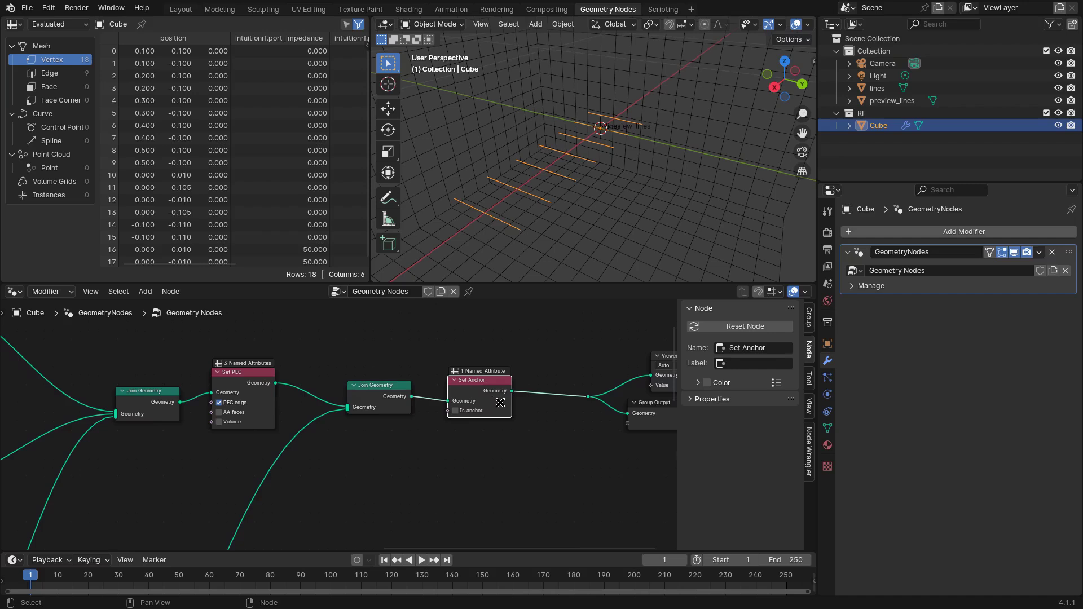
scroll(500, 402, up, 2)
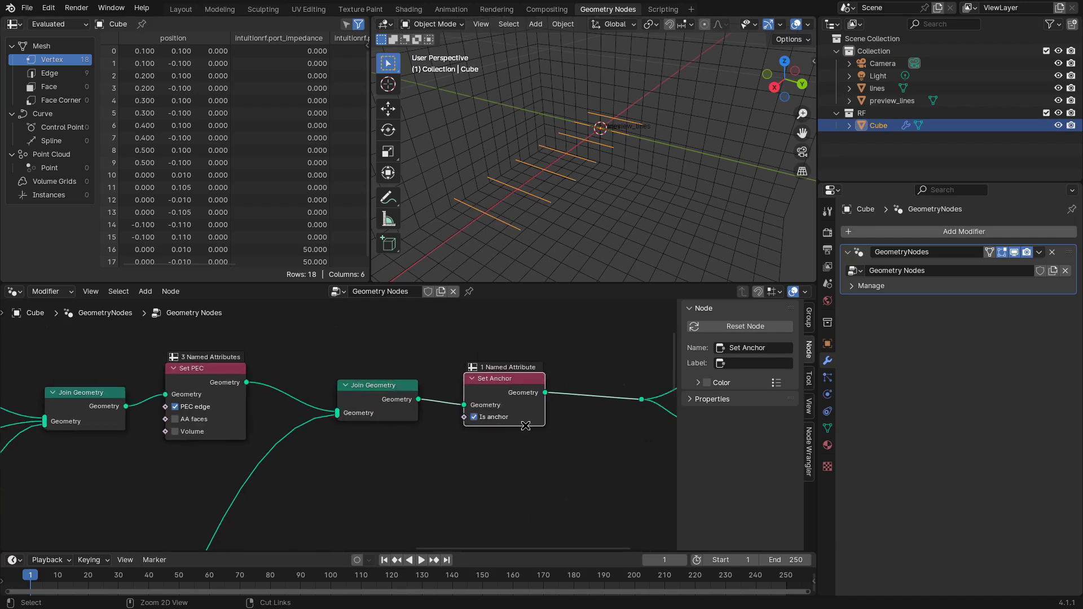
key(ctrl+s)
Turn off Smooth mesh lines in the scene's IntuitionRF settings and refresh the meshing lines preview.
click(830, 282)
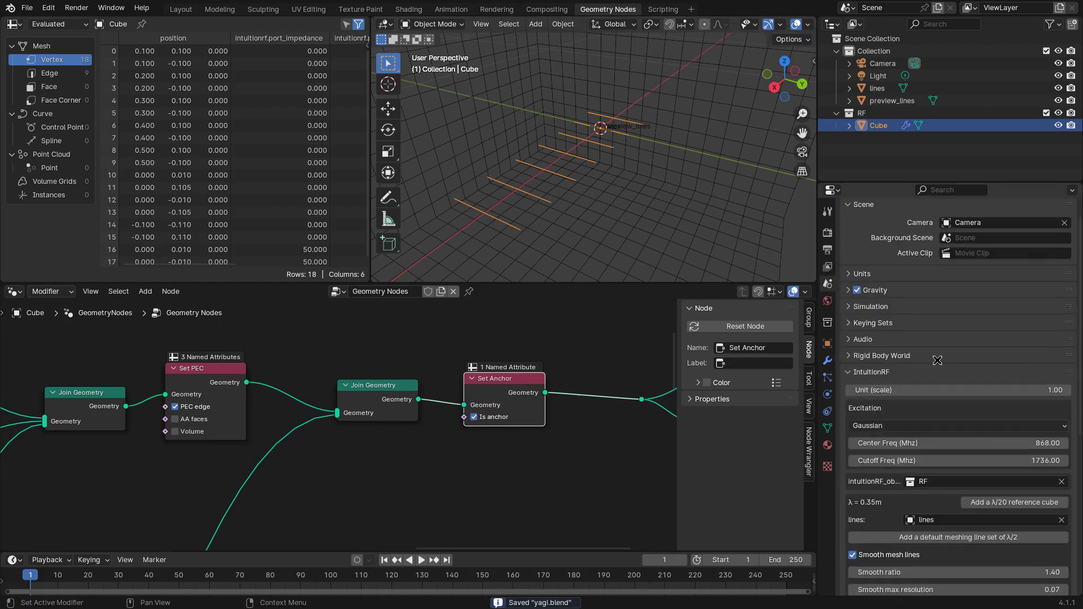
scroll(937, 360, down, 5)
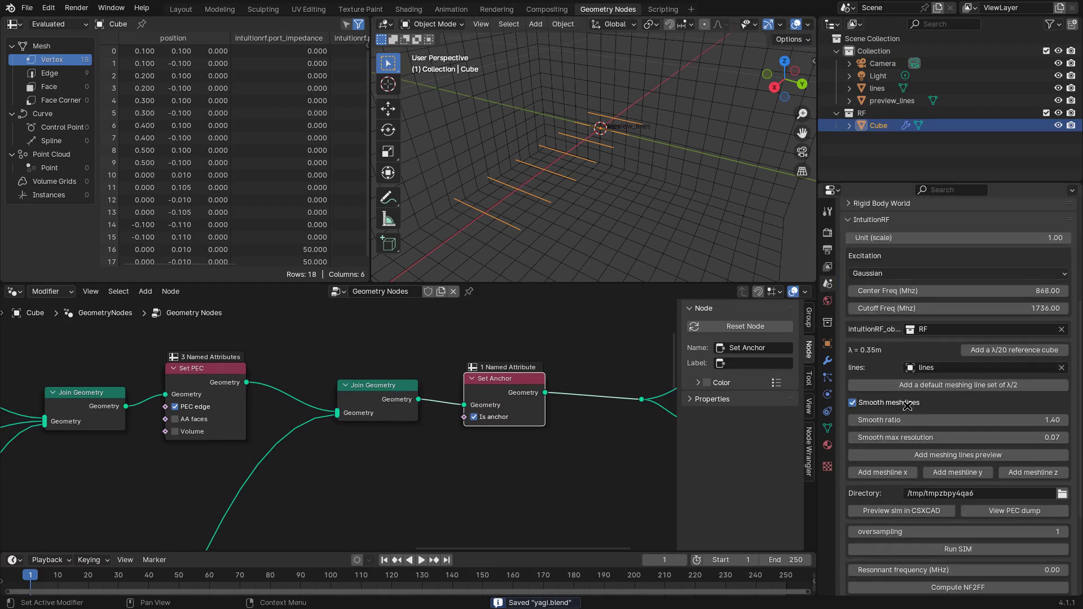
middle_drag(564, 214, 600, 153)
Examine from the top view how the meshing lines align with the ends and positions of the antenna elements.
scroll(601, 167, up, 4)
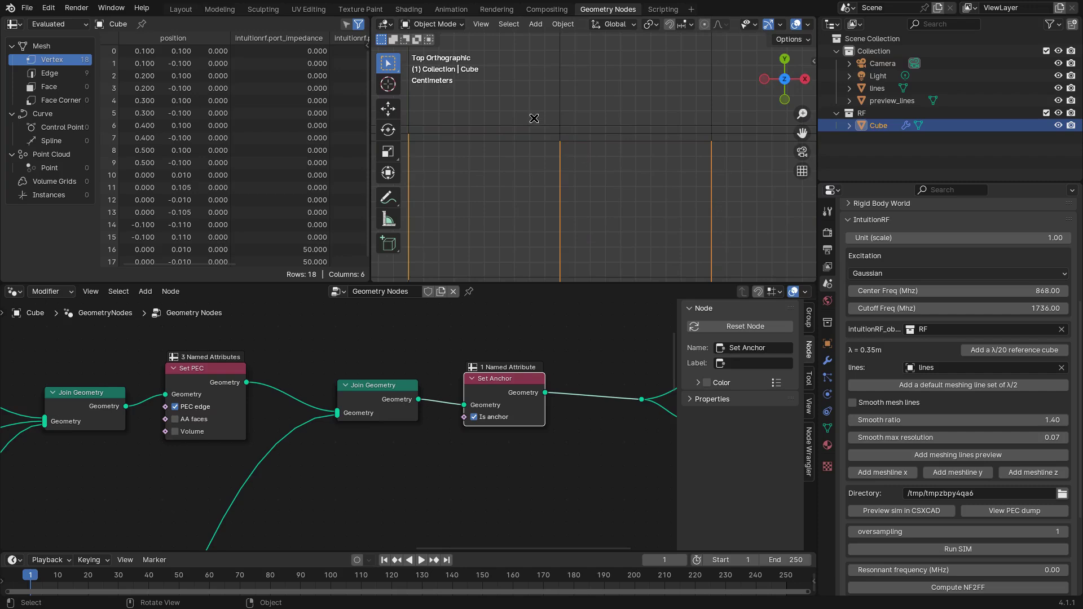
scroll(565, 140, down, 2)
scroll(566, 140, up, 2)
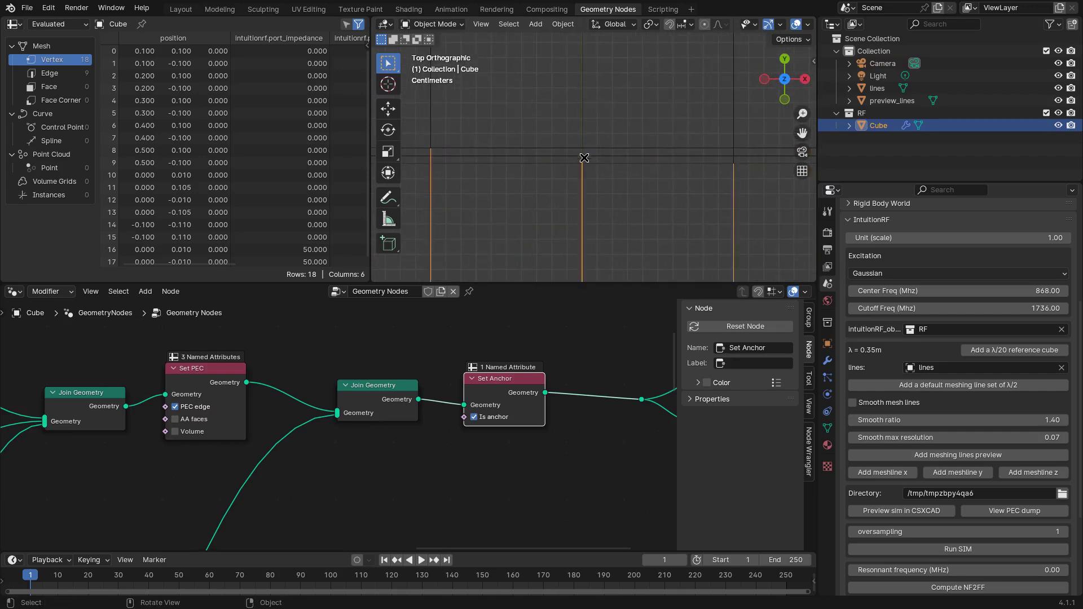
scroll(557, 179, down, 3)
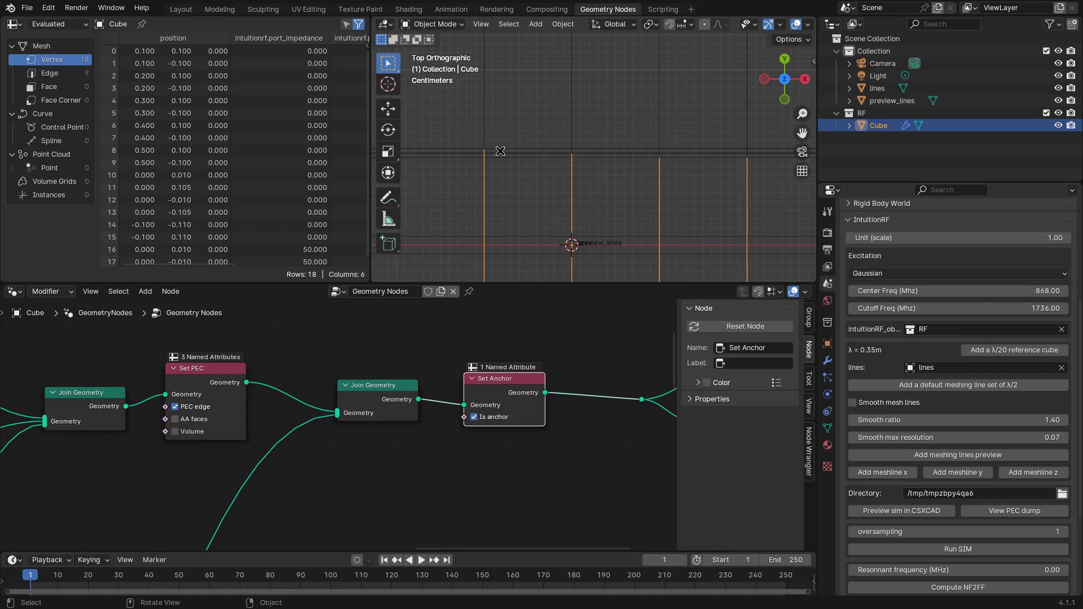
scroll(649, 181, down, 2)
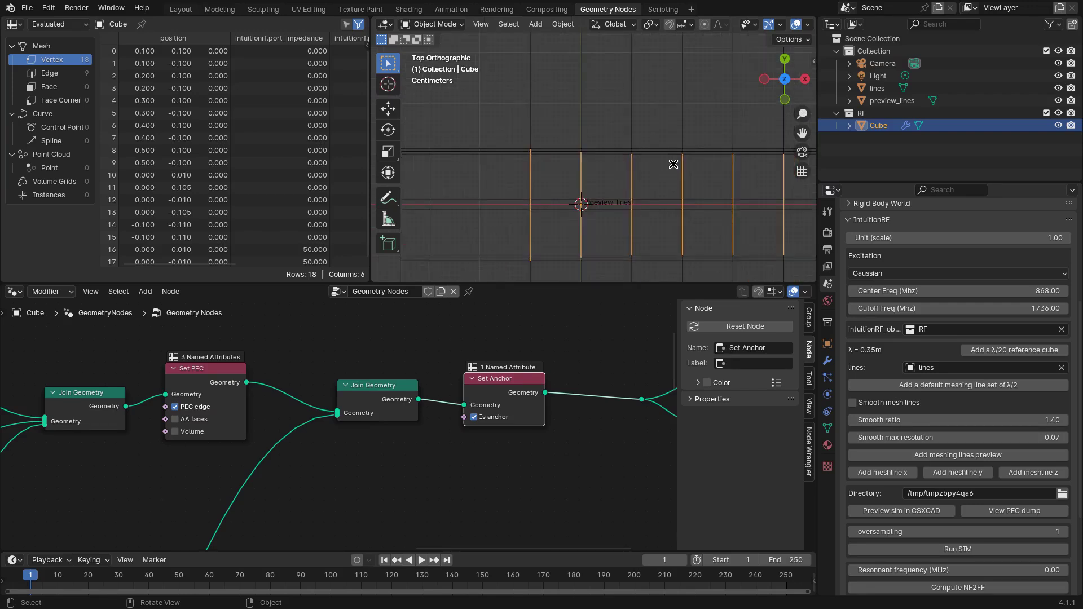
scroll(642, 191, down, 1)
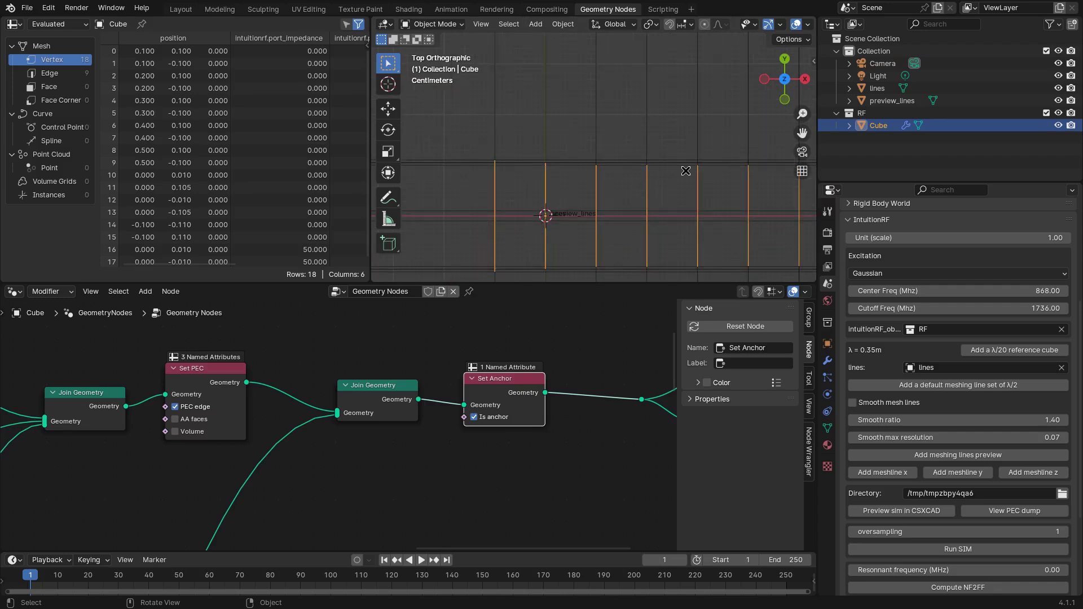
Turn Smooth mesh lines back on in the scene's IntuitionRF settings, refresh the meshing lines preview, and save the file.
scroll(685, 171, down, 2)
middle_drag(685, 170, 479, 144)
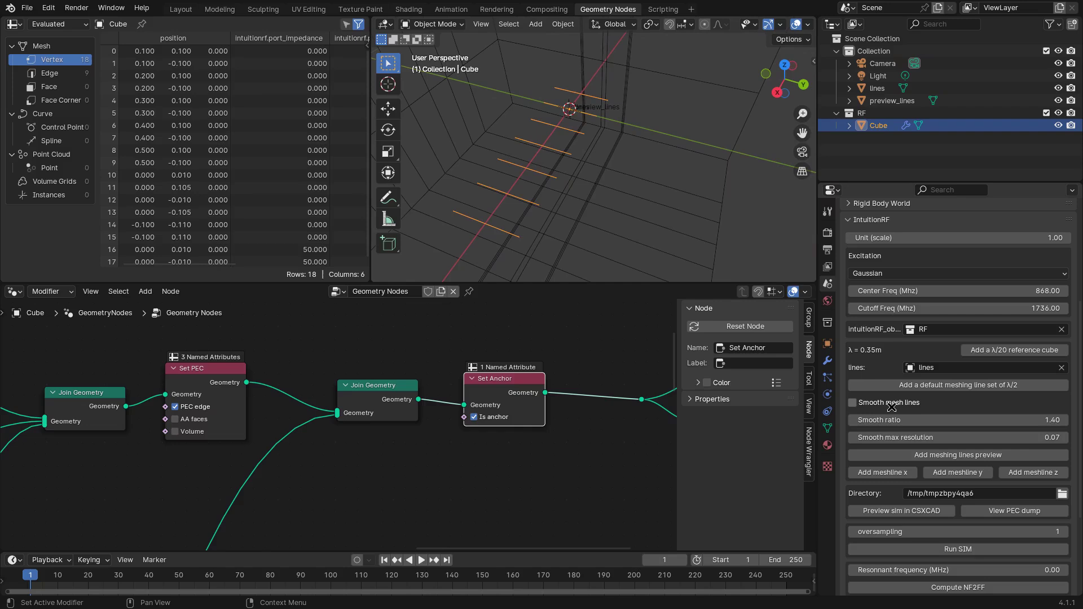
click(935, 455)
middle_drag(635, 208, 707, 179)
key(ctrl+s)
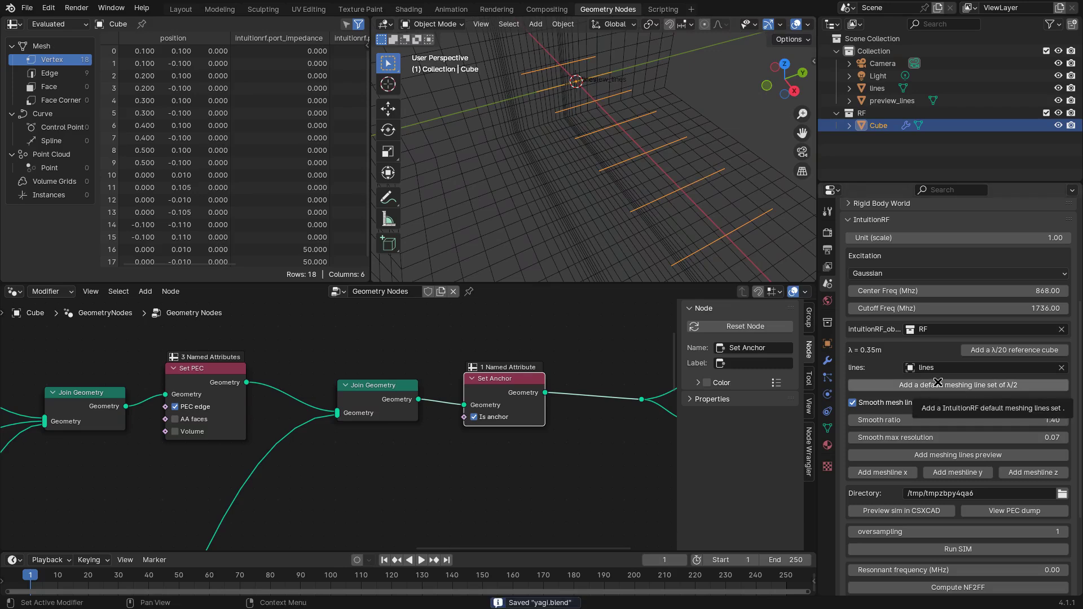
Preview the simulation in CSXCAD and inspect the antenna elements and port, toggling the visibility of Metal::Cube.edges.
click(922, 511)
drag(626, 415, 753, 375)
scroll(655, 433, up, 4)
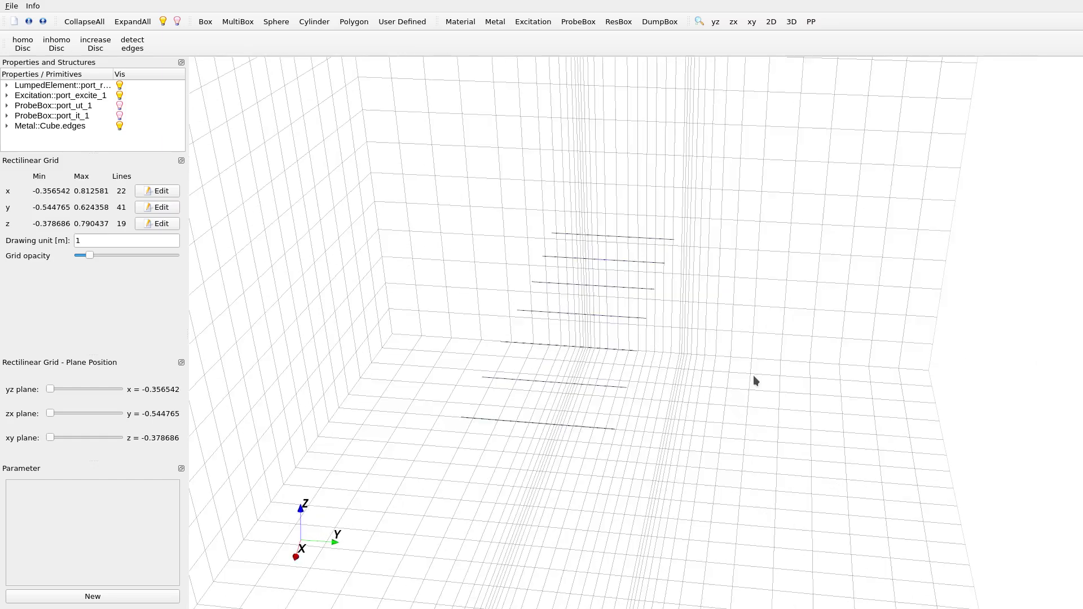
click(120, 126)
click(119, 127)
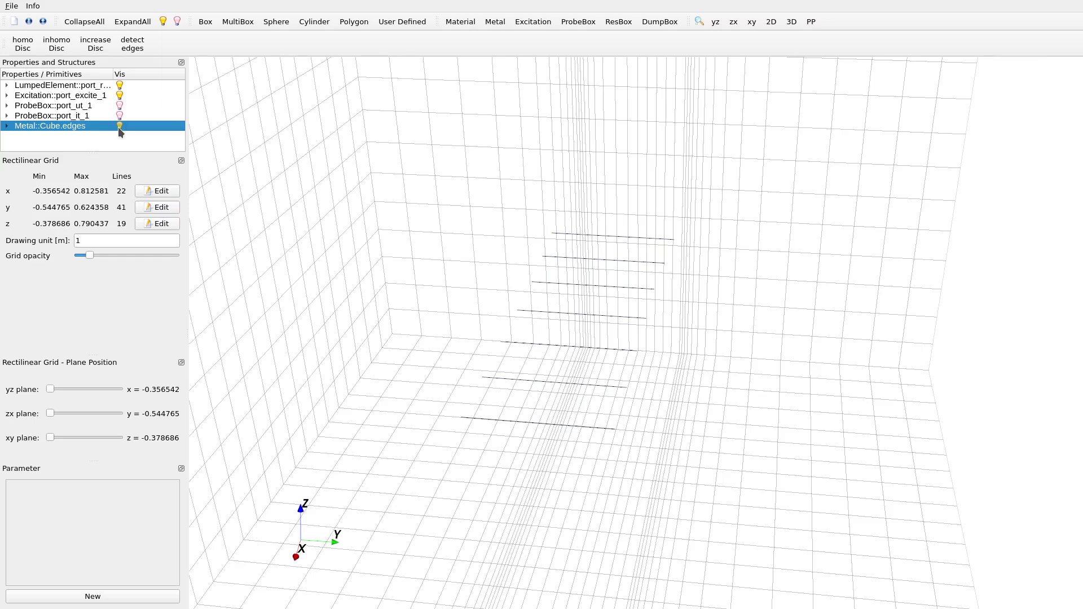
click(120, 126)
scroll(560, 176, up, 3)
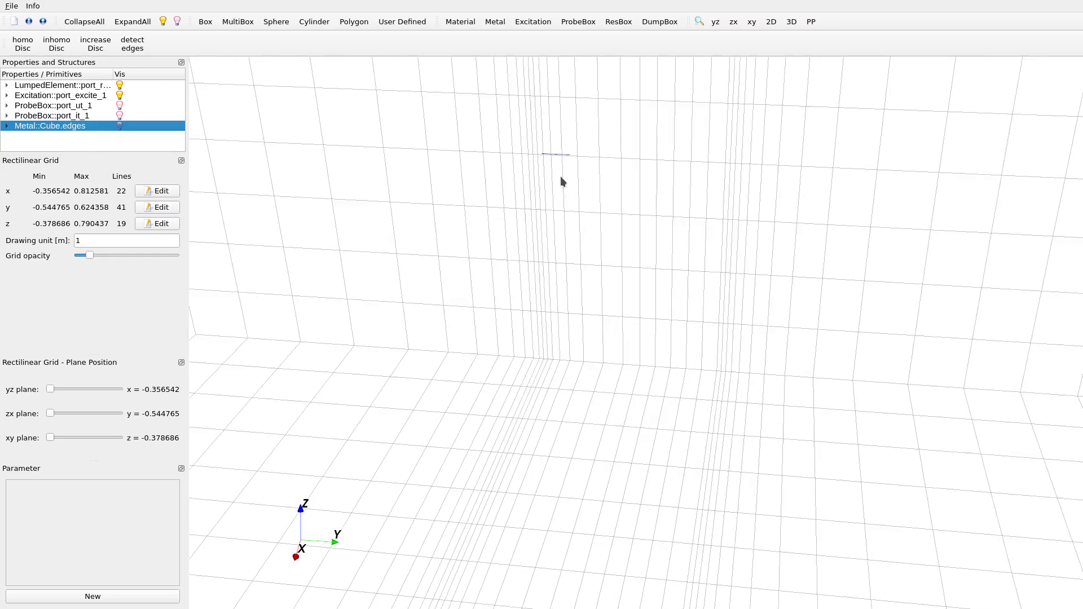
click(120, 126)
scroll(533, 249, down, 3)
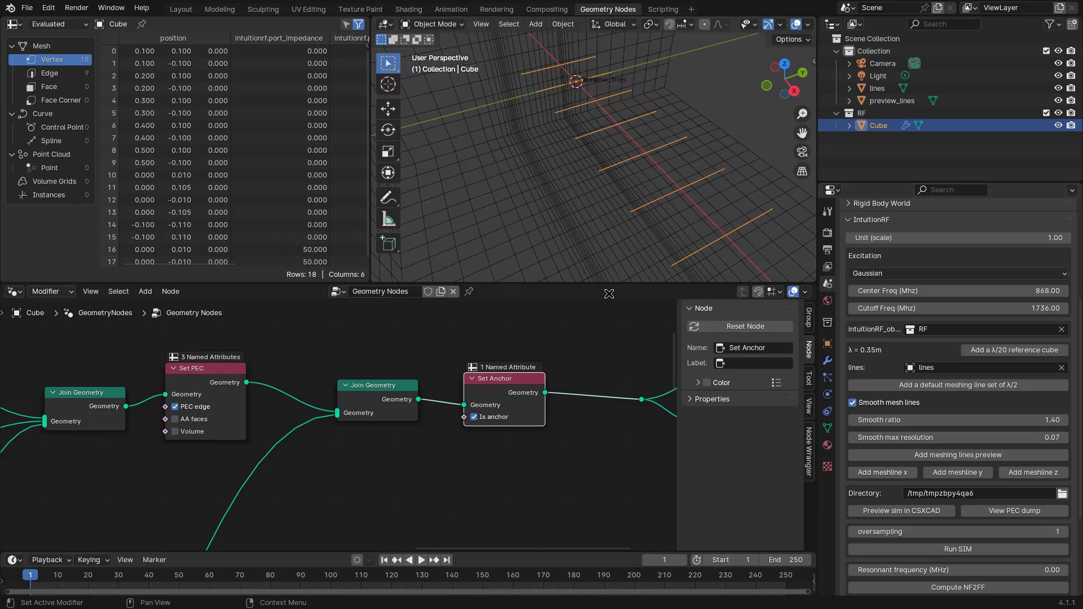
Save the file and rename the Cube object in the RF collection to antenna.
middle_drag(587, 169, 610, 186)
key(ctrl+s)
key(F2)
text(an)
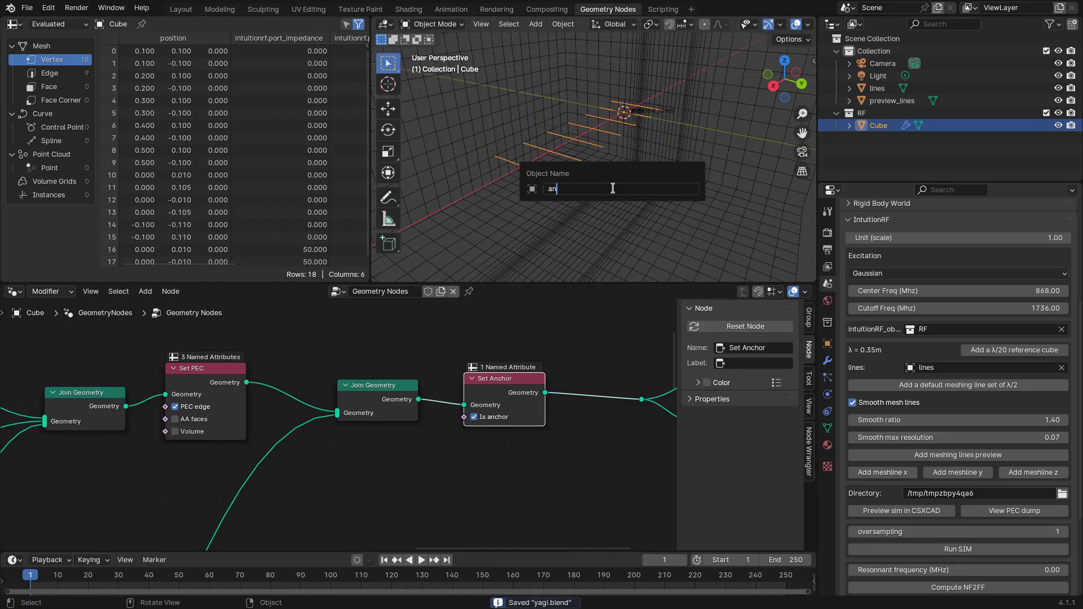
text(tenna)
key(Return)
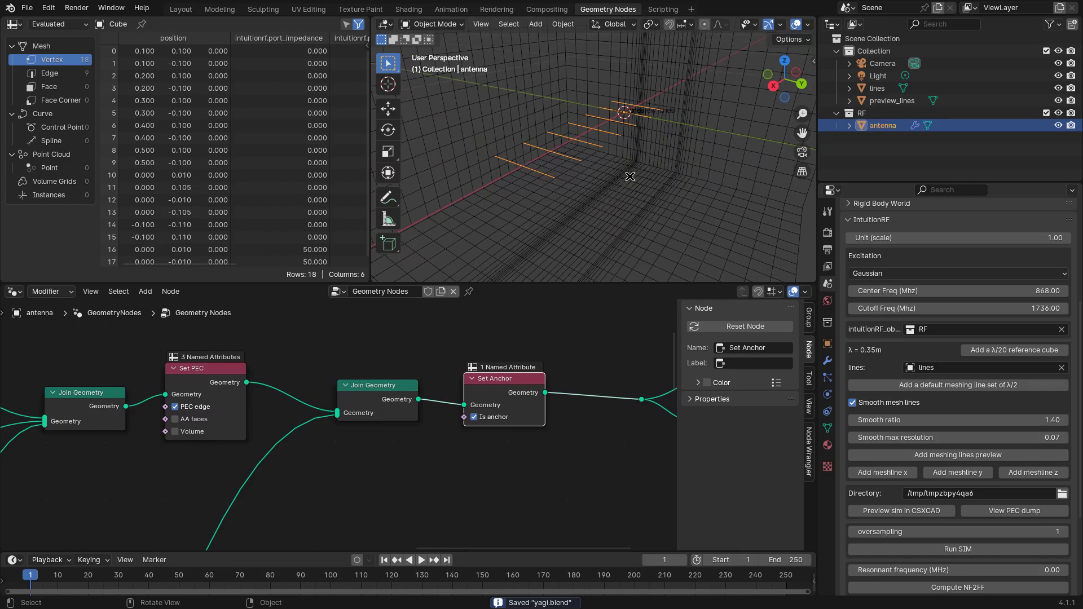
Create a folder named simdir inside the yagi project folder and assign it as the simulation directory.
click(1062, 493)
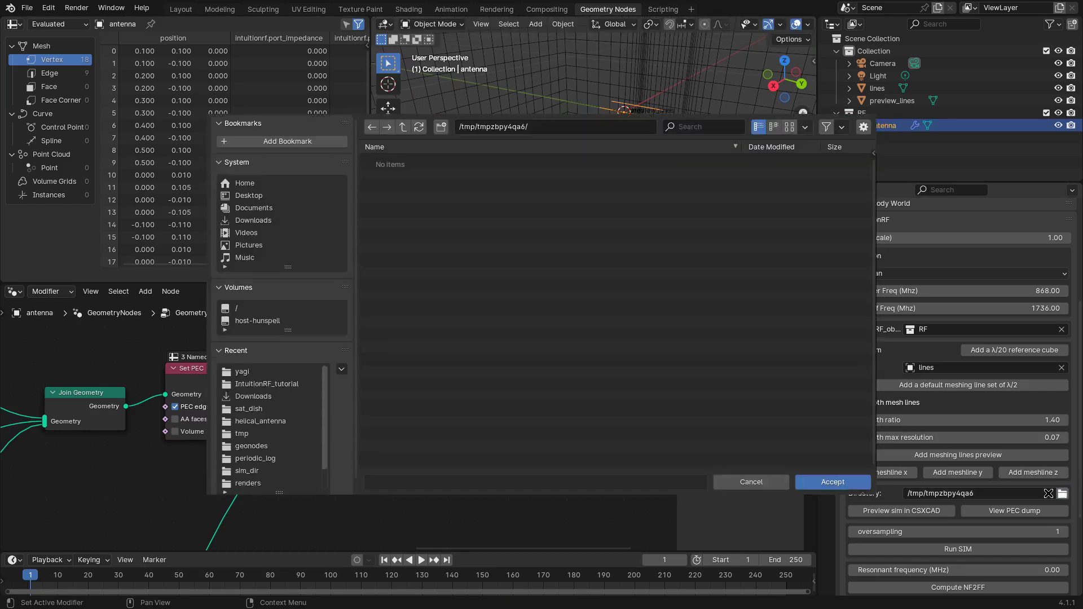
click(242, 372)
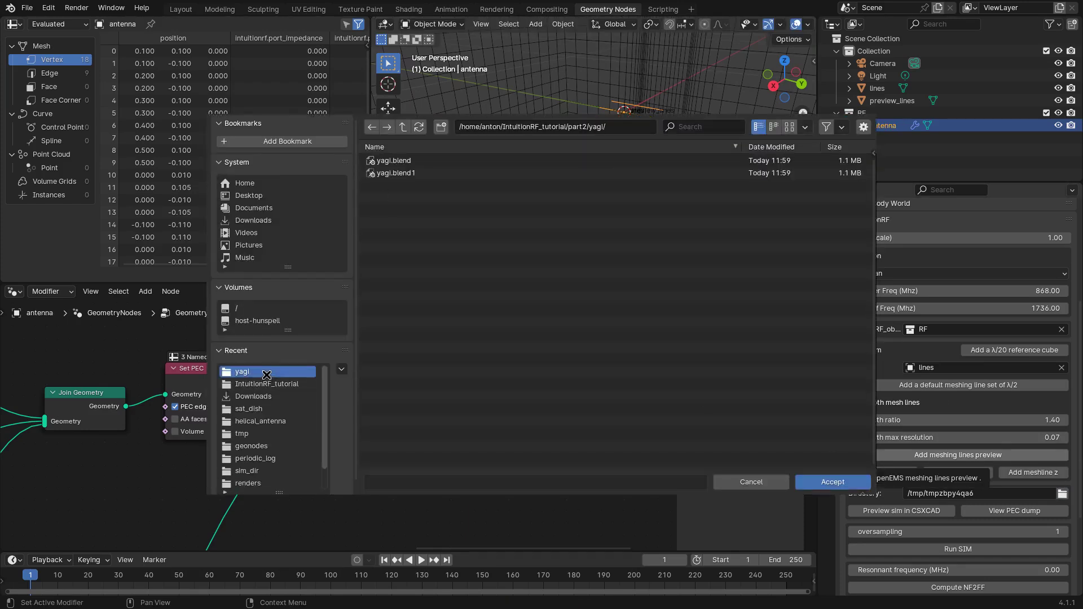
click(441, 126)
text(simdir)
key(Return)
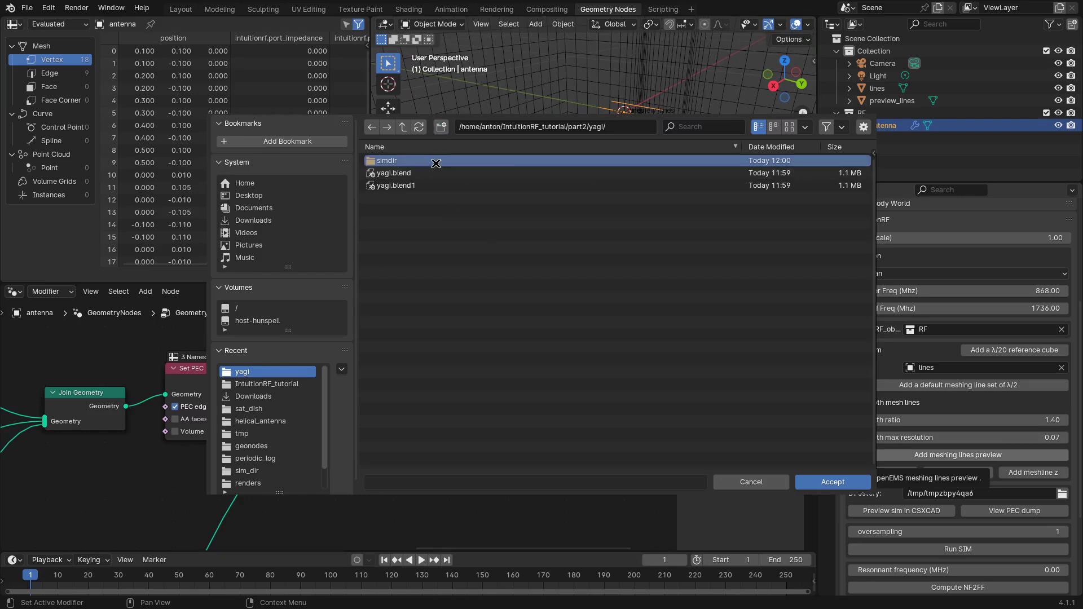
double_click(435, 163)
click(833, 482)
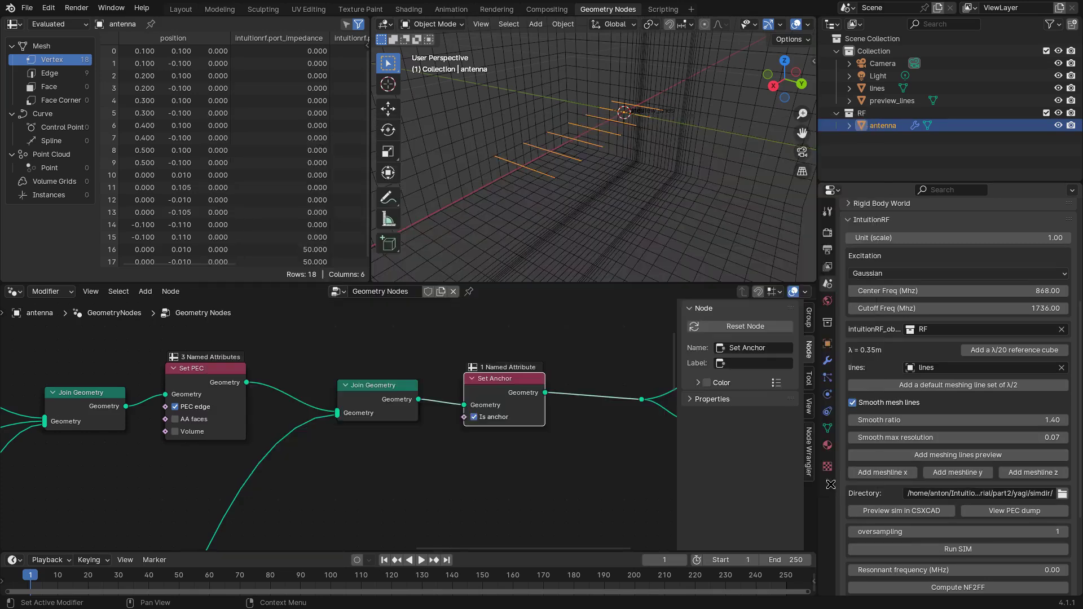
Run the IntuitionRF simulation of the antenna.
middle_drag(600, 157, 614, 183)
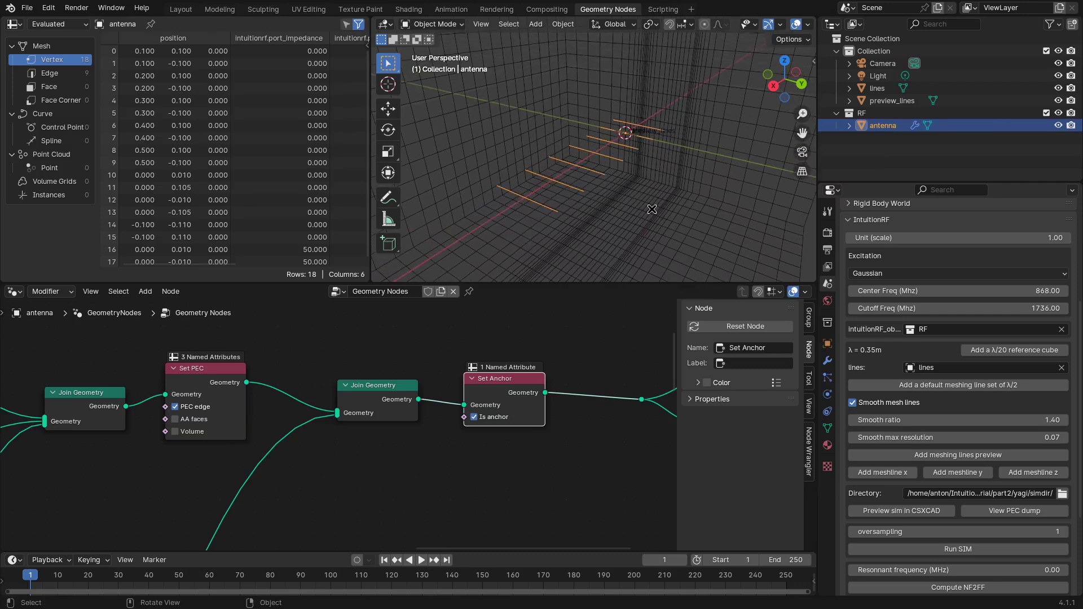
scroll(975, 448, down, 3)
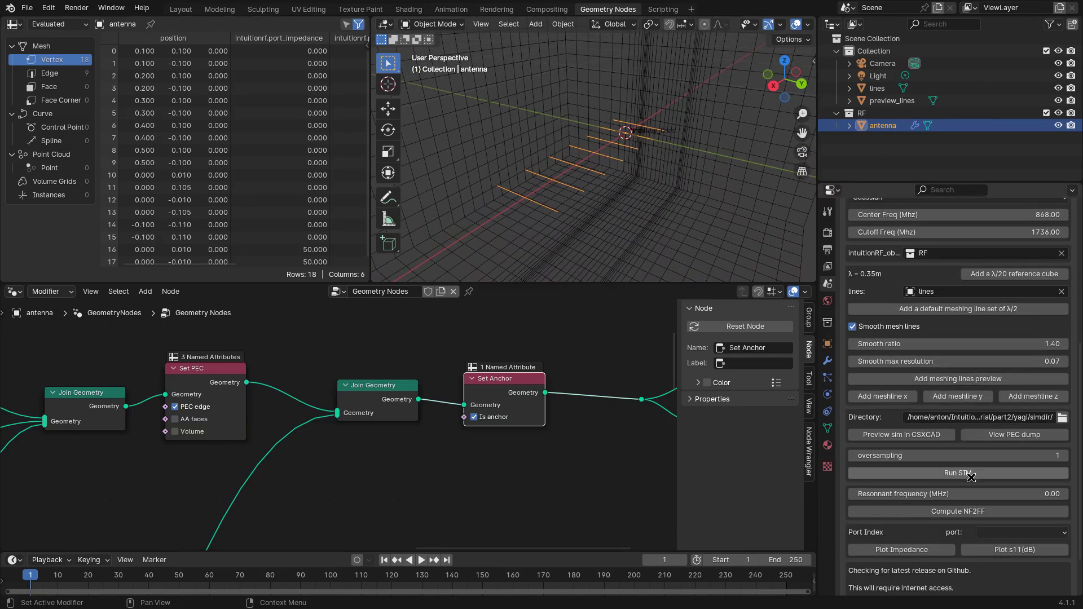
click(969, 475)
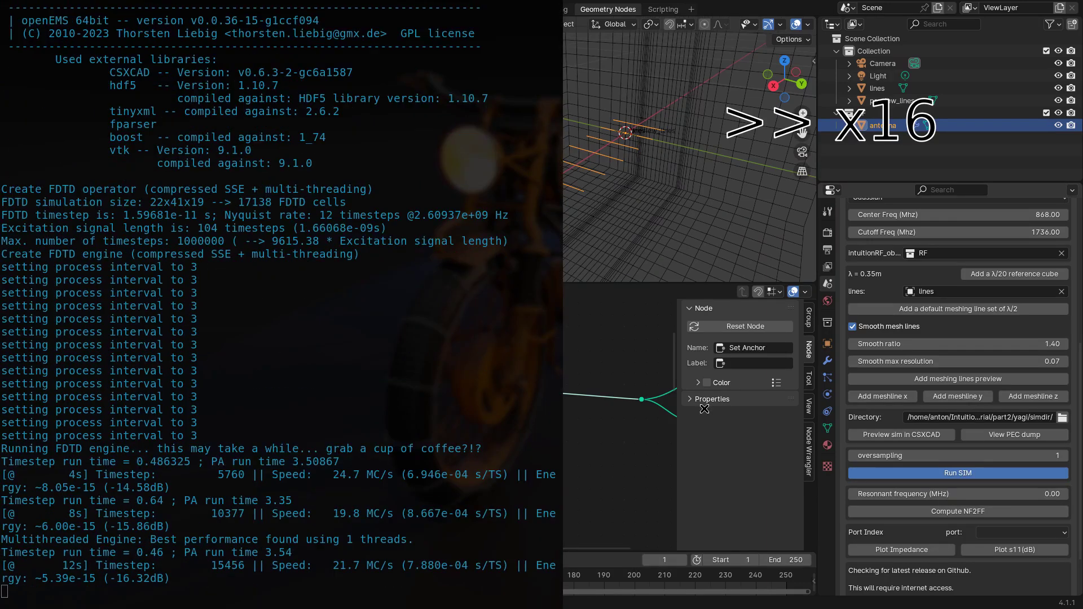
key(ctrl+c)
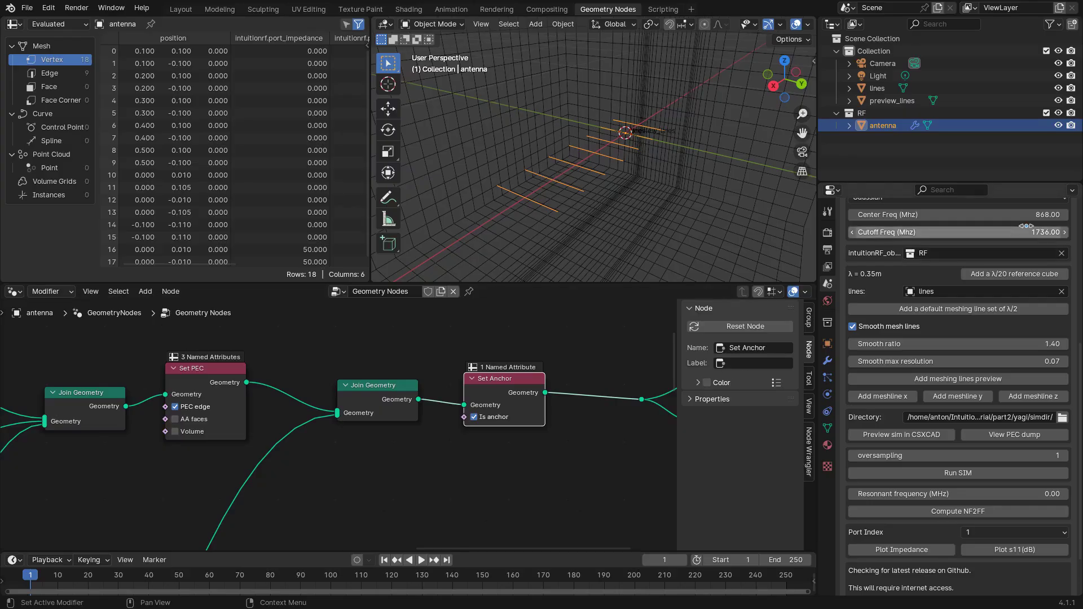
Set the excitation's center frequency to 500 MHz and change its cutoff frequency.
double_click(1050, 215)
text(500)
key(Tab)
text(50)
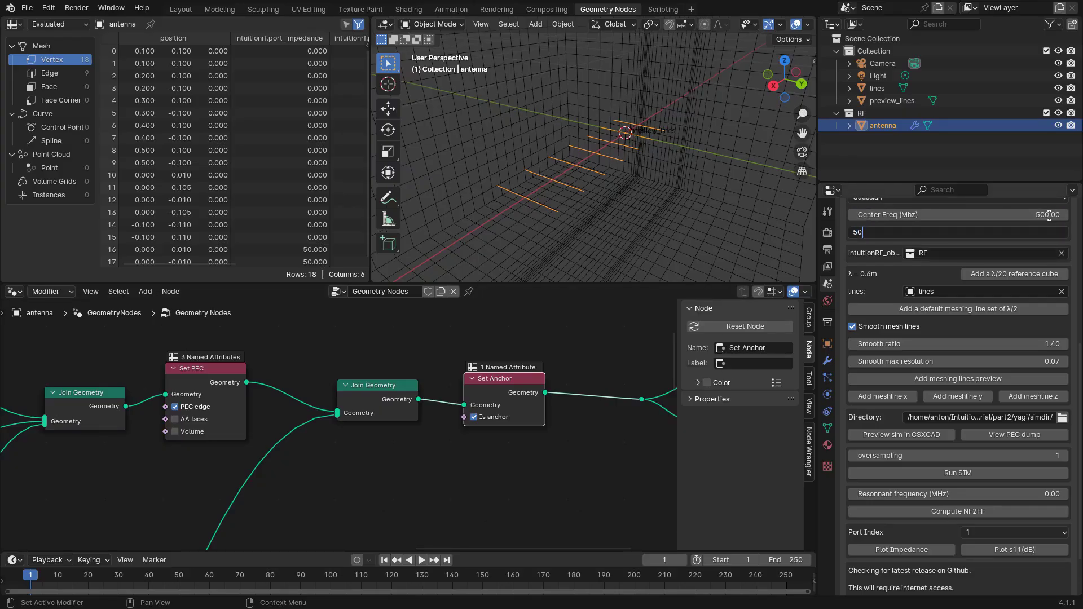
Set the cutoff frequency to 500 MHz and start the simulation.
text(0)
key(Return)
click(979, 476)
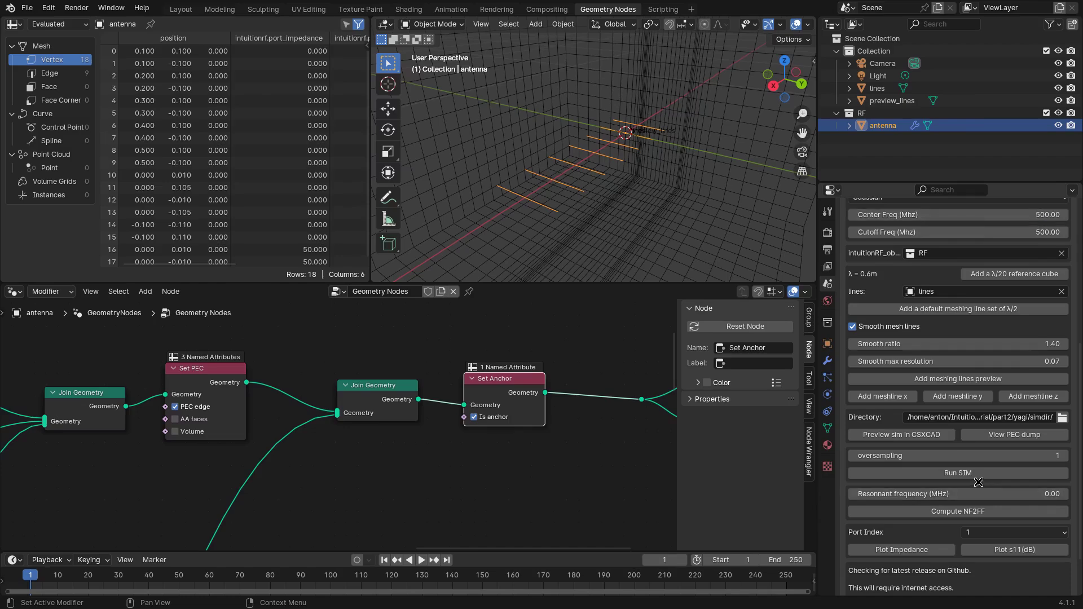
Bring up the terminal beneath the Blender window, reduce its height and run the simulation with output shown there.
key(super+space)
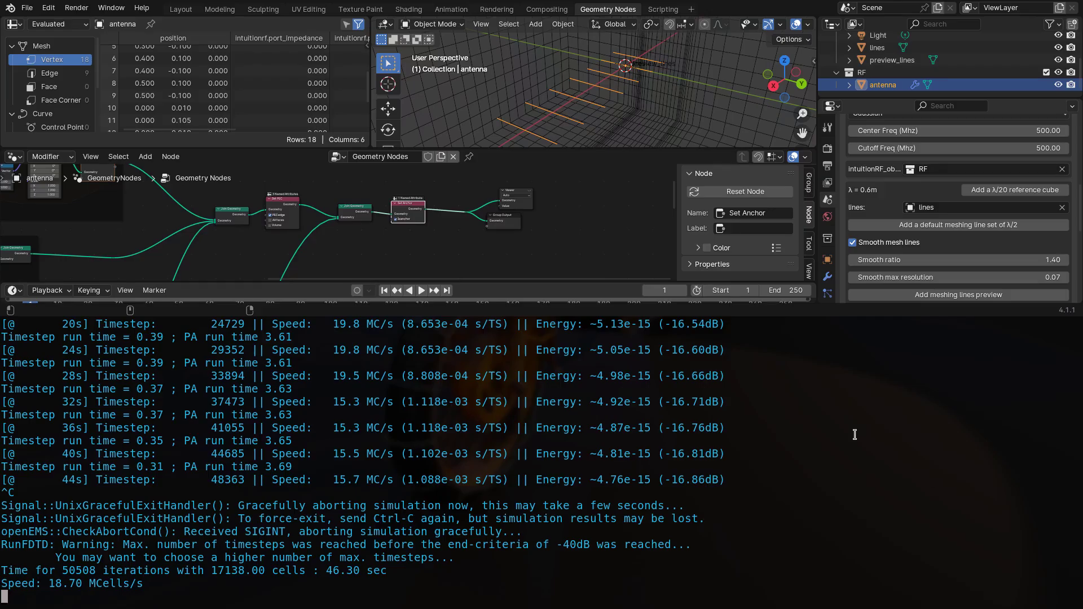
key(super+l)
key(super+l)
key(super+l)
key(super+l)
key(super+l)
key(super+l)
key(super+l)
key(super+l)
key(super+l)
key(super+l)
scroll(903, 384, down, 3)
click(914, 365)
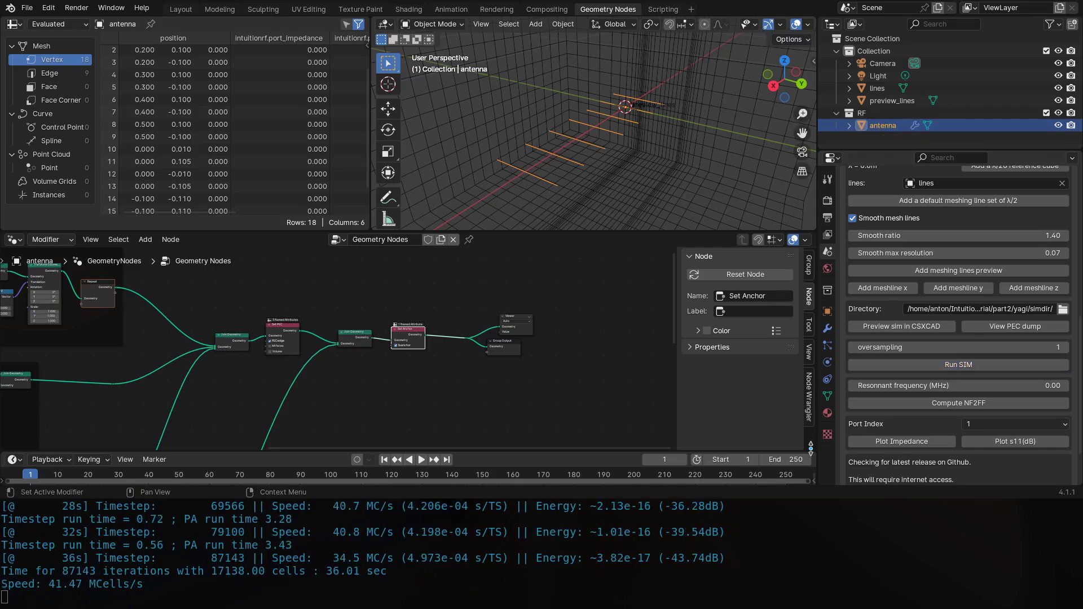
Plot the s11 (dB) curve for port 1, read the resonance dips and close the plot.
middle_drag(543, 109, 609, 204)
scroll(612, 168, up, 2)
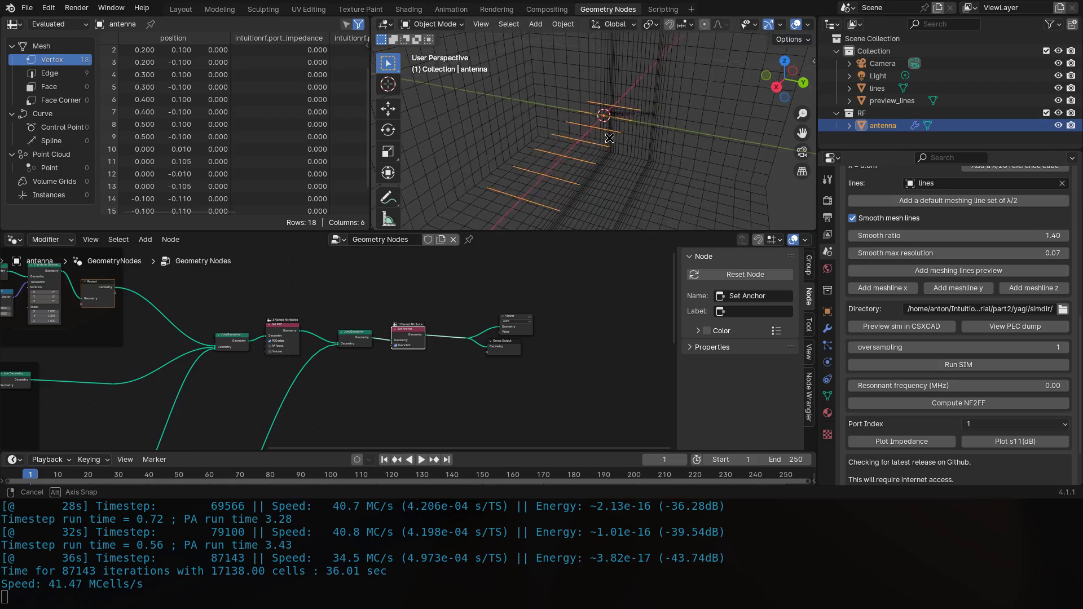
scroll(1018, 273, down, 1)
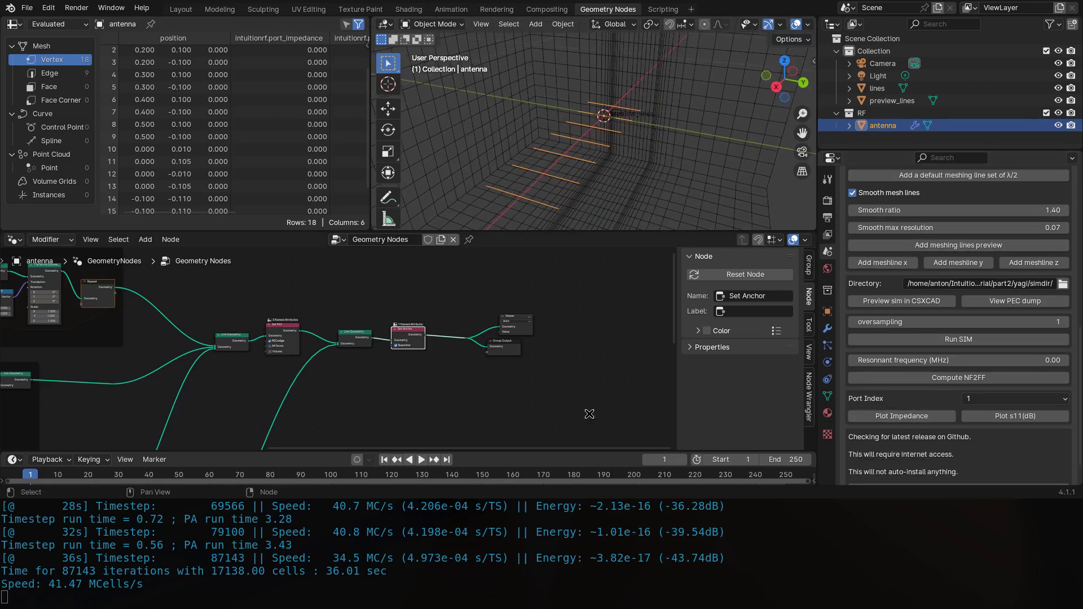
scroll(527, 374, up, 2)
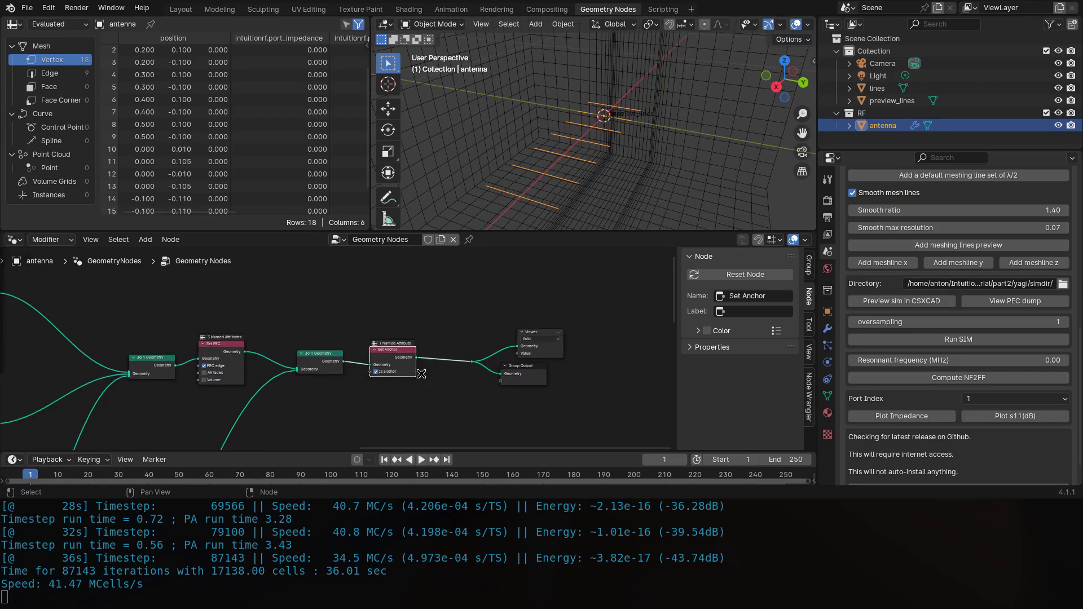
middle_drag(423, 379, 421, 367)
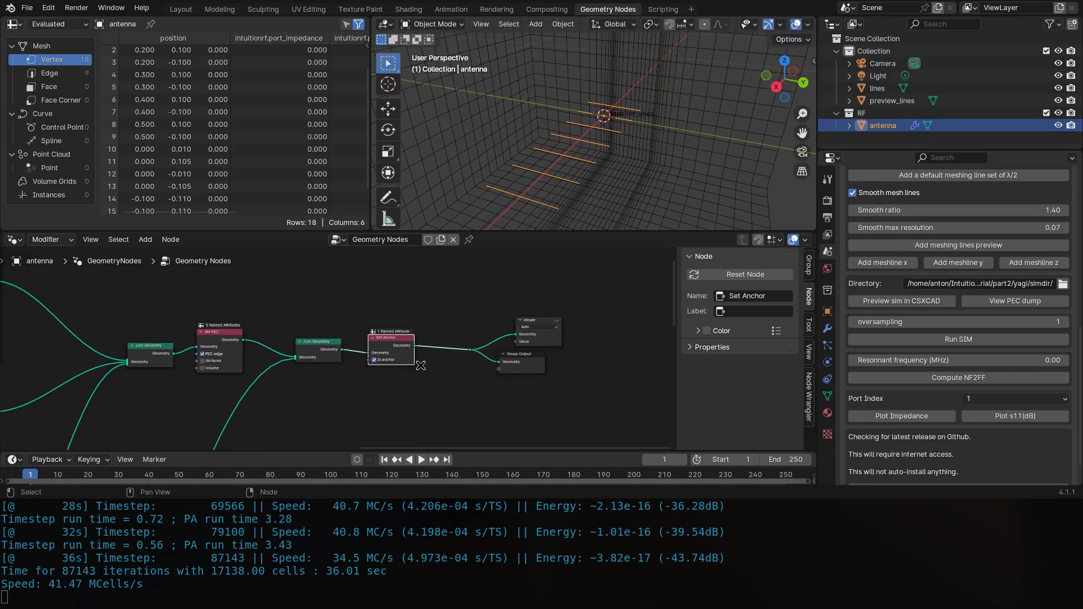
click(1002, 417)
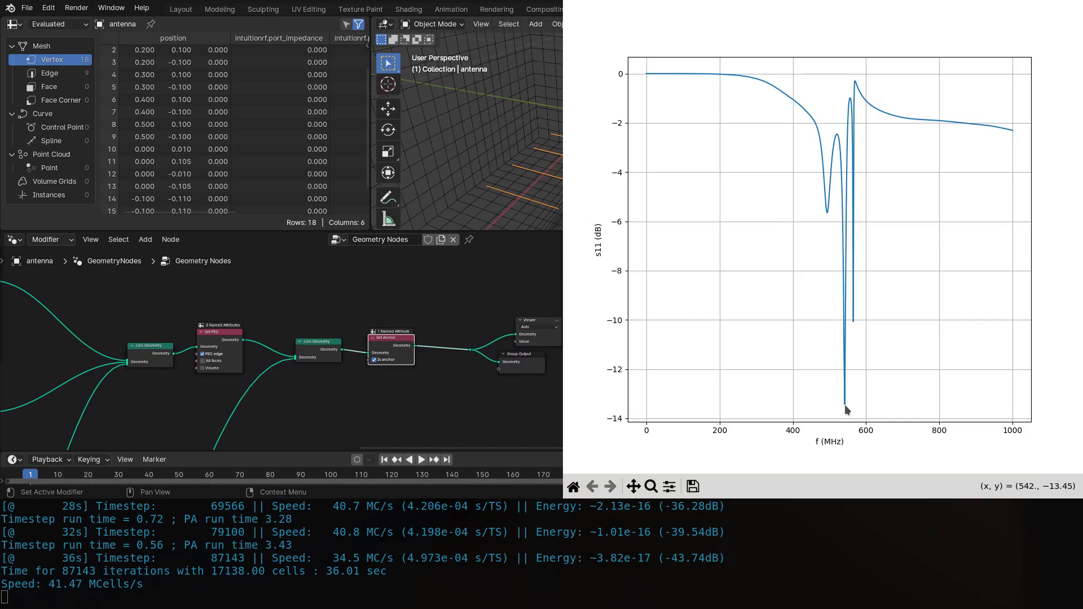
key(q)
Examine the antenna elements against the mesh lines from the top and the node chain leading to Set Anchor.
middle_drag(571, 139, 588, 172)
key(KP_7)
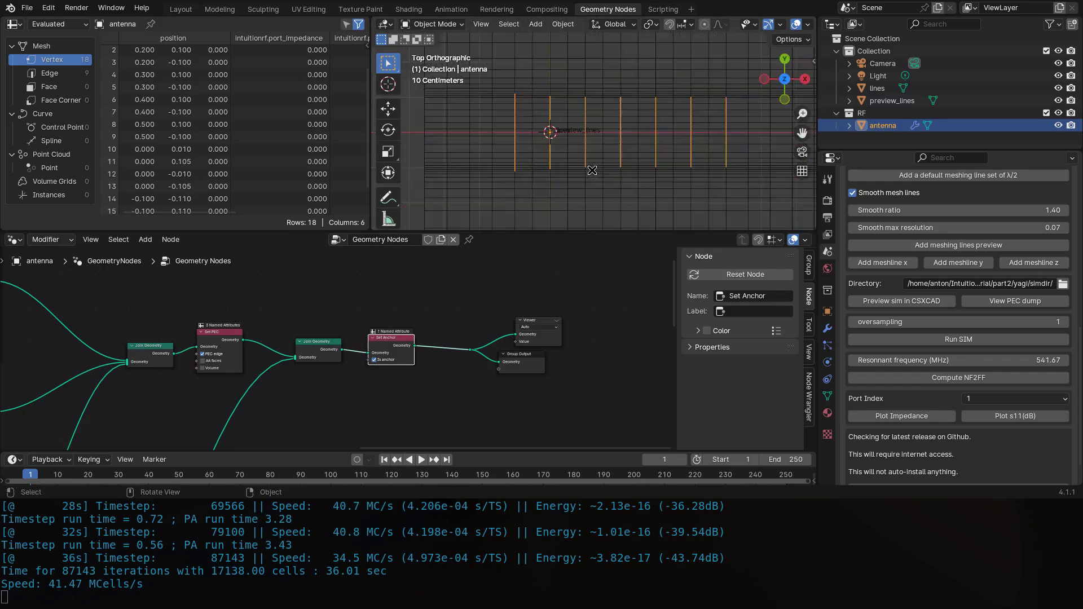
scroll(592, 171, up, 4)
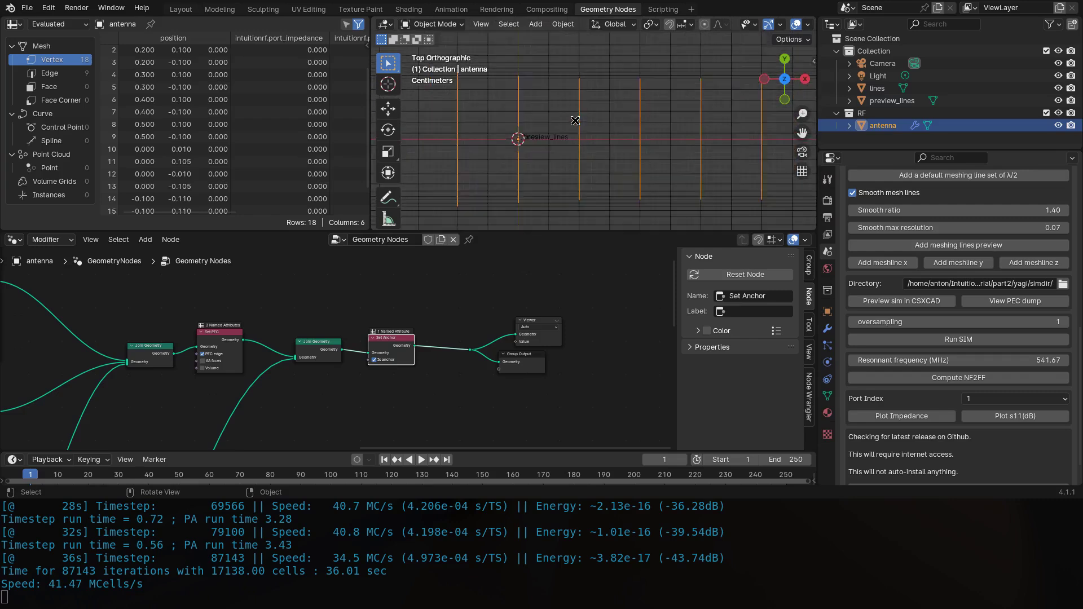
shift+middle_drag(627, 135, 596, 111)
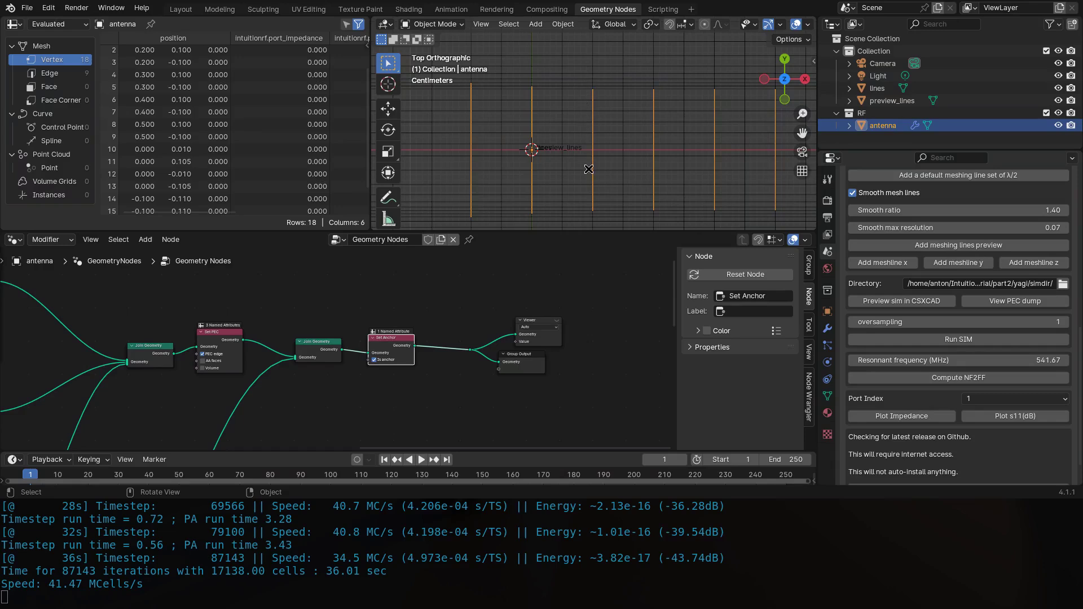
scroll(544, 320, down, 3)
middle_drag(527, 356, 551, 406)
scroll(538, 386, up, 3)
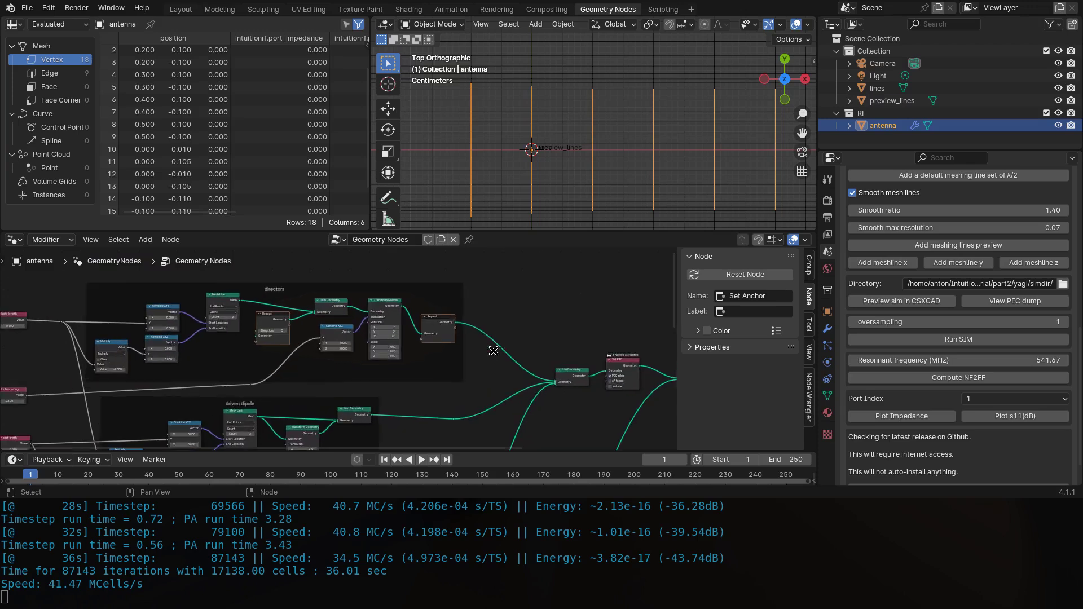
middle_drag(523, 357, 502, 346)
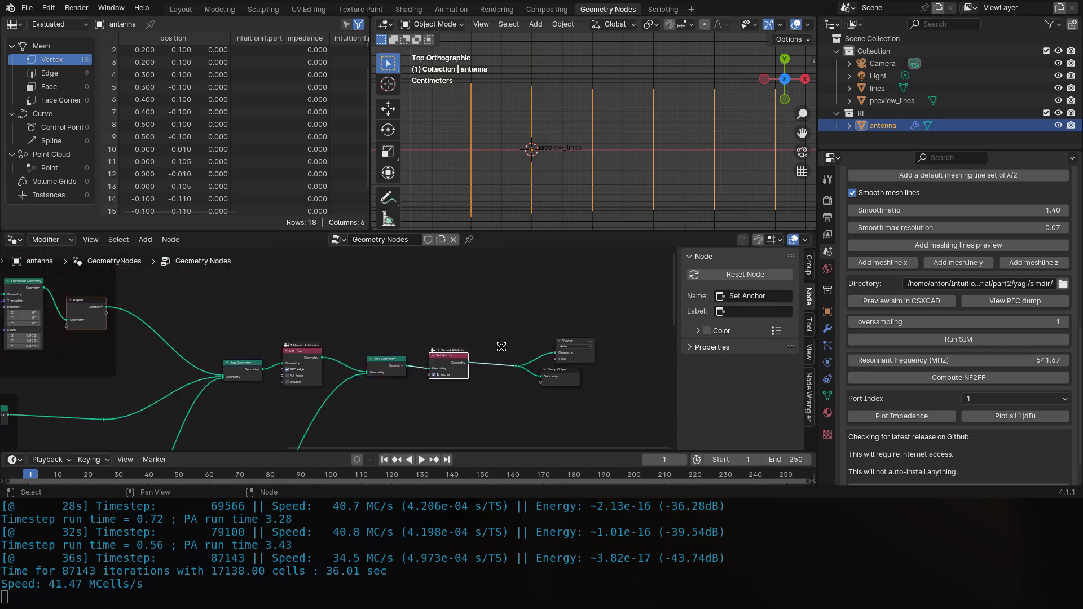
scroll(456, 356, up, 2)
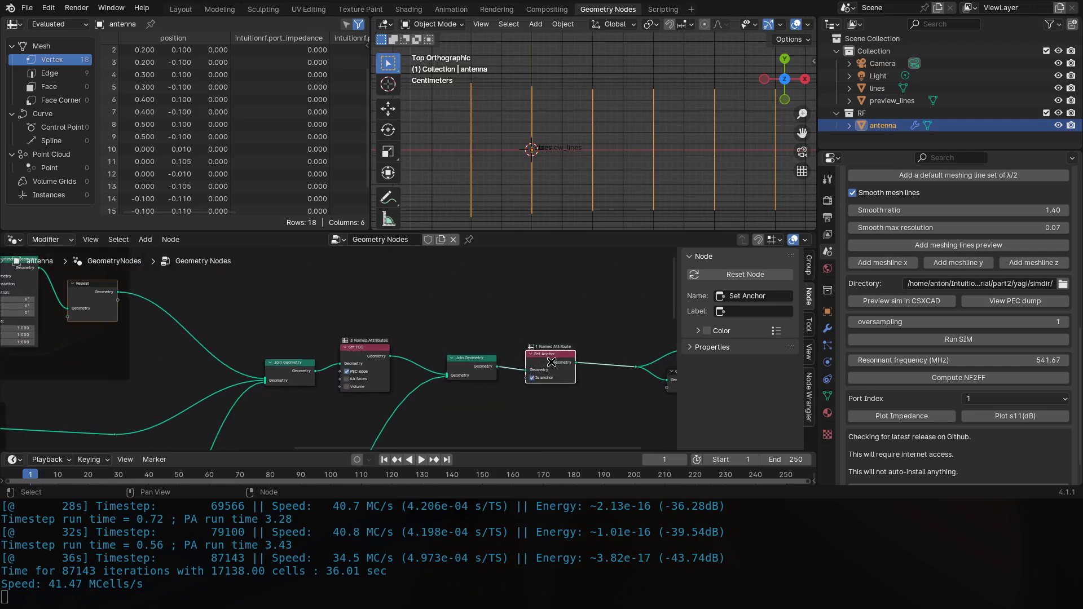
middle_drag(562, 315, 555, 348)
scroll(608, 123, down, 5)
scroll(599, 134, up, 3)
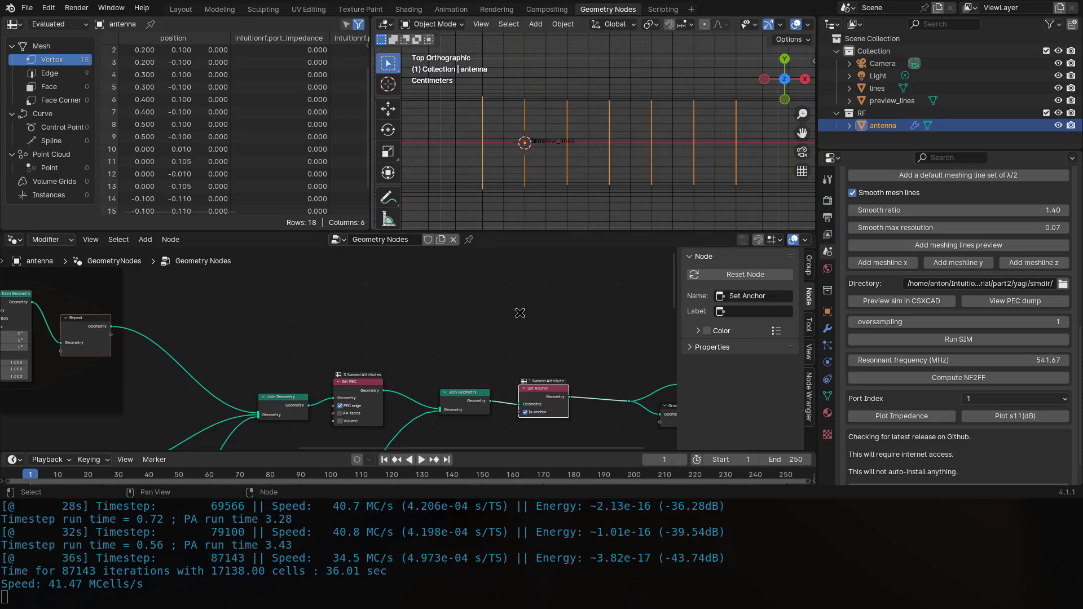
Branch the output of the directors' Repeat zone into a new Mesh to Curve node.
shift+scroll(359, 331, left, 5)
shift+scroll(358, 332, left, 4)
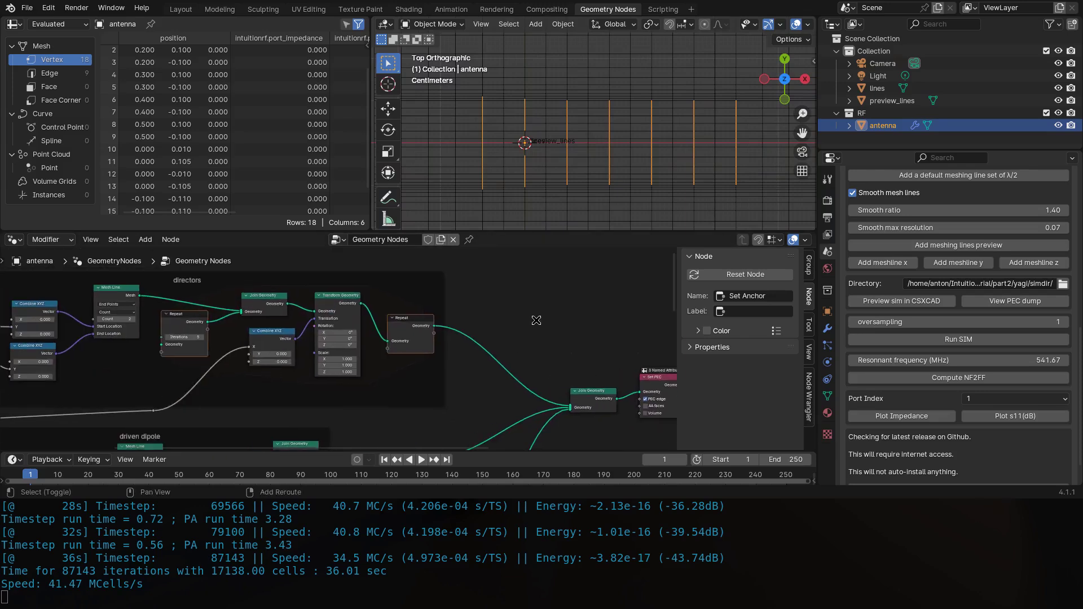
scroll(452, 346, up, 1)
shift+scroll(452, 346, right, 3)
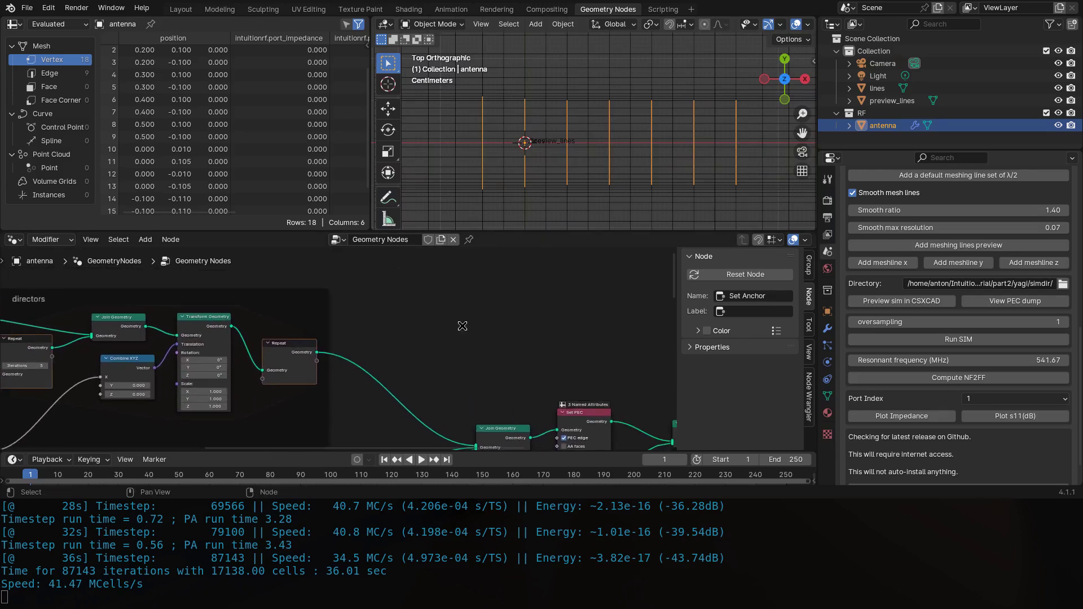
drag(319, 355, 417, 321)
text(mesh tocur)
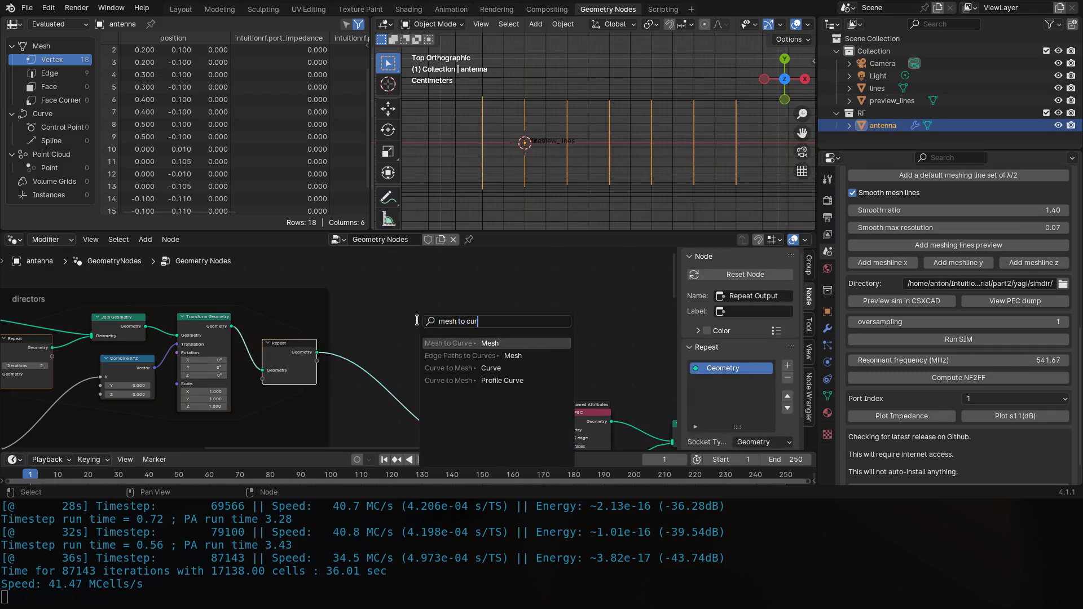
key(Return)
click(417, 320)
Add a Curve to Mesh node and connect the Mesh to Curve output to its Curve input.
scroll(445, 359, up, 2)
key(shift+a)
text(cu)
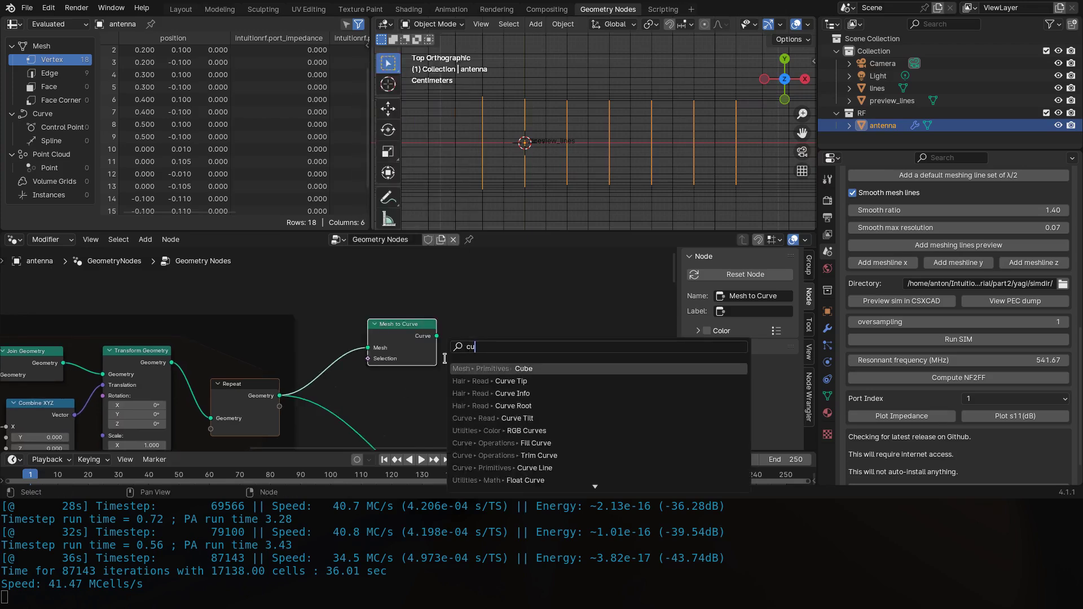
text(rve to)
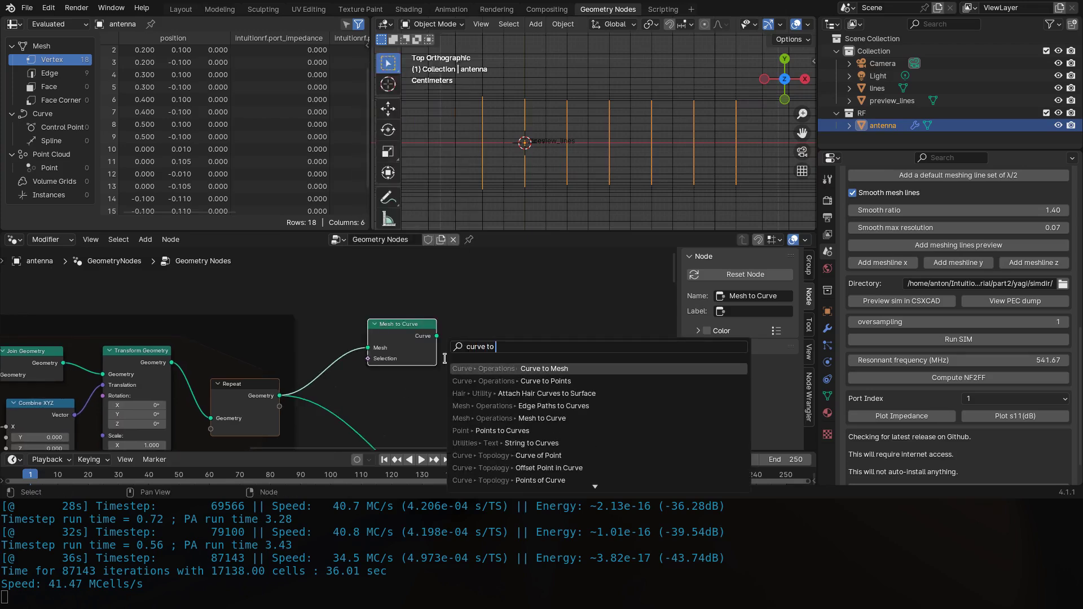
key(Return)
drag(436, 336, 478, 346)
Connect the Curve to Mesh output to the Join Geometry node feeding Set Anchor, bypassing Set PEC.
middle_drag(515, 337, 313, 285)
scroll(314, 285, down, 3)
middle_drag(397, 324, 297, 325)
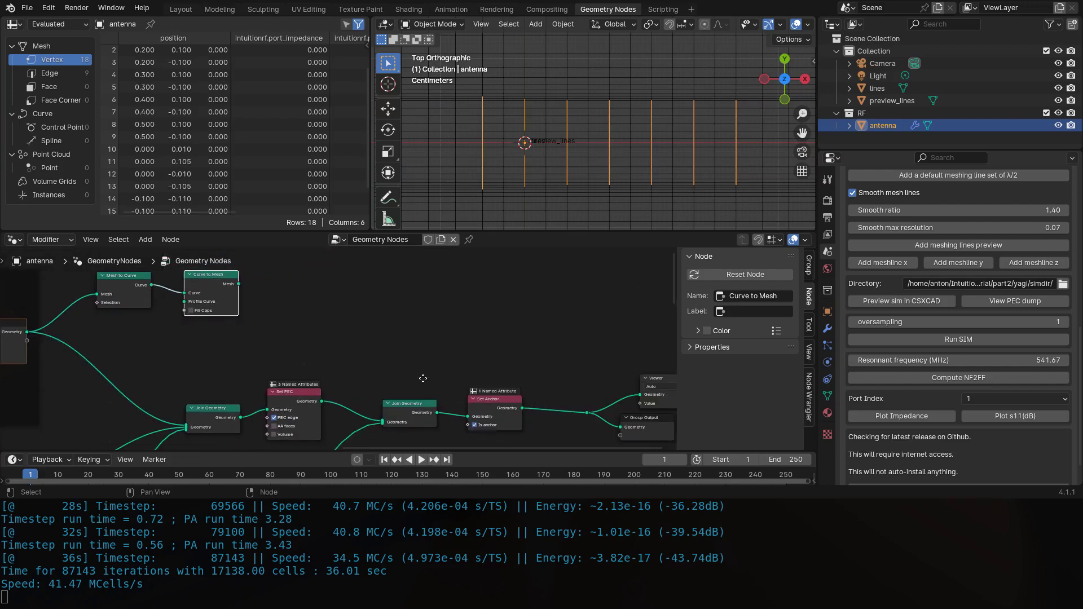
middle_drag(423, 378, 349, 367)
mouse_move(416, 392)
mouse_down()
mouse_move(471, 389)
mouse_move(437, 389)
mouse_up()
drag(337, 400, 367, 400)
drag(167, 274, 337, 410)
middle_drag(331, 400, 385, 347)
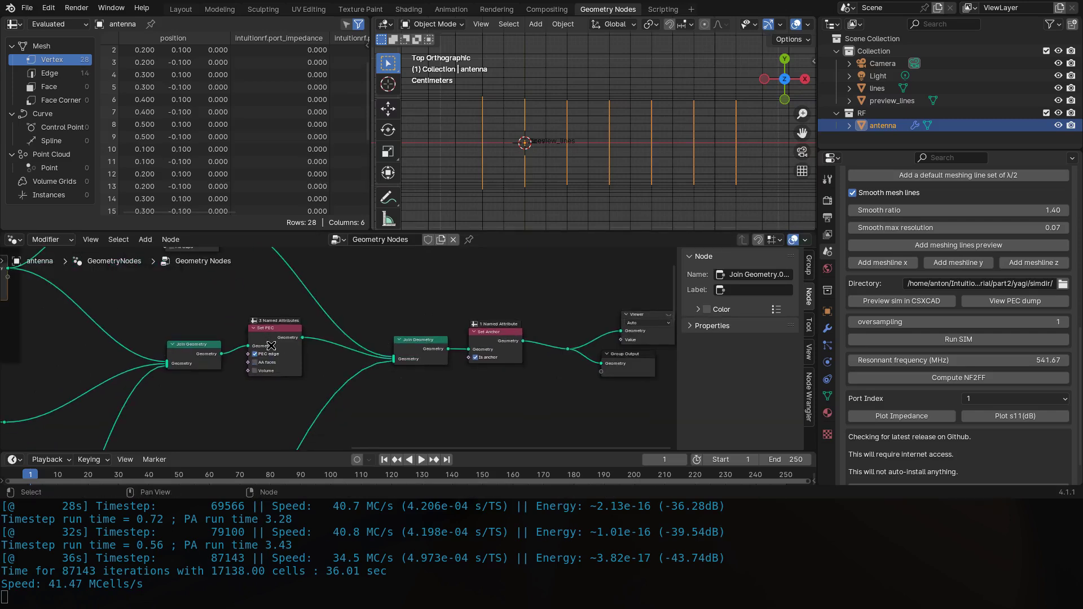
Add a Curve Circle node feeding the Profile Curve input of Curve to Mesh.
scroll(272, 346, down, 2)
middle_drag(252, 395, 353, 273)
middle_drag(293, 443, 245, 380)
middle_drag(530, 254, 230, 354)
middle_drag(416, 293, 375, 370)
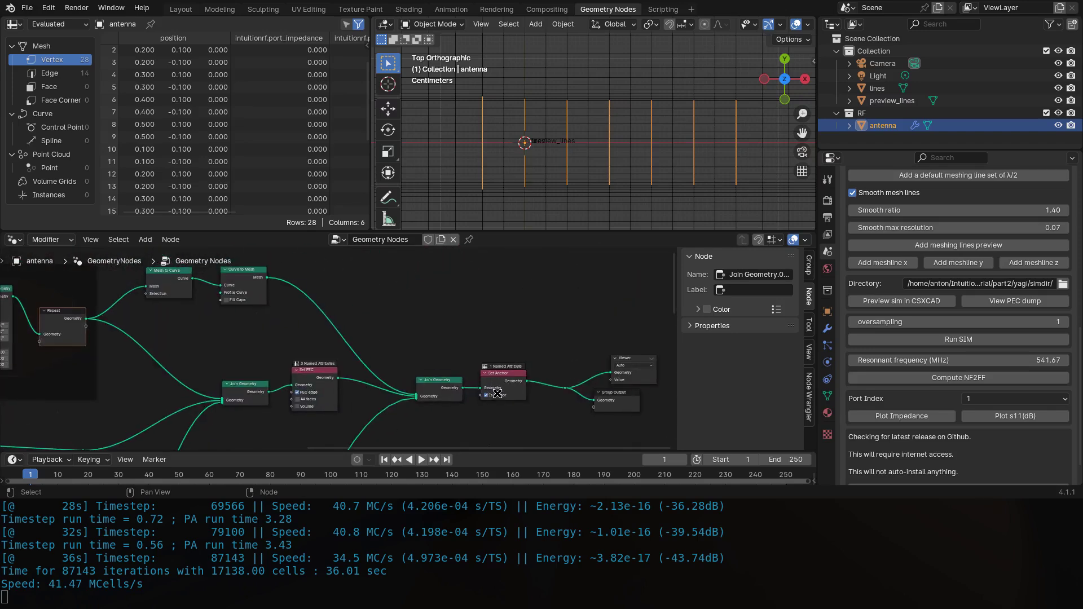
scroll(296, 307, up, 5)
middle_drag(316, 411, 379, 349)
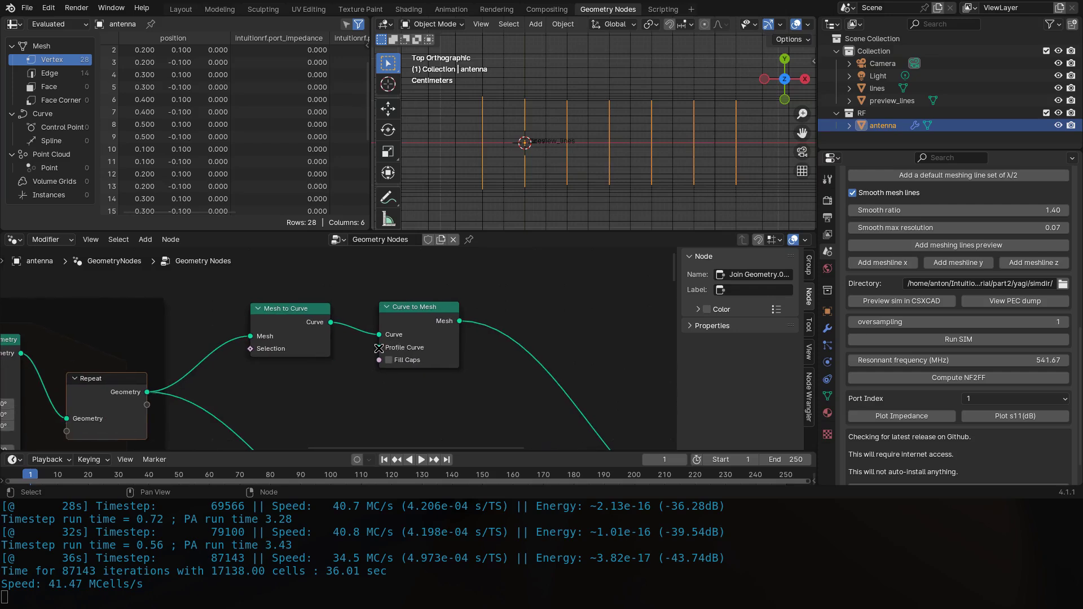
drag(379, 349, 334, 389)
text(circle)
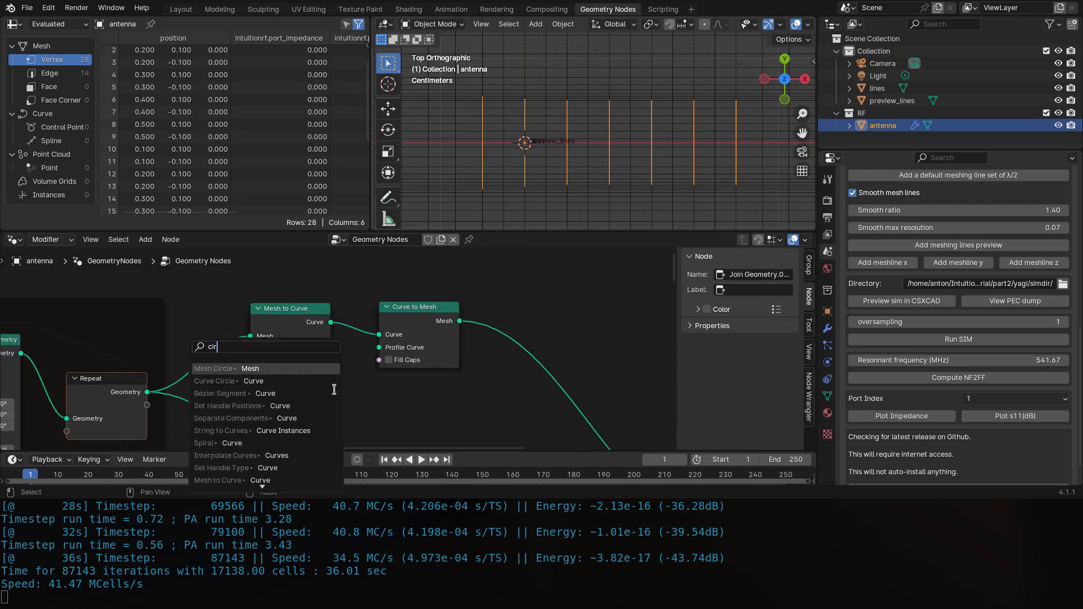
key(Return)
click(334, 390)
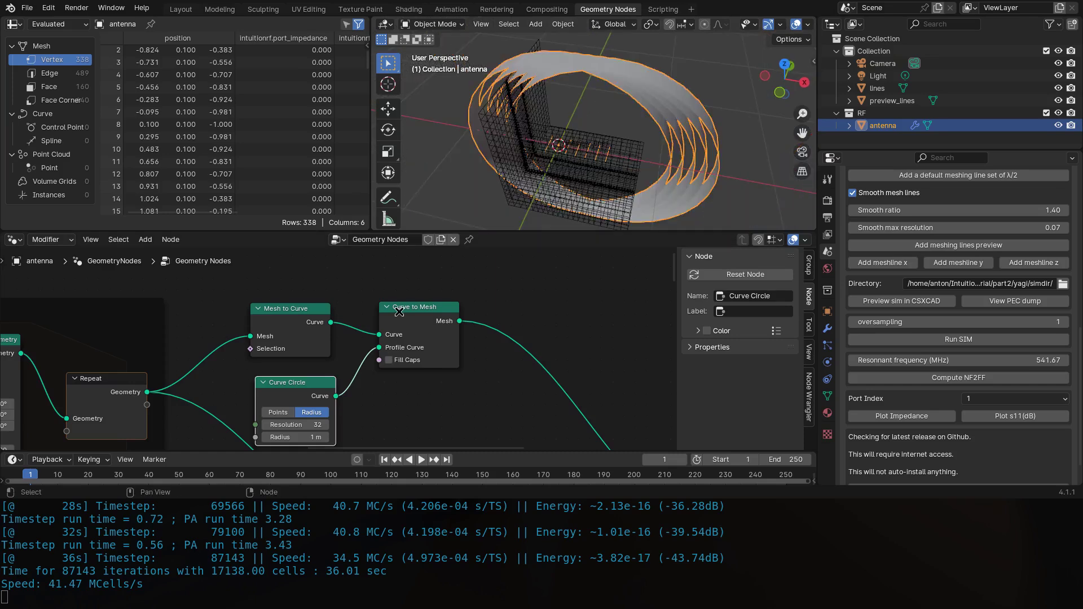
Set the Curve Circle radius to 0.01 m and check the resulting tubes around the directors.
key(KP_Decimal)
click(318, 387)
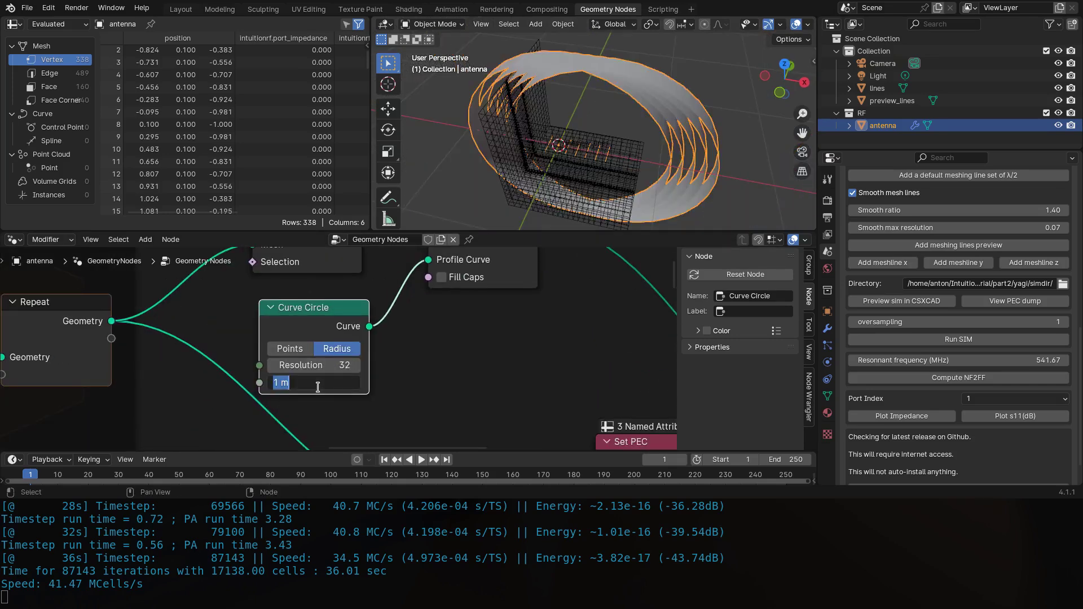
text(.01)
key(Return)
scroll(615, 196, up, 5)
middle_drag(615, 195, 607, 174)
Set the Curve Circle resolution to 4 to give the directors' tubes a square profile.
click(321, 365)
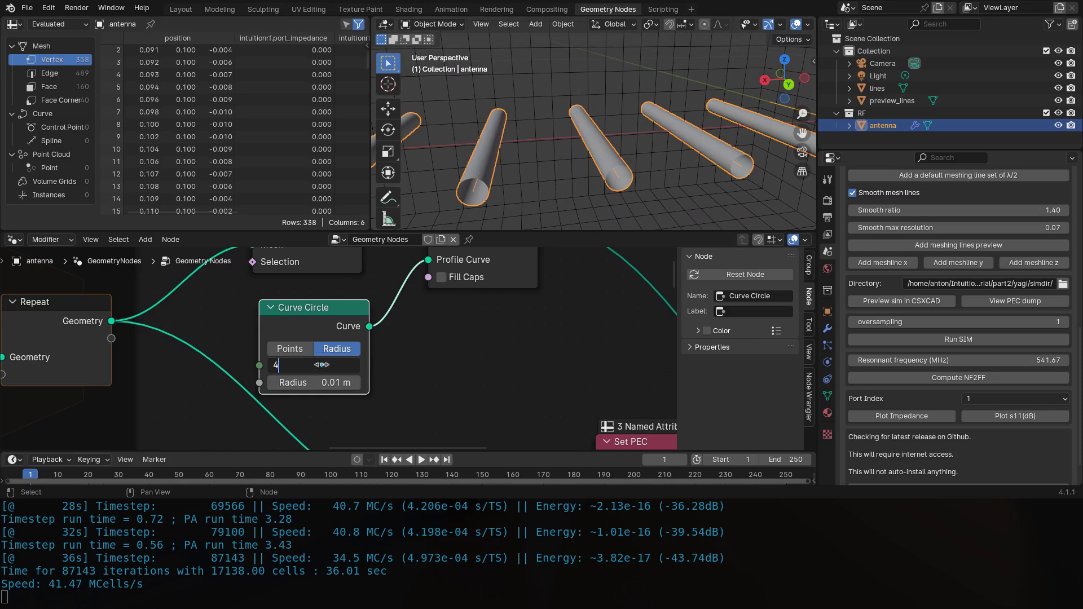
text(4)
key(Return)
scroll(604, 162, down, 3)
middle_drag(646, 145, 639, 168)
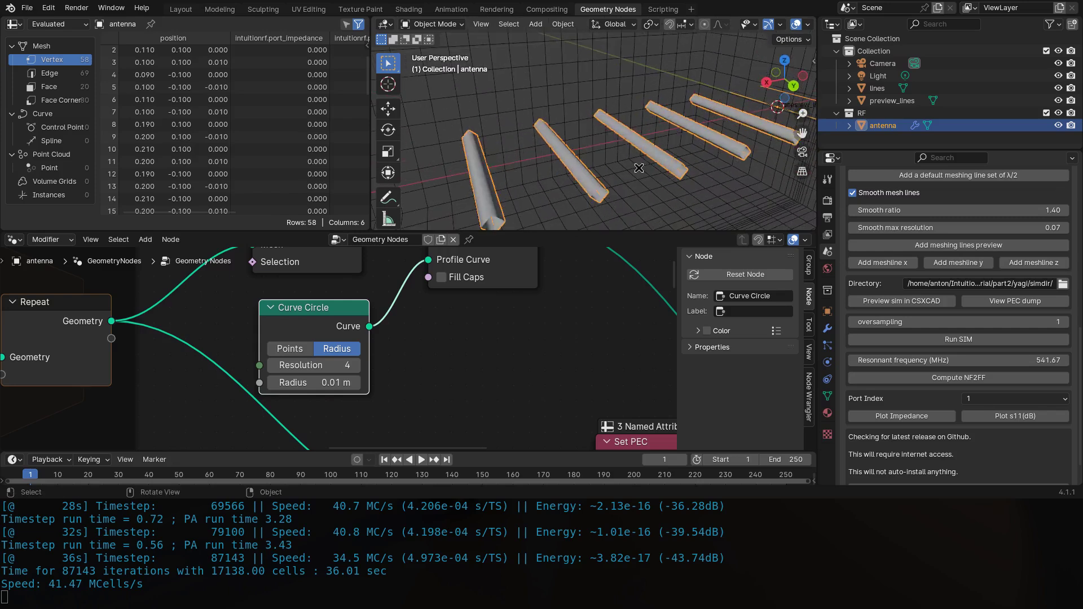
Insert a Delete Geometry node on the link leaving the Curve to Mesh node.
scroll(376, 303, down, 2)
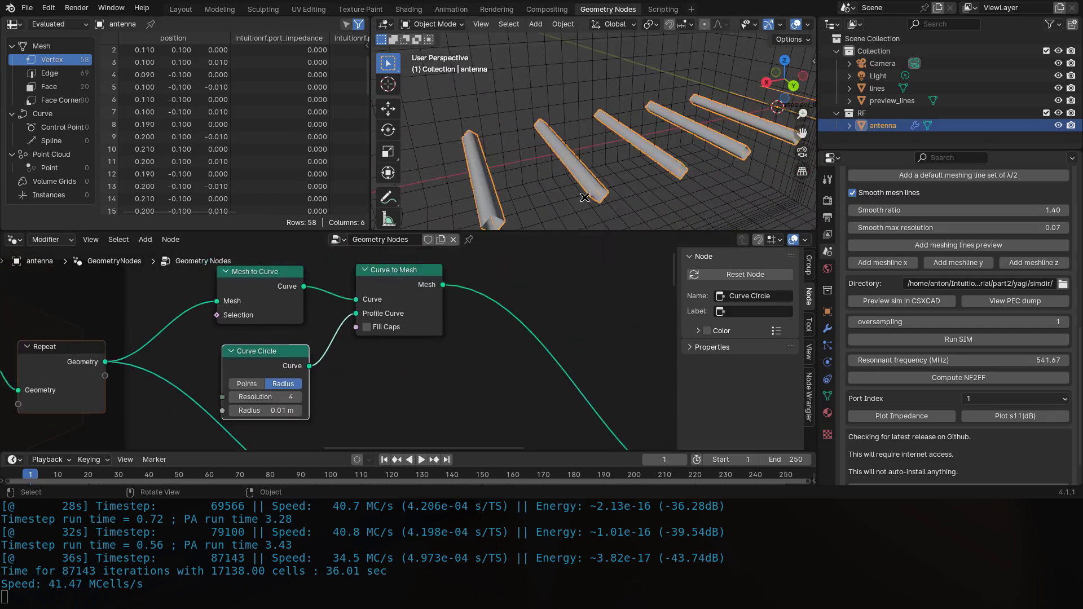
drag(377, 303, 374, 296)
key(shift+a)
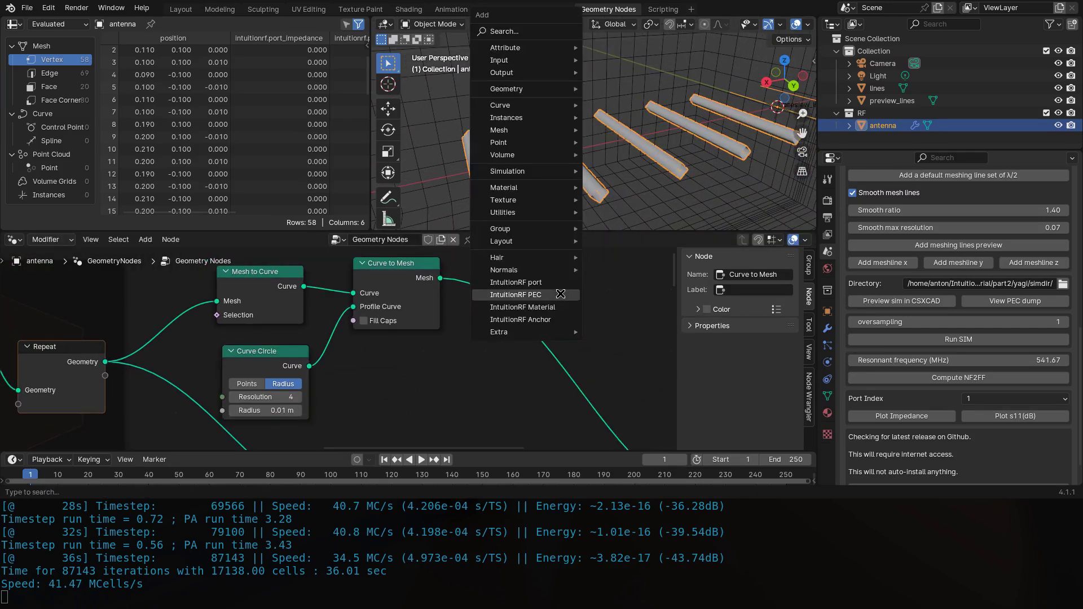
text(del)
key(Return)
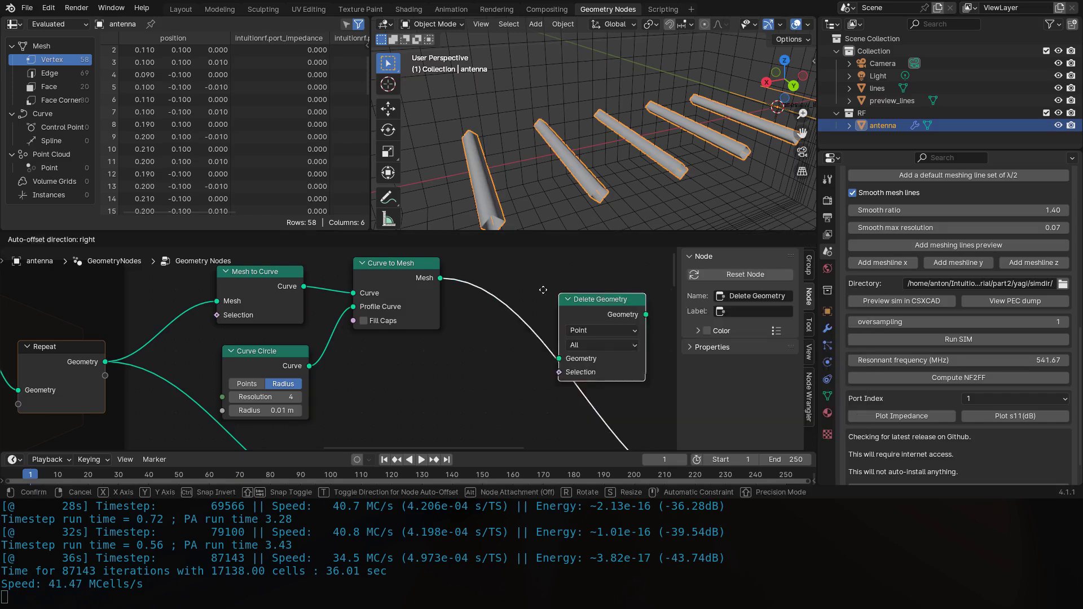
click(475, 277)
Set the Delete Geometry node's mode to Only Faces so the tubes keep only their edges.
click(533, 331)
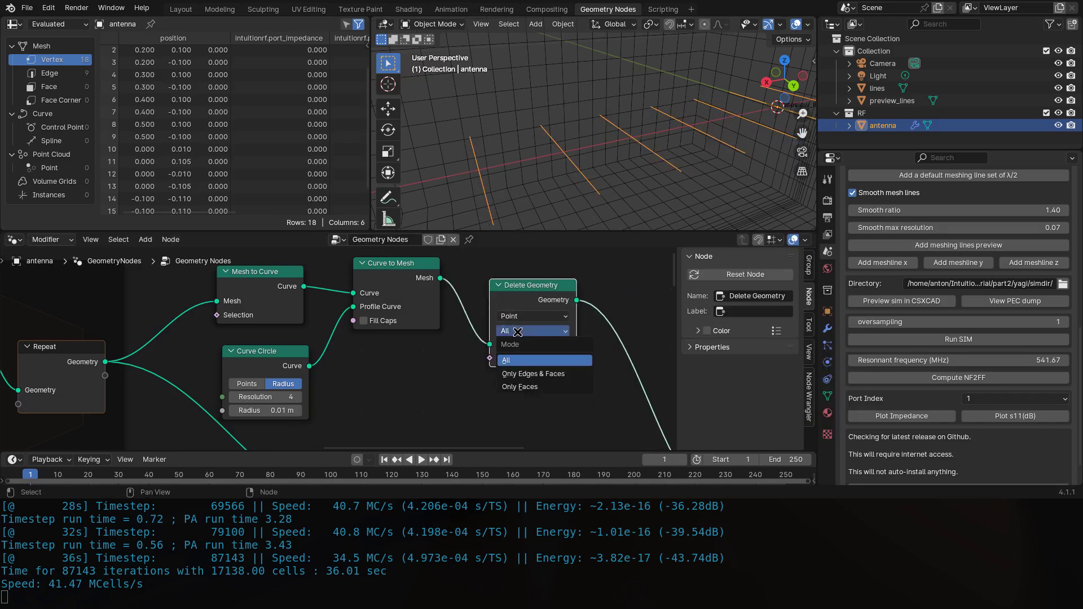
click(531, 387)
scroll(608, 185, down, 2)
mouse_move(603, 185)
middle_down()
mouse_move(533, 169)
mouse_move(512, 133)
mouse_move(603, 180)
middle_up()
scroll(586, 377, down, 3)
middle_drag(587, 378, 480, 334)
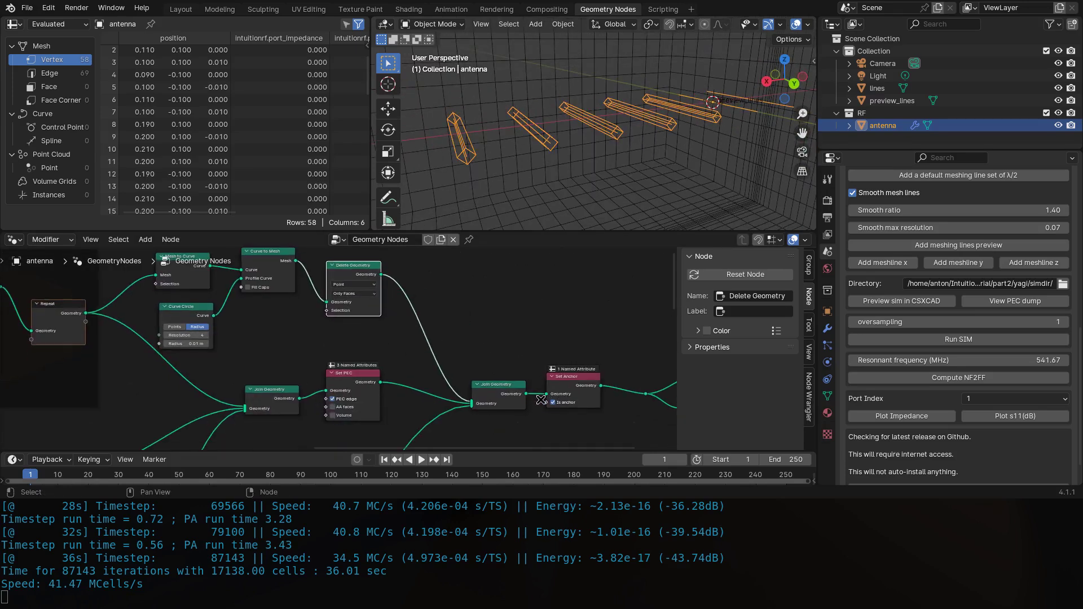
Turn off Smooth mesh lines, regenerate the meshing lines preview and inspect it around the directors from the top.
click(880, 192)
middle_drag(679, 139, 626, 172)
click(960, 247)
key(KP_7)
scroll(596, 154, up, 3)
shift+middle_drag(602, 38, 671, 120)
scroll(671, 121, up, 2)
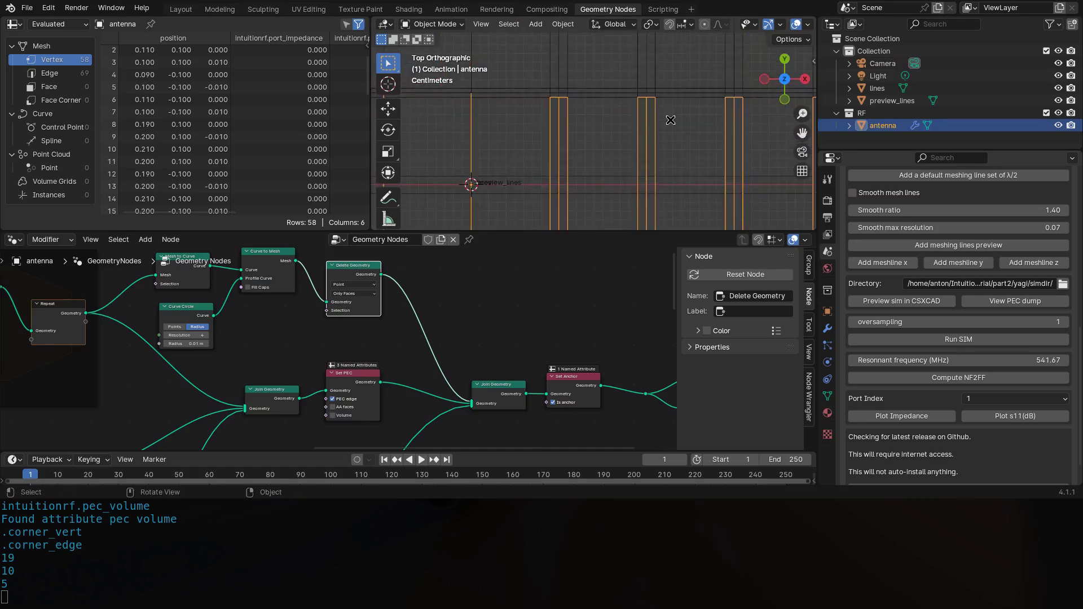
Move the Mesh to Curve, Curve Circle, Curve to Mesh and Delete Geometry nodes further from the Repeat node to free up space.
scroll(671, 121, up, 1)
scroll(548, 124, down, 4)
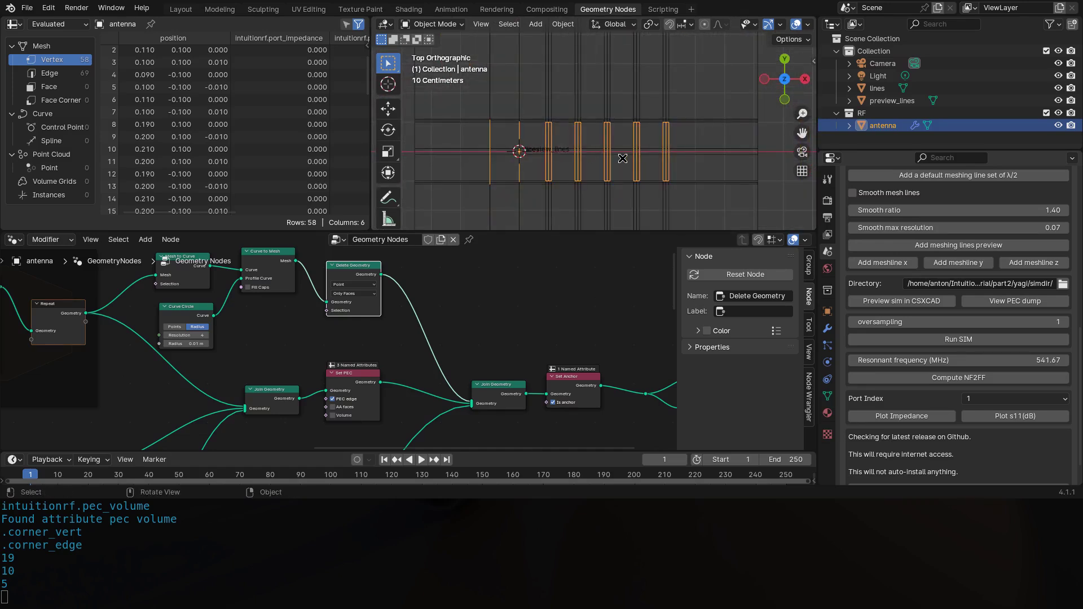
scroll(597, 137, up, 2)
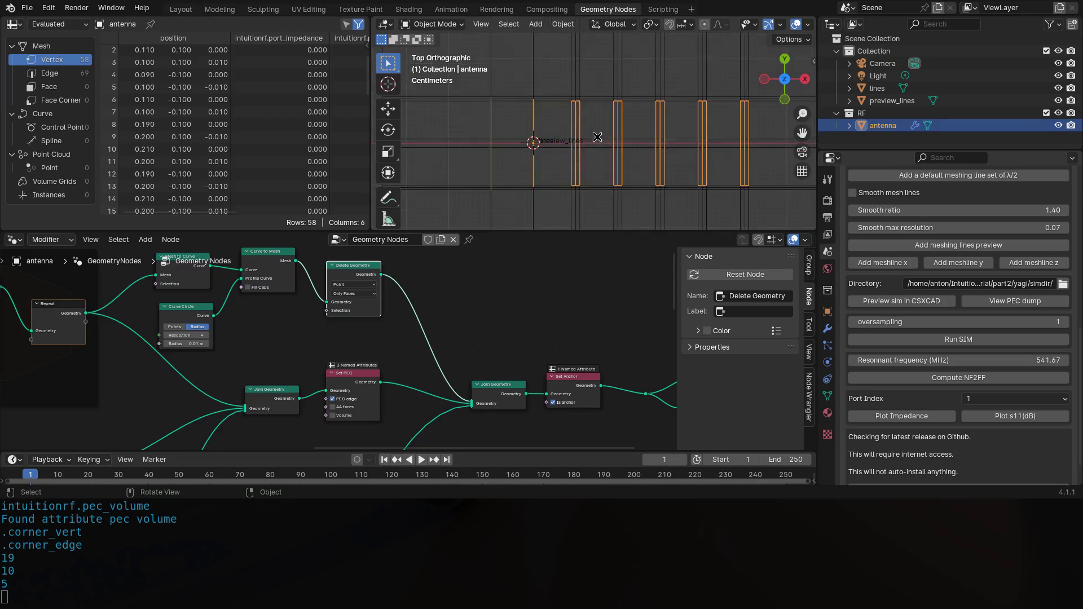
middle_drag(319, 354, 433, 362)
middle_drag(334, 347, 361, 371)
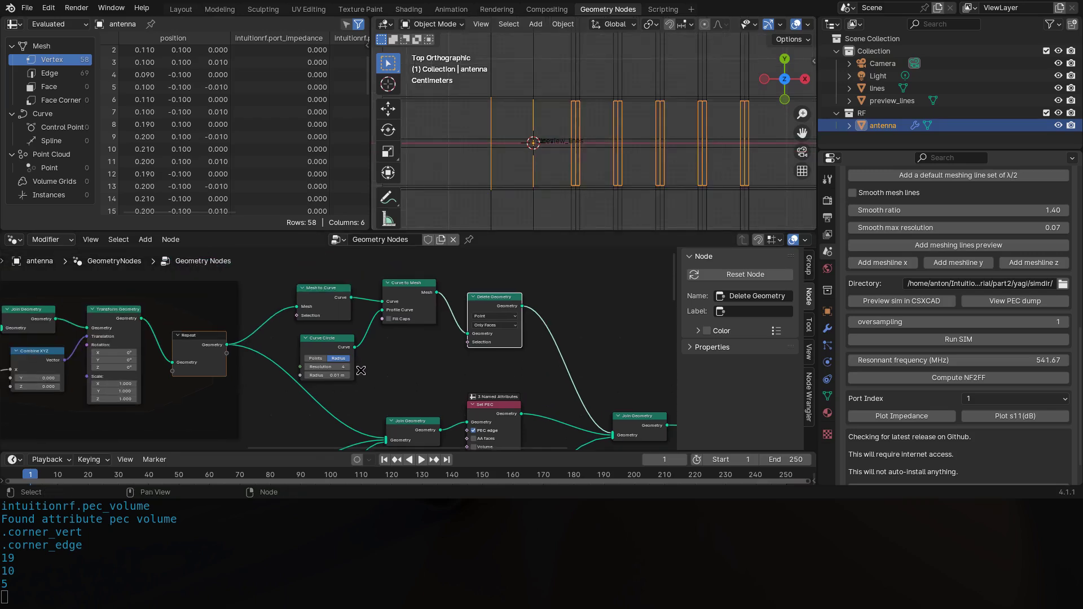
drag(320, 291, 505, 364)
key(g)
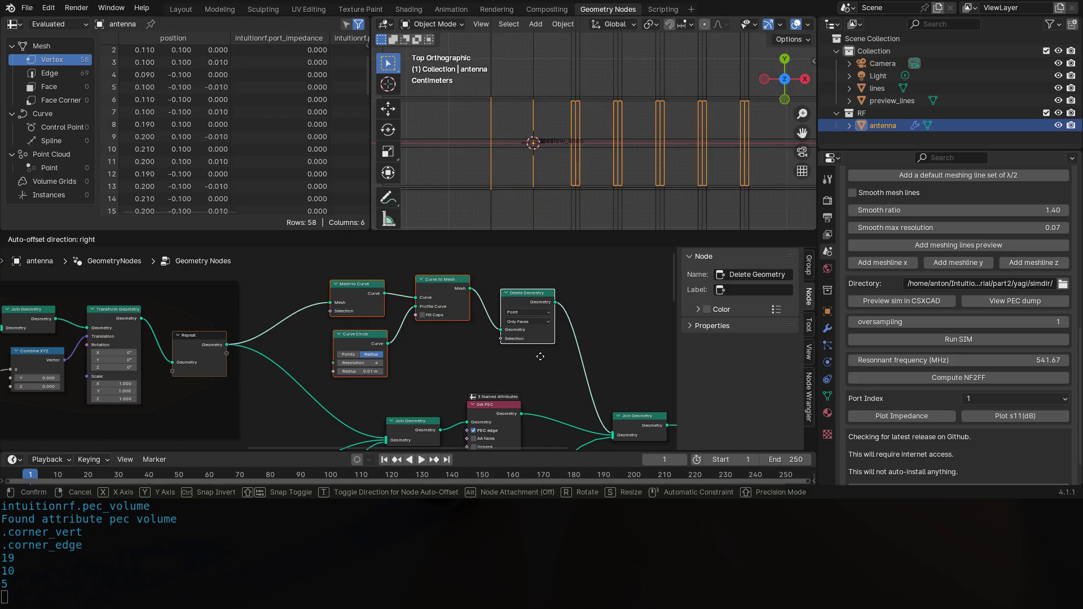
scroll(541, 357, down, 3)
click(552, 321)
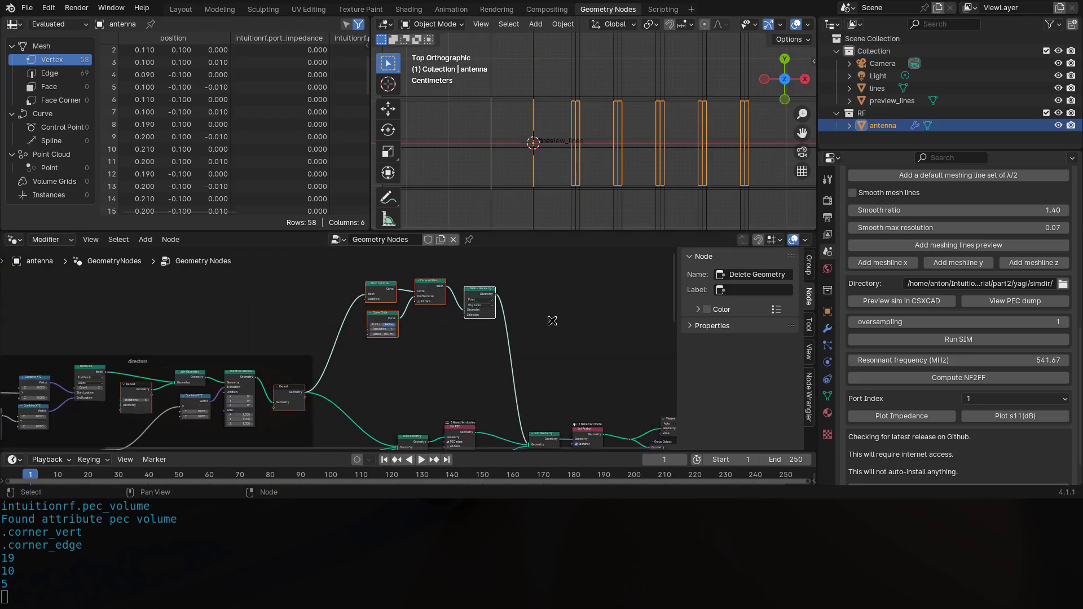
Insert a duplicate of the Join Geometry node on the link between the Repeat node and Mesh to Curve.
scroll(409, 388, down, 1)
click(527, 422)
key(shift+d)
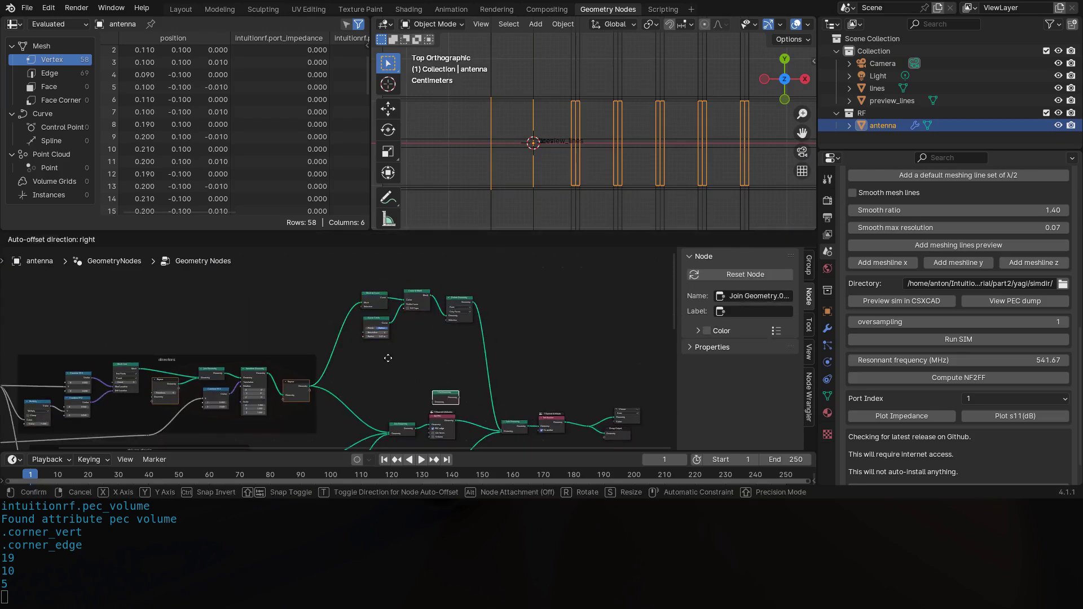
click(367, 367)
scroll(374, 373, up, 1)
drag(380, 311, 391, 312)
Space the tube-building nodes further from the inserted Join Geometry node and reposition that node between them and Repeat.
scroll(545, 347, up, 1)
drag(548, 344, 389, 251)
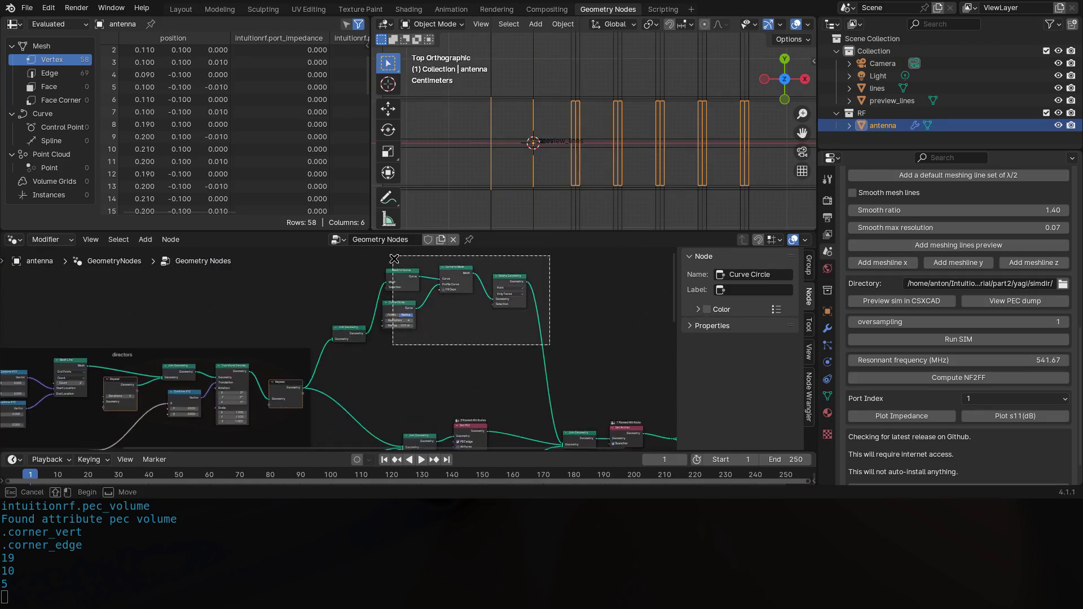
key(g)
click(424, 284)
drag(353, 331, 371, 338)
Link the driven dipole's output to the new Join Geometry node so the dipole gets a square tube too.
scroll(389, 385, down, 3)
middle_drag(390, 385, 443, 318)
scroll(357, 358, down, 3)
scroll(358, 359, up, 4)
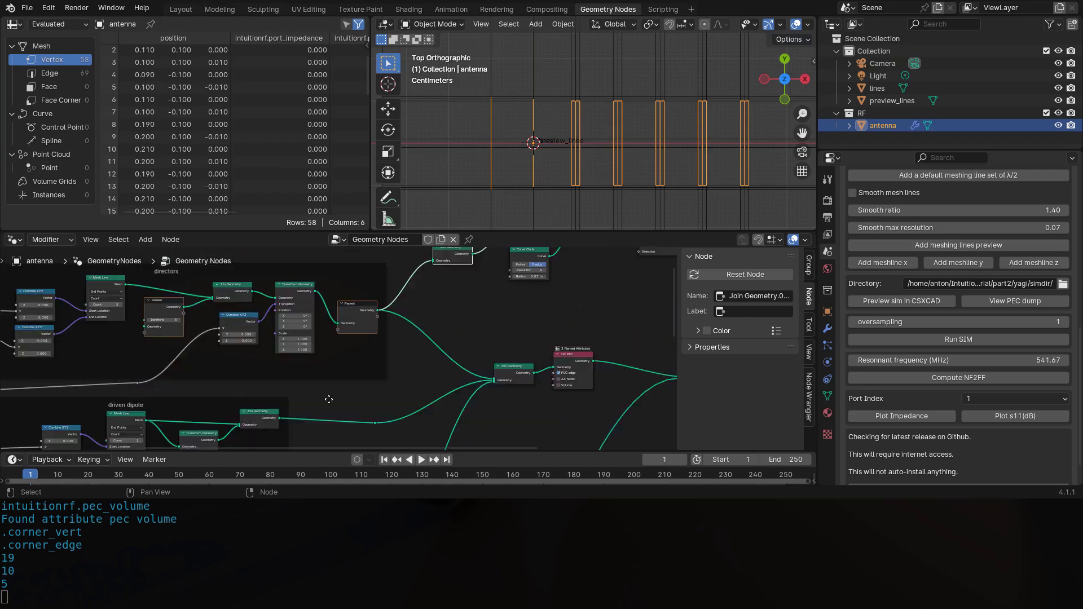
middle_drag(329, 399, 326, 396)
middle_drag(399, 403, 346, 405)
drag(333, 422, 387, 291)
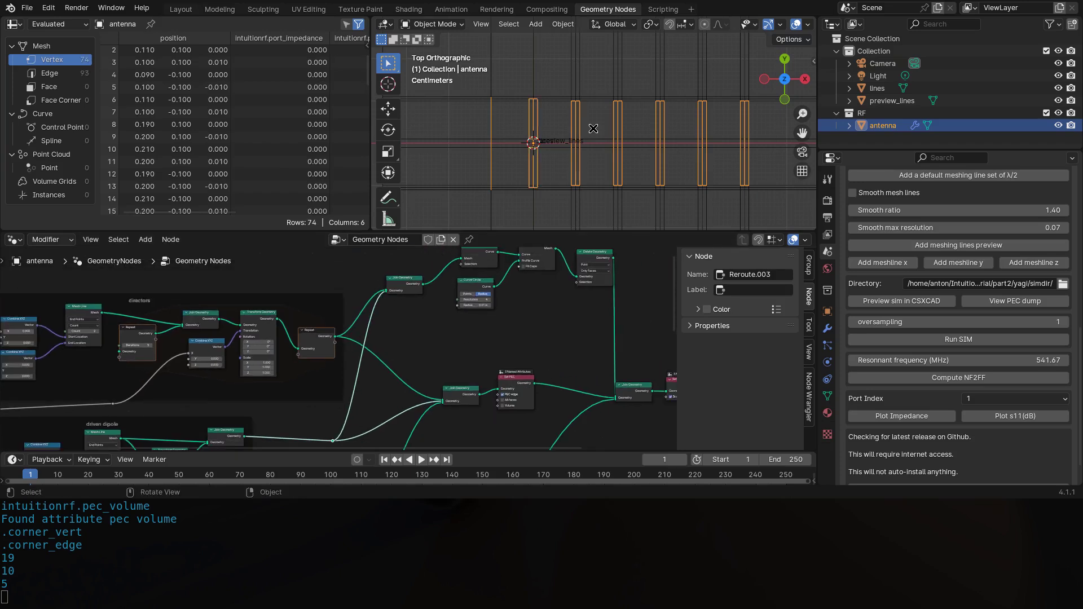
scroll(530, 178, up, 2)
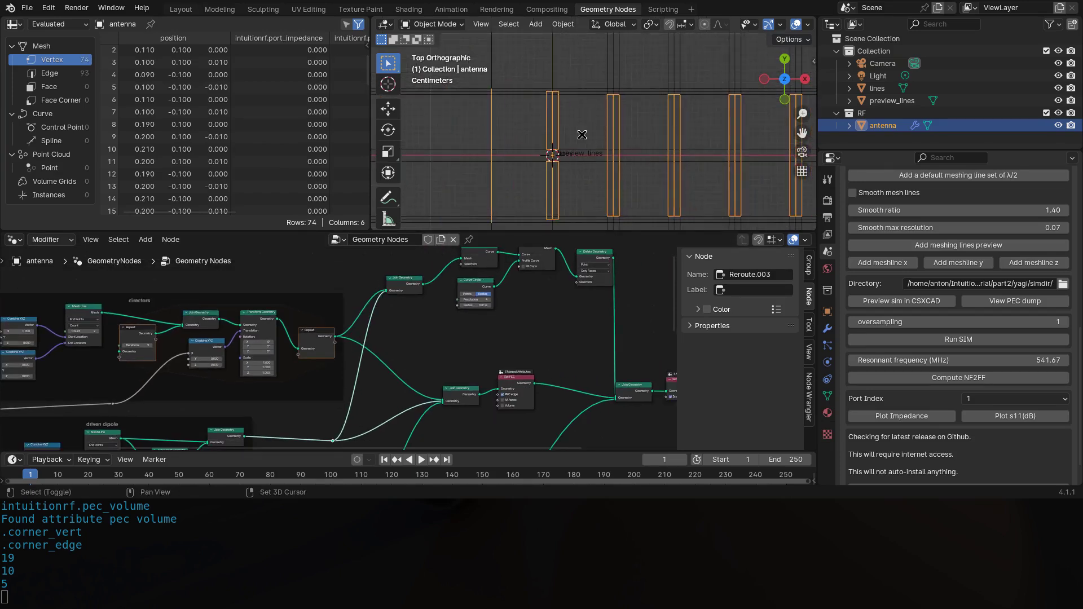
Link the reflector's output through its reroute to the same Join Geometry node that feeds Mesh to Curve.
scroll(430, 376, down, 3)
middle_drag(392, 432, 455, 242)
scroll(454, 378, down, 3)
scroll(454, 377, up, 2)
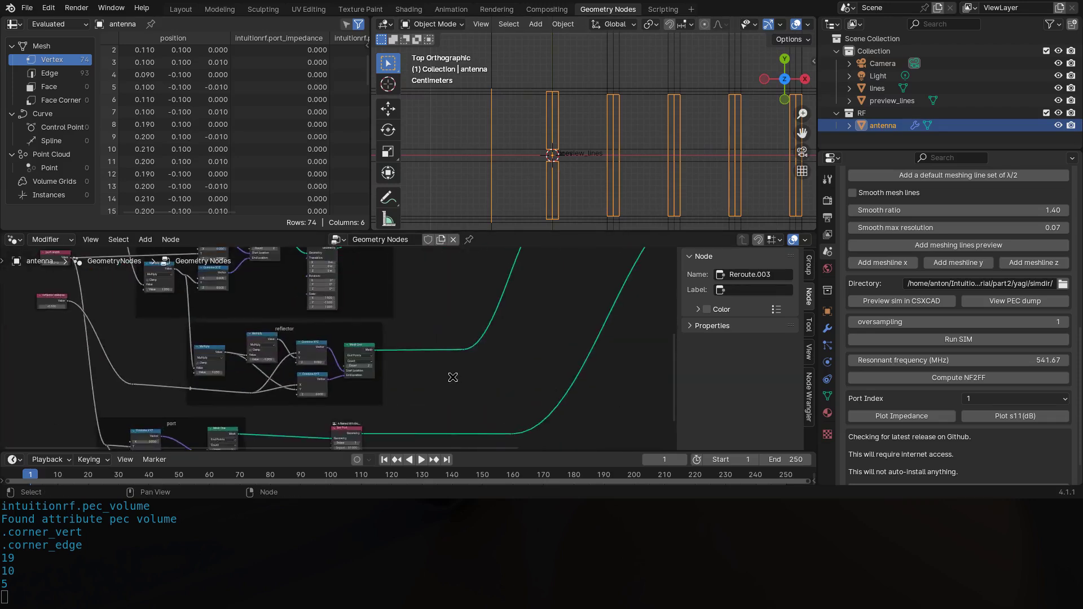
scroll(395, 407, up, 2)
click(405, 407)
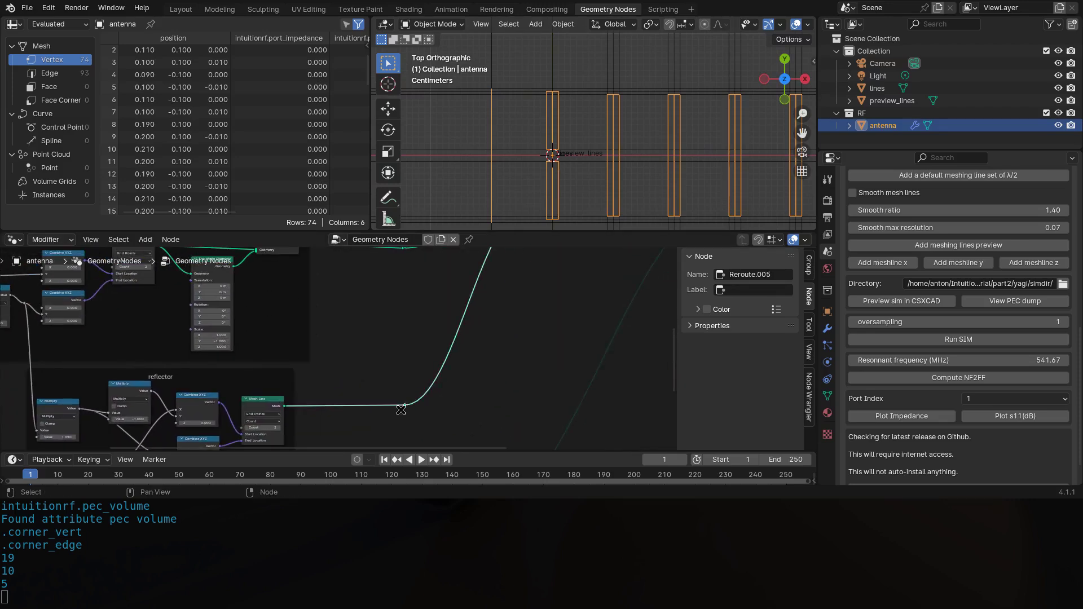
scroll(366, 429, down, 4)
middle_drag(359, 437, 360, 390)
drag(325, 404, 378, 300)
scroll(440, 333, up, 3)
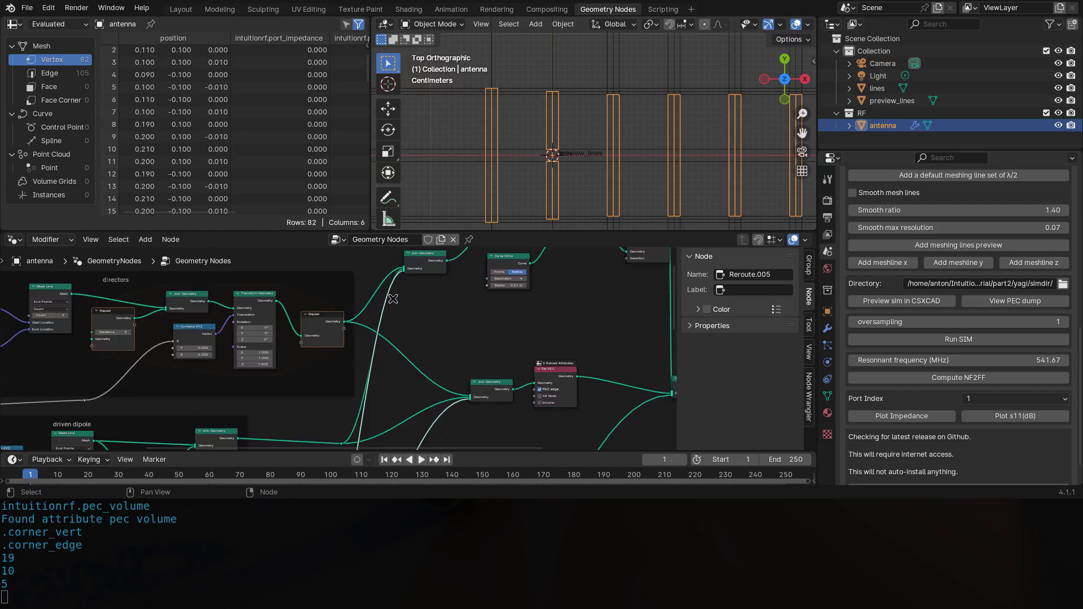
Regenerate the meshing lines preview and inspect the lines around all the antenna elements.
scroll(564, 148, down, 2)
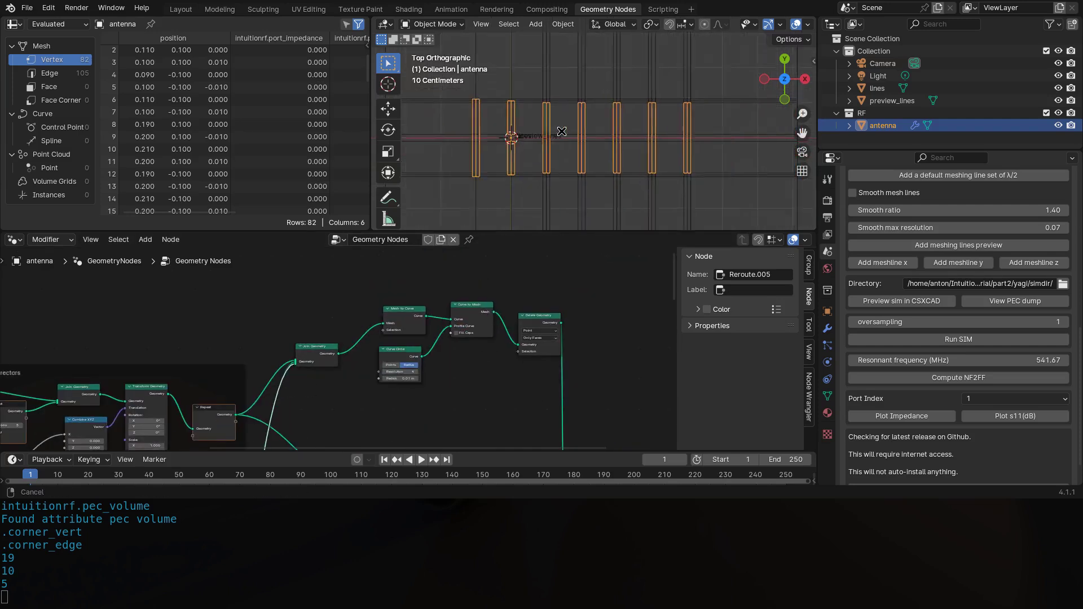
click(990, 262)
shift+middle_drag(603, 137, 531, 149)
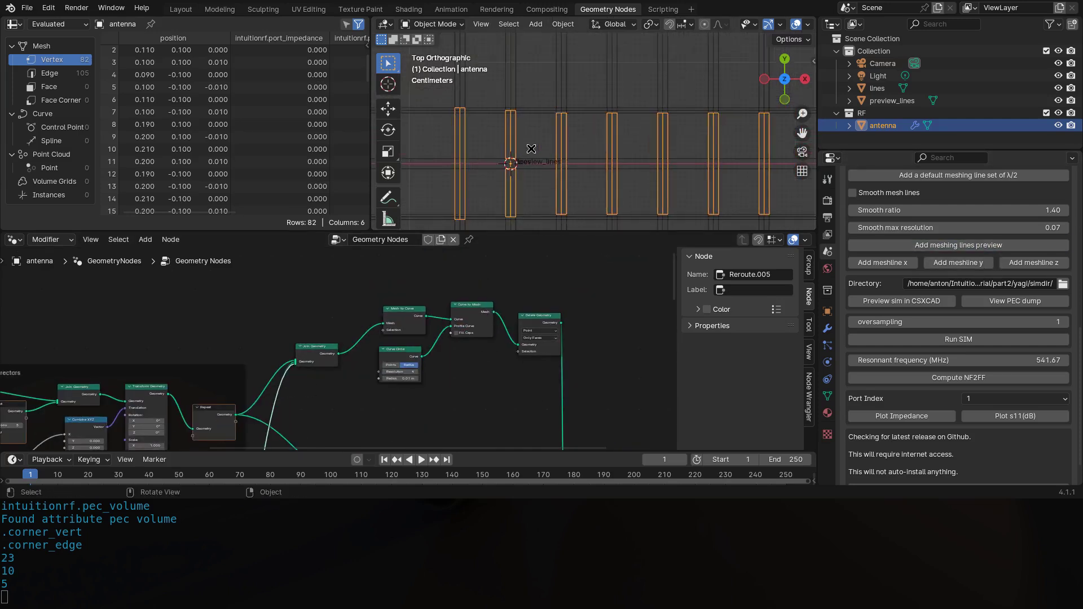
scroll(506, 308, up, 2)
Rearrange the nodes following Delete Geometry to leave more room along its outgoing link.
middle_drag(594, 340, 402, 303)
scroll(484, 338, down, 3)
click(345, 283)
drag(346, 283, 331, 285)
drag(368, 329, 398, 353)
key(g)
click(413, 322)
middle_drag(433, 347, 395, 293)
drag(593, 411, 333, 339)
key(g)
click(457, 337)
Align the reroute on the Delete Geometry node's outgoing link with that node's output.
scroll(404, 322, up, 3)
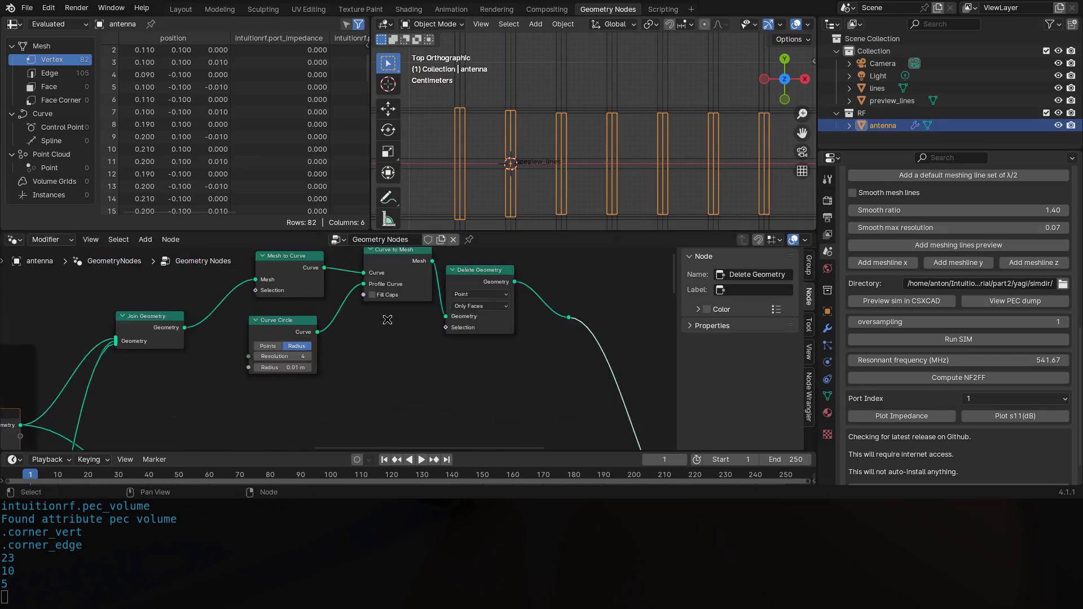
click(568, 314)
drag(568, 313, 568, 281)
scroll(441, 307, down, 3)
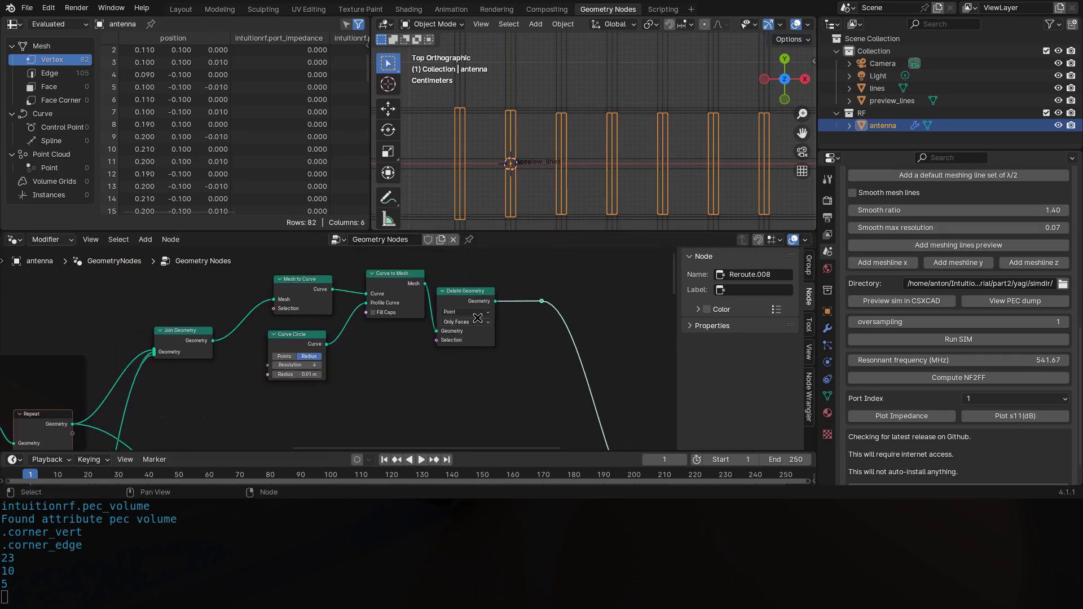
Shift the reroute and the final Join Geometry and Set Anchor nodes further away from Delete Geometry.
scroll(442, 308, down, 2)
drag(306, 272, 596, 418)
key(g)
click(443, 275)
scroll(395, 367, up, 2)
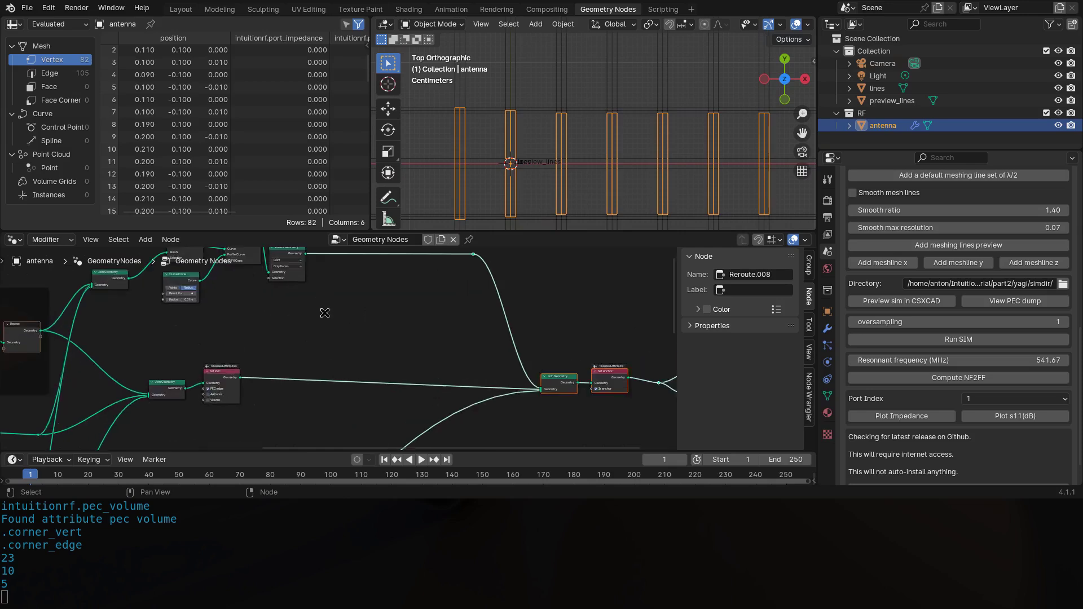
Insert a Transform Geometry node after Delete Geometry and set its Y scale to 1.05.
key(shift+a)
text(tran)
key(Return)
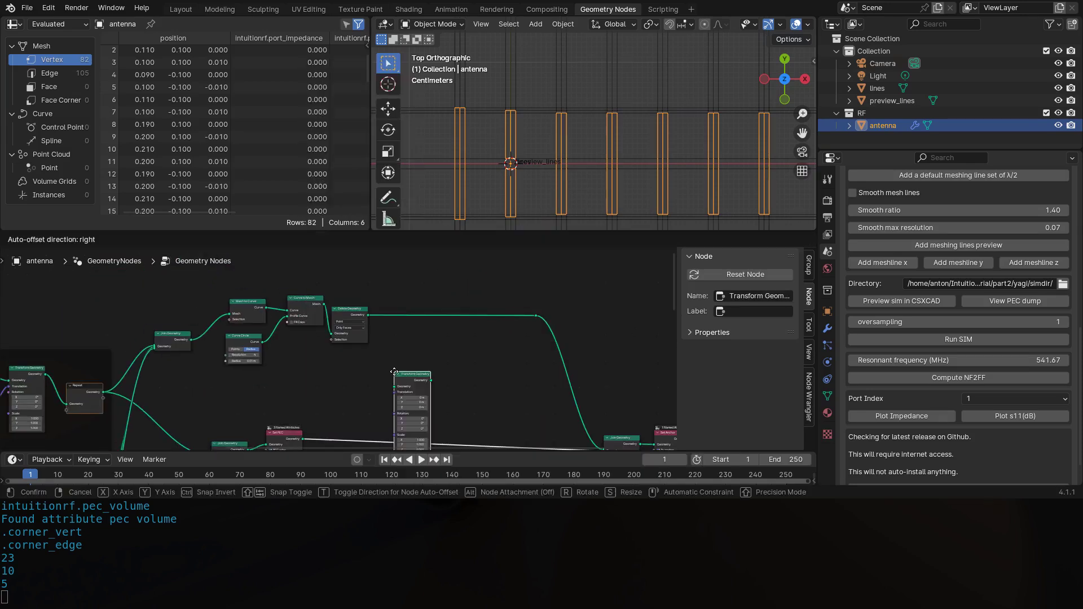
click(399, 305)
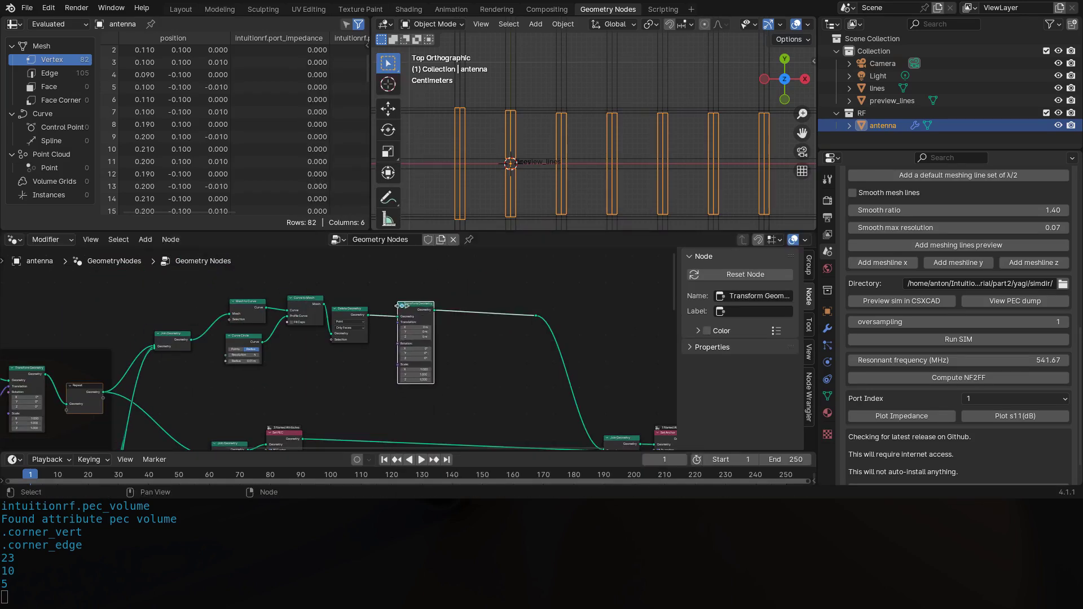
scroll(399, 316, up, 2)
scroll(519, 384, up, 2)
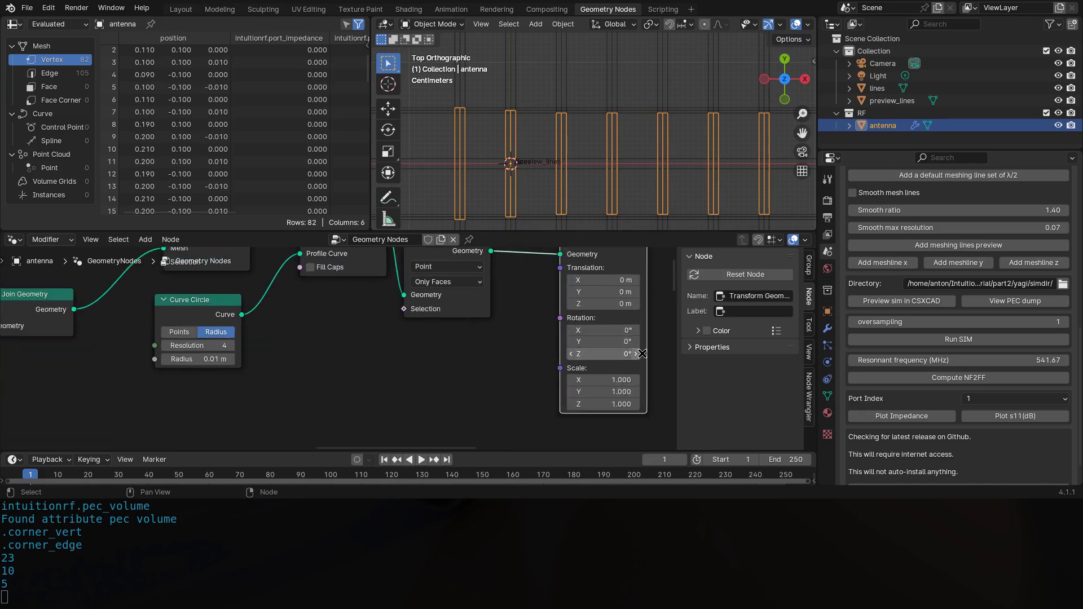
drag(534, 403, 534, 404)
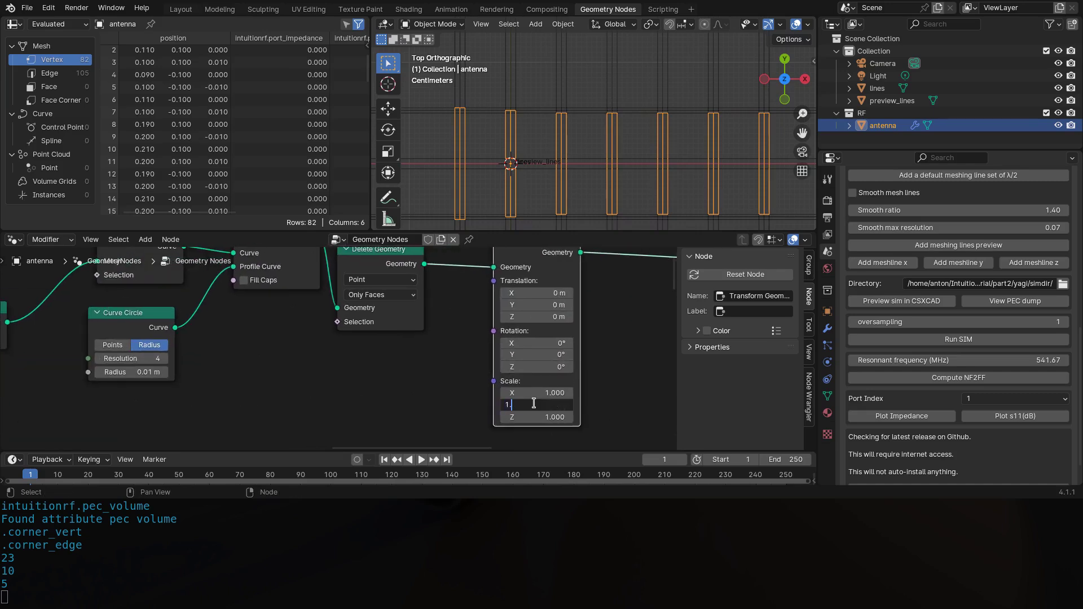
key(Return)
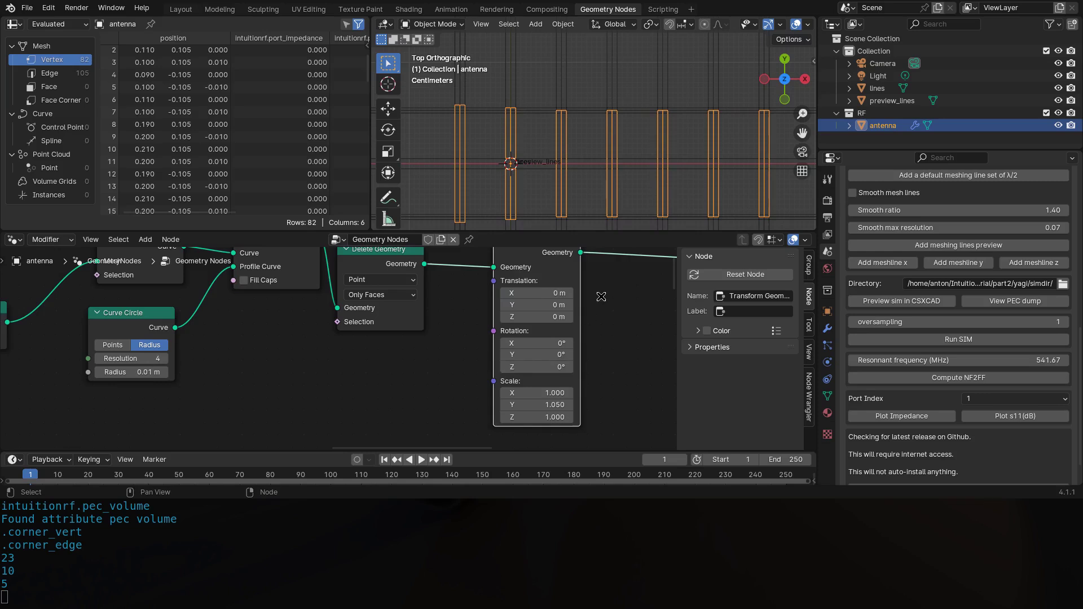
Insert a duplicate Join Geometry node after Transform Geometry and also link the Delete Geometry output to it.
scroll(602, 296, down, 2)
drag(494, 286, 487, 322)
click(86, 322)
key(shift+d)
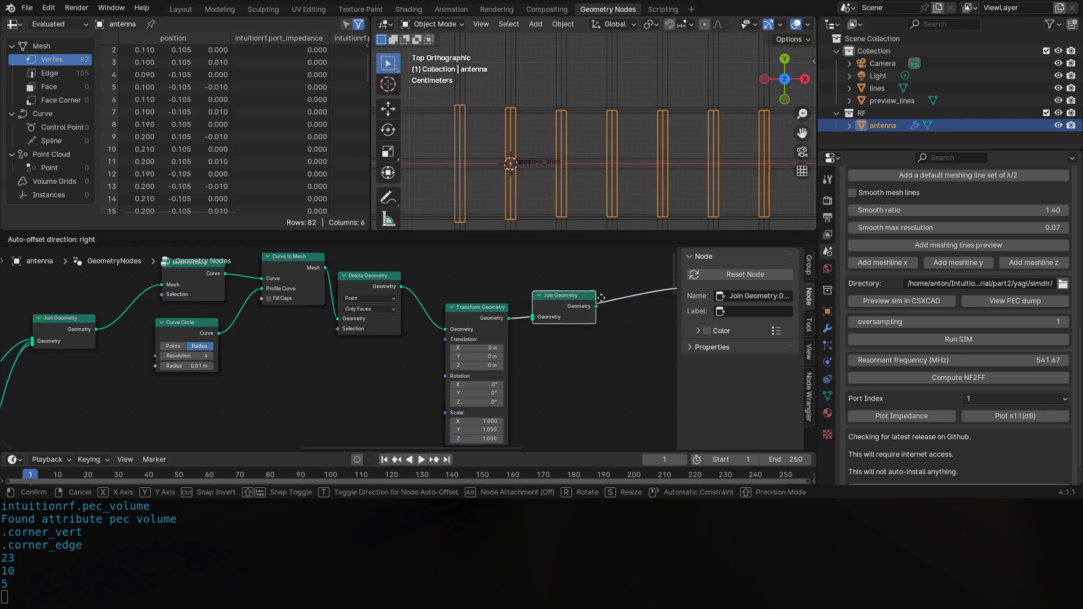
click(638, 293)
drag(401, 286, 569, 312)
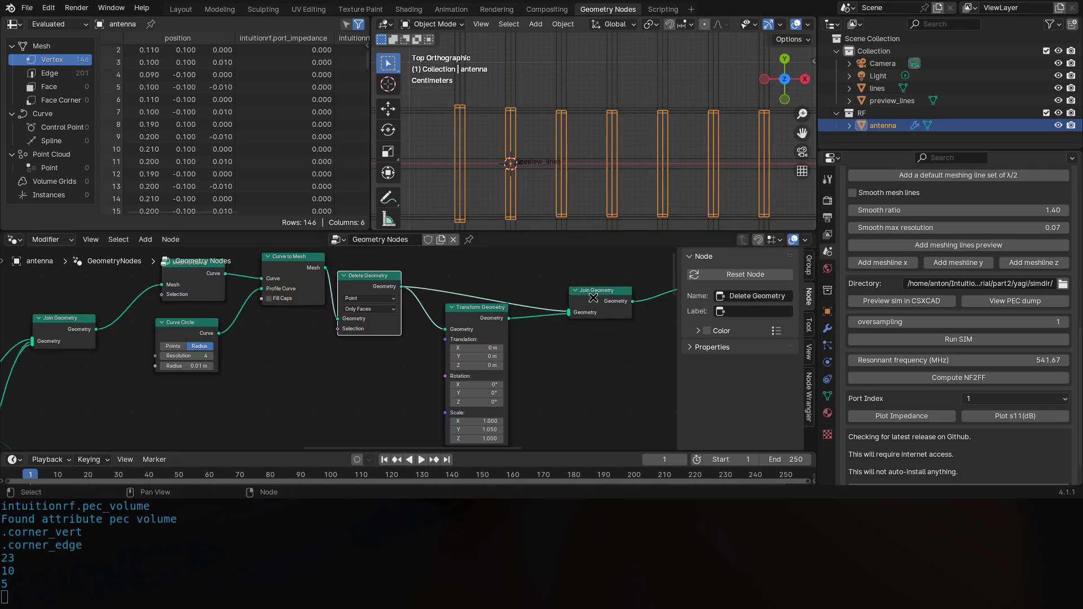
Take the Transform Geometry node back out, keeping Delete Geometry linked directly to the new Join Geometry node.
scroll(485, 320, up, 1)
scroll(485, 320, up, 2)
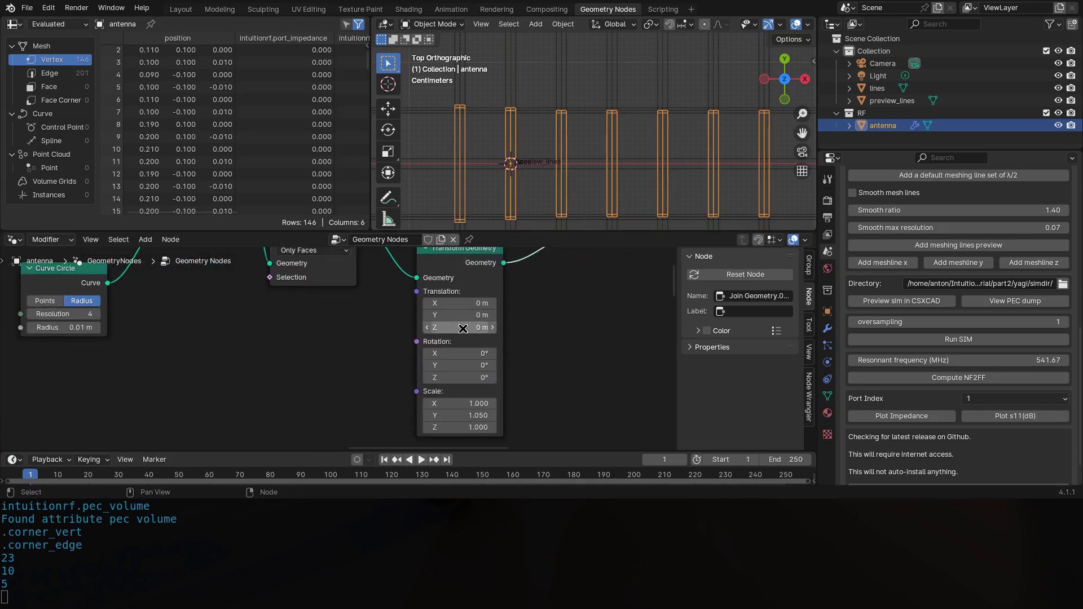
scroll(465, 336, down, 3)
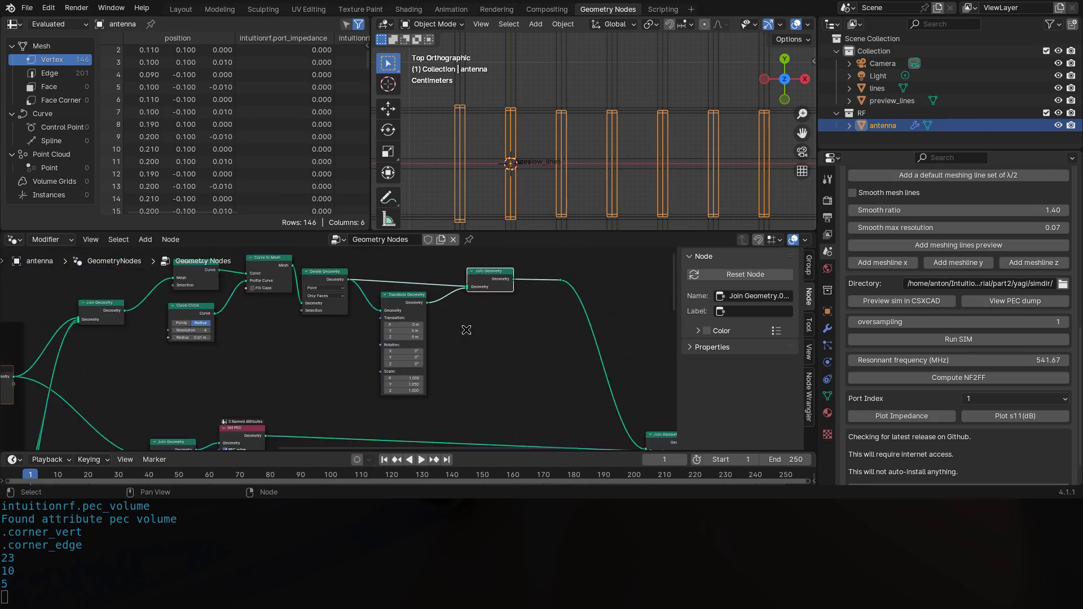
key(ctrl+z)
key(ctrl+z)
key(ctrl+z)
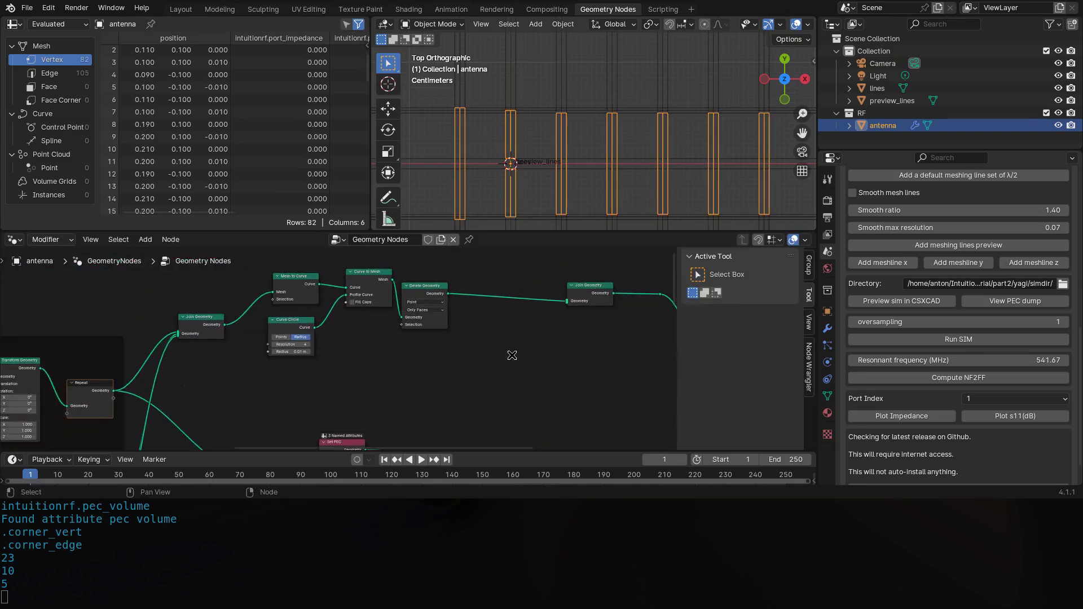
Duplicate the four tube-building nodes and connect the copies between the two Join Geometry nodes as a parallel branch.
key(shift+d)
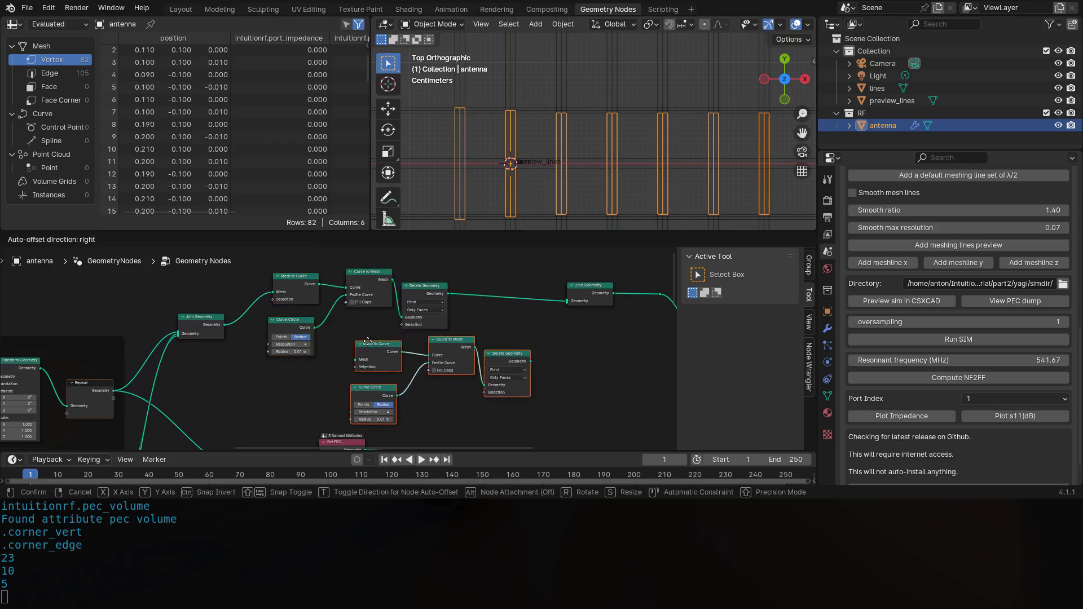
click(346, 339)
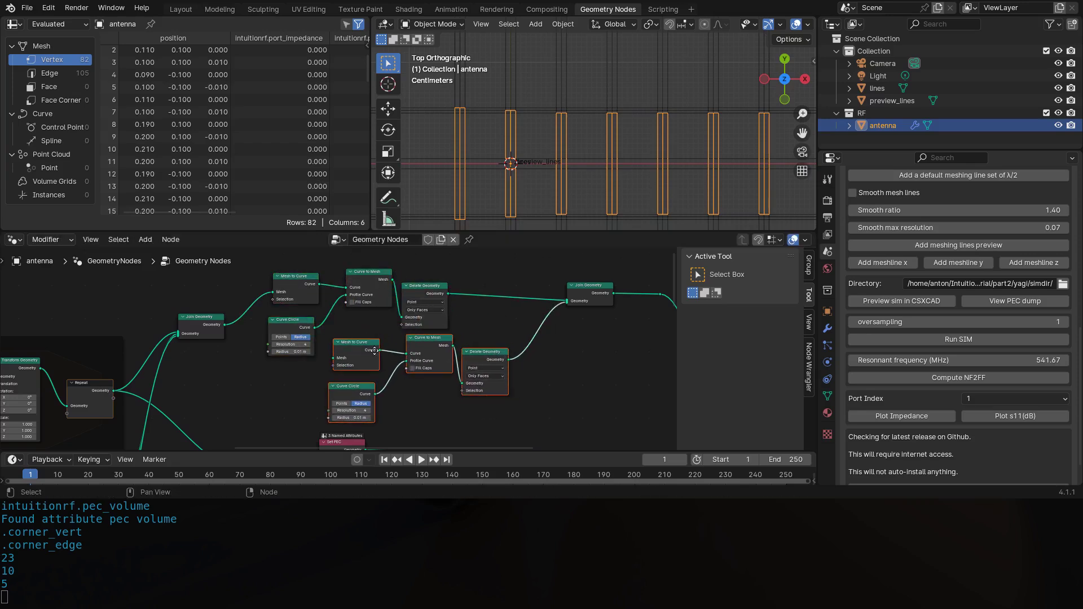
scroll(300, 331, up, 2)
drag(208, 283, 355, 330)
Halve the duplicated Curve Circle's radius to 0.005 m.
ctrl+scroll(339, 366, down, 4)
scroll(320, 398, up, 1)
click(305, 408)
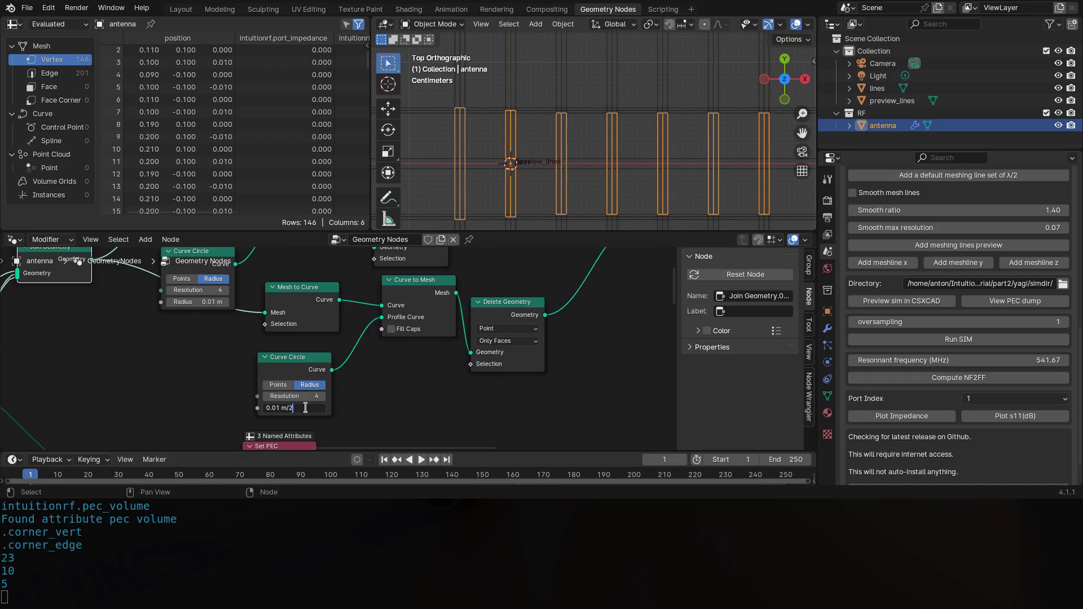
key(Return)
scroll(443, 378, down, 2)
middle_drag(442, 378, 406, 374)
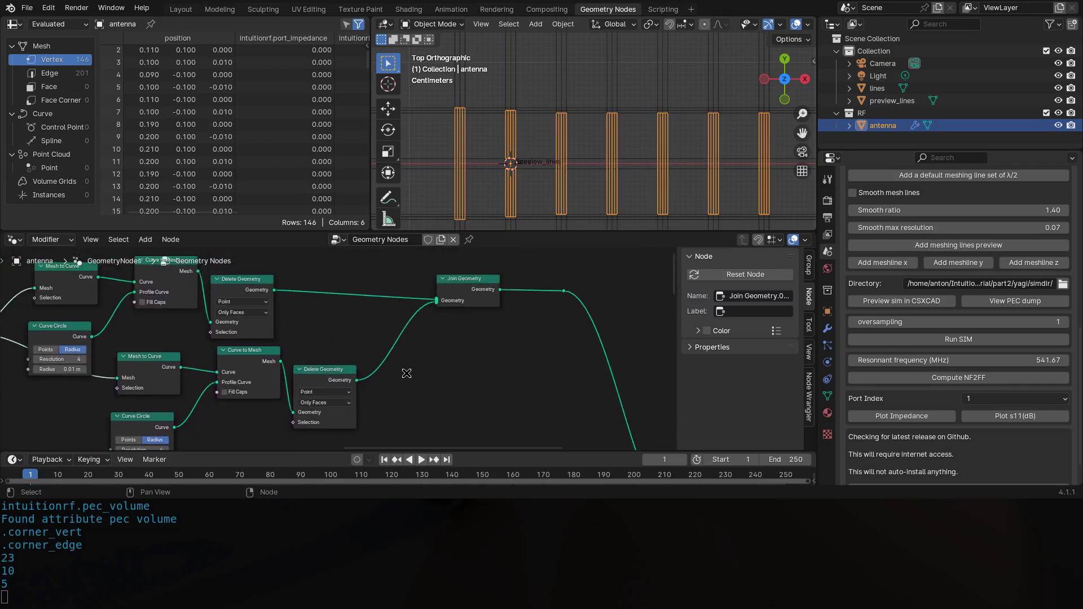
Insert a Transform Geometry node between the duplicated Delete Geometry and Join Geometry nodes, with a Y scale of 1.05.
middle_drag(293, 374, 361, 357)
key(shift+a)
text(trans)
key(Return)
click(404, 288)
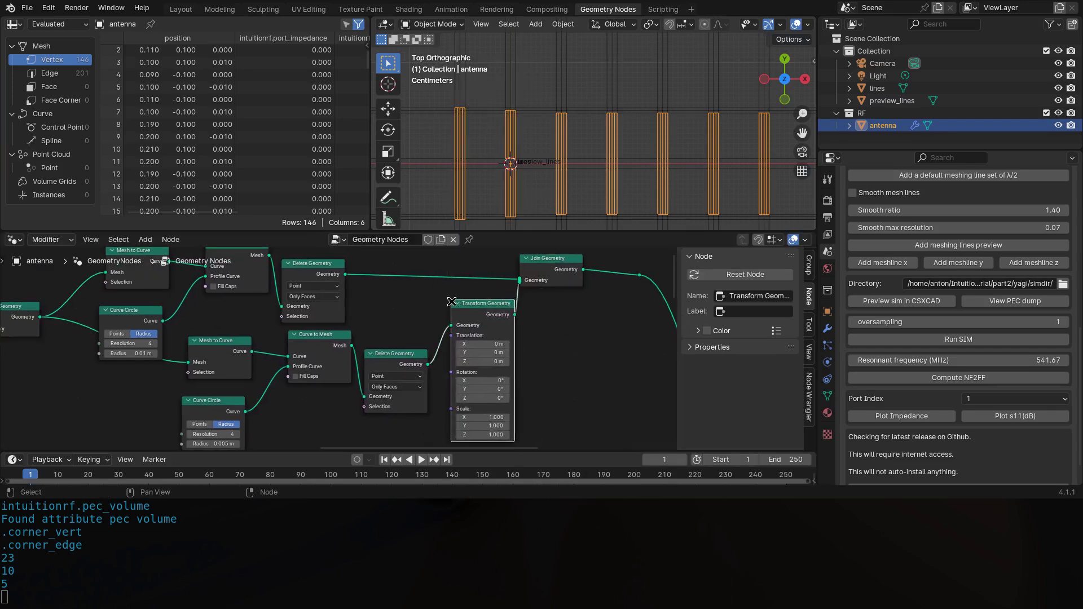
scroll(455, 403, up, 3)
click(455, 402)
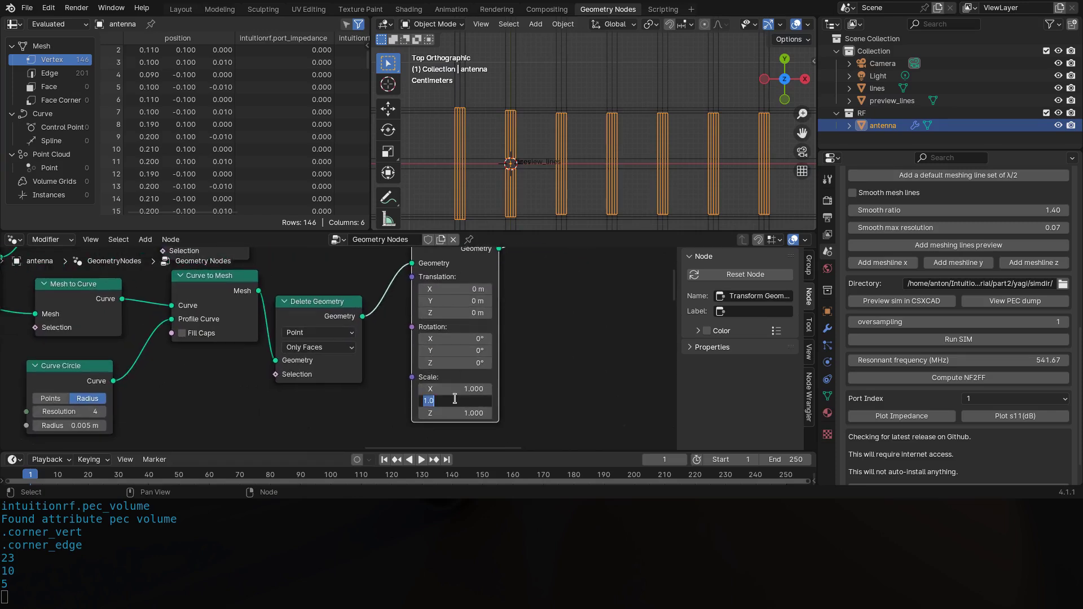
text(1.05)
key(Return)
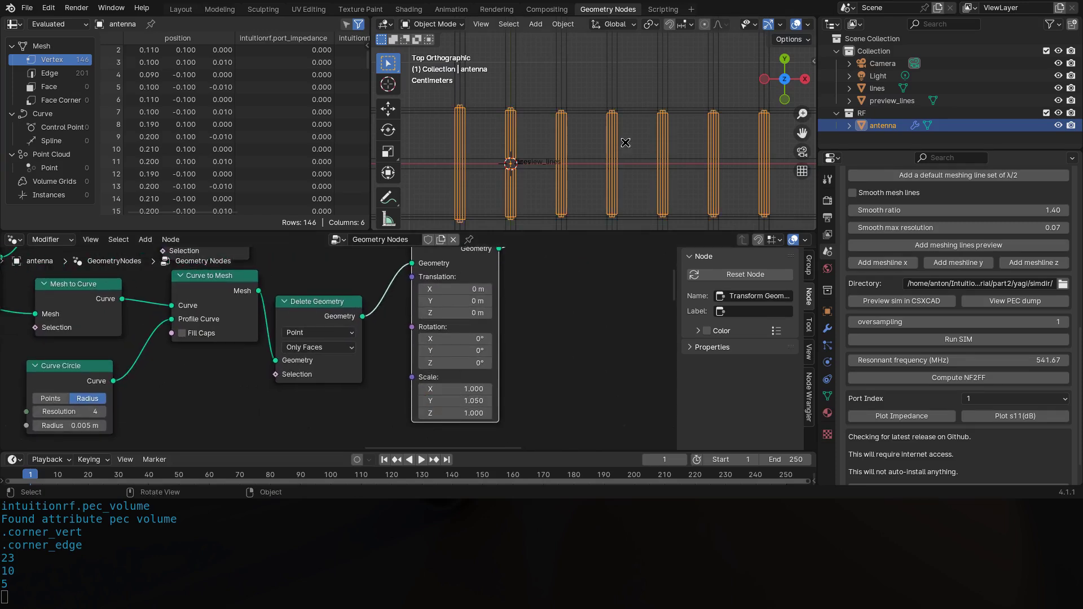
Regenerate the meshing lines preview and examine the line density around the element tips and the driven dipole's feed gap.
click(968, 245)
scroll(655, 176, up, 3)
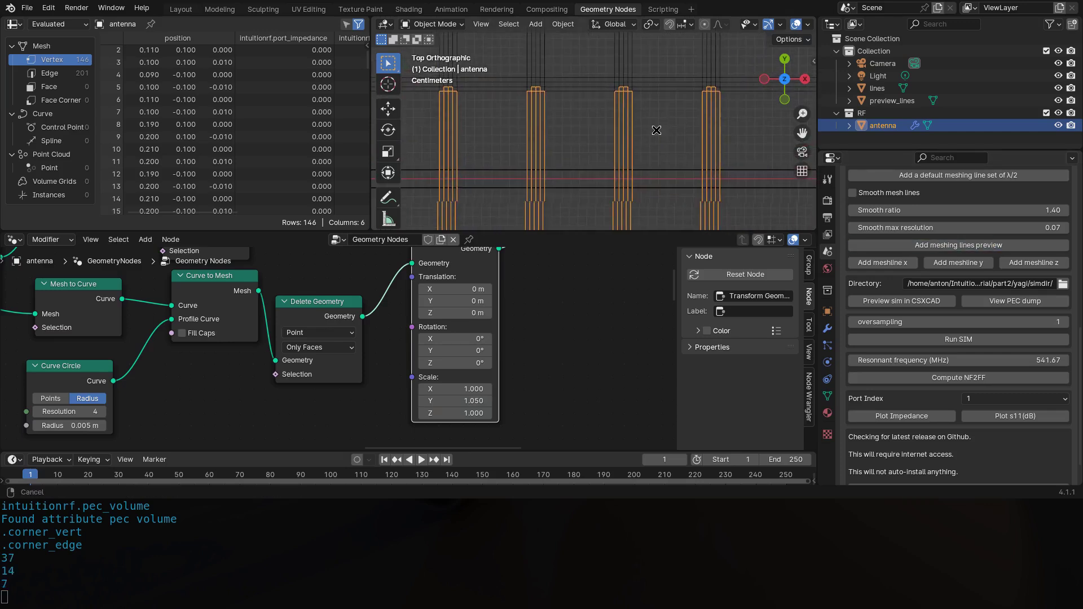
scroll(632, 158, up, 3)
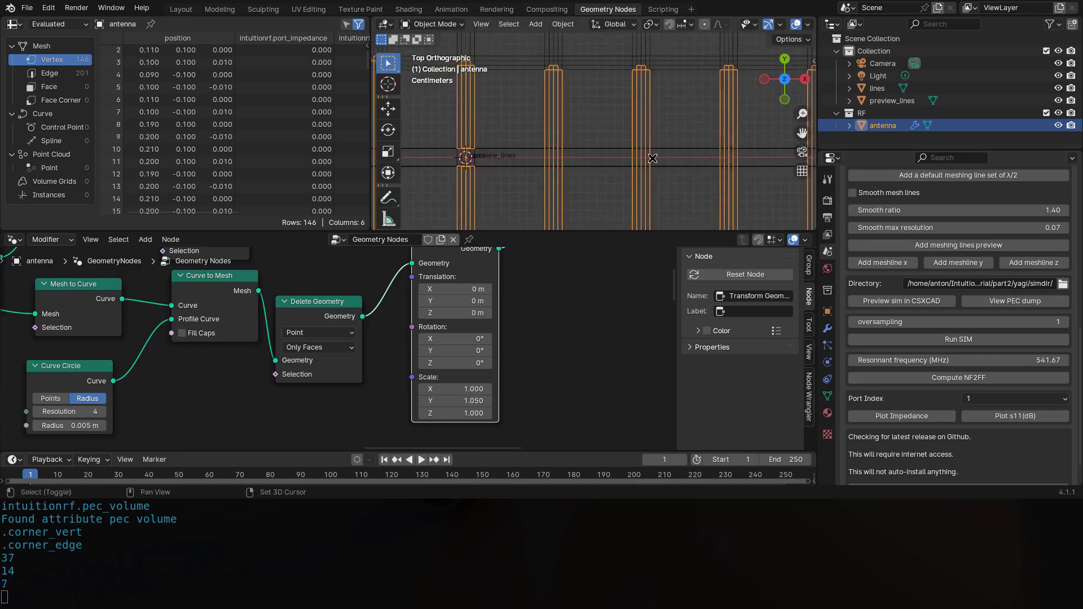
scroll(618, 142, up, 3)
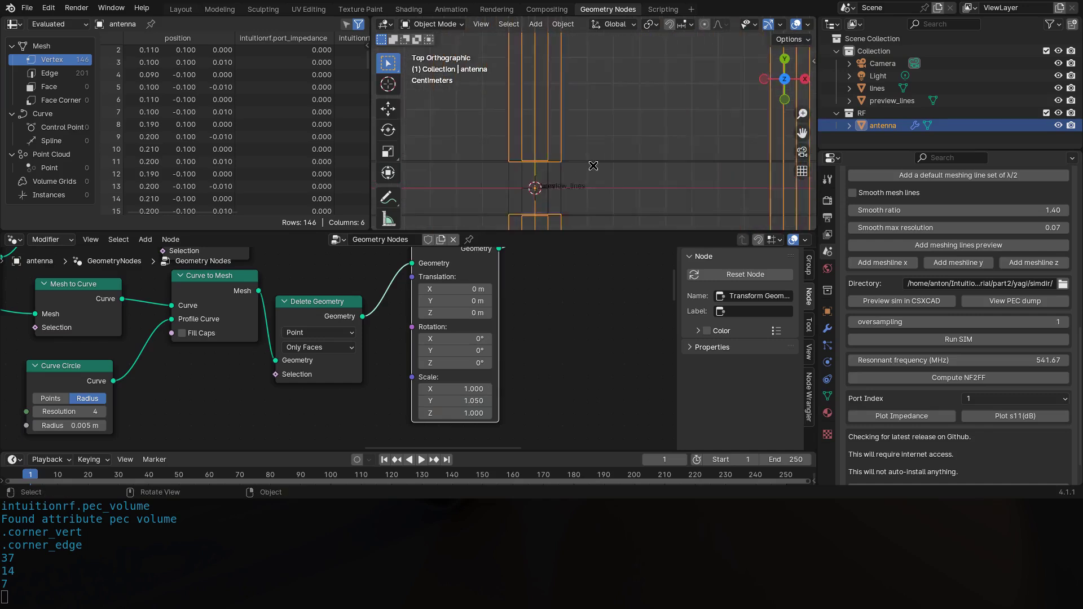
scroll(578, 179, down, 2)
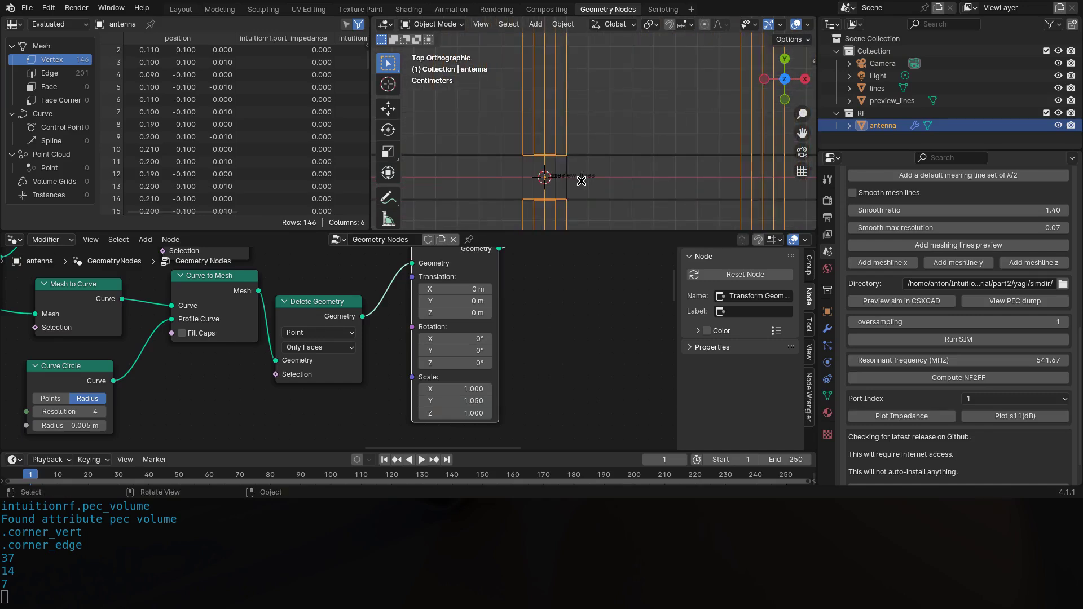
scroll(600, 169, down, 3)
scroll(608, 163, down, 1)
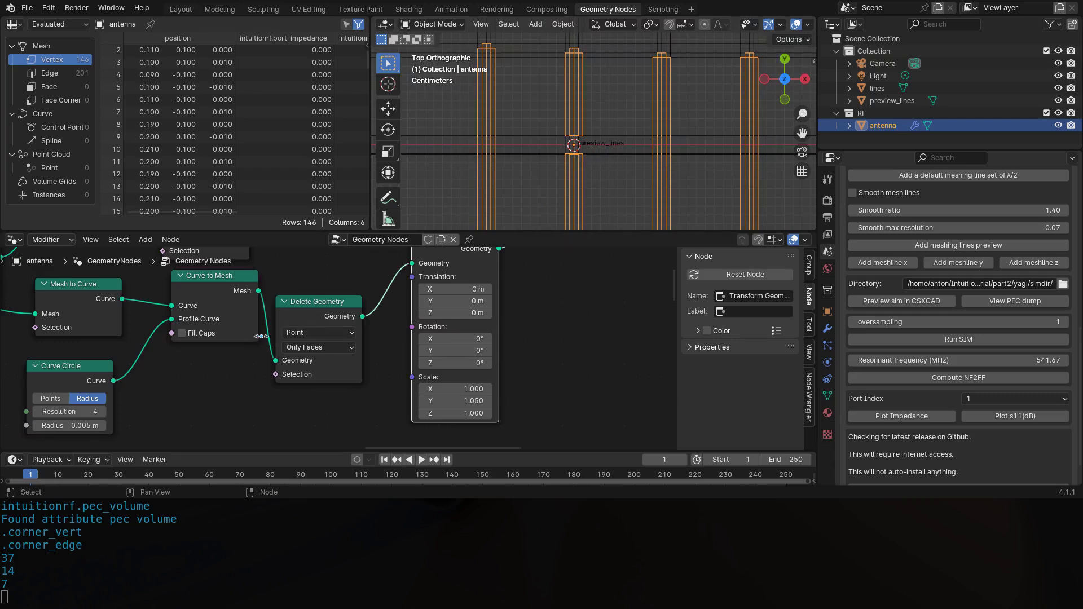
scroll(612, 153, up, 4)
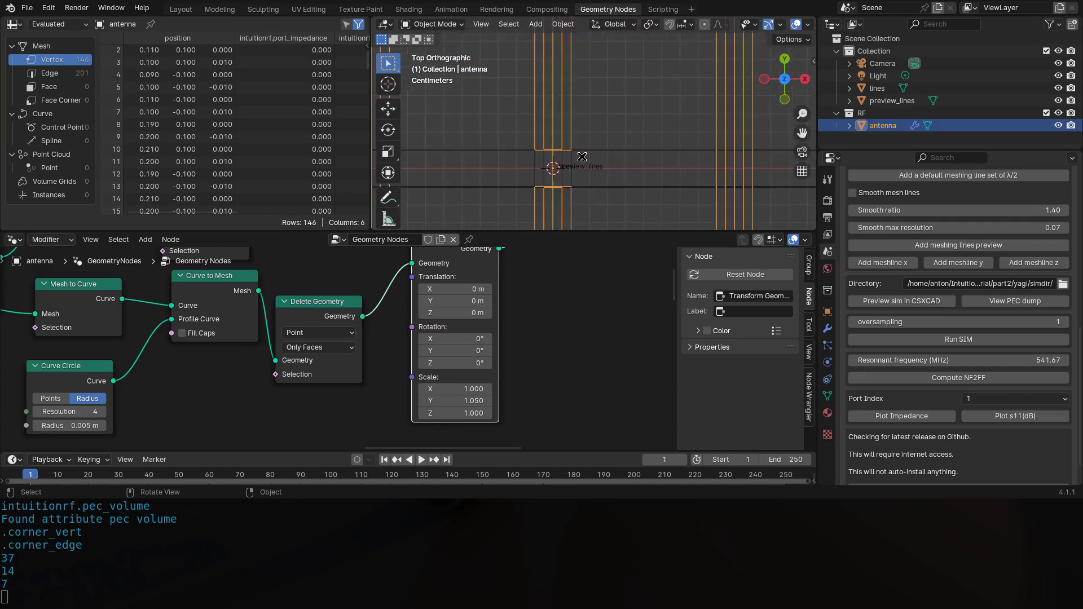
scroll(539, 195, down, 3)
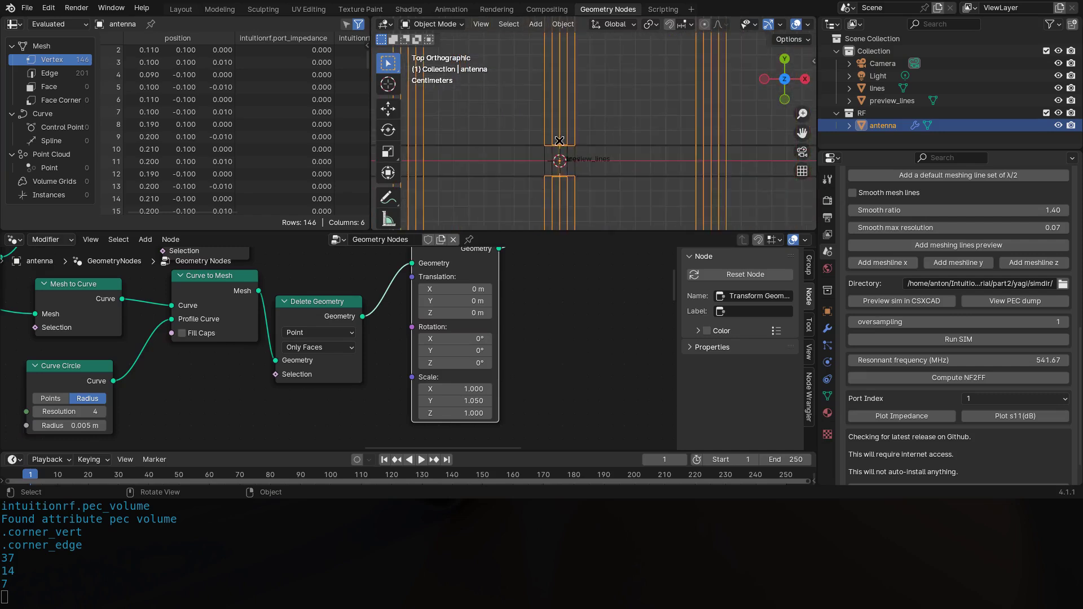
scroll(582, 168, up, 5)
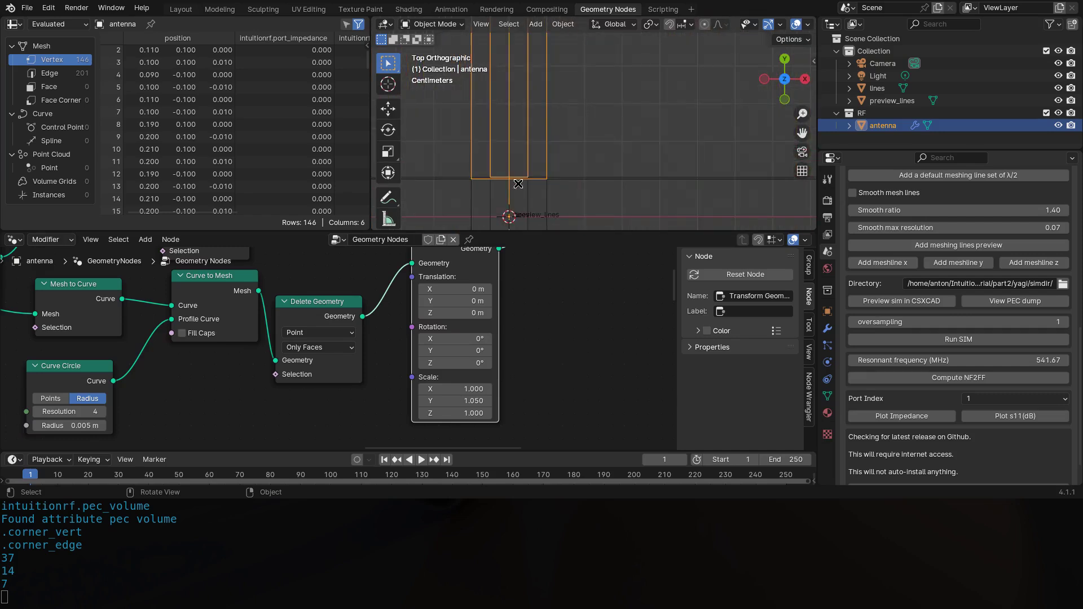
scroll(519, 179, down, 2)
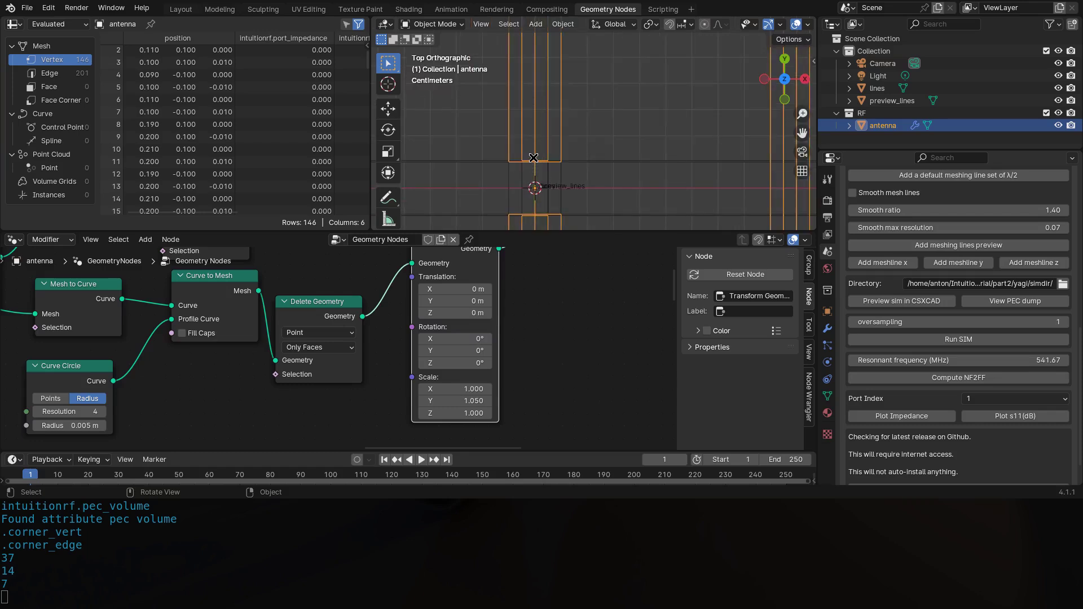
scroll(591, 173, up, 3)
scroll(502, 181, down, 3)
shift+middle_drag(570, 163, 578, 160)
scroll(578, 159, down, 6)
scroll(591, 156, up, 4)
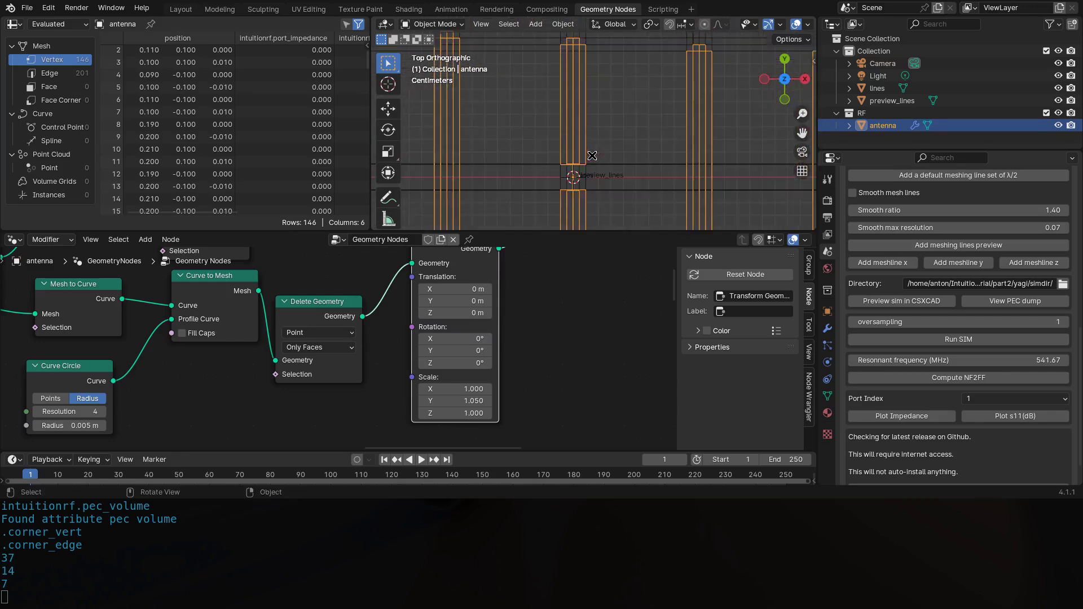
Set the Transform Geometry node's Y scale to 1.1 and regenerate the meshing lines preview to check the element tips.
click(466, 400)
text(1.1)
key(Return)
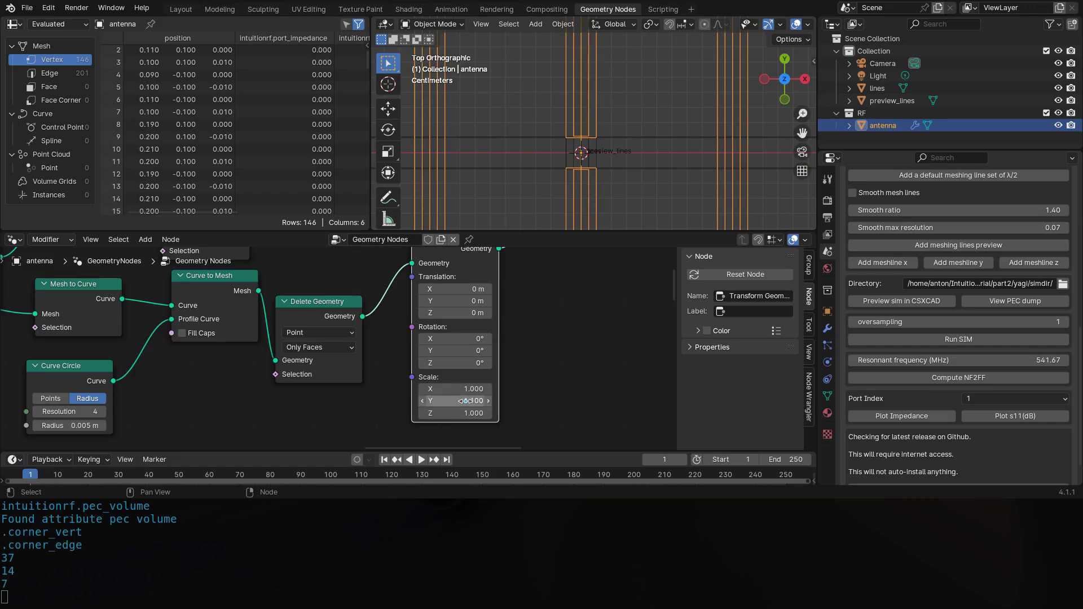
click(931, 245)
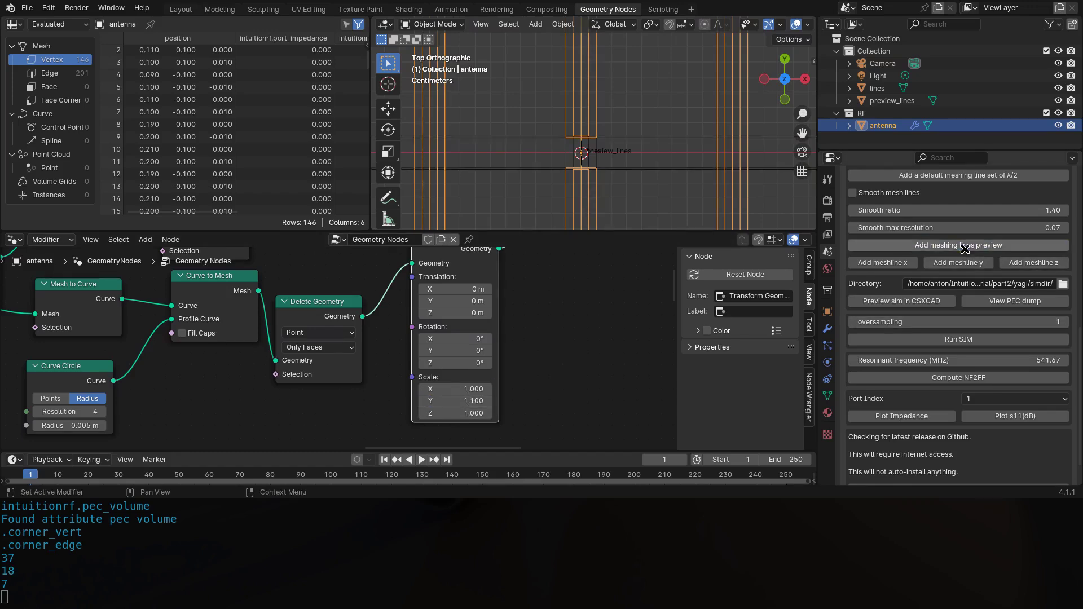
scroll(598, 130, up, 5)
scroll(615, 155, down, 8)
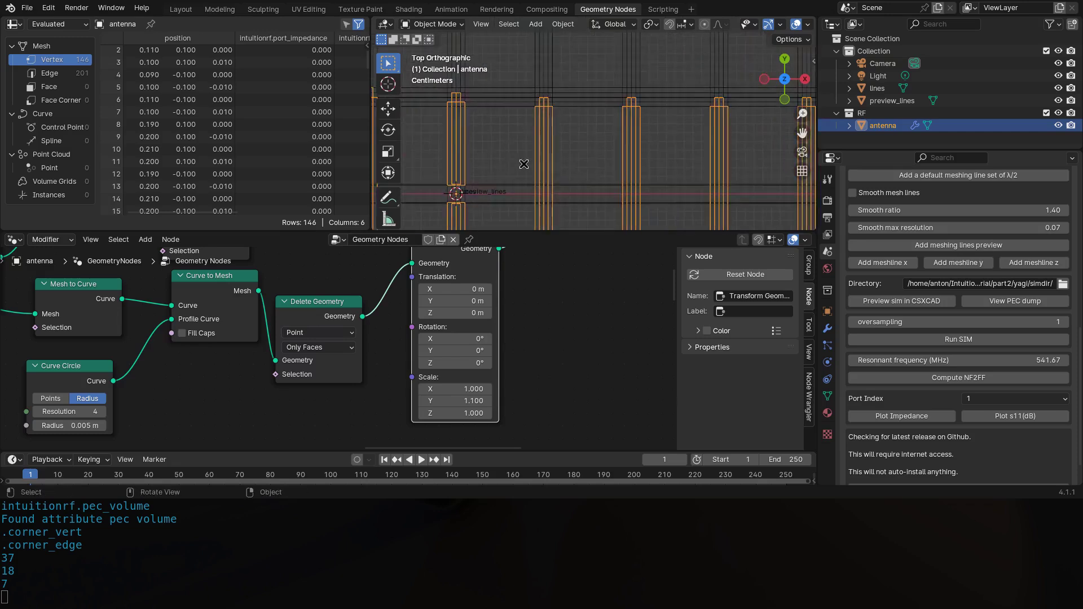
scroll(590, 65, up, 6)
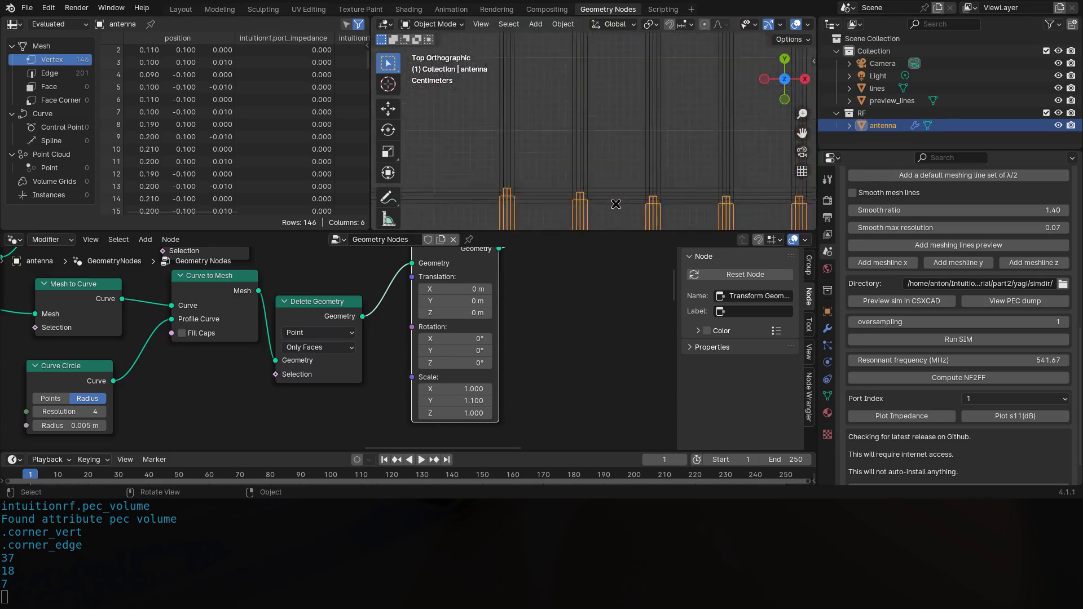
scroll(577, 119, up, 5)
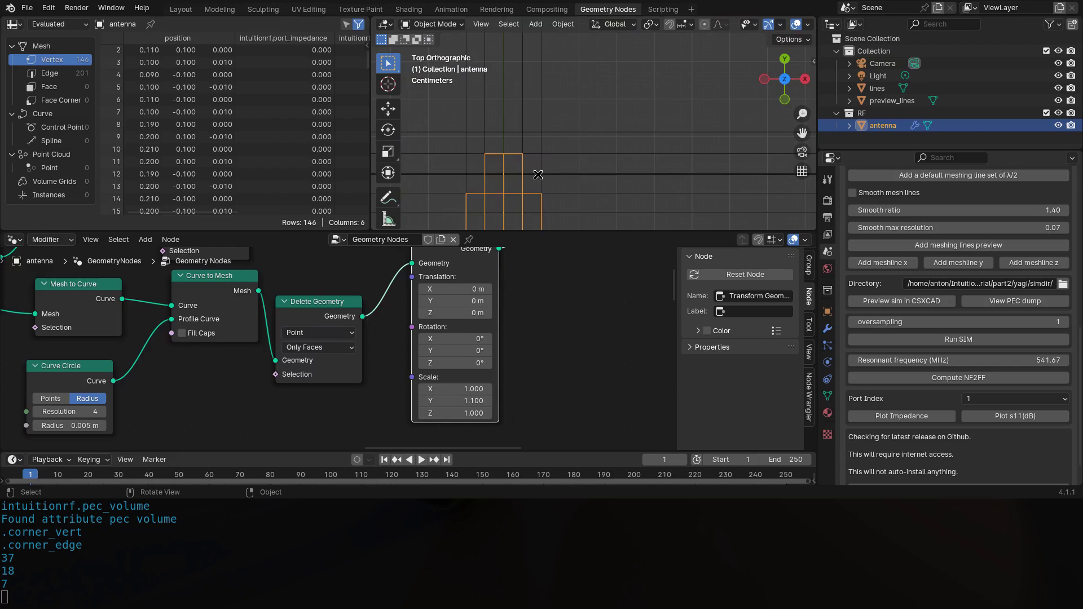
scroll(552, 173, down, 7)
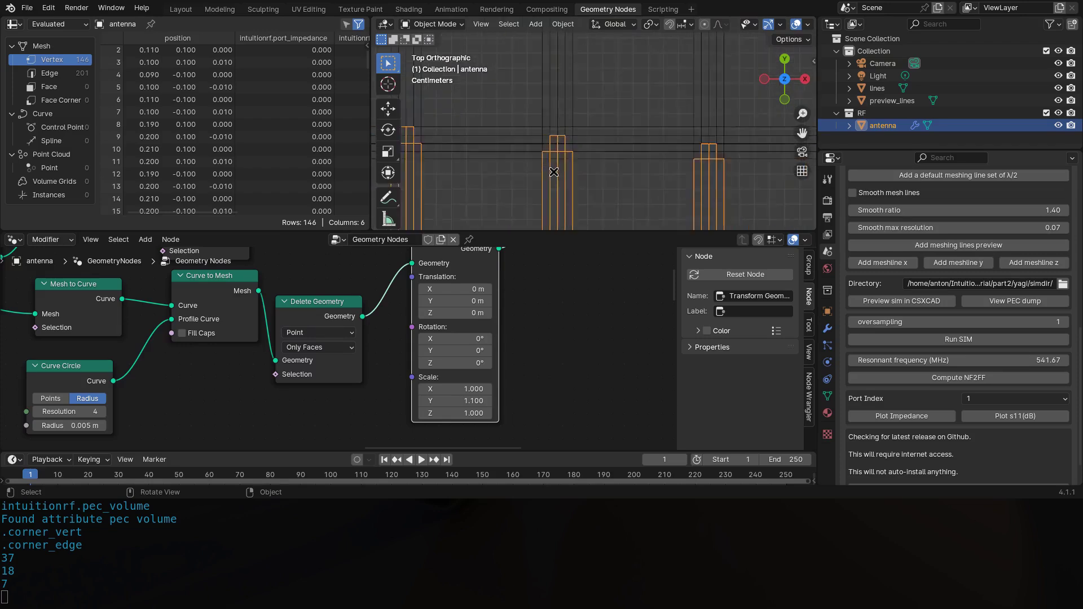
shift+middle_drag(607, 196, 614, 159)
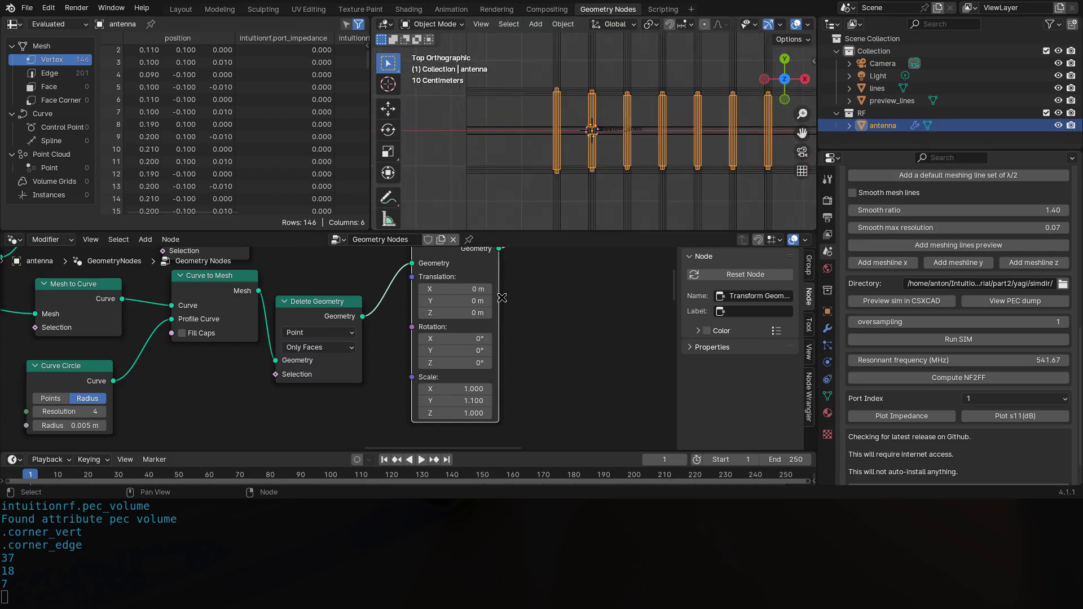
Cut the link from Transform Geometry to Join Geometry and regenerate the meshing lines preview without the inner anchor tubes.
middle_drag(525, 293, 538, 339)
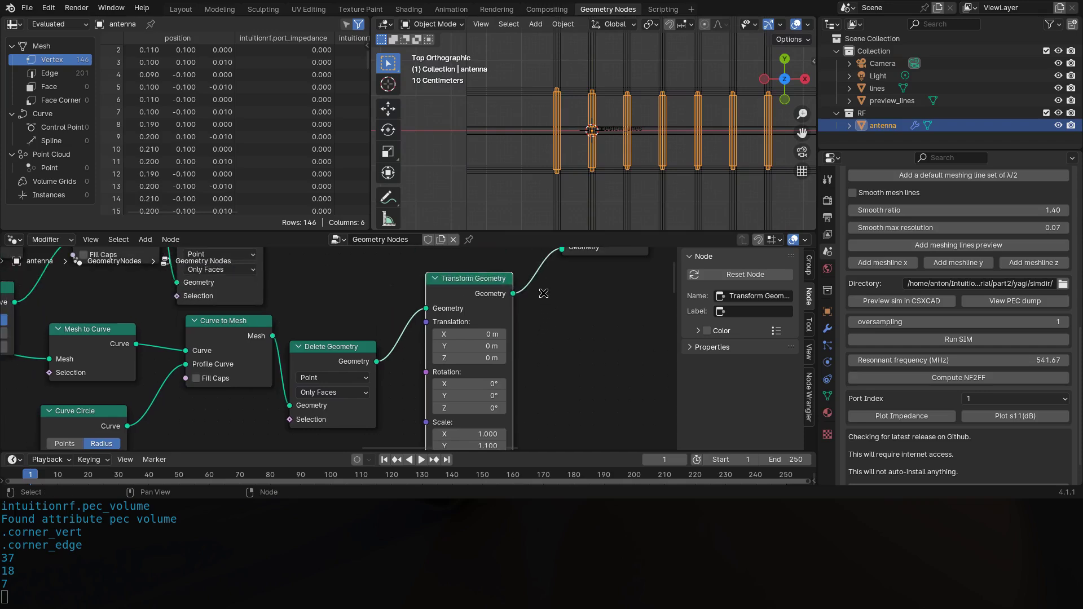
ctrl+right_drag(544, 294, 528, 270)
click(967, 246)
scroll(638, 115, up, 4)
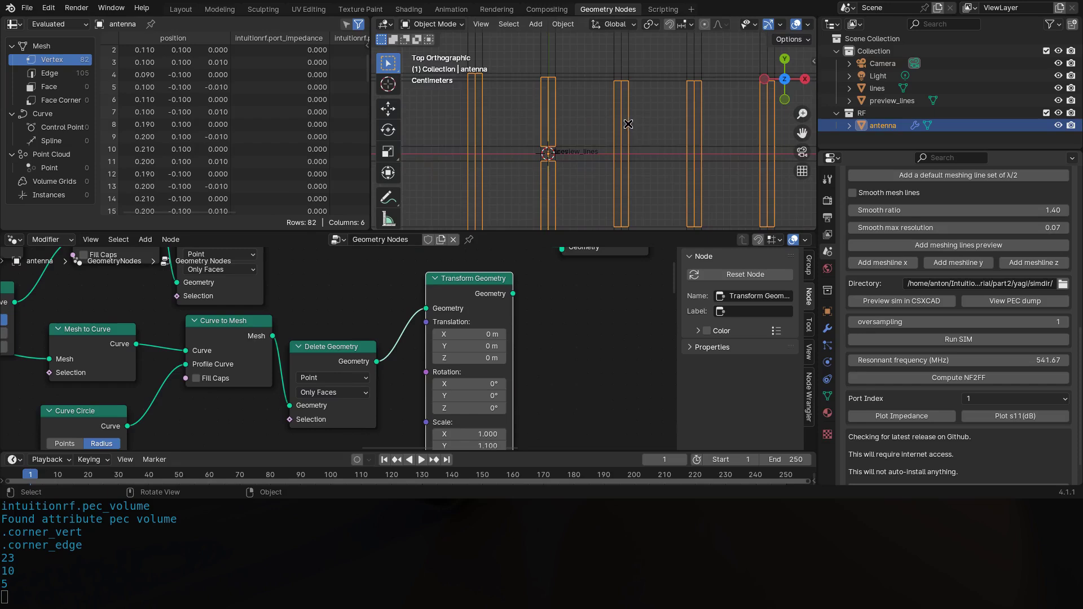
scroll(628, 124, down, 3)
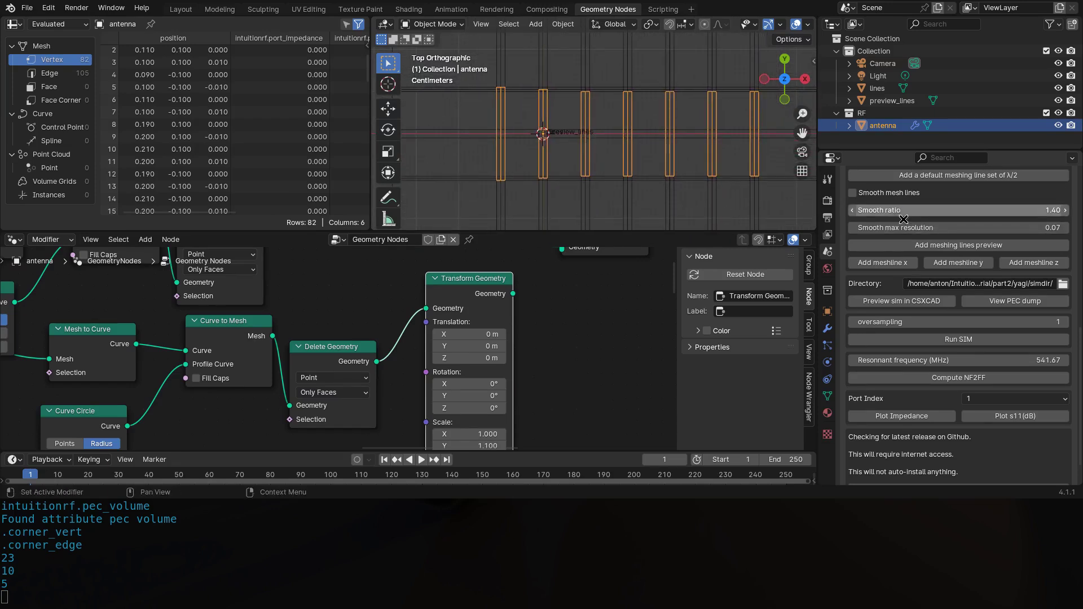
Regenerate the meshing lines preview with smooth mesh lines enabled and run the simulation.
scroll(906, 217, up, 3)
click(955, 316)
middle_drag(599, 141, 547, 99)
click(968, 418)
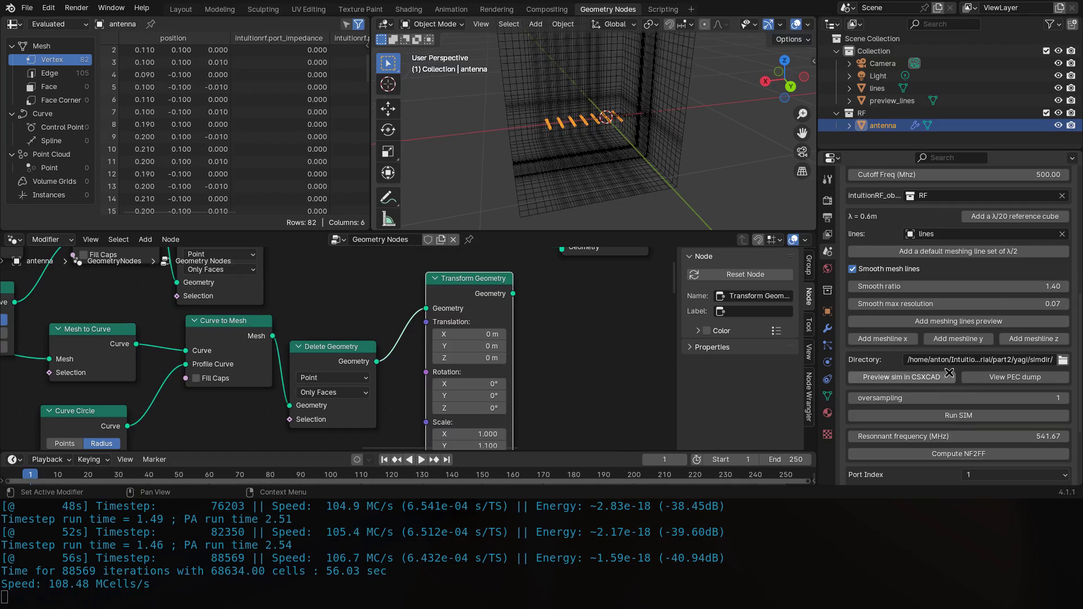
Plot the s11 response for port 1, zoom in on the resonance dips between about 470 and 765 MHz, and close the plot.
scroll(963, 350, down, 3)
click(1008, 417)
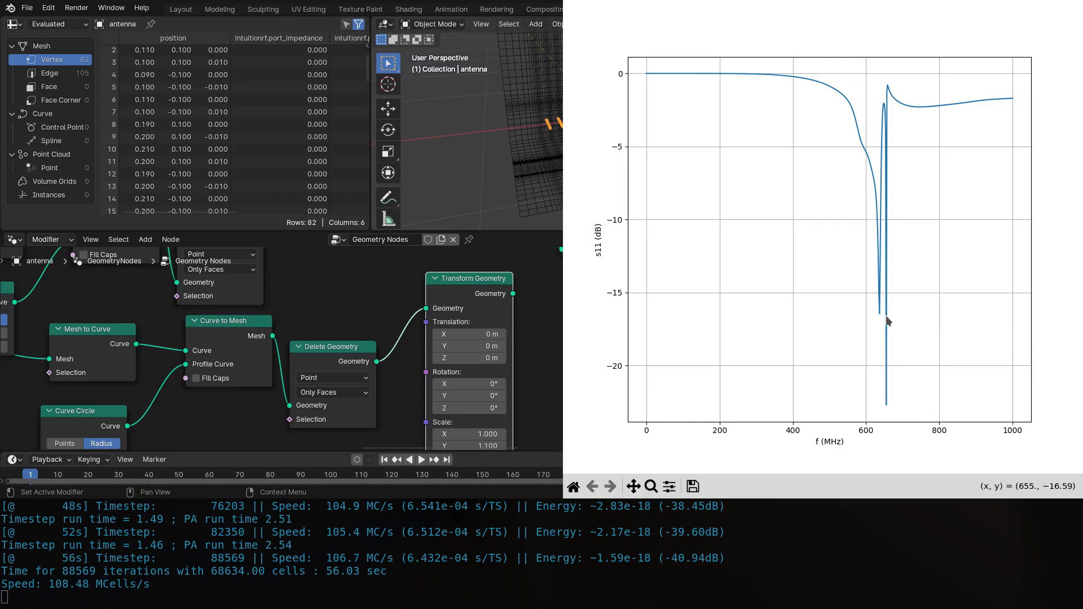
click(651, 487)
drag(819, 63, 927, 247)
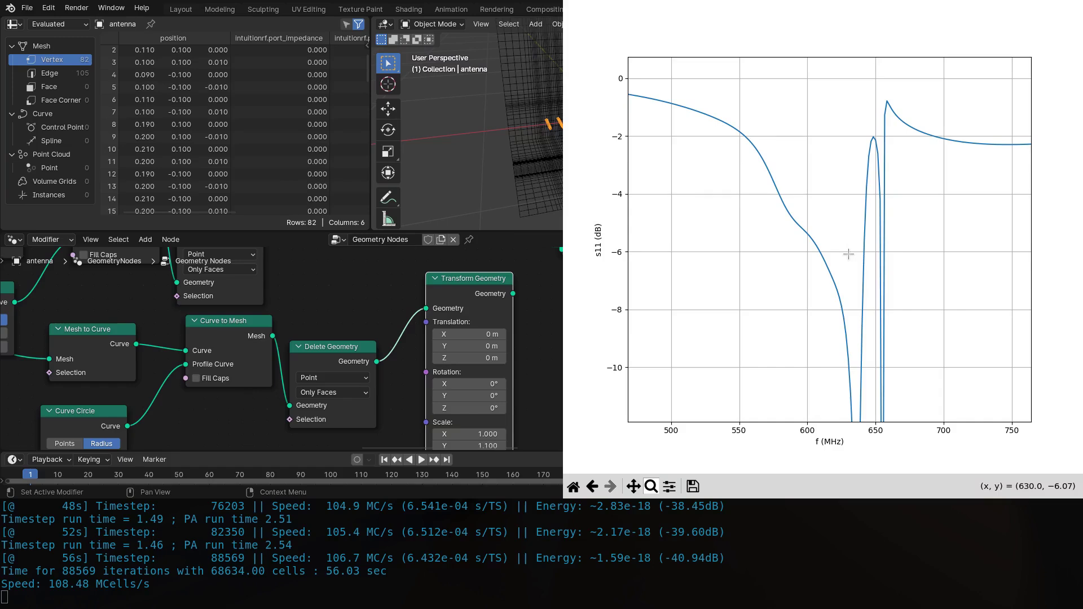
key(q)
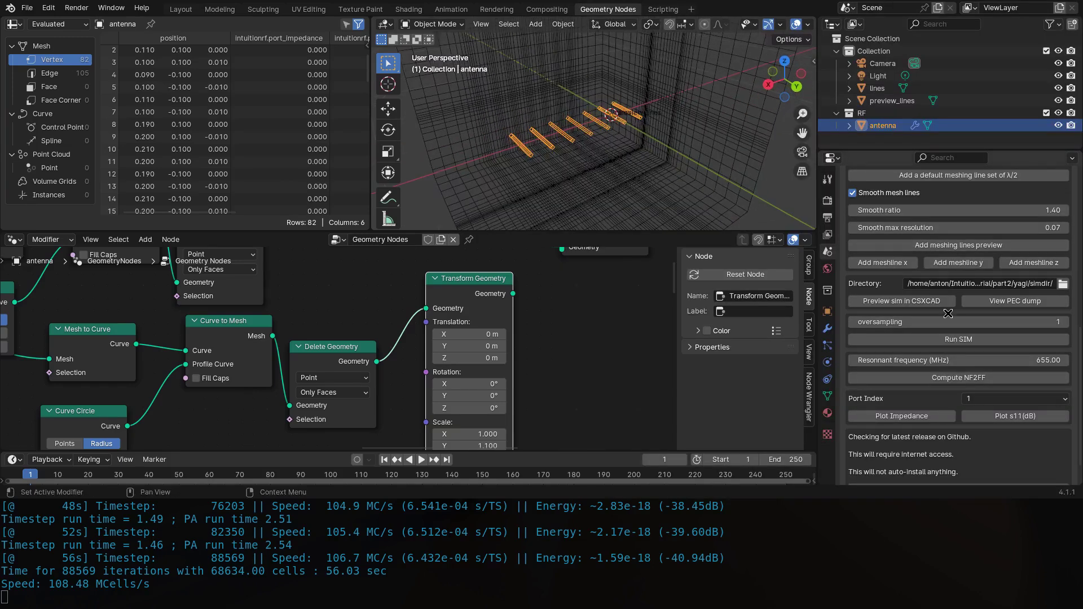
Compute the NF2FF radiation pattern at the 655 MHz resonant frequency and quit the terminal process monitor.
scroll(948, 314, down, 2)
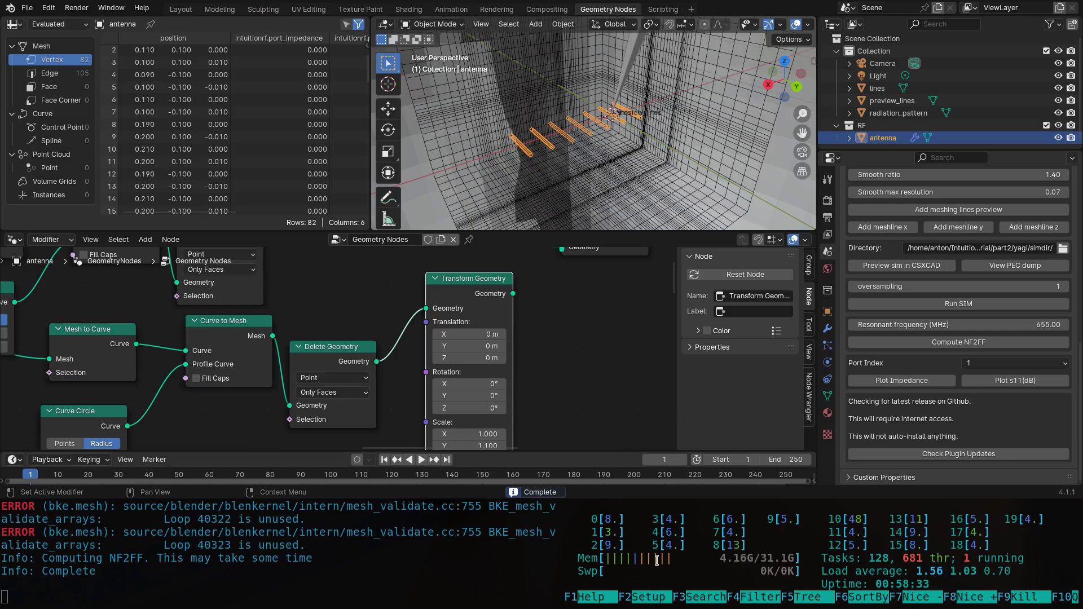
key(q)
scroll(593, 124, down, 3)
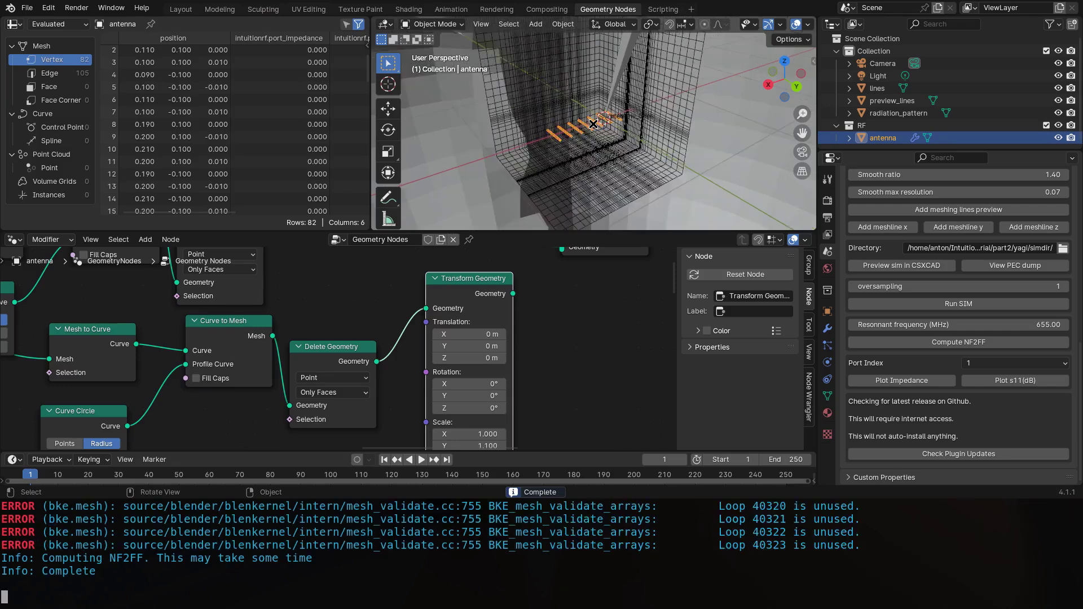
Scale the radiation pattern mesh down to fit around the antenna and inspect its lobes.
click(714, 122)
key(s)
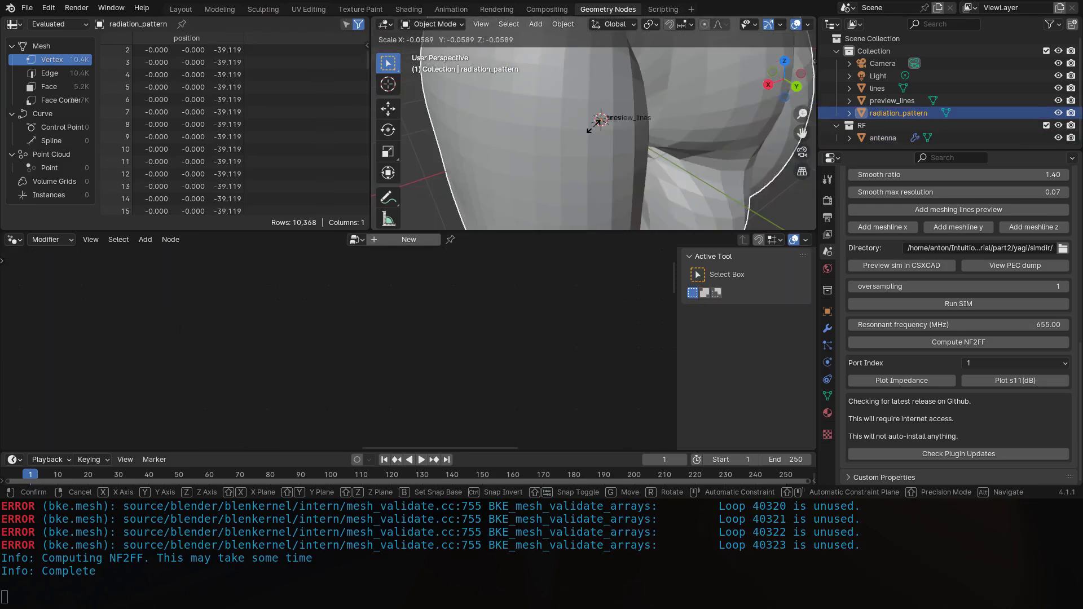
click(647, 119)
scroll(614, 121, down, 8)
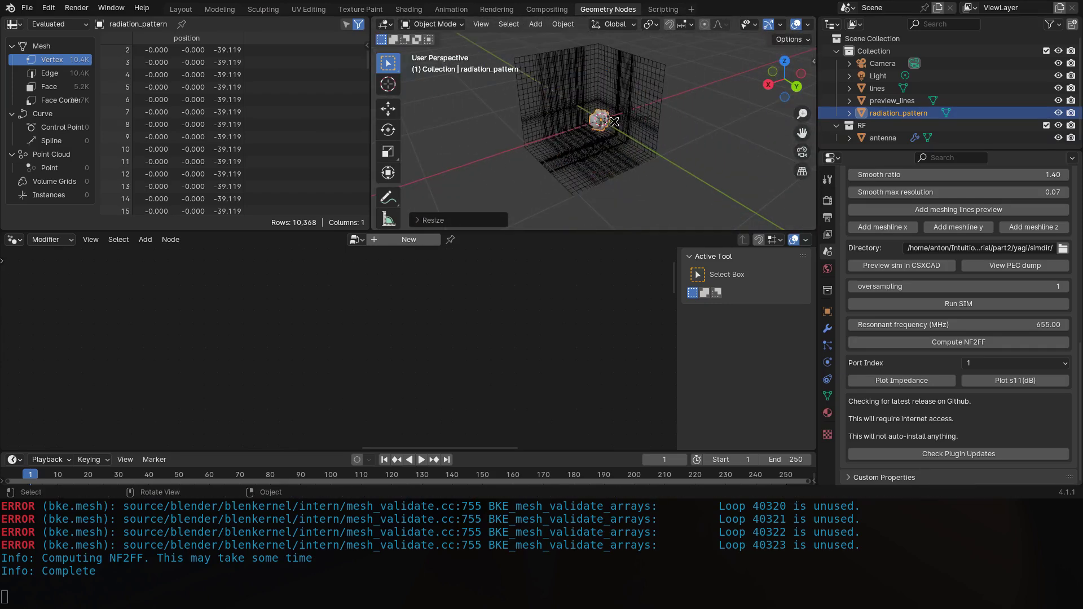
scroll(614, 121, up, 8)
shift+middle_drag(626, 121, 639, 151)
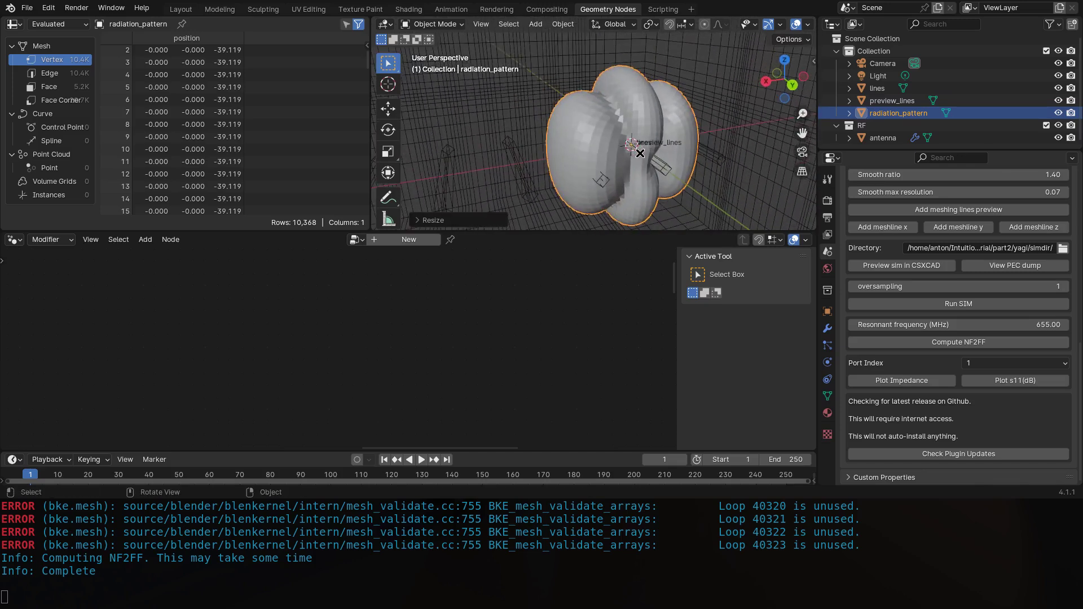
mouse_move(639, 138)
middle_down()
mouse_move(649, 153)
mouse_move(629, 136)
mouse_move(636, 148)
mouse_move(638, 117)
mouse_move(646, 141)
mouse_move(631, 149)
middle_up()
scroll(628, 137, down, 3)
scroll(646, 145, up, 1)
scroll(631, 150, up, 3)
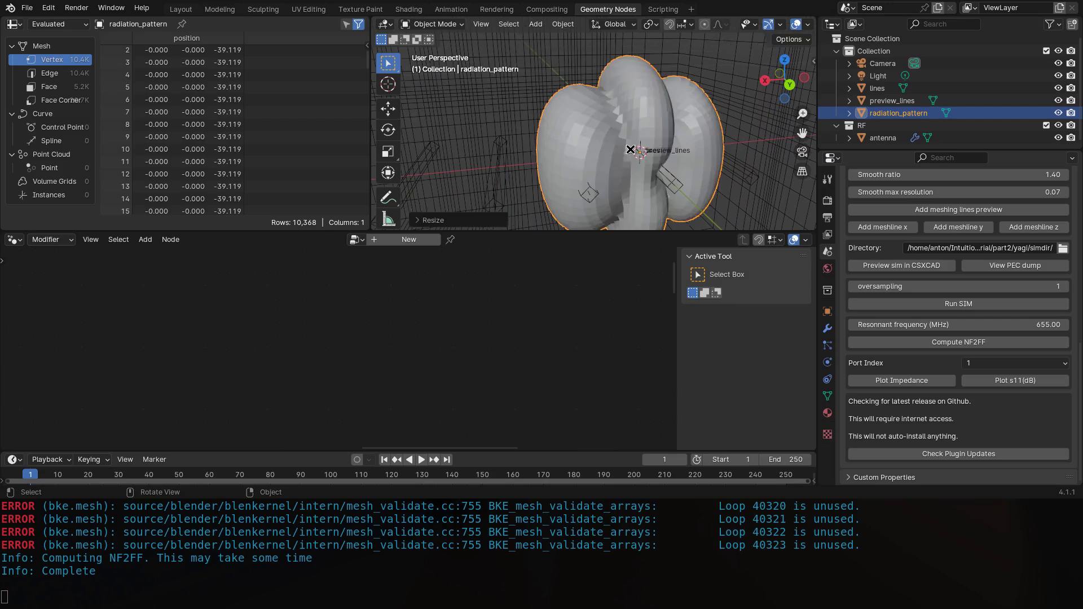
Merge the radiation pattern's duplicate vertices by distance and shade the mesh smooth.
key(Tab)
key(m)
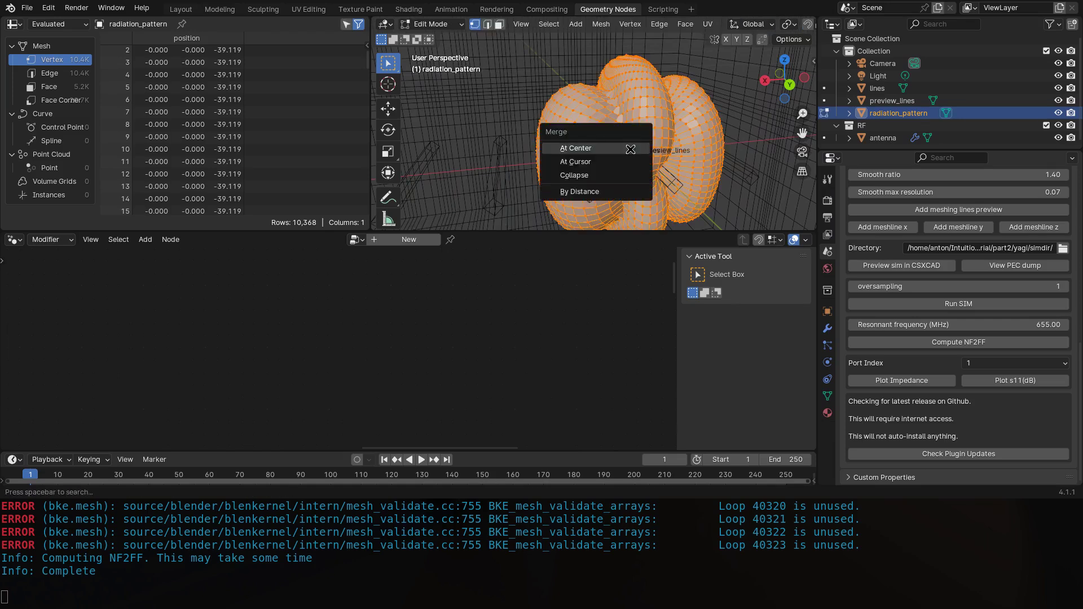
click(612, 190)
key(Tab)
right_click(623, 142)
click(623, 142)
Select the antenna object and find the directors frame in its node tree.
scroll(623, 142, down, 3)
middle_drag(623, 144, 605, 168)
scroll(566, 154, up, 3)
click(598, 169)
scroll(472, 341, down, 8)
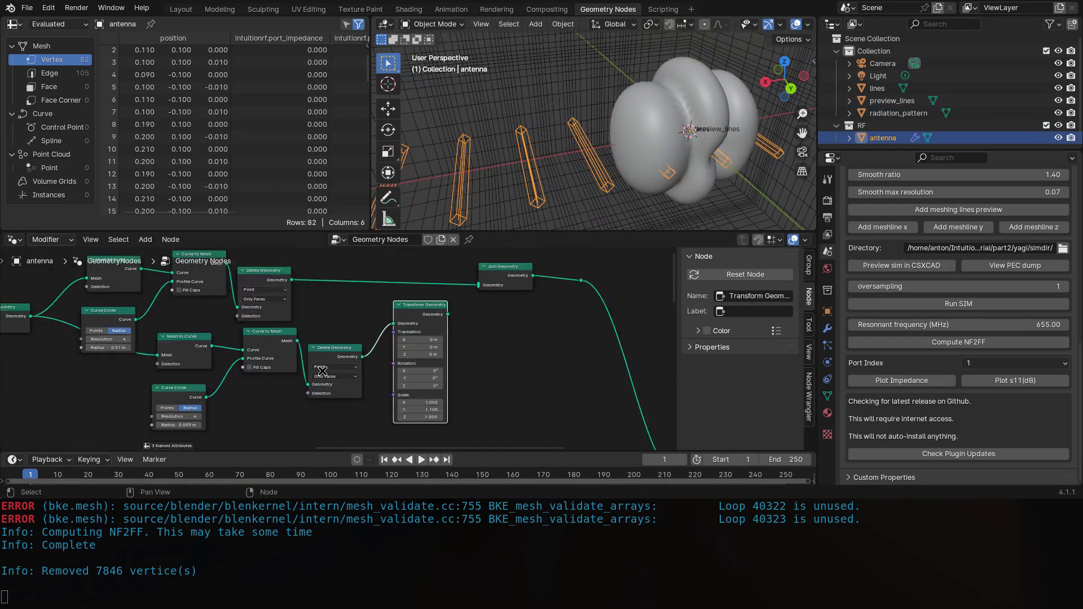
middle_drag(163, 361, 221, 385)
scroll(357, 349, up, 1)
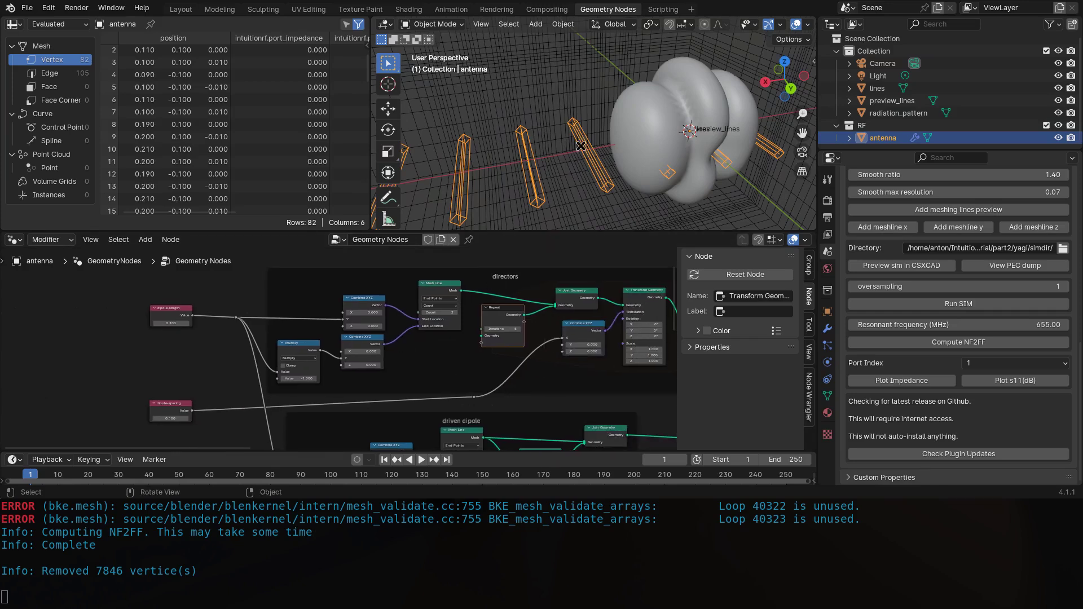
scroll(547, 168, down, 2)
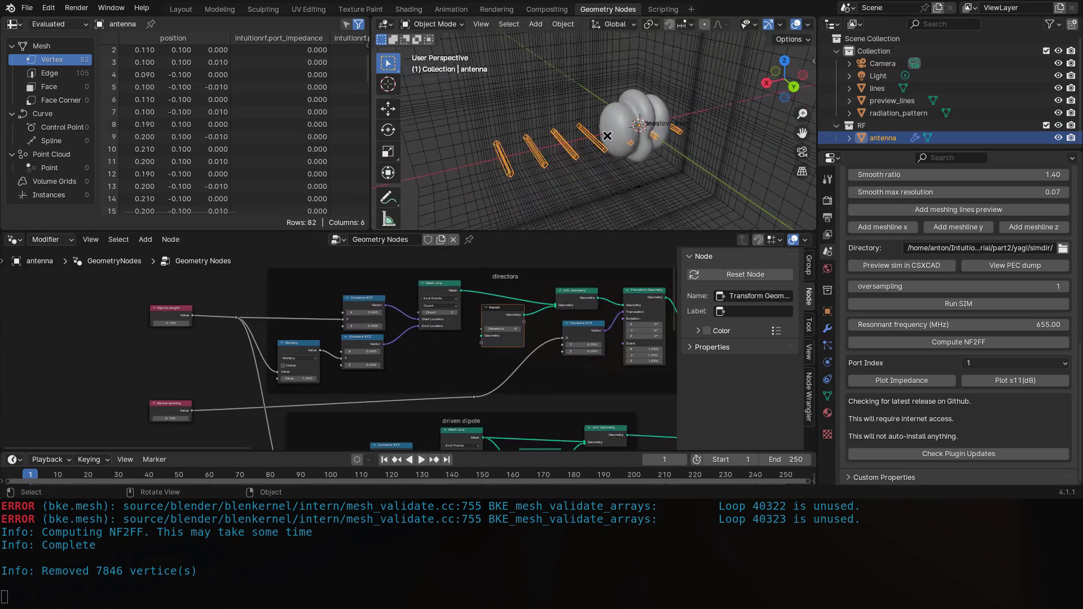
Delete the radiation pattern mesh and reselect the antenna with its directors nodes in view.
click(636, 115)
key(x)
click(636, 115)
click(569, 150)
scroll(526, 330, up, 1)
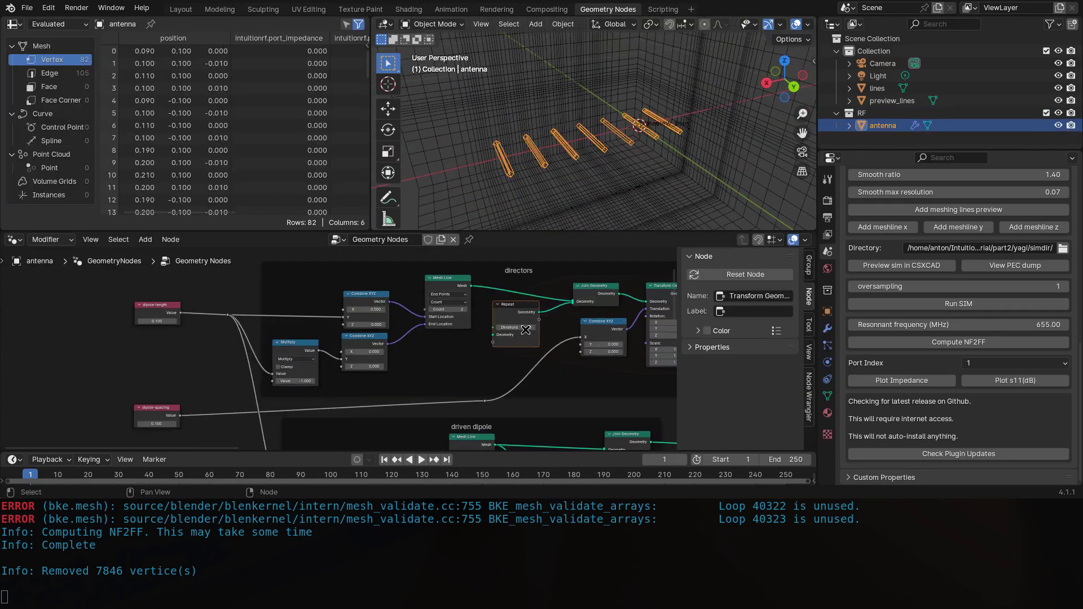
Add an Integer node driving the directors' Repeat iterations and place it above the dipole-spacing node.
scroll(526, 330, up, 2)
middle_drag(479, 333, 367, 343)
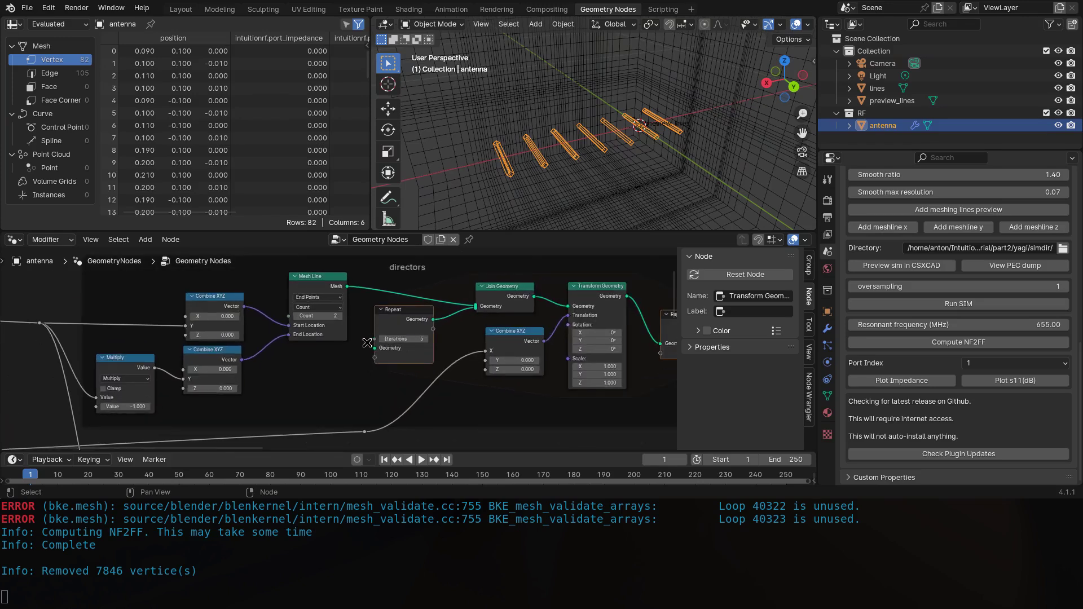
drag(374, 342, 323, 387)
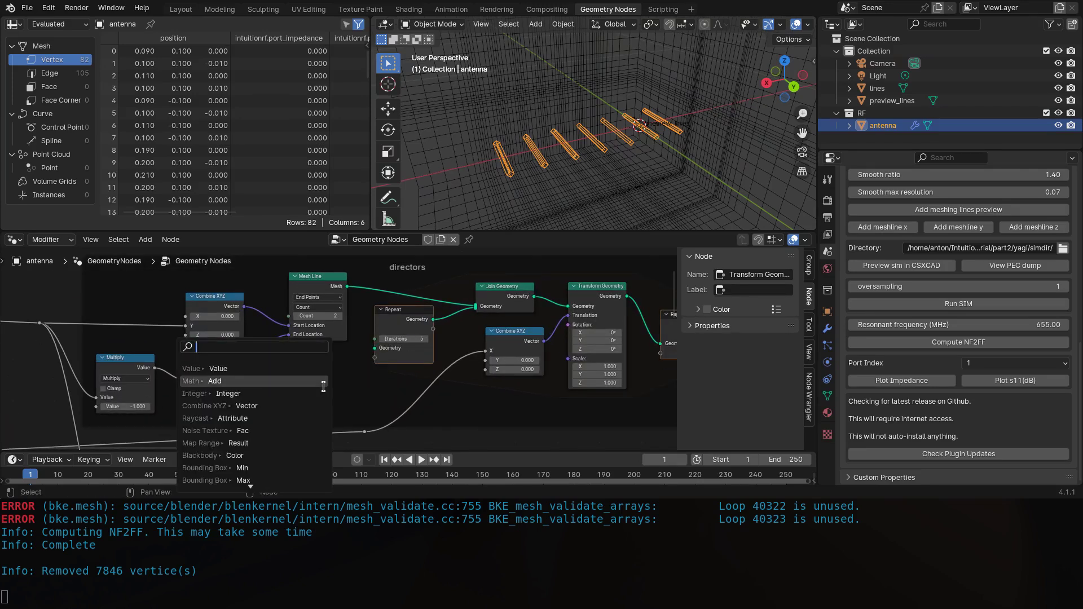
text(intege)
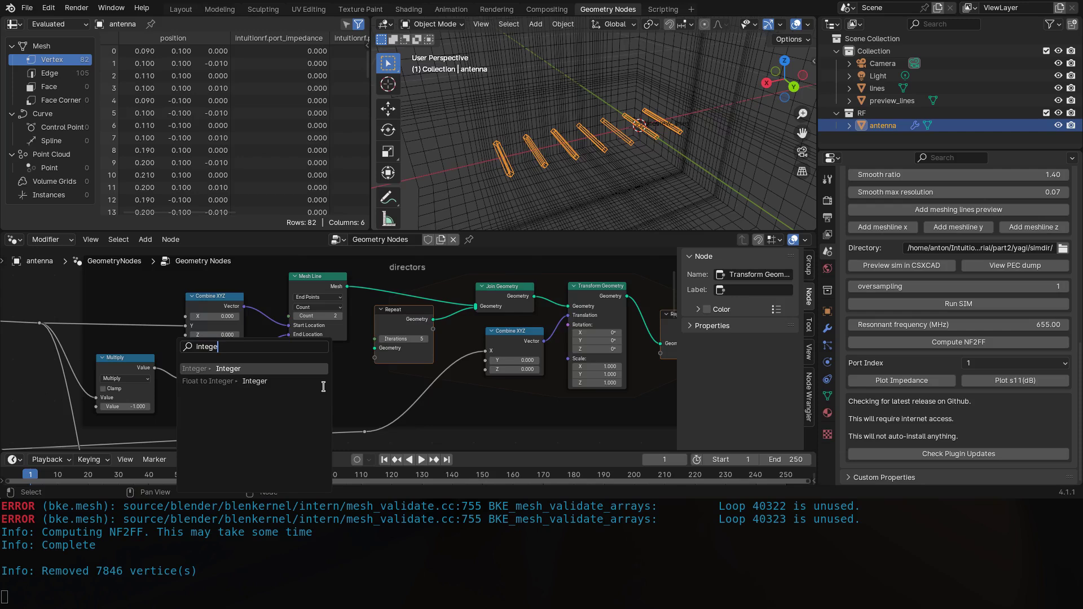
key(Return)
scroll(268, 403, down, 2)
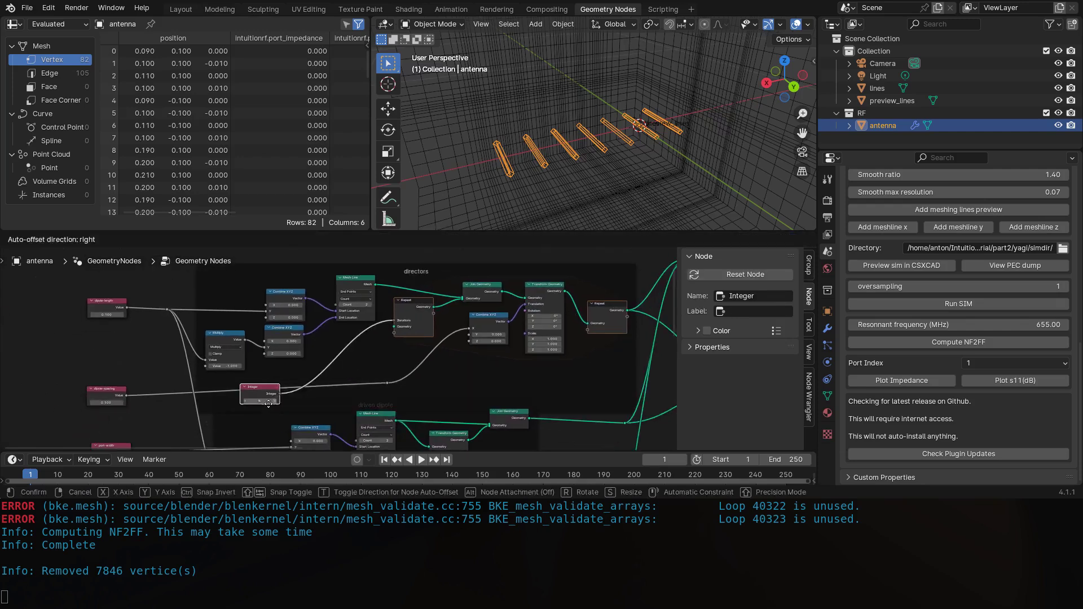
click(236, 399)
drag(236, 399, 122, 378)
Add a reroute point on the Integer node's link and move it close to the Repeat node.
shift+right_drag(140, 360, 150, 385)
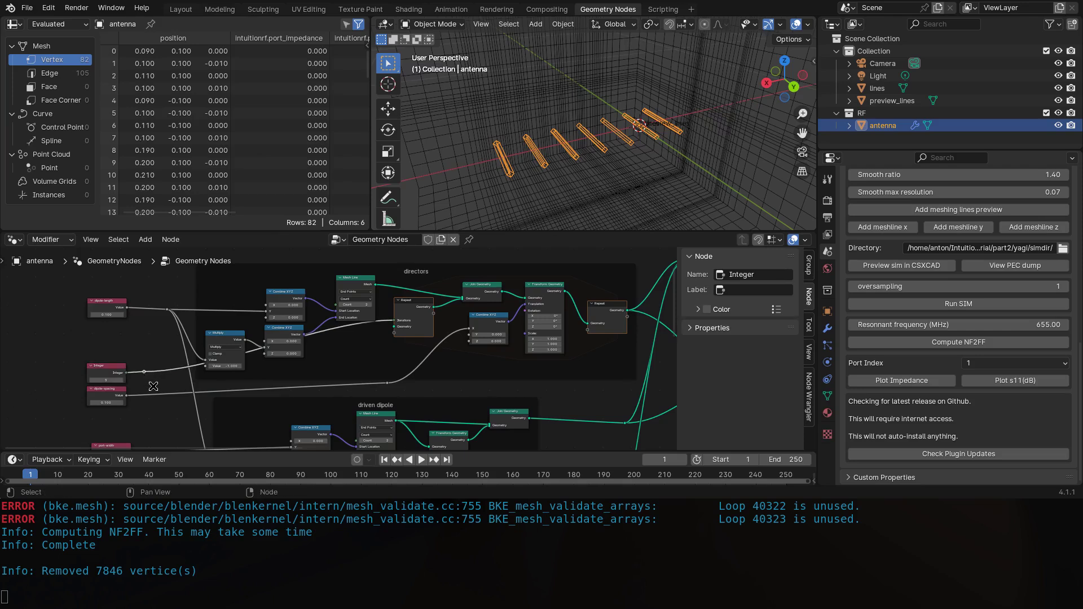
key(g)
click(371, 384)
Set the Integer node that controls the number of director iterations to 7.
scroll(231, 396, up, 4)
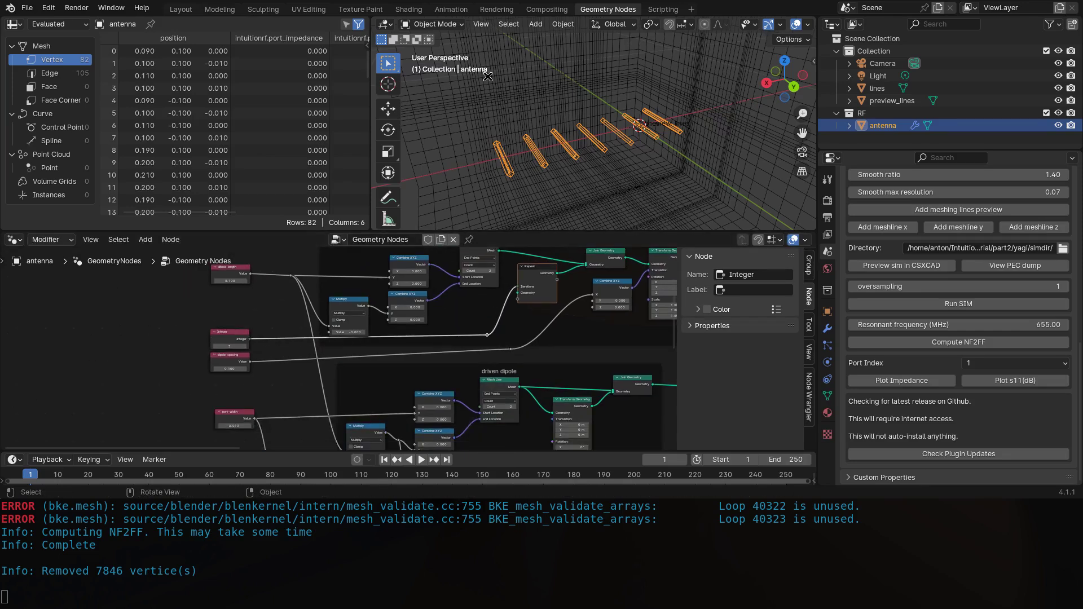
middle_drag(604, 142, 622, 133)
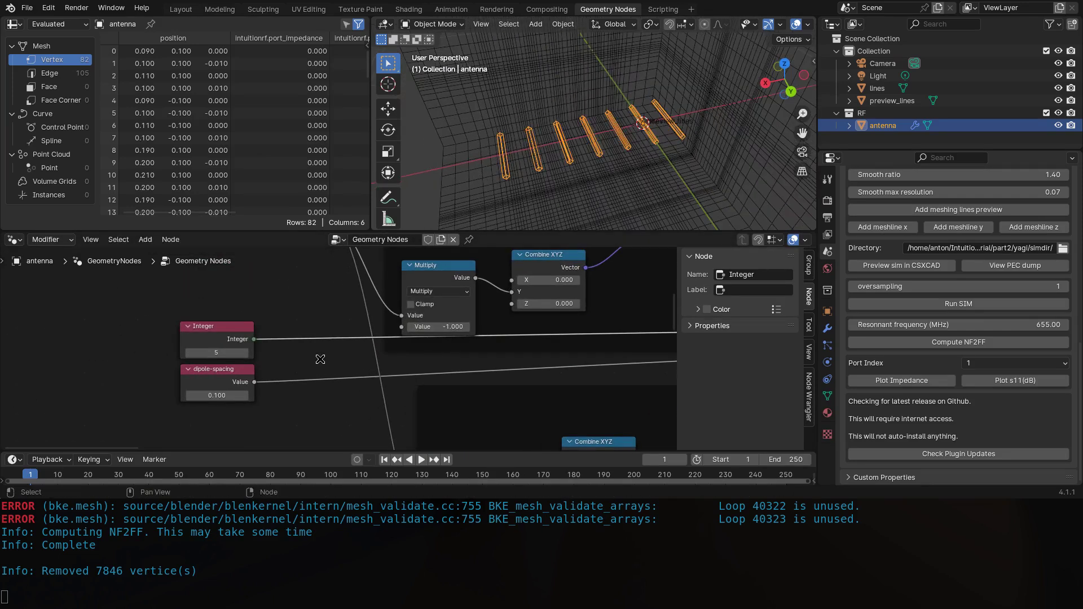
click(244, 353)
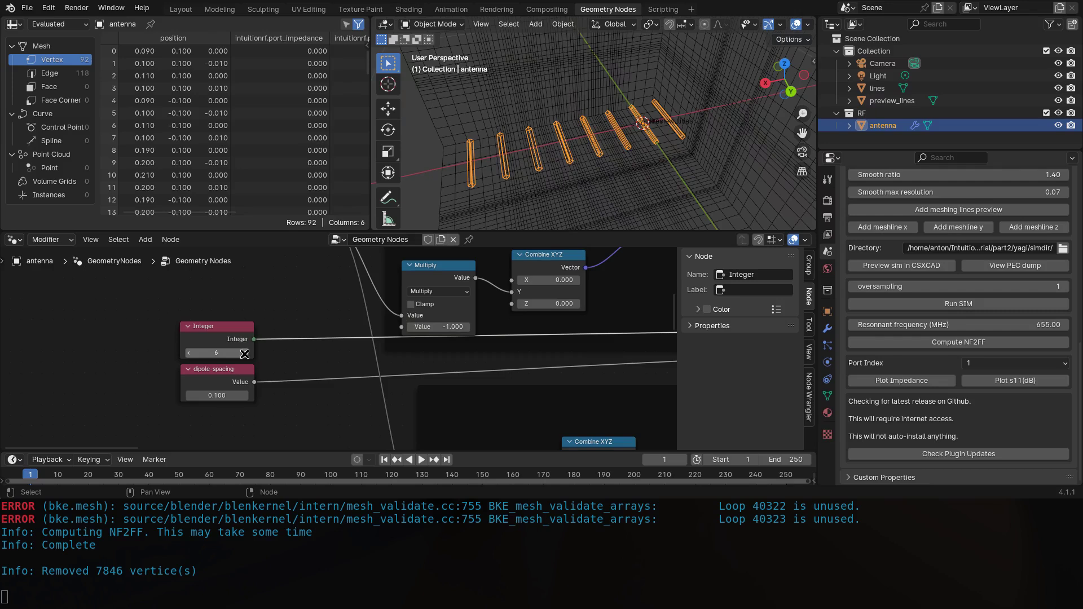
click(244, 353)
middle_drag(565, 130, 558, 148)
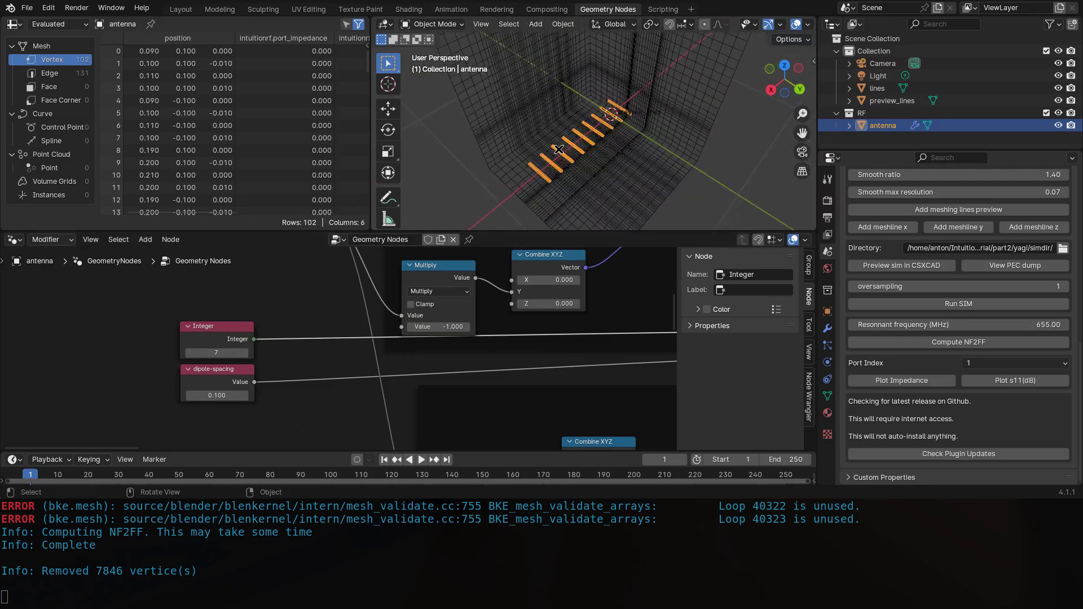
Enlarge the lines mesh about 1.56 times in Edit Mode and shift it along Y to surround the longer antenna.
key(KP_7)
scroll(587, 136, down, 4)
click(597, 132)
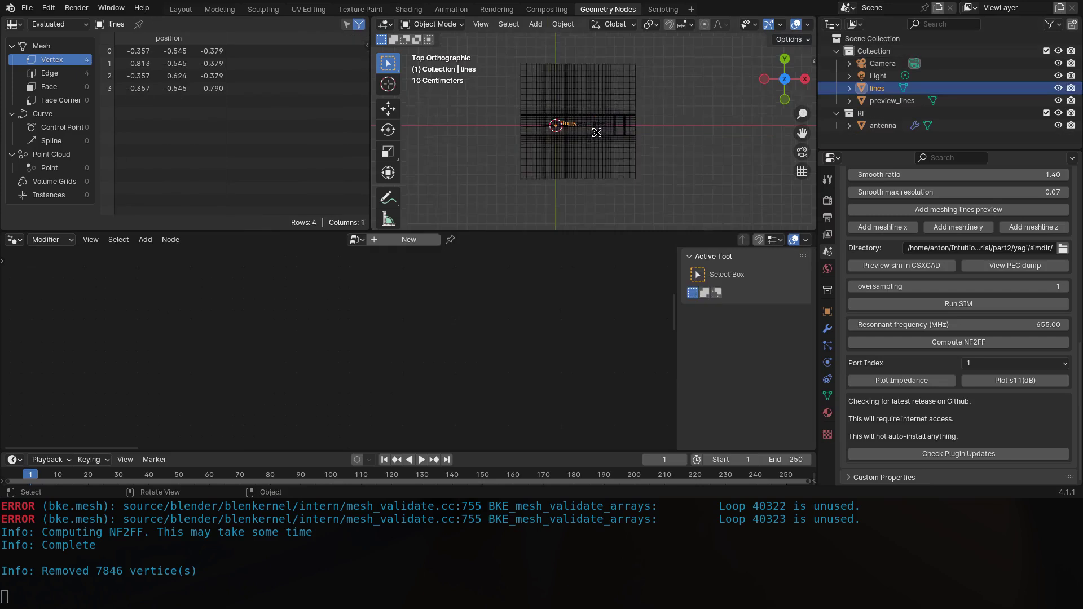
key(Tab)
key(s)
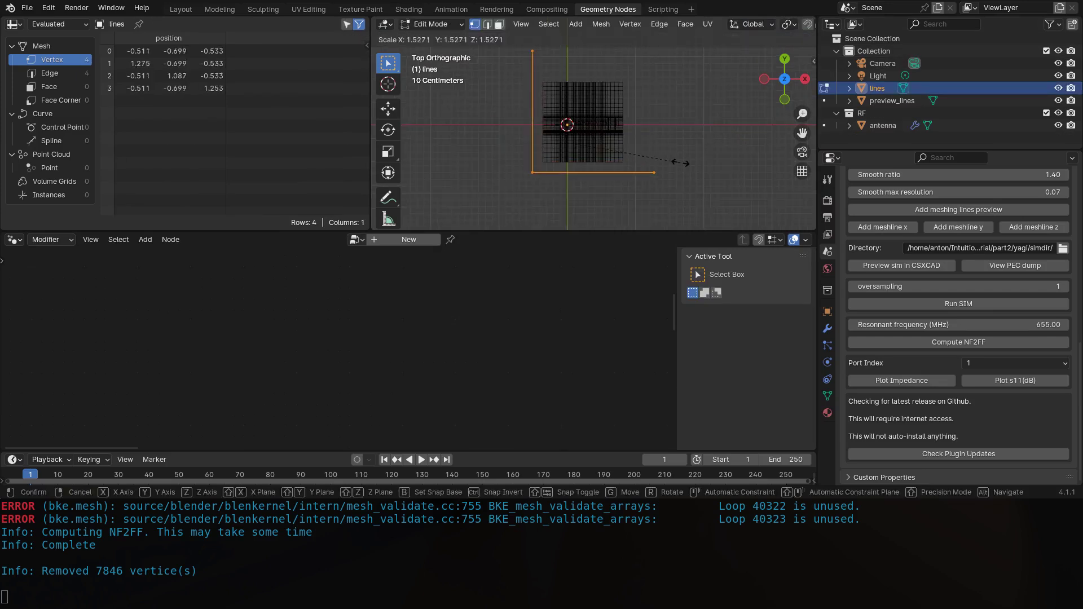
click(671, 170)
key(g)
right_click(677, 177)
key(Tab)
middle_drag(675, 177, 559, 136)
Regenerate the meshing lines preview, reselect the antenna and run the simulation.
click(959, 210)
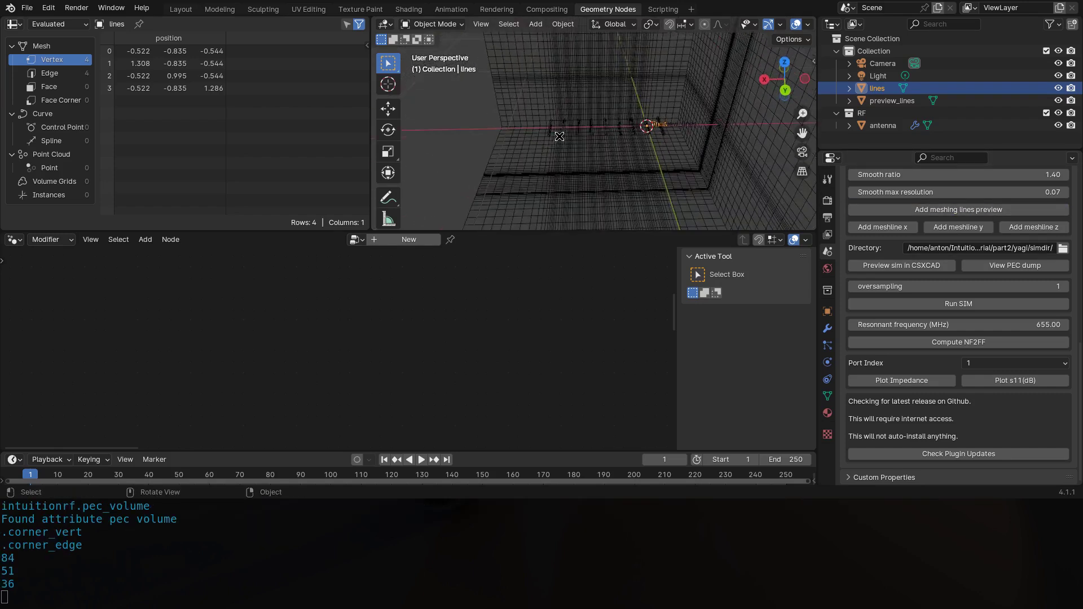
click(634, 129)
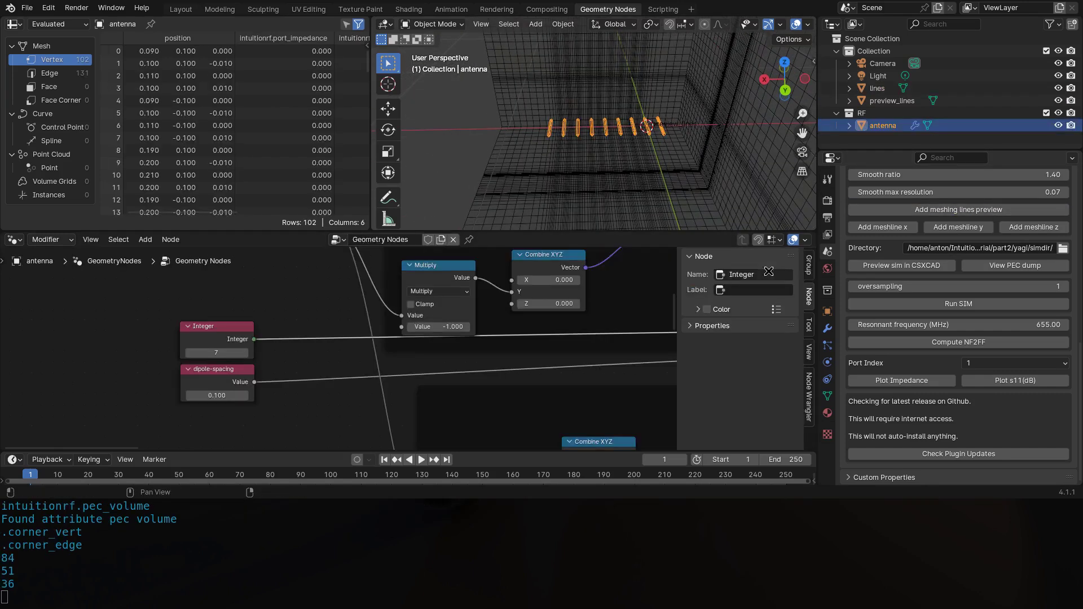
click(1014, 305)
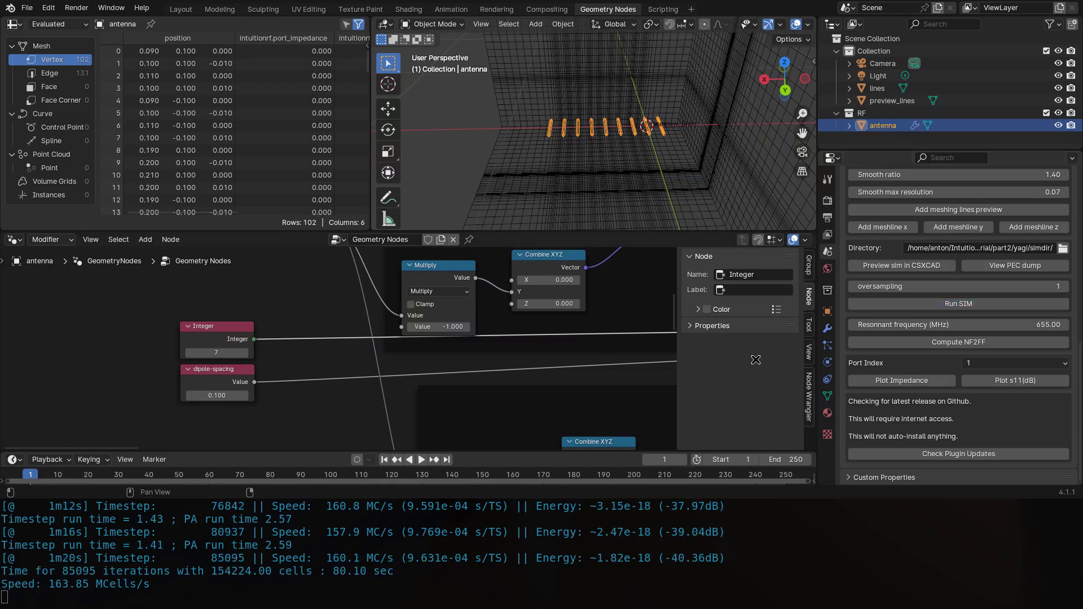
Plot the s11 response, zoom in on the dips between about 490 and 730 MHz, and close the plot.
click(1011, 380)
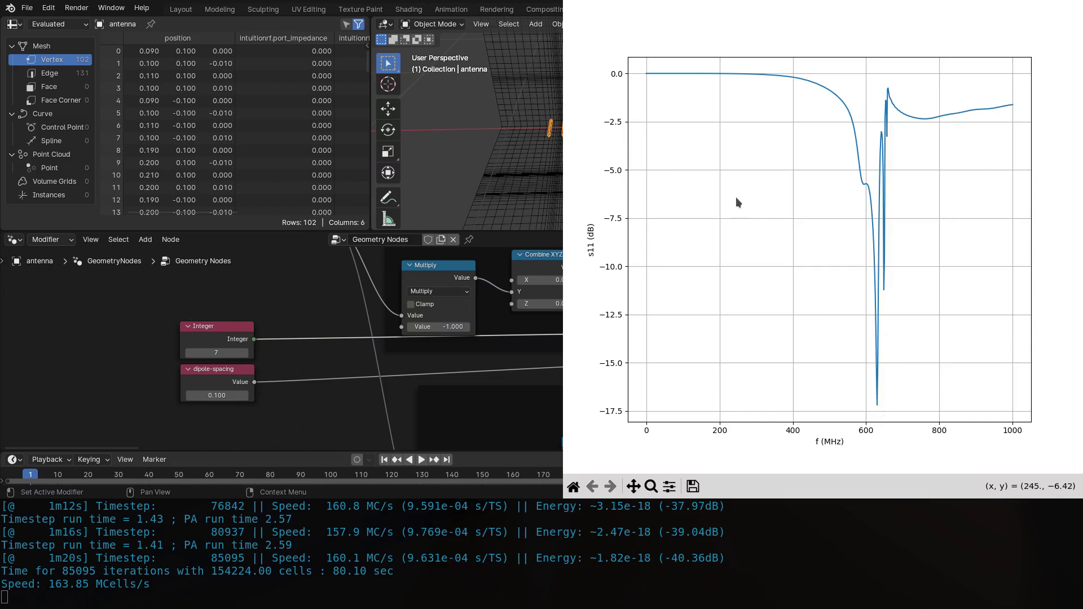
click(651, 487)
drag(826, 67, 916, 265)
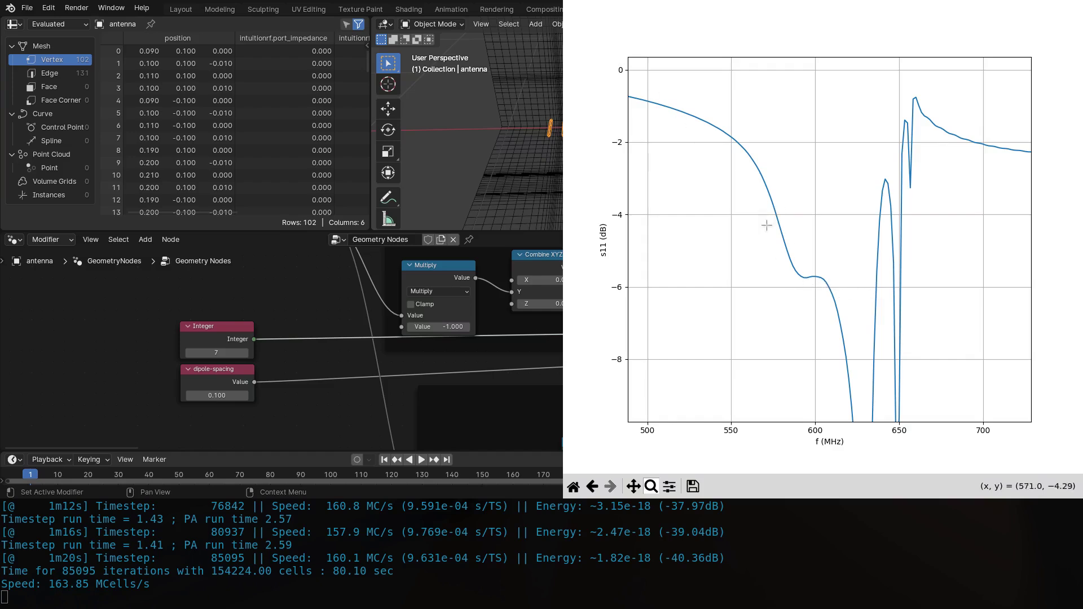
key(q)
Set the resonant frequency to 630 MHz, compute the NF2FF, and monitor system load with htop in a temporary terminal.
middle_drag(723, 190, 694, 119)
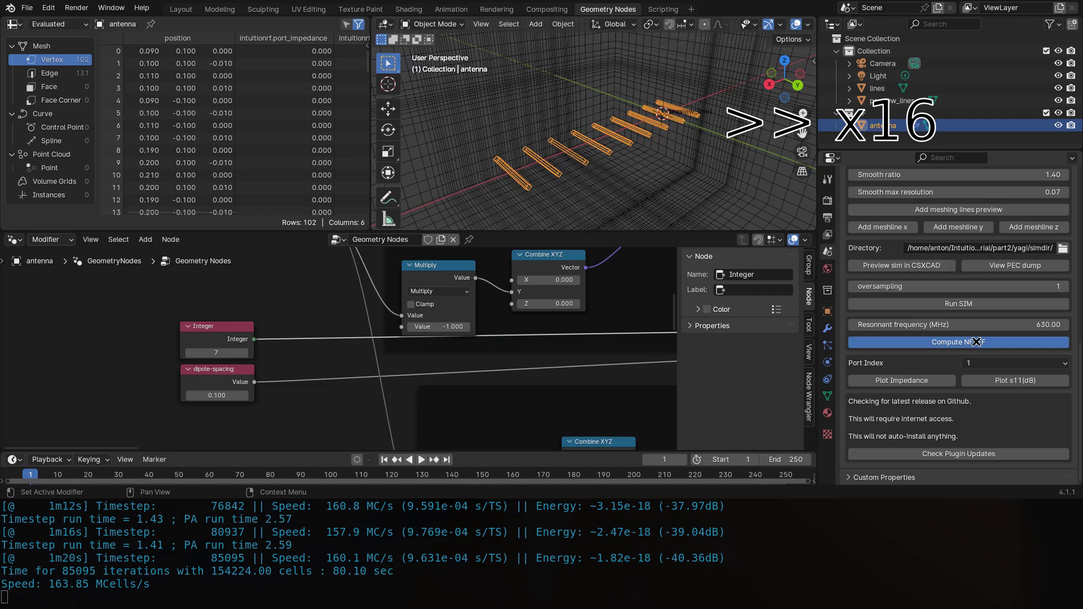
key(super+d)
text(urx)
key(Return)
text(htop)
key(Return)
key(super+shift+q)
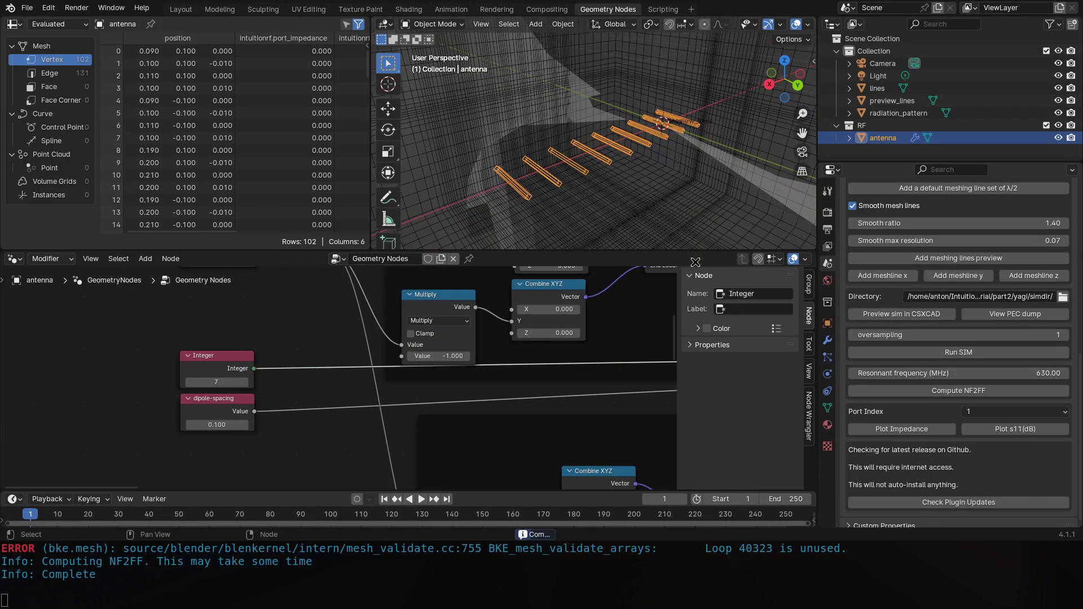
Select the new radiation pattern and scale it down to roughly the size of the meshing volume.
scroll(706, 123, down, 5)
click(700, 136)
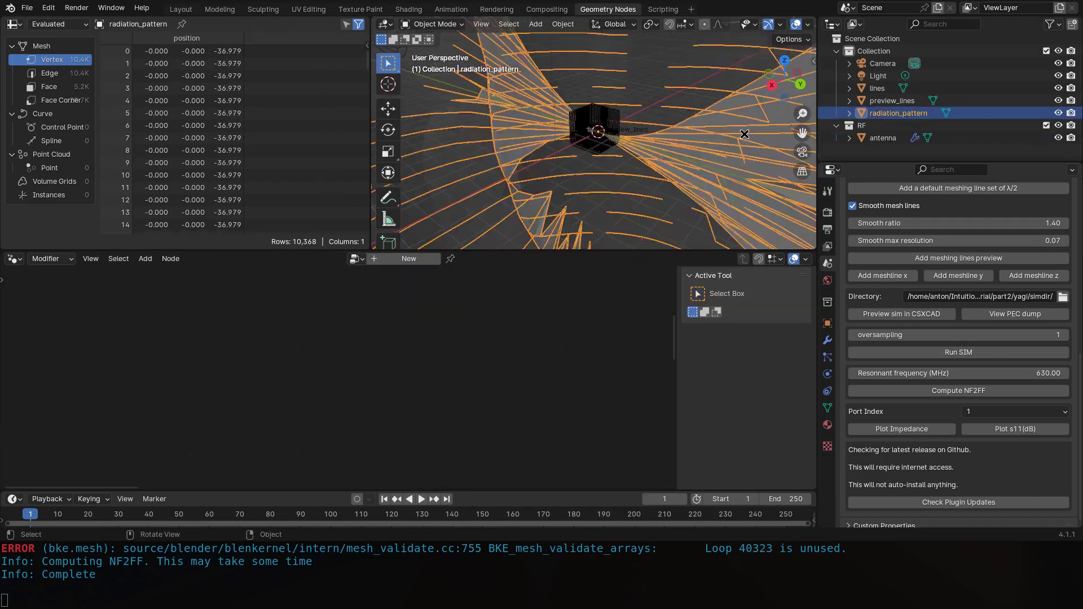
key(s)
click(609, 142)
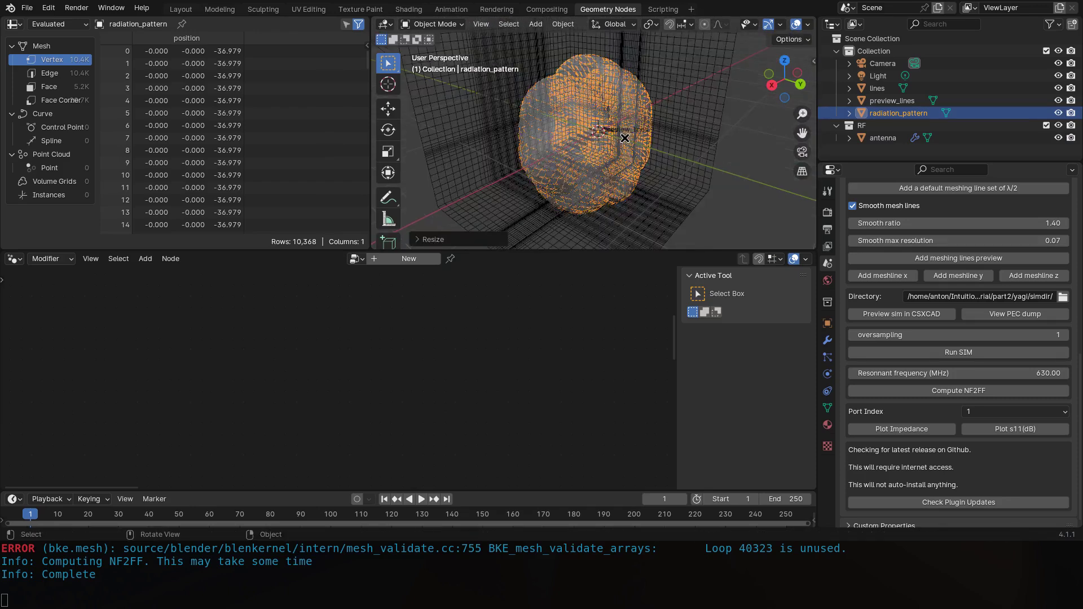
key(Left)
middle_drag(625, 137, 615, 167)
Merge the radiation pattern's vertices by distance, shade it smooth and check its shape.
key(Tab)
key(m)
click(627, 147)
key(Tab)
scroll(615, 167, up, 5)
scroll(622, 169, down, 3)
mouse_move(648, 171)
middle_down()
mouse_move(668, 176)
mouse_move(633, 161)
middle_up()
scroll(658, 171, up, 1)
Scale the radiation pattern mesh down further in Edit Mode, reselect the antenna and inspect the lobes against its directors.
key(Tab)
key(s)
click(648, 162)
key(Tab)
click(633, 160)
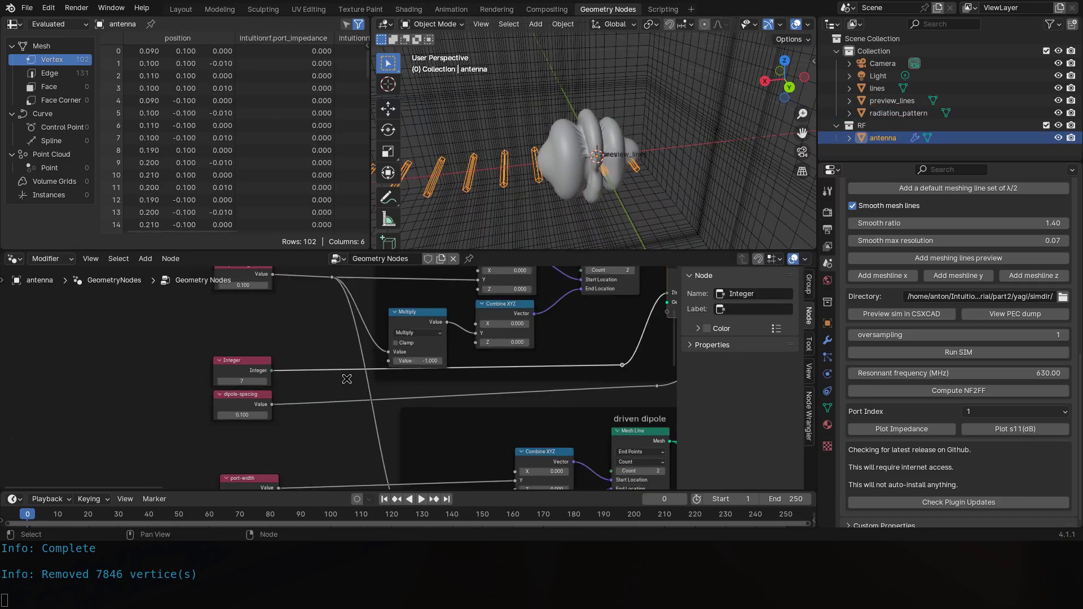
scroll(667, 134, up, 4)
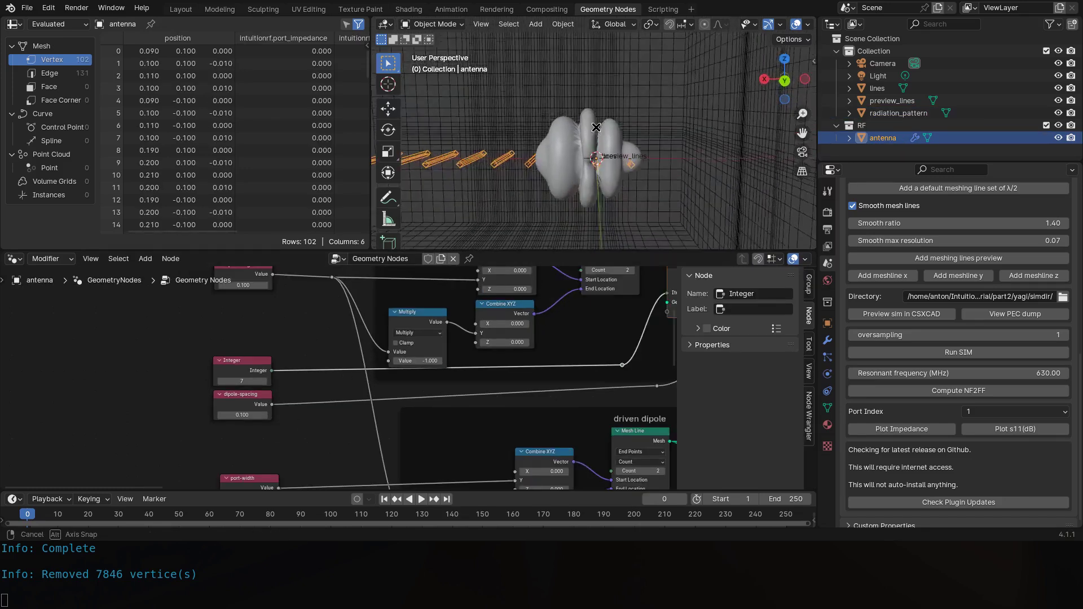
mouse_move(591, 172)
middle_down()
mouse_move(555, 169)
mouse_move(698, 144)
mouse_move(580, 127)
mouse_move(592, 176)
mouse_move(581, 169)
middle_up()
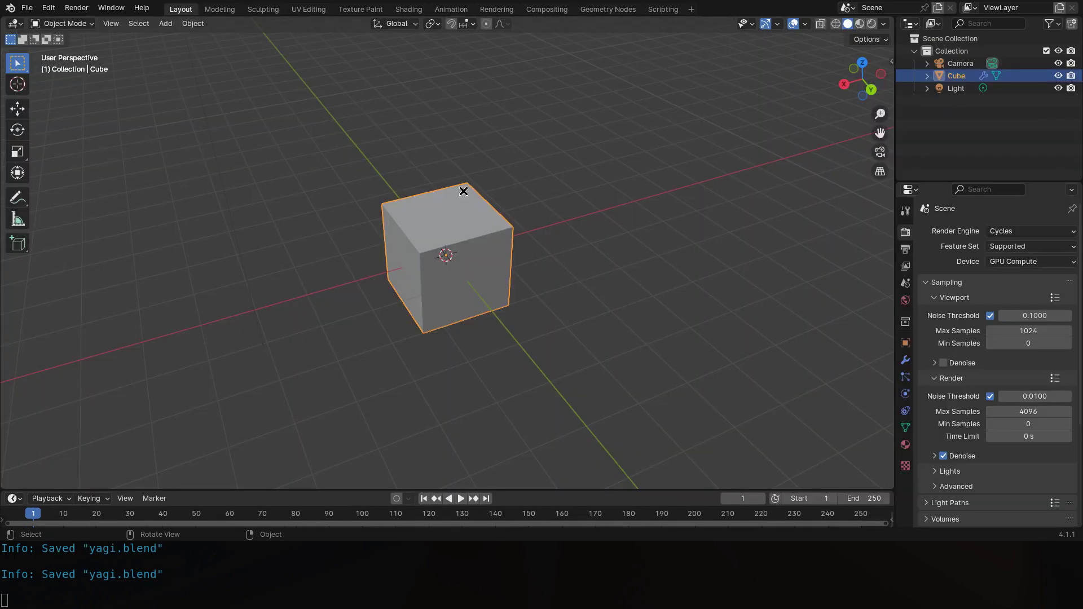
Delete the default cube from the new scene.
scroll(539, 254, up, 3)
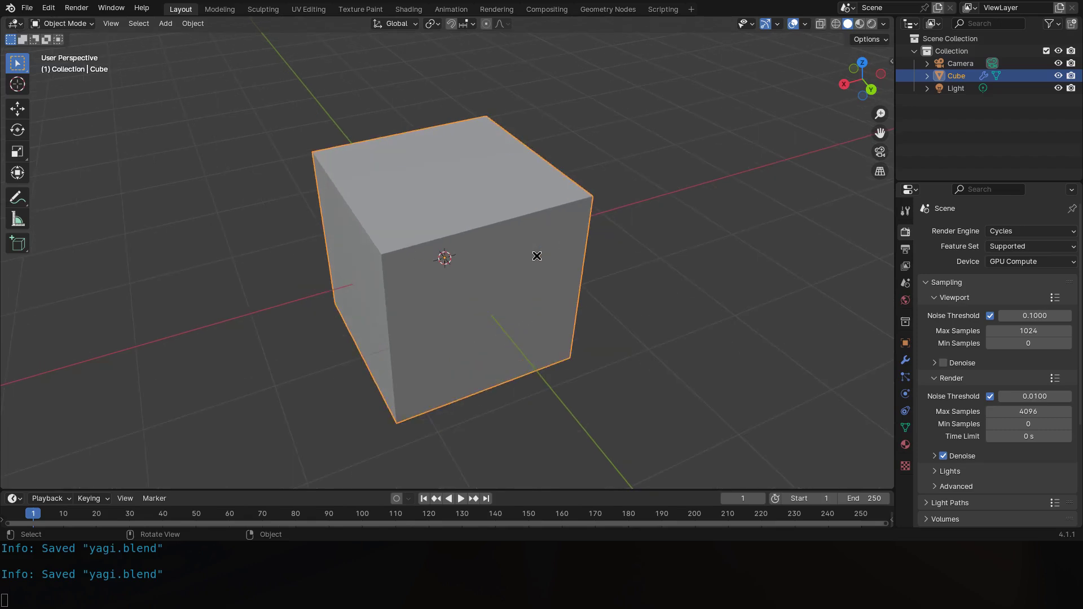
shift+middle_drag(500, 225, 523, 237)
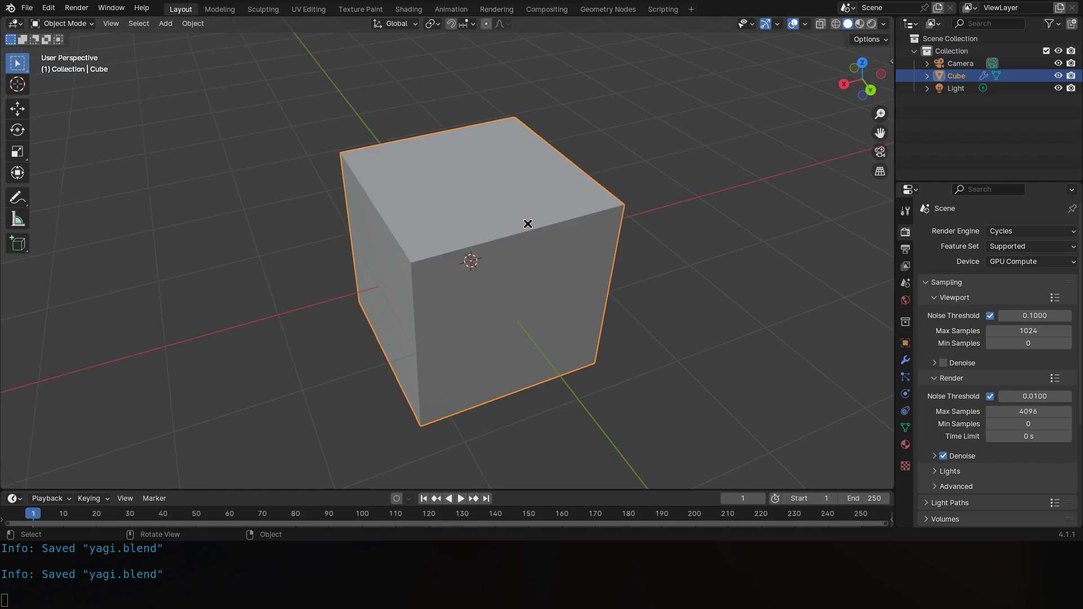
key(x)
key(Escape)
key(x)
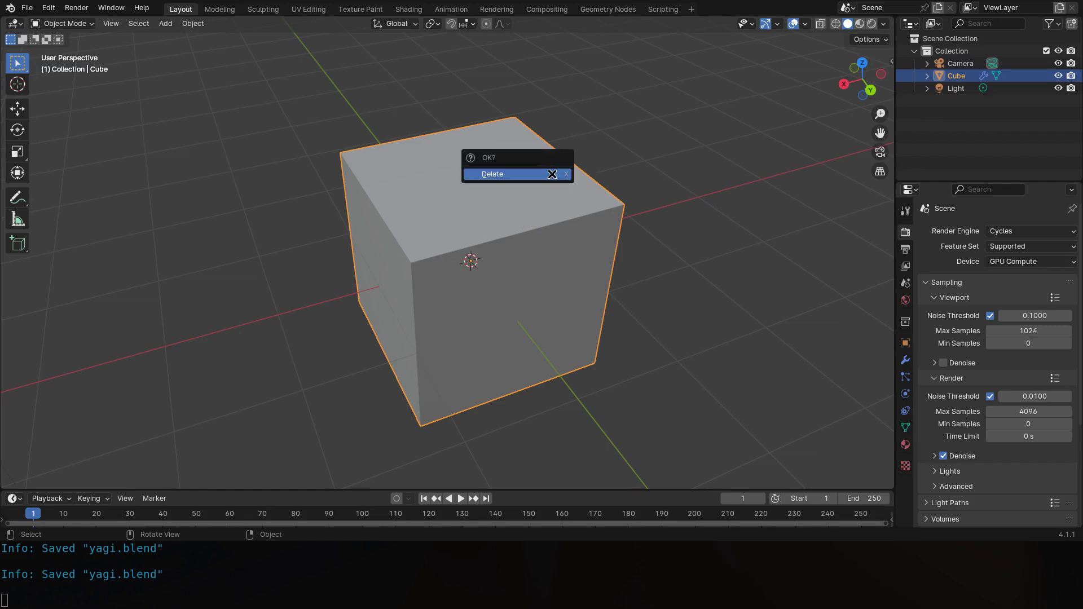
click(551, 174)
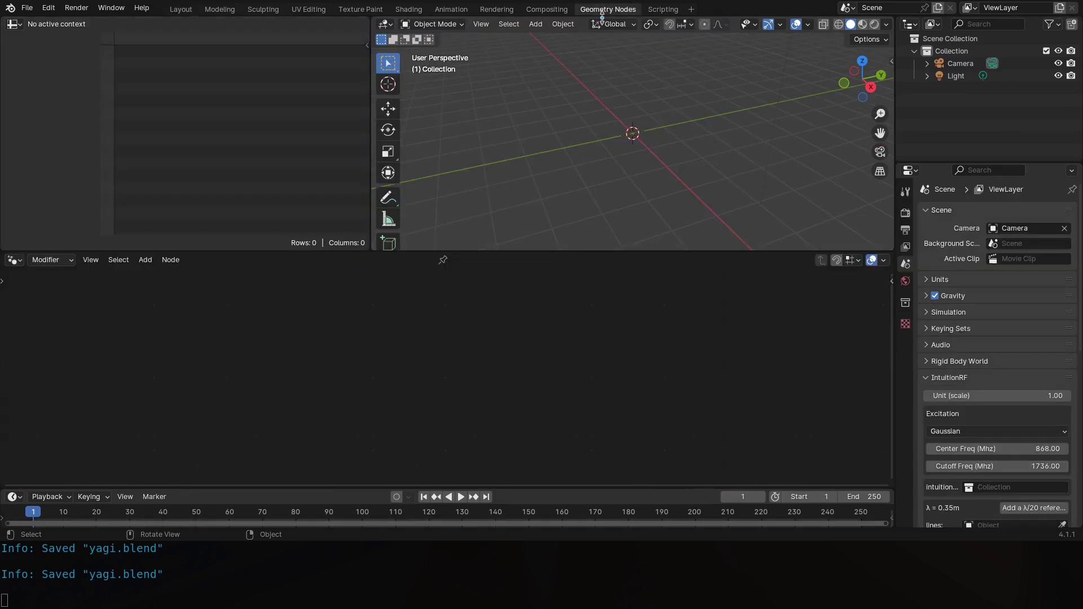
Switch to the Geometry Nodes workspace, add a cube mesh and create a new geometry node group on it.
click(607, 9)
key(shift+a)
mouse_move(564, 163)
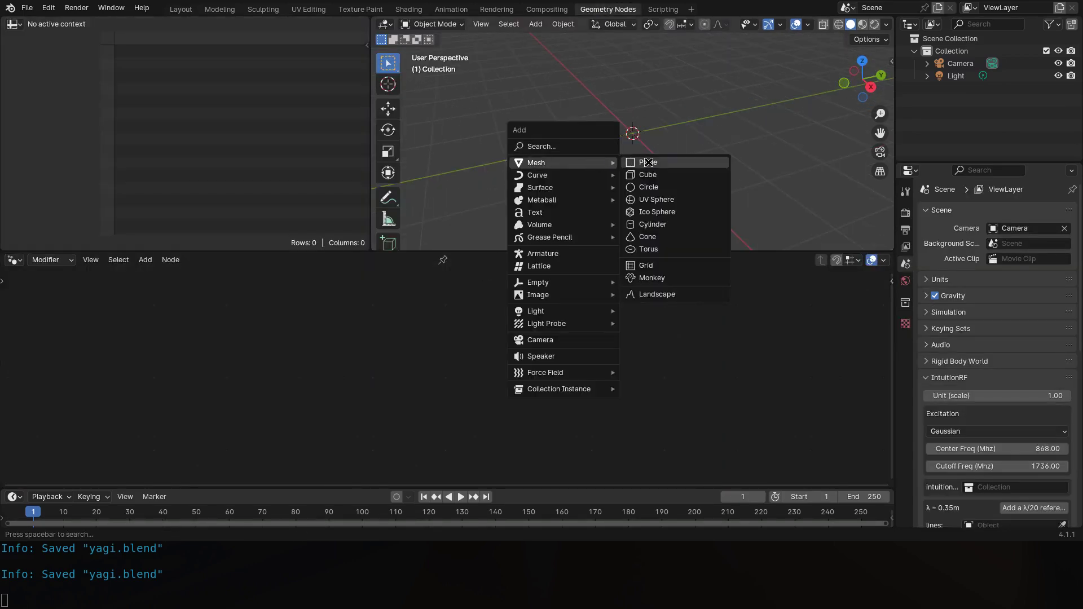
click(649, 175)
click(446, 260)
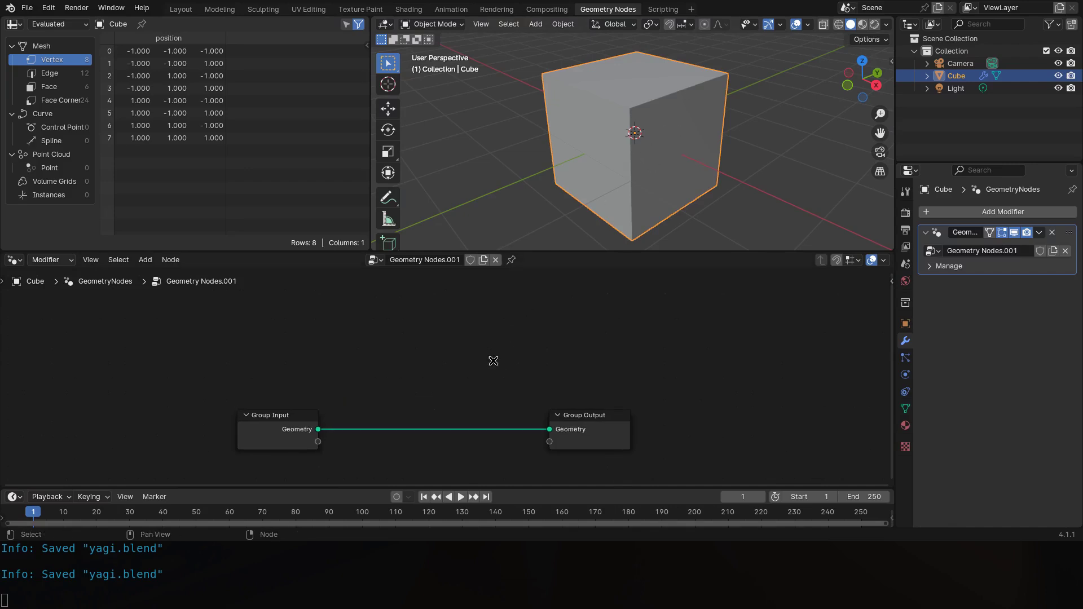
Space out the Group Input and Group Output nodes and insert a Set PEC node between them with PEC edge enabled.
key(Home)
click(606, 392)
drag(606, 391, 630, 390)
click(215, 391)
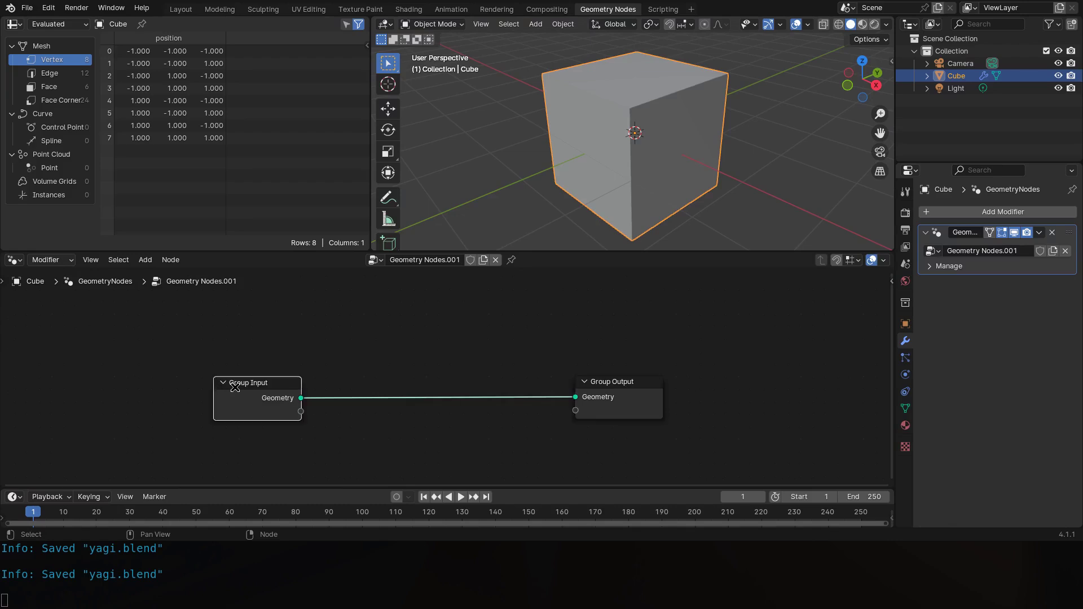
drag(216, 391, 181, 383)
key(shift+a)
mouse_move(364, 342)
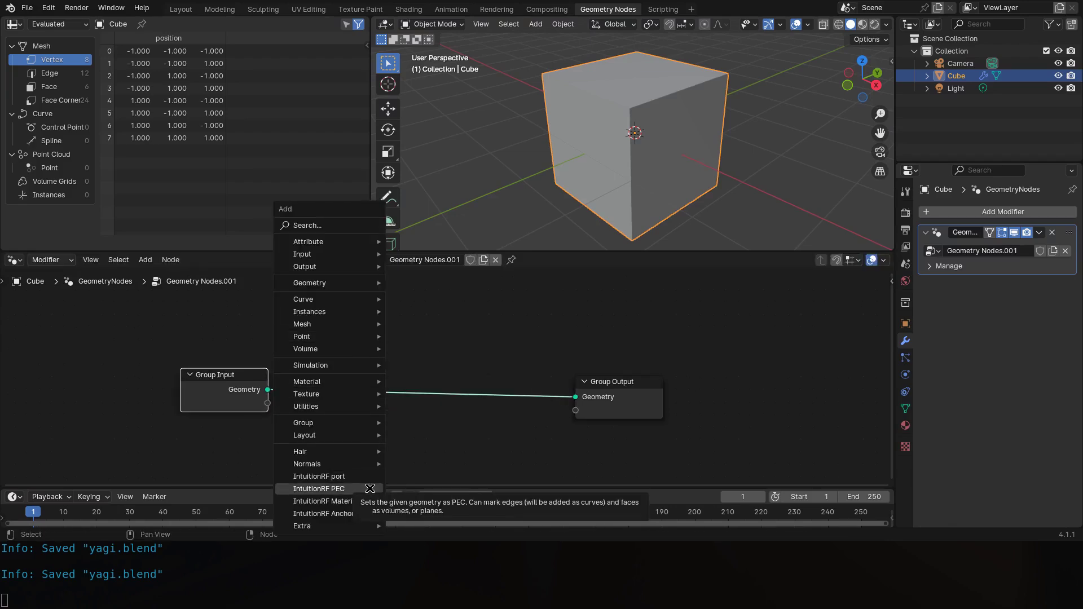
click(319, 489)
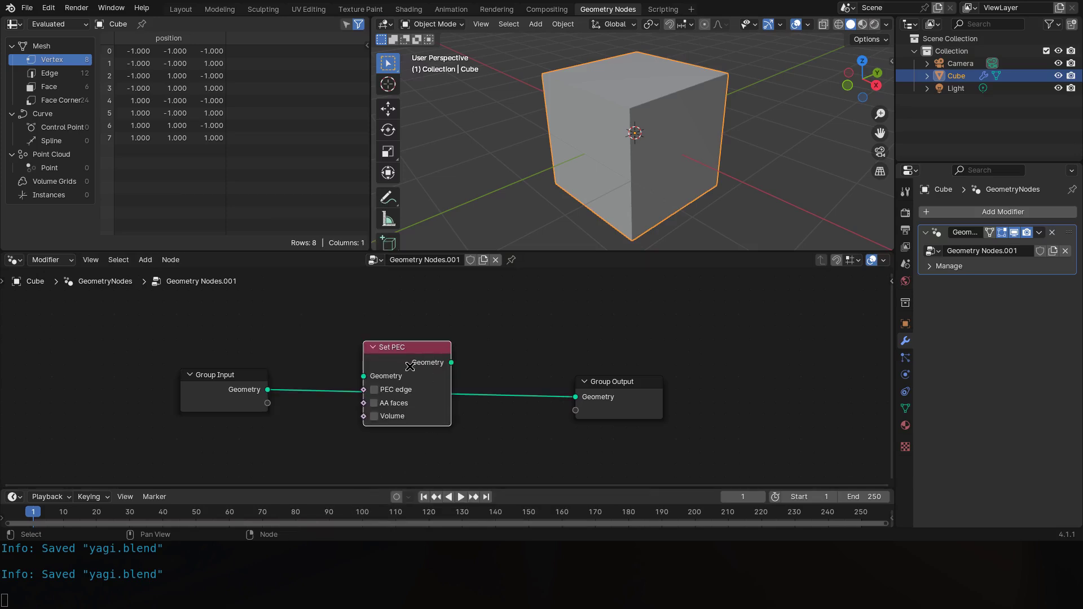
click(435, 397)
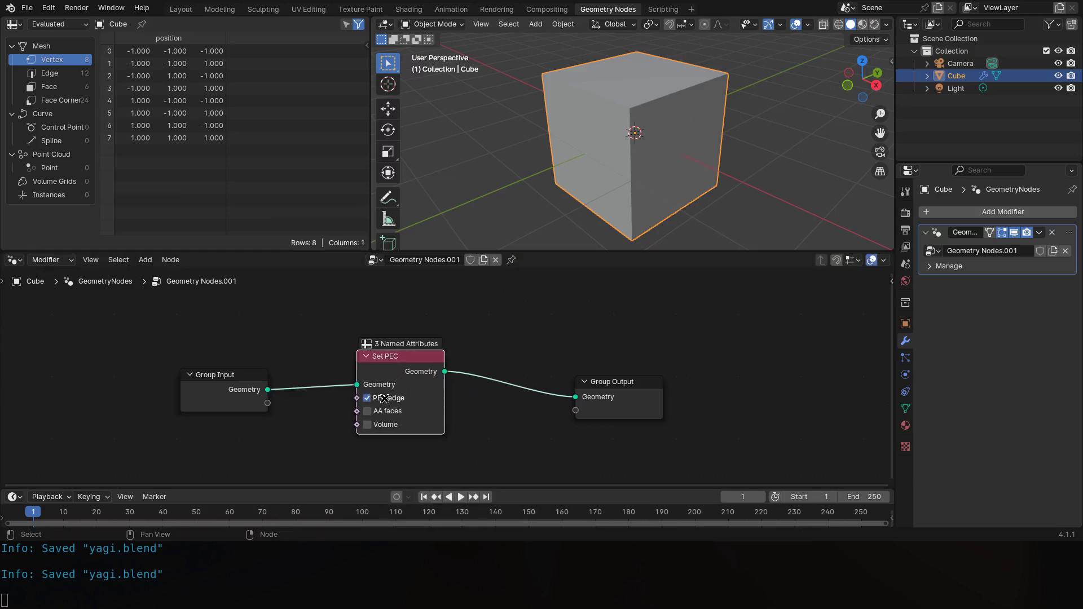
Rename the cube object to RF.
click(905, 246)
key(F2)
text(RF)
key(Return)
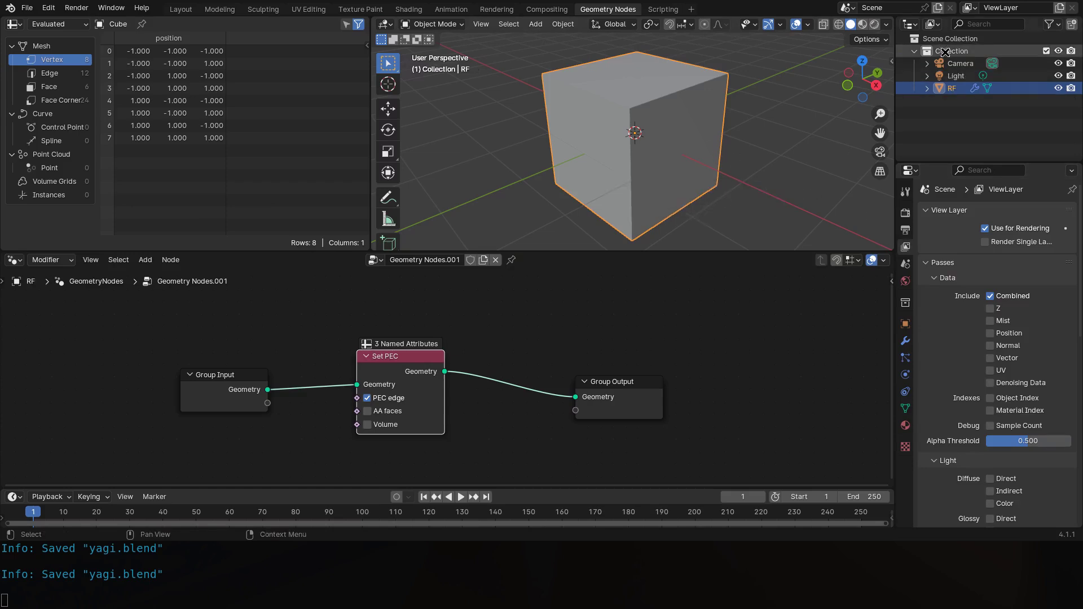
Move the cube into a new collection named RF.
key(m)
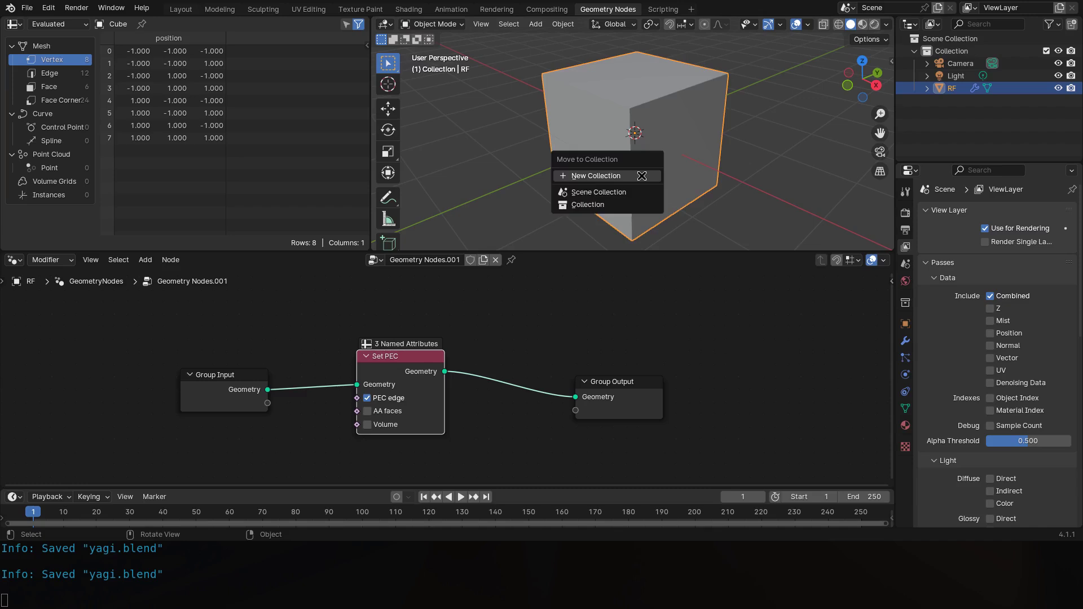
click(642, 176)
text(RF)
key(Return)
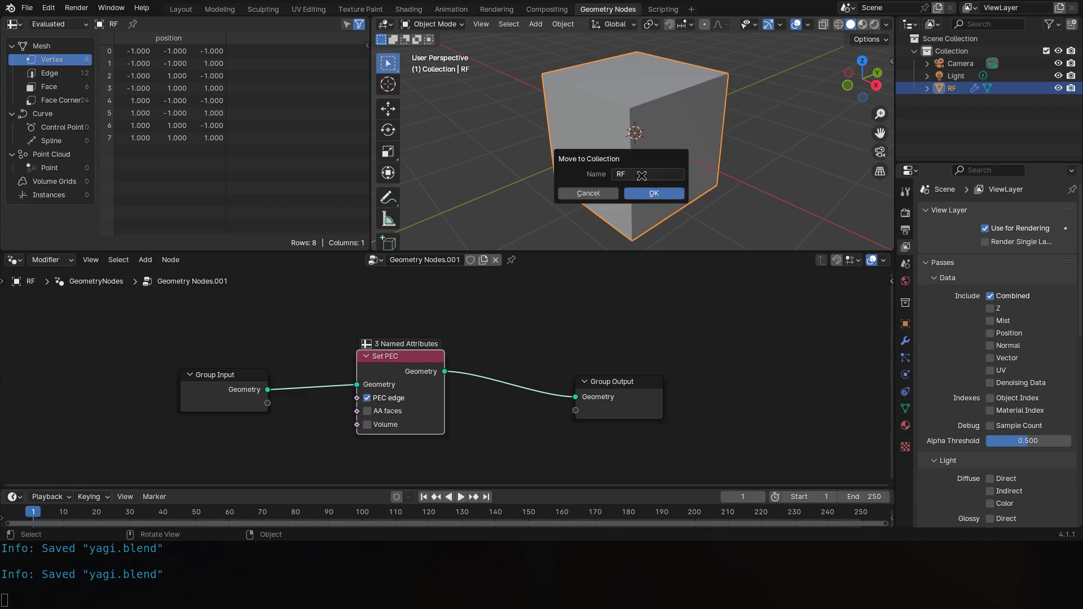
Rename the object inside the RF collection to antenna.
key(F2)
key(ctrl+BackSpace)
text(an)
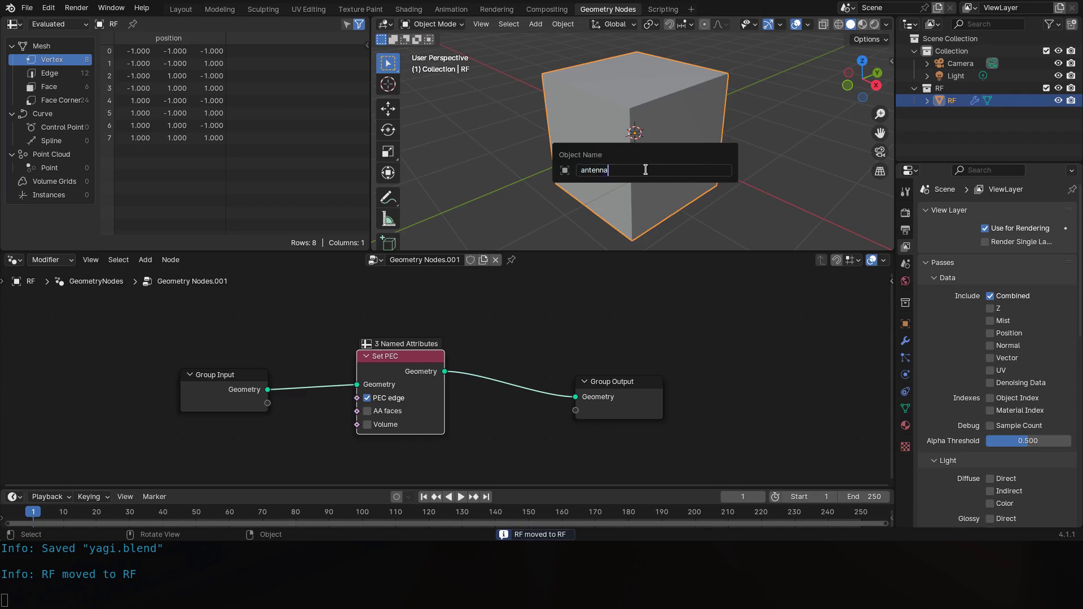
text(tenna)
key(Return)
In the scene's IntuitionRF settings, assign the RF collection and add a default meshing line set of λ/2.
click(905, 230)
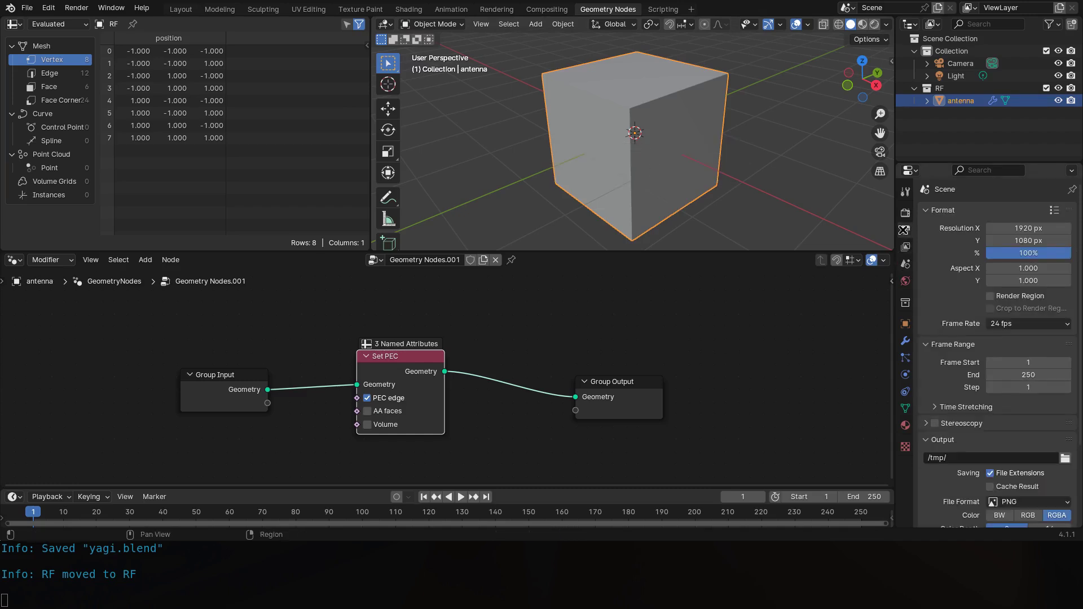
scroll(996, 342, down, 5)
click(905, 340)
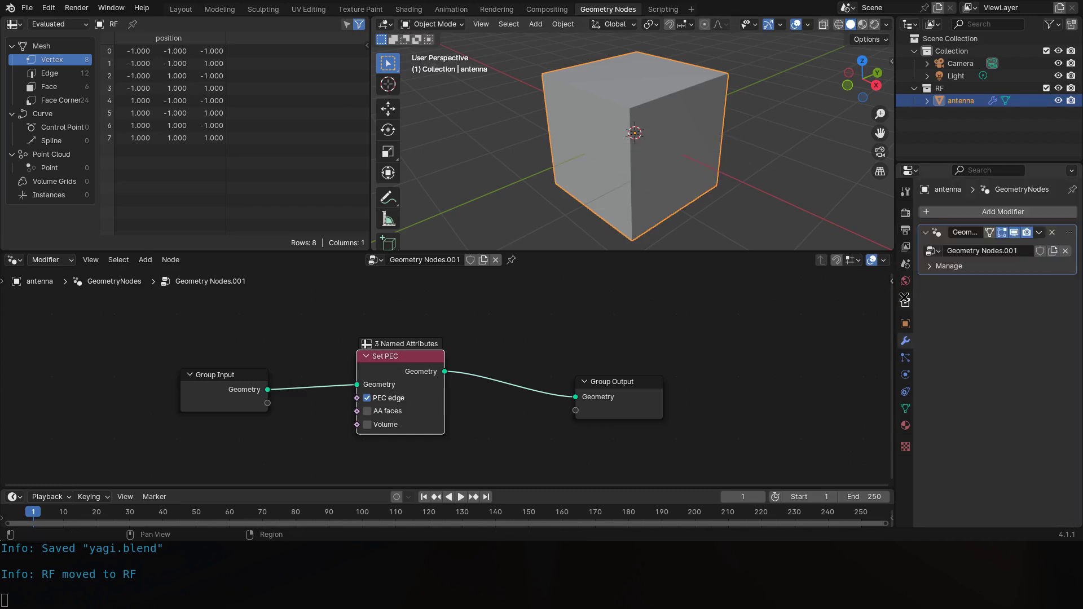
click(905, 264)
scroll(995, 339, down, 4)
click(1005, 386)
click(988, 418)
scroll(991, 396, down, 2)
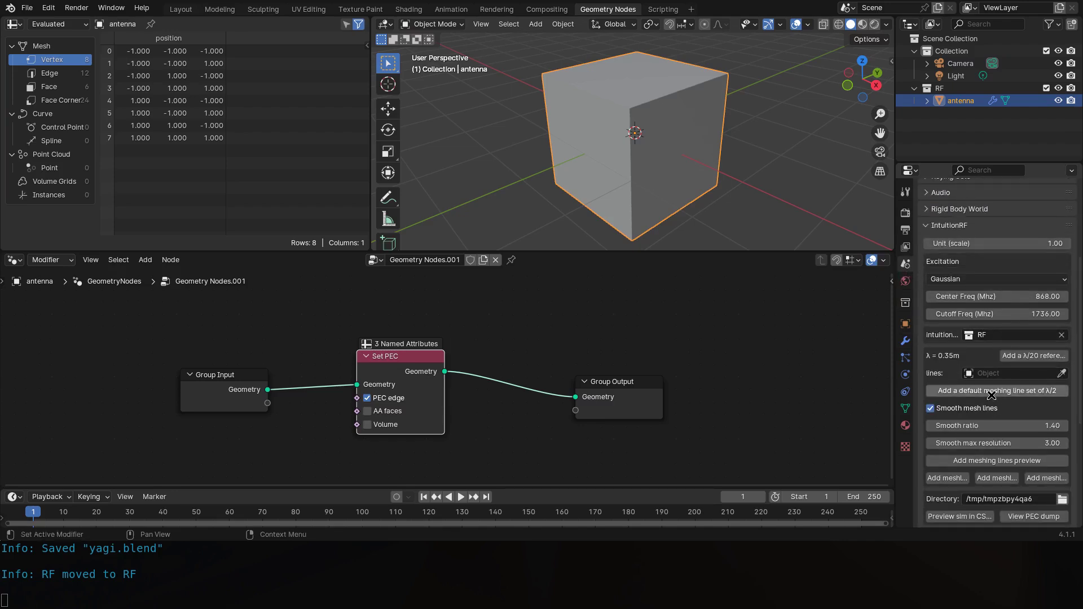
click(997, 390)
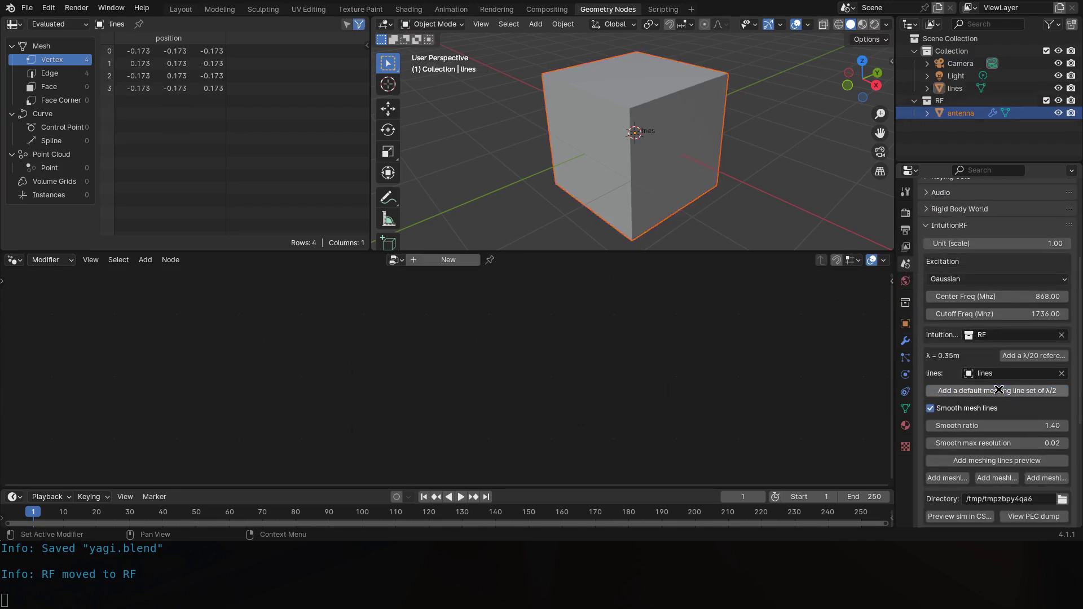
Scale the antenna cube down to about 0.047 on all axes so that it fits within the meshing lines.
click(671, 143)
text(s0.1)
key(Return)
scroll(667, 141, up, 6)
key(s)
click(694, 128)
scroll(695, 128, up, 5)
Scale the meshing lines object up around the cube in top view and shift it slightly.
click(578, 173)
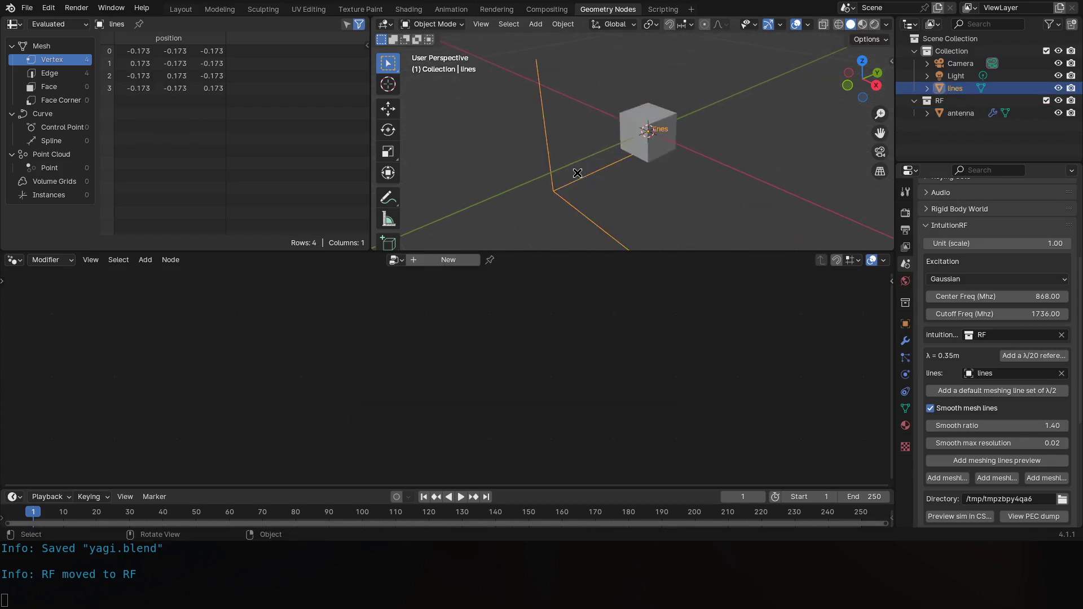
key(KP_7)
key(s)
click(869, 170)
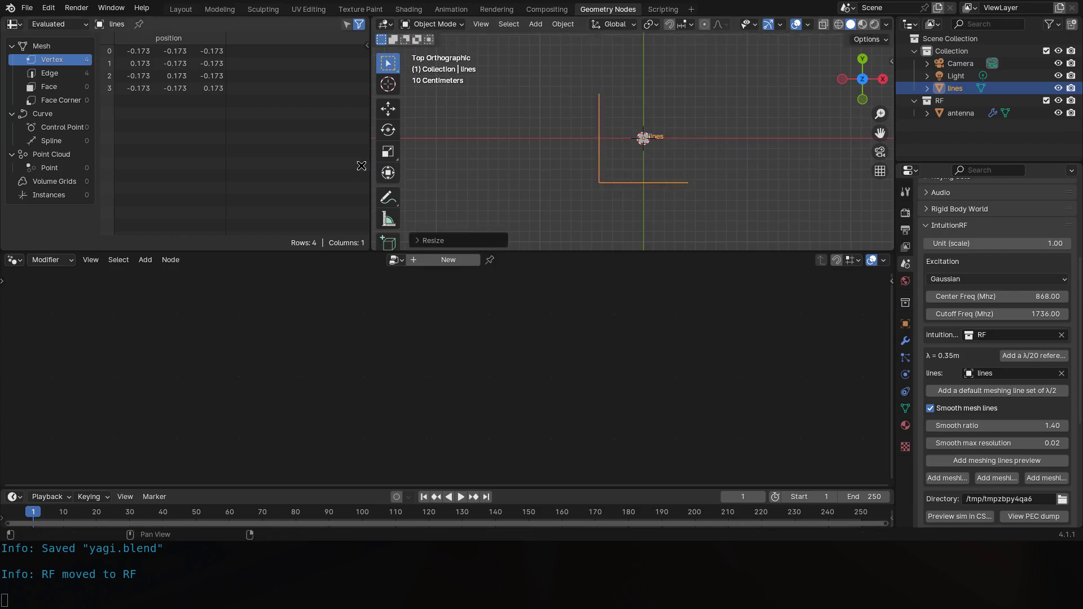
key(g)
click(666, 132)
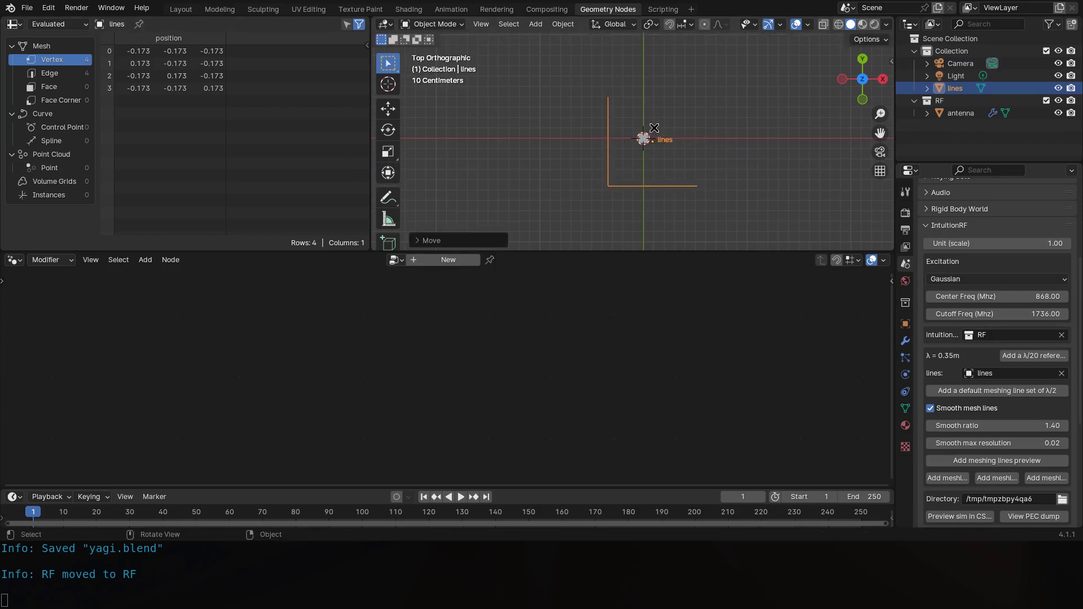
middle_drag(643, 121, 627, 133)
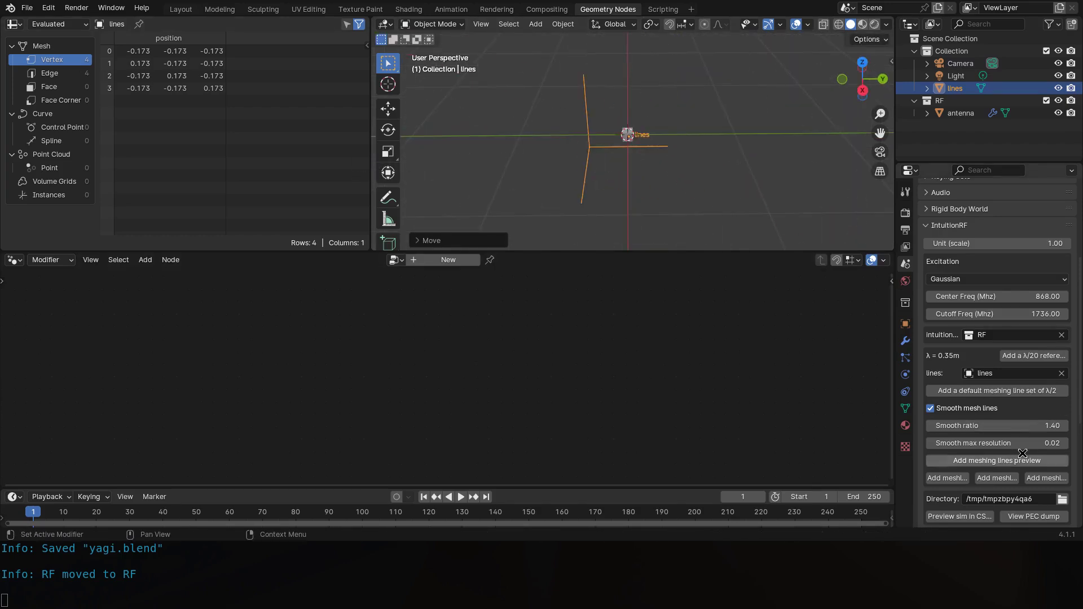
Multiply the smooth max resolution by 4 and add a meshing lines preview.
double_click(1023, 445)
text(* 4)
key(Return)
click(997, 460)
Apply the object transform to the meshing lines and regenerate their preview.
middle_drag(649, 118, 653, 145)
key(ctrl+a)
click(635, 180)
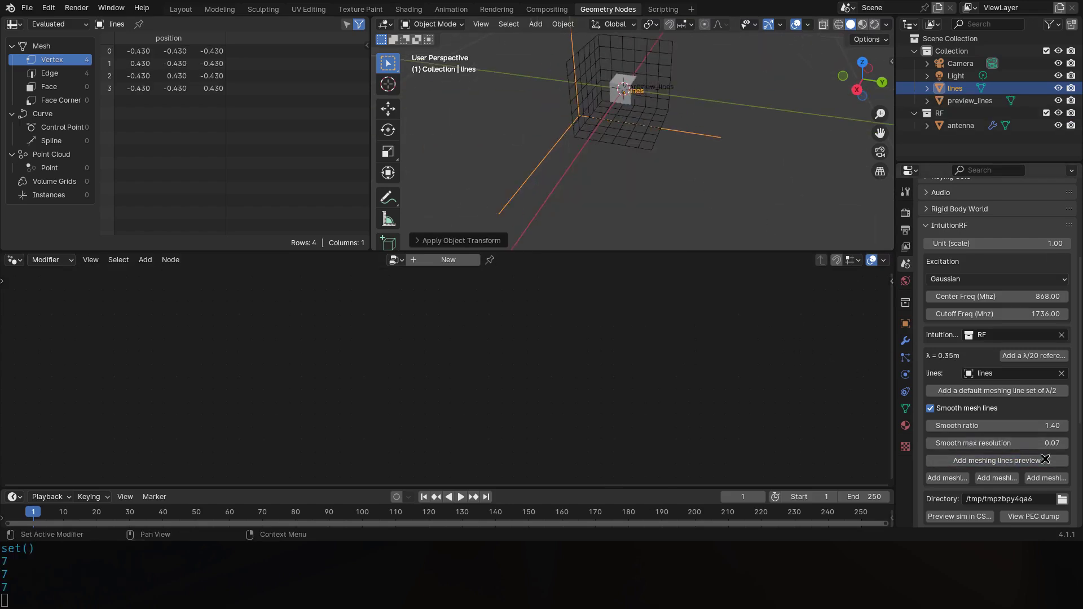
click(1009, 458)
Select the antenna cube and set its IntuitionRF type to Geometry Node.
scroll(672, 93, up, 4)
middle_drag(671, 93, 638, 89)
click(636, 78)
key(ctrl+s)
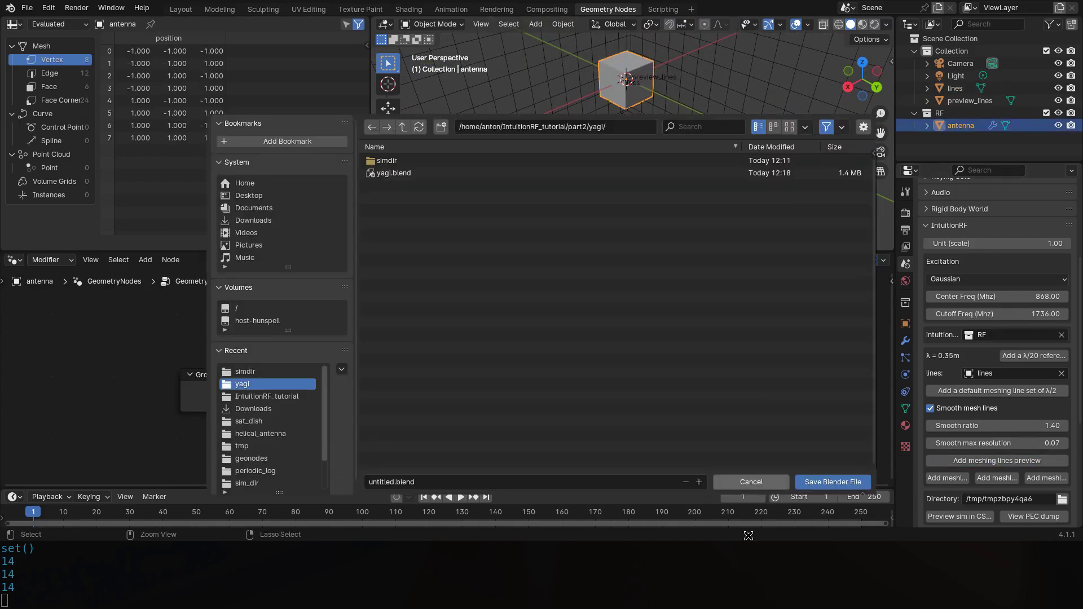
click(751, 482)
middle_drag(643, 127, 662, 139)
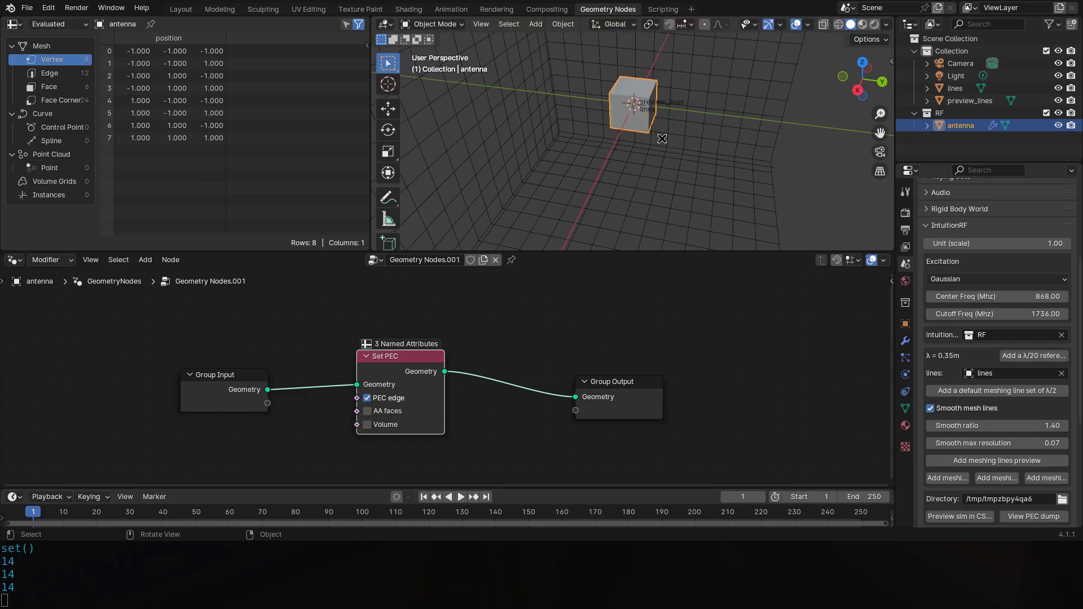
scroll(513, 338, up, 1)
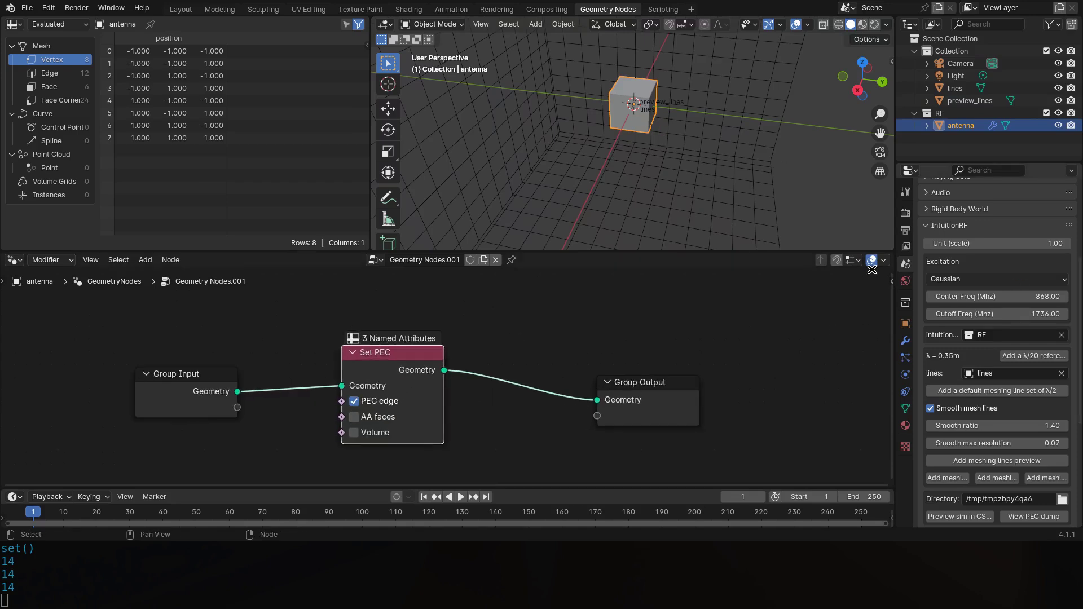
click(905, 324)
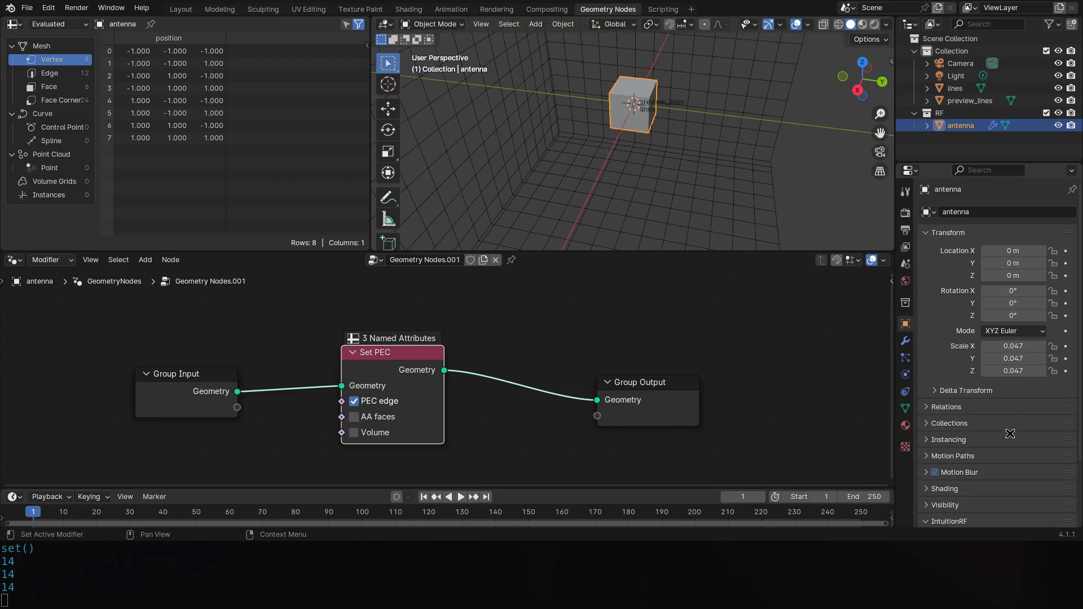
scroll(959, 440, down, 3)
click(973, 461)
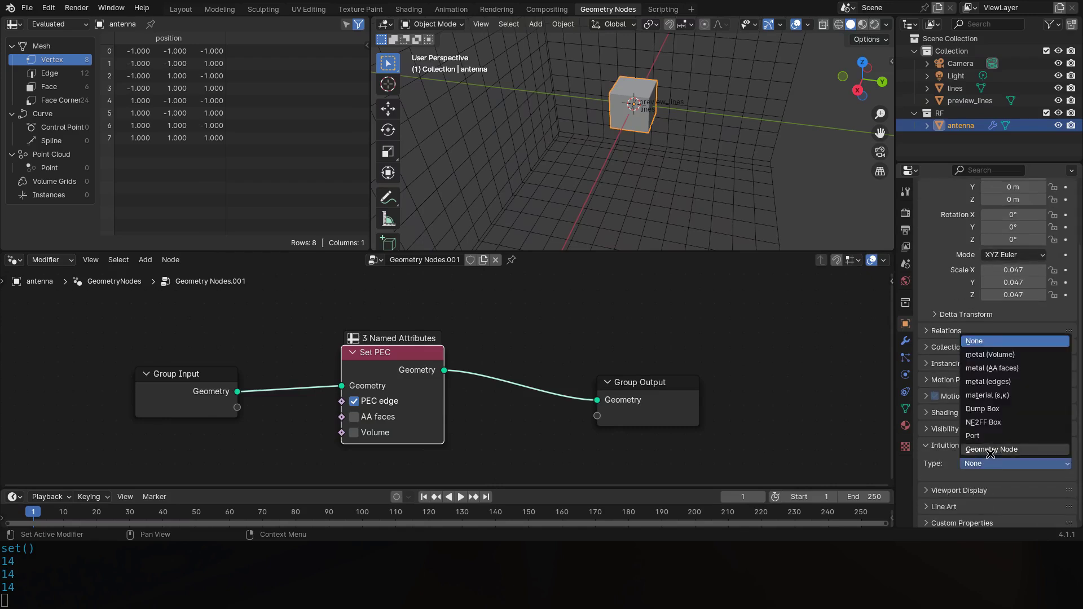
click(1010, 452)
Widen the properties area, preview the simulation in CSXCAD, examine the antenna within the grid and close the preview.
scroll(978, 440, down, 10)
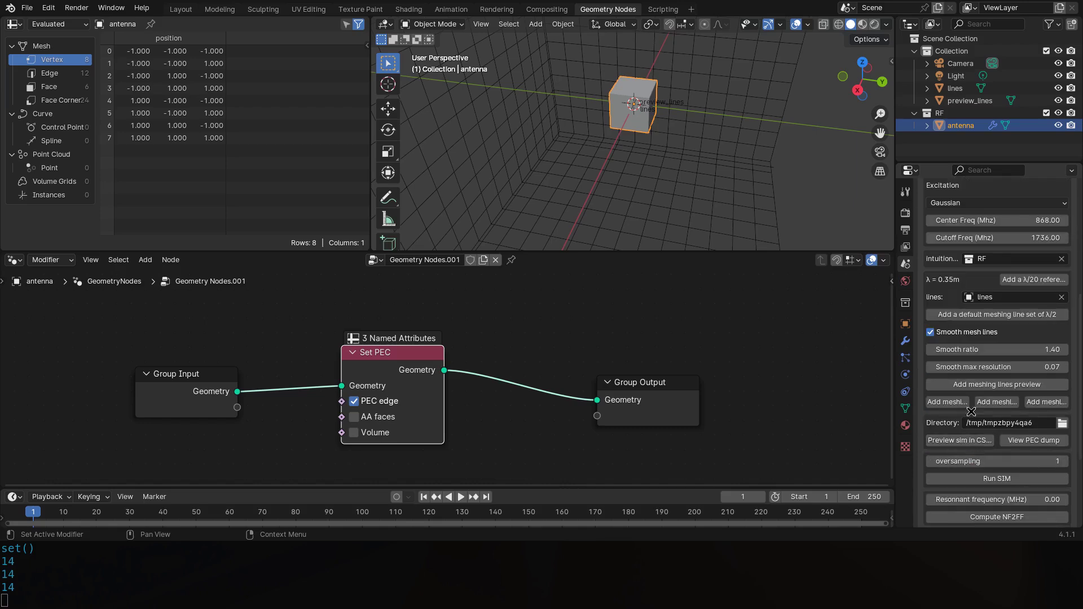
scroll(971, 412, down, 3)
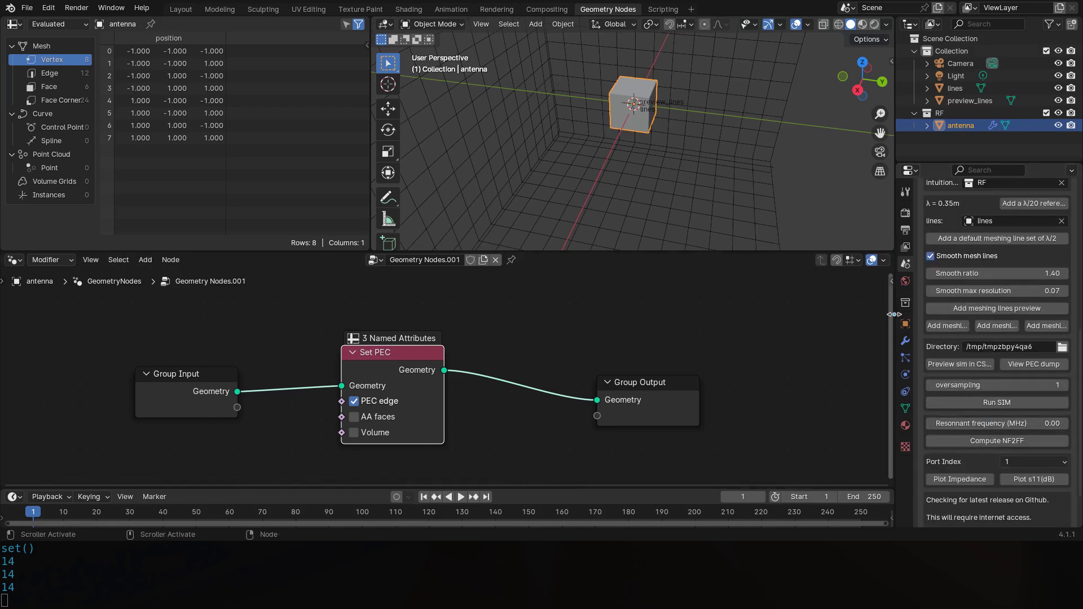
drag(896, 314, 844, 314)
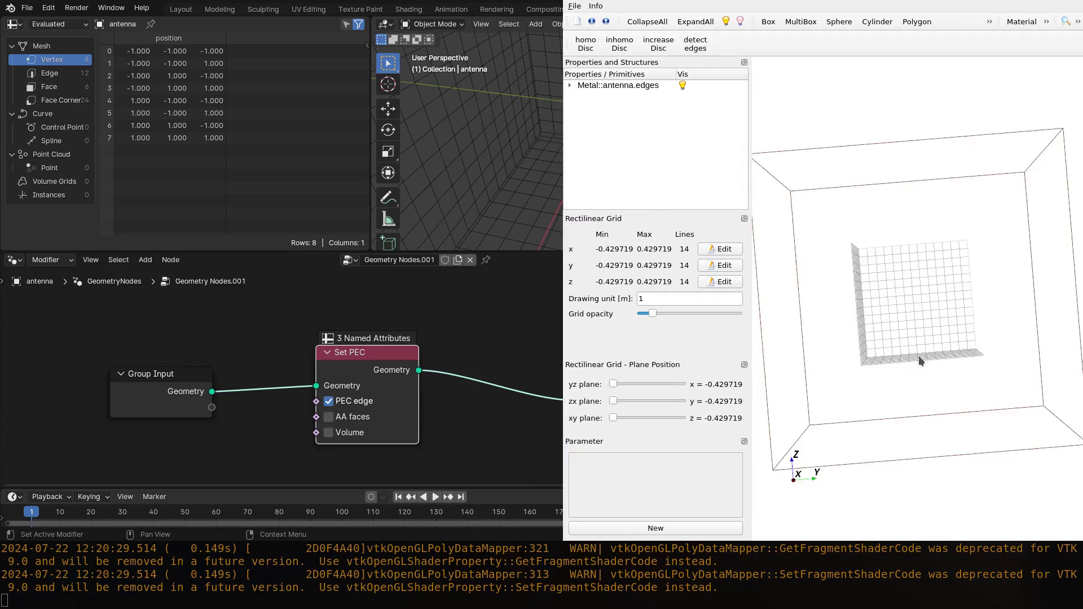
drag(919, 355, 910, 320)
key(alt+F4)
key(ctrl+s)
key(Escape)
Move the Set PEC node aside and insert an IntuitionRF Anchor node between it and Group Output.
scroll(973, 371, down, 1)
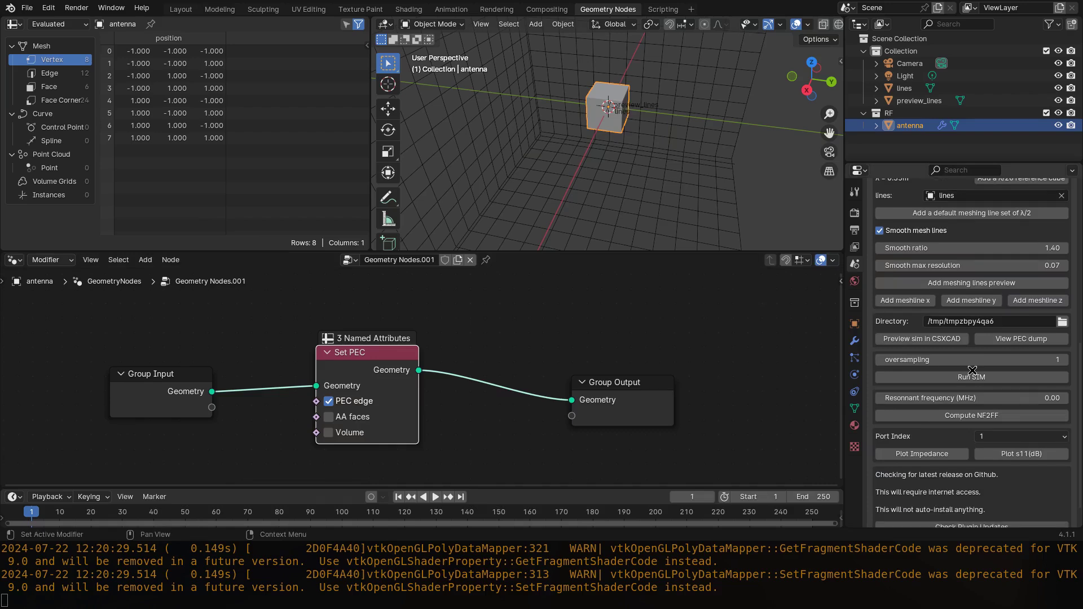
scroll(972, 371, down, 1)
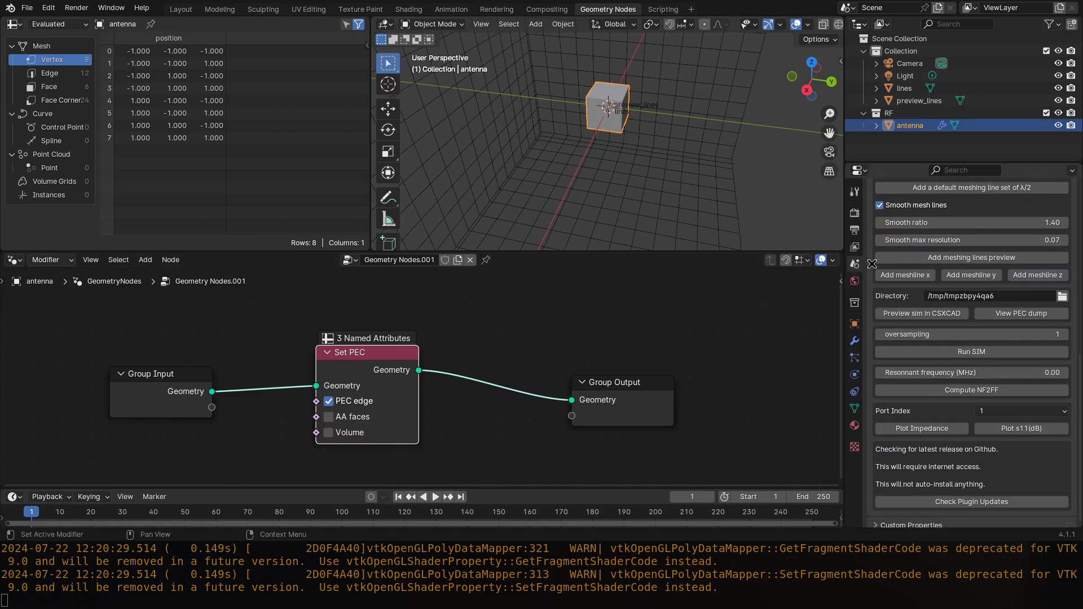
middle_drag(737, 220, 602, 72)
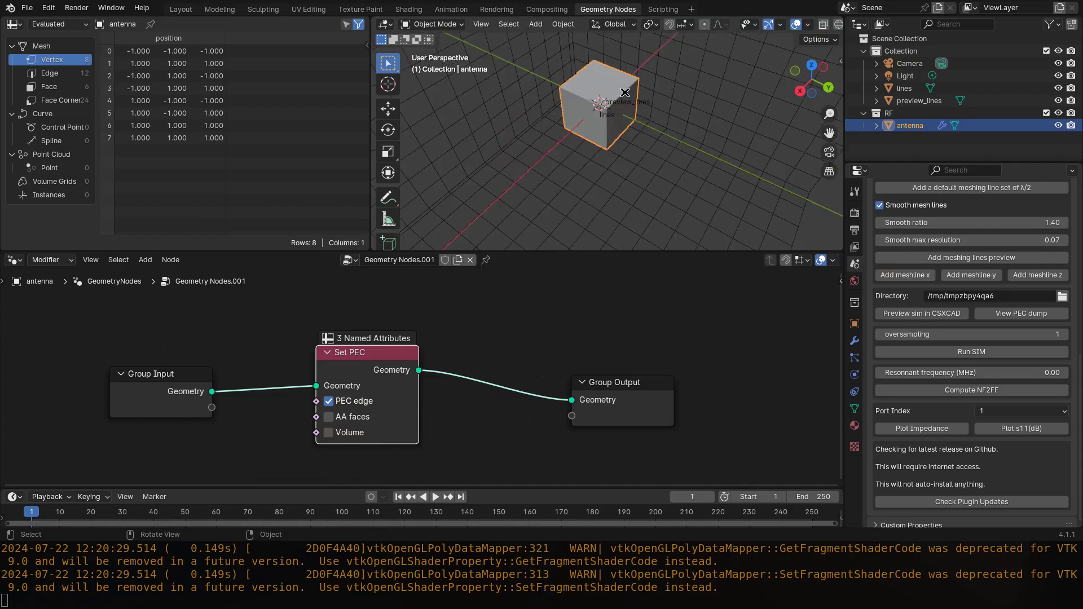
drag(385, 366, 358, 380)
key(shift+a)
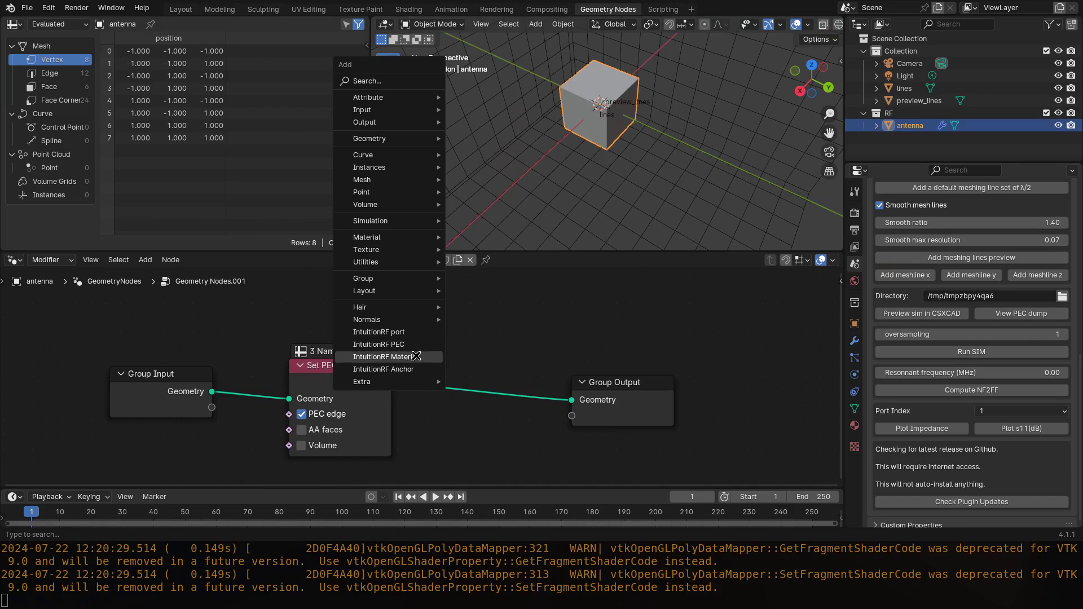
click(423, 369)
click(450, 398)
Preview the anchored antenna in CSXCAD and check the visibility of its Metal::antenna.edges structure.
click(946, 313)
drag(946, 313, 842, 288)
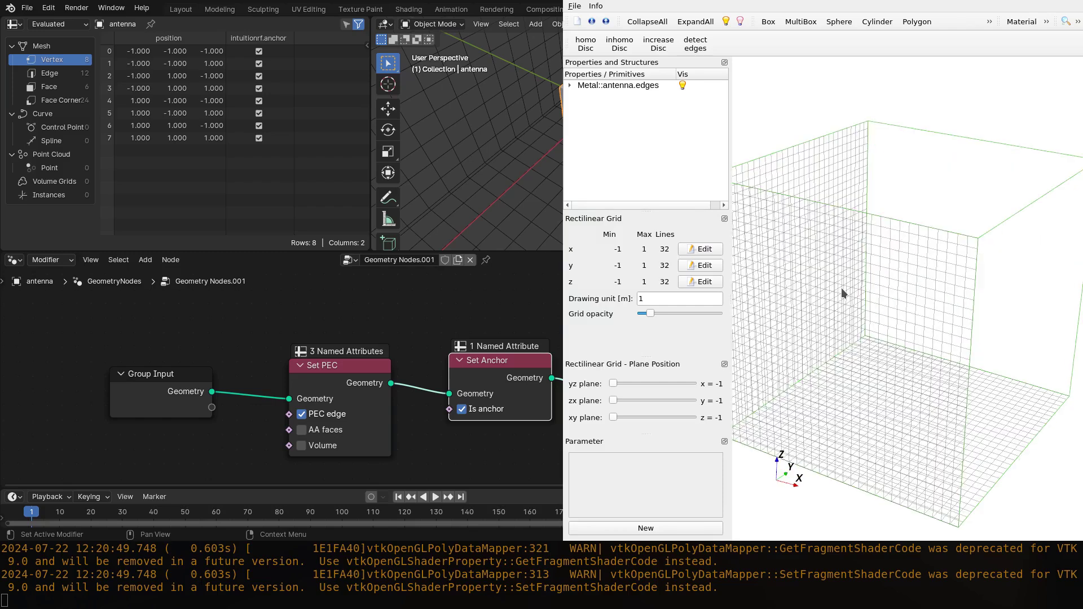
click(682, 84)
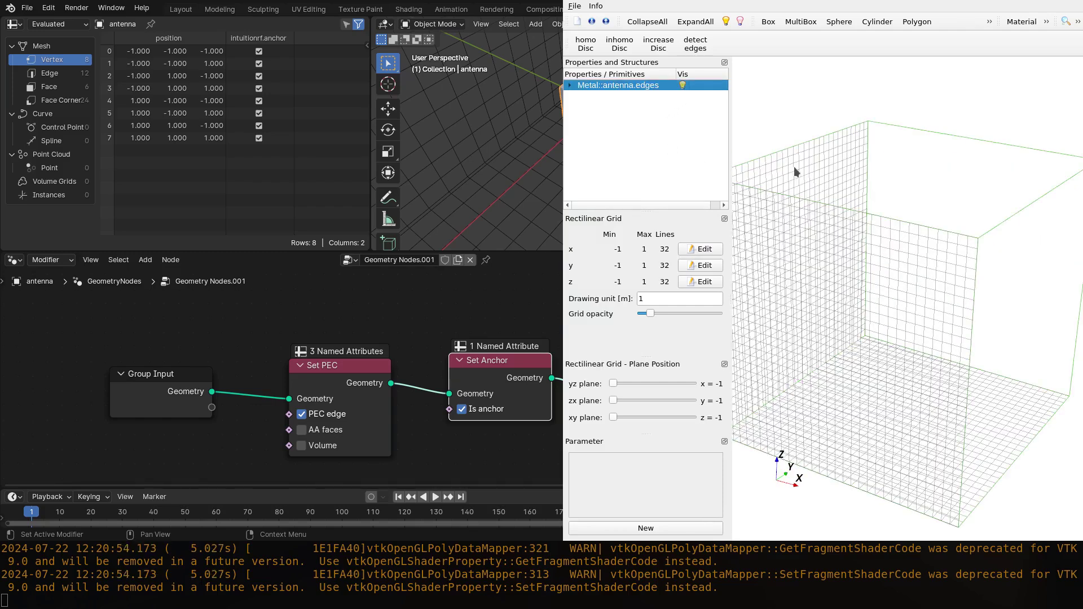
Apply the antenna cube's scale to its mesh.
key(ctrl+a)
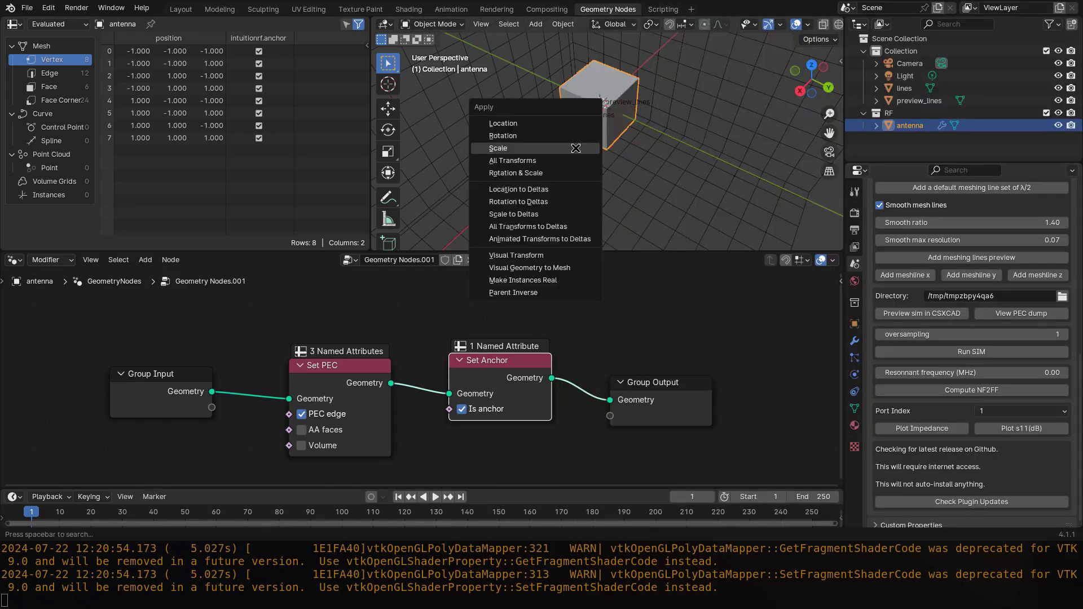
click(582, 154)
middle_drag(582, 154, 574, 145)
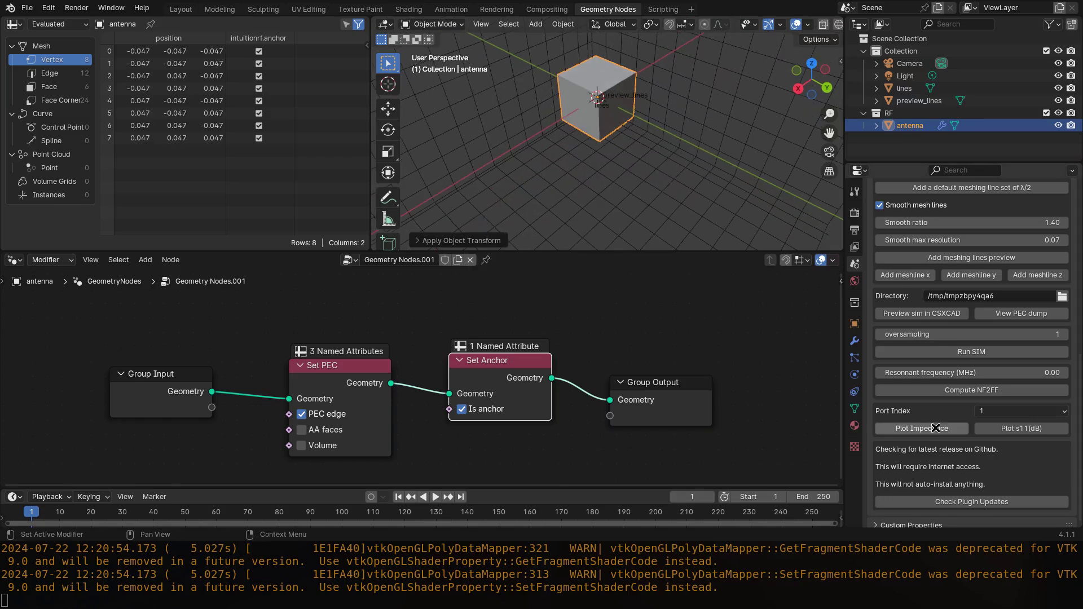
Preview the simulation in CSXCAD again, examine how the cube's edges line up with the grid and close the preview.
click(924, 312)
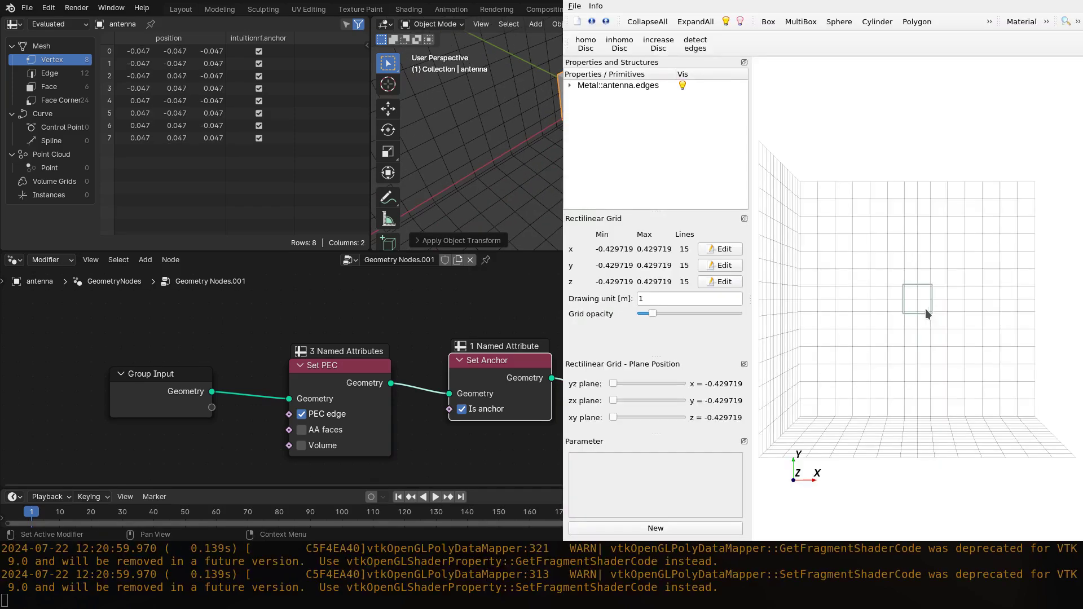
drag(1010, 390, 943, 337)
scroll(953, 357, up, 5)
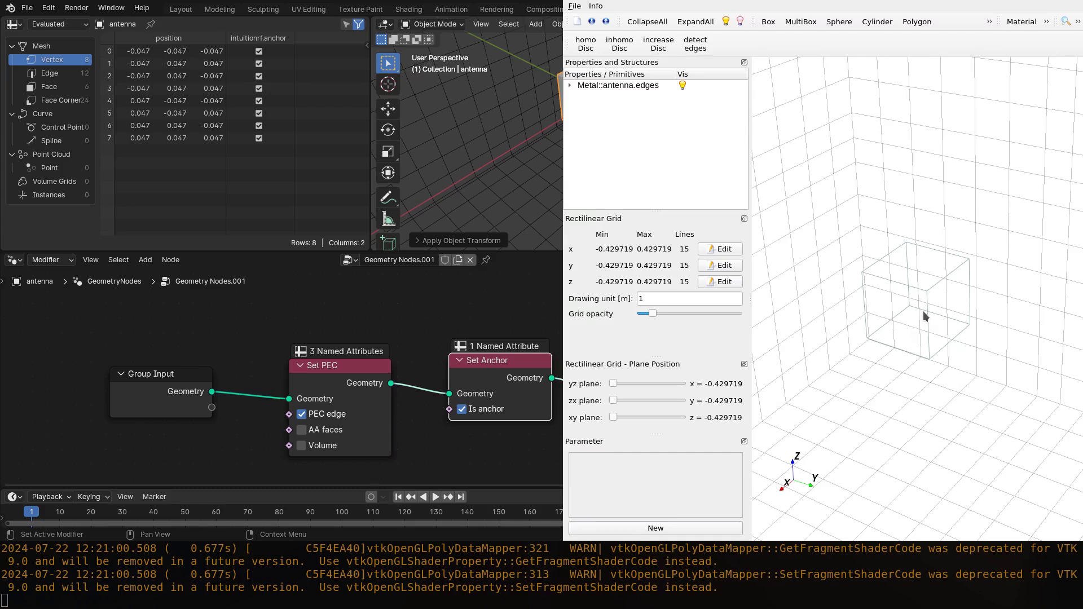
key(alt+F4)
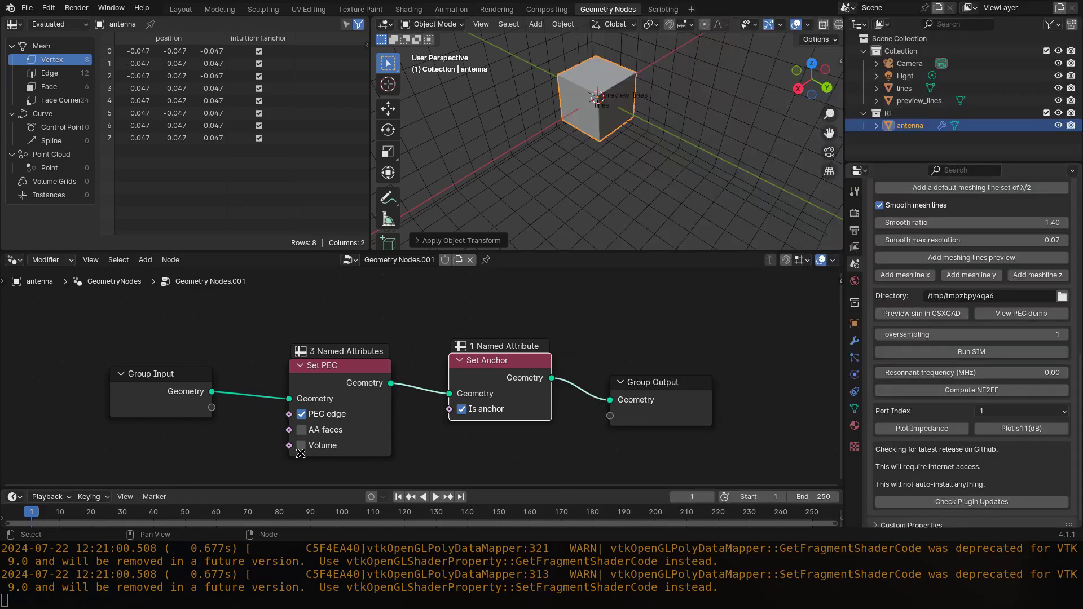
Switch the Set PEC node from PEC edge to AA faces, inspect the cube in CSXCAD and close the preview.
click(953, 313)
drag(894, 241, 960, 334)
key(super+shift+q)
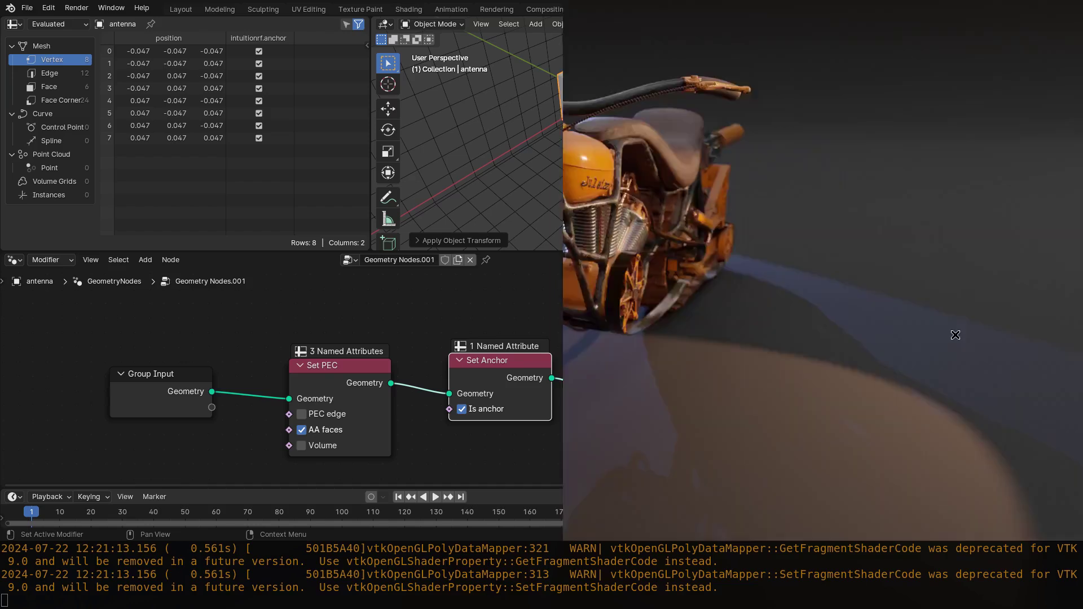
Switch the Set PEC node from AA faces to Volume and inspect the solid cube in a CSXCAD preview.
click(317, 429)
click(316, 446)
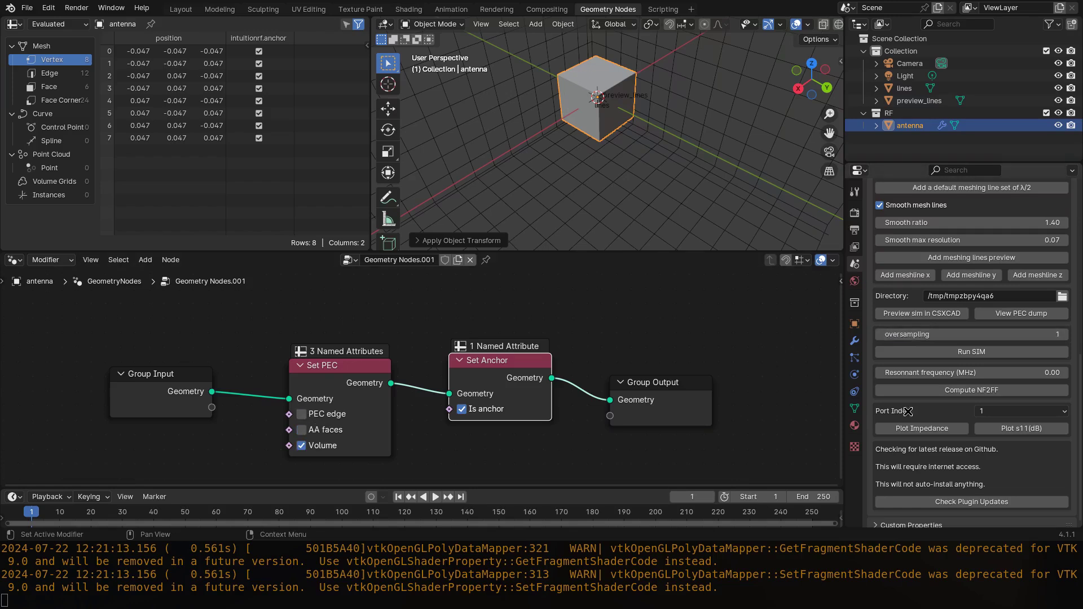
click(931, 313)
drag(919, 317, 957, 313)
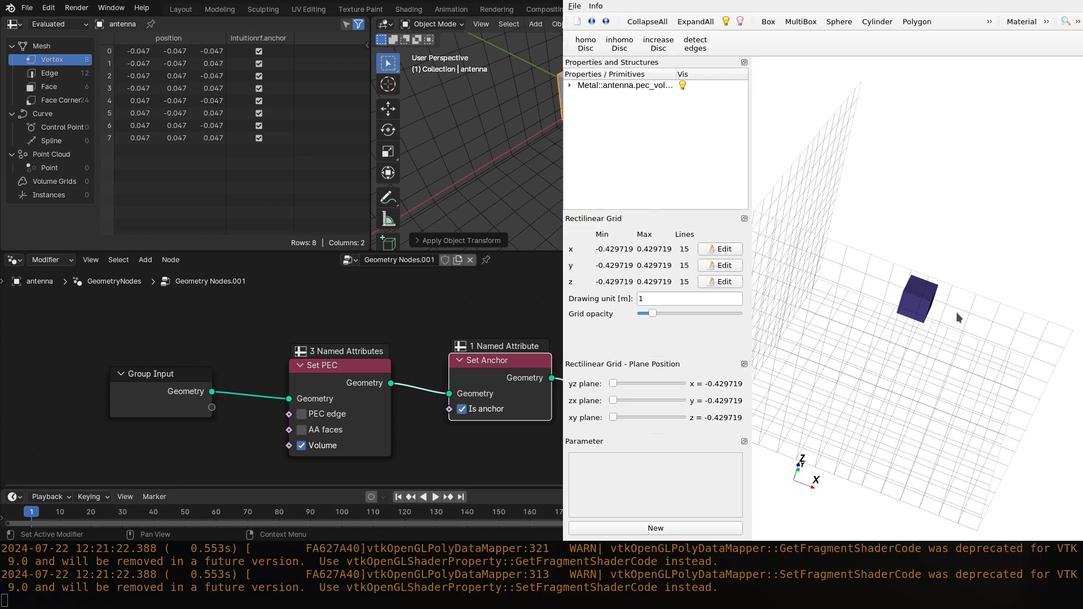
Close the CSXCAD preview and switch the Set PEC node from Volume to AA faces.
key(alt+F4)
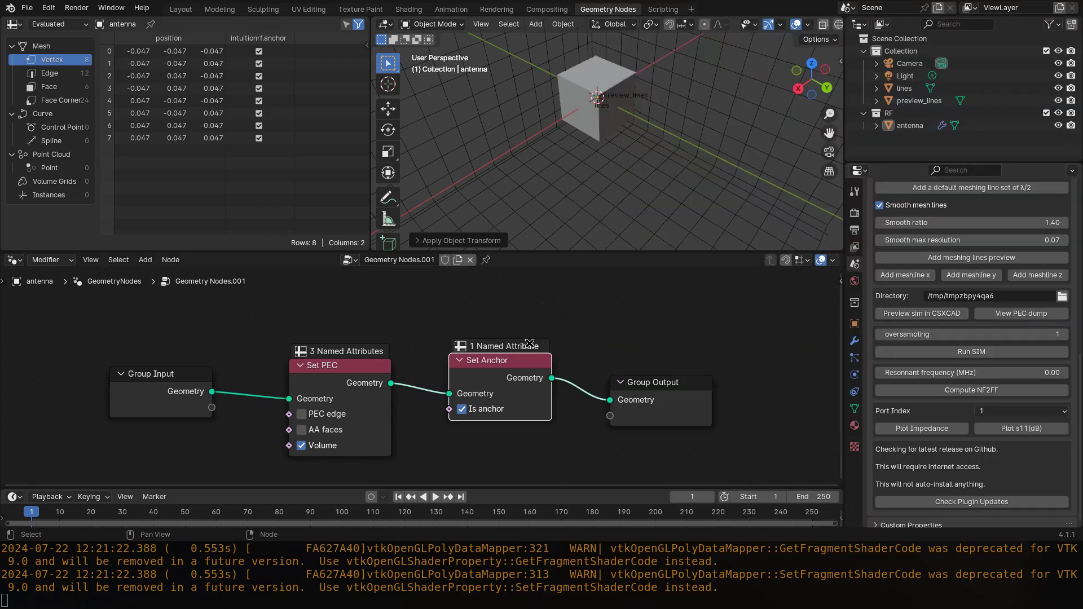
scroll(420, 399, up, 1)
click(308, 459)
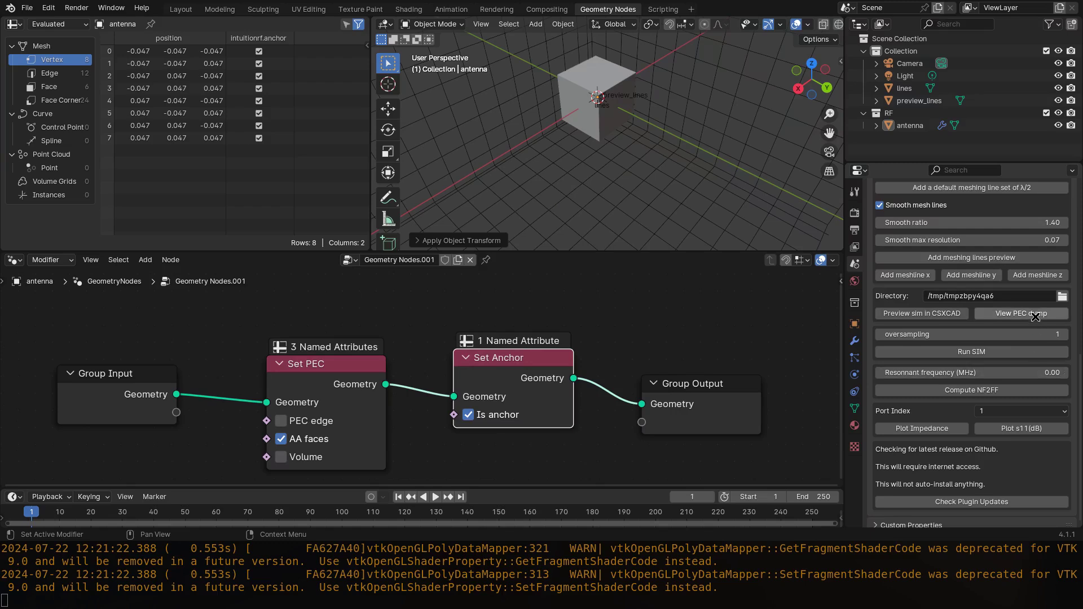
Generate a PEC dump of the AA-faces cube, inspect it in the viewport and remove the dump.
scroll(1034, 316, up, 3)
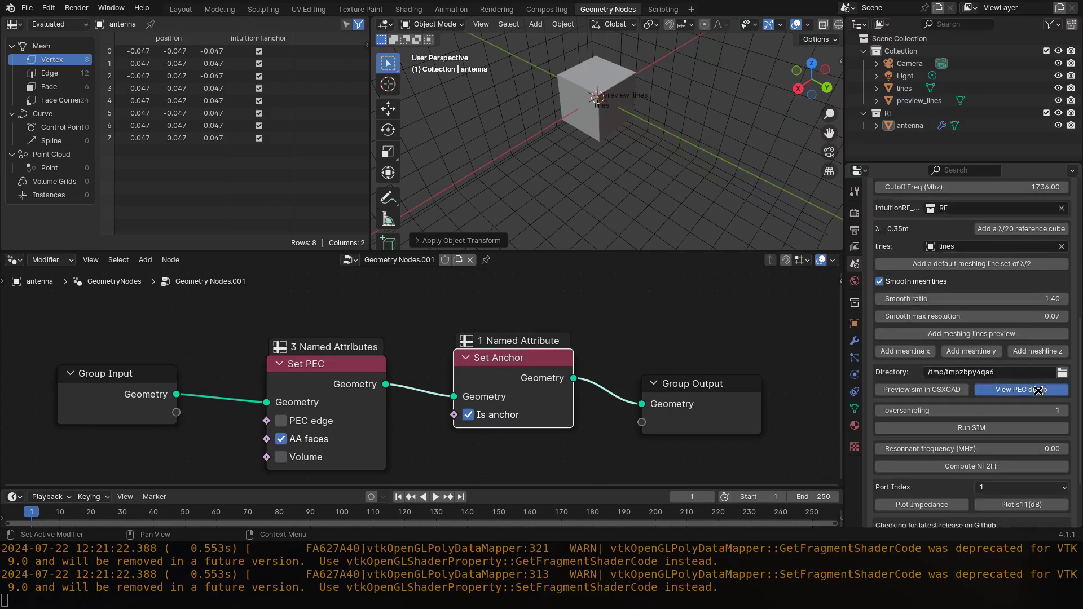
click(1039, 391)
mouse_move(635, 114)
shift+middle_down()
mouse_move(613, 161)
mouse_move(621, 155)
mouse_move(648, 192)
mouse_move(626, 114)
shift+middle_up()
click(603, 130)
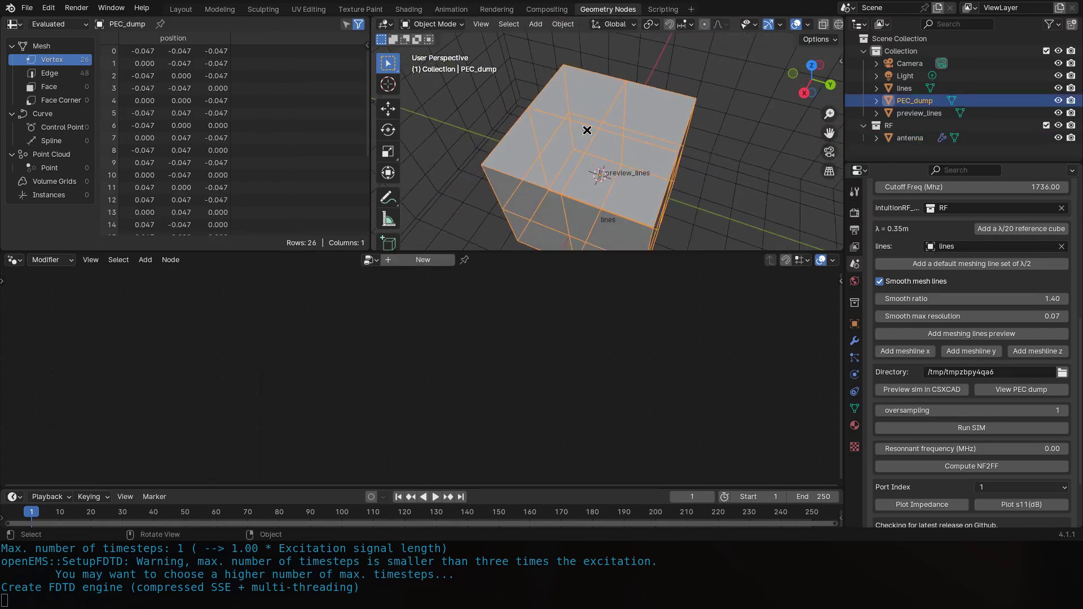
scroll(587, 130, down, 3)
click(600, 138)
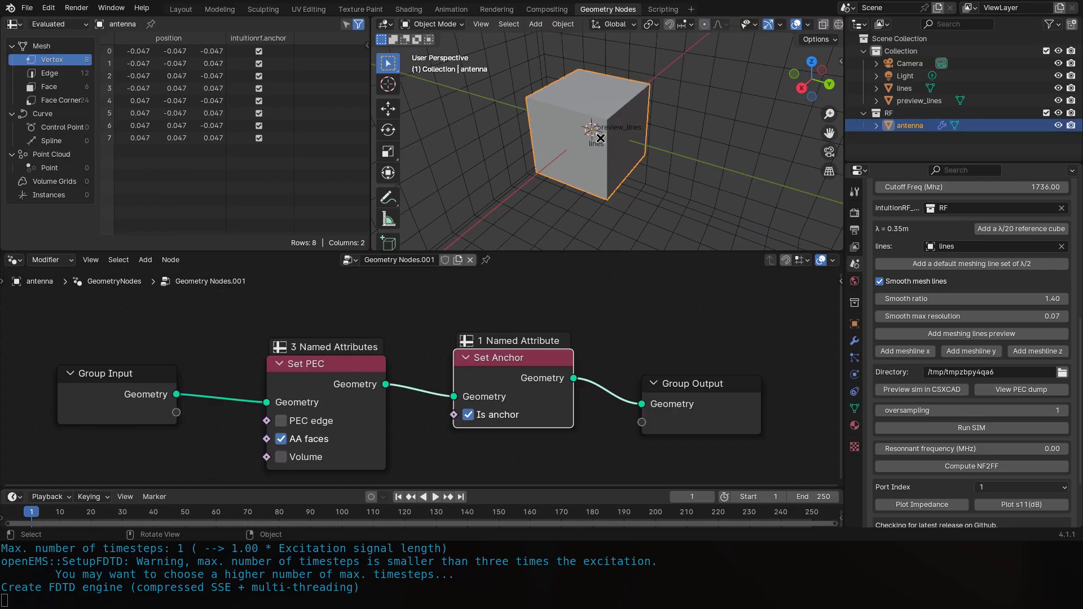
Switch the Set PEC node back to Volume, inspect the cube's new PEC dump and delete the dump.
click(302, 457)
click(1027, 389)
scroll(633, 190, up, 2)
middle_drag(633, 191, 606, 147)
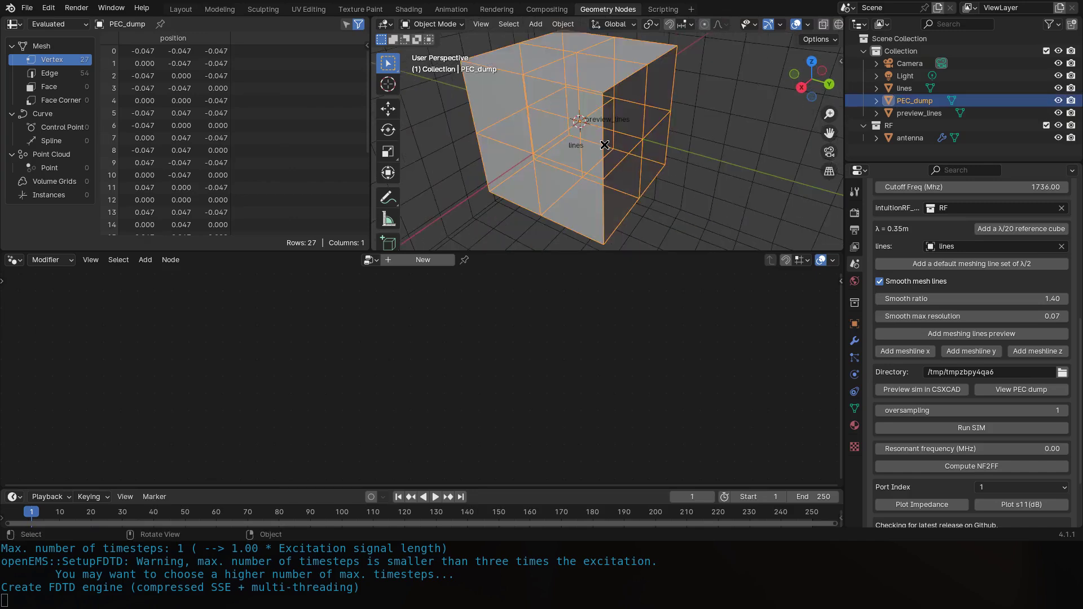
scroll(609, 145, down, 3)
key(Delete)
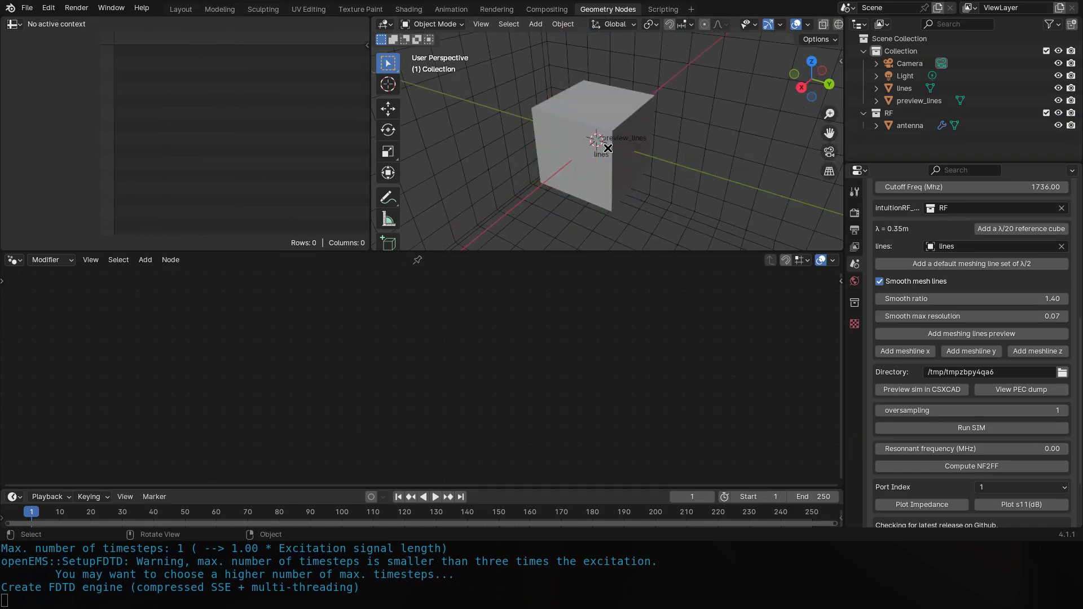
Replace the antenna's Set PEC node with an IntuitionRF Set Material node between Group Input and Set Anchor, with EpsilonR set to 3.8.
click(608, 148)
drag(371, 333, 381, 417)
key(Delete)
key(shift+a)
click(364, 391)
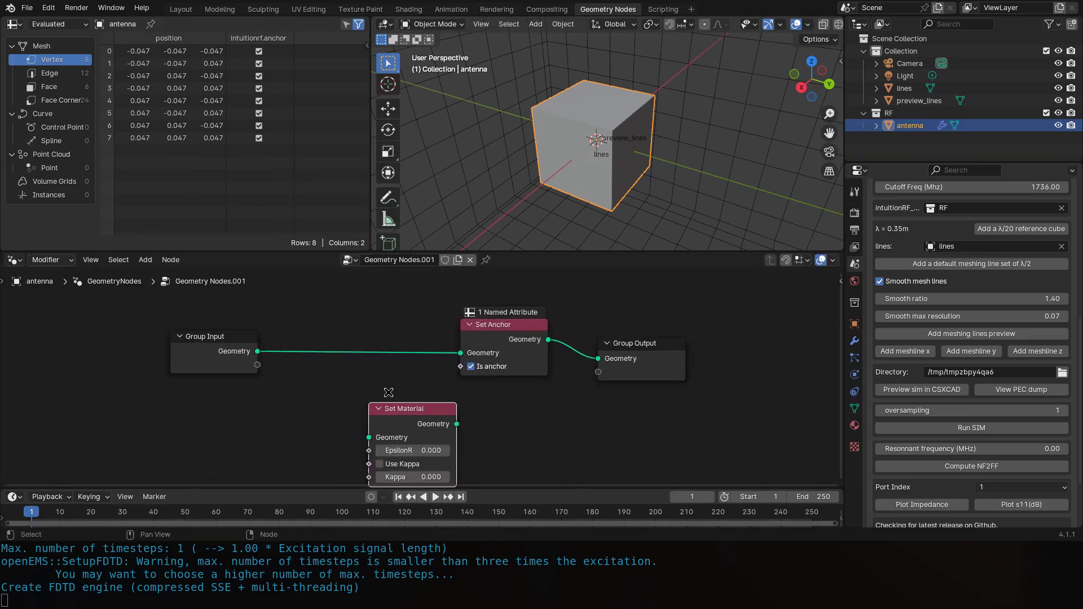
click(380, 391)
click(381, 391)
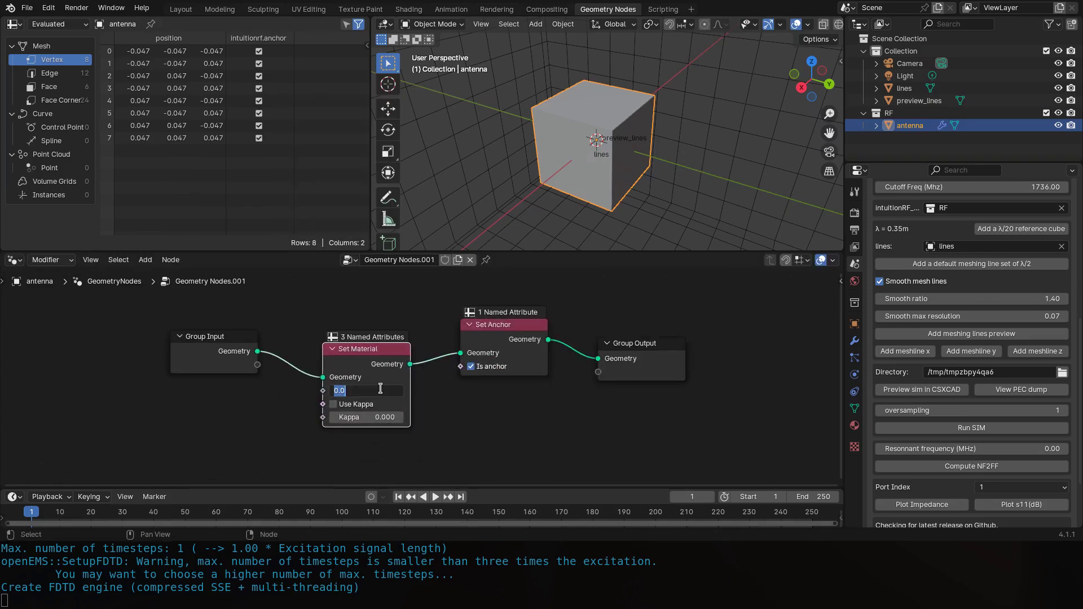
key(Return)
Preview the simulation in CSXCAD, inspect the material cube from several angles and close the preview.
click(955, 392)
drag(940, 328, 907, 403)
scroll(934, 331, up, 5)
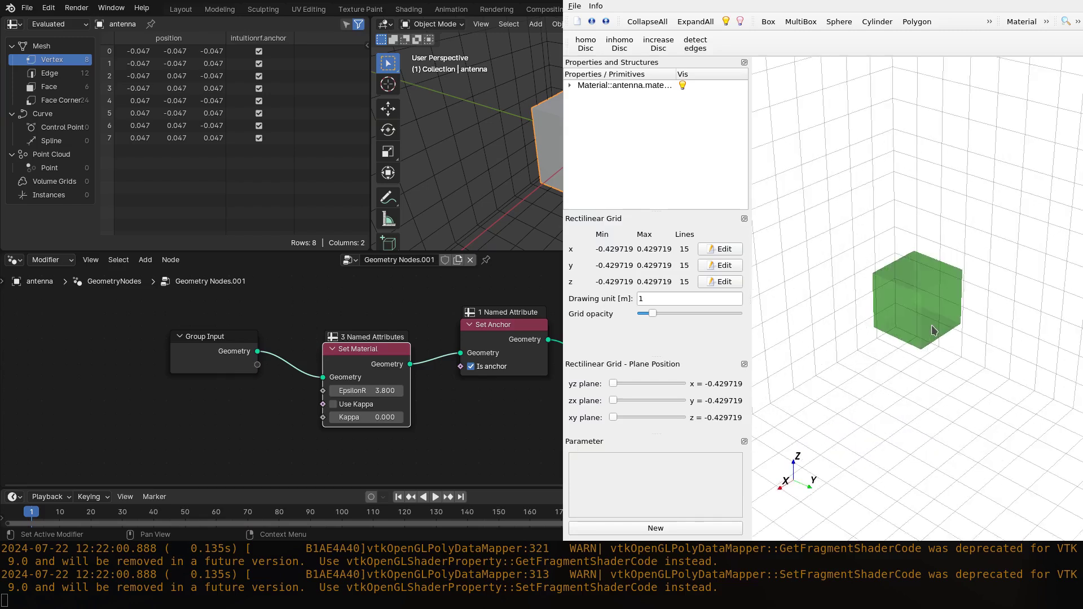
drag(932, 326, 914, 289)
key(super+shift+q)
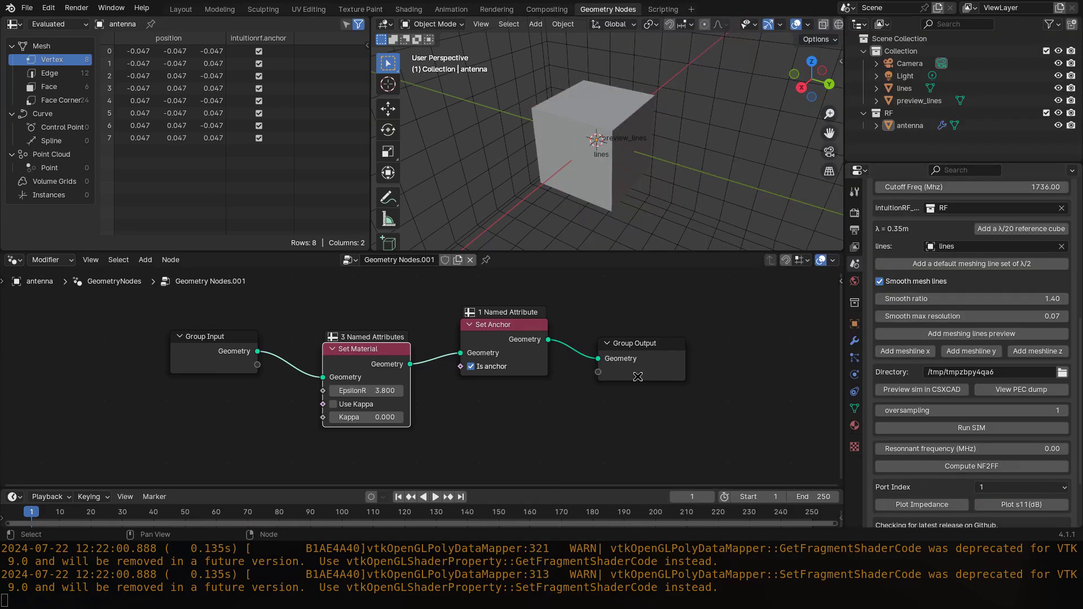
Remove the Set Material and Set Anchor nodes from the antenna's node tree.
middle_drag(389, 316, 401, 340)
drag(356, 326, 506, 409)
Start saving the Blender file and create a folder named periodic_log inside IntuitionRF_tutorial/part2.
key(ctrl+s)
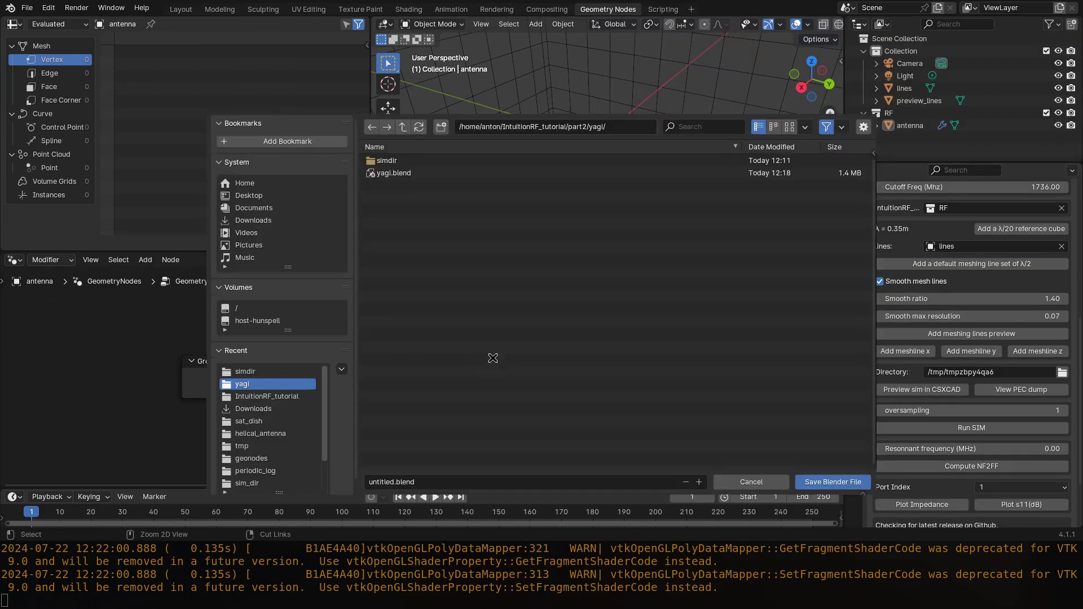
click(403, 127)
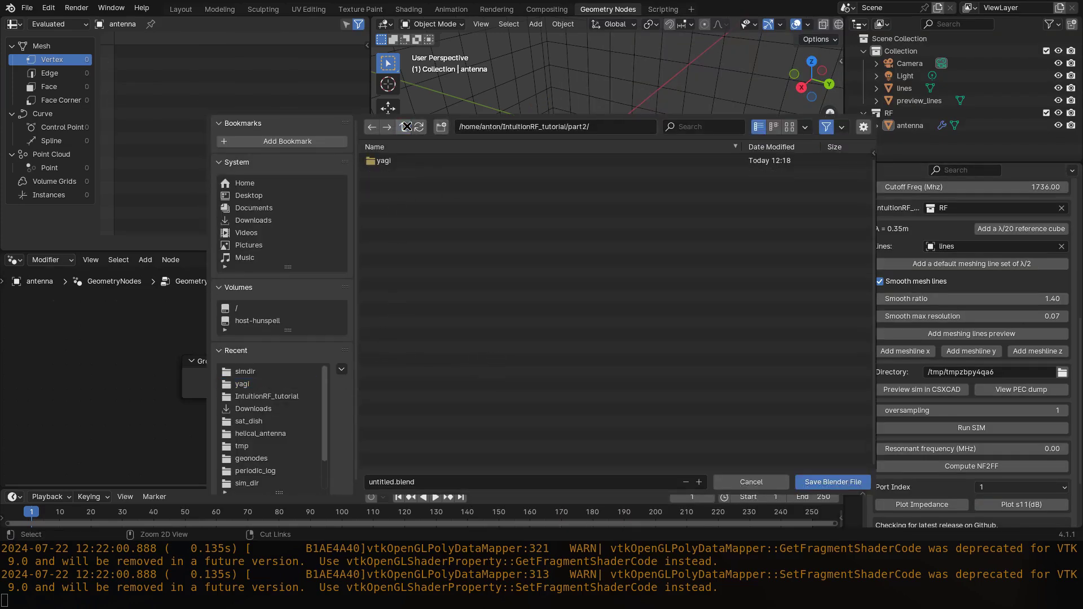
click(435, 129)
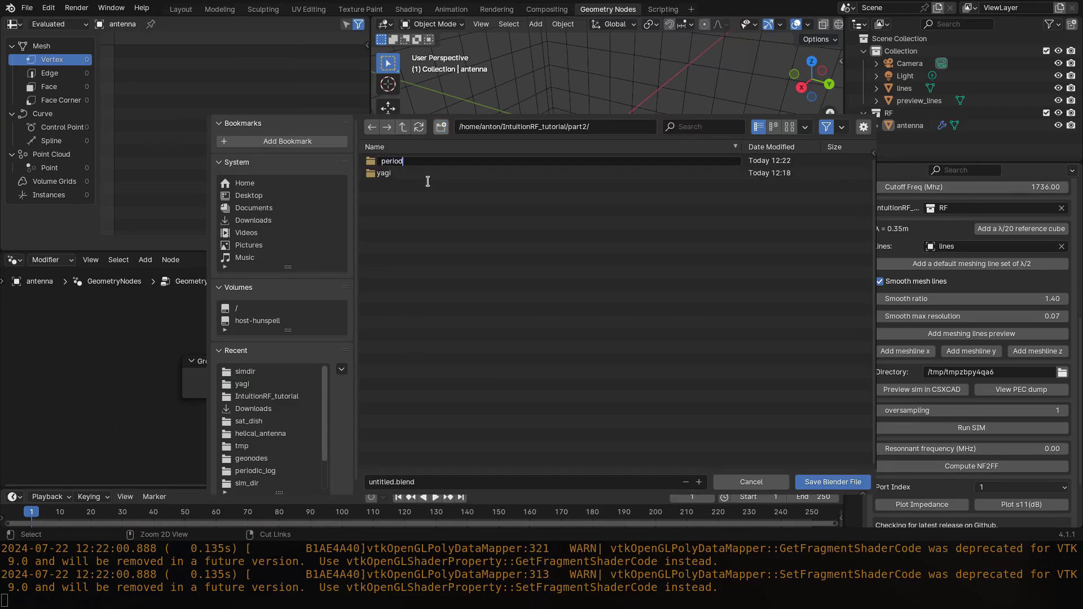
text(periodic_log)
key(Return)
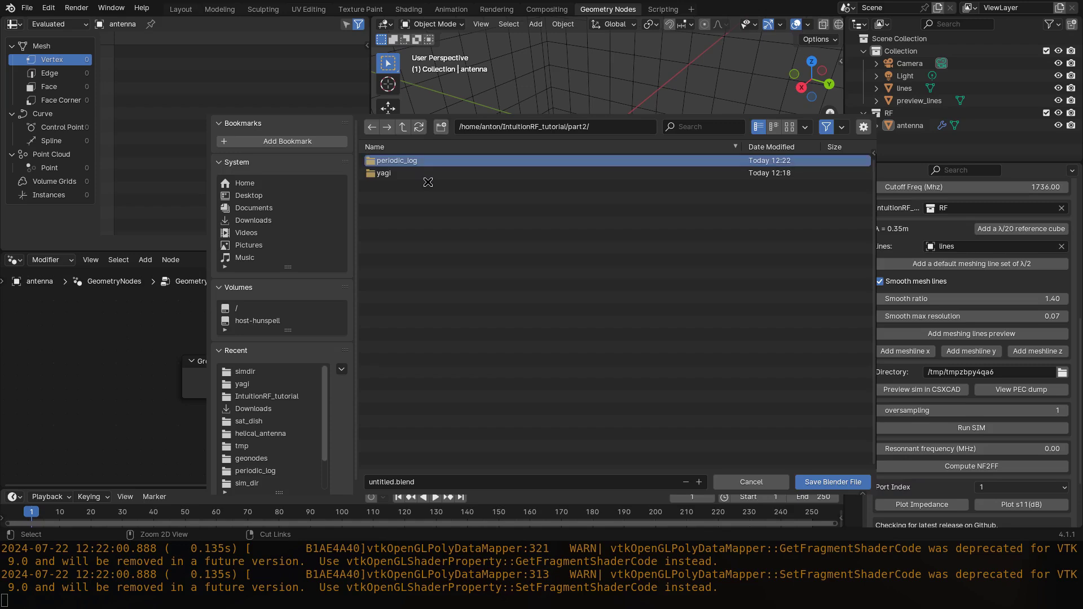
Save the Blender file as periodic_log.blend in the periodic_log folder.
click(420, 481)
text(pe)
key(Return)
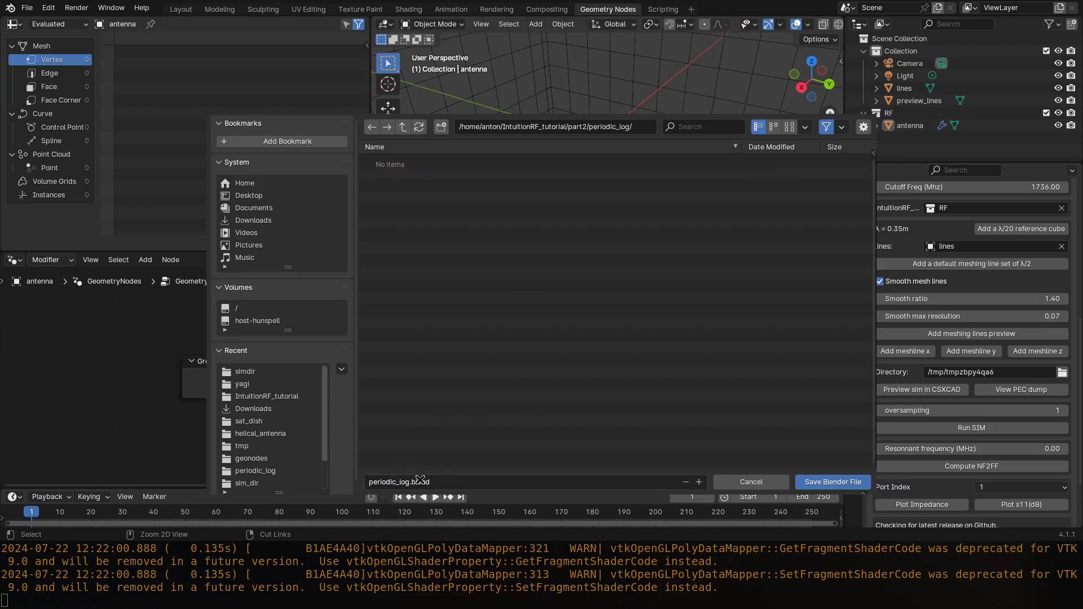
click(840, 480)
Delete the Group Input node and add a Mesh Line node in its place.
click(254, 364)
key(x)
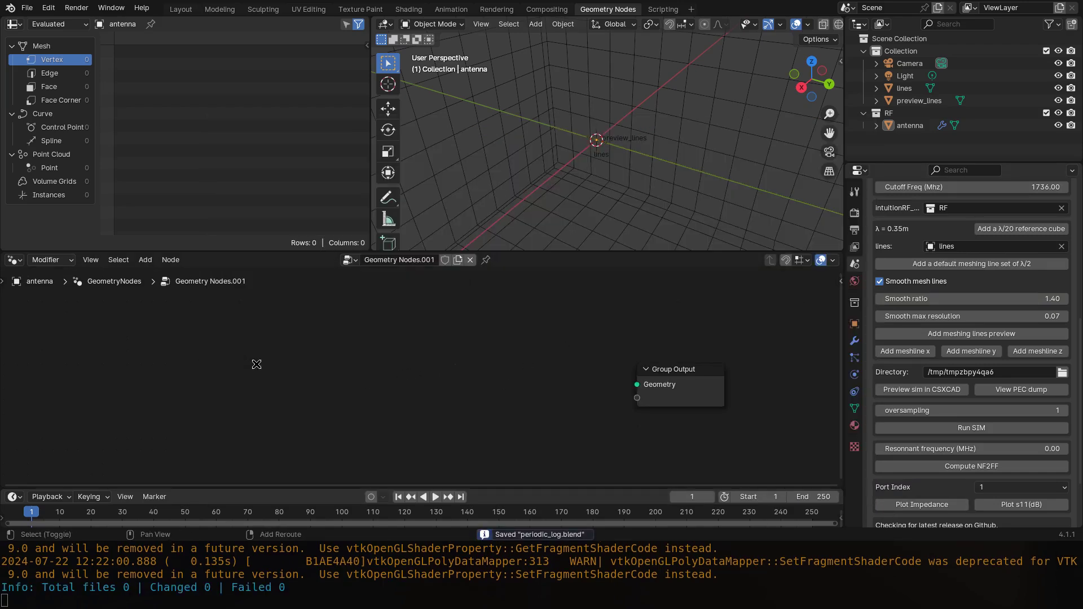
key(shift+a)
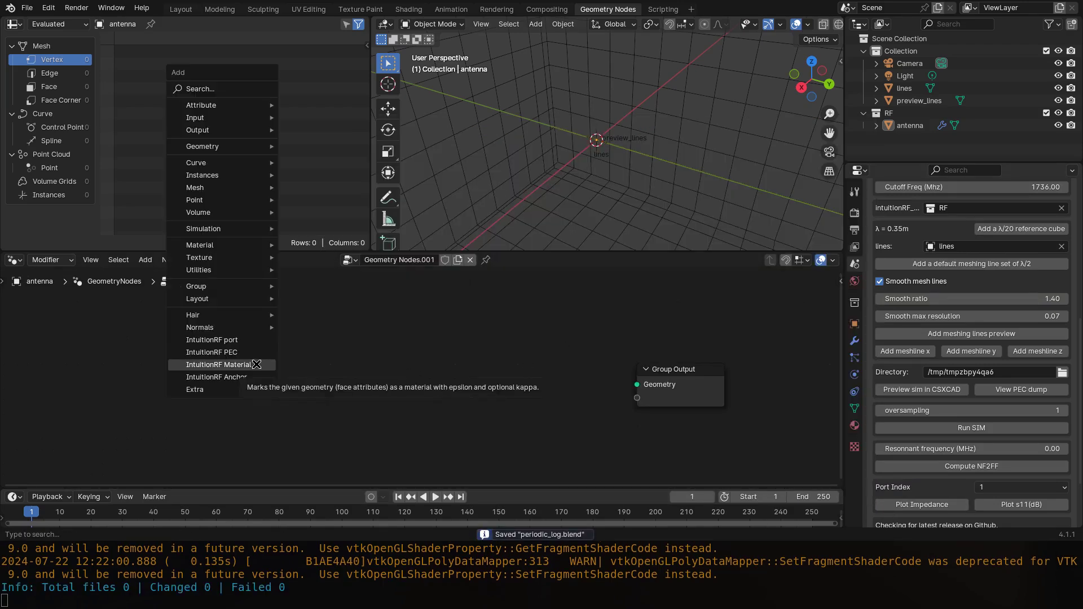
text(mesh)
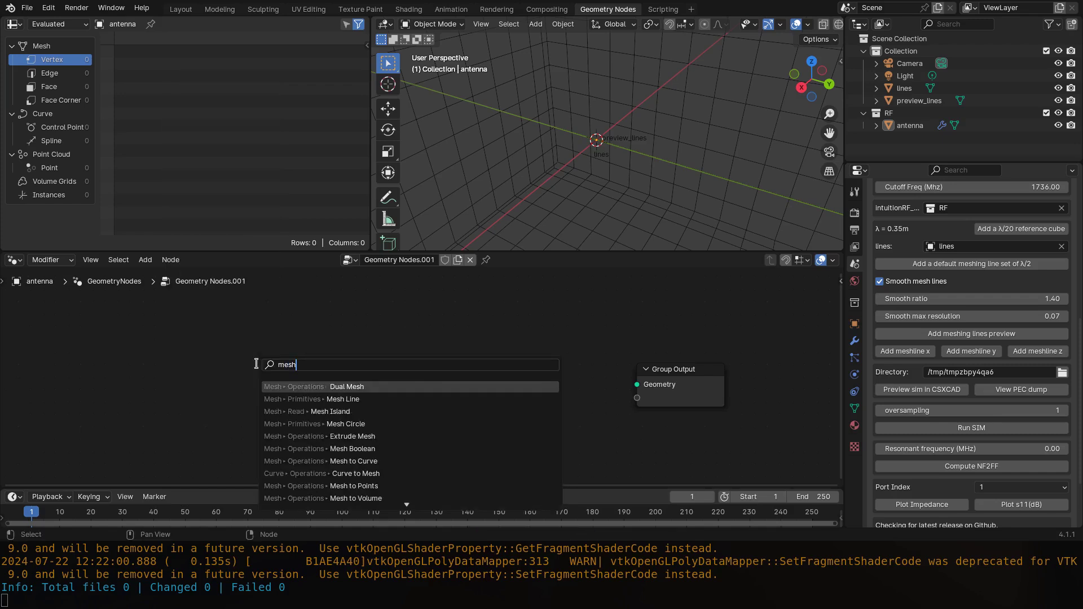
key(Down)
key(Return)
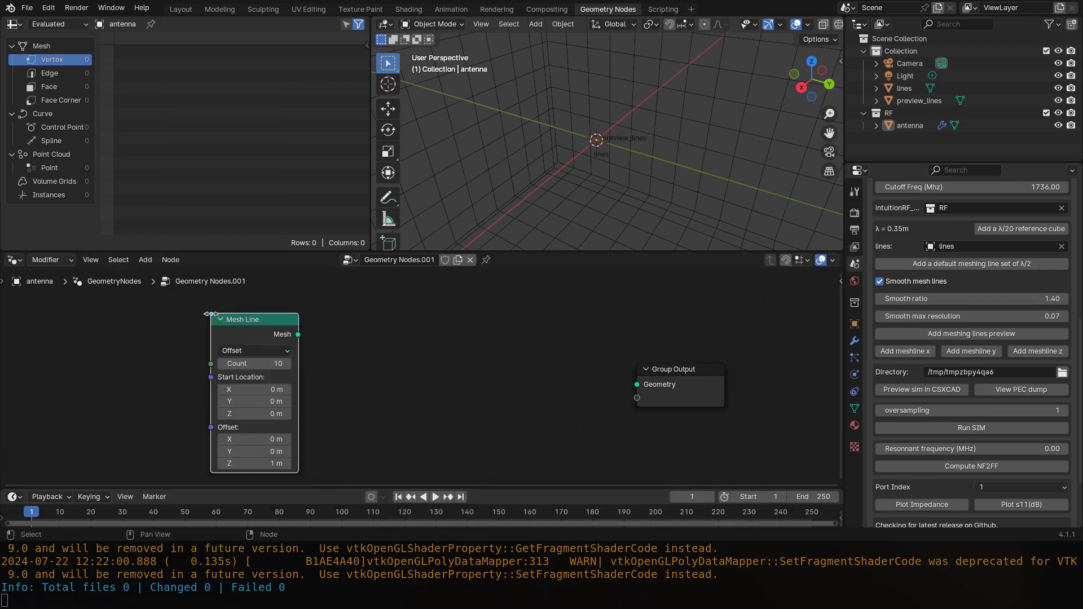
Attach a Viewer to the Mesh Line node and connect its Mesh output to the Group Output.
scroll(589, 379, down, 1)
ctrl+shift+click(351, 343)
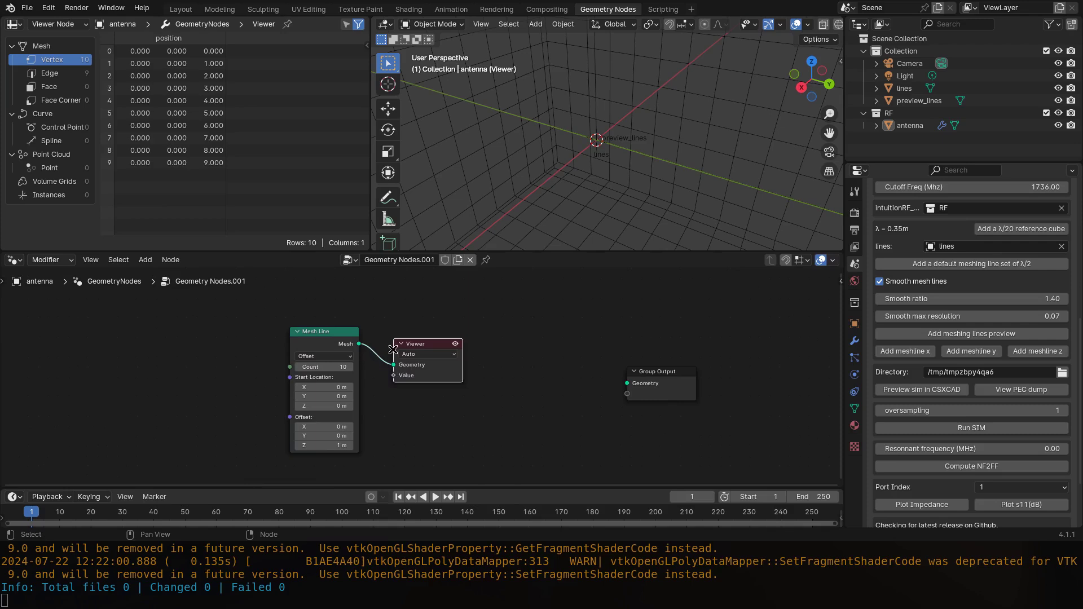
drag(417, 345, 448, 333)
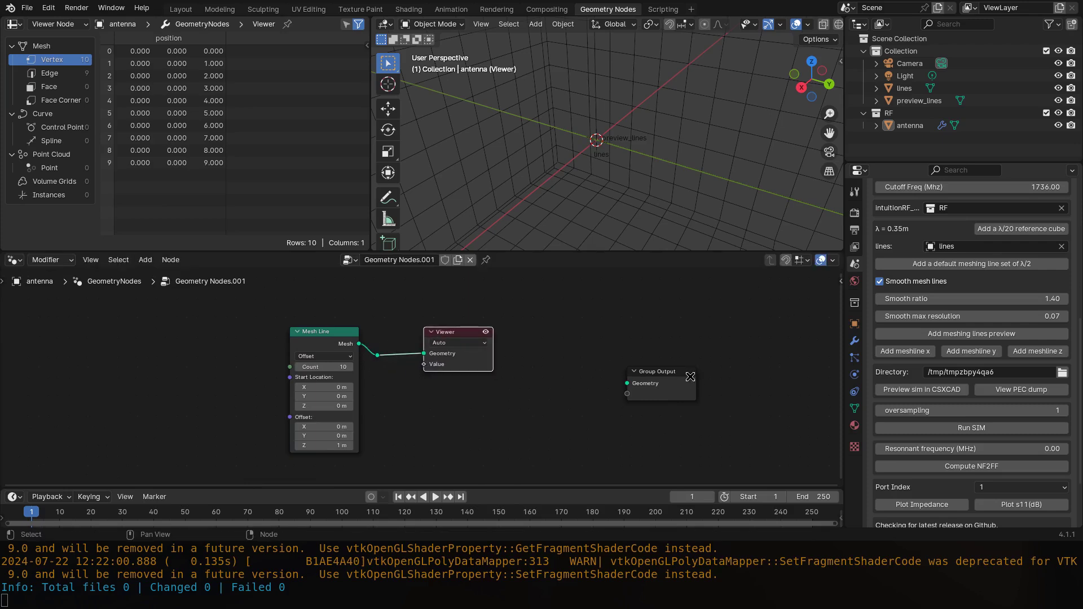
drag(690, 377, 493, 388)
drag(359, 344, 429, 395)
Move the Viewer and Group Output away from the Mesh Line node to leave room for more nodes.
drag(508, 432, 375, 312)
key(g)
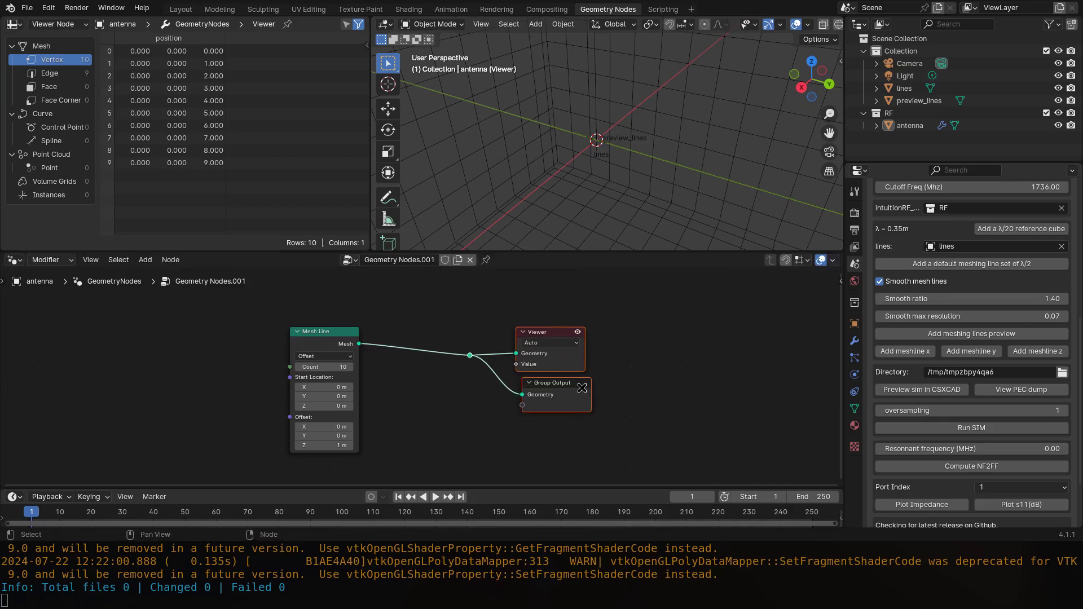
click(489, 369)
drag(309, 343, 73, 362)
middle_drag(183, 409, 341, 388)
key(shift+a)
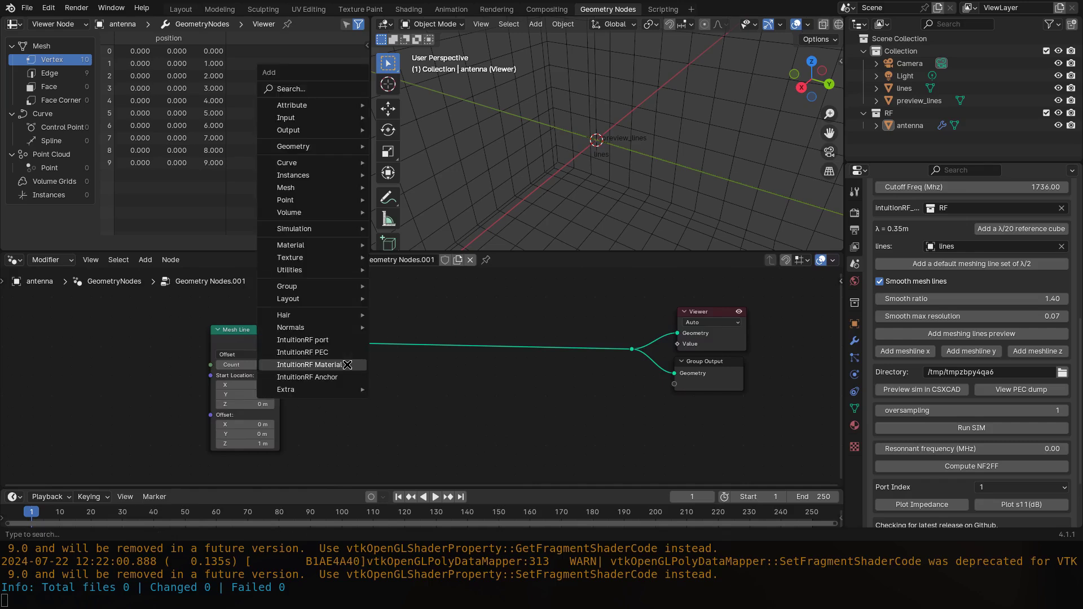
key(Escape)
middle_drag(356, 370, 363, 362)
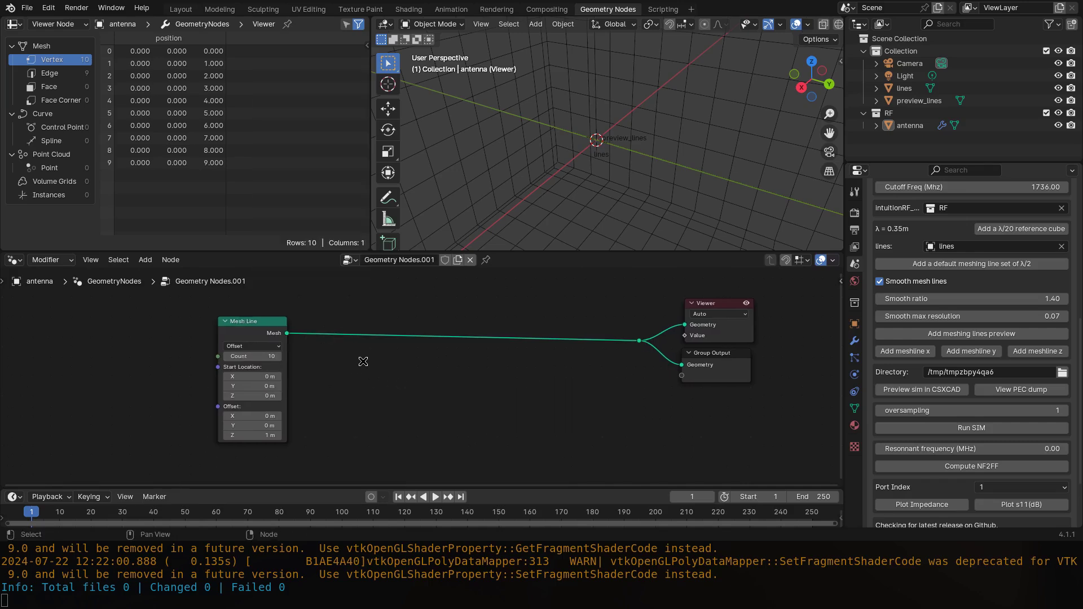
mouse_move(637, 198)
middle_down()
mouse_move(634, 170)
mouse_move(656, 187)
middle_up()
middle_drag(324, 386, 352, 355)
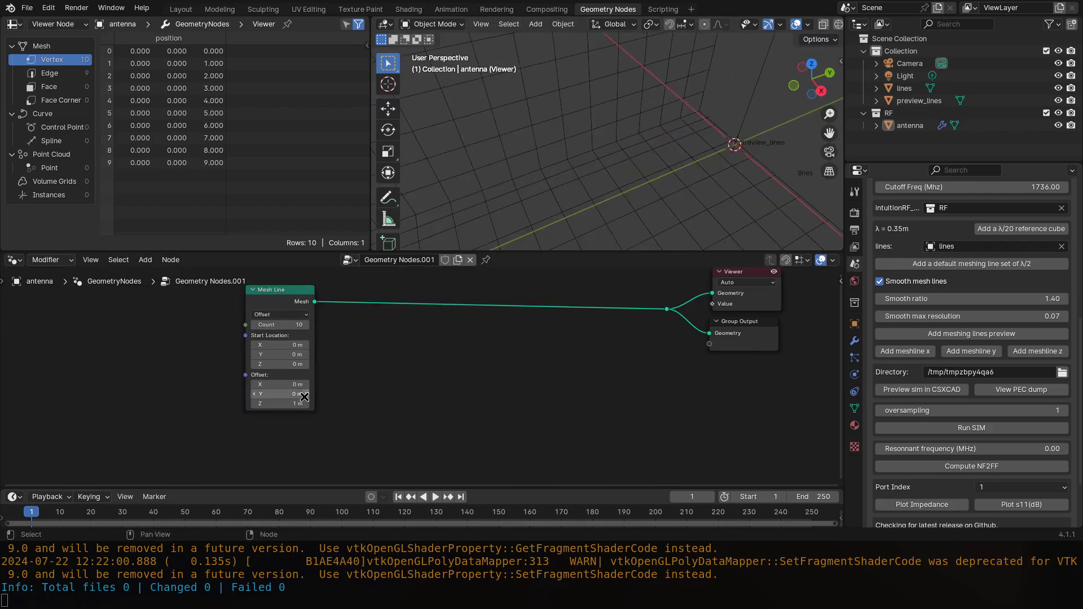
Delete the preview_lines object from the scene and select the antenna line again.
middle_drag(598, 147, 558, 158)
click(627, 100)
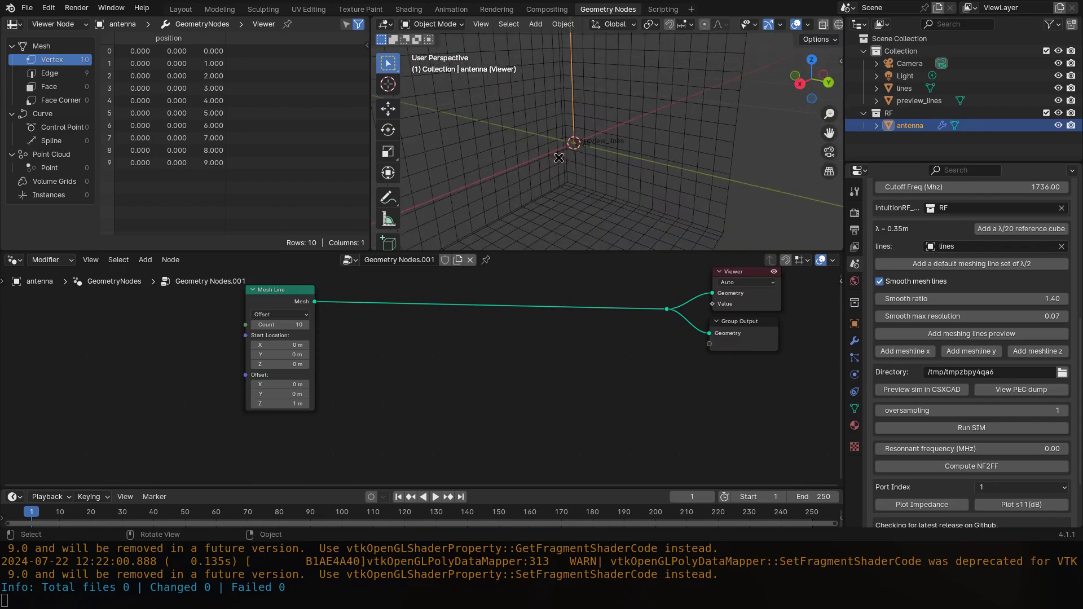
click(940, 101)
key(x)
middle_drag(604, 100, 570, 141)
click(565, 110)
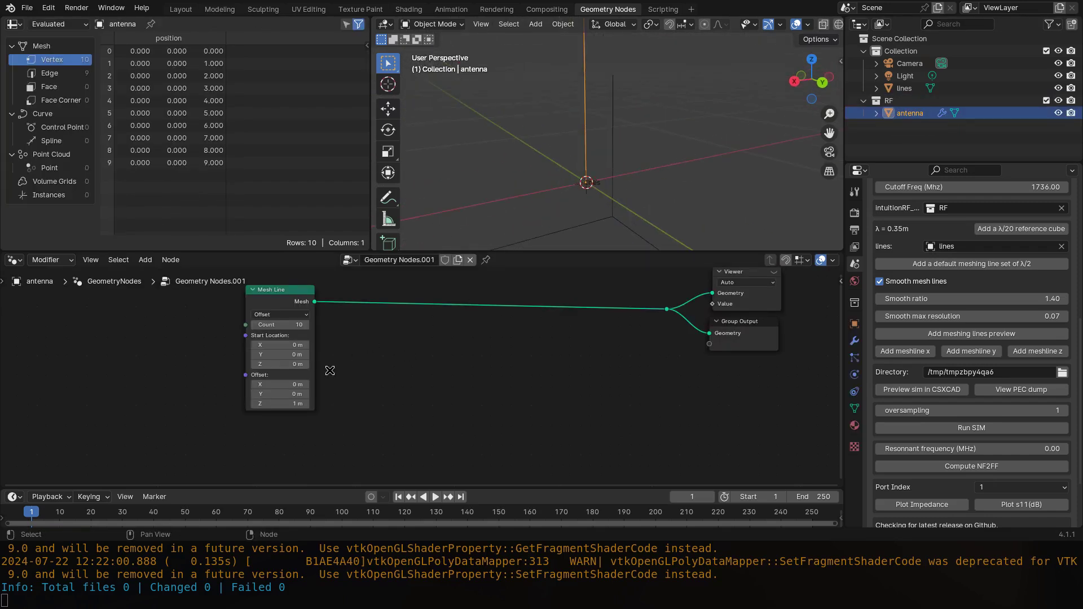
Set the Mesh Line's start location Y to -0.1 m and its offset to 0.1 m in Y and 0 m in Z.
scroll(330, 371, up, 1)
middle_drag(533, 184, 557, 239)
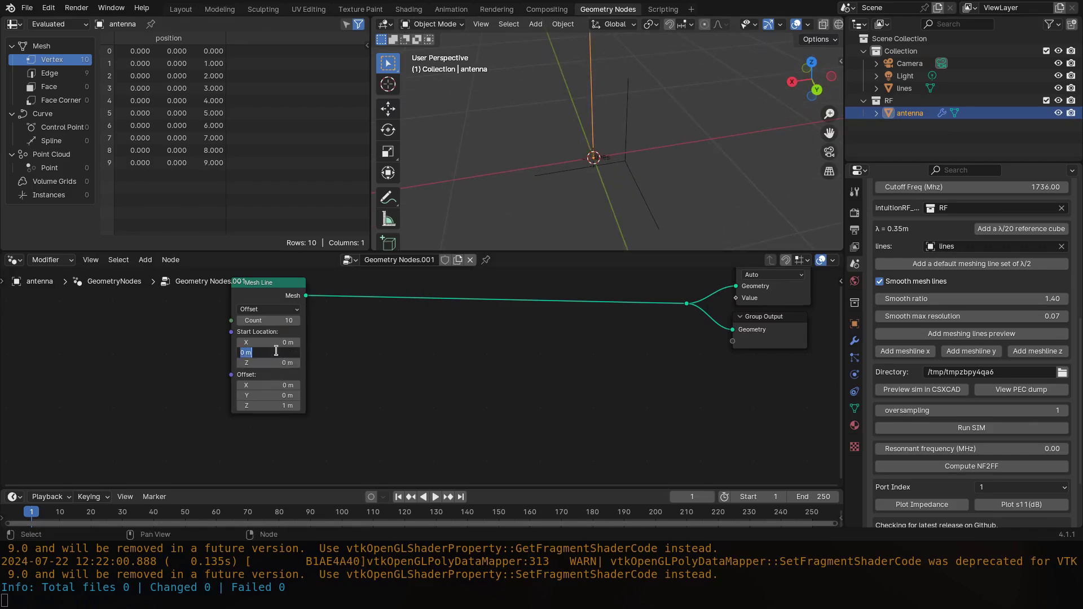
key(Tab)
key(Tab)
key(Tab)
text(.1)
key(Return)
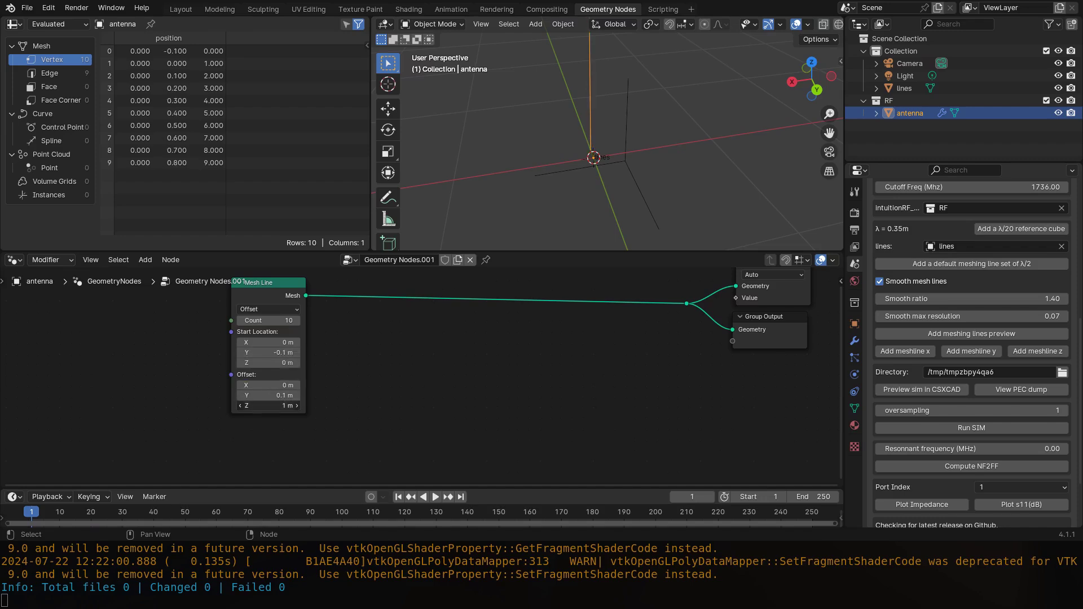
text(0)
key(Return)
Switch the Mesh Line node to End Points mode with a count of 2 and view the line in the viewport.
middle_drag(639, 148, 733, 159)
mouse_move(661, 171)
shift+middle_down()
mouse_move(661, 190)
mouse_move(659, 158)
shift+middle_up()
click(268, 310)
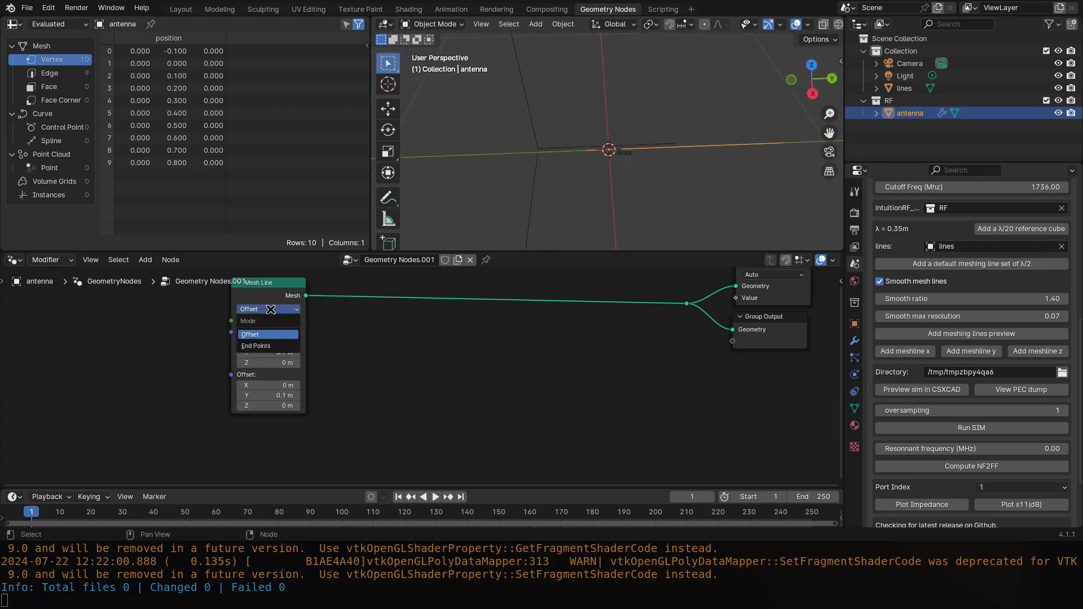
click(287, 343)
click(277, 333)
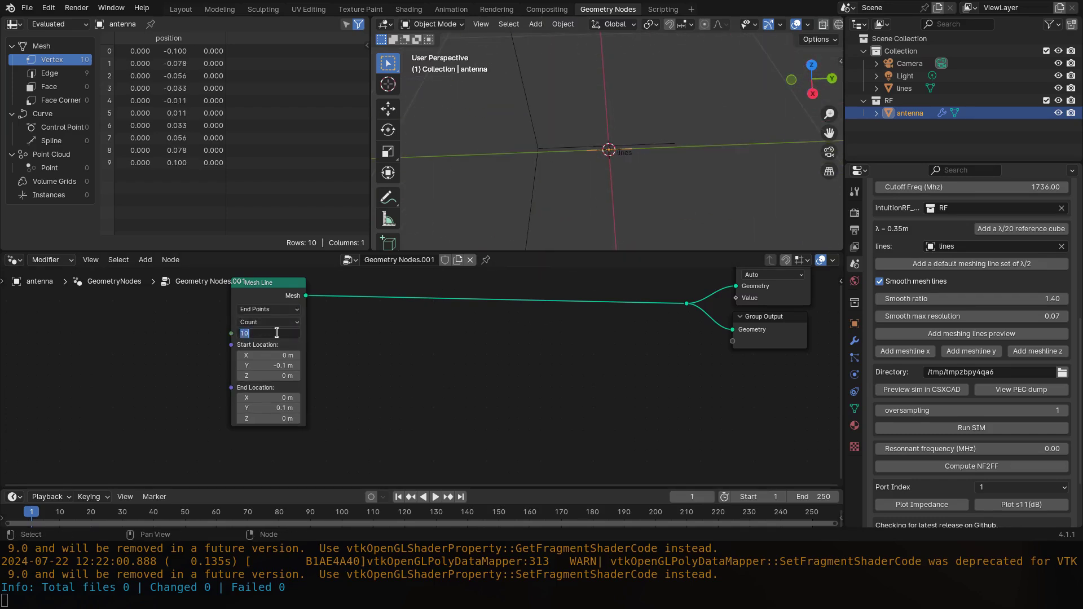
text(2)
key(Return)
middle_drag(633, 161, 660, 199)
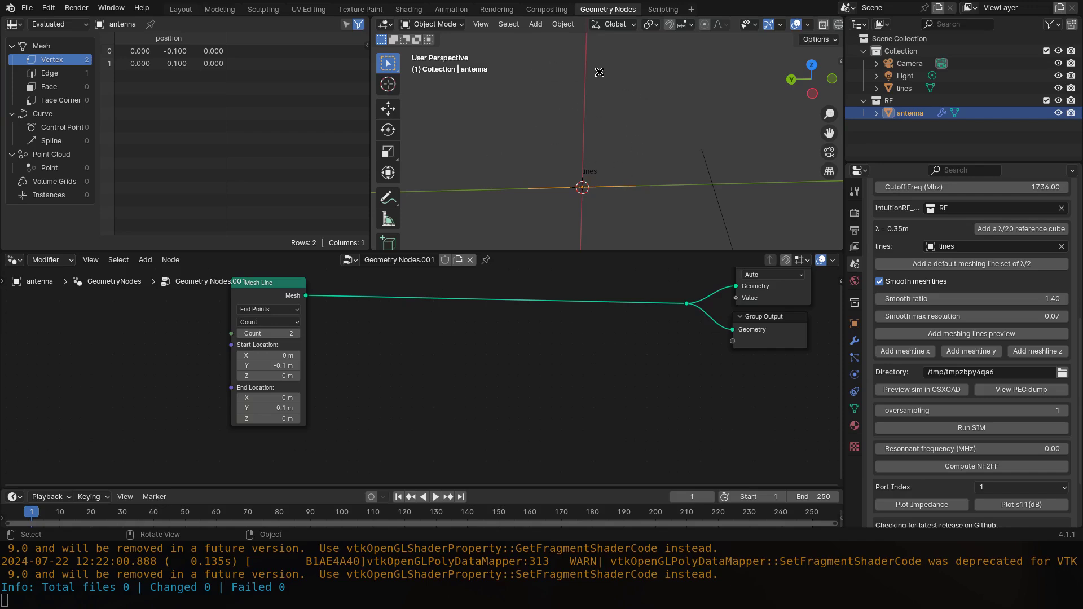
middle_drag(631, 122, 600, 193)
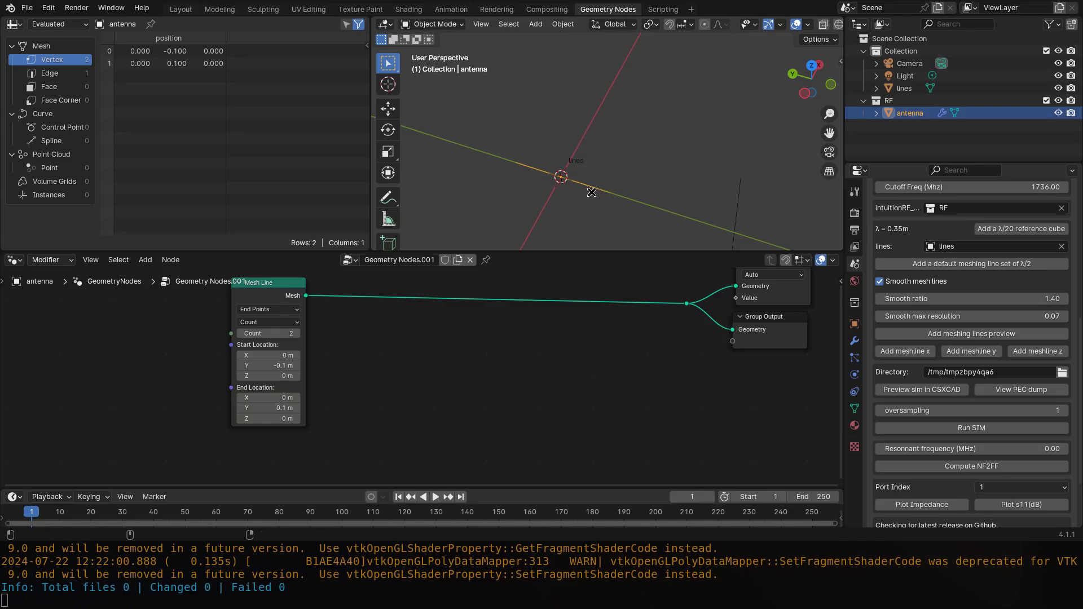
Switch to GIMP on an empty workspace, discard the recovered image and create a new 1920 × 1080 px image.
key(super+2)
key(super+d)
text(gim)
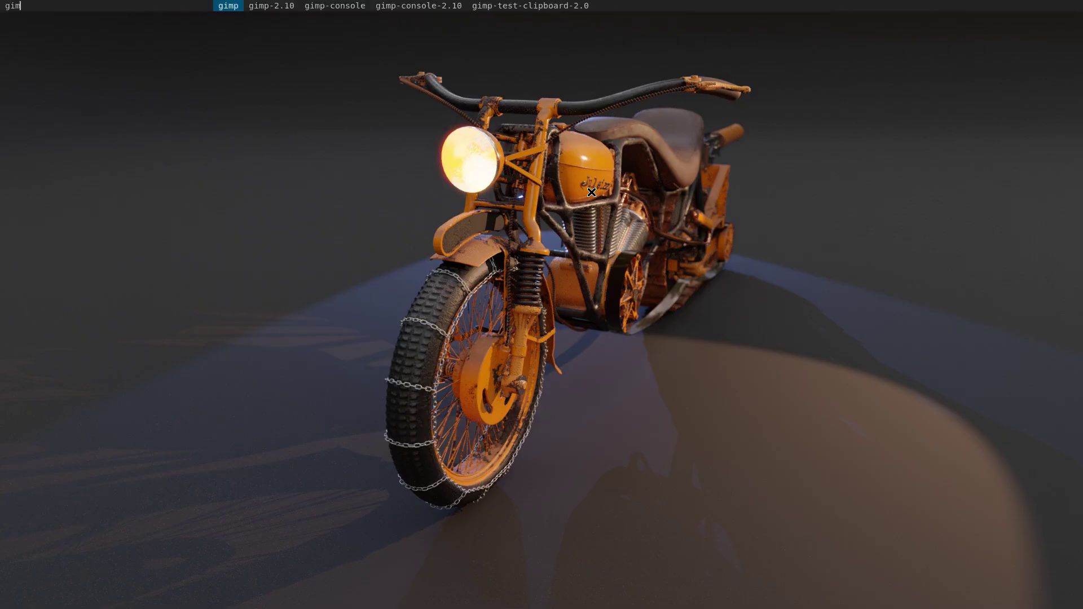
key(Return)
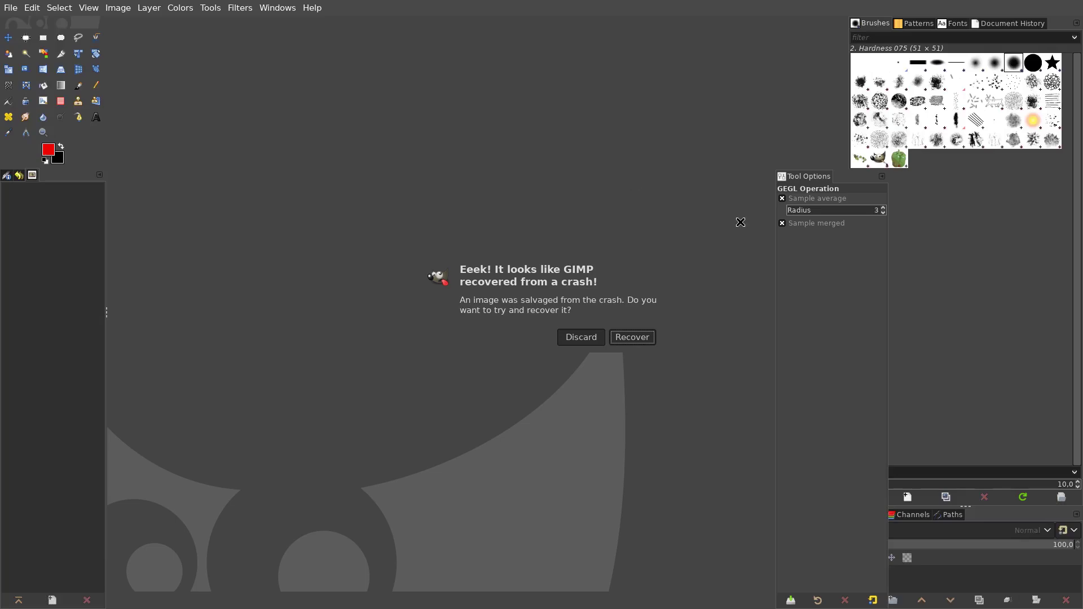
click(595, 337)
key(ctrl+n)
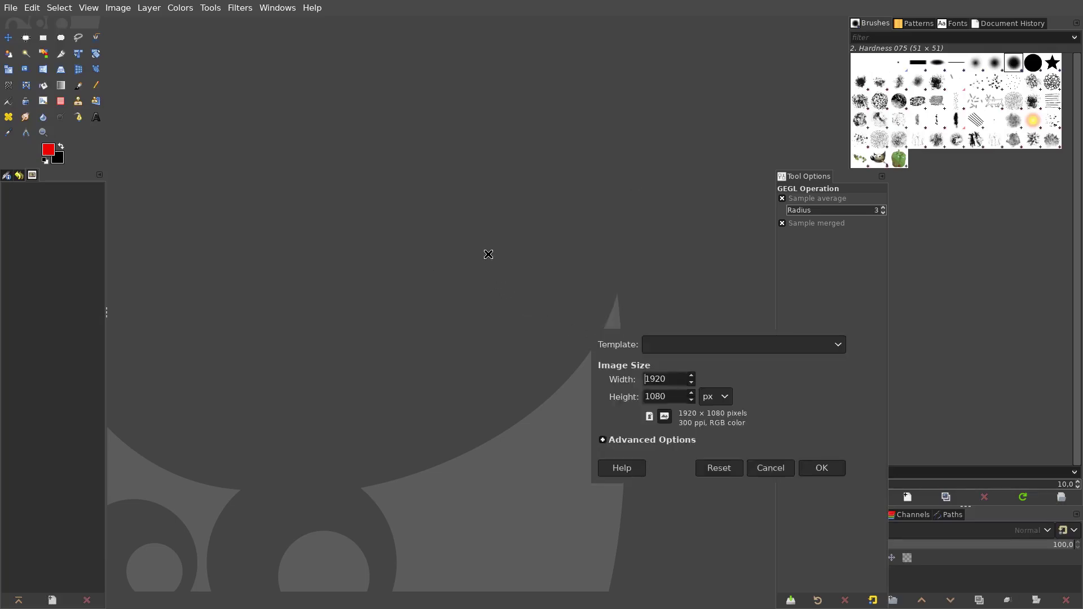
click(822, 469)
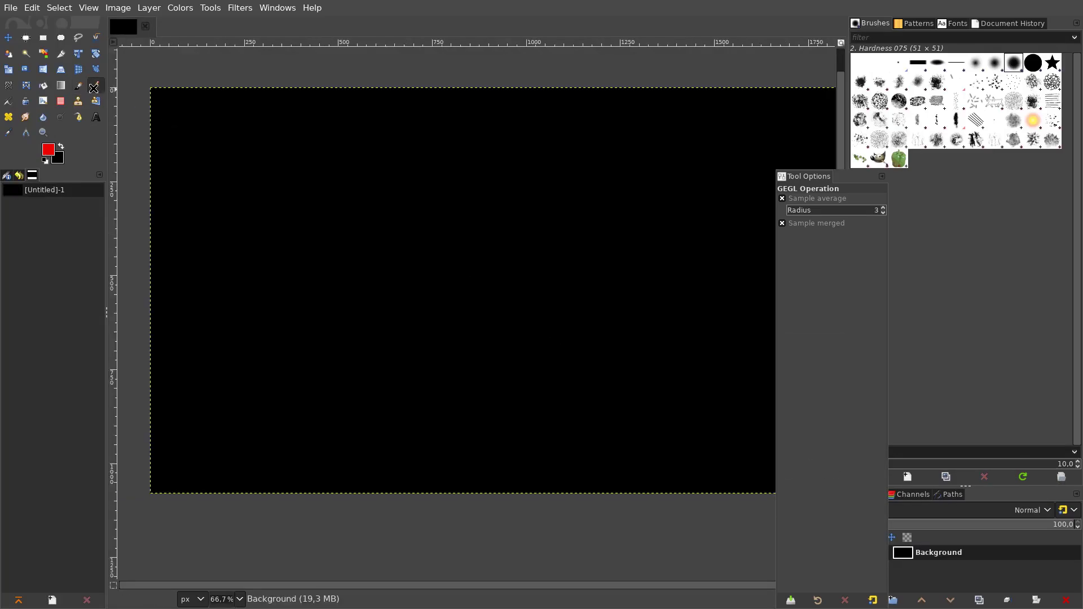
Select the Pencil tool and set the foreground color to white.
key(n)
click(48, 150)
drag(615, 347, 597, 325)
click(819, 491)
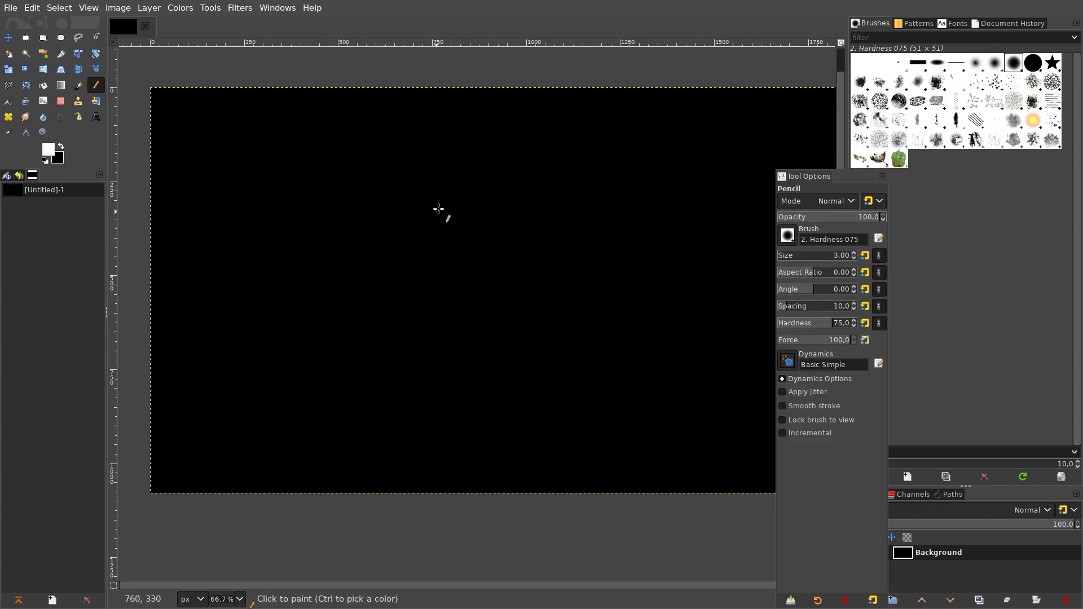
Draw six horizontal antenna elements alternating right and left of a central axis, each shorter than the one below it.
click(474, 390)
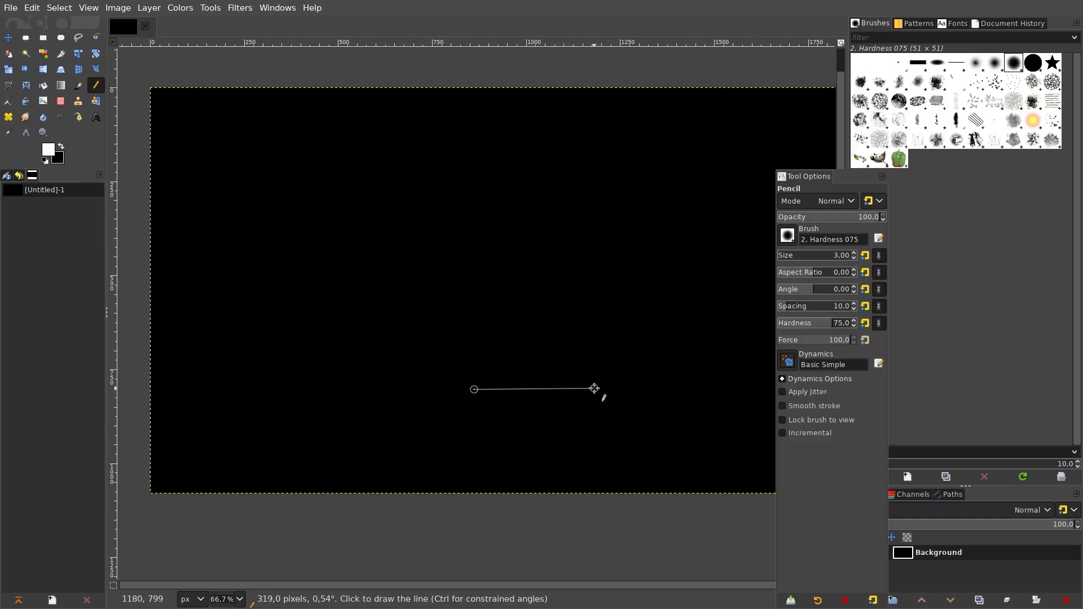
shift+click(597, 391)
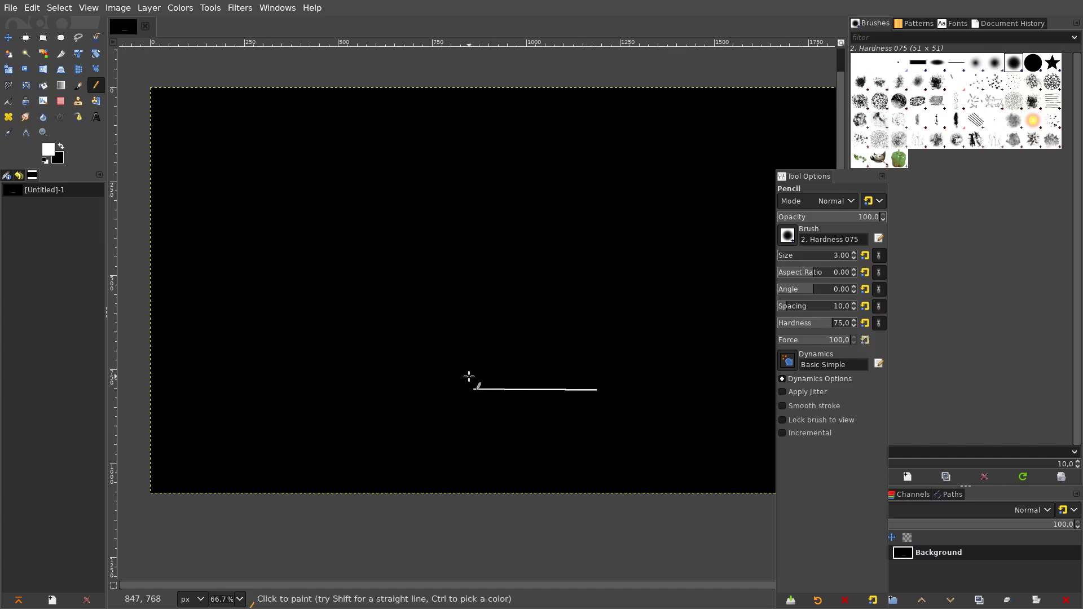
click(472, 375)
shift+click(390, 375)
click(474, 359)
shift+click(568, 358)
click(474, 342)
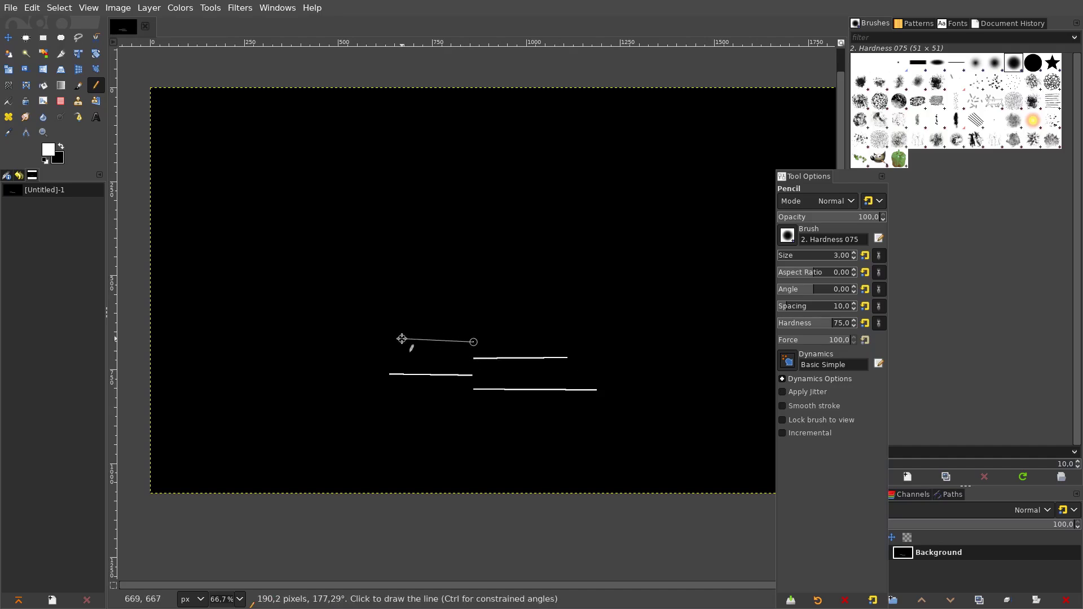
shift+click(409, 342)
click(470, 326)
shift+click(540, 326)
click(467, 314)
shift+click(424, 313)
Sketch a small spacing arrow between the two topmost elements and a length arrow below the middle right element.
scroll(493, 341, up, 2)
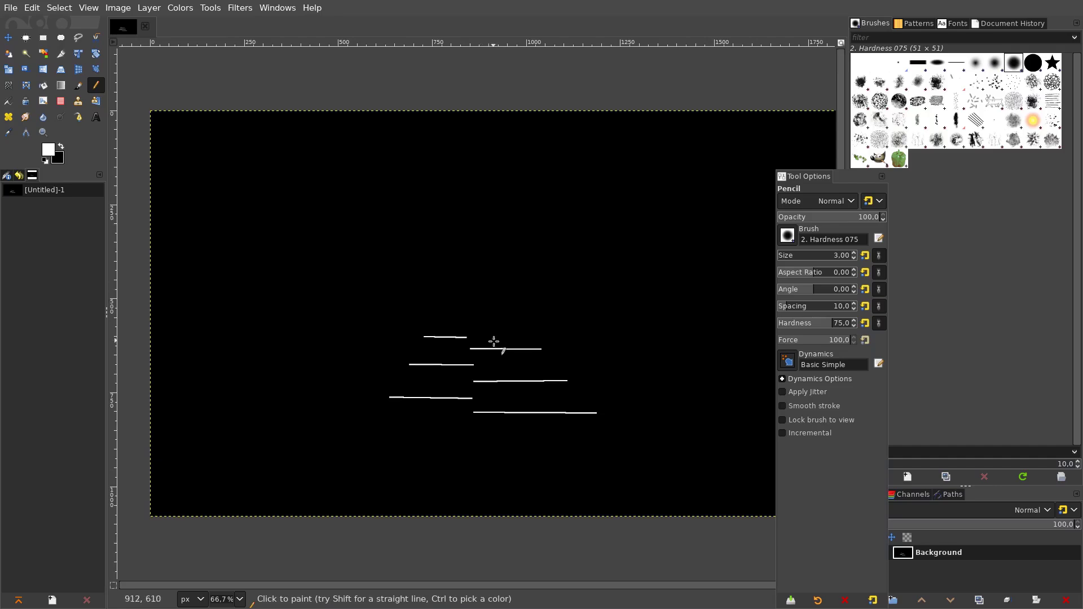
ctrl+scroll(493, 341, up, 2)
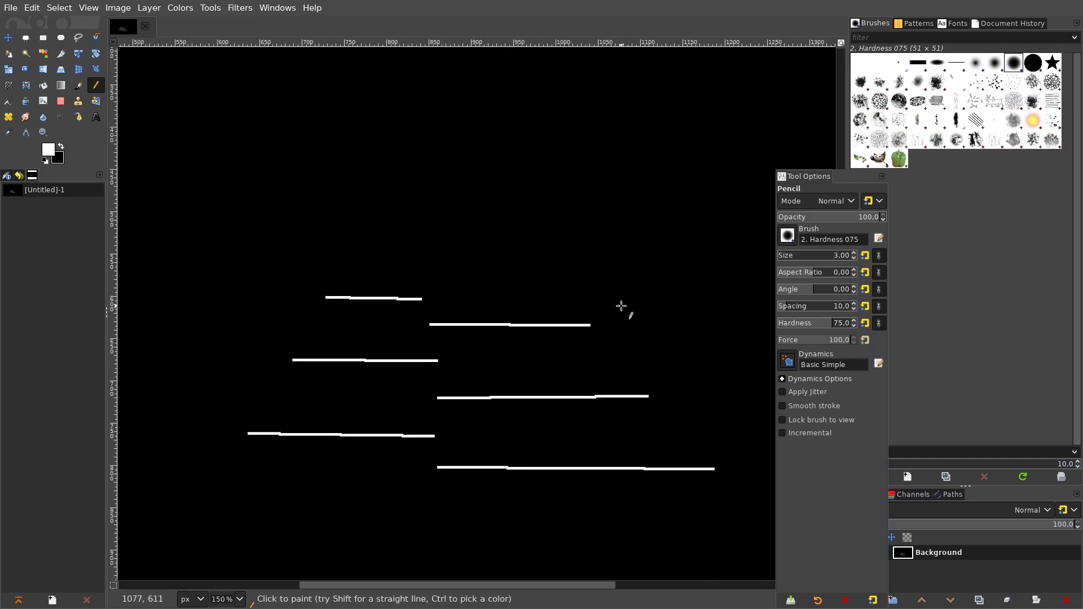
middle_drag(623, 361, 537, 295)
mouse_move(347, 232)
mouse_down()
mouse_move(350, 241)
mouse_move(348, 229)
mouse_up()
scroll(379, 267, up, 1)
scroll(380, 266, left, 1)
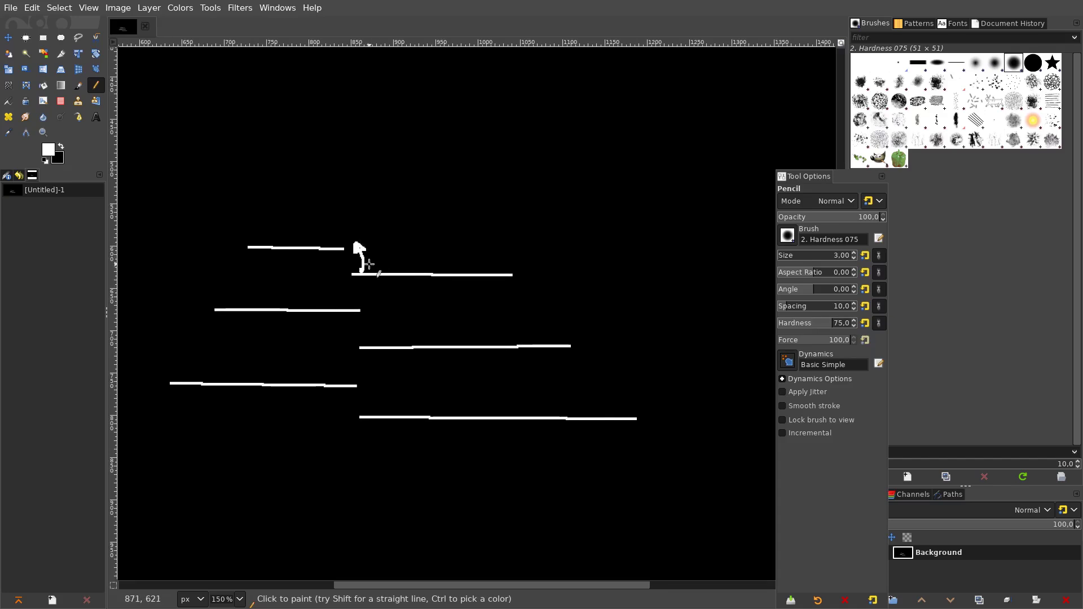
scroll(368, 262, down, 2)
scroll(368, 261, right, 1)
mouse_move(367, 334)
mouse_down()
mouse_move(610, 342)
mouse_move(561, 331)
mouse_up()
drag(375, 342, 366, 331)
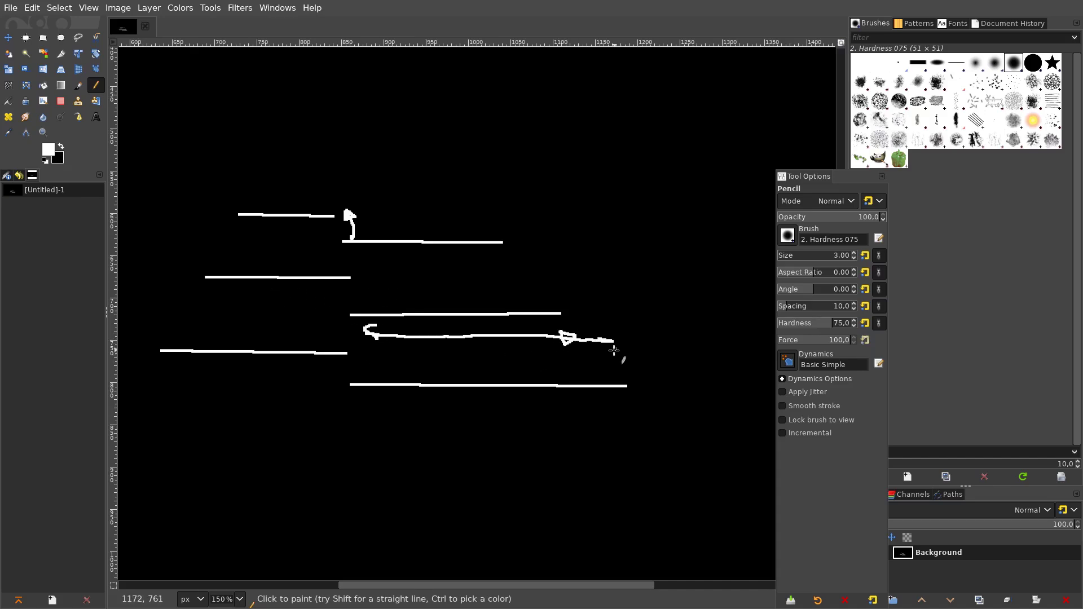
Draw the outline of a narrow vertical boom joining the inner ends of all the elements.
middle_drag(488, 299, 536, 307)
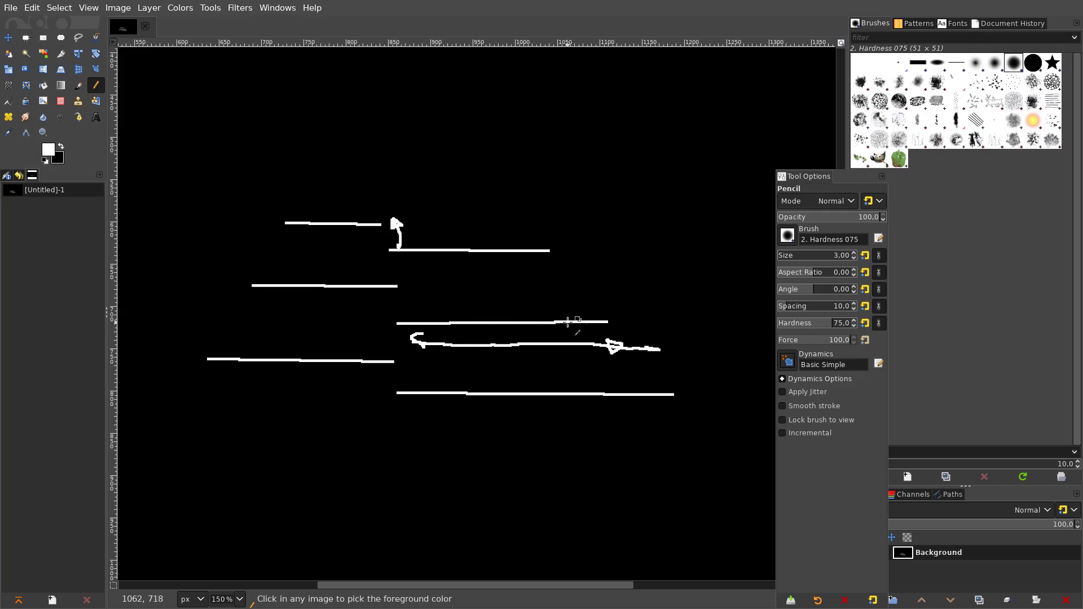
scroll(479, 328, left, 2)
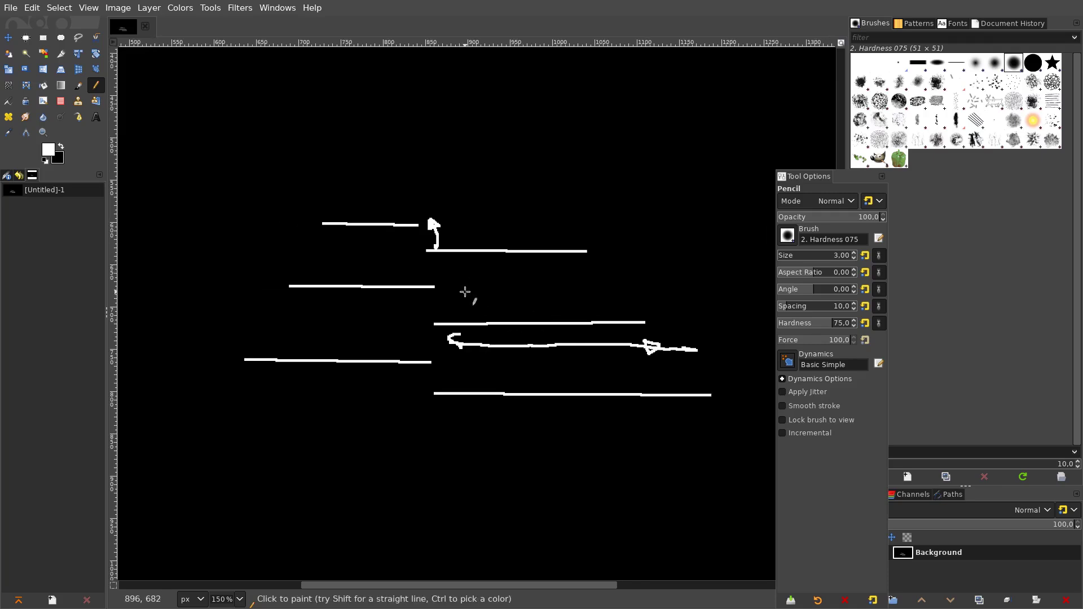
scroll(436, 231, up, 5)
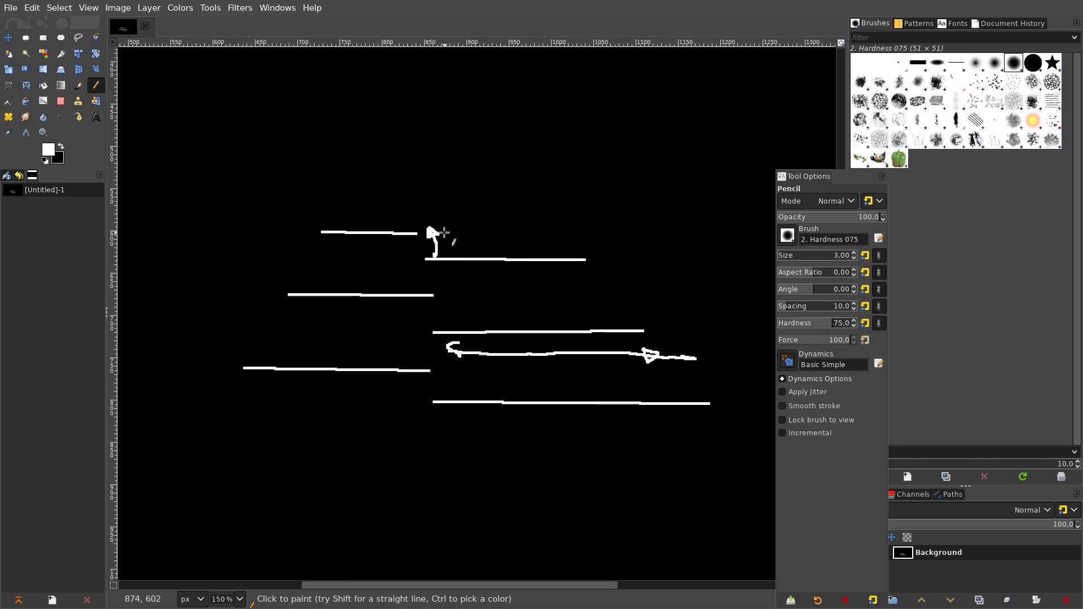
scroll(431, 229, down, 5)
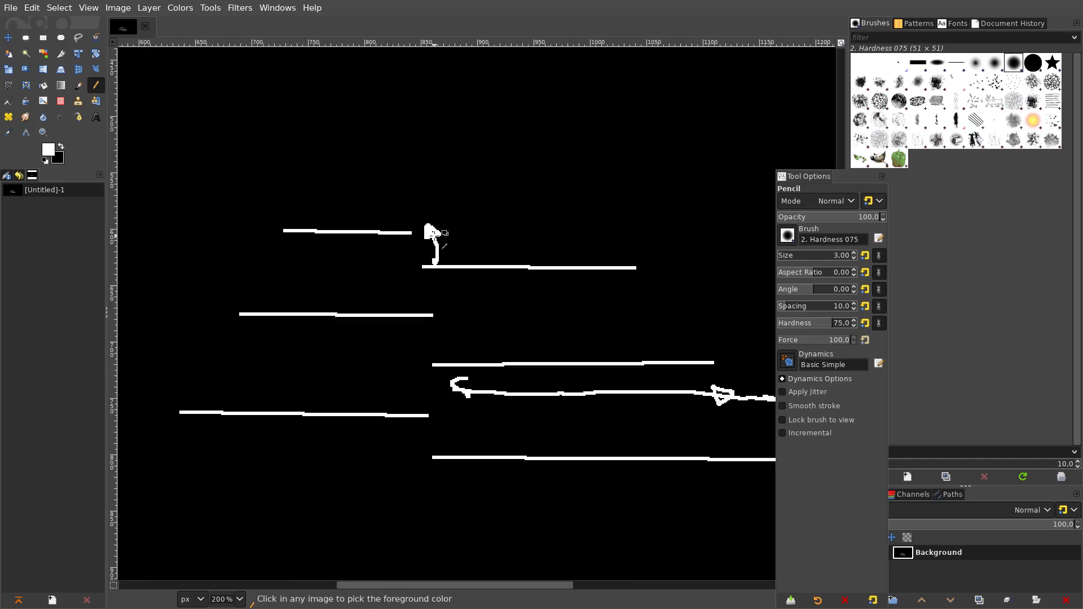
ctrl+scroll(444, 223, up, 1)
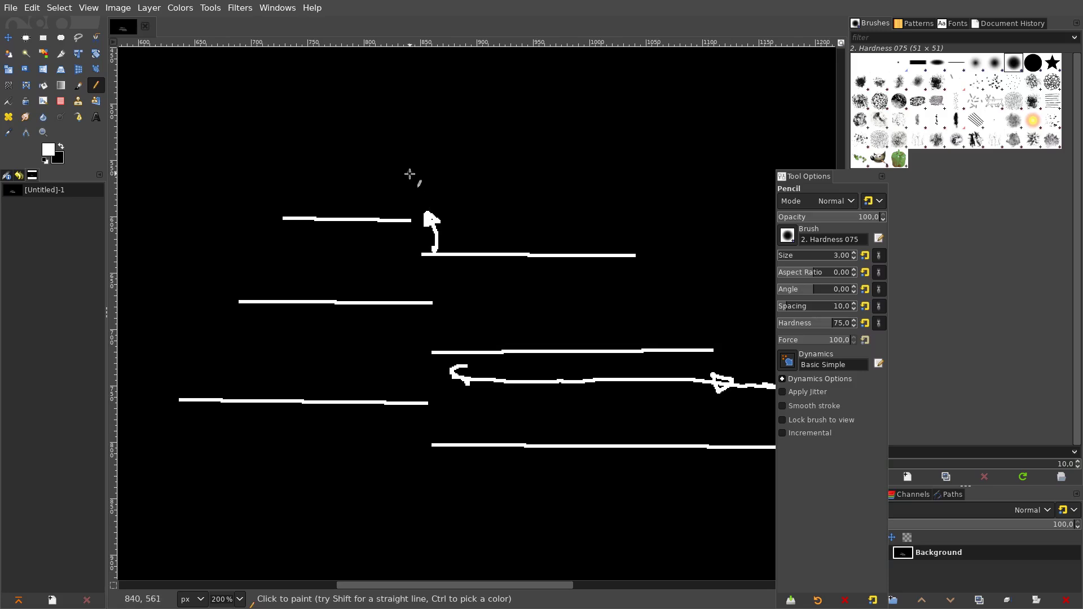
mouse_move(411, 175)
mouse_down()
mouse_move(407, 243)
mouse_move(426, 296)
mouse_move(429, 545)
mouse_move(437, 281)
mouse_move(420, 223)
mouse_move(417, 161)
mouse_move(426, 158)
mouse_move(412, 166)
mouse_move(420, 157)
mouse_move(428, 170)
mouse_up()
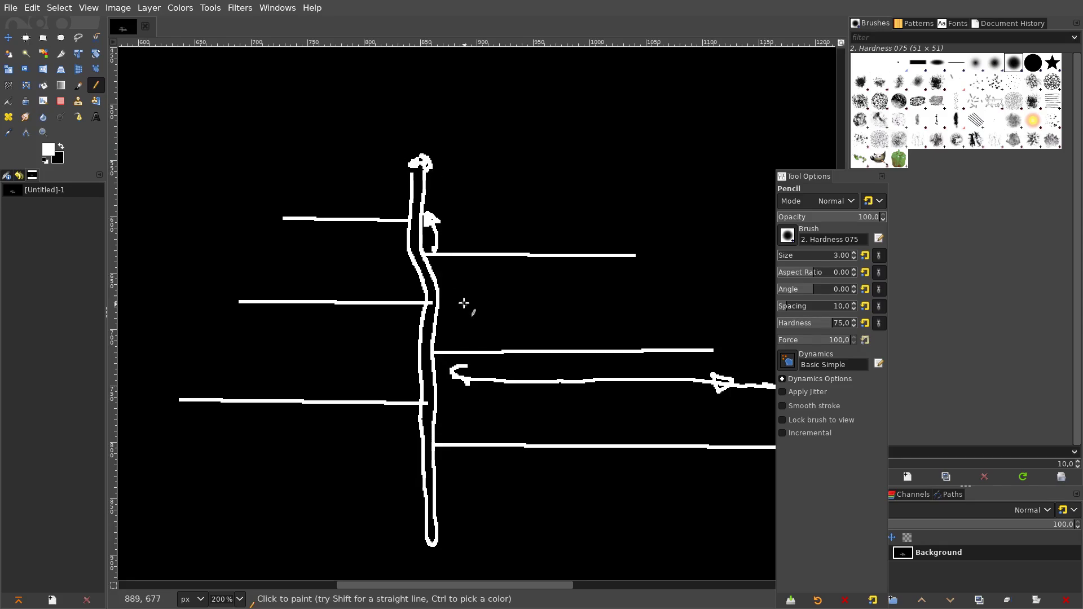
Sketch end-distance arrows beside the boom's lower and upper ends and a length arrow below the longest element.
ctrl+scroll(515, 342, down, 2)
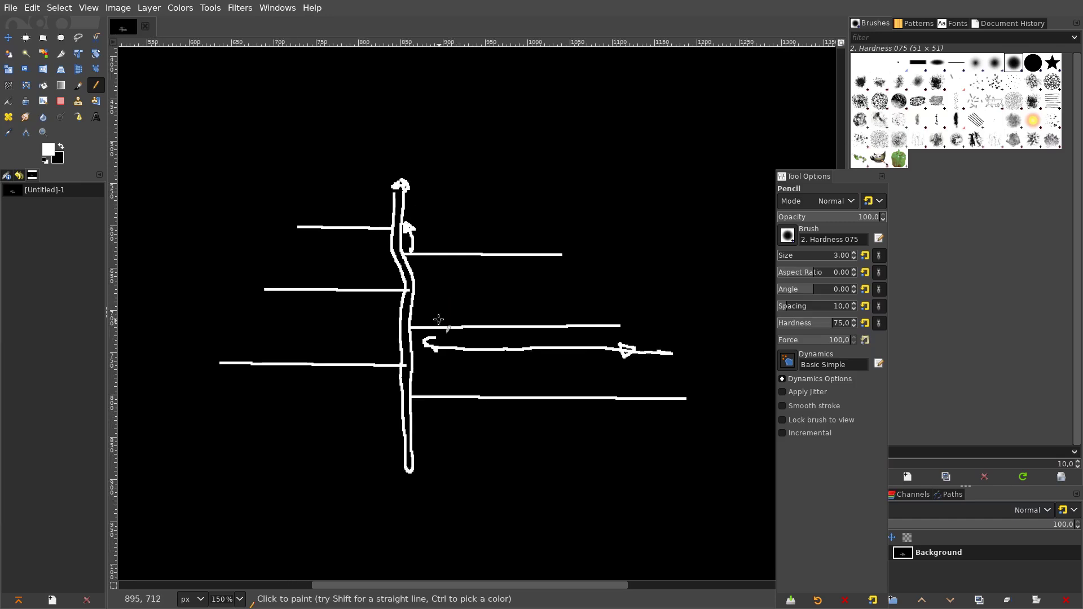
middle_drag(439, 320, 461, 310)
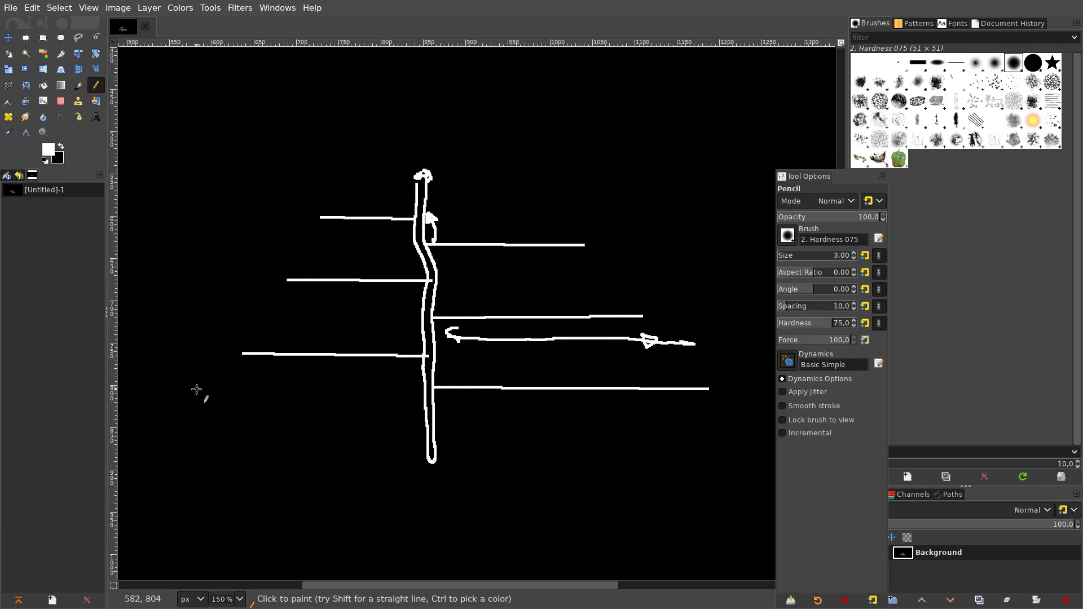
mouse_move(447, 406)
mouse_down()
mouse_move(733, 406)
mouse_move(445, 405)
mouse_move(455, 413)
mouse_move(414, 468)
mouse_move(417, 450)
mouse_up()
mouse_move(406, 404)
mouse_down()
mouse_move(414, 387)
mouse_move(420, 404)
mouse_up()
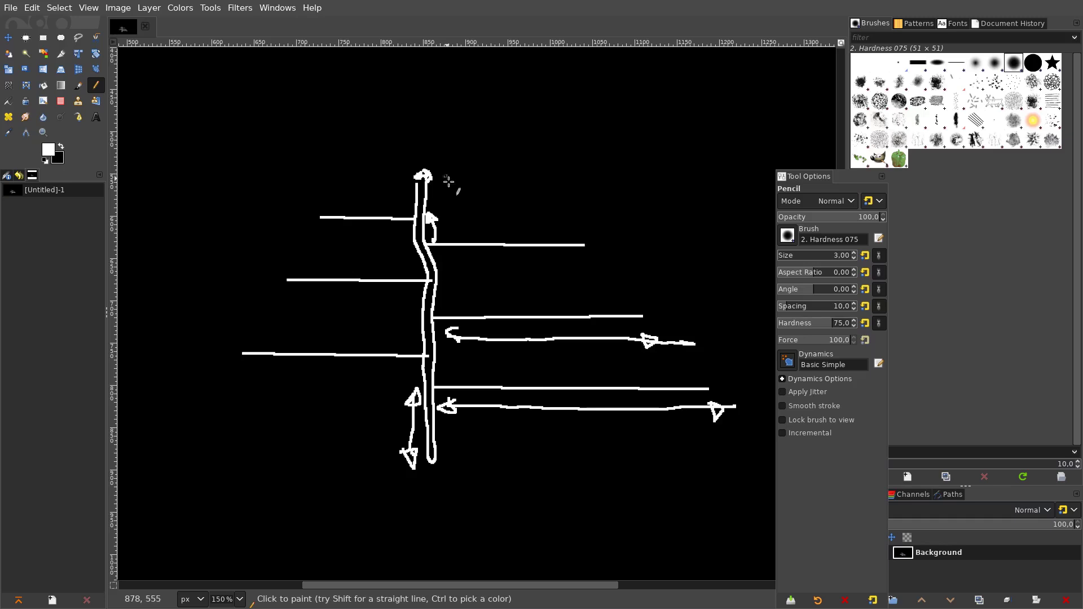
mouse_move(400, 188)
mouse_down()
mouse_move(401, 213)
mouse_move(404, 203)
mouse_up()
shift+middle_drag(471, 225, 472, 249)
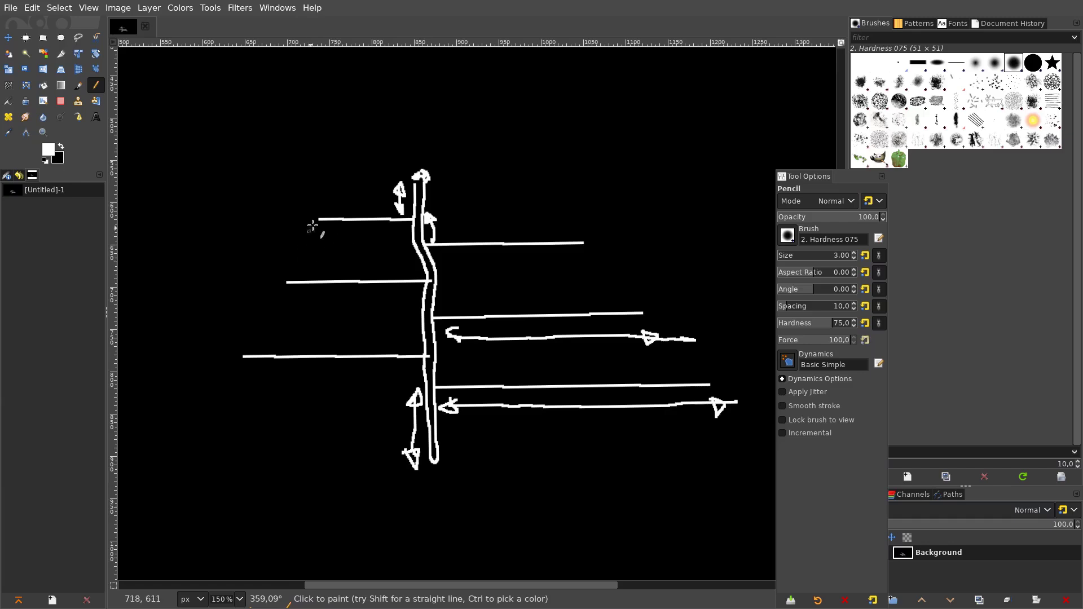
Draw a slanted line alongside the left elements' outer tips and a length arrow below the shortest element.
mouse_move(333, 166)
mouse_down()
mouse_move(181, 434)
mouse_move(226, 448)
mouse_up()
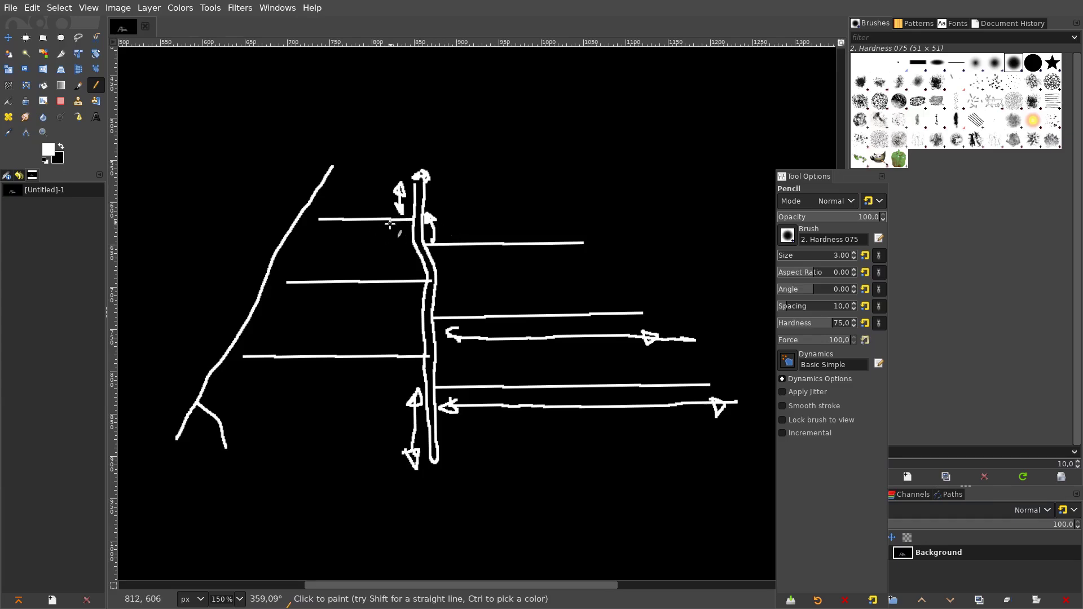
drag(324, 237, 400, 235)
drag(334, 235, 322, 236)
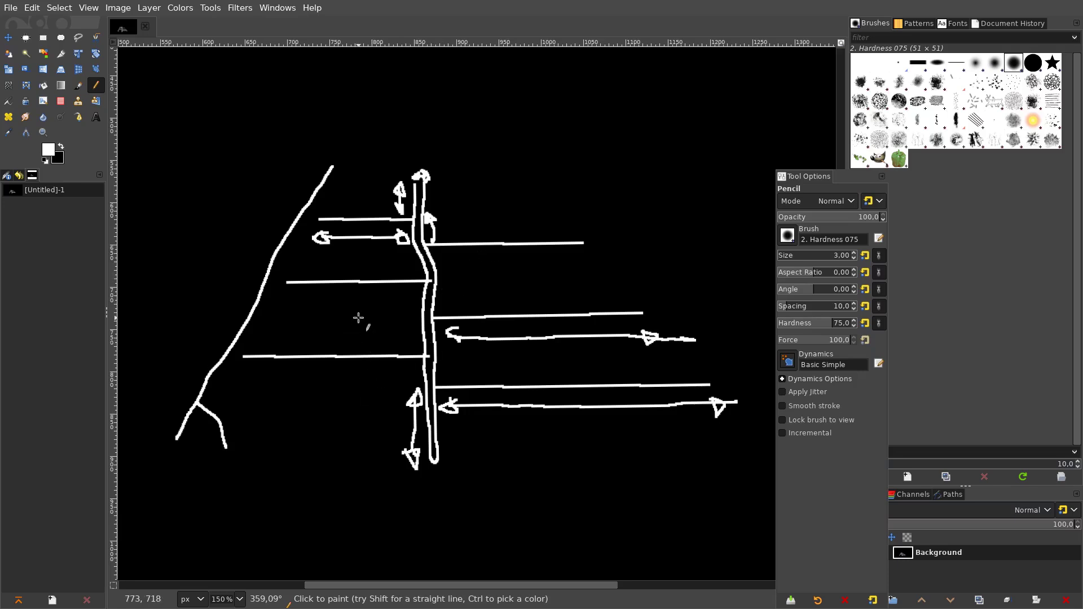
Sketch a spacing arrow between the two lower left elements and a long vertical arrow beside the left elements.
mouse_move(356, 291)
mouse_down()
mouse_move(346, 338)
mouse_move(361, 299)
mouse_up()
drag(235, 211, 232, 443)
drag(232, 217, 220, 219)
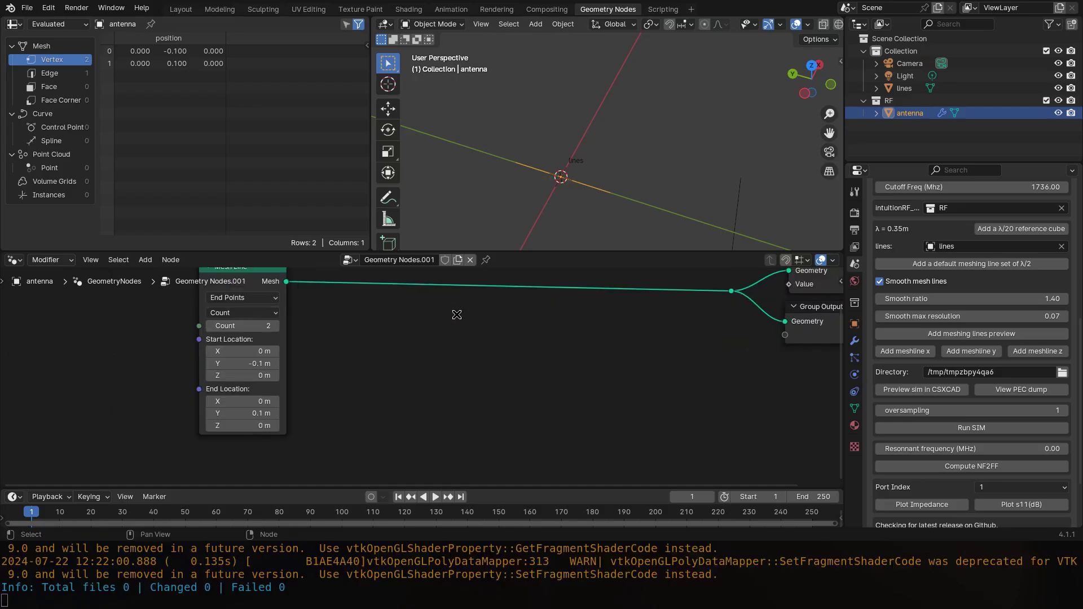
Switch back to Blender and set the Mesh Line's start location Y to 0 m.
scroll(457, 314, down, 1)
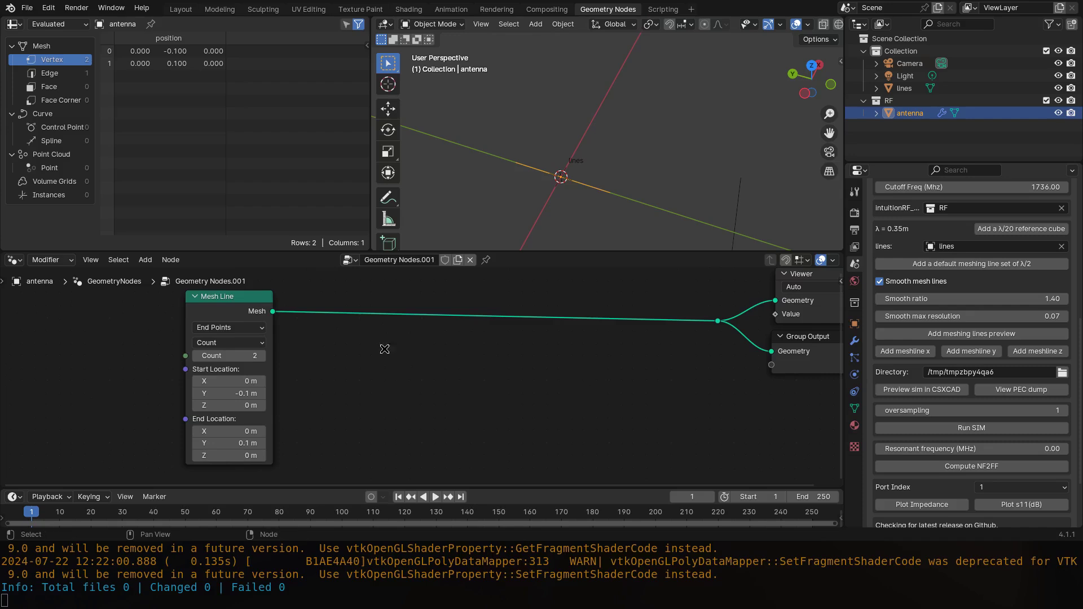
scroll(389, 346, up, 1)
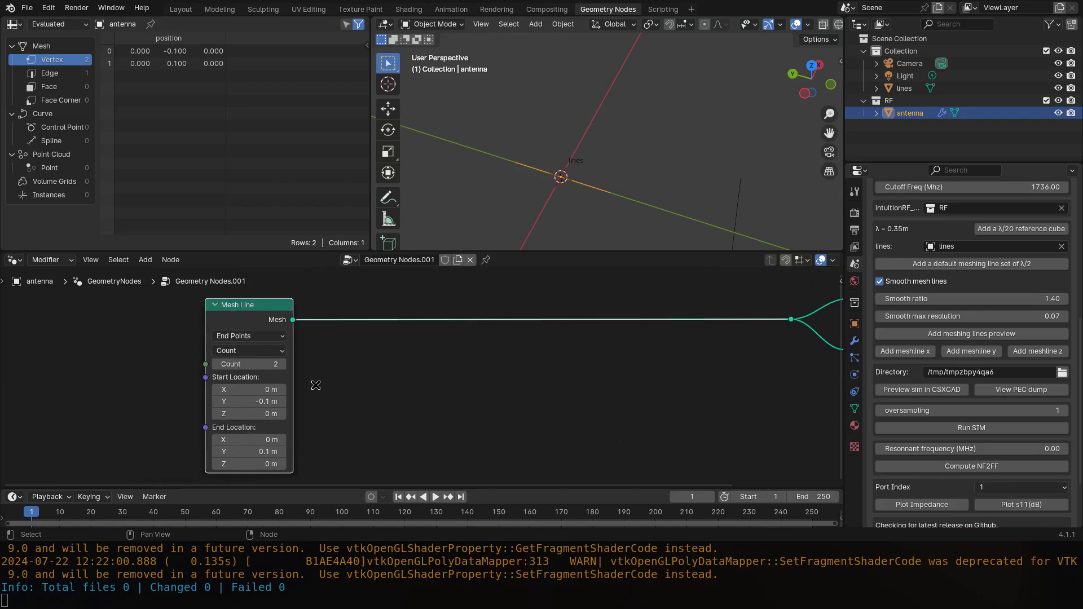
scroll(312, 382, down, 1)
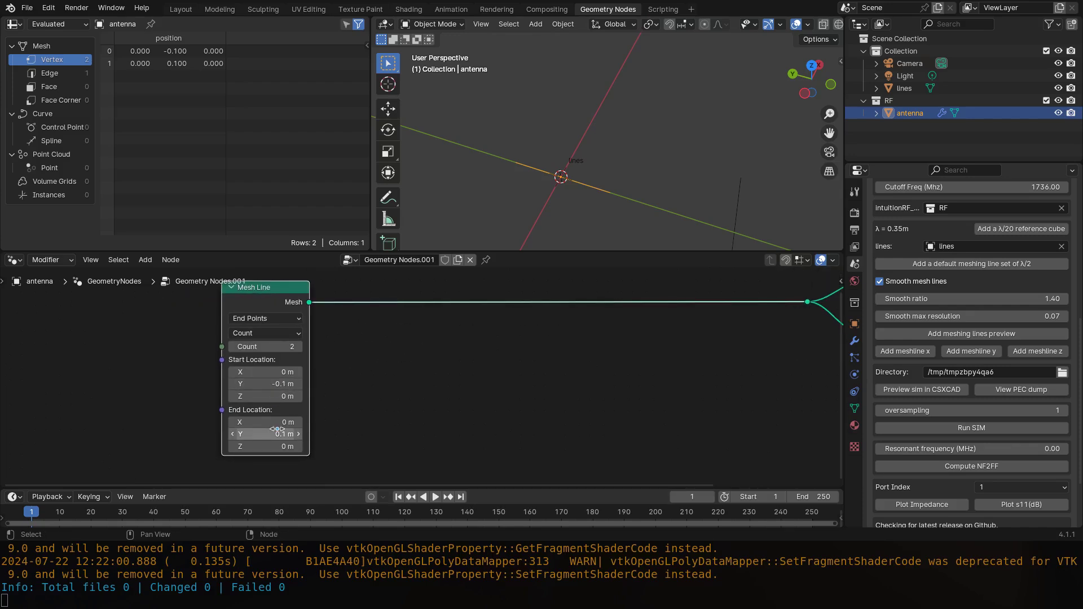
middle_drag(567, 198, 570, 170)
click(269, 384)
text(0)
key(Return)
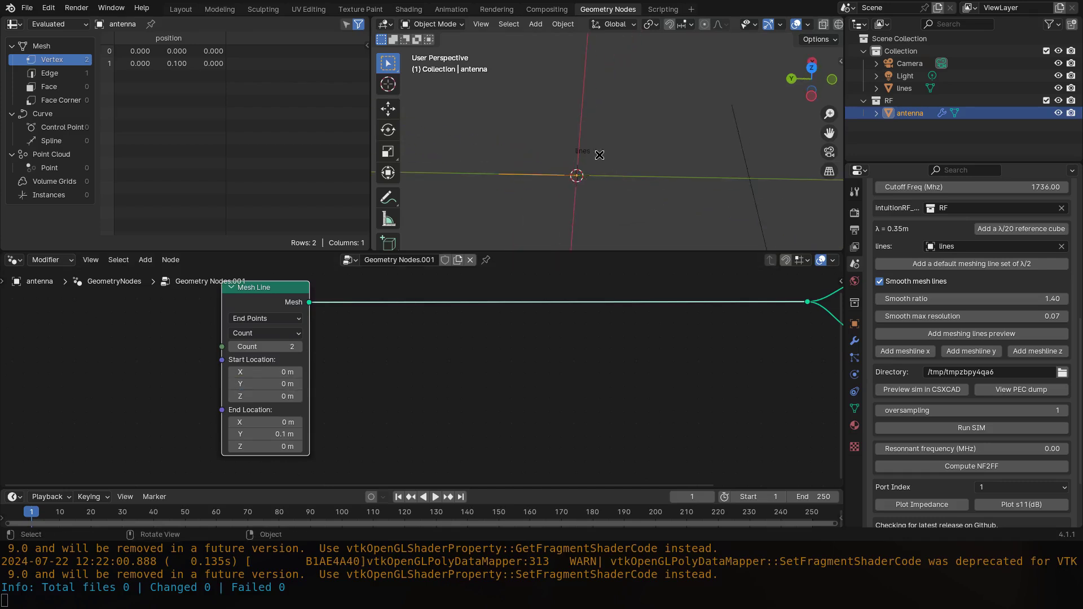
Add a Repeat zone, feed the Mesh Line into its geometry input and route its output to the Viewer and Group Output.
middle_drag(463, 231, 610, 215)
key(Home)
key(shift+a)
text(repeat)
key(Return)
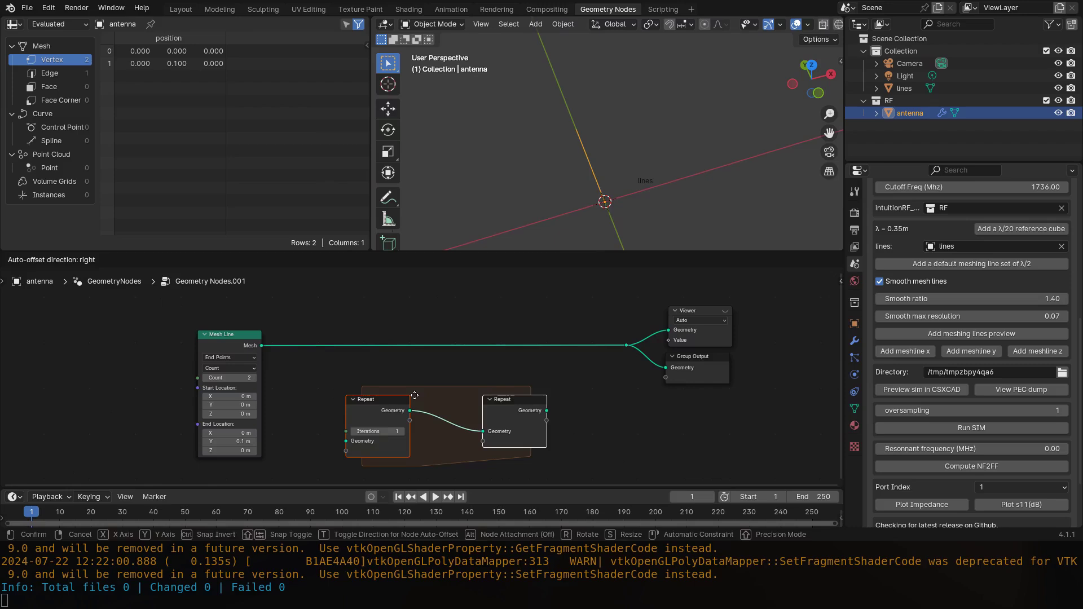
click(422, 355)
drag(262, 346, 352, 400)
mouse_move(554, 370)
mouse_down()
mouse_move(627, 345)
mouse_move(557, 358)
mouse_up()
Spread the Mesh Line and the two Repeat nodes apart to make room inside the zone.
click(369, 357)
drag(369, 356, 327, 340)
drag(228, 337, 181, 334)
drag(337, 344, 284, 330)
click(565, 361)
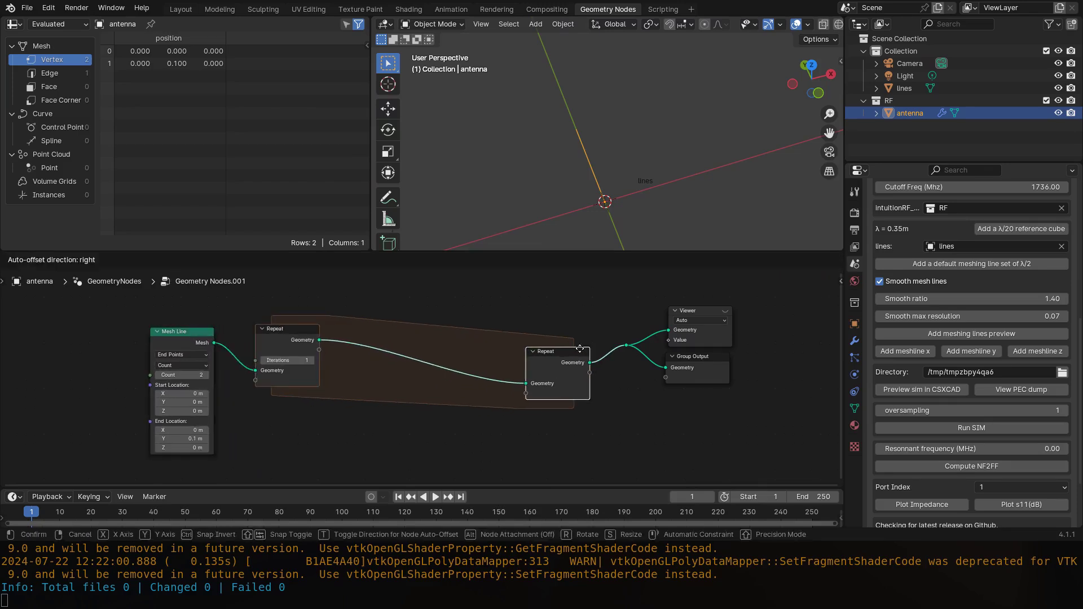
Insert a Join Geometry node on the link between the two Repeat nodes.
scroll(579, 354, down, 1)
scroll(420, 403, up, 2)
middle_drag(360, 411, 377, 430)
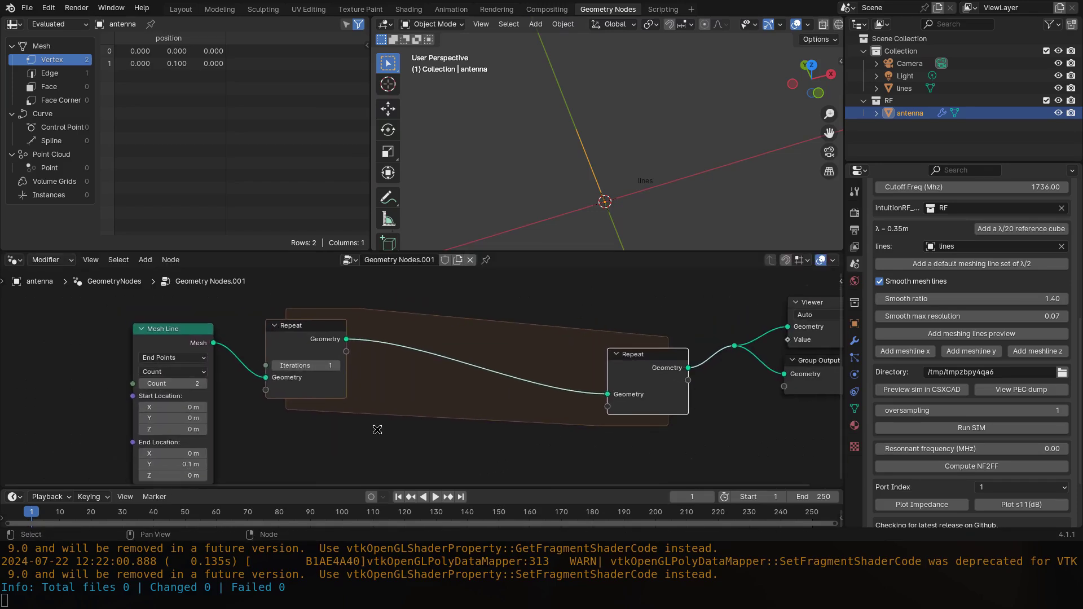
key(shift+a)
text(join)
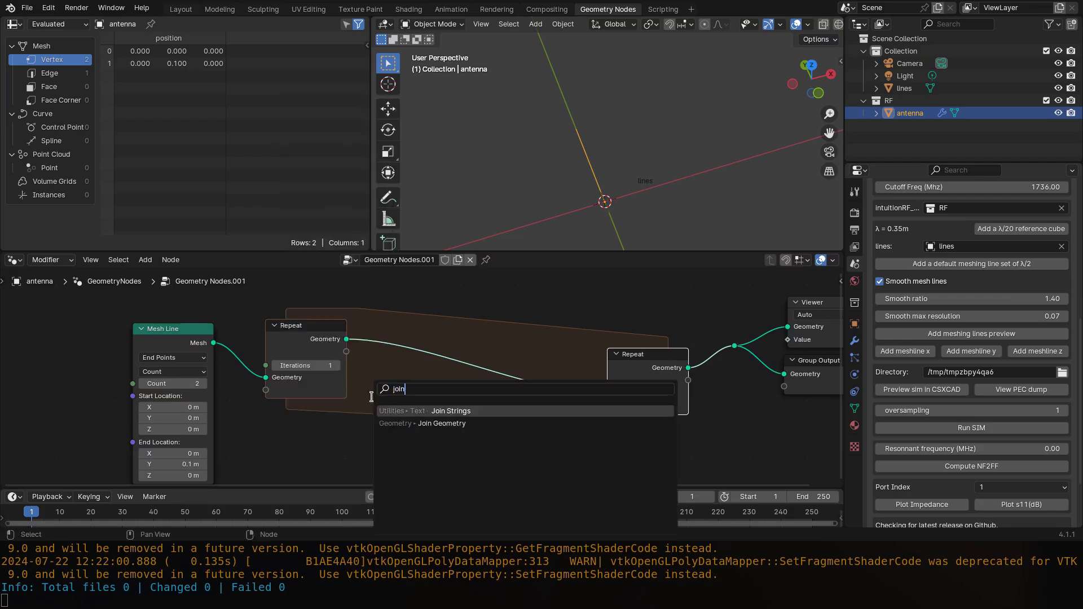
key(Return)
click(398, 346)
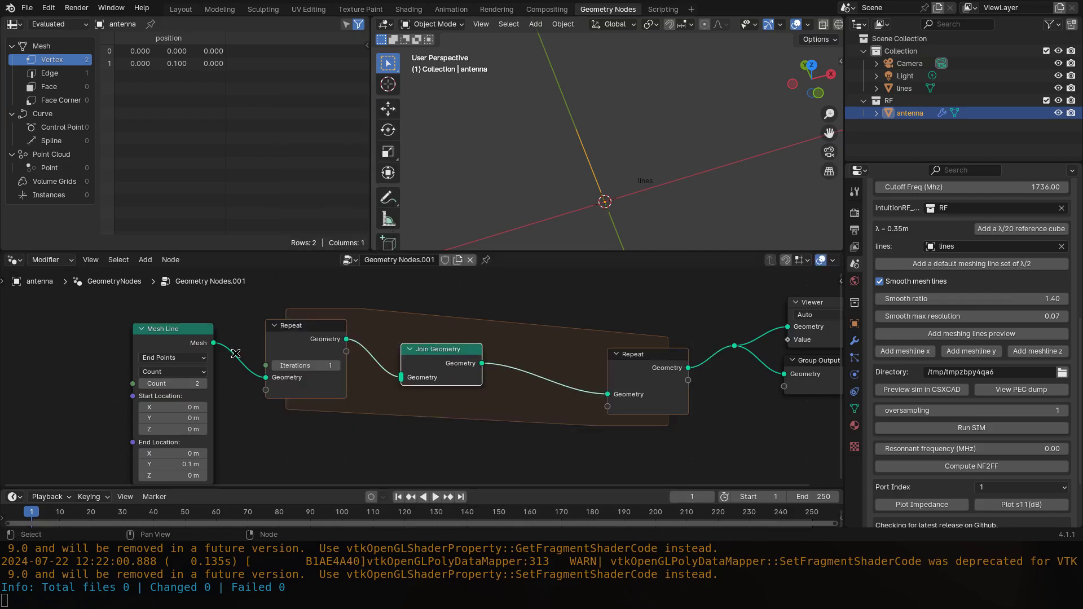
Reroute the Mesh Line's output directly into the Join Geometry node and reposition the Mesh Line above the Repeat zone's input.
drag(265, 378, 401, 377)
click(188, 332)
key(g)
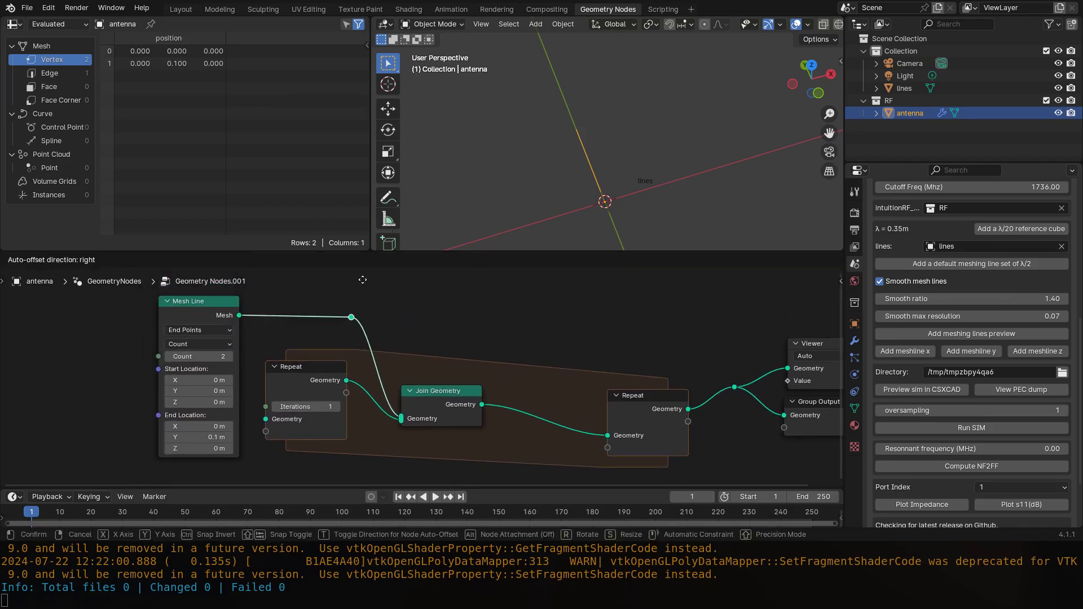
click(358, 315)
key(g)
right_click(485, 394)
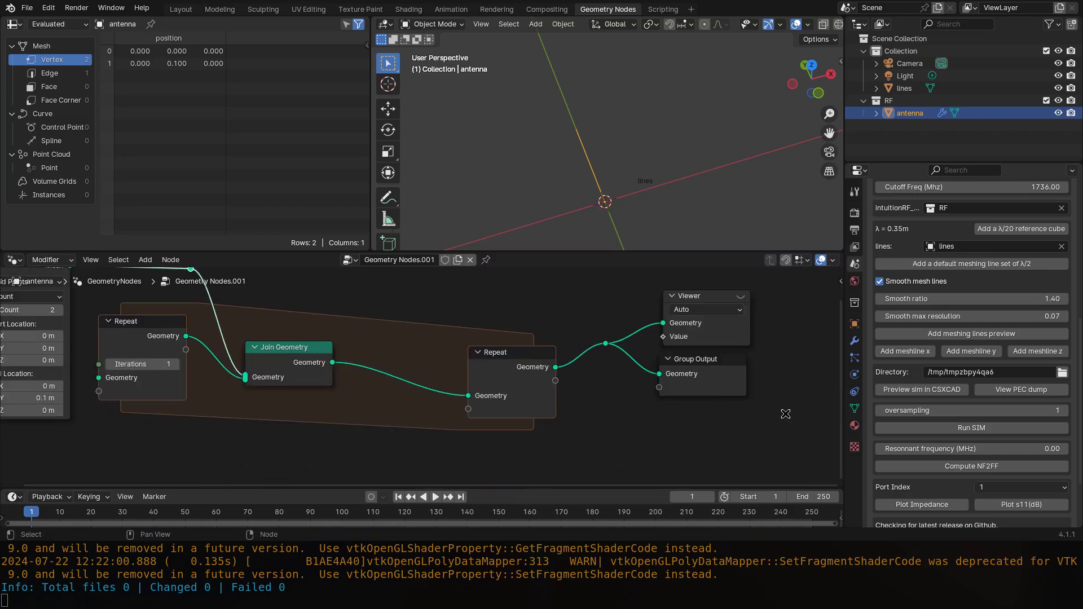
Shift the zone's output nodes away and insert a Transform Geometry node between Join Geometry and the Repeat output.
drag(812, 471, 457, 288)
key(g)
click(404, 365)
scroll(404, 366, down, 3)
key(shift+a)
text(tr)
key(Return)
click(390, 357)
scroll(433, 380, down, 2)
middle_drag(434, 380, 425, 356)
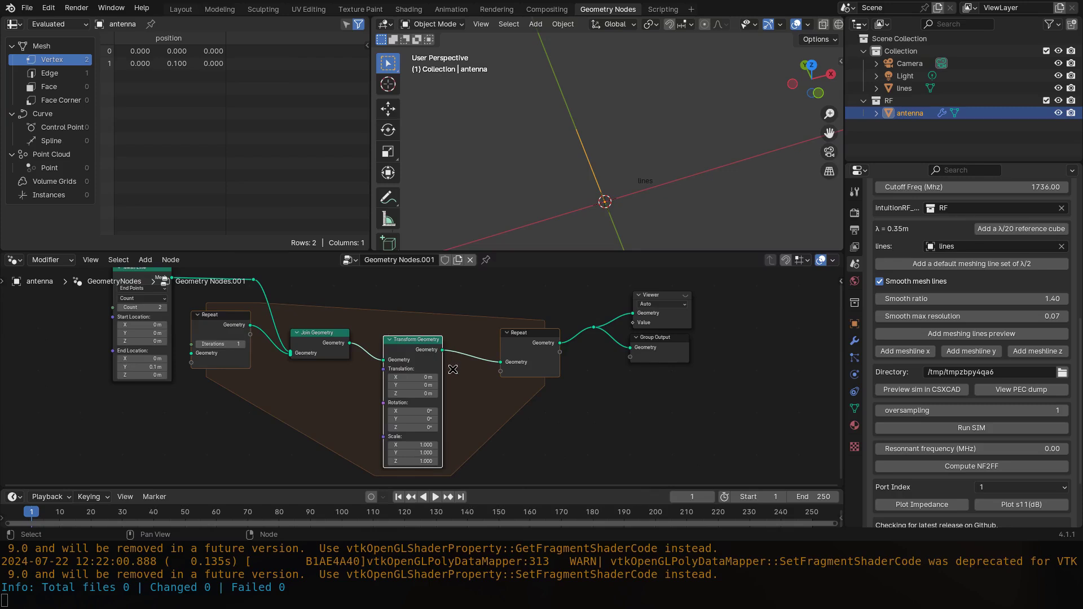
Set the Transform Geometry node's X translation to 0.1 m.
scroll(458, 367, up, 1)
shift+scroll(488, 382, up, 1)
shift+scroll(613, 193, down, 1)
middle_drag(613, 193, 574, 196)
scroll(420, 446, up, 2)
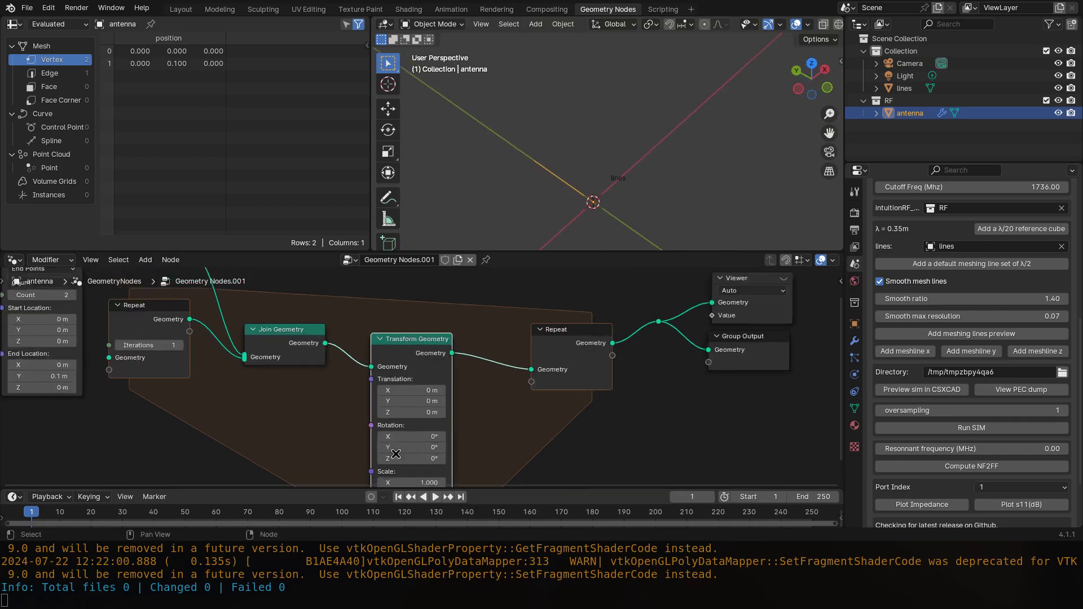
drag(411, 355, 417, 356)
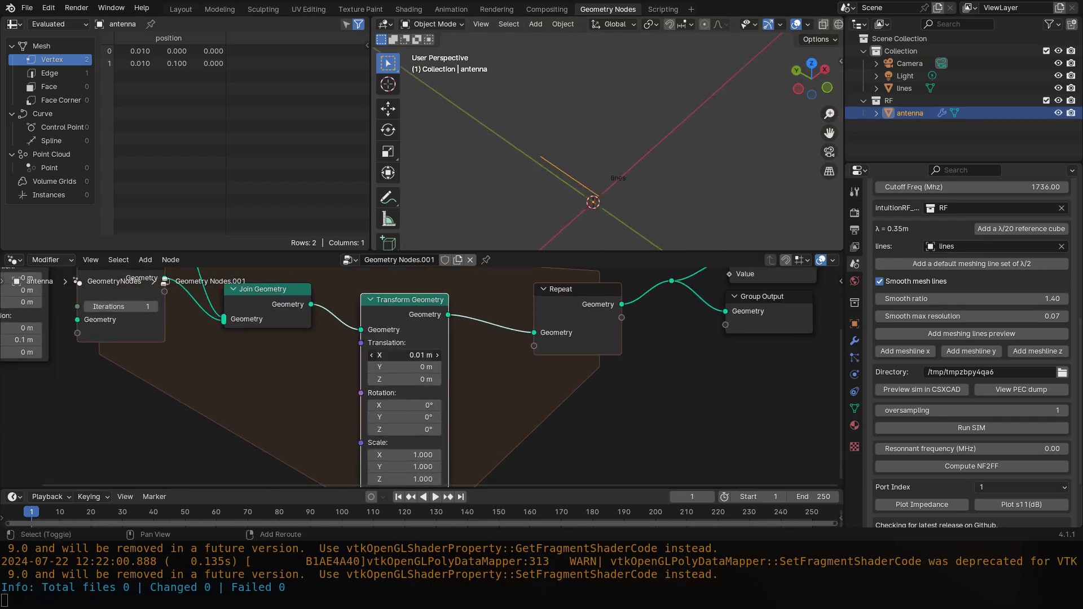
click(413, 355)
text(.1)
key(Return)
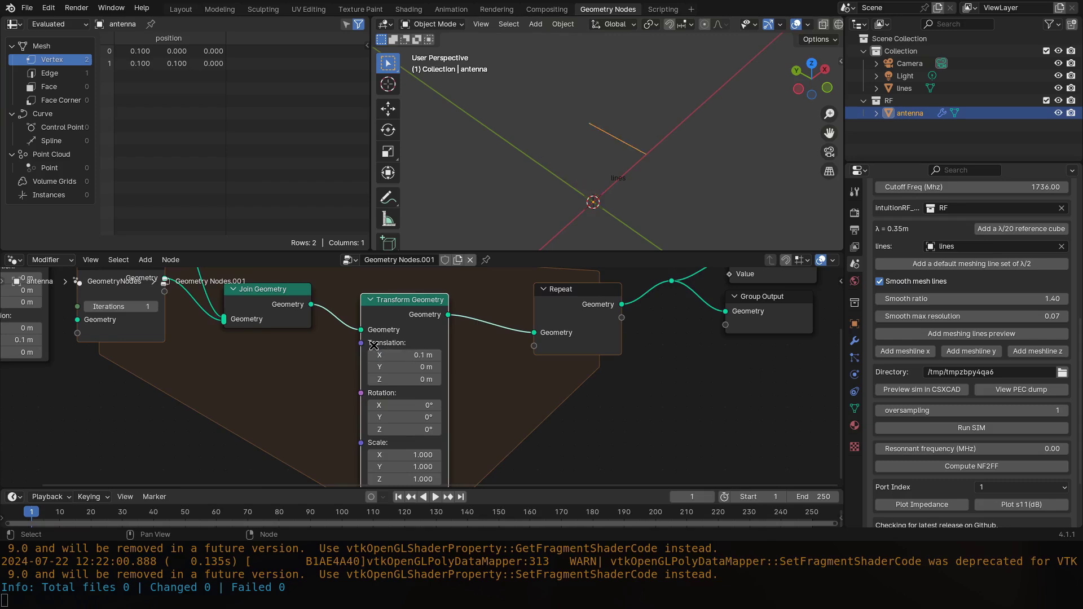
Set the Repeat zone's iterations to 4.
scroll(399, 372, down, 1)
middle_drag(393, 358, 399, 379)
middle_drag(223, 372, 294, 399)
scroll(293, 399, up, 1)
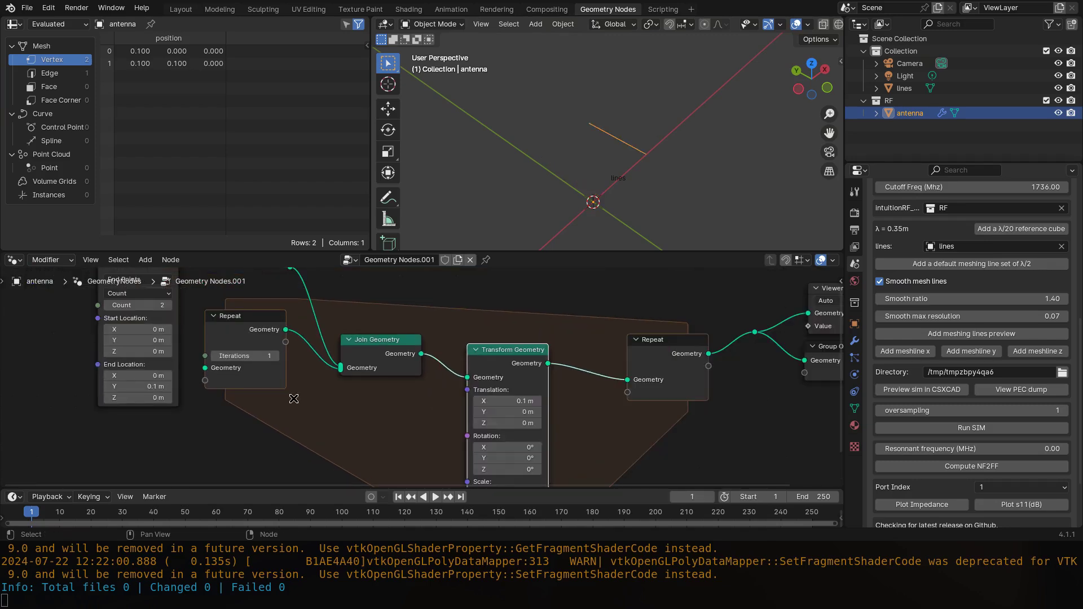
drag(249, 356, 668, 163)
middle_drag(668, 163, 778, 168)
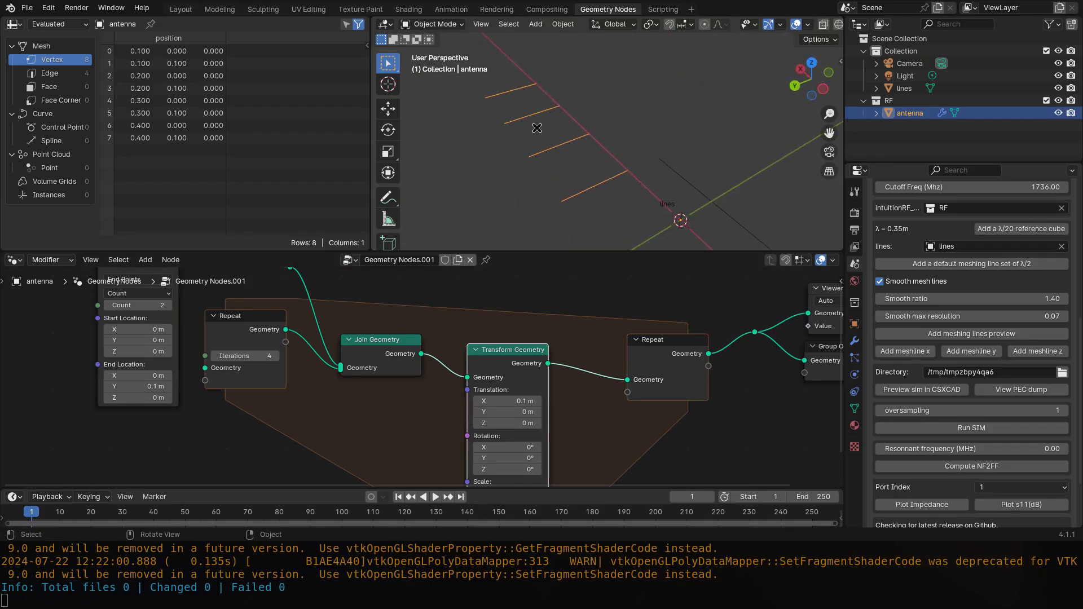
Make room before the Repeat output and insert a duplicate of the Transform Geometry node after the original.
scroll(549, 371, down, 3)
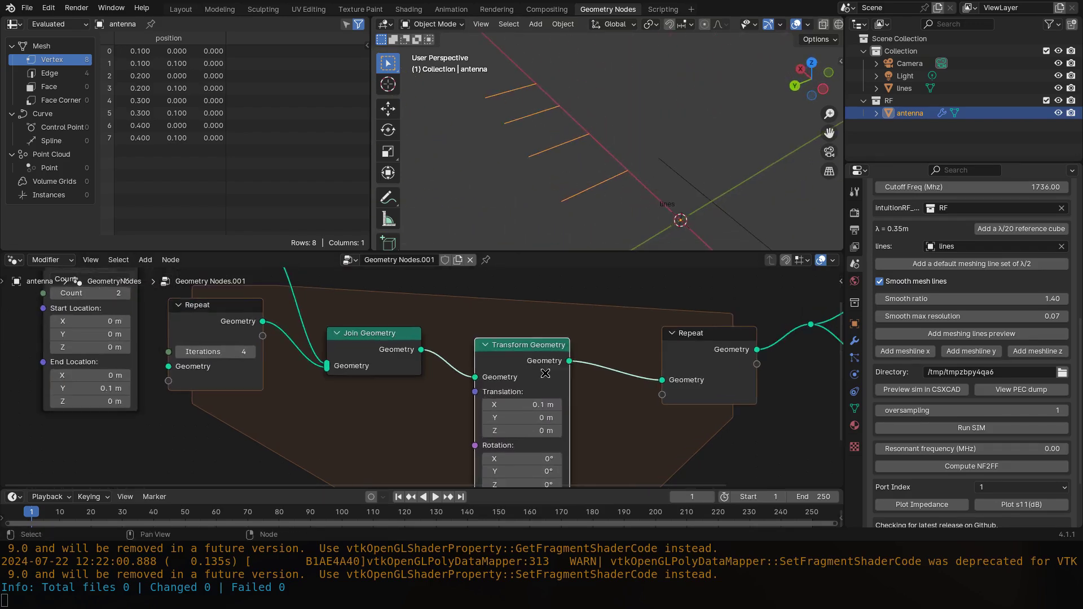
middle_drag(528, 381, 510, 381)
click(564, 389)
click(731, 321)
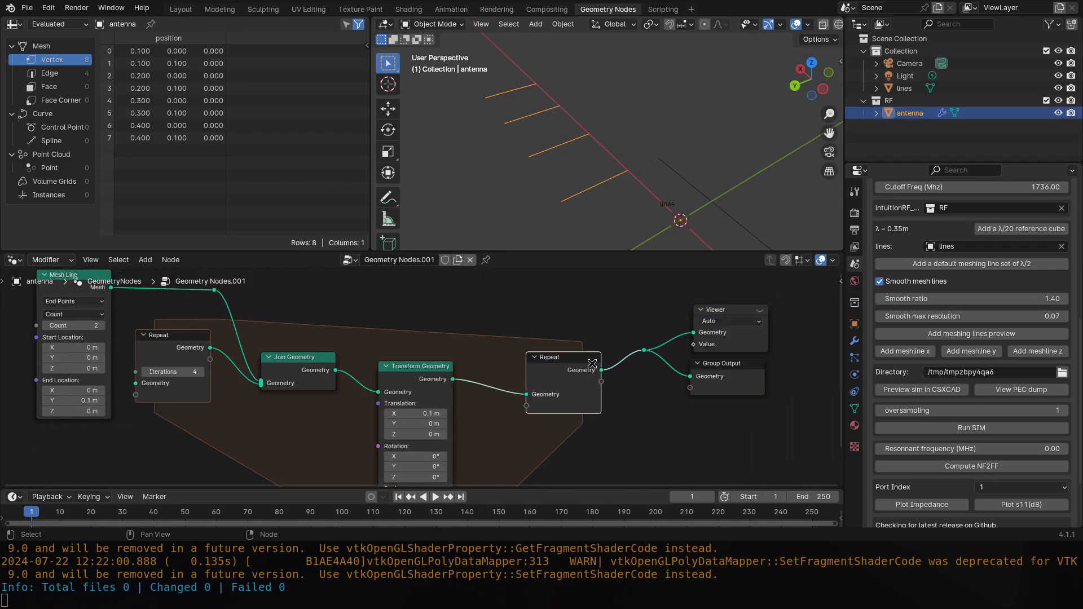
drag(593, 364, 642, 345)
middle_drag(446, 375, 461, 353)
drag(436, 337, 430, 341)
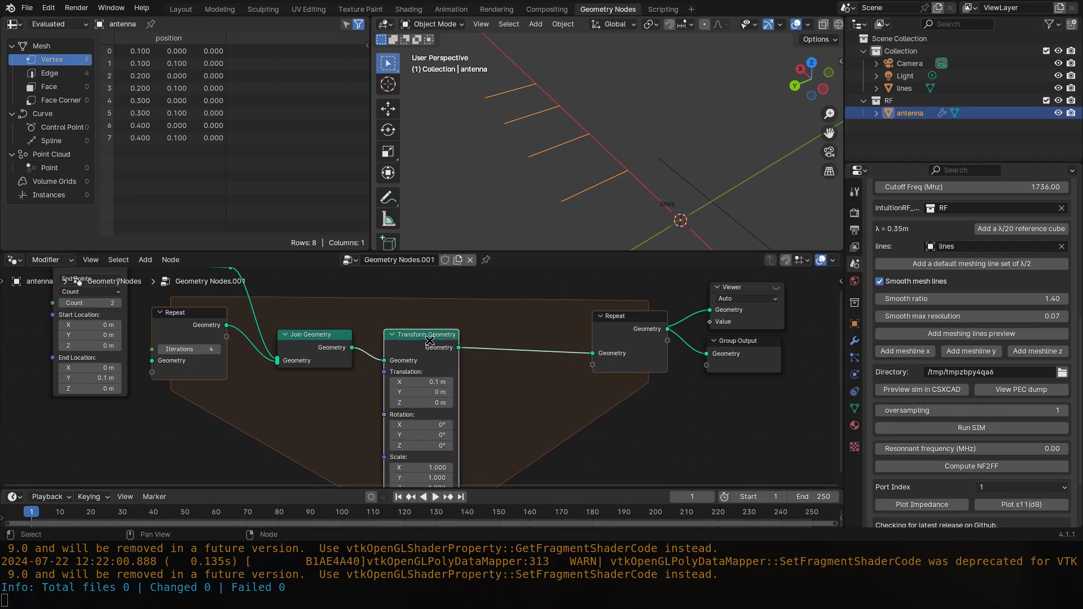
key(shift+d)
click(537, 329)
middle_drag(569, 405, 511, 376)
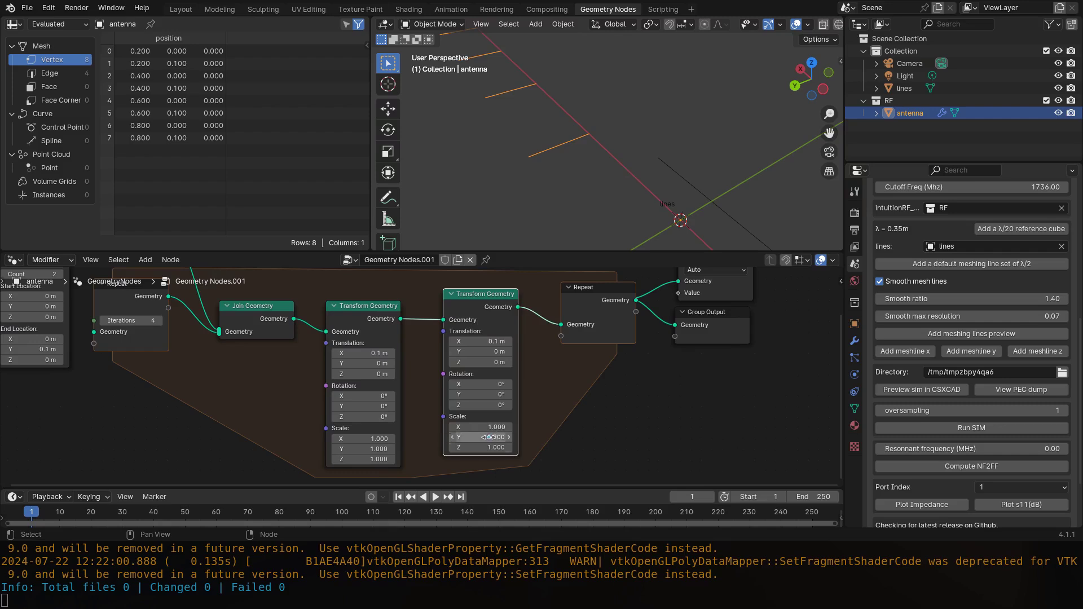
Set the second Transform Geometry node's Y scale to 0.8.
click(491, 434)
text(.)
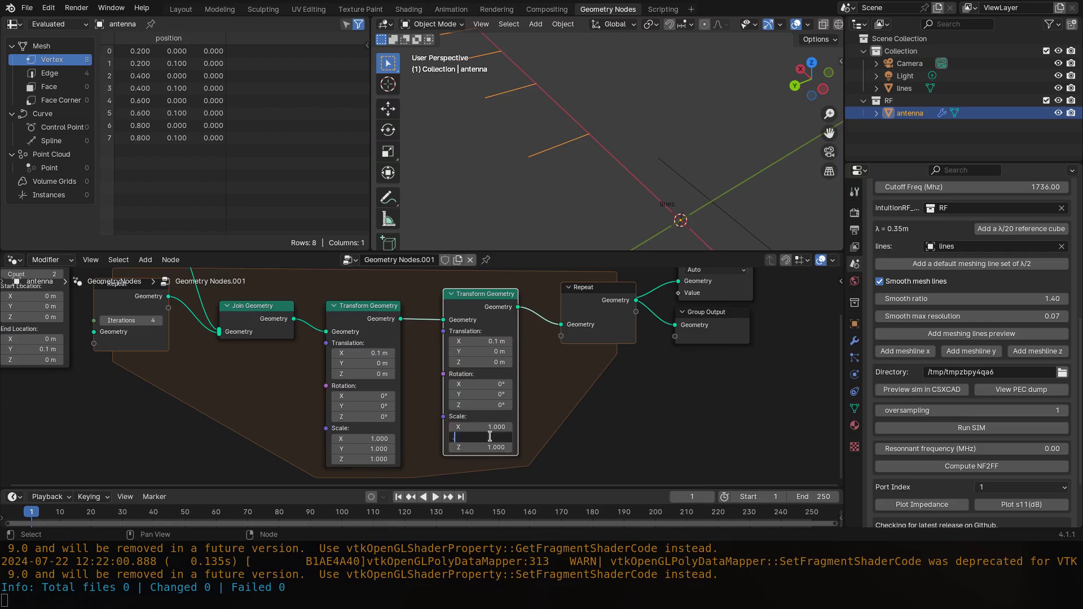
text(8)
key(Return)
scroll(601, 204, down, 3)
middle_drag(602, 204, 582, 196)
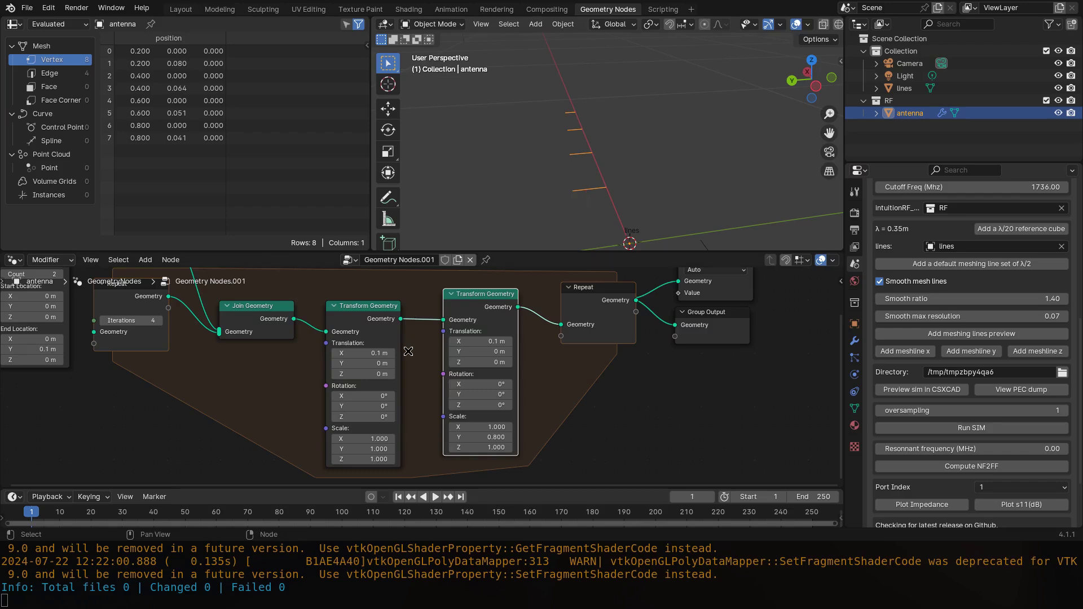
Set the second Transform Geometry node's X scale to 0.8 and check the element spacing from the top view.
middle_drag(408, 354, 441, 354)
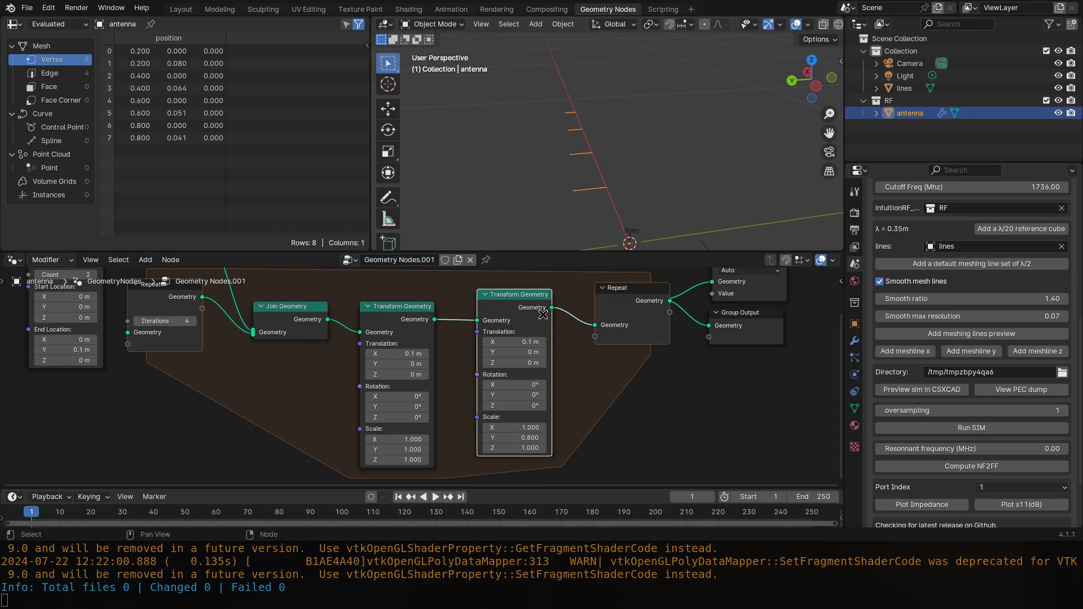
middle_drag(502, 397, 480, 368)
click(501, 399)
text(.9)
key(Return)
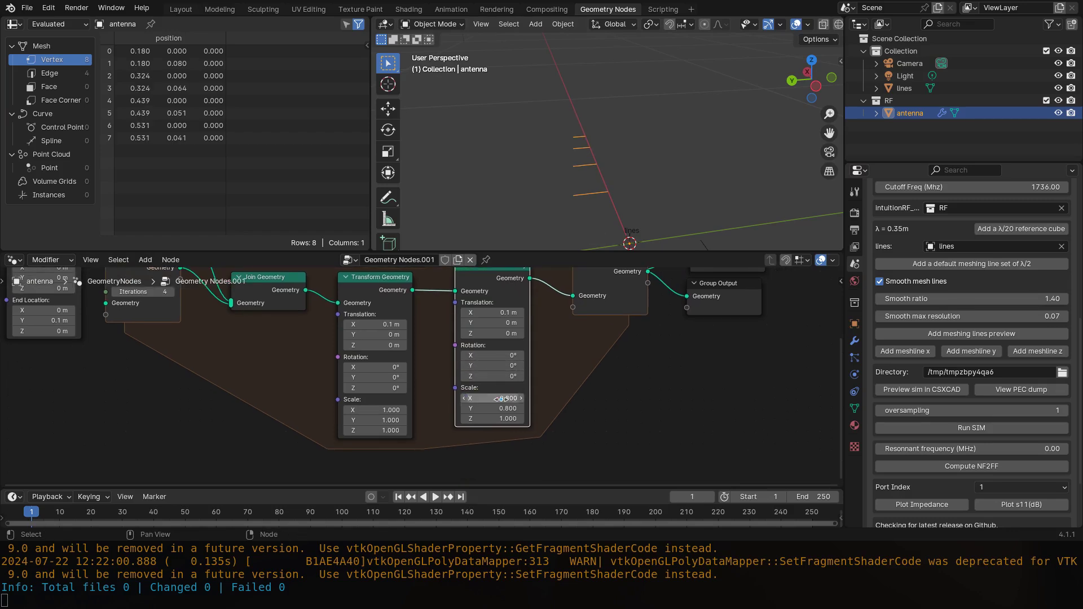
middle_drag(672, 176, 557, 179)
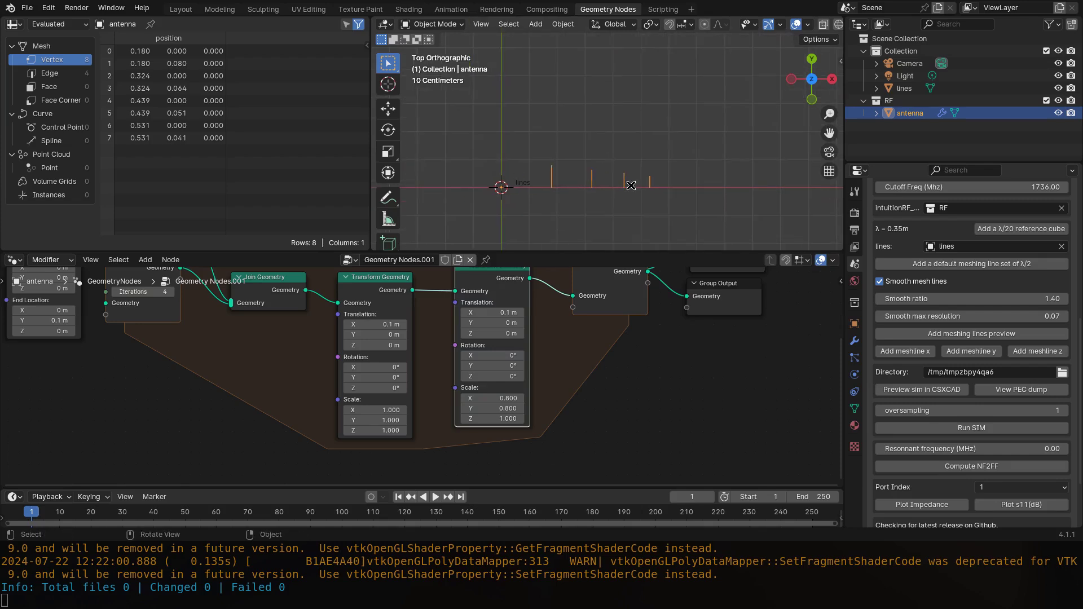
scroll(657, 185, up, 1)
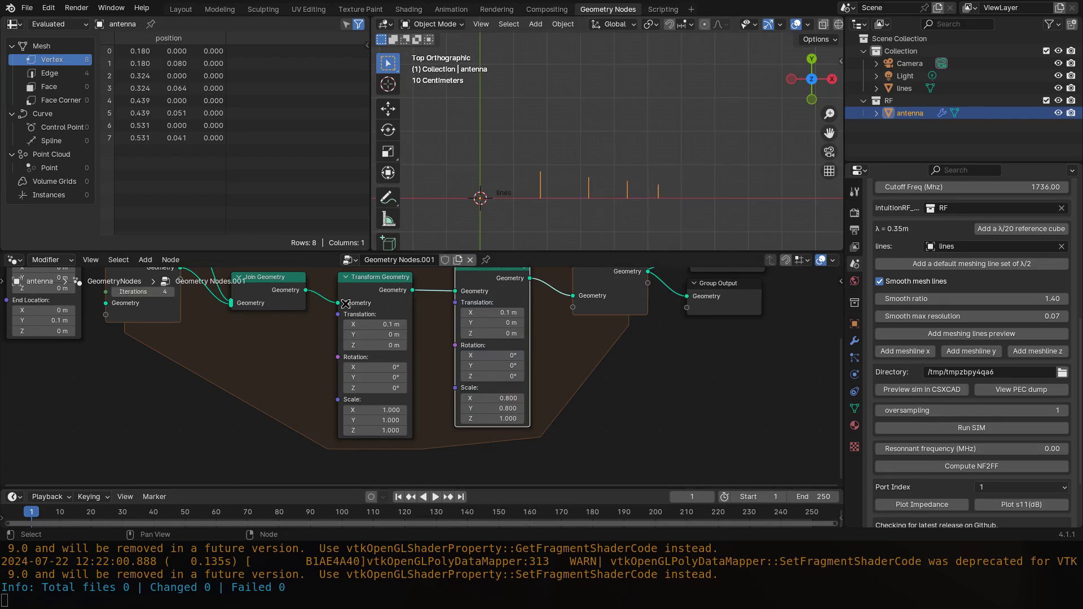
Increase the Repeat zone's iterations to 6.
middle_drag(134, 294, 212, 319)
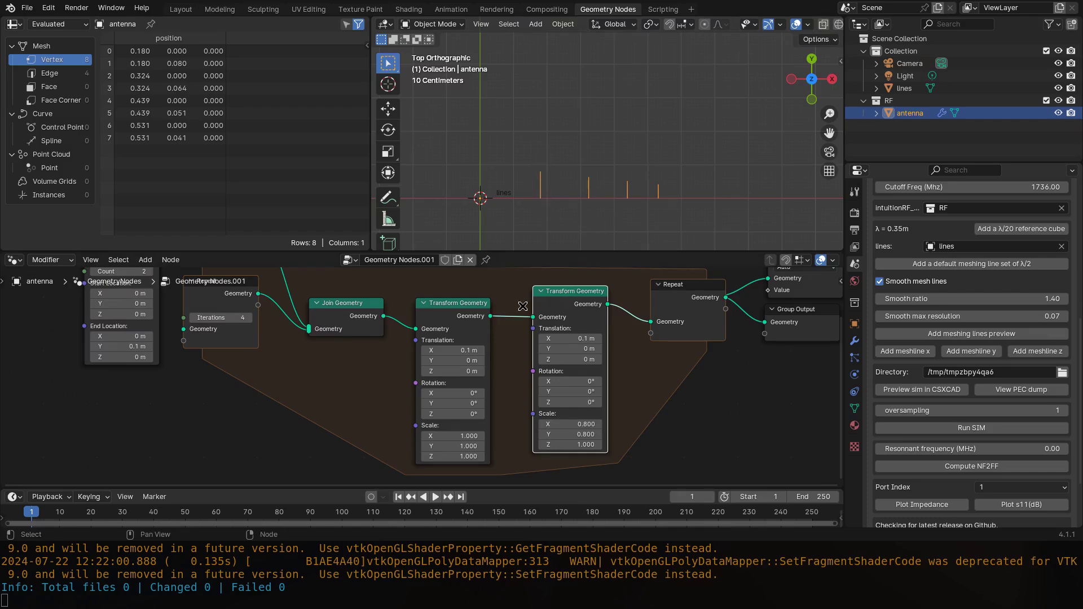
shift+scroll(511, 310, up, 1)
click(249, 338)
click(249, 338)
scroll(496, 378, up, 1)
Reduce the first Transform Geometry node's X translation to 0.02 m after trying 0.05 m.
click(464, 388)
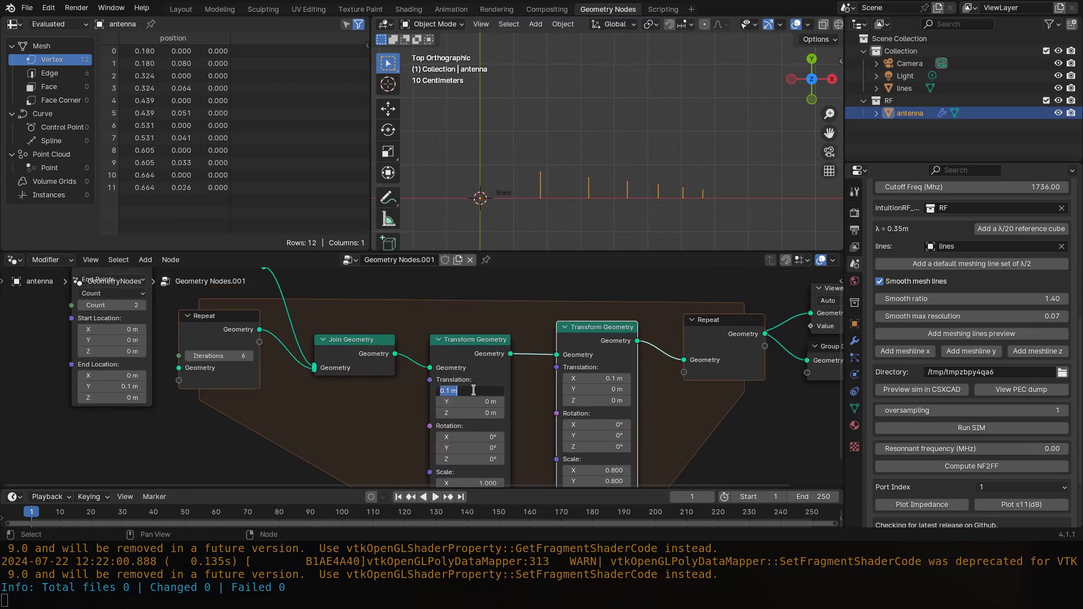
text(.05)
key(Return)
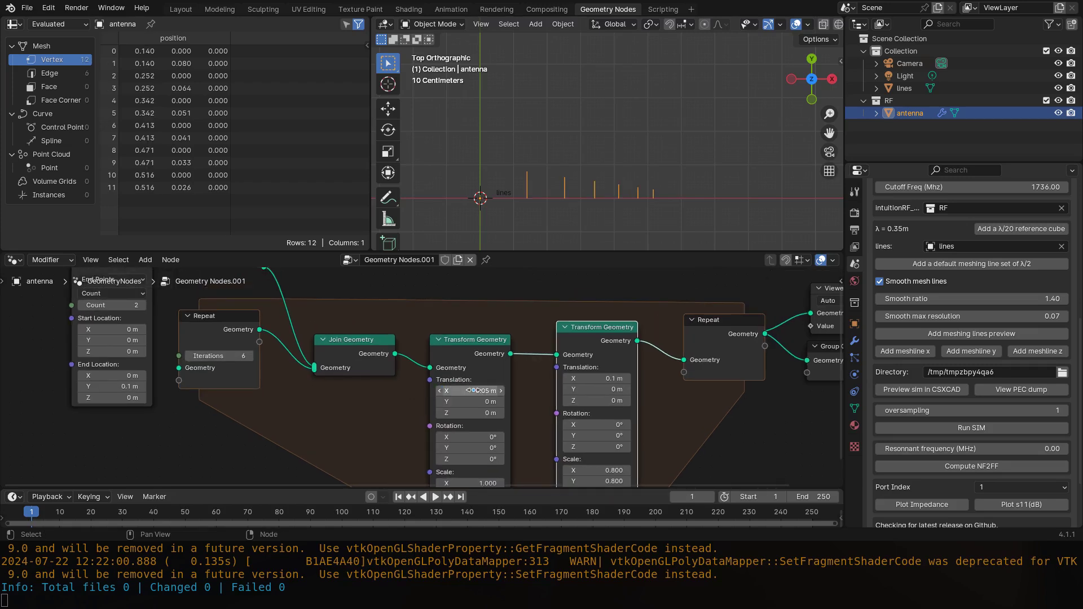
click(476, 391)
text(.02)
key(Return)
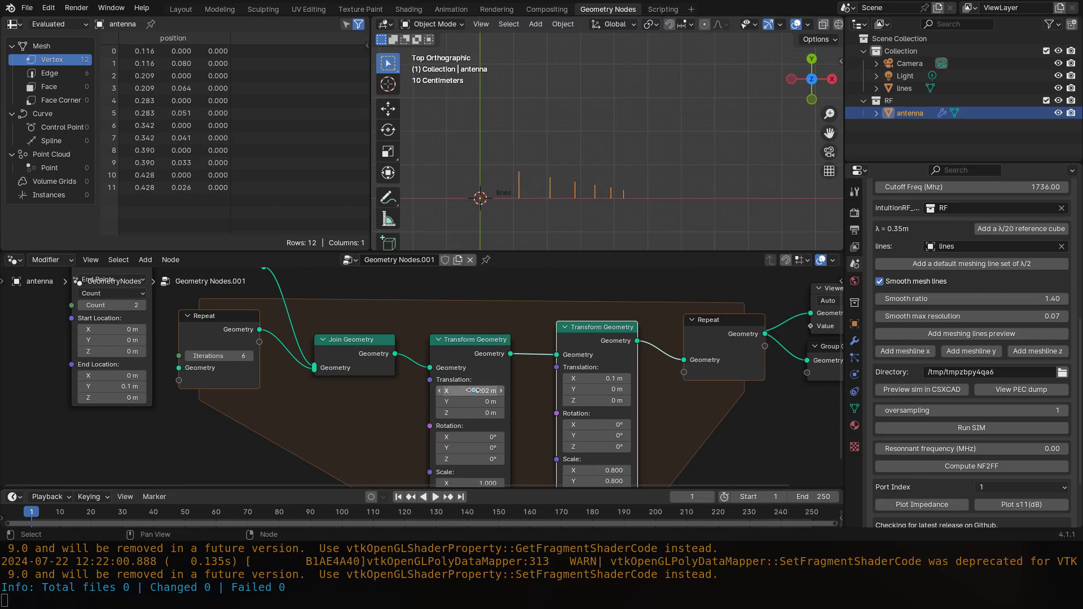
Set the Mesh Line's end location Y to 0.5 m.
middle_drag(343, 392, 467, 409)
click(253, 403)
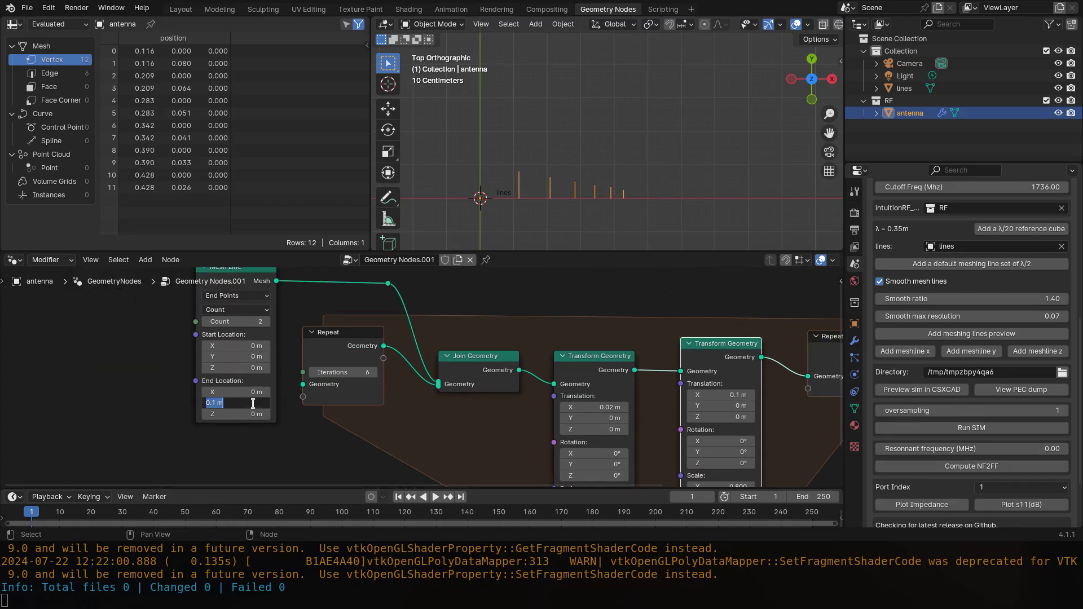
text(0.5)
key(Return)
scroll(590, 189, down, 2)
scroll(590, 189, up, 2)
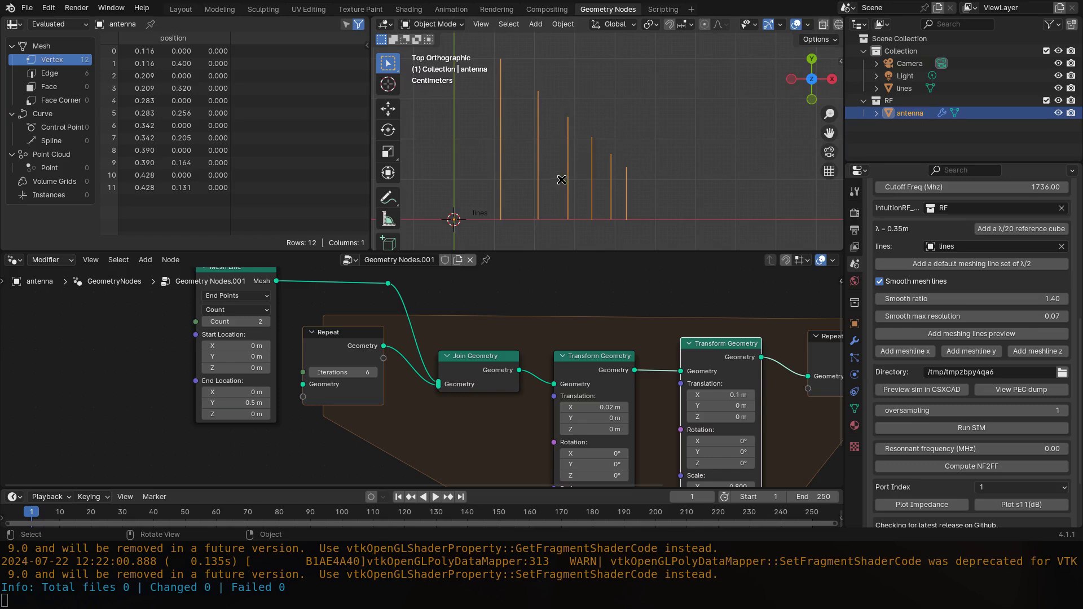
shift+middle_drag(533, 147, 527, 134)
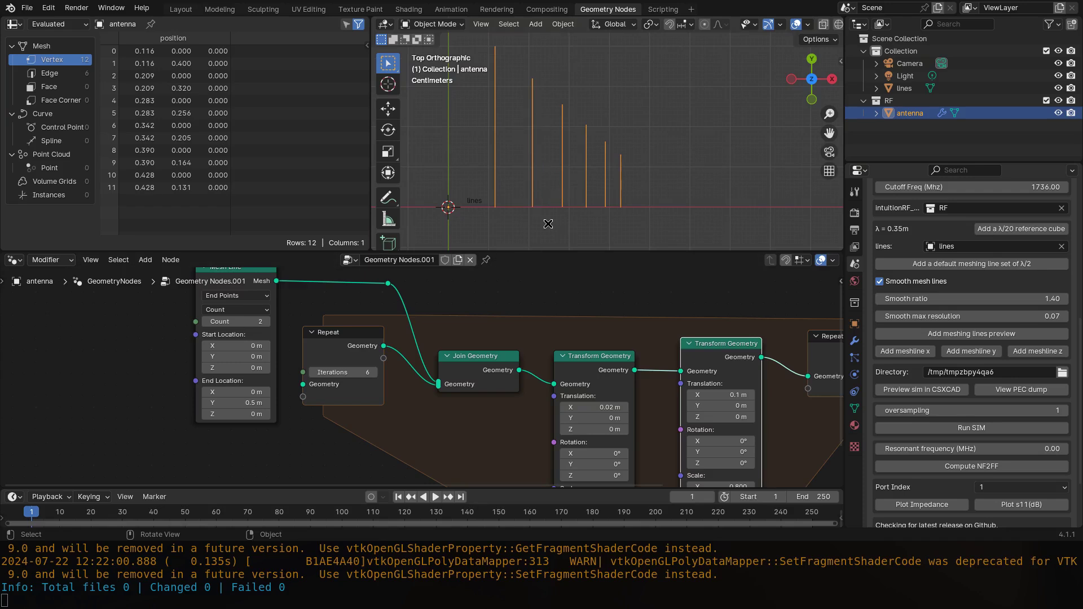
shift+middle_drag(548, 224, 553, 176)
Set the second Transform Geometry node's X rotation to 180° and inspect the alternating elements in the viewport.
middle_drag(708, 403, 630, 385)
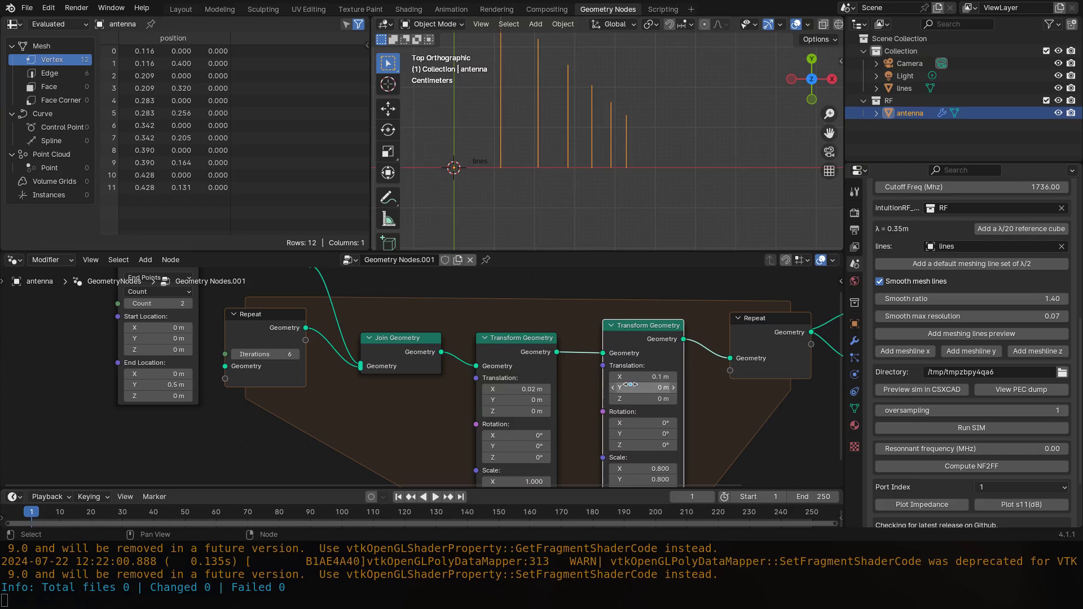
click(644, 422)
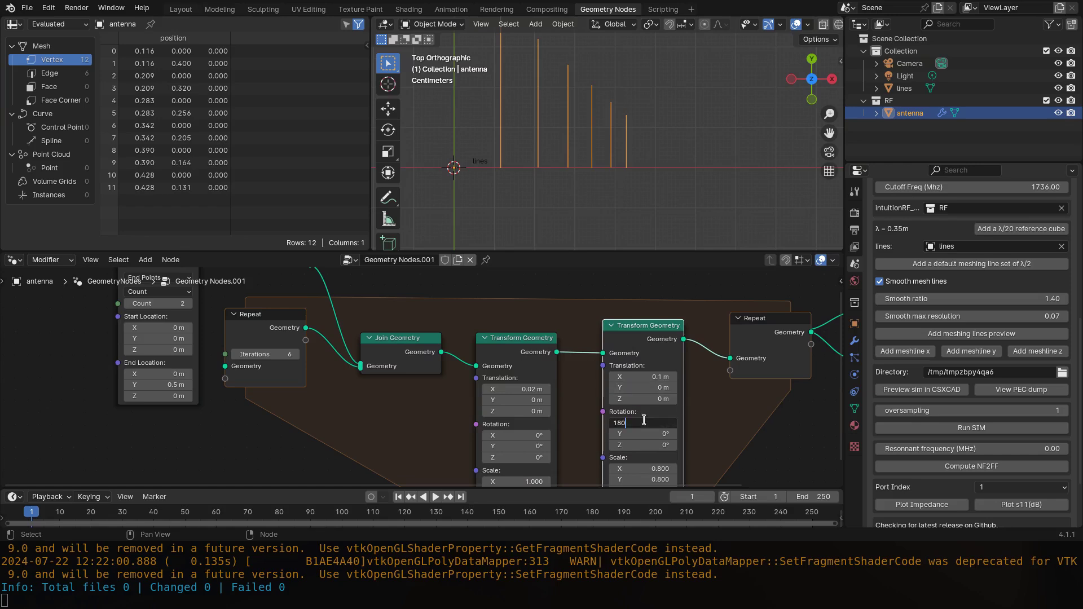
key(Return)
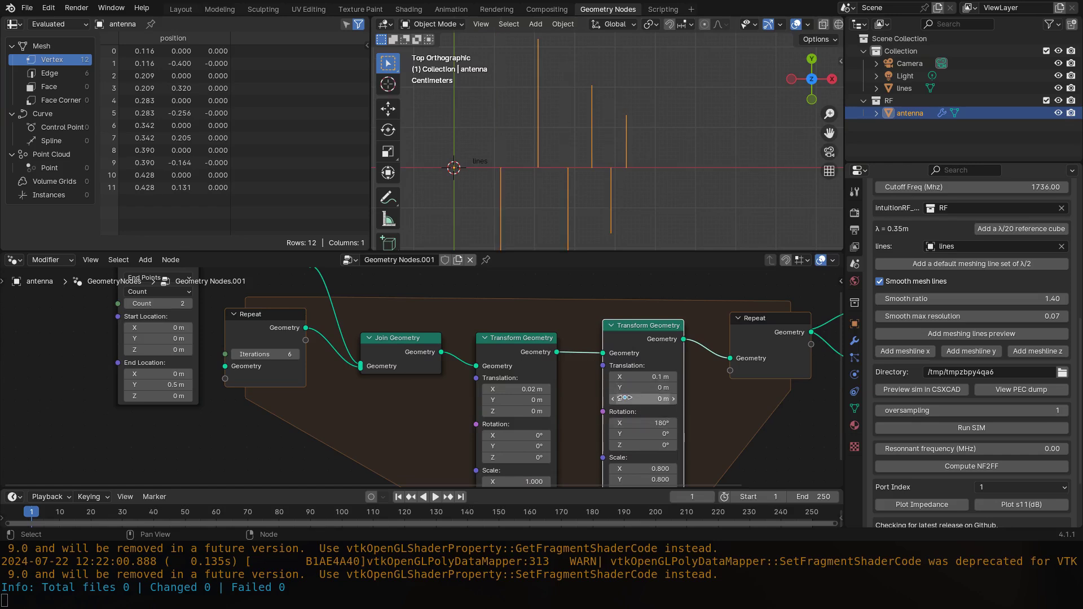
scroll(542, 194, down, 2)
shift+middle_drag(570, 215, 572, 183)
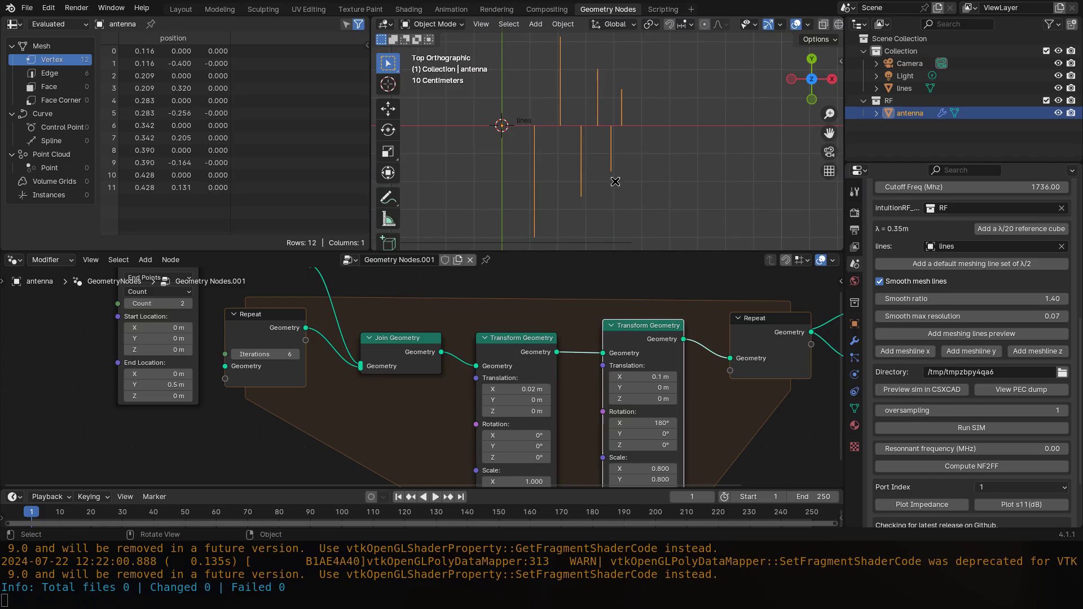
middle_drag(625, 187, 523, 120)
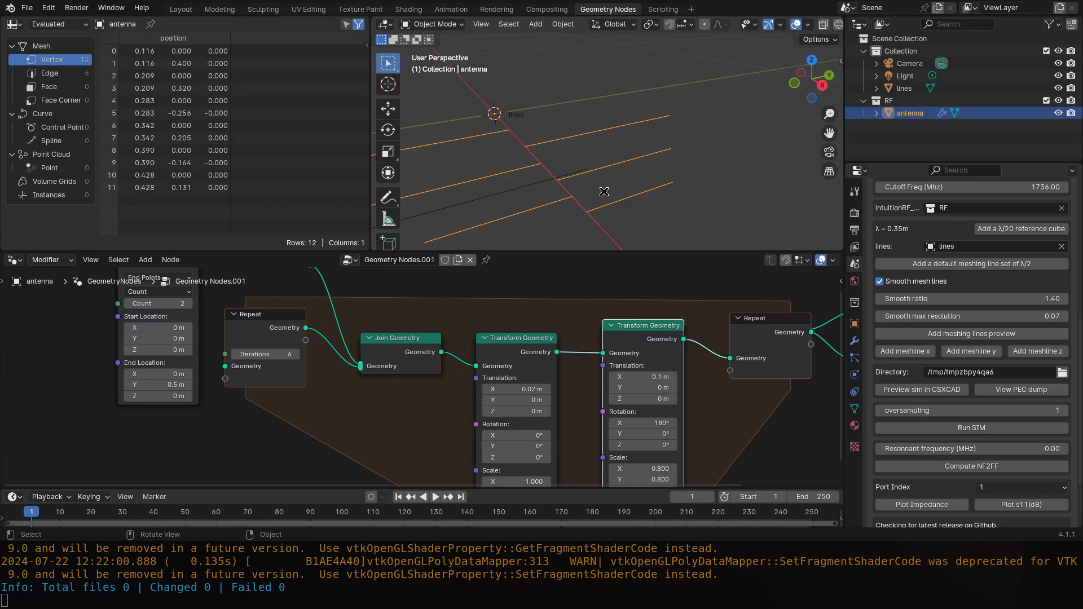
middle_drag(604, 192, 595, 193)
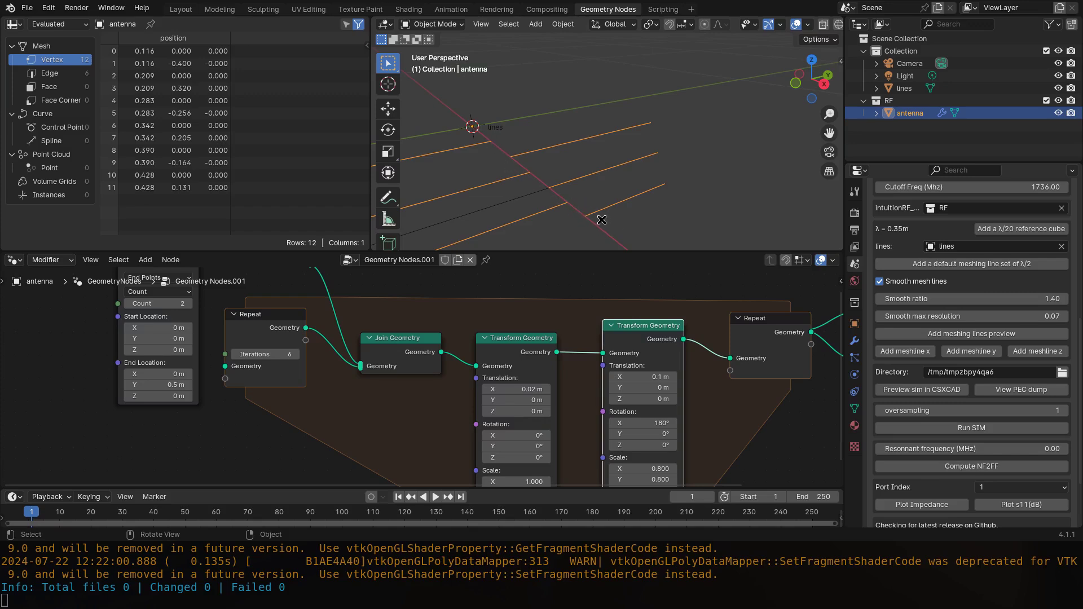
mouse_move(597, 226)
middle_down()
mouse_move(667, 182)
mouse_move(620, 169)
middle_up()
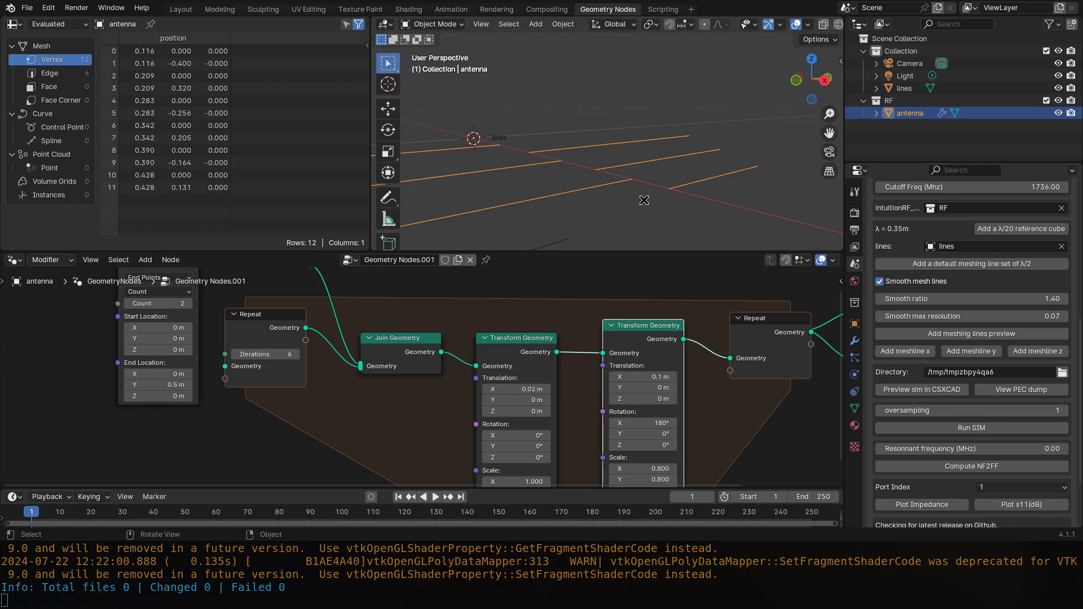
Set the first Transform Geometry node's Z translation to 0.01 m.
middle_drag(531, 400, 528, 347)
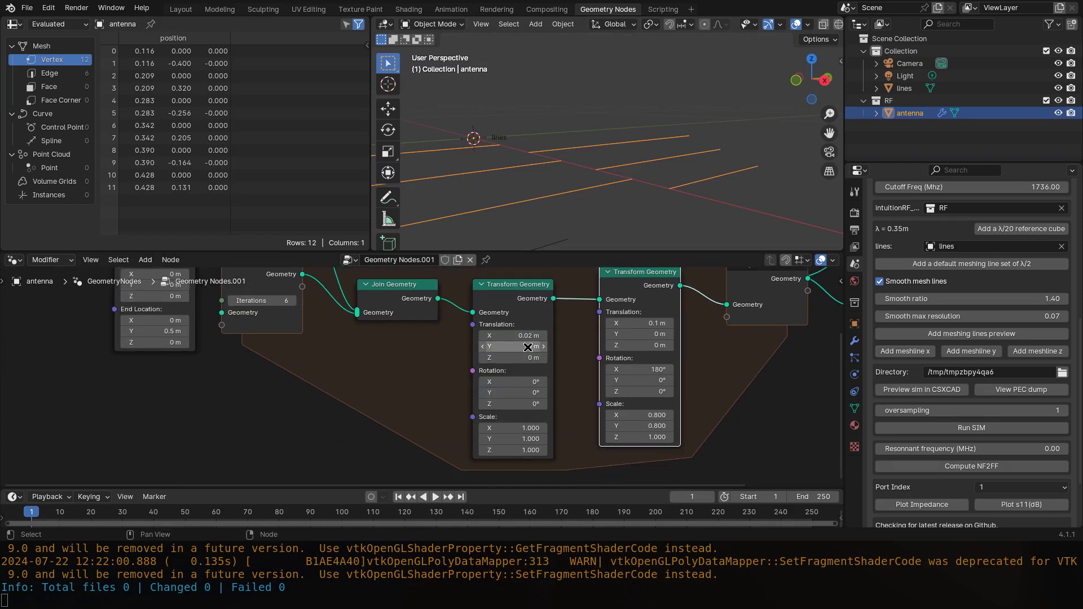
click(523, 358)
text(-0.01)
key(Return)
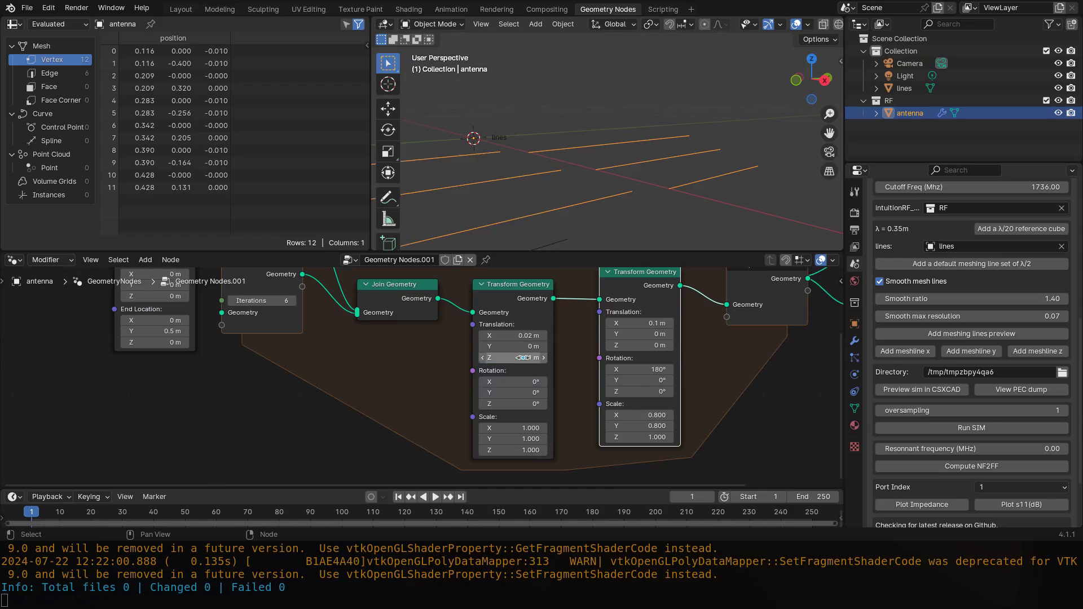
middle_drag(538, 246, 623, 176)
middle_drag(443, 370, 448, 378)
scroll(581, 410, down, 1)
ctrl+scroll(618, 307, right, 5)
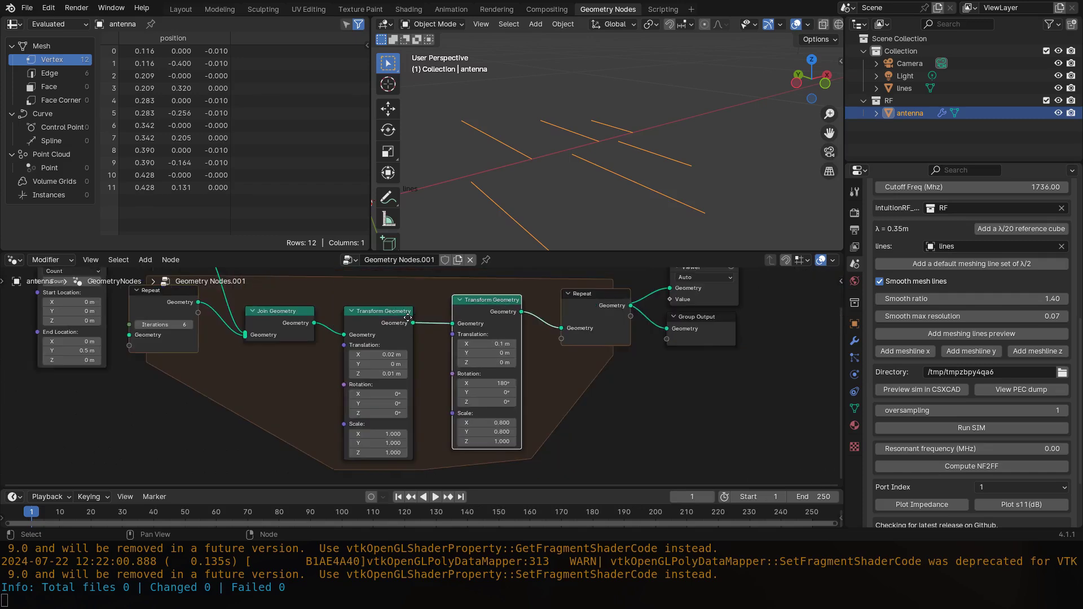
Spread the nodes apart and add a Combine XYZ node between the two Transform Geometry nodes.
shift+click(708, 324)
drag(709, 324, 794, 324)
middle_drag(465, 400, 503, 378)
key(shift+a)
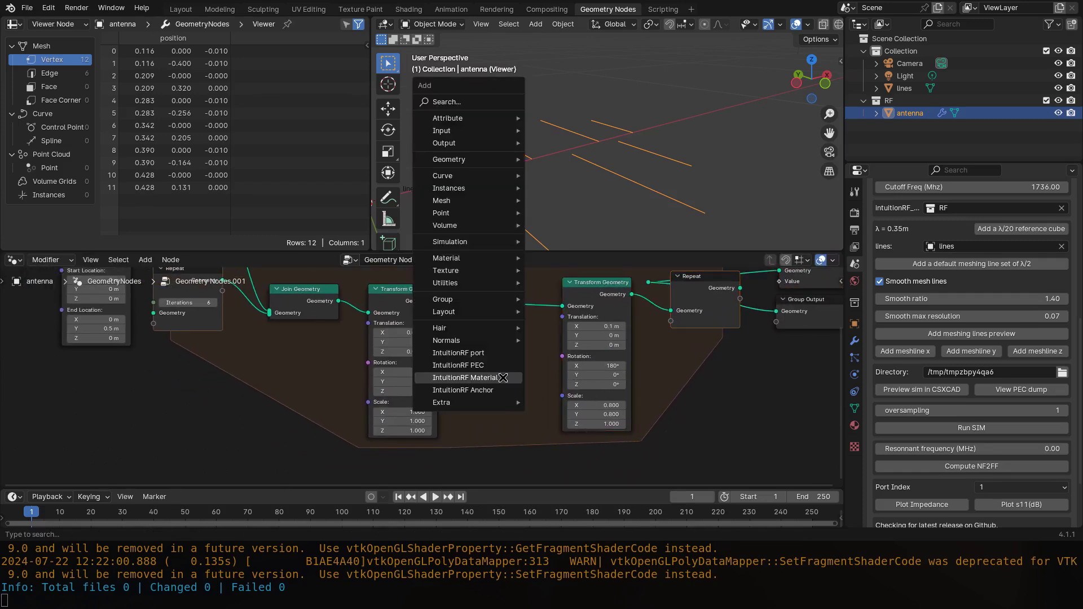
text(combin)
key(Return)
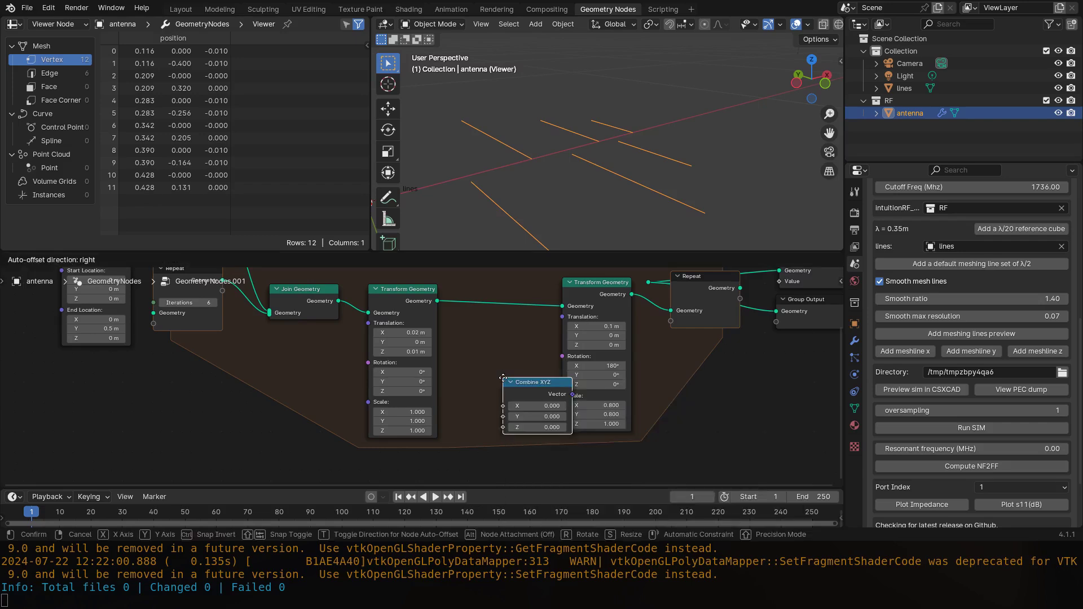
click(465, 366)
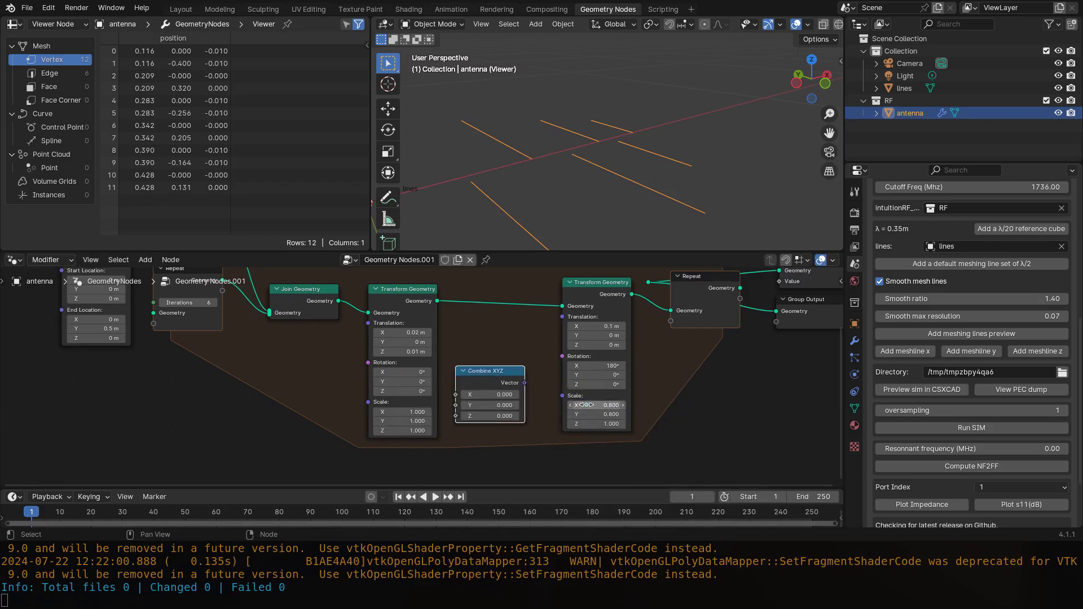
Set the Combine XYZ node's X and Y to 0.8 and link its vector to the second Transform Geometry node's Scale.
drag(493, 396, 520, 442)
text(.8)
key(Return)
click(530, 385)
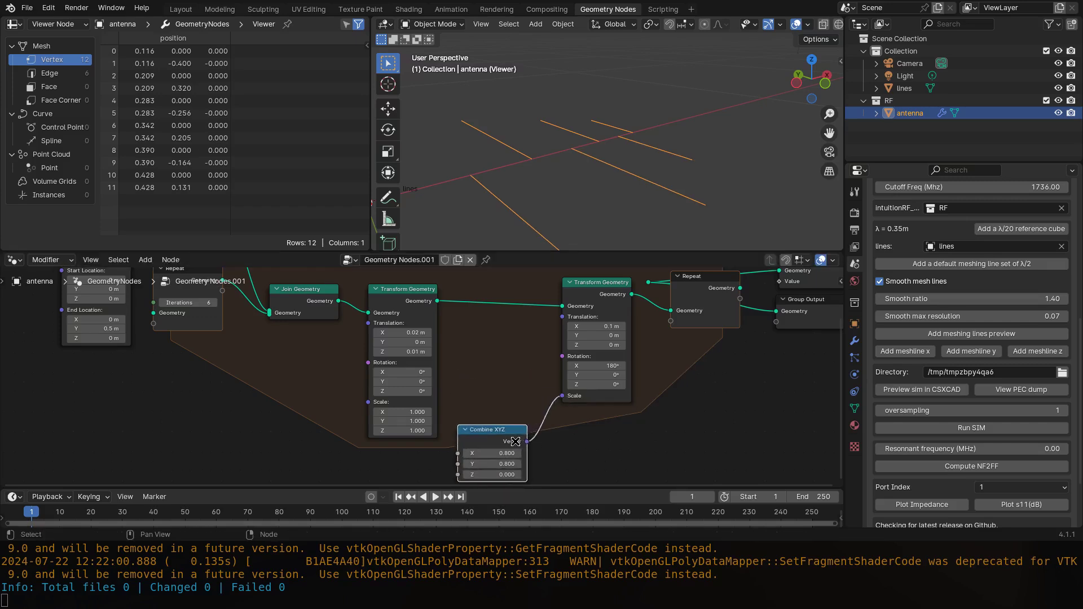
Add a Value node feeding the X input of the Combine XYZ node and place it outside the repeat zone.
middle_drag(520, 441, 570, 367)
drag(505, 384, 401, 408)
text(value)
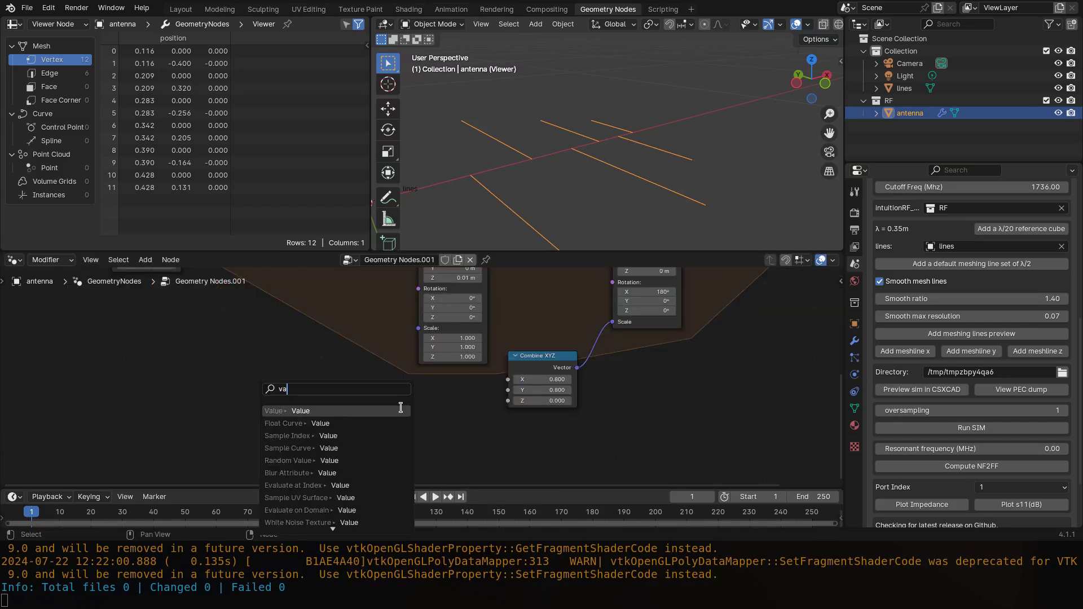
key(Return)
click(402, 408)
Insert a reroute on the Value link and branch it to the Combine XYZ node's Y input.
scroll(407, 412, up, 1)
shift+right_drag(458, 394, 460, 414)
drag(458, 399, 514, 391)
key(g)
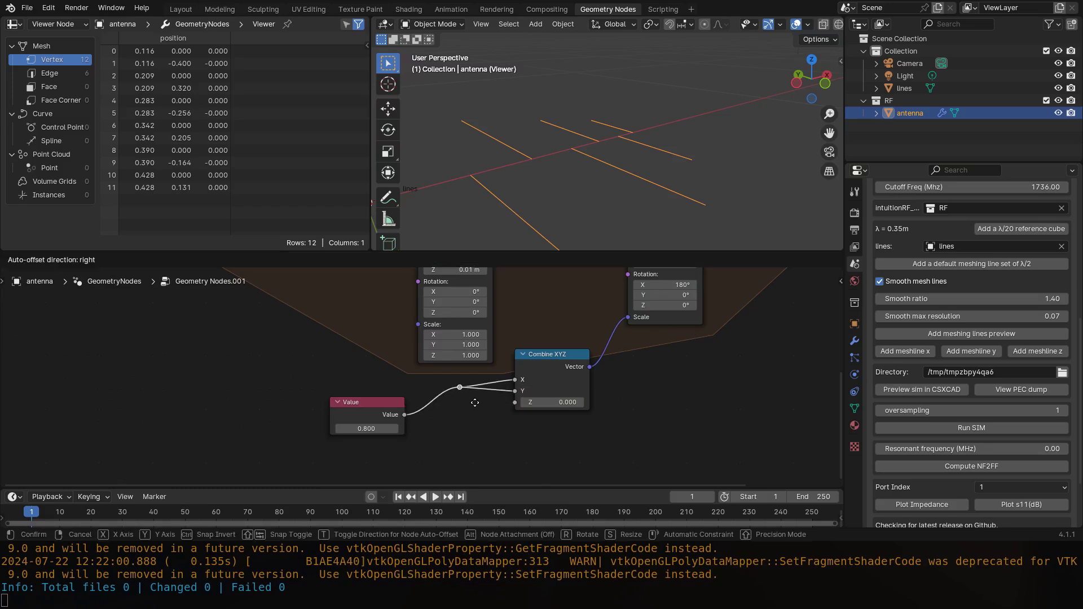
click(513, 402)
Move the Value node away from the reroute to a spot below the Mesh Line node.
drag(348, 413, 133, 406)
scroll(307, 390, down, 4)
middle_drag(307, 390, 509, 405)
key(g)
click(451, 395)
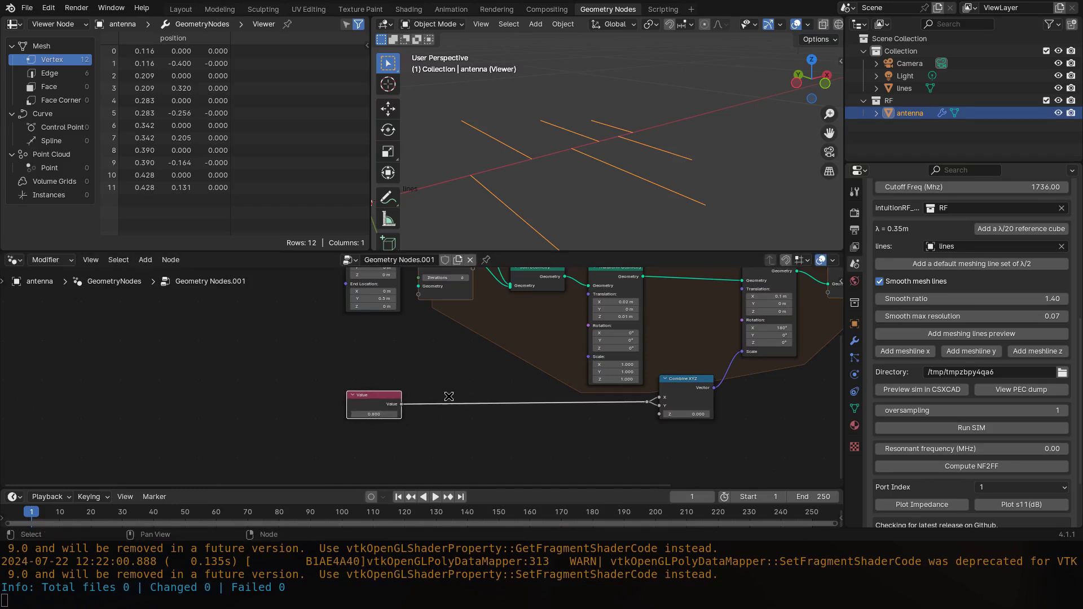
Set both the name and the label of the Value node to log-factor.
key(n)
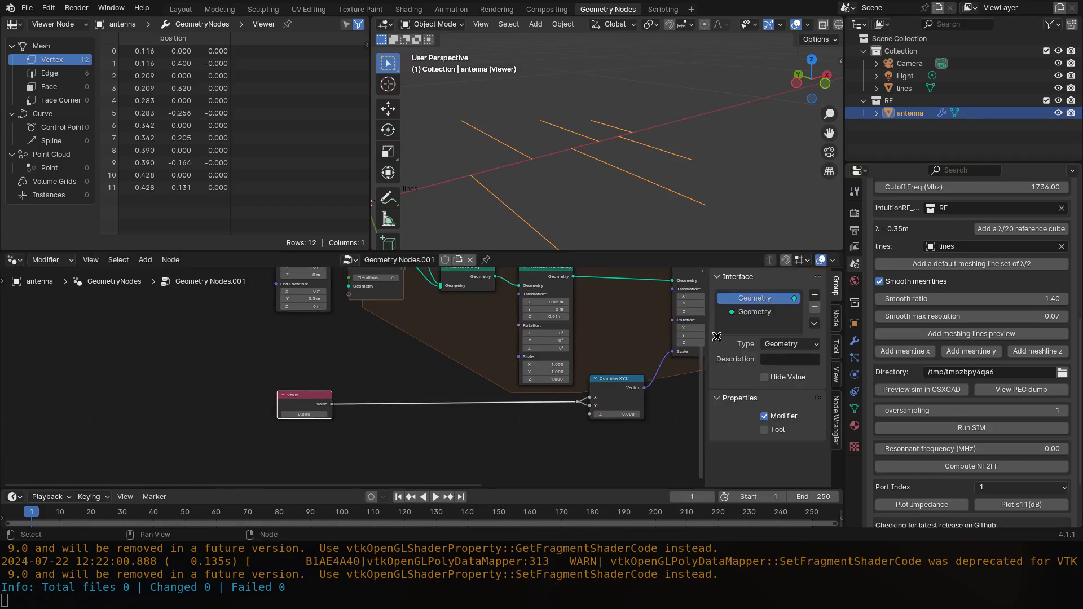
click(834, 319)
scroll(368, 400, up, 1)
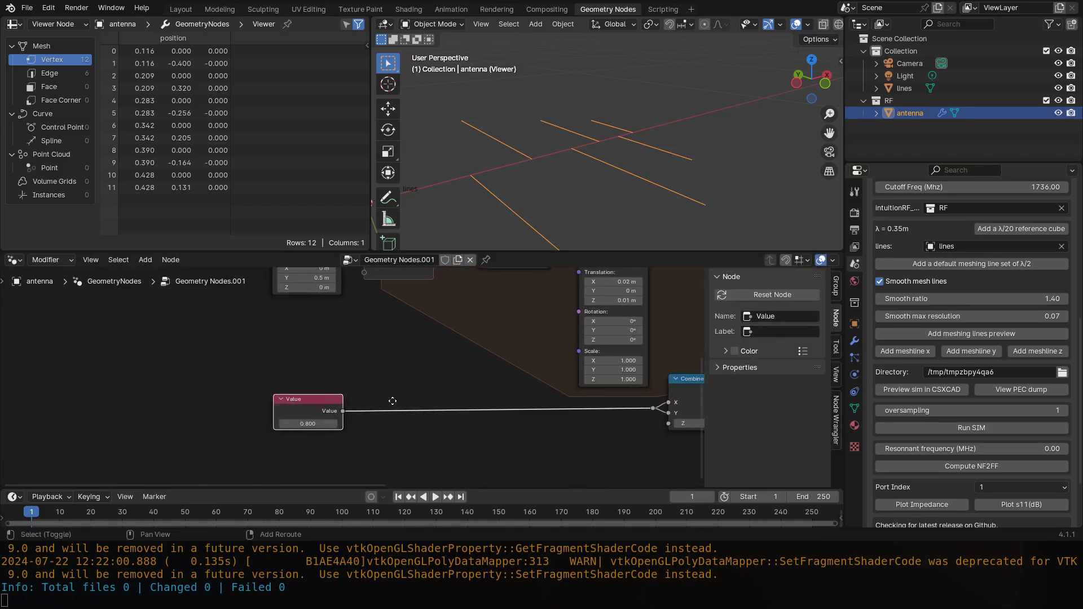
click(784, 314)
text(log-factor)
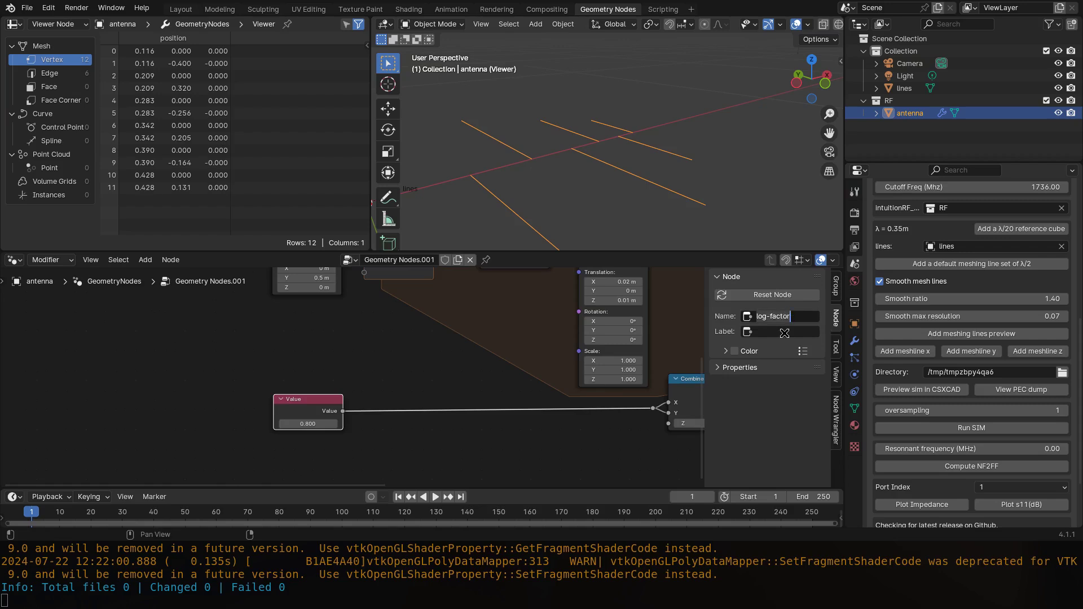
key(Return)
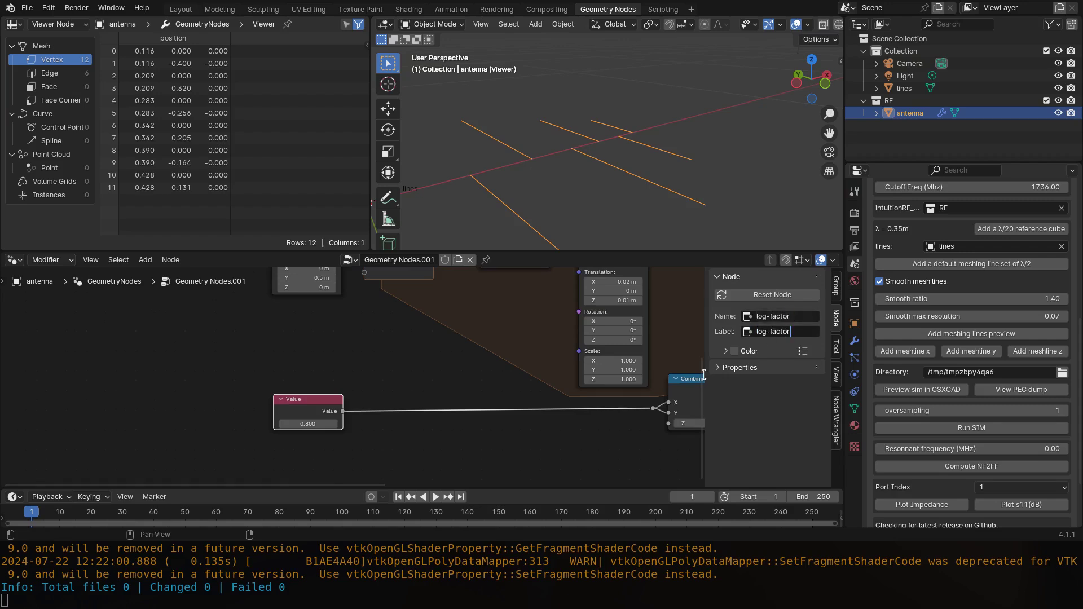
Add an Integer node driving the Repeat zone's Iterations and place it below the Mesh Line node.
scroll(394, 336, down, 2)
shift+middle_drag(394, 340, 407, 392)
scroll(406, 392, up, 2)
scroll(379, 401, down, 3)
drag(337, 449, 343, 448)
scroll(361, 361, up, 3)
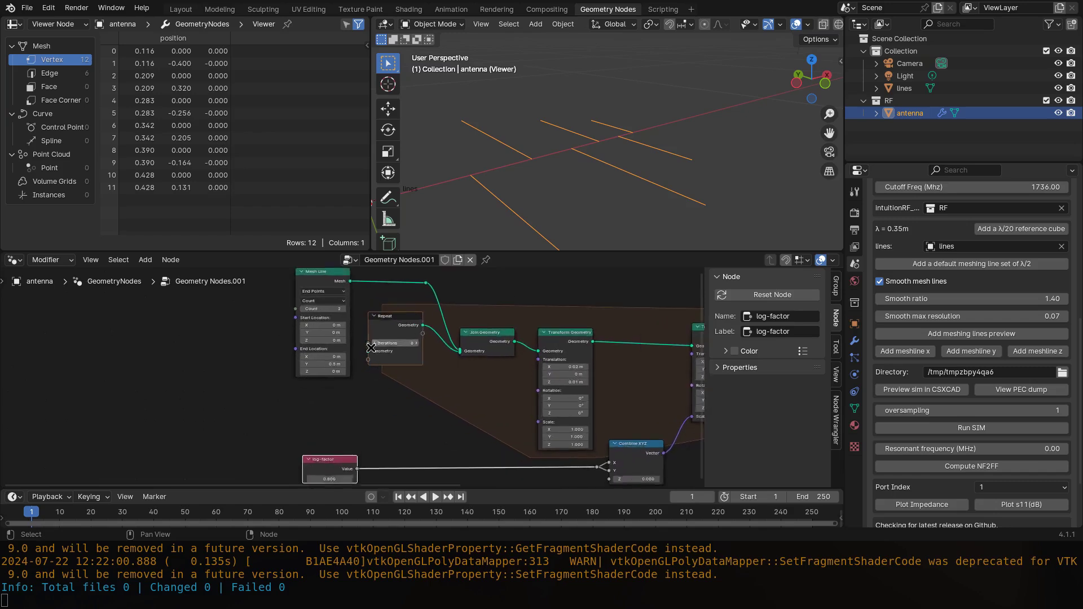
drag(372, 339, 345, 396)
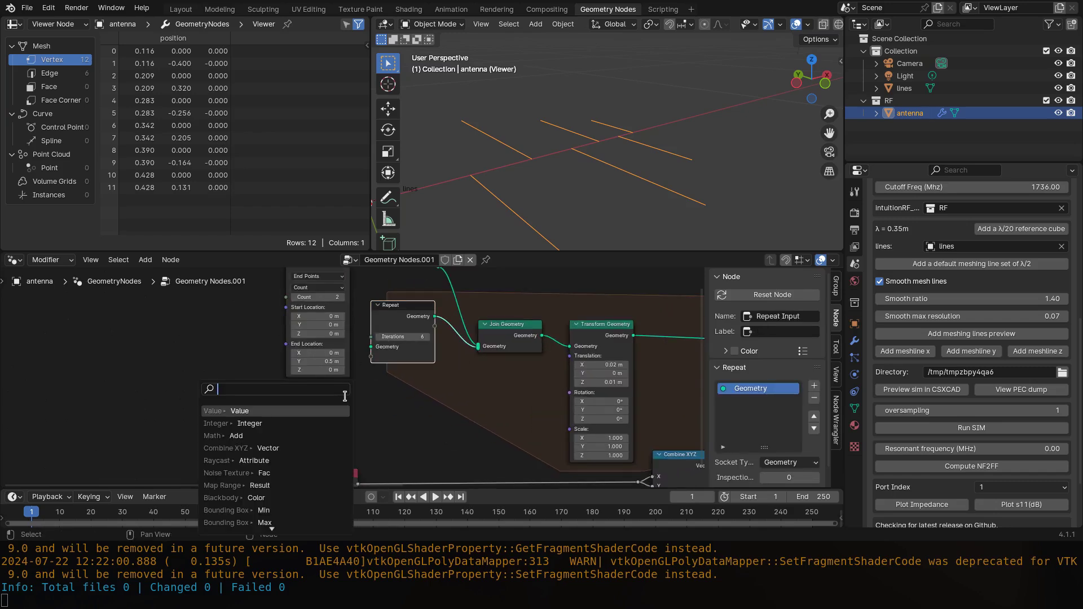
text(\)
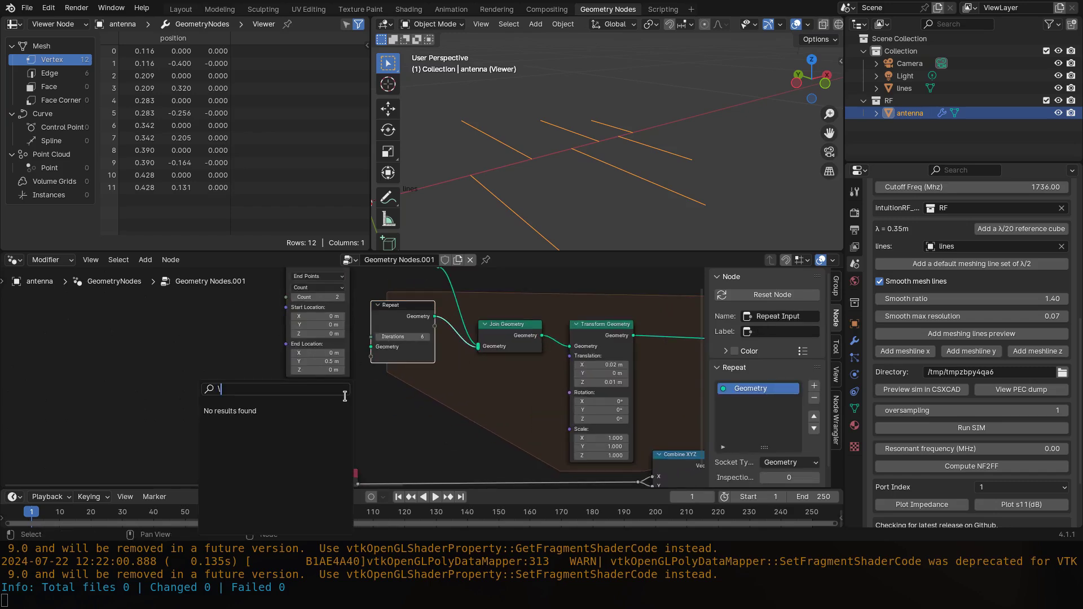
key(BackSpace)
text(integ)
key(Return)
click(345, 396)
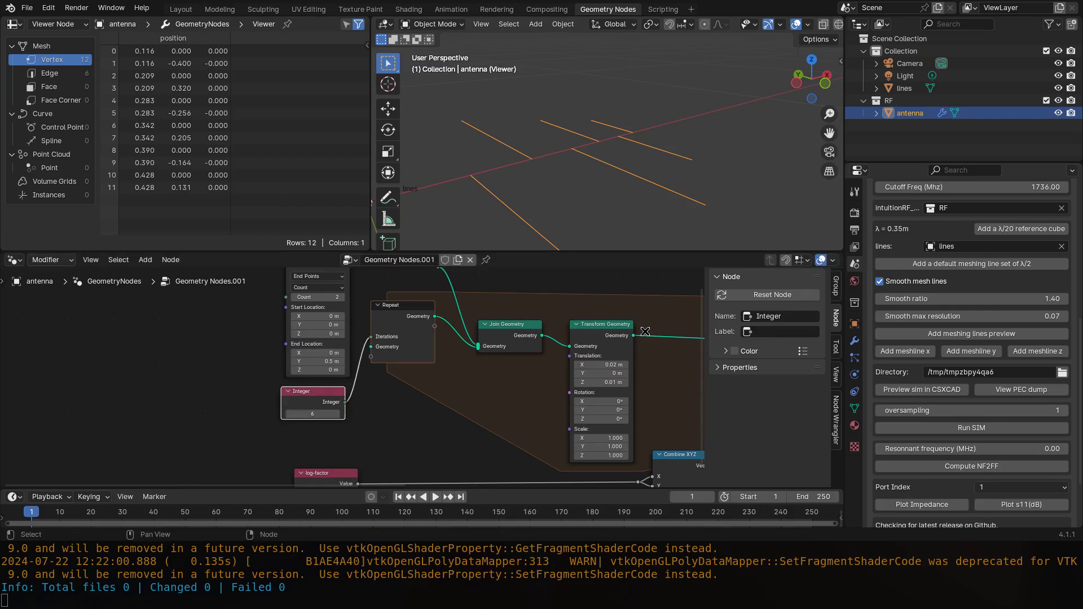
Set both the name and the label of the Integer node to element_count.
click(792, 316)
text(element_c)
key(BackSpace)
text(_cou)
key(ctrl+a)
key(ctrl+c)
key(Tab)
key(ctrl+v)
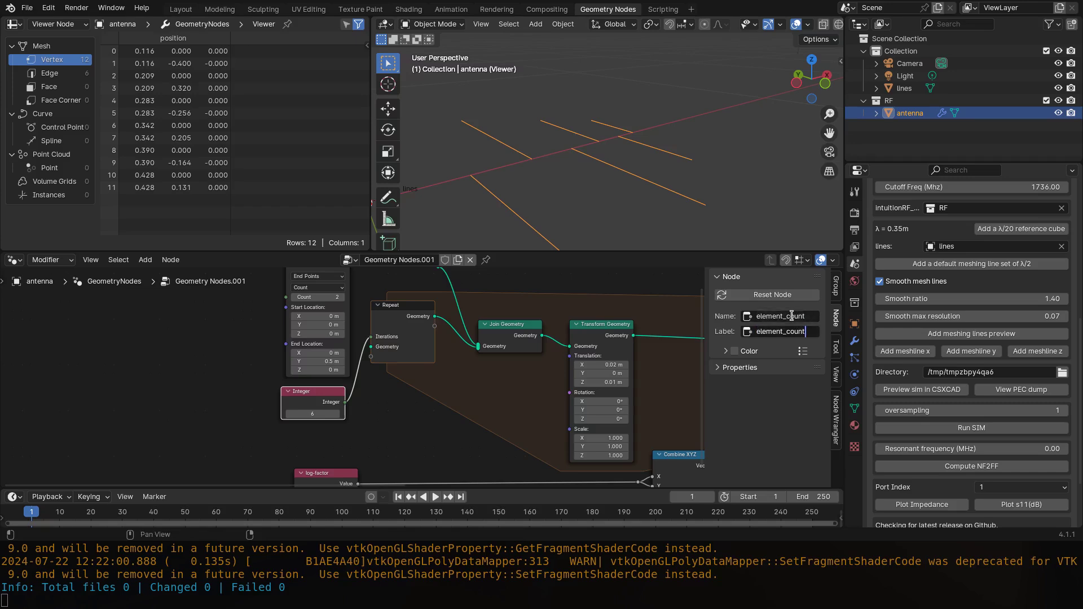
key(Return)
scroll(349, 418, down, 2)
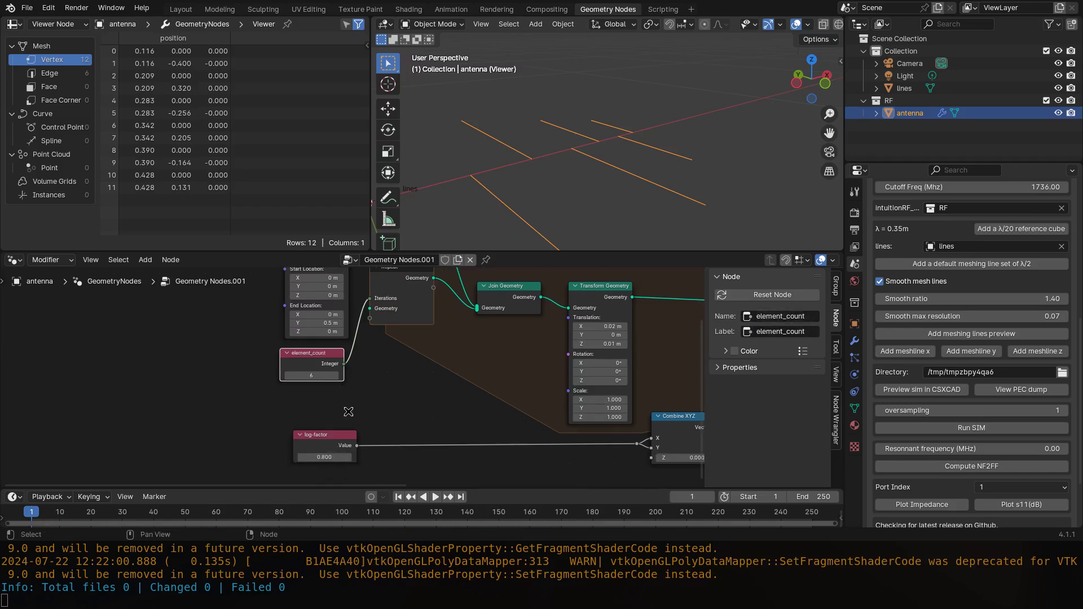
shift+middle_drag(396, 427, 303, 430)
scroll(469, 381, up, 3)
shift+middle_drag(515, 351, 484, 373)
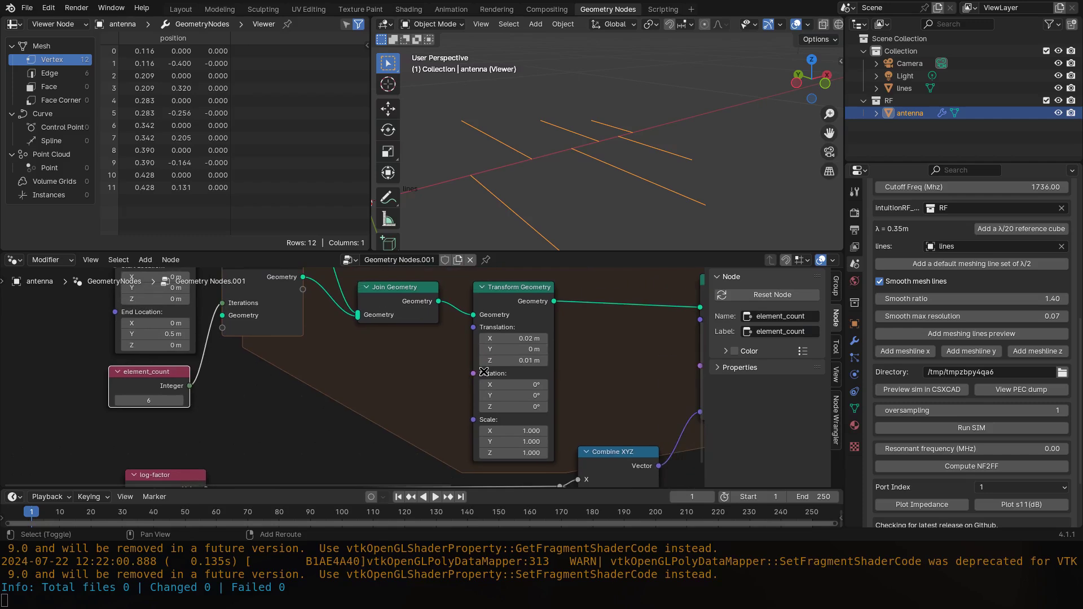
Duplicate the Combine XYZ node below Join Geometry, try linking it to the Transform Geometry node's Translation, and undo that link.
click(620, 452)
key(shift+d)
click(405, 352)
drag(444, 366, 473, 328)
middle_drag(364, 379, 387, 379)
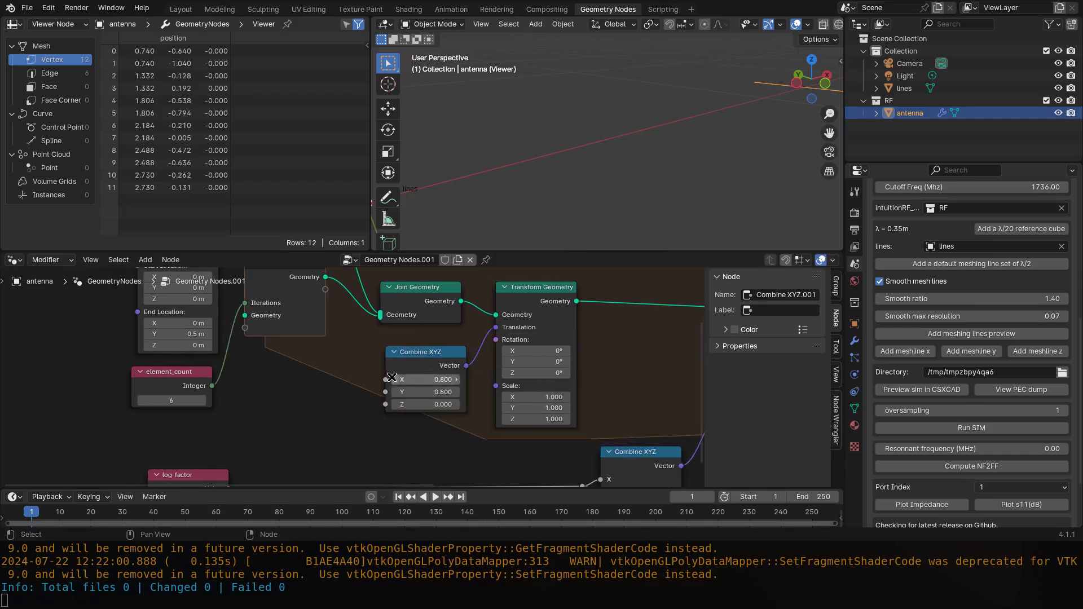
key(ctrl+z)
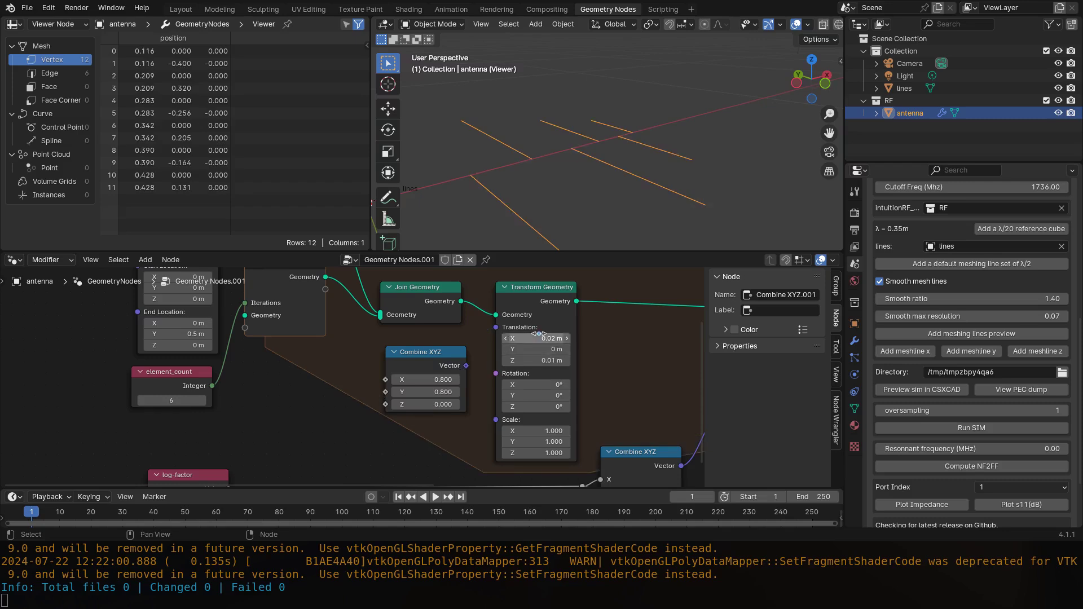
Set the duplicated Combine XYZ node's X value to 0.2.
key(ctrl+v)
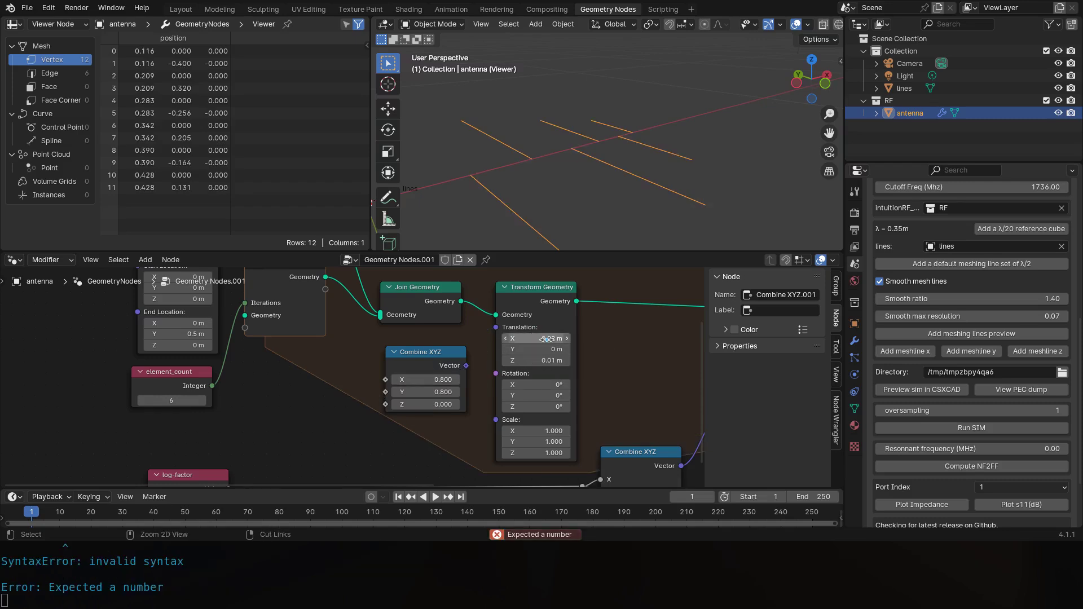
click(430, 379)
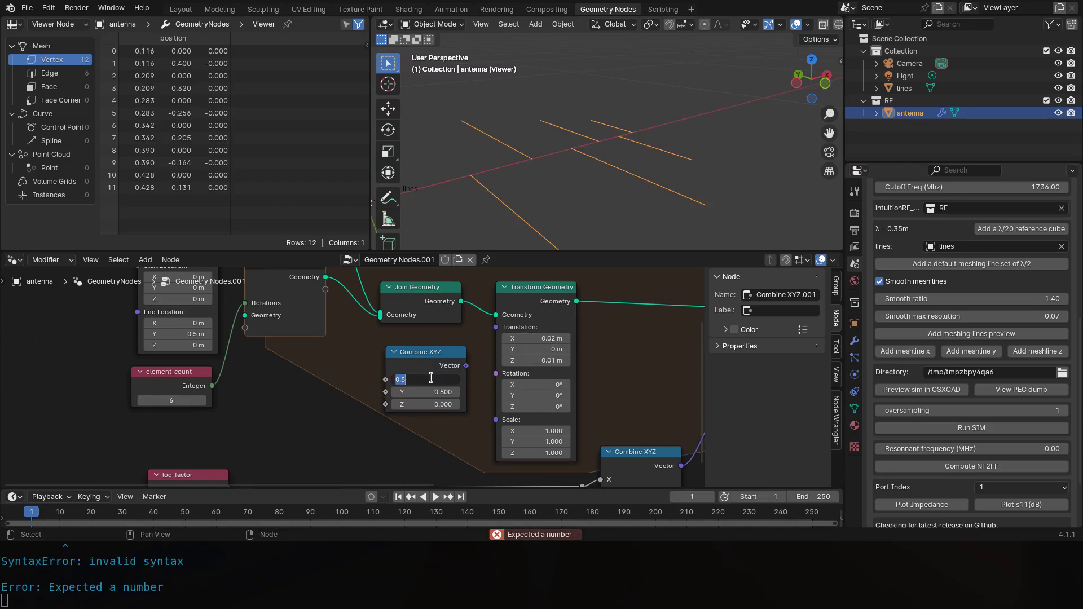
text(0.2)
key(Return)
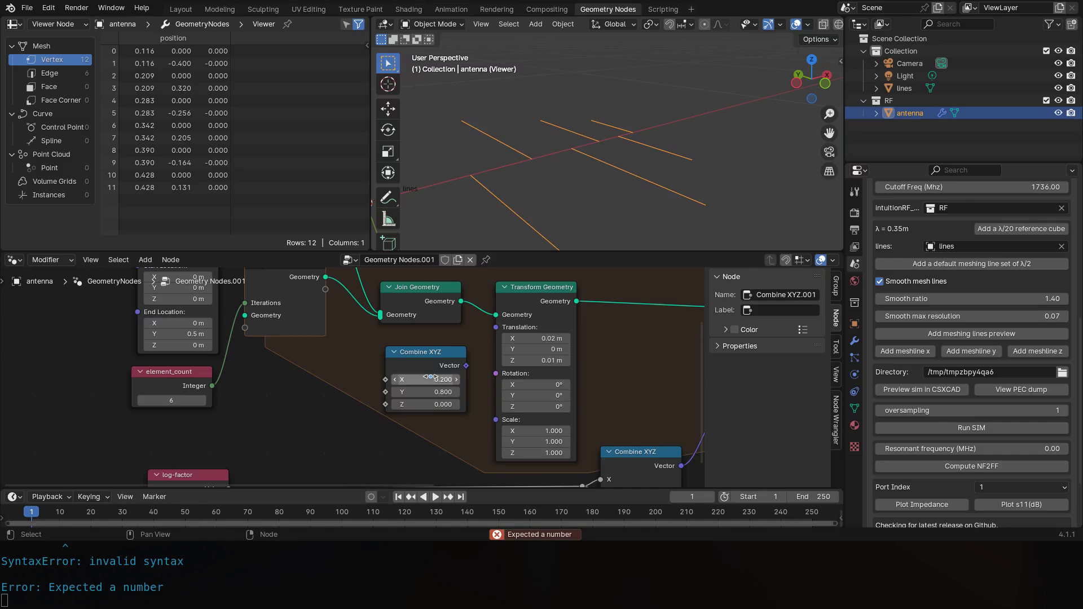
click(431, 378)
text(,02)
key(Return)
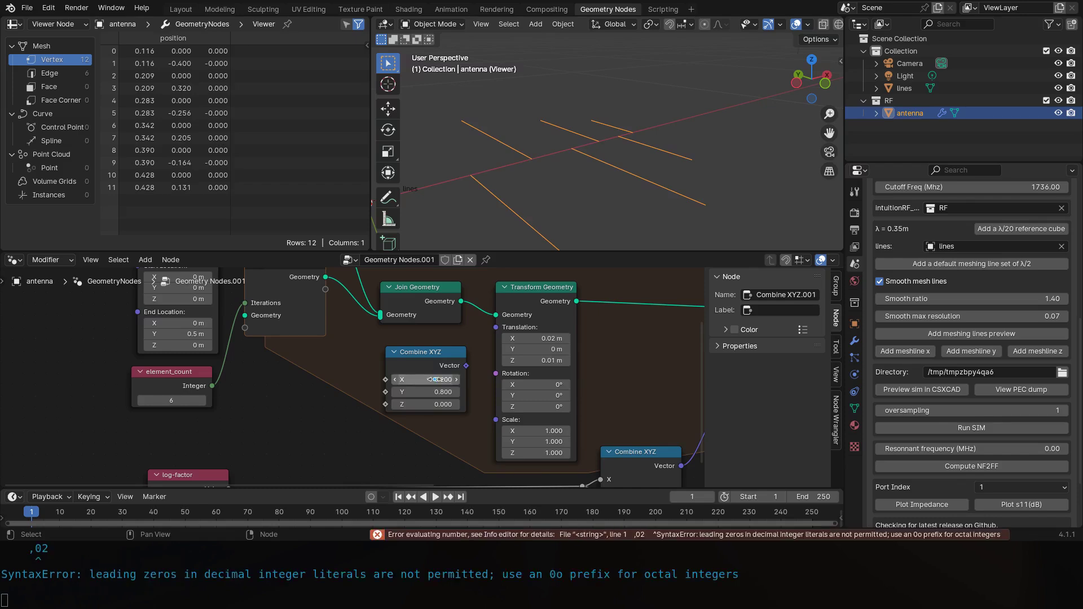
Add a Value node feeding the X input of the duplicated Combine XYZ node and place it below element_count.
drag(386, 379, 305, 415)
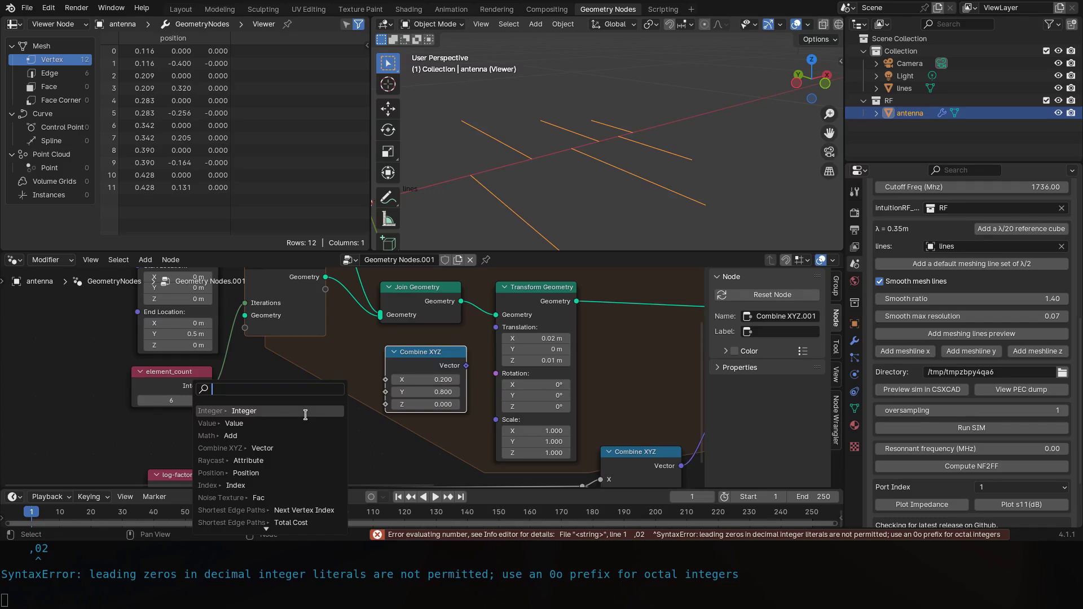
text(element)
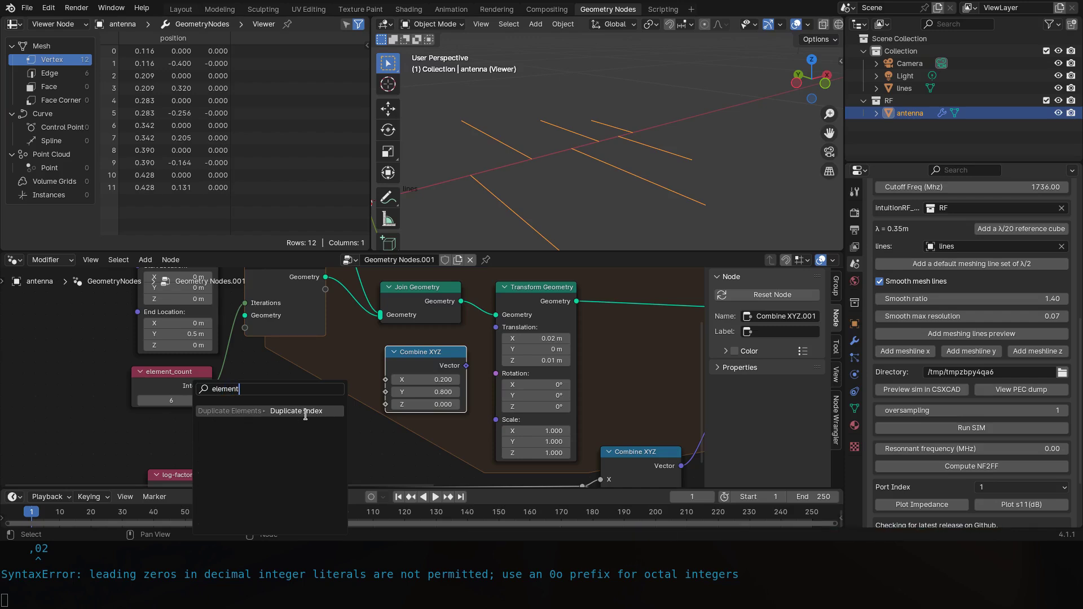
key(ctrl+BackSpace)
click(304, 424)
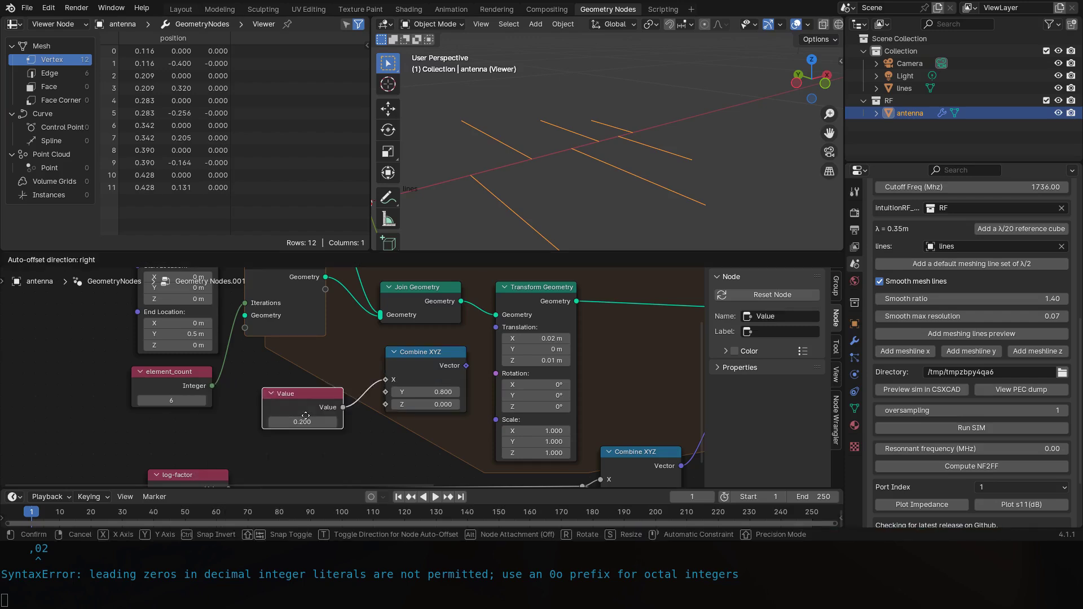
click(172, 445)
Name and label the new Value node "step".
click(777, 314)
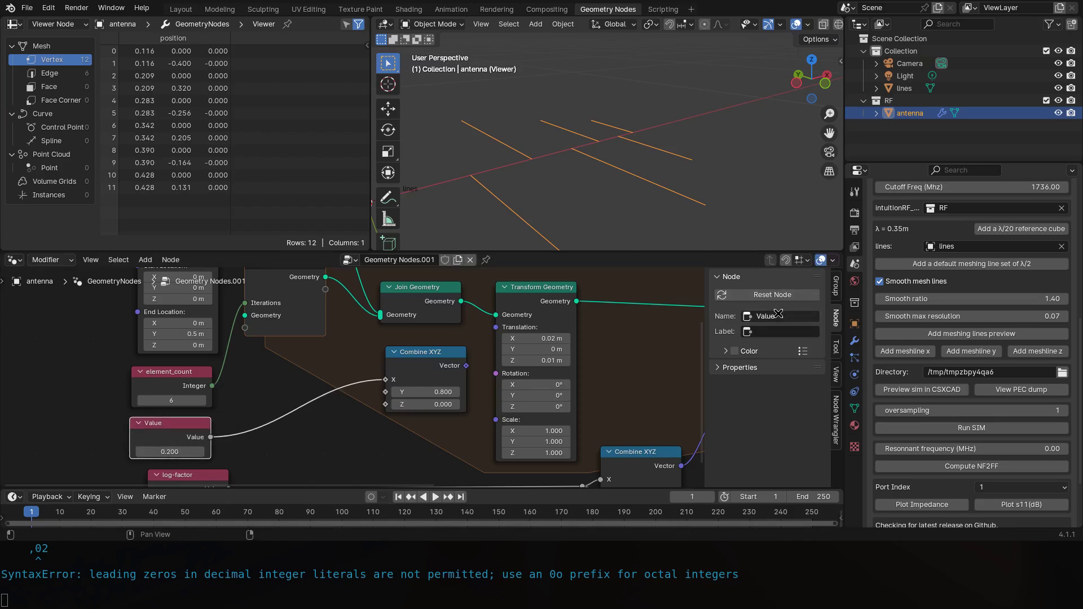
text(step)
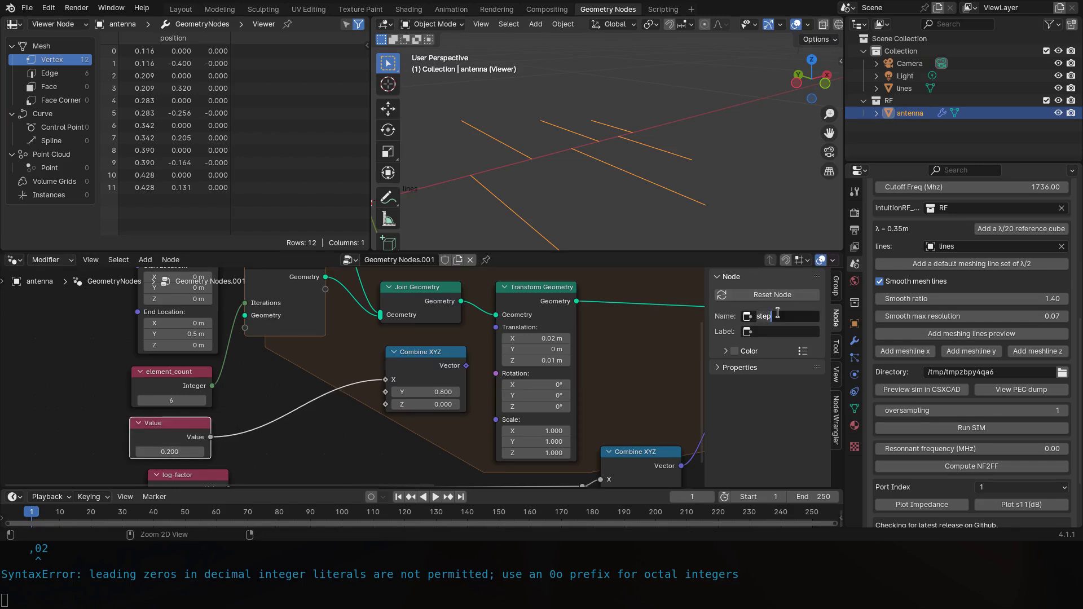
key(Return)
key(ctrl+v)
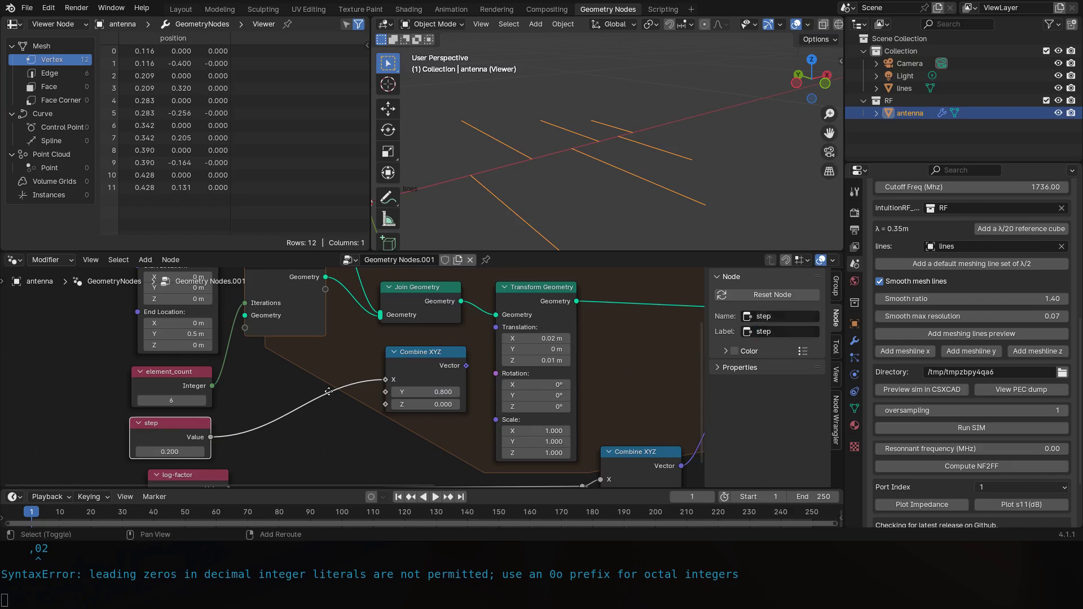
Move the log-factor node slightly down to make room below the step node.
middle_drag(258, 456, 299, 411)
scroll(299, 411, down, 1)
drag(262, 418, 252, 429)
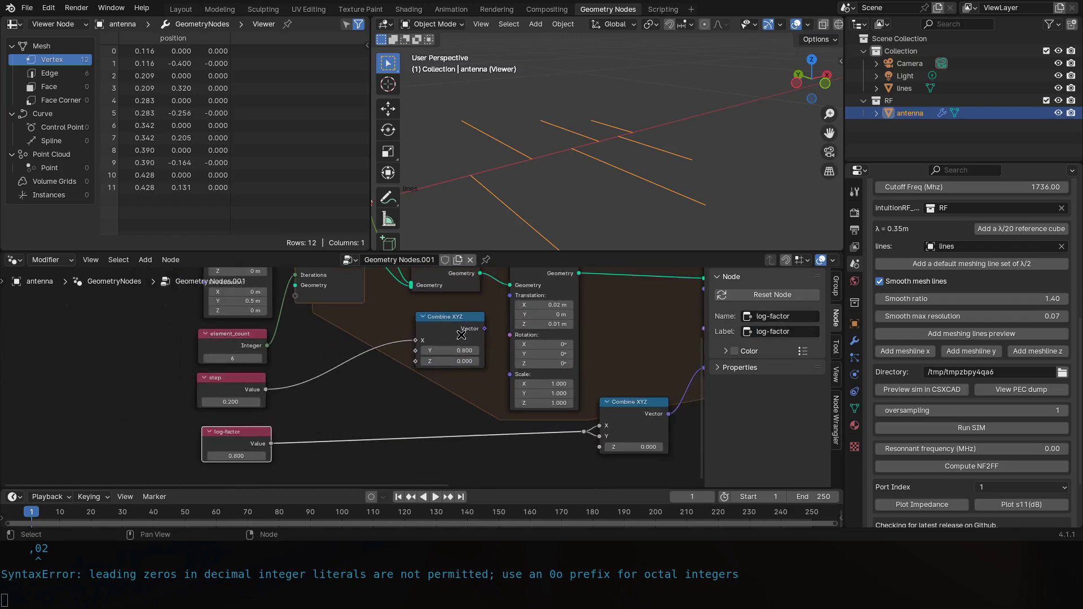
Set the duplicated Combine XYZ node's Z value to 0.1 and its Y value to 0.
scroll(462, 335, down, 1)
click(525, 331)
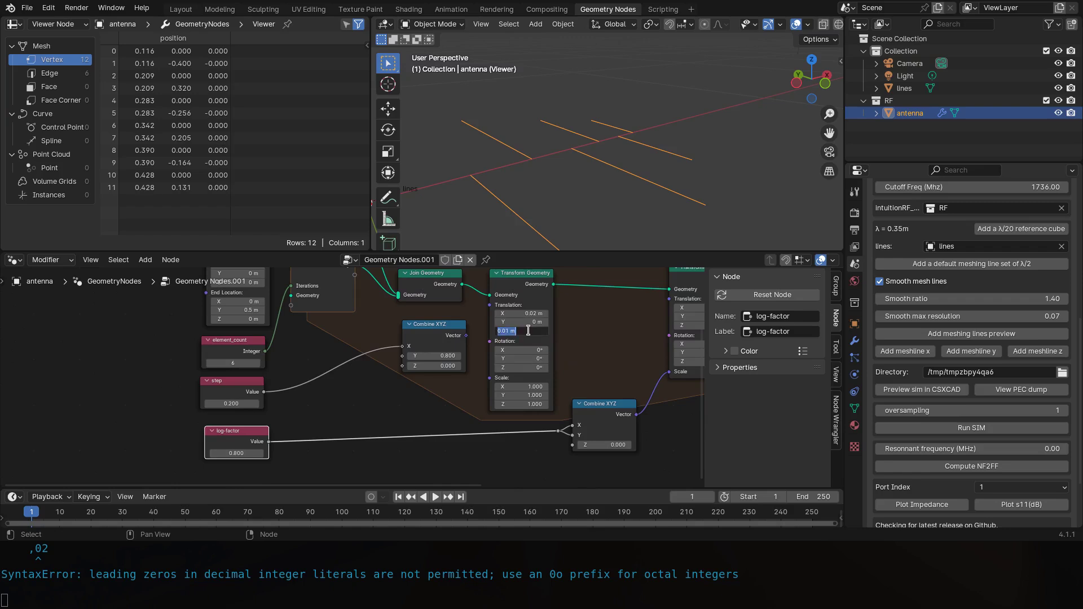
click(446, 365)
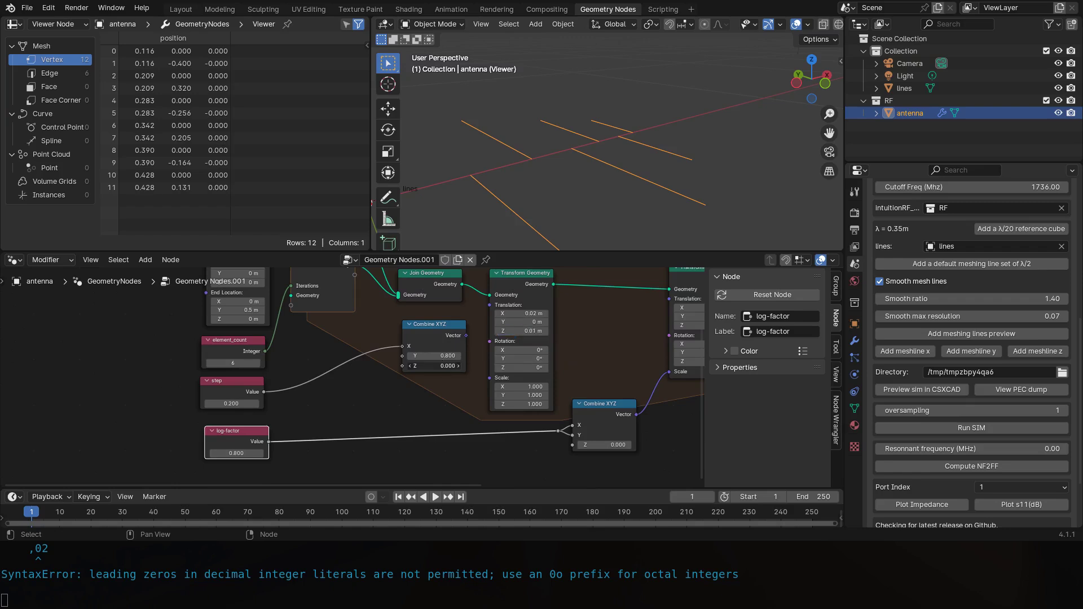
text(0.1)
key(Return)
click(446, 356)
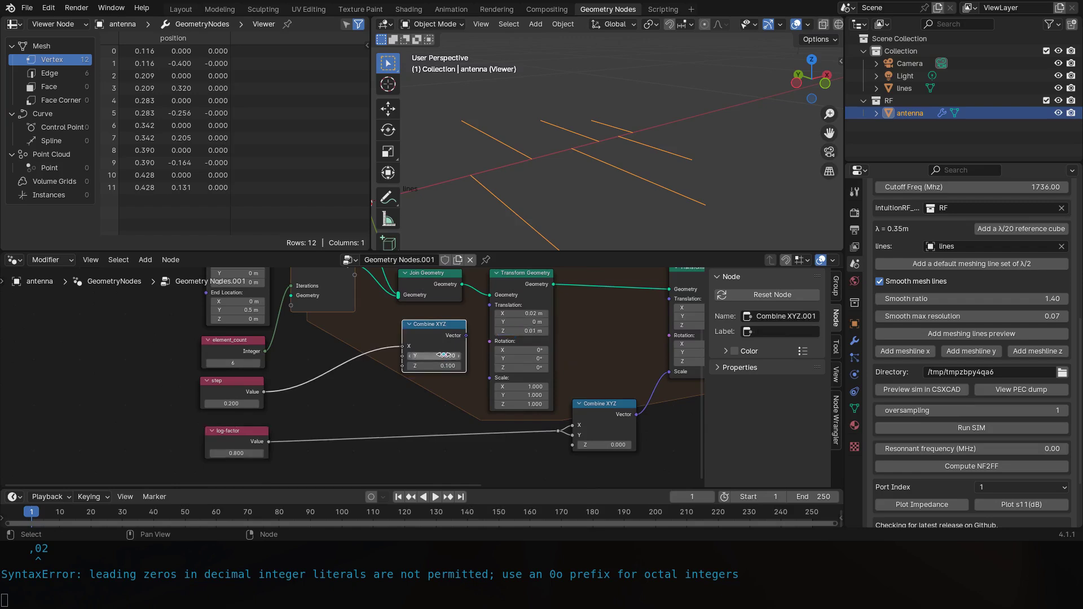
text(0)
key(Return)
Add a Value node feeding the Z input of the duplicated Combine XYZ node, and name and label it "height".
drag(403, 366, 342, 405)
text(value)
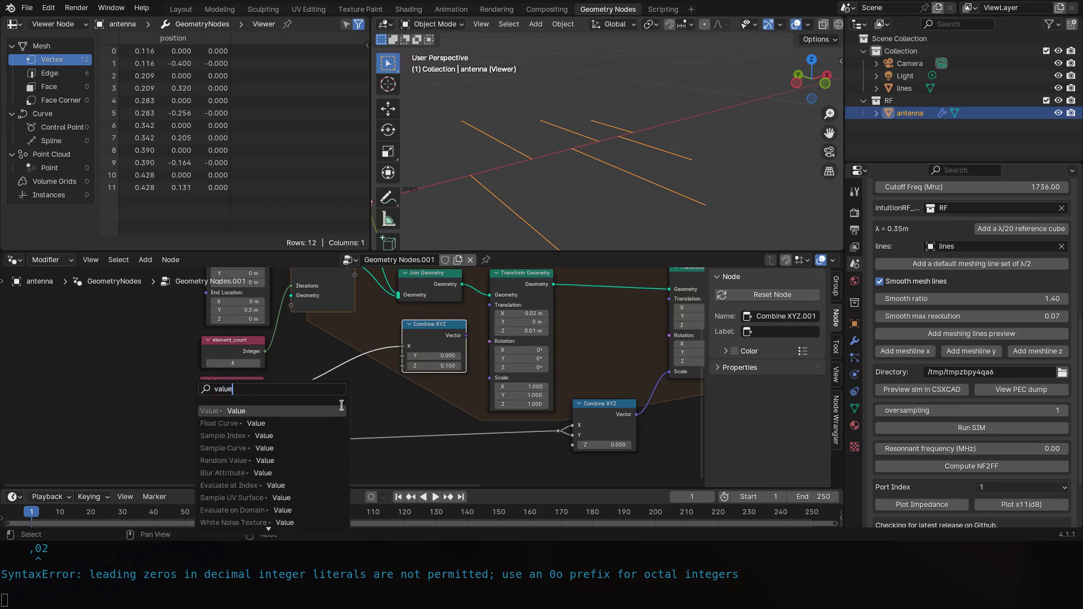
key(Return)
click(774, 316)
key(ctrl+BackSpace)
text(height)
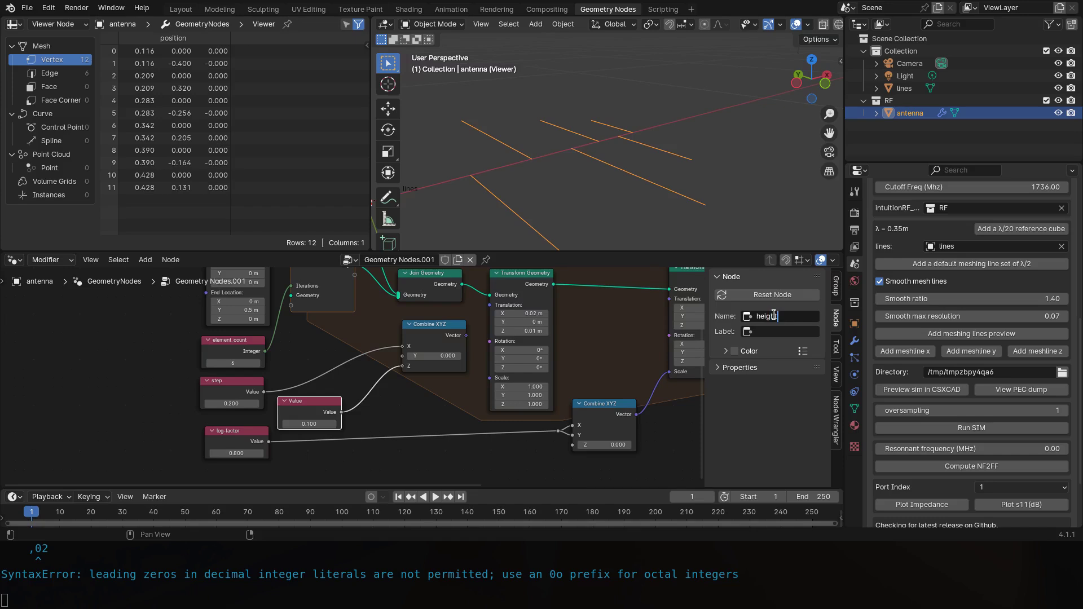
key(Tab)
text(height)
key(Return)
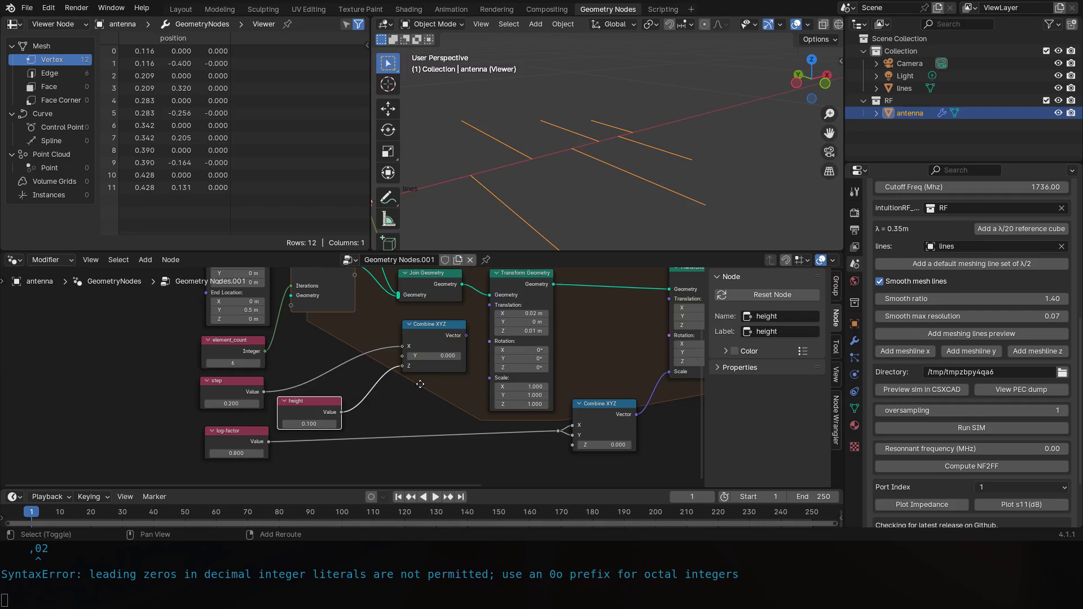
Stack the height and log-factor nodes directly below the step node.
middle_drag(292, 446, 333, 405)
drag(302, 402, 299, 422)
drag(339, 364, 264, 386)
Link the vector of the step and height Combine XYZ node to the Translation of the first Transform Geometry node.
middle_drag(542, 332, 408, 384)
scroll(408, 384, up, 2)
drag(363, 335, 395, 294)
Reset the X translation of the second Transform Geometry node, before the Repeat output, to its default of 0 m.
scroll(416, 364, down, 3)
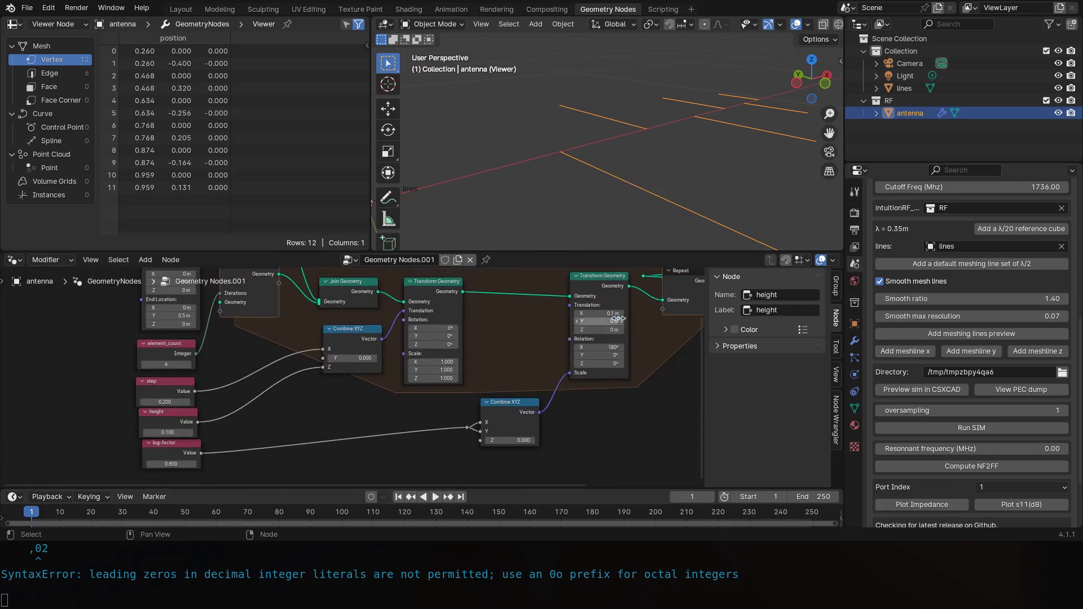
key(BackSpace)
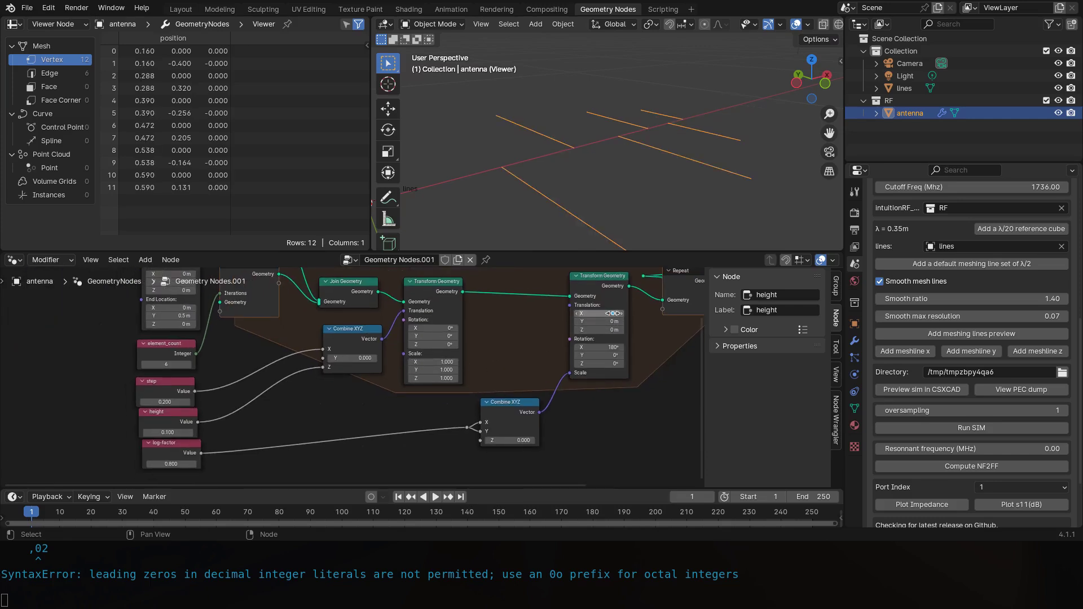
scroll(629, 182, down, 2)
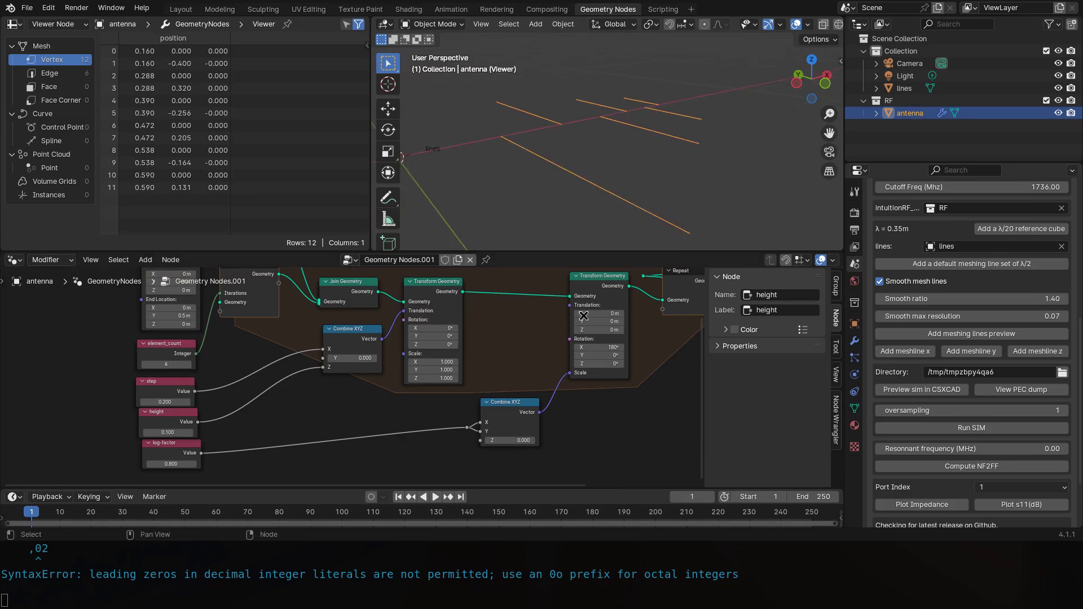
Examine the spacing of the antenna elements in the 3D view alongside the parameter nodes that drive them.
scroll(590, 329, down, 2)
middle_drag(626, 189, 660, 198)
scroll(655, 197, down, 3)
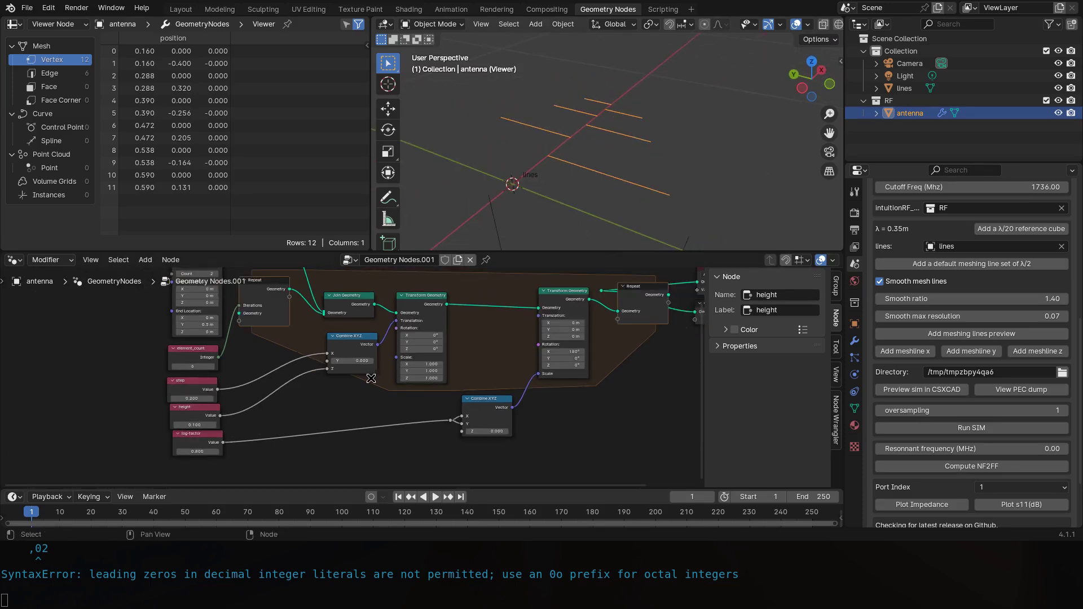
scroll(371, 379, up, 1)
scroll(388, 369, up, 1)
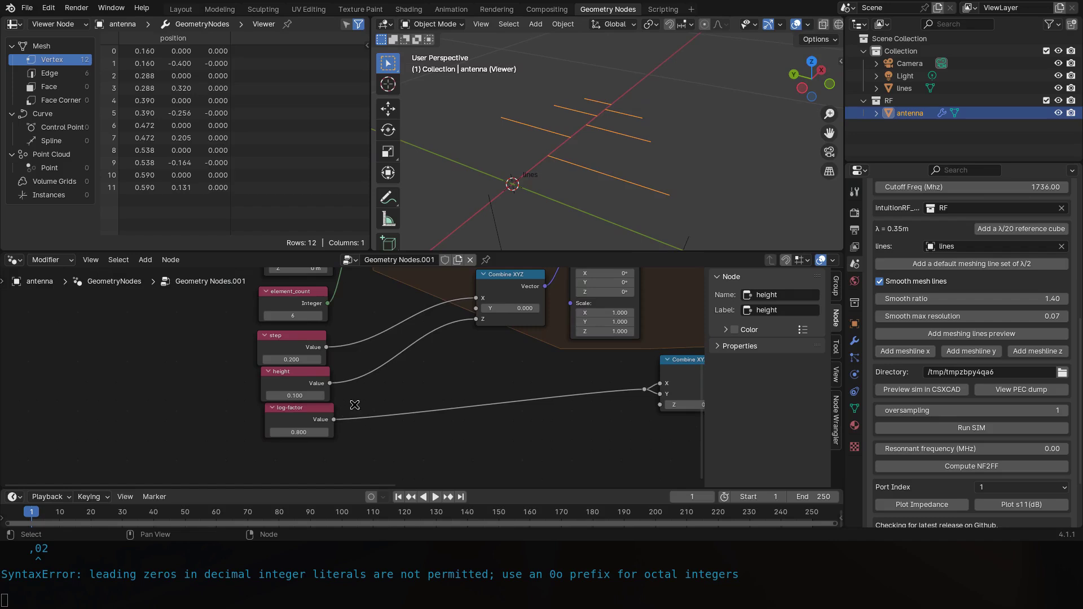
middle_drag(341, 372, 374, 407)
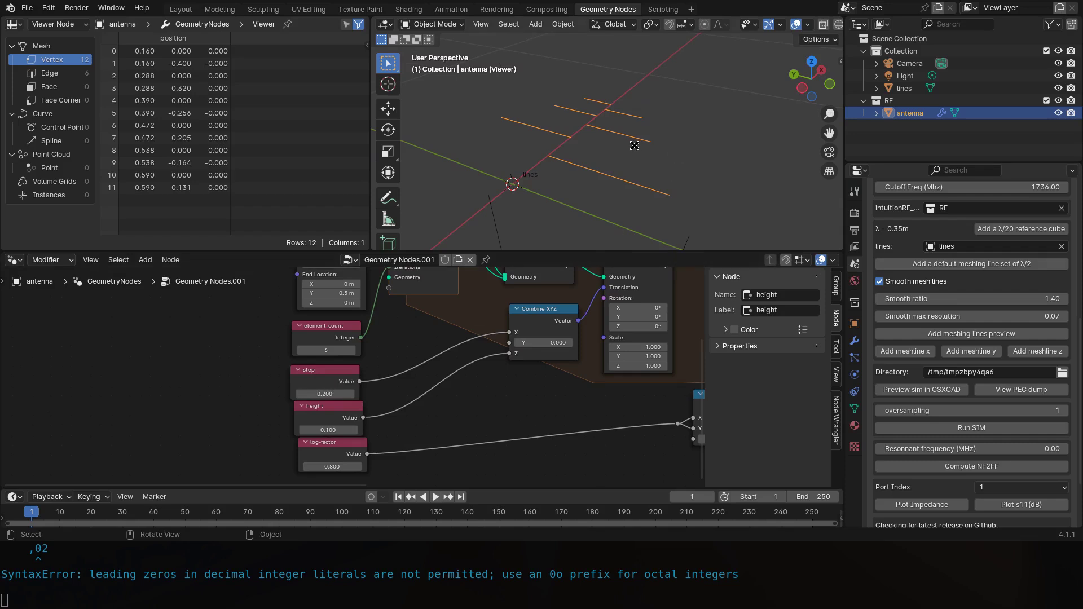
scroll(407, 357, down, 1)
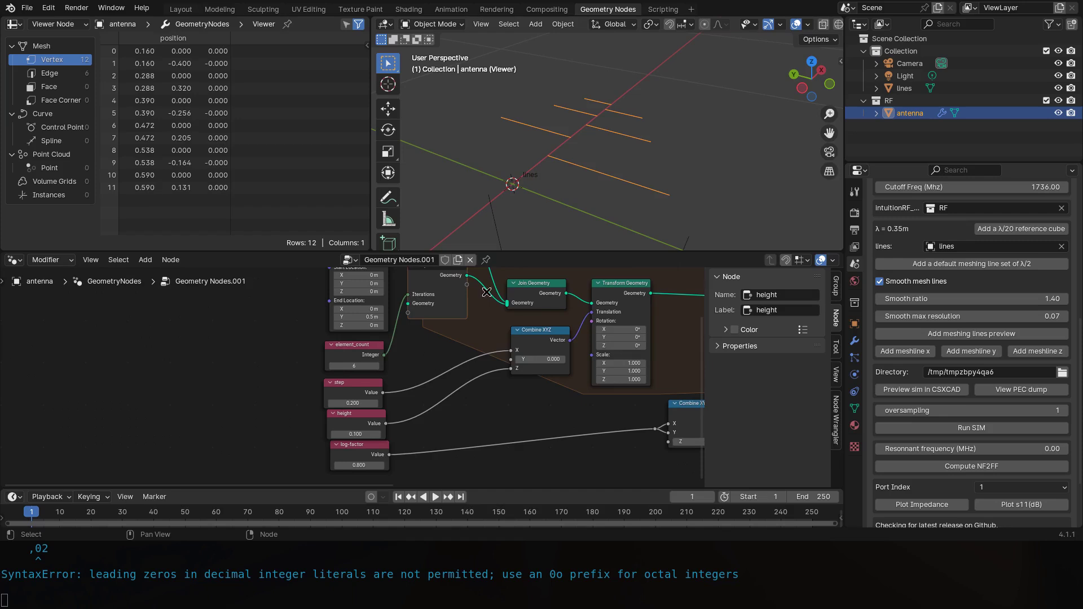
middle_drag(611, 162, 623, 125)
middle_drag(640, 329, 627, 335)
mouse_move(615, 160)
middle_down()
mouse_move(623, 156)
mouse_move(578, 126)
mouse_move(630, 175)
middle_up()
scroll(629, 175, up, 2)
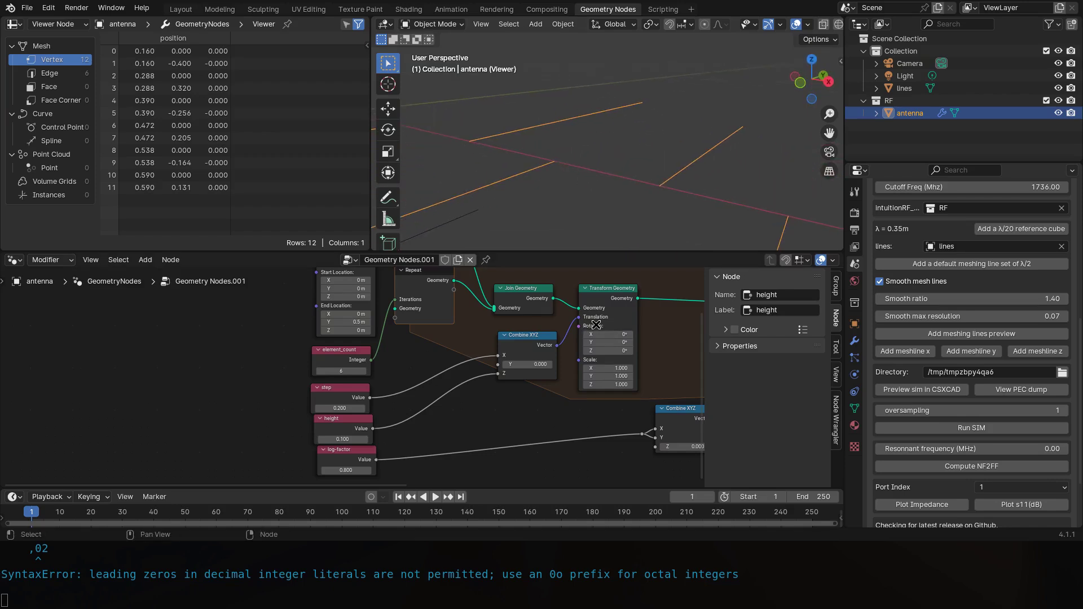
Try a small X translation on the second Transform Geometry node and undo it.
middle_drag(609, 350, 479, 385)
scroll(529, 367, down, 2)
scroll(515, 367, up, 2)
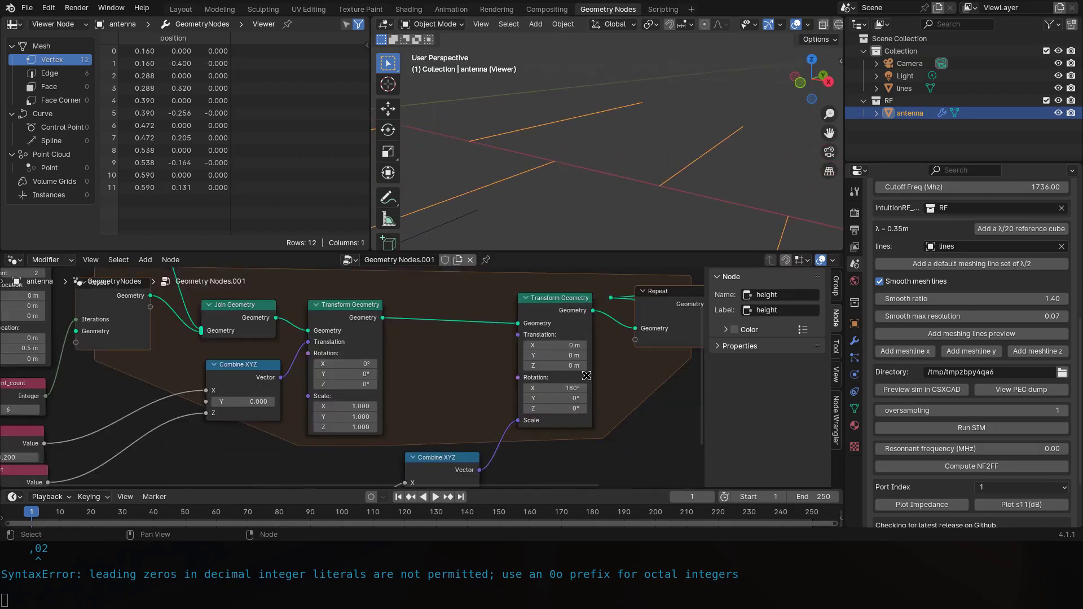
click(564, 345)
text(.02)
key(Return)
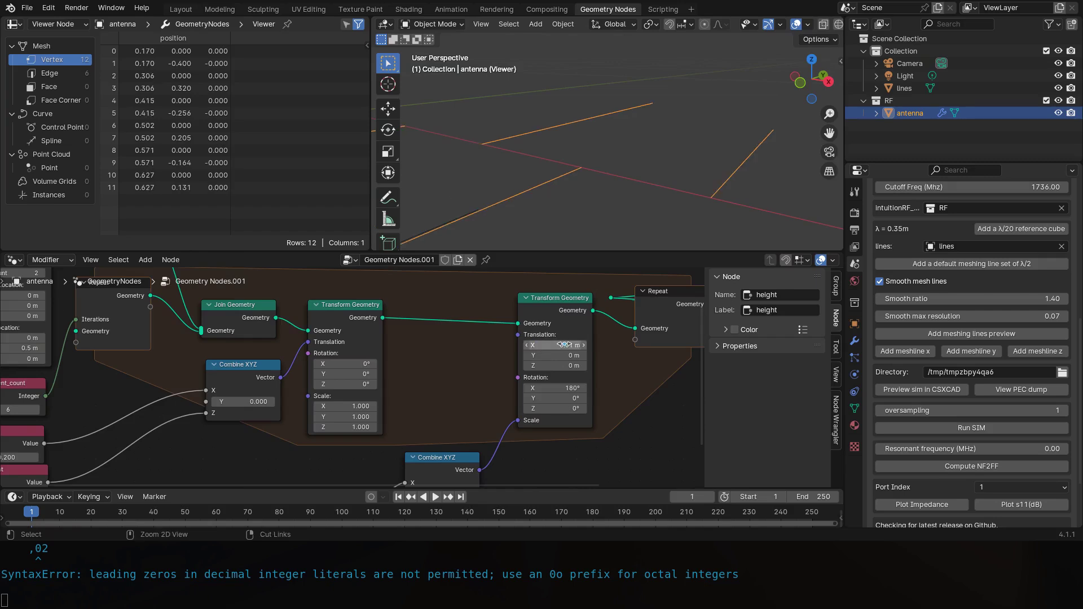
key(ctrl+z)
Set the Z value of the Combine XYZ node driving the second Transform Geometry node's scale to 1.
middle_drag(402, 390, 466, 351)
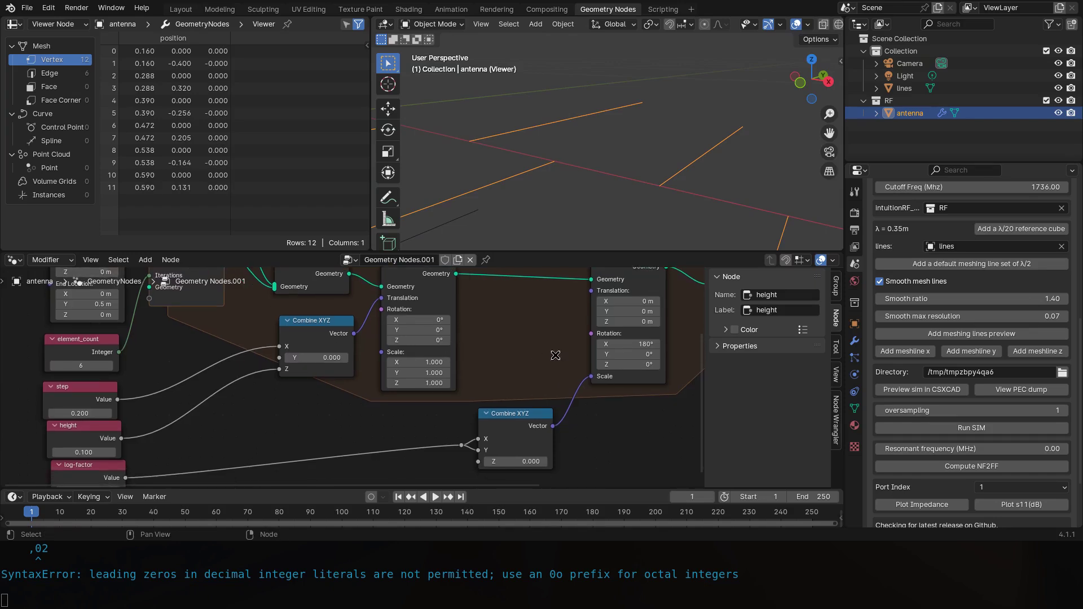
click(514, 463)
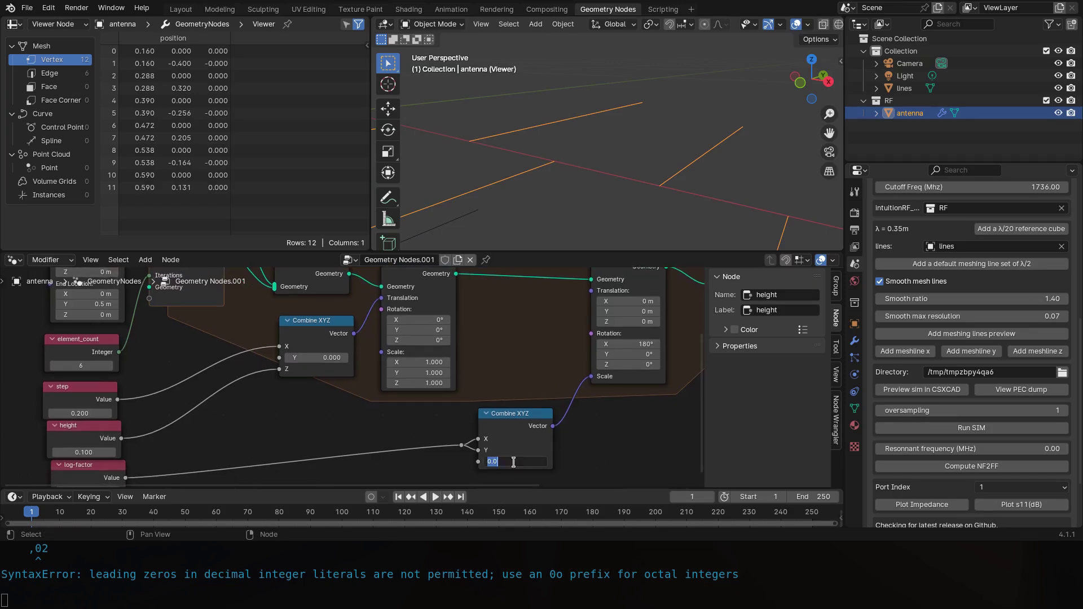
key(Return)
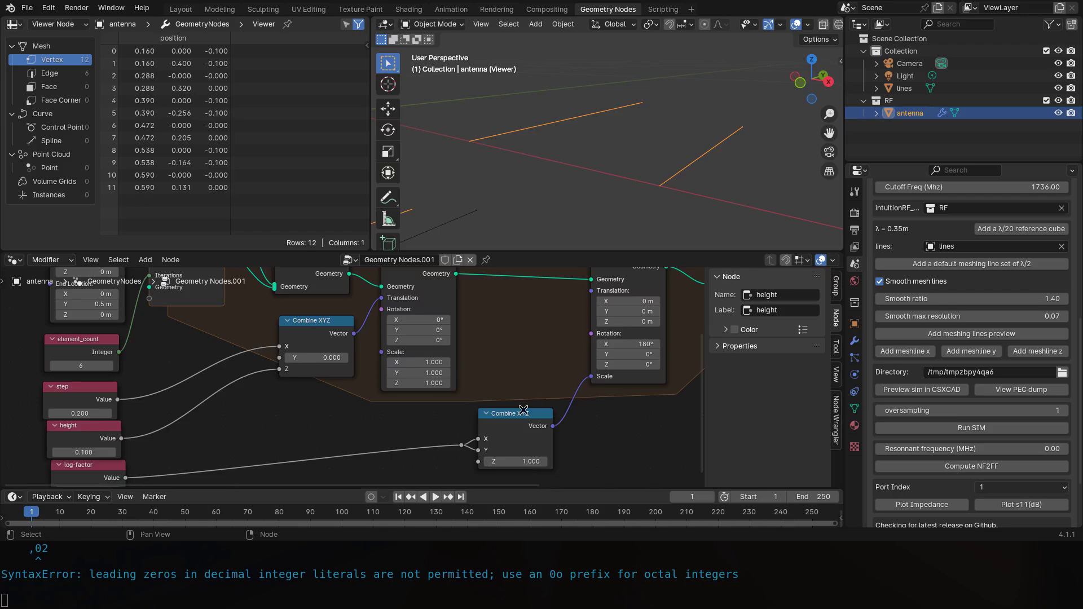
scroll(548, 395, down, 2)
scroll(569, 361, up, 3)
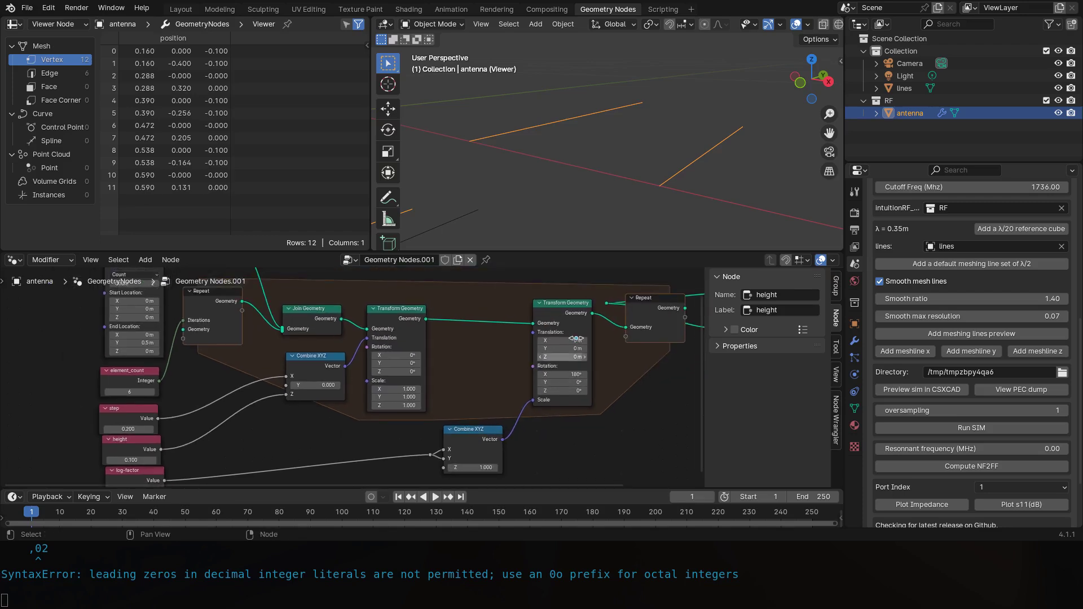
Link the Repeat output directly to the Viewer and remove the stray reroute beside the second Transform Geometry node.
scroll(620, 367, right, 3)
drag(646, 387, 646, 387)
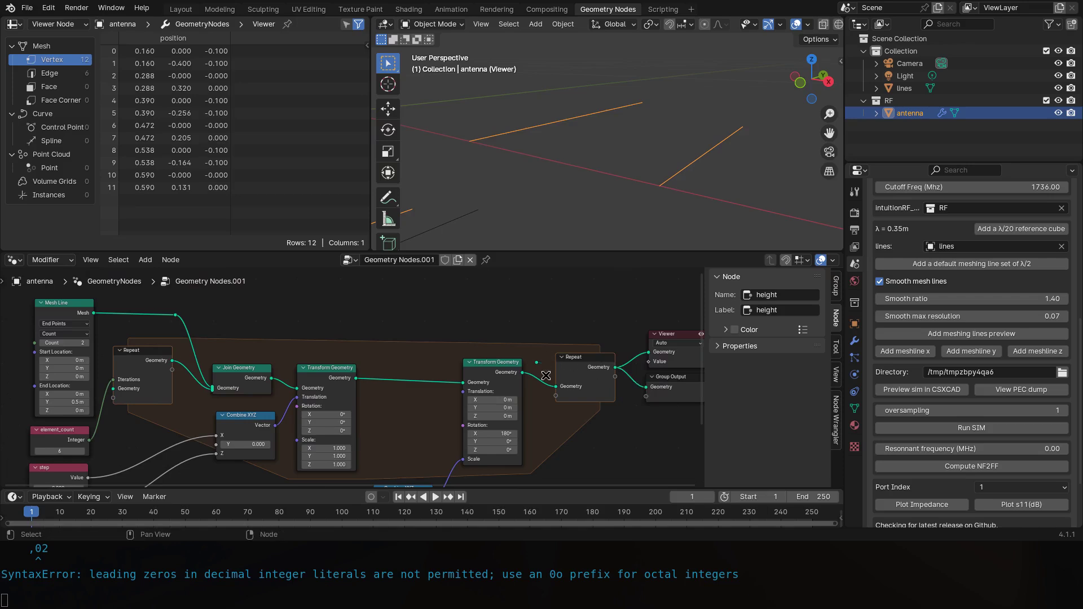
right_click(530, 354)
click(543, 369)
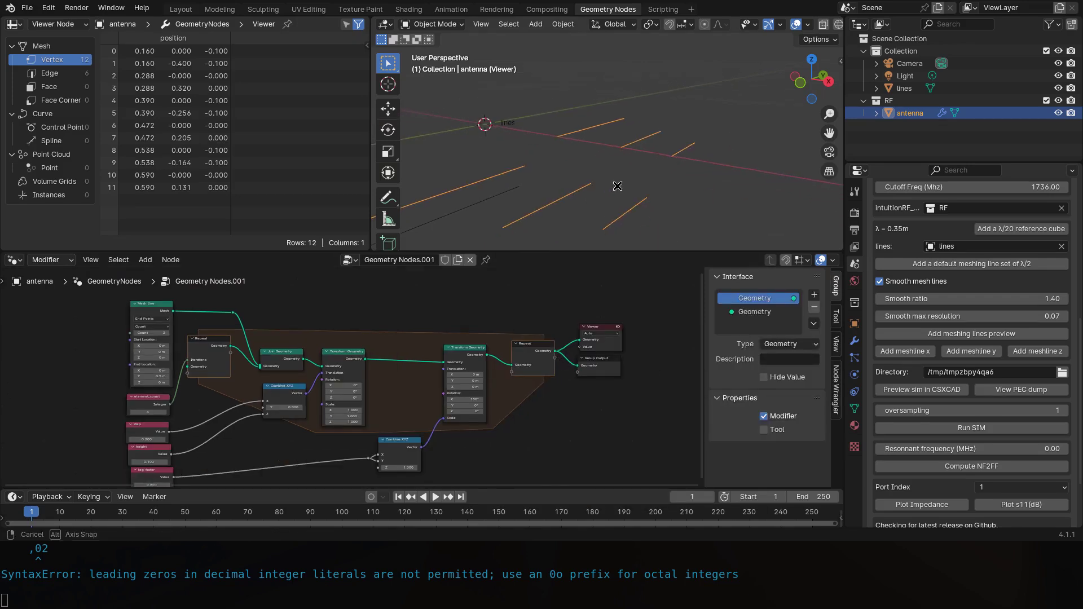
Set the height value node to 0.01.
middle_drag(571, 375, 425, 350)
scroll(424, 350, down, 2)
scroll(408, 358, up, 12)
scroll(329, 363, down, 5)
middle_drag(340, 360, 336, 403)
click(273, 386)
text(.)
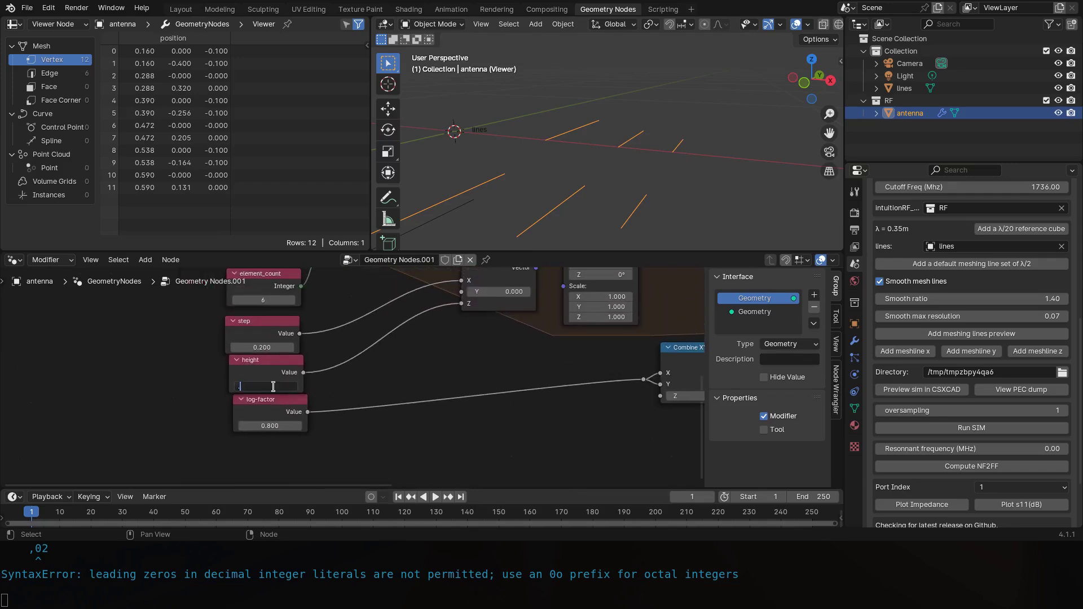
text(01)
key(Return)
middle_drag(588, 177, 709, 162)
Move the Viewer and Group Output nodes away from the repeat zone and route their shared geometry link through a new reroute.
scroll(641, 341, down, 4)
middle_drag(641, 341, 461, 347)
drag(425, 368, 402, 384)
scroll(401, 383, down, 3)
drag(548, 360, 489, 289)
key(g)
click(642, 302)
shift+right_drag(591, 310, 591, 344)
key(g)
click(625, 345)
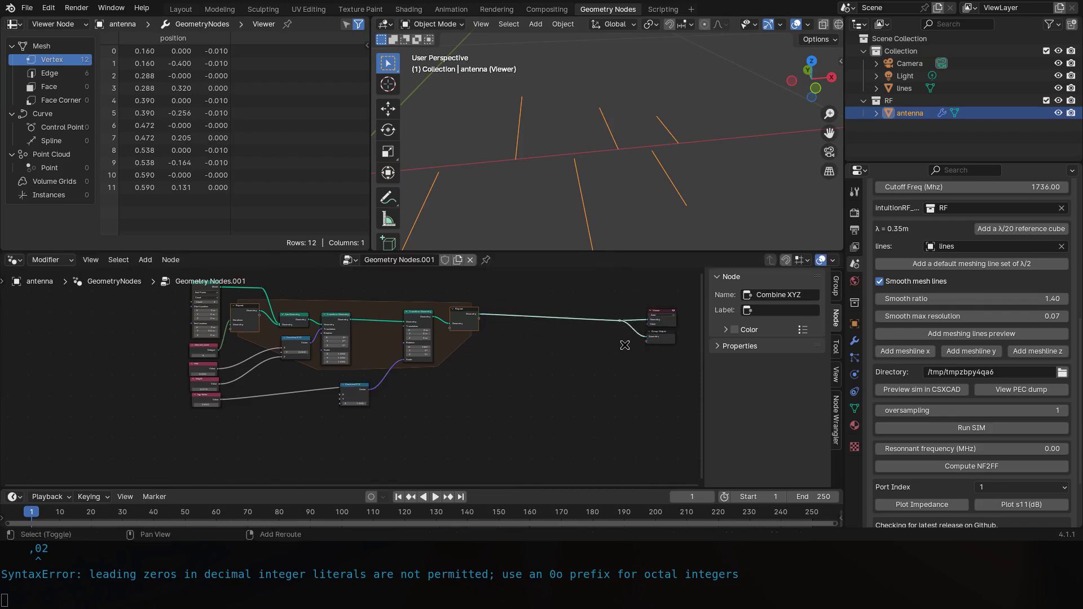
Shift the repeat zone nodes and the scale Combine XYZ node away from the value nodes, then reposition the Mesh Line link's reroute.
drag(572, 473, 223, 267)
key(g)
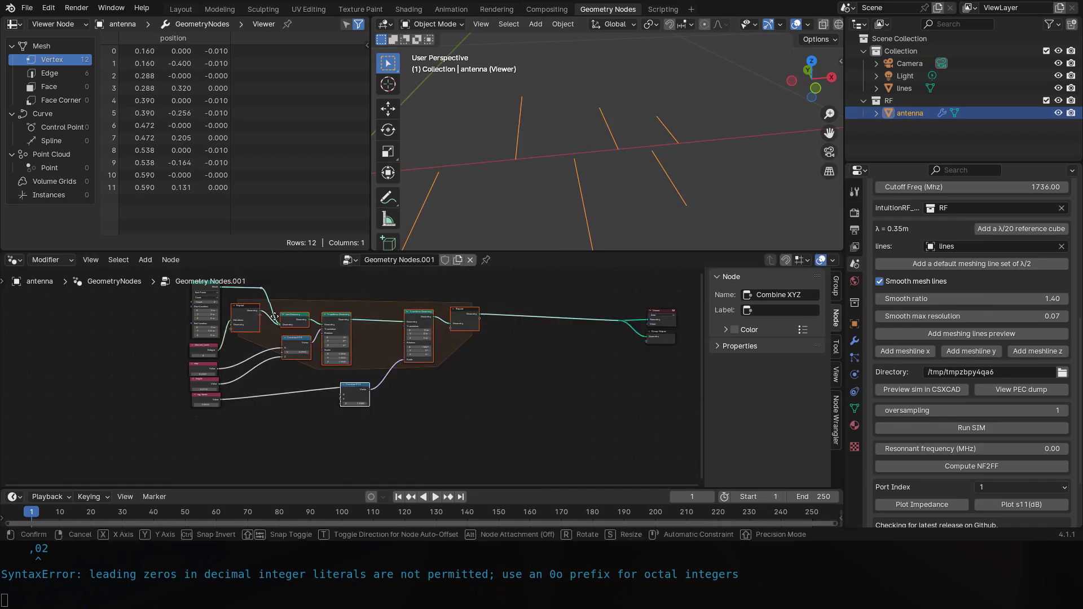
click(303, 319)
drag(291, 290, 292, 285)
Enclose the repeat zone nodes in a frame labelled "base geometry".
key(ctrl+j)
key(ctrl+z)
drag(566, 449, 257, 276)
key(ctrl+j)
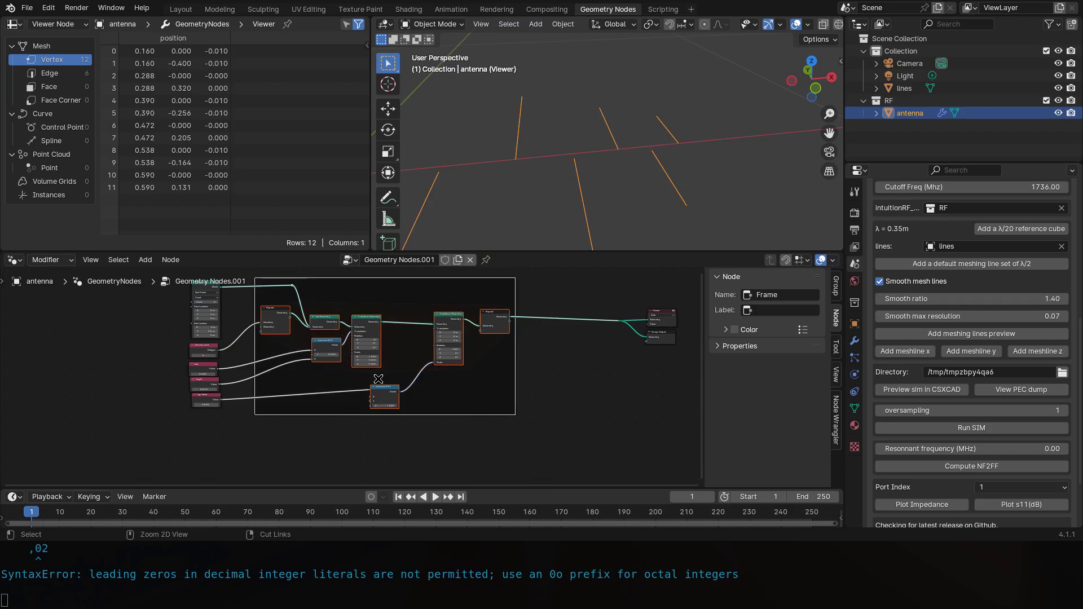
click(801, 312)
text(base geometry)
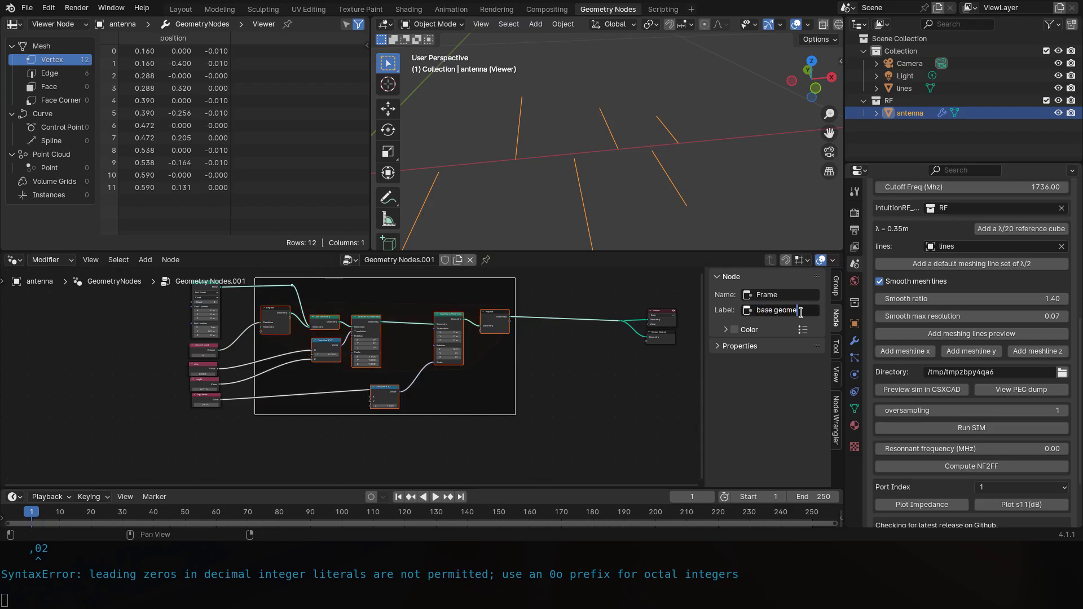
key(Return)
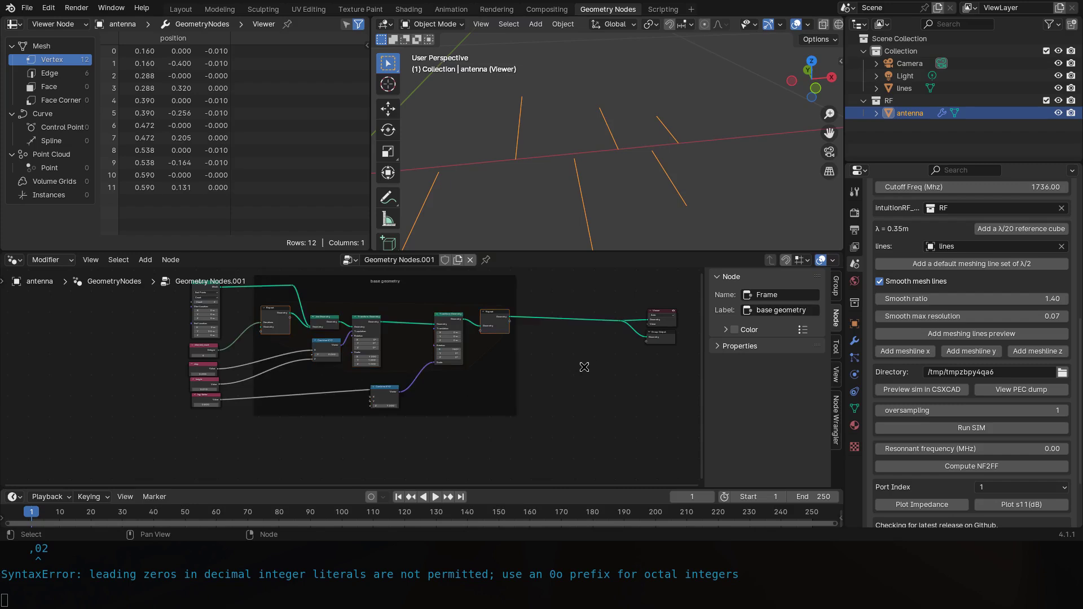
Line up the element_count, step, height and log-factor nodes in an evenly spaced column.
scroll(259, 420, up, 2)
click(192, 367)
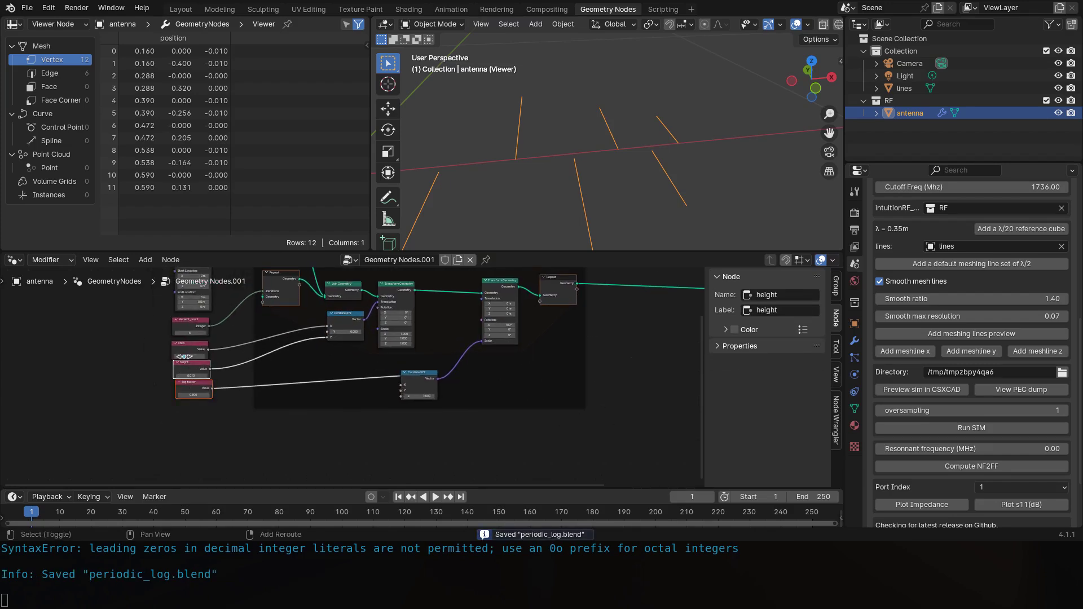
click(192, 332)
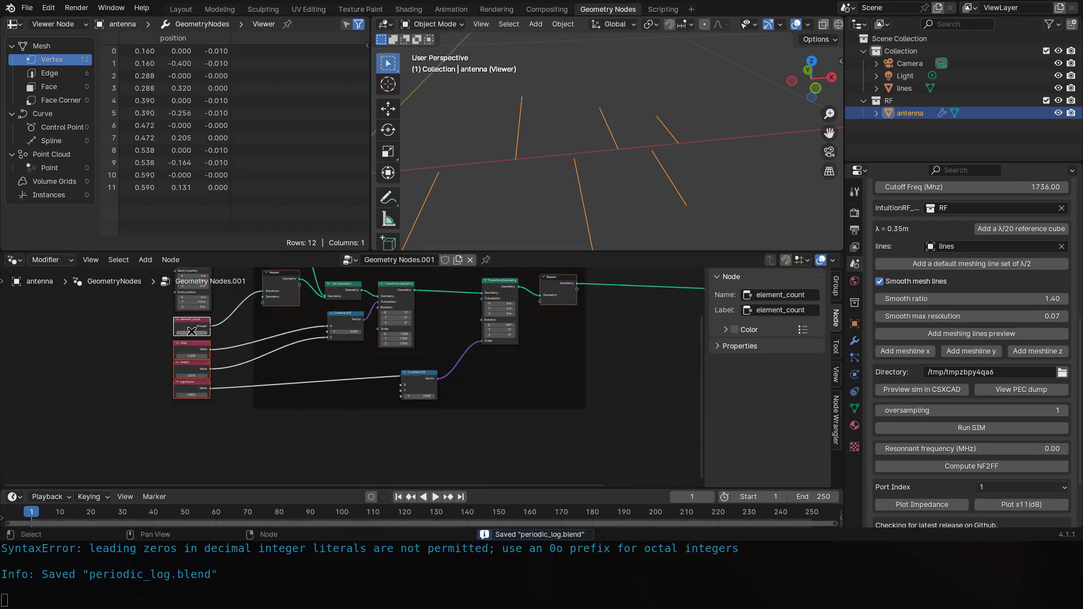
scroll(192, 332, up, 2)
drag(143, 333, 141, 334)
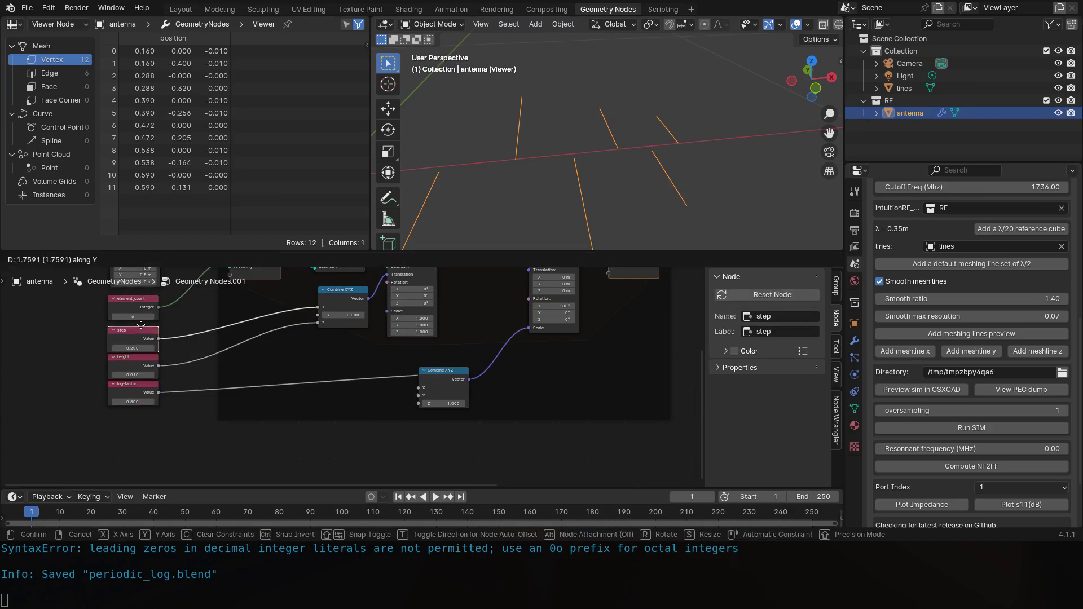
click(141, 333)
middle_drag(231, 364, 279, 367)
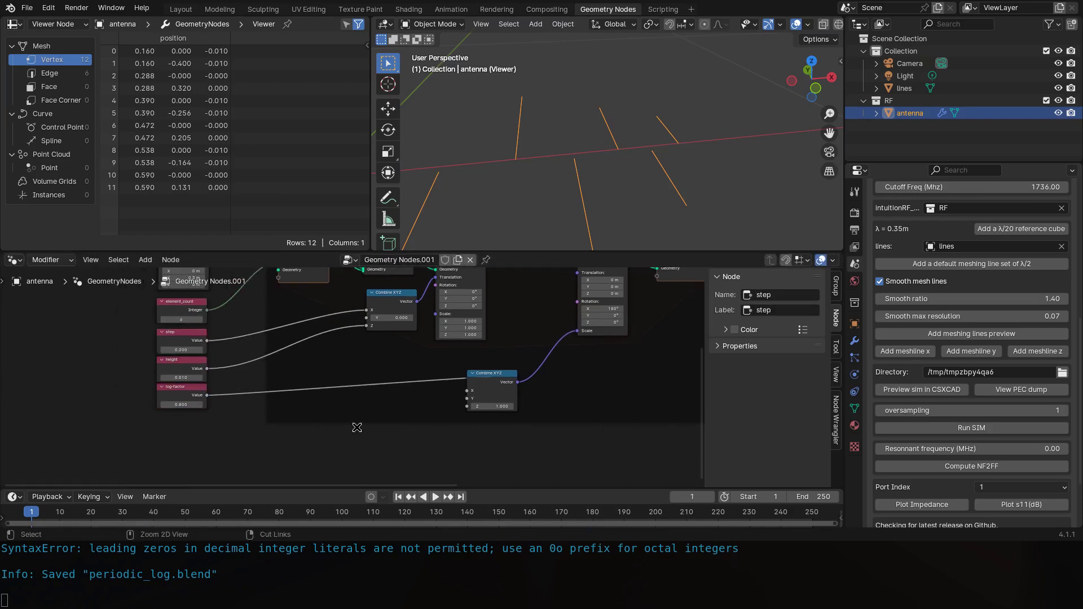
Adjust the reroute on the first Mesh Line's link and move the Viewer and Group Output nodes farther from the base geometry frame.
scroll(400, 389, down, 4)
scroll(510, 361, up, 2)
drag(376, 293, 370, 296)
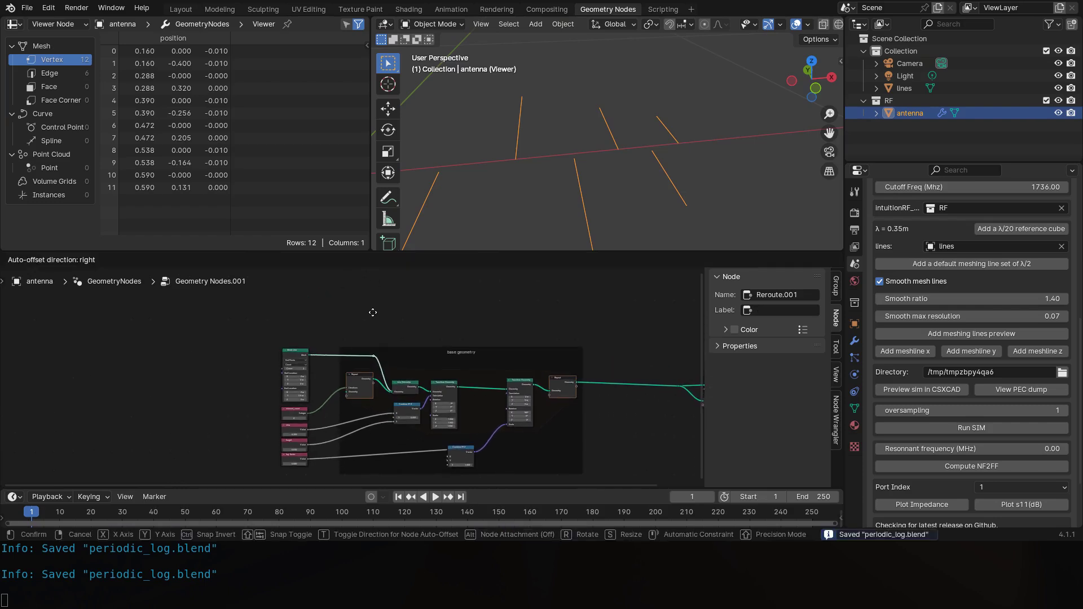
click(370, 297)
middle_drag(612, 169, 474, 162)
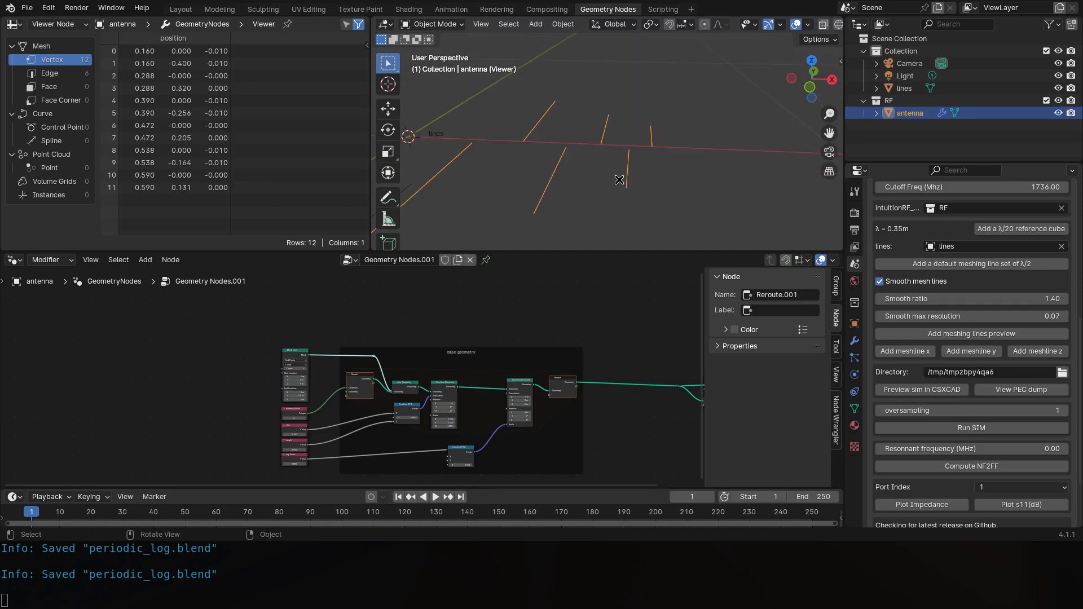
drag(618, 428, 515, 341)
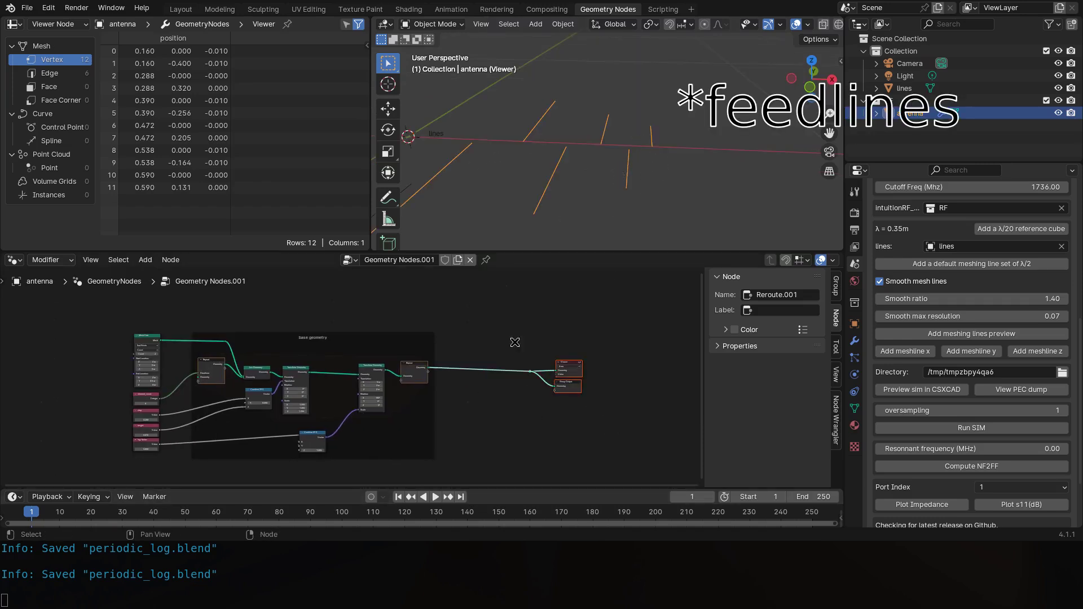
key(g)
click(586, 353)
Add a Bounding Box node outside the frame, fed by the Repeat output geometry.
scroll(460, 415, up, 8)
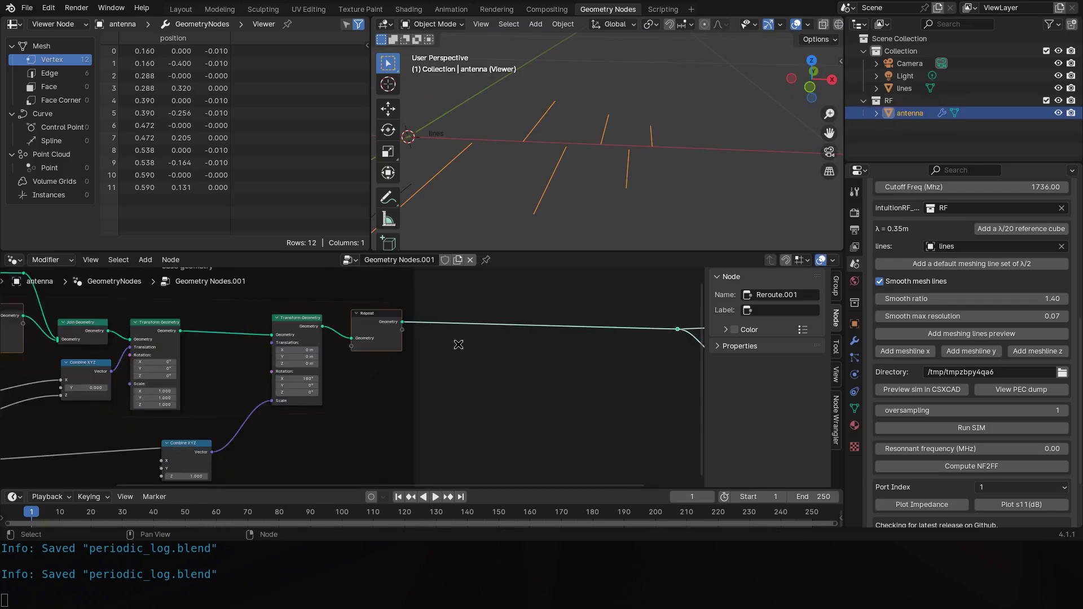
middle_drag(458, 344, 420, 340)
drag(364, 318, 418, 367)
text(boun)
key(Return)
click(419, 370)
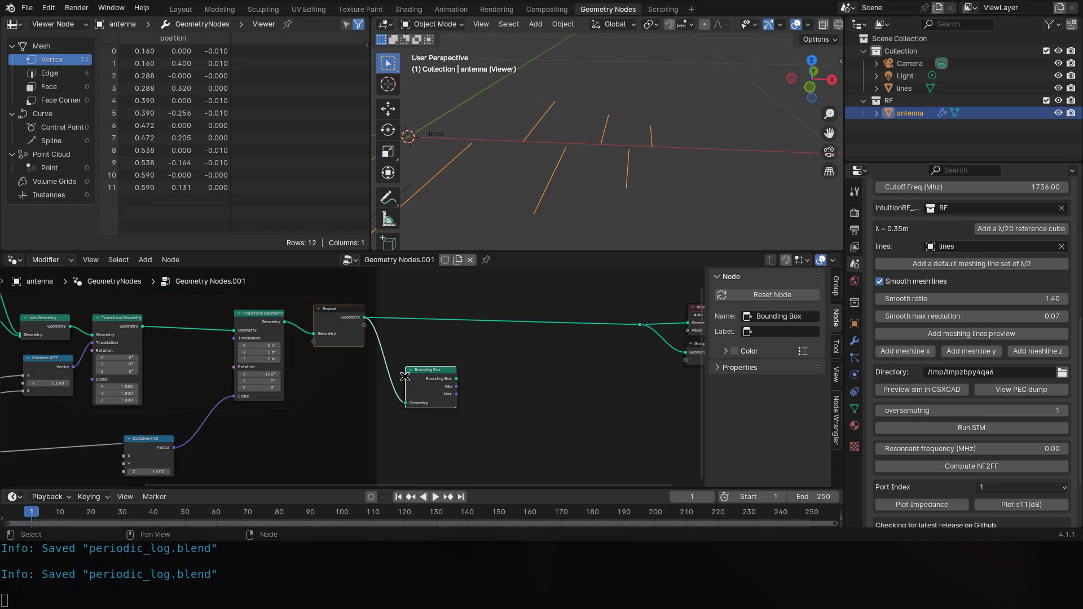
Add two Separate XYZ nodes and feed them from the Bounding Box's Min and Max outputs.
scroll(393, 349, up, 3)
key(shift+a)
text(sepca)
key(Return)
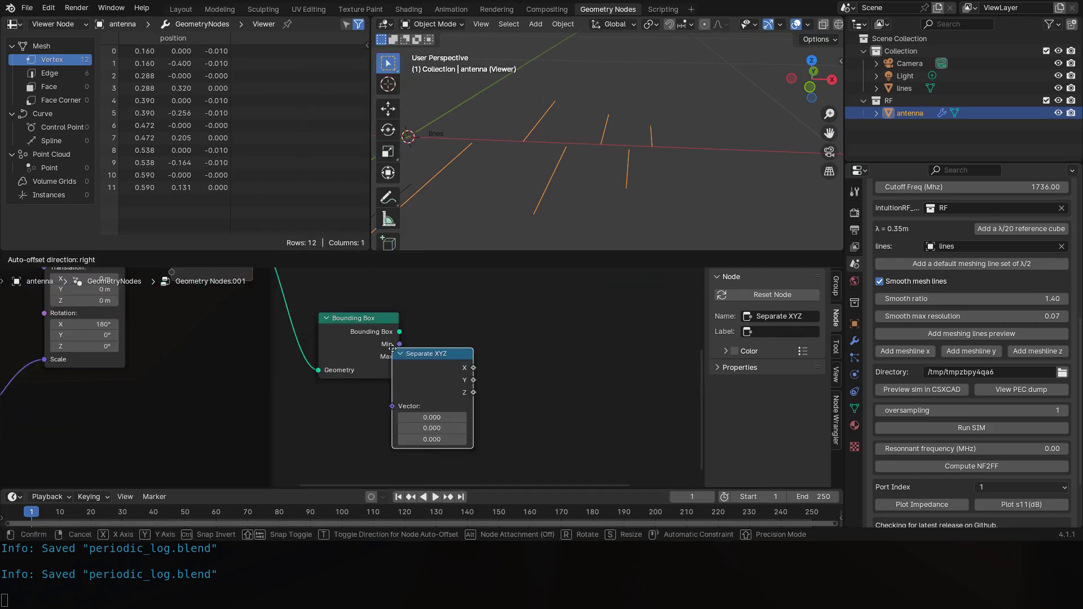
click(448, 295)
drag(399, 345, 454, 433)
click(482, 316)
key(shift+d)
click(474, 394)
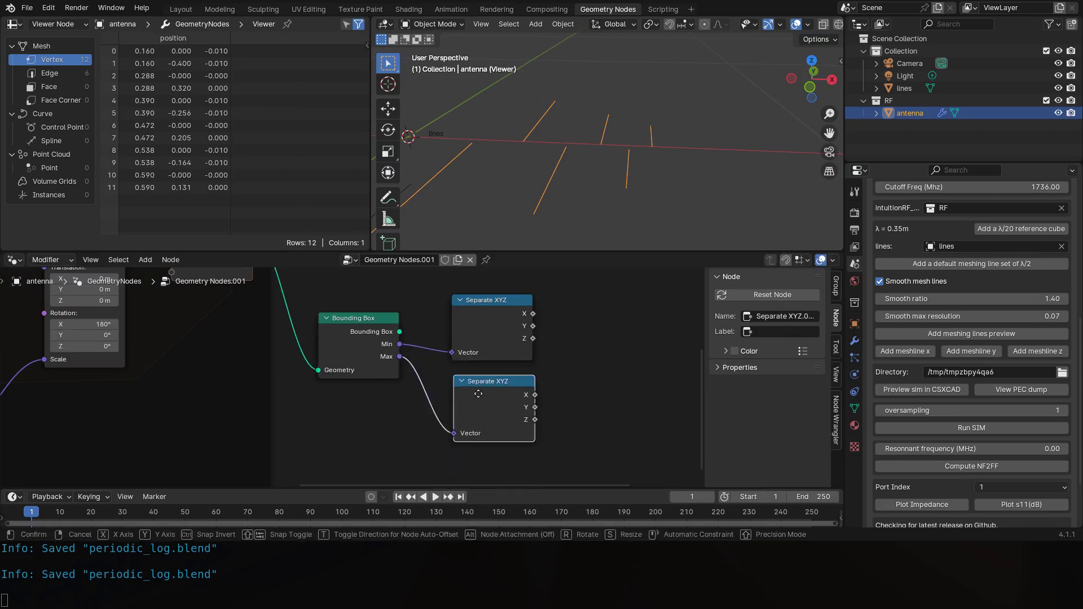
Add a Combine XYZ node and link the X of the Min Separate XYZ node to its X input.
middle_drag(535, 348, 424, 345)
scroll(424, 344, down, 2)
key(shift+a)
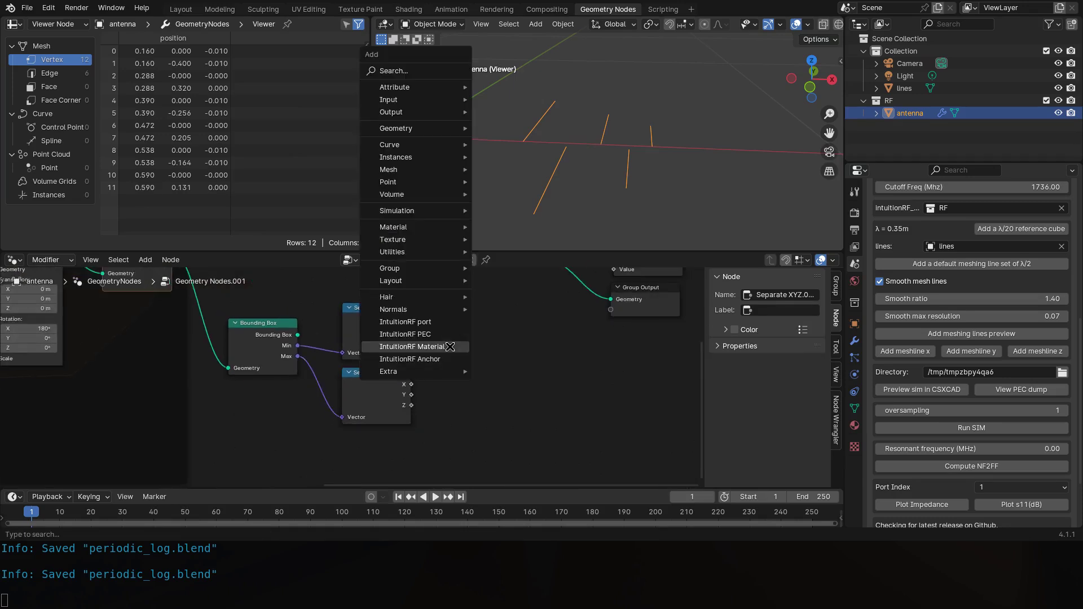
text(combine xyz)
key(Return)
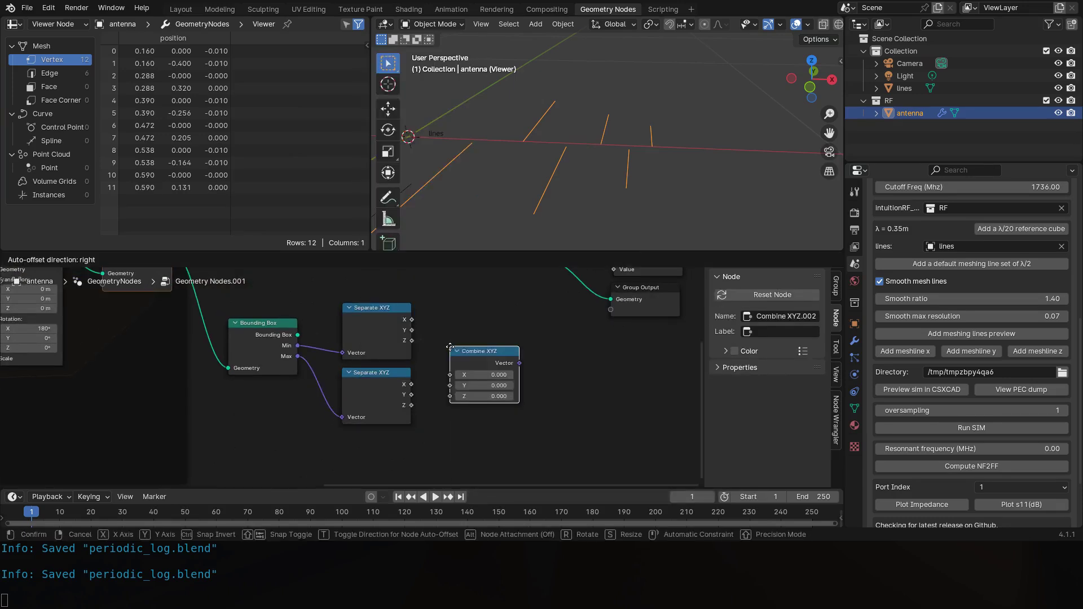
scroll(461, 328, up, 2)
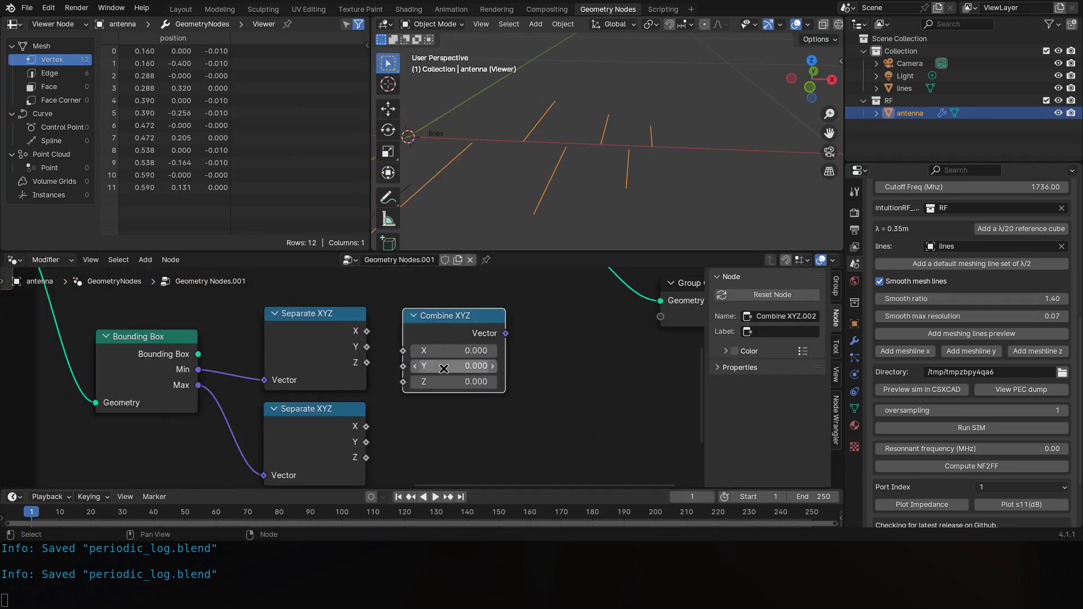
click(457, 338)
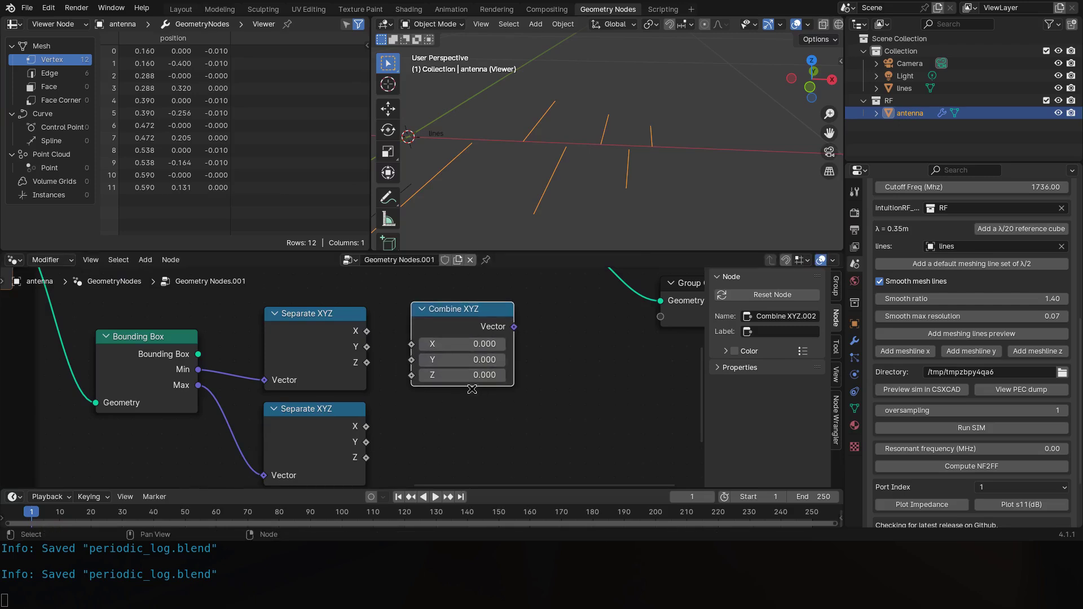
middle_drag(525, 198, 623, 182)
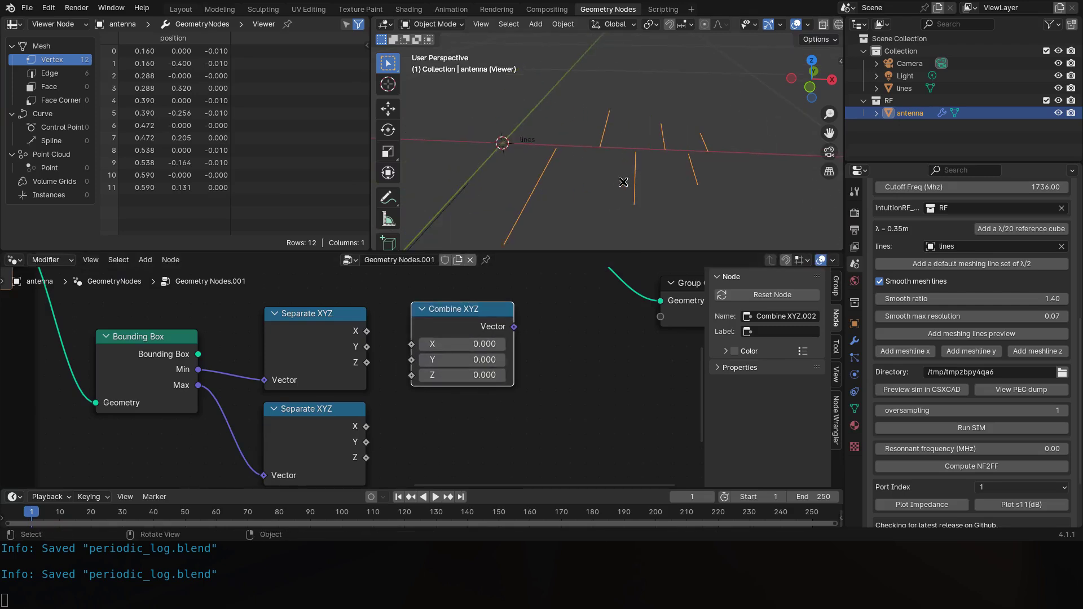
drag(367, 331, 405, 339)
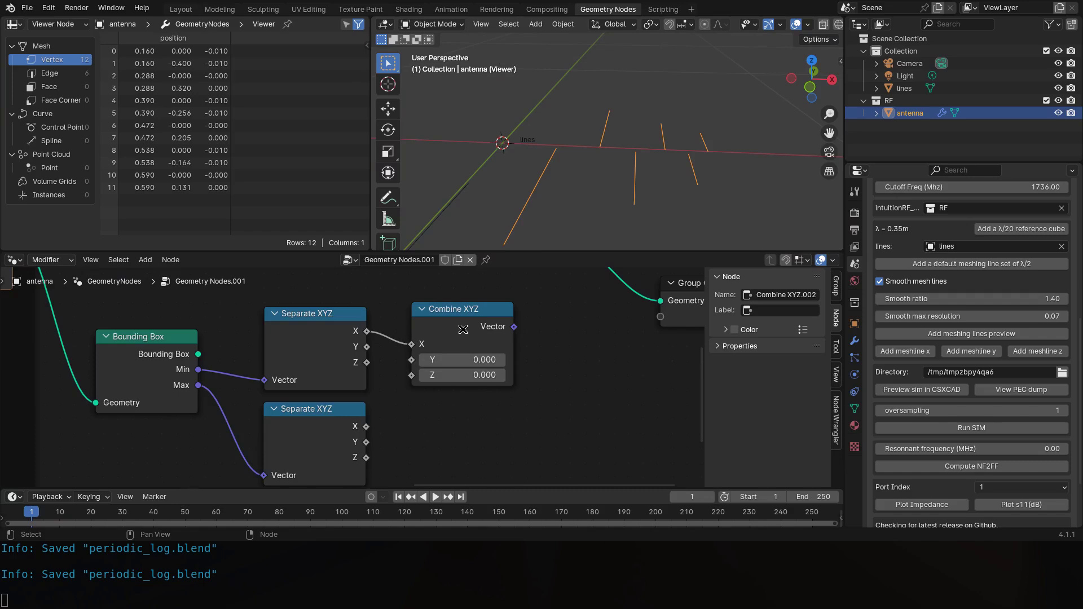
Duplicate the Combine XYZ node and link the X of the Max Separate XYZ node to the copy's X input.
key(shift+d)
click(454, 460)
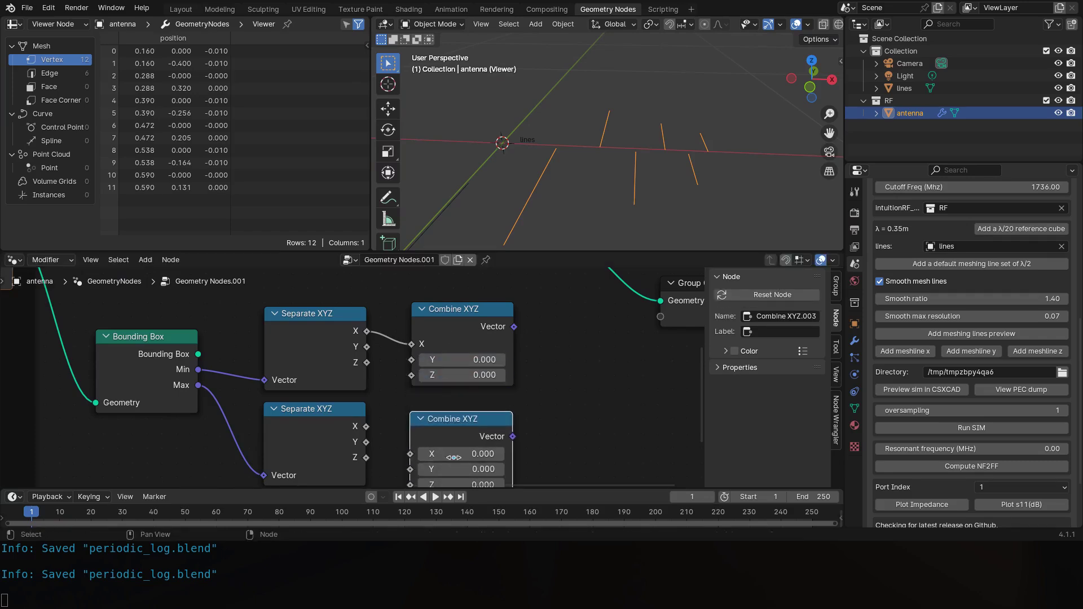
middle_drag(456, 438, 460, 399)
drag(370, 387, 416, 416)
middle_drag(417, 418, 379, 419)
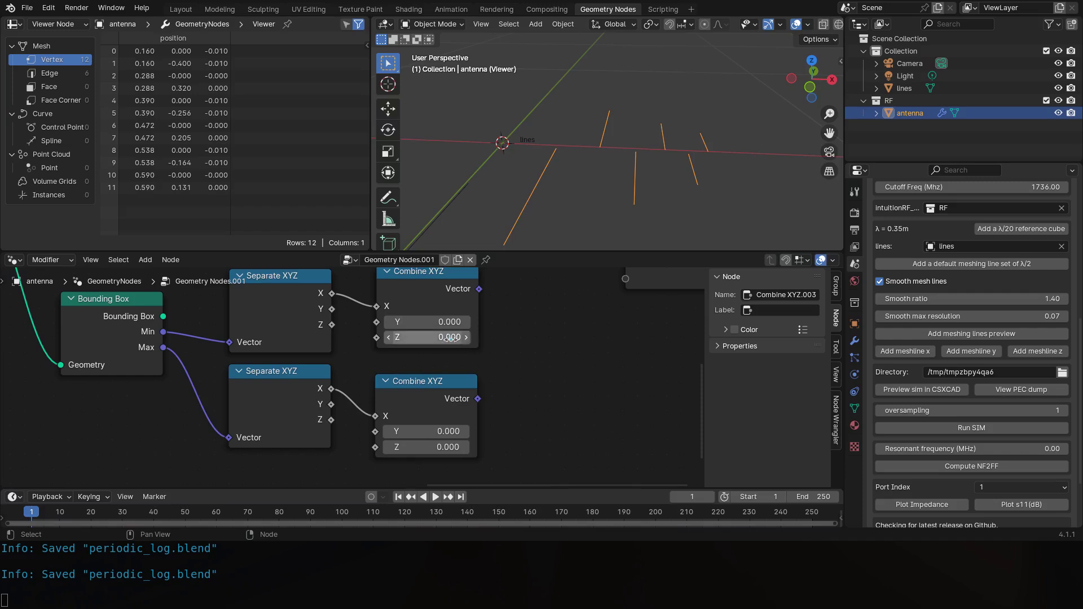
middle_drag(474, 350, 424, 374)
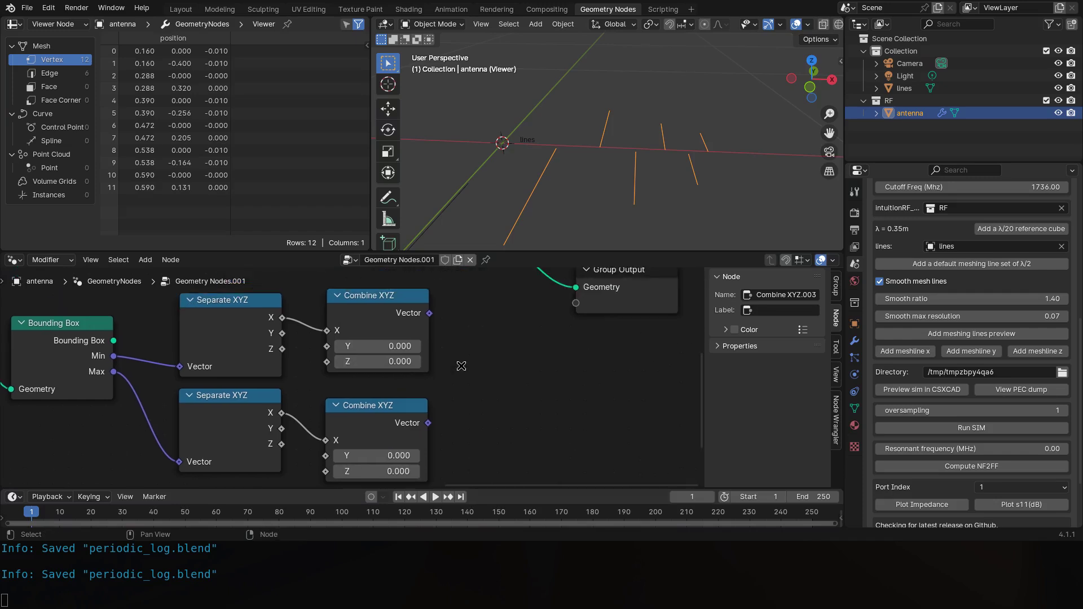
Add a Mesh Line node beside the two new Combine XYZ nodes.
key(shift+a)
text(mesh)
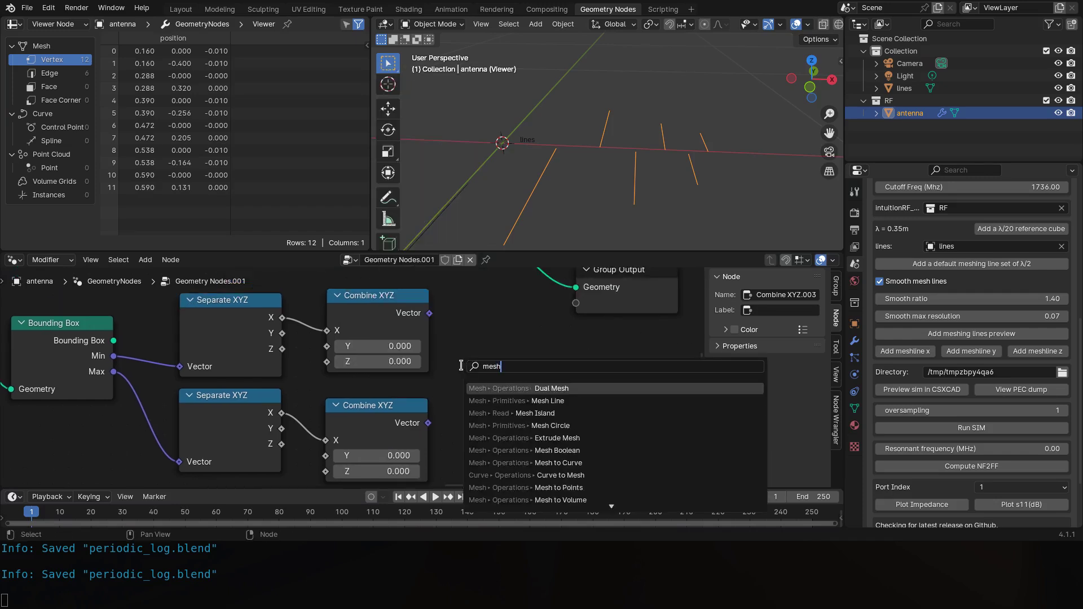
key(Down)
key(Return)
click(461, 366)
Make room around the output nodes and insert a Join Geometry node on the link from the Repeat output.
scroll(461, 366, down, 3)
key(b)
drag(498, 369, 392, 311)
key(g)
click(604, 293)
click(528, 310)
key(shift+a)
text(join)
key(Return)
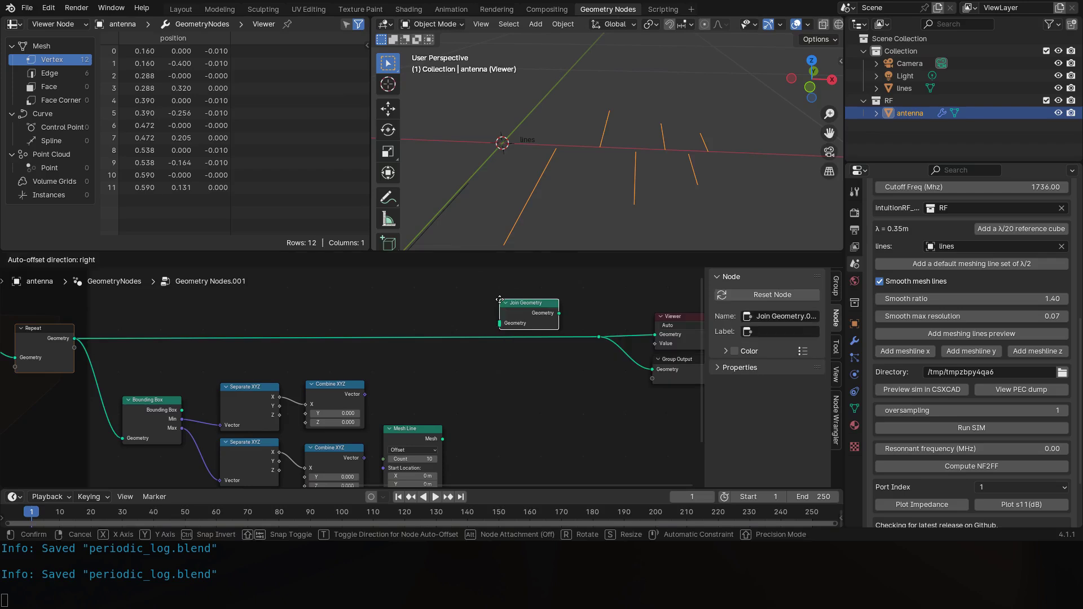
click(517, 315)
Link the new Mesh Line's mesh to the Join Geometry node and place the Mesh Line beside the Combine XYZ nodes.
scroll(415, 386, up, 2)
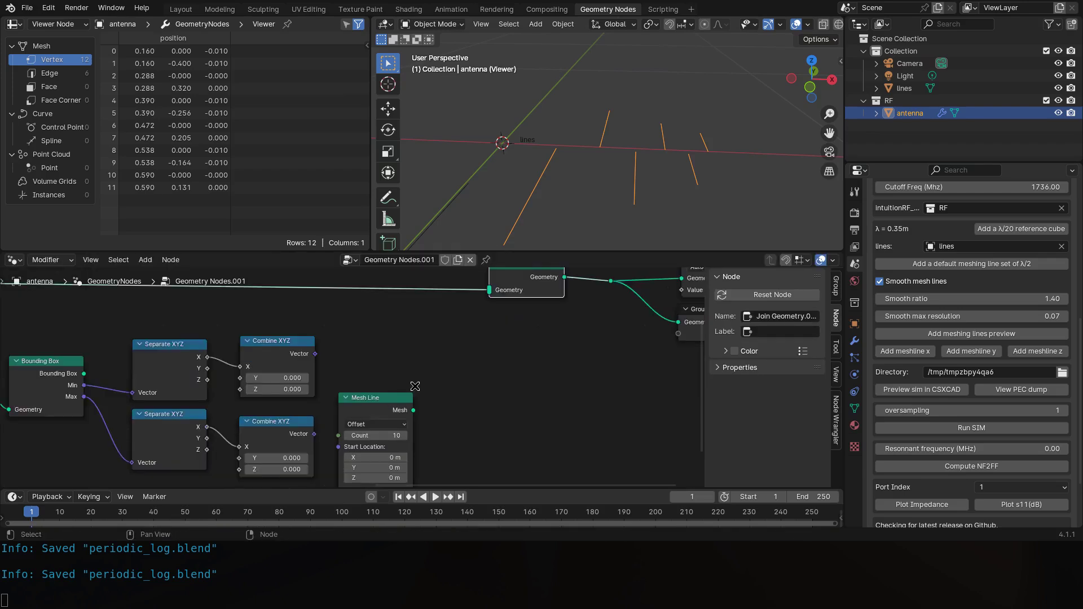
drag(413, 410, 490, 291)
drag(402, 410, 407, 356)
Set the new Mesh Line node to End Points mode with a count of 2.
click(368, 372)
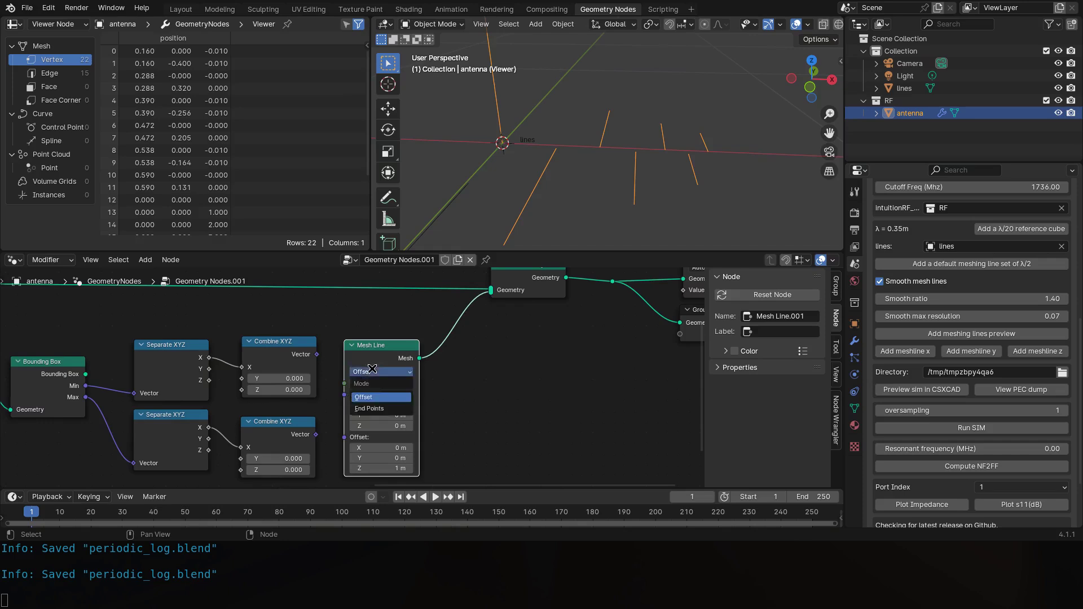
click(377, 408)
click(379, 395)
text(2)
key(Return)
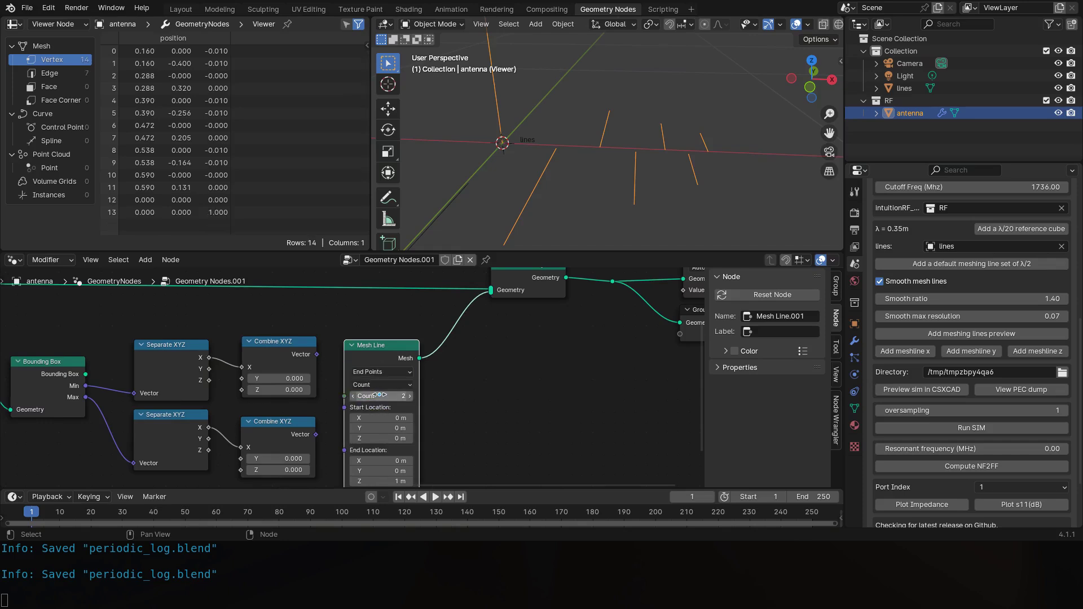
Link the Min and Max Combine XYZ vectors to the Mesh Line's Start Location and End Location, and inspect the feedline.
drag(317, 354, 345, 418)
scroll(353, 381, down, 1)
middle_drag(599, 164, 467, 141)
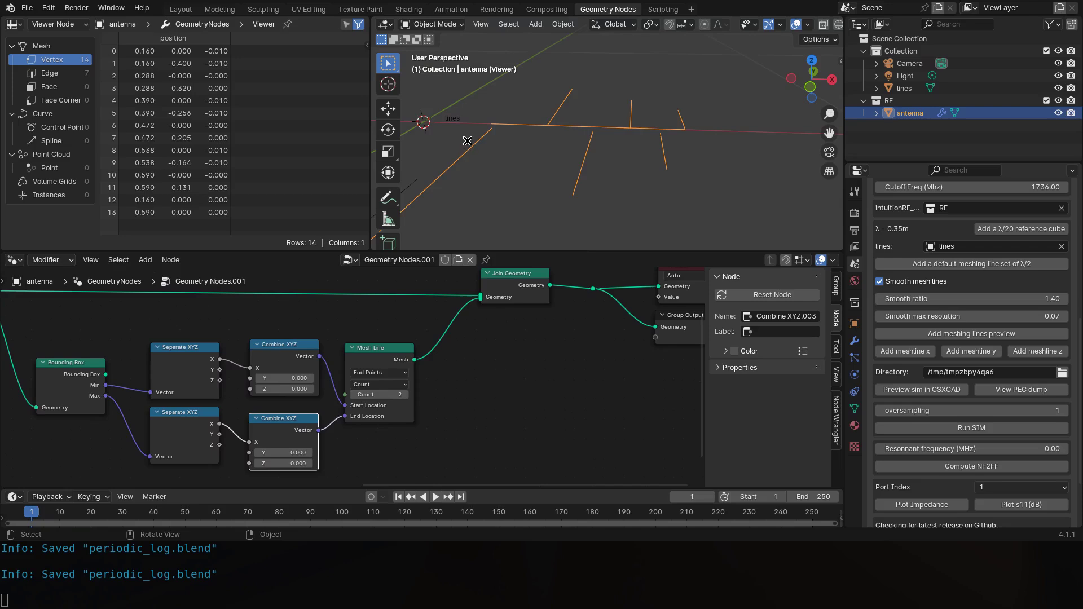
shift+middle_drag(574, 144, 647, 167)
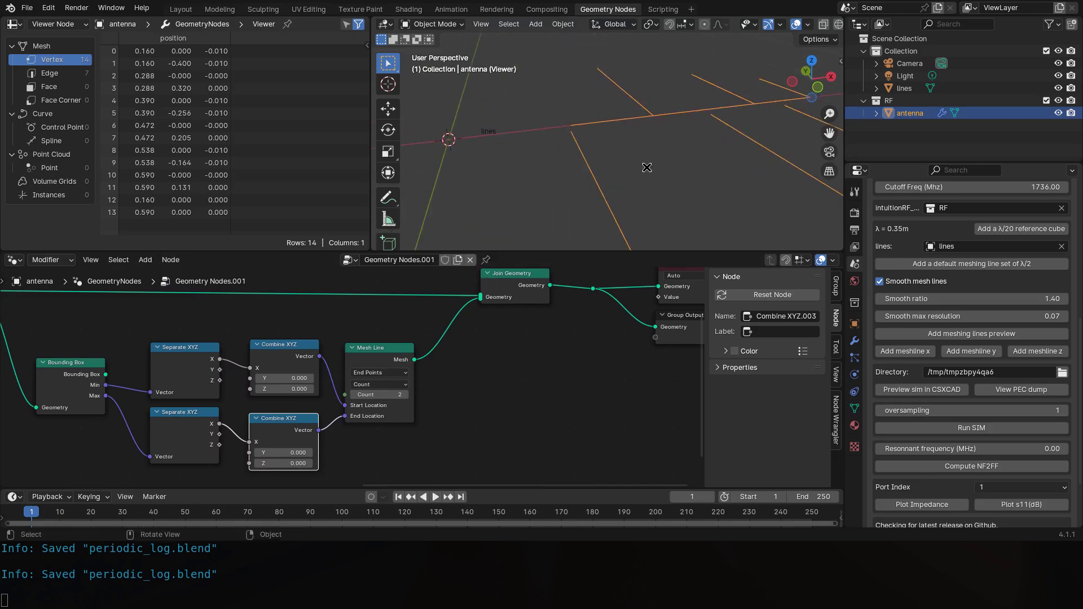
scroll(650, 138, down, 3)
shift+middle_drag(758, 112, 726, 132)
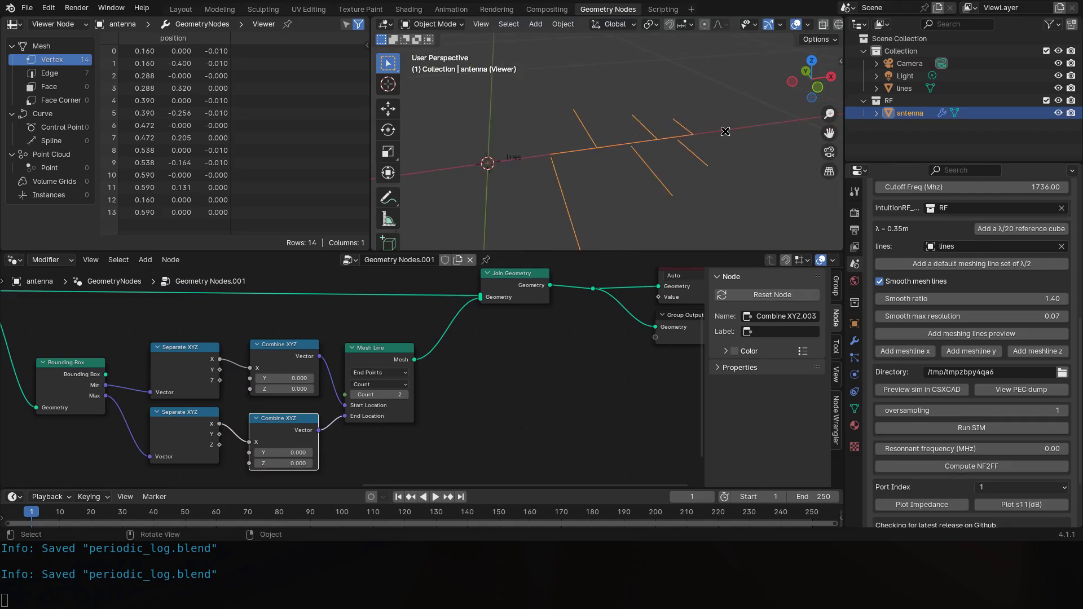
Insert an Add math node on the link between the Min Separate XYZ's X output and its Combine XYZ node.
middle_drag(360, 383, 403, 388)
drag(420, 449, 405, 367)
key(shift+a)
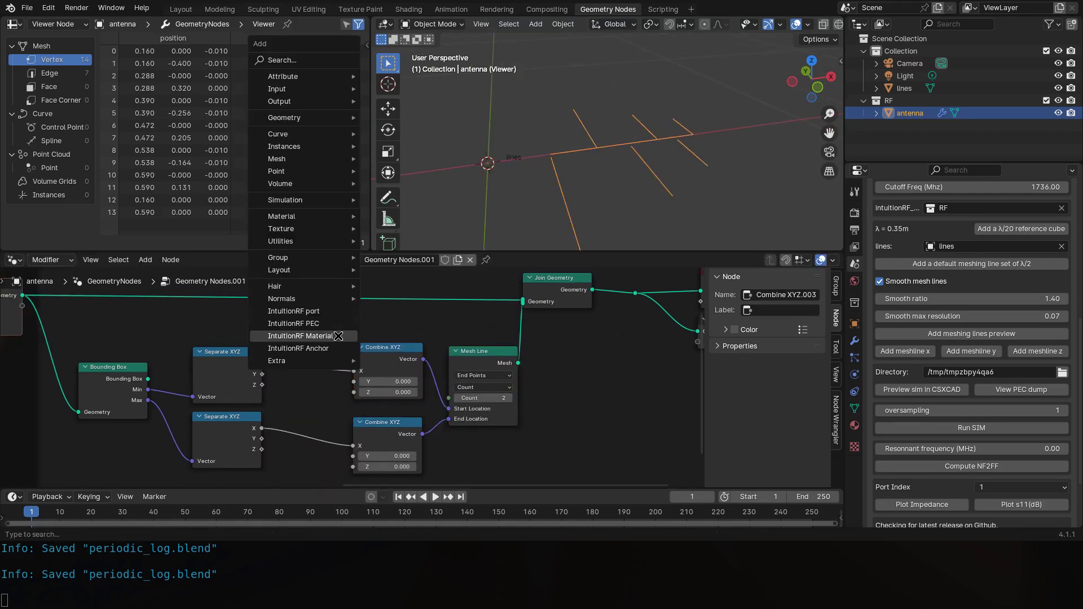
text(math)
key(Return)
click(292, 334)
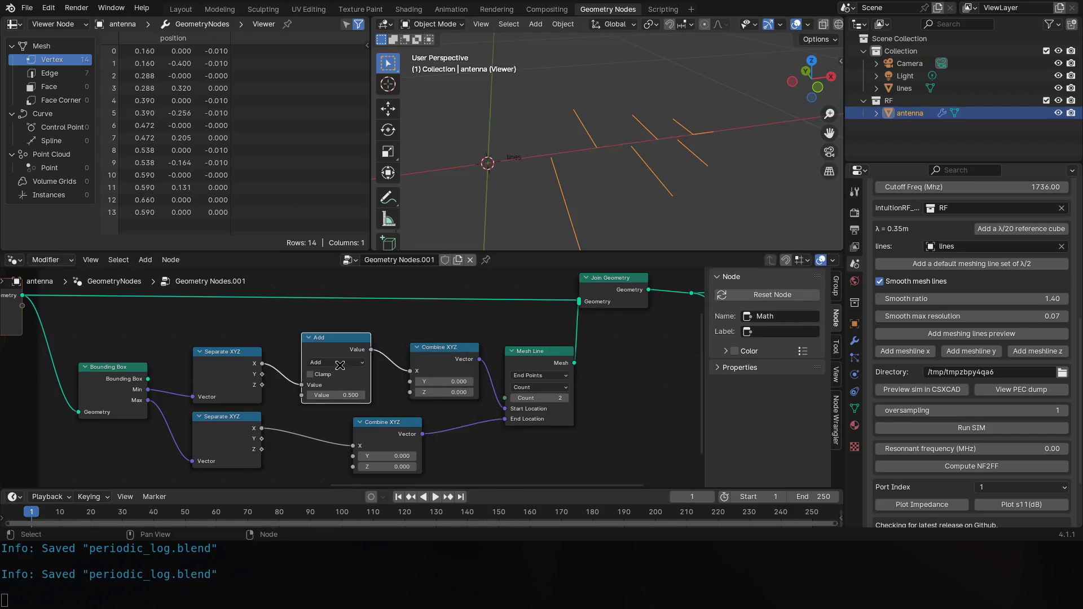
middle_drag(700, 129, 668, 151)
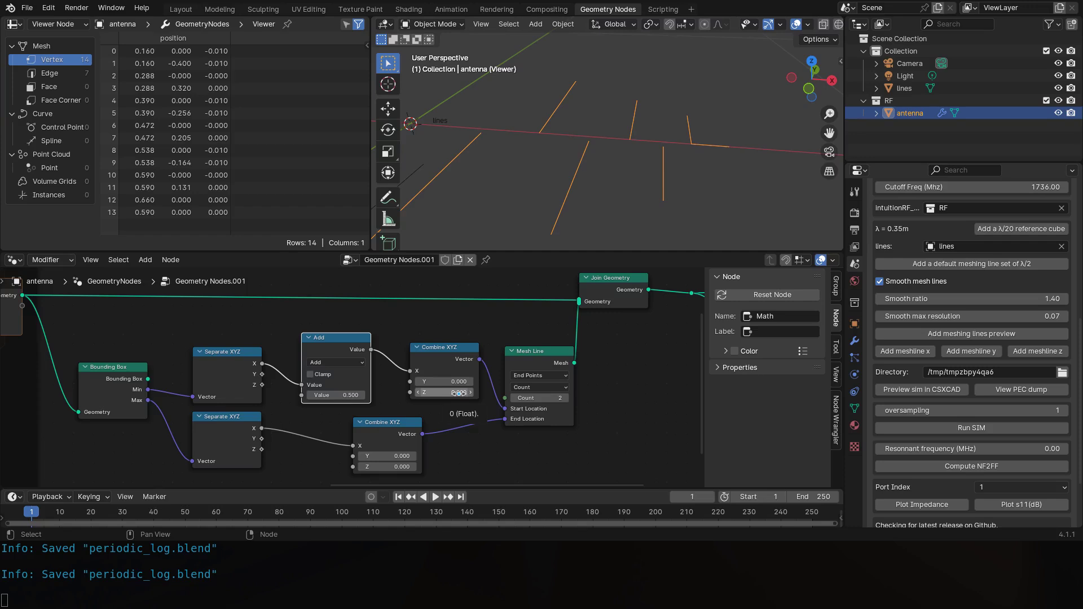
mouse_move(334, 347)
alt+mouse_down()
mouse_move(564, 408)
mouse_move(659, 402)
mouse_move(345, 343)
alt+mouse_up()
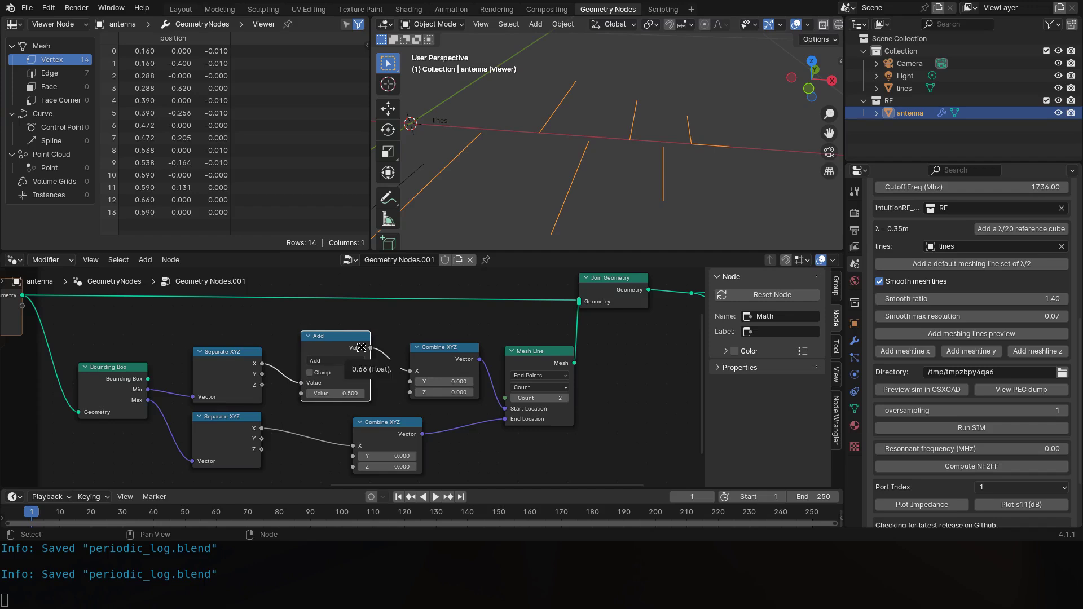
Set the Add node's second value to -0.1 and check how the feedline extends behind the longest element.
scroll(439, 356, up, 1)
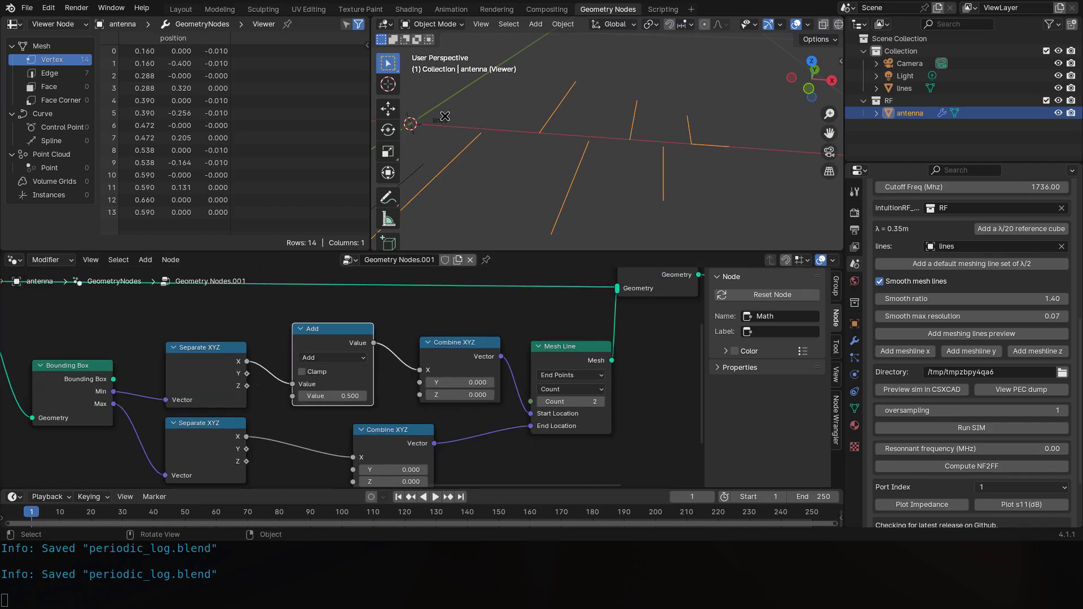
shift+middle_drag(439, 128, 575, 162)
click(345, 393)
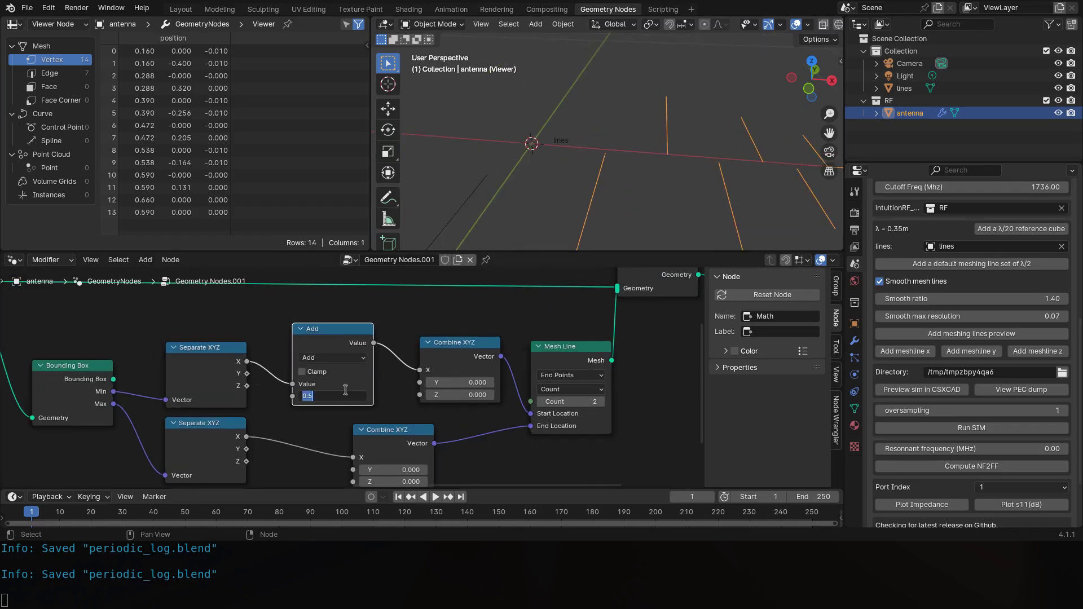
text(-0.1)
key(Return)
middle_drag(563, 202, 594, 142)
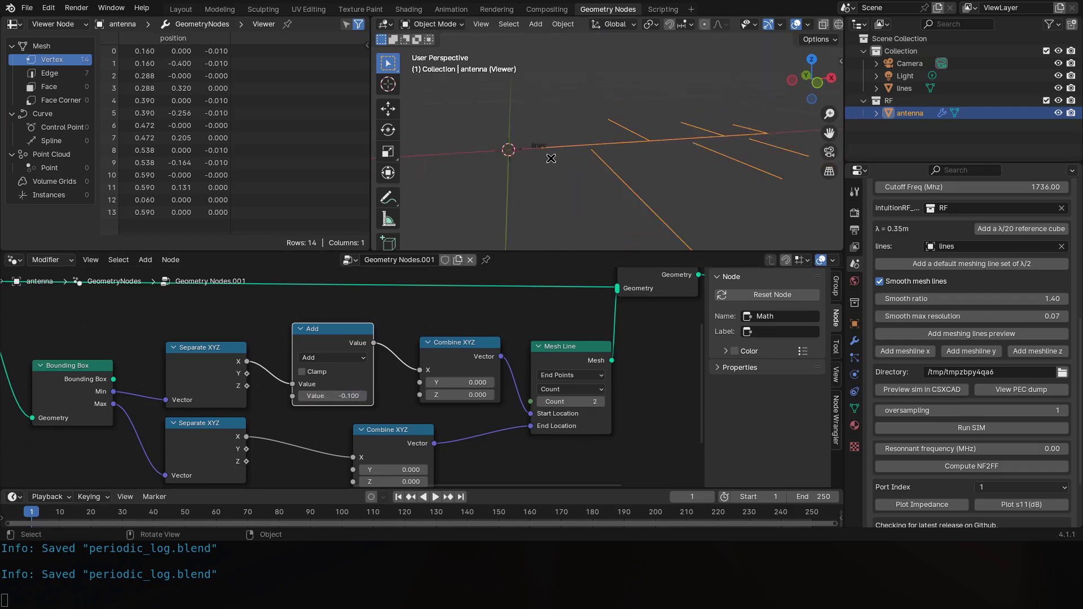
shift+middle_drag(471, 215, 520, 173)
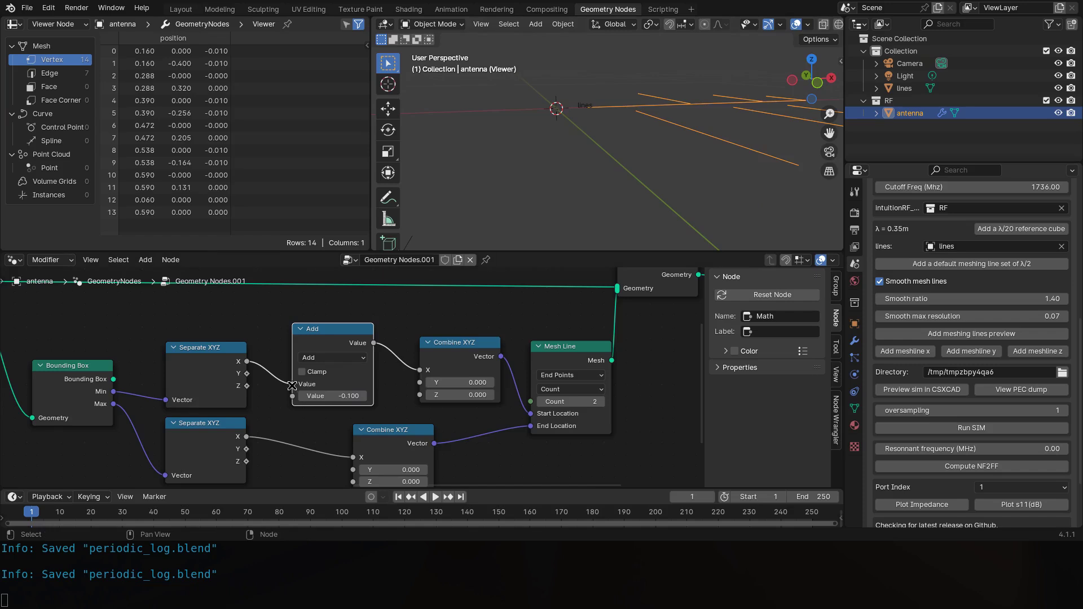
Drive the Add node's second value from a new linked Value node placed below the Separate XYZ nodes.
middle_drag(290, 389, 365, 304)
drag(368, 313, 265, 450)
text(val)
key(Return)
click(265, 449)
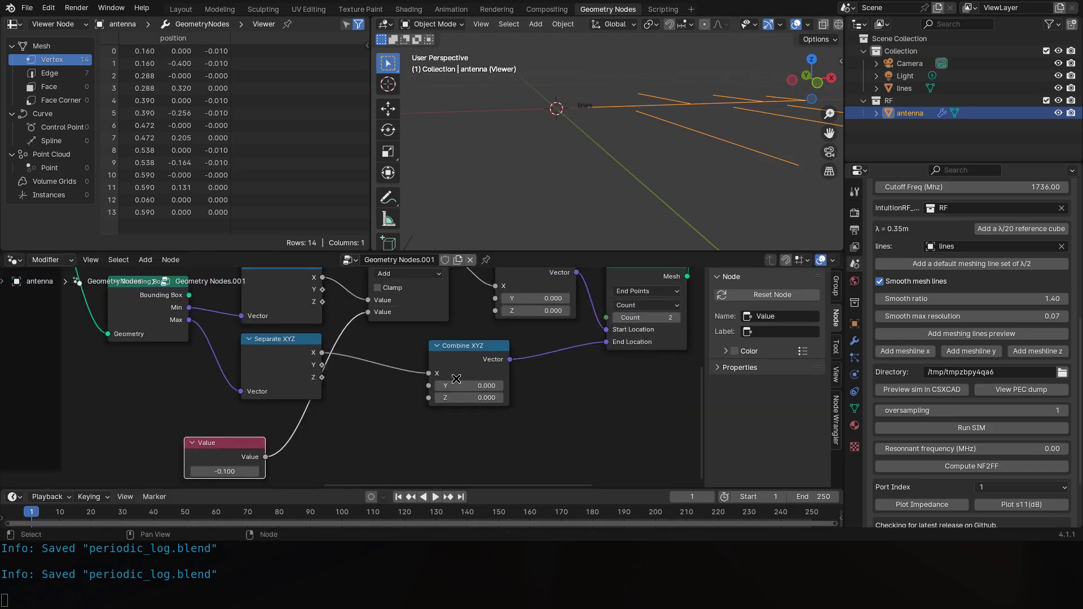
Name and label the new Value node back-distance.
click(782, 320)
key(ctrl+a)
key(ctrl+c)
key(Tab)
key(ctrl+v)
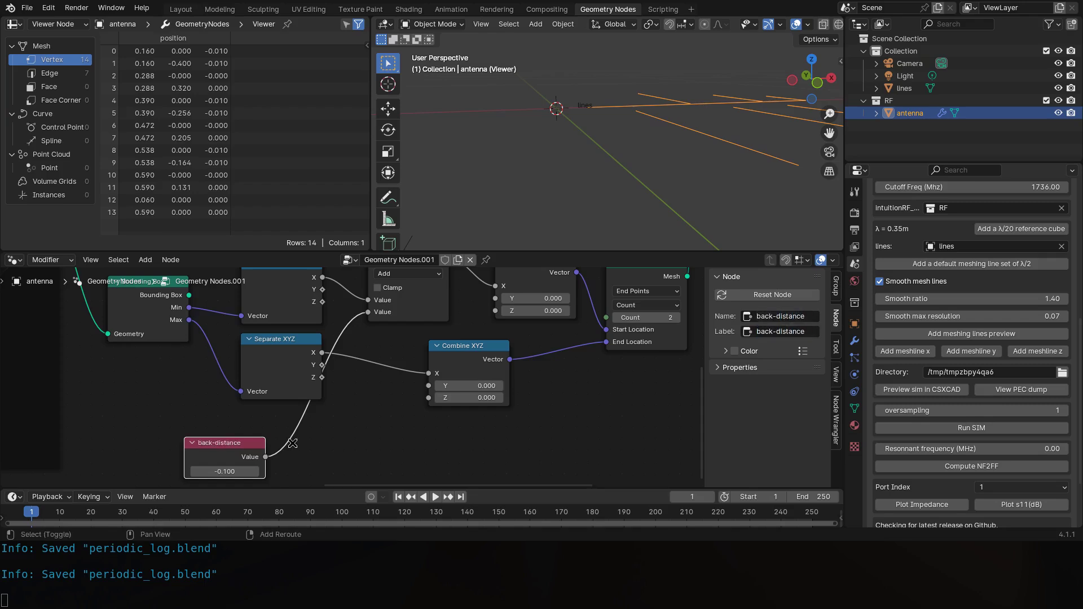
Add a reroute to the back-distance link and move the value node below the other labelled value nodes.
shift+right_drag(325, 472, 327, 473)
scroll(326, 443, down, 4)
middle_drag(327, 442, 13, 388)
scroll(492, 413, down, 7)
scroll(519, 396, down, 1)
drag(539, 394, 235, 390)
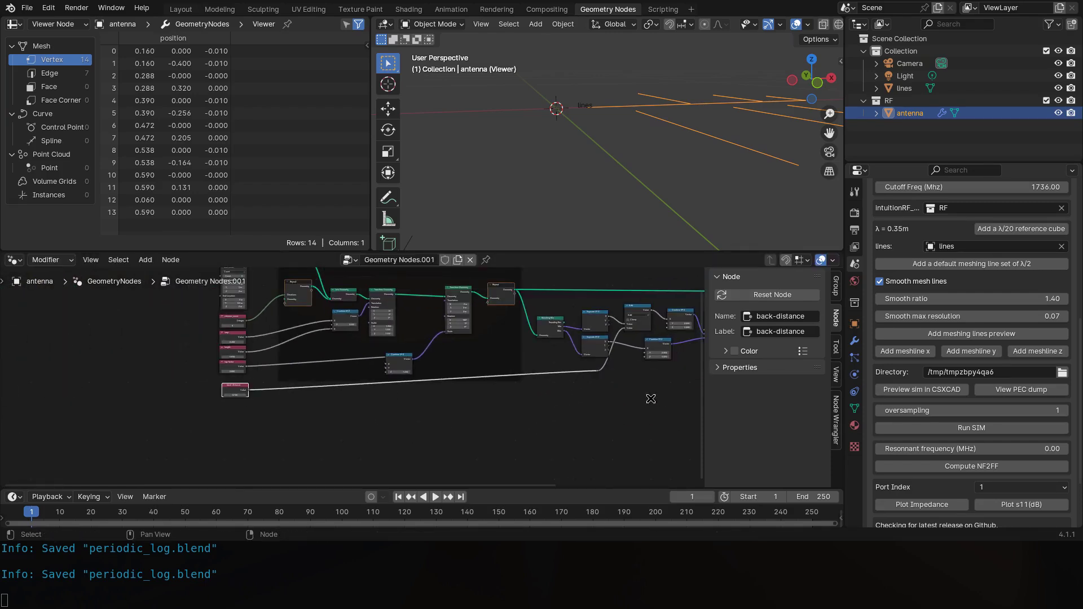
Move the back-distance link's reroute so the link runs clear below the element frame and the Separate XYZ nodes.
scroll(650, 398, up, 5)
middle_drag(565, 385, 526, 351)
drag(555, 340, 523, 318)
key(g)
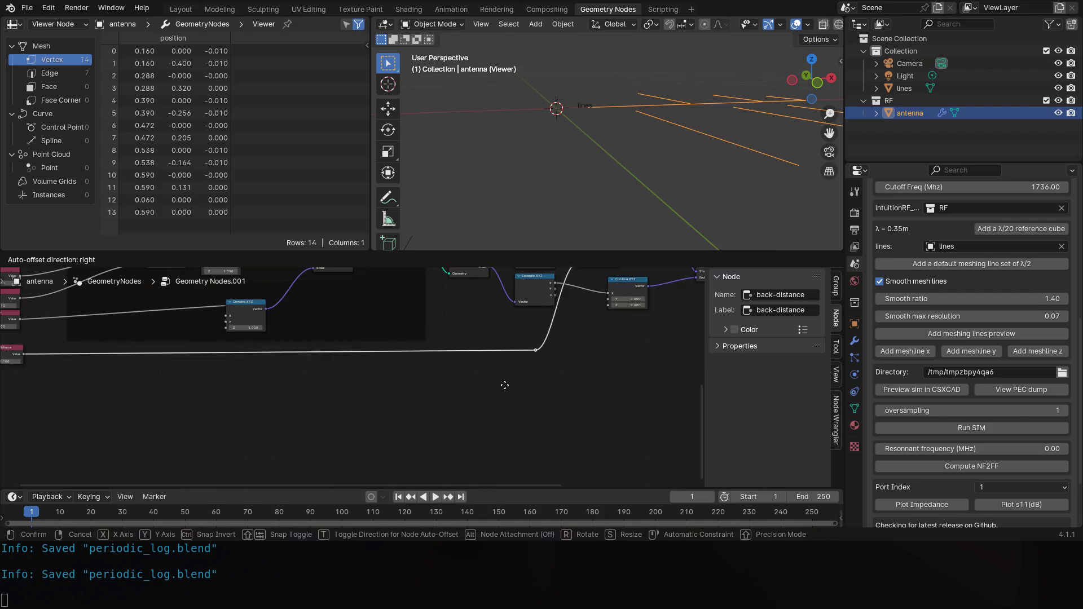
click(505, 386)
Place a duplicate of the back-distance value node below the original.
scroll(65, 383, down, 1)
click(52, 365)
key(shift+d)
click(55, 388)
middle_drag(59, 383, 218, 371)
Change the original value node's name and label from back-distance to back-offset.
click(194, 359)
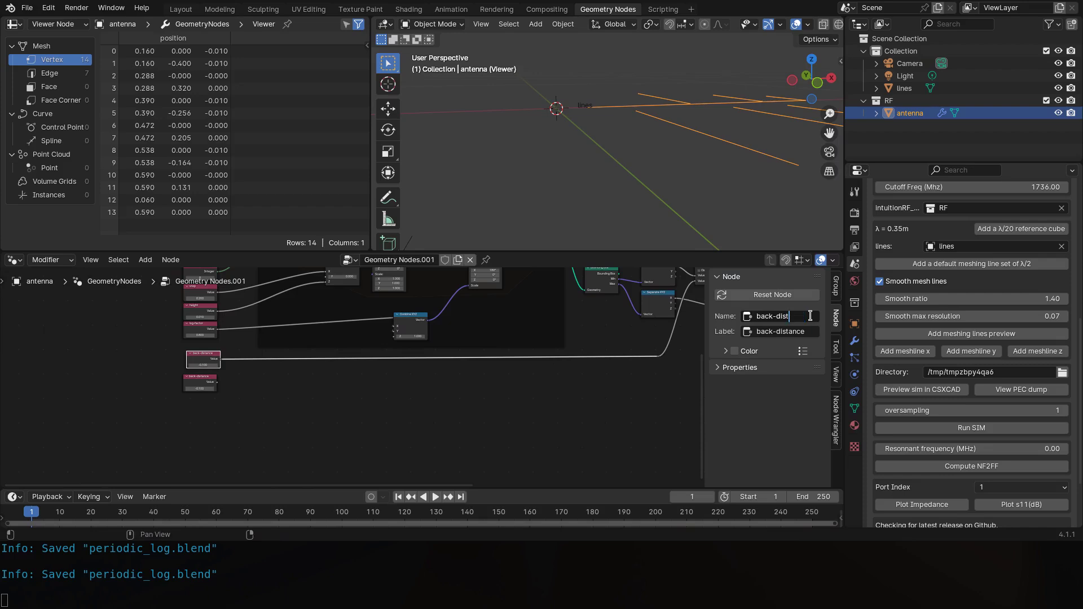
key(ctrl+a)
key(ctrl+c)
key(Tab)
key(ctrl+v)
Delete the duplicated back-distance value node.
scroll(242, 395, up, 3)
click(193, 384)
scroll(273, 386, up, 2)
key(x)
Duplicate the back-offset value node below itself and name and label the copy front-offset.
click(229, 339)
key(shift+d)
click(234, 391)
click(768, 316)
key(Return)
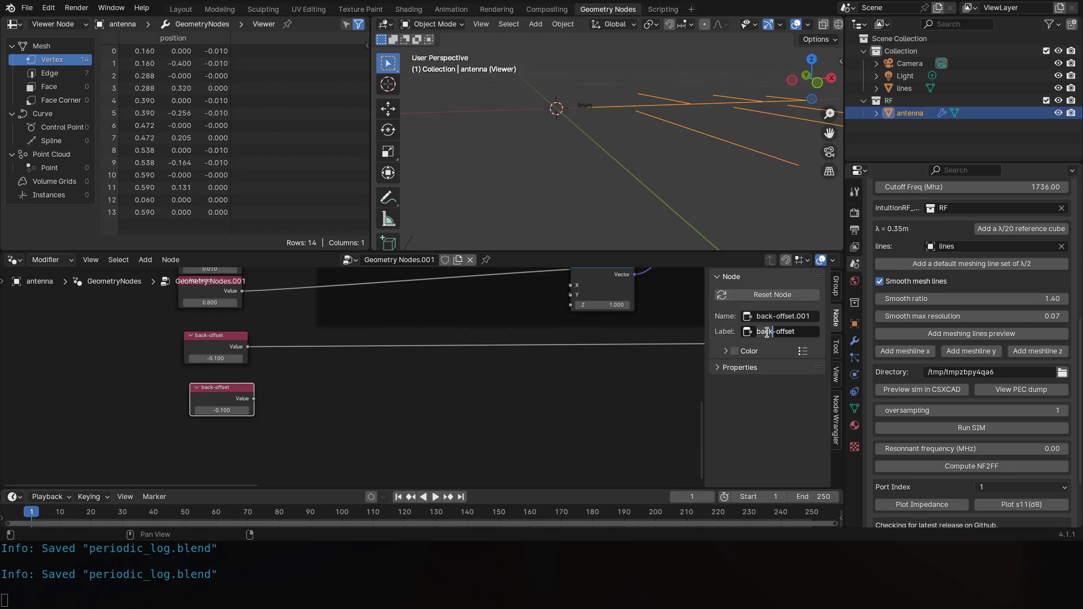
text(ont)
key(Return)
text(fse)
text(t)
key(Return)
Try to place a duplicate of the Add node beside the Max Combine XYZ node, and undo it.
scroll(370, 396, right, 15)
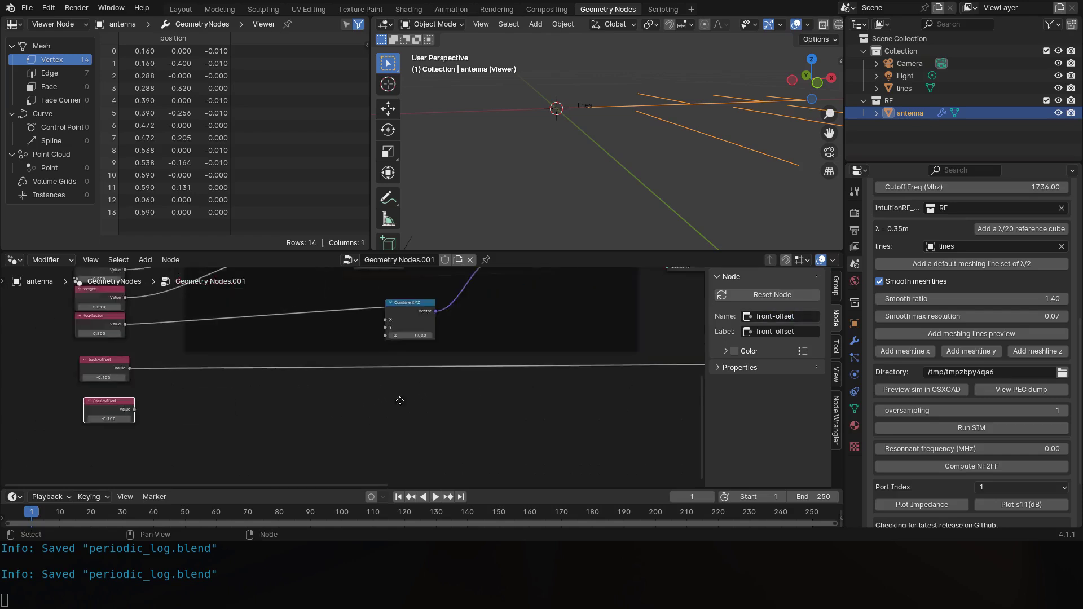
scroll(480, 329, up, 5)
middle_drag(480, 328, 482, 395)
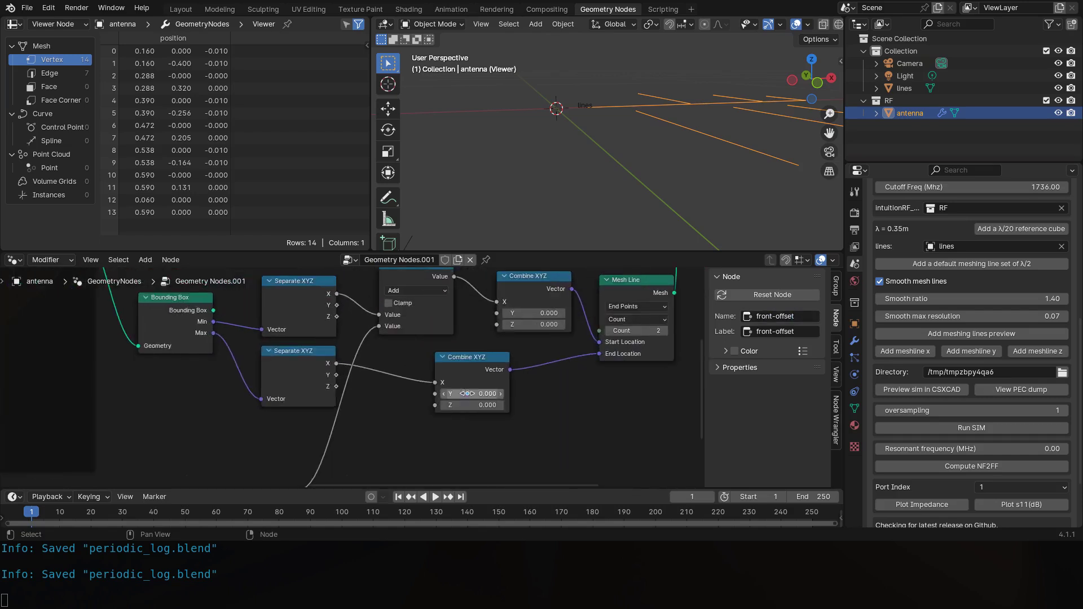
click(417, 280)
key(shift+d)
click(397, 364)
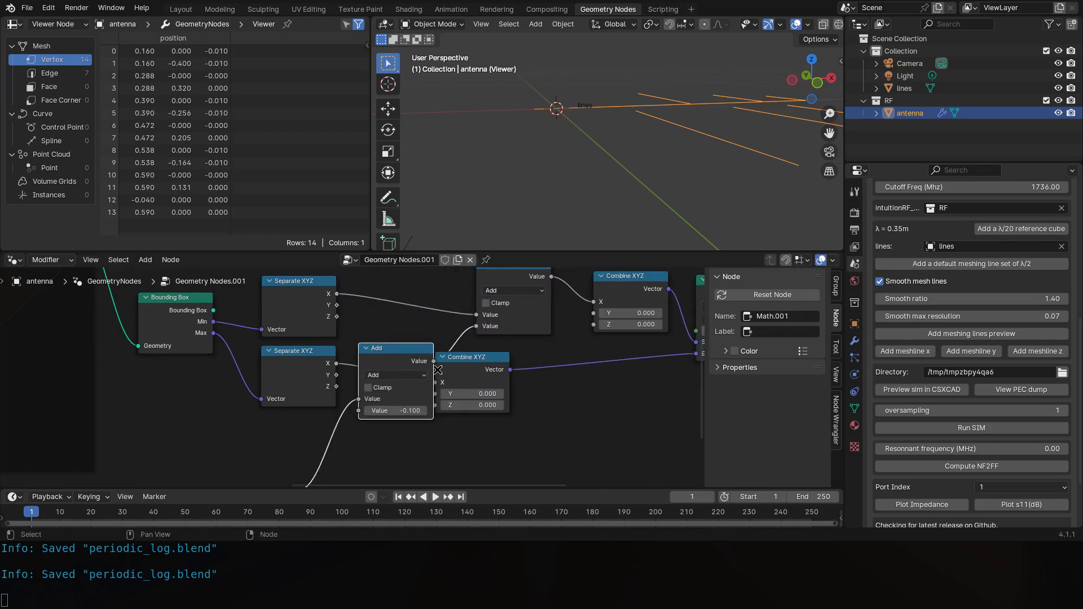
key(ctrl+z)
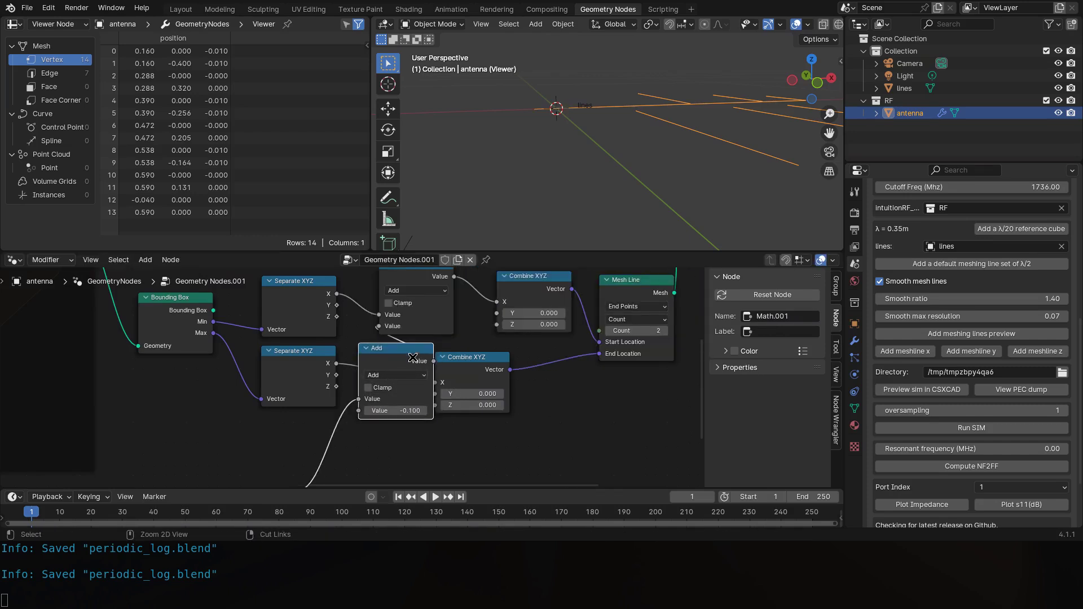
key(ctrl+z)
Insert an Add node copy on the Max X link before its Combine XYZ and link front-offset to its second value.
key(shift+d)
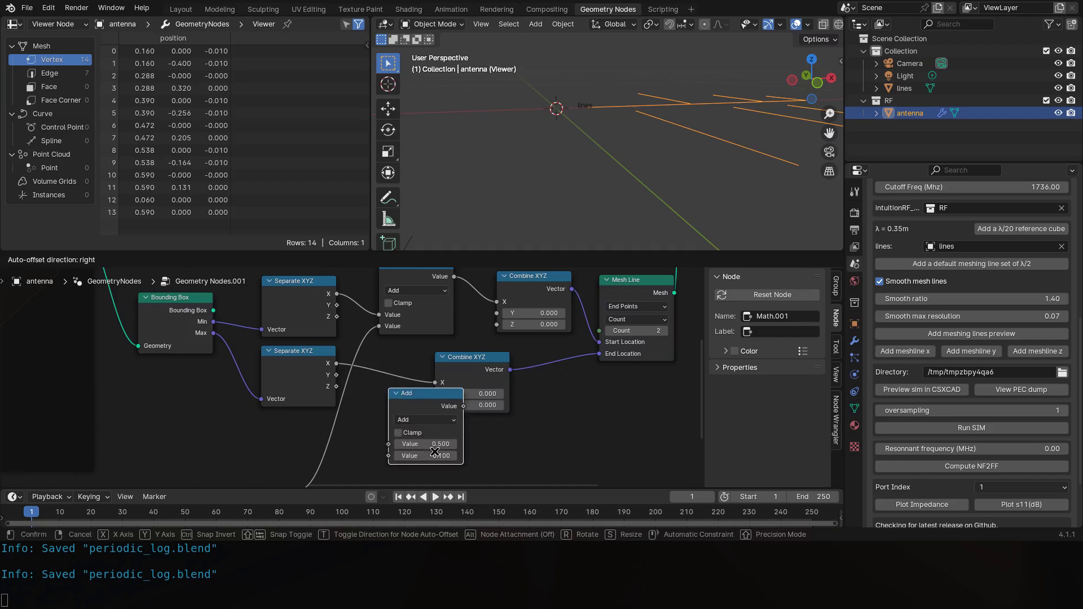
click(425, 395)
scroll(357, 443, down, 2)
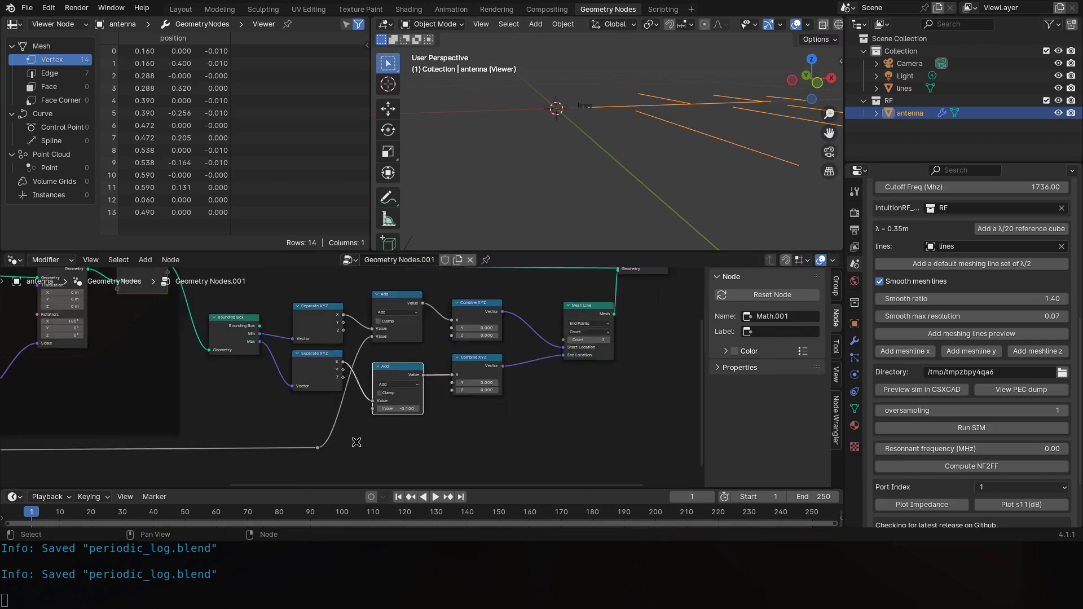
scroll(354, 443, down, 3)
drag(107, 405, 510, 357)
key(g)
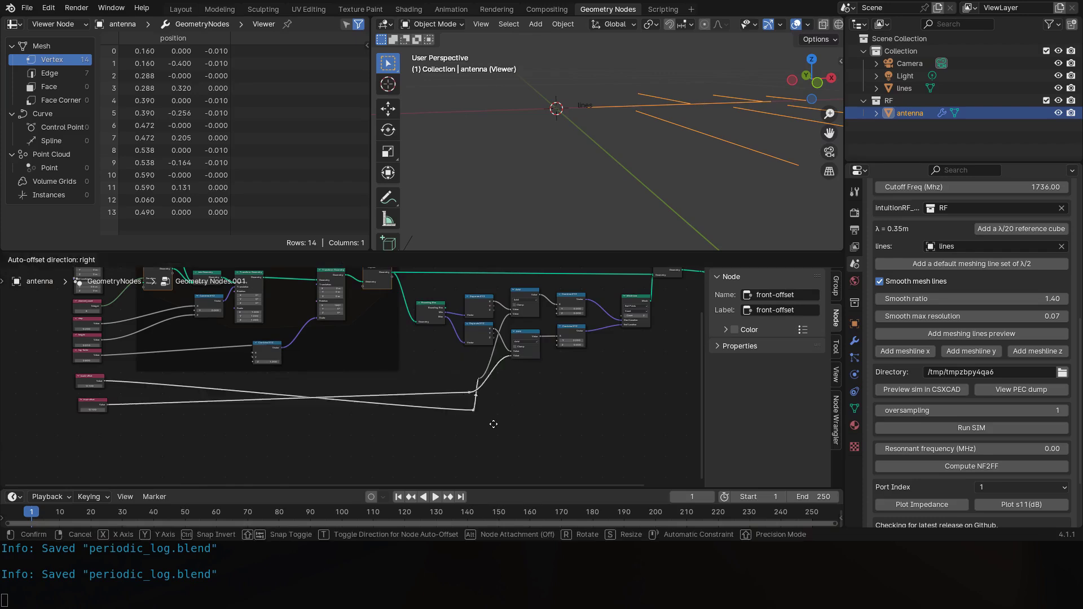
right_click(495, 419)
key(ctrl+z)
Add a reroute to the front-offset link only and move it below the back-offset link.
shift+right_drag(452, 350, 464, 372)
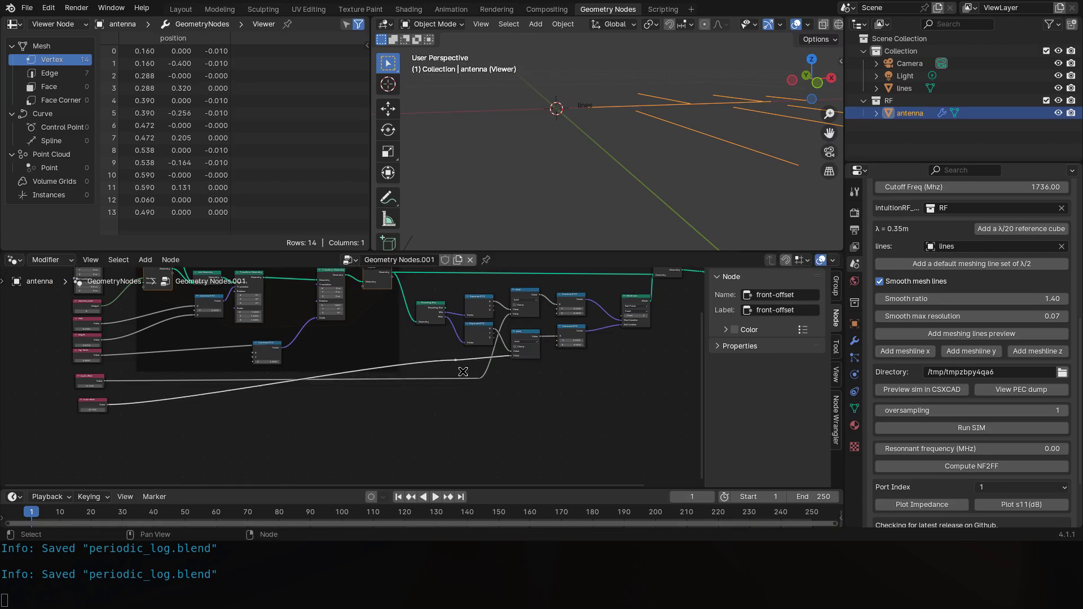
key(g)
click(494, 413)
scroll(492, 402, up, 5)
shift+middle_drag(540, 371, 433, 380)
scroll(706, 115, down, 4)
shift+middle_drag(705, 116, 594, 167)
Set the front-offset value to 0.1 and inspect the feedline's front end in the viewport.
scroll(595, 167, up, 2)
middle_drag(129, 389, 556, 363)
scroll(345, 377, up, 6)
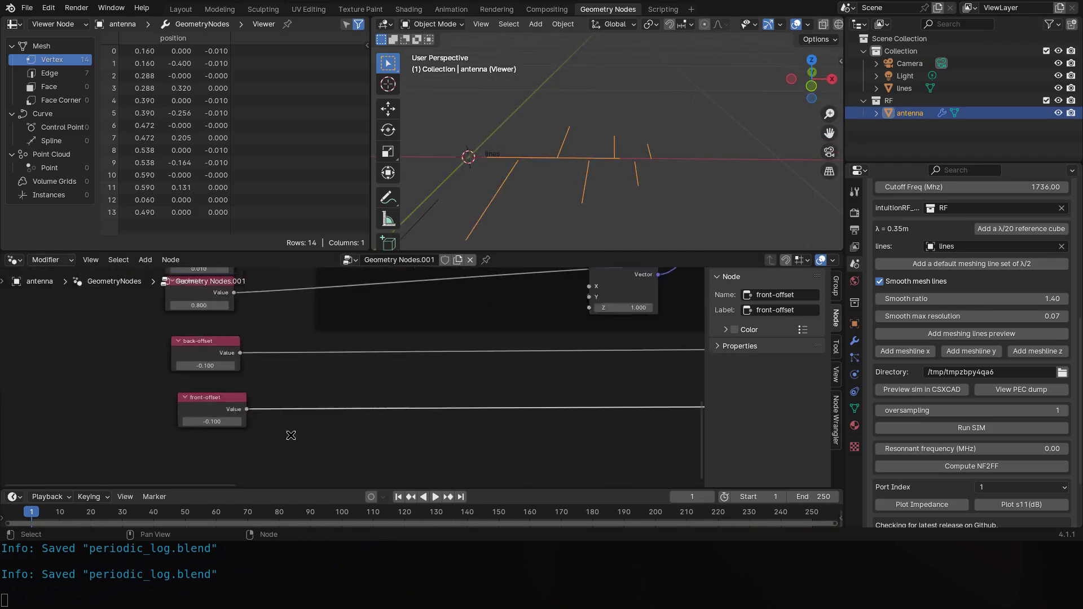
scroll(199, 428, up, 2)
click(210, 418)
text(0.1)
key(Return)
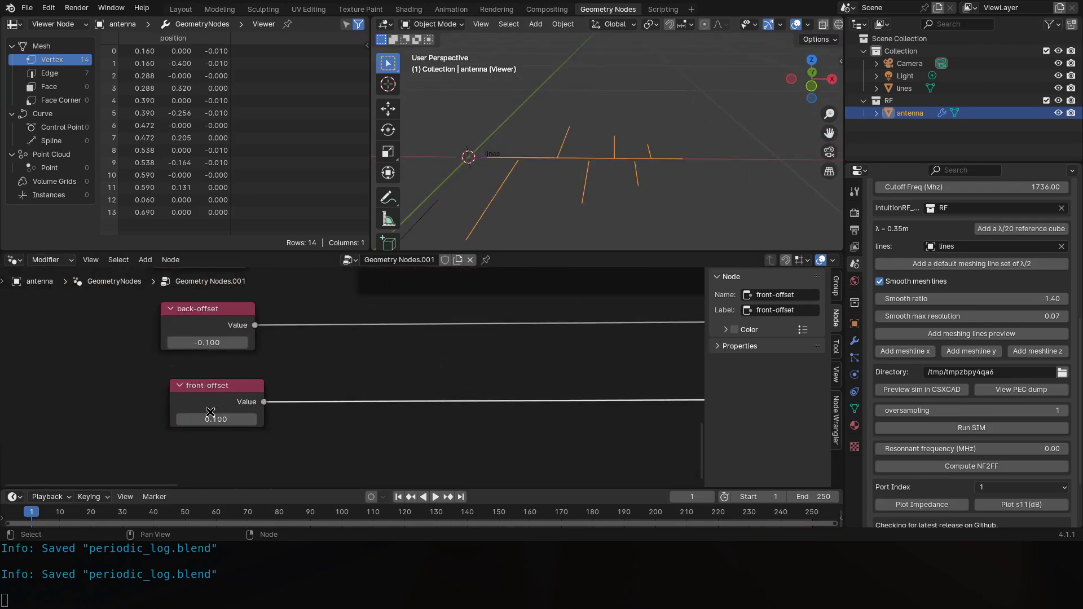
middle_drag(717, 107, 668, 158)
middle_drag(728, 188, 691, 153)
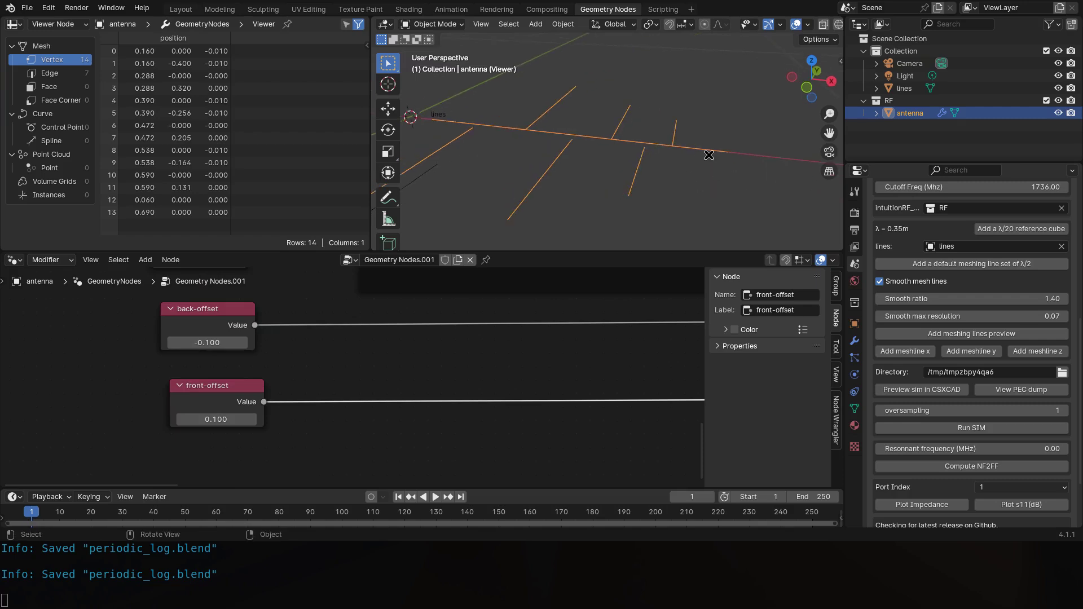
Make room between the feedline Mesh Line and the Join Geometry node by moving the output nodes and the Mesh Line apart.
scroll(631, 365, down, 5)
shift+middle_drag(631, 365, 321, 387)
scroll(491, 365, down, 4)
shift+middle_drag(619, 336, 369, 439)
drag(620, 390, 439, 283)
key(g)
click(499, 288)
middle_drag(361, 361, 388, 335)
click(390, 339)
key(g)
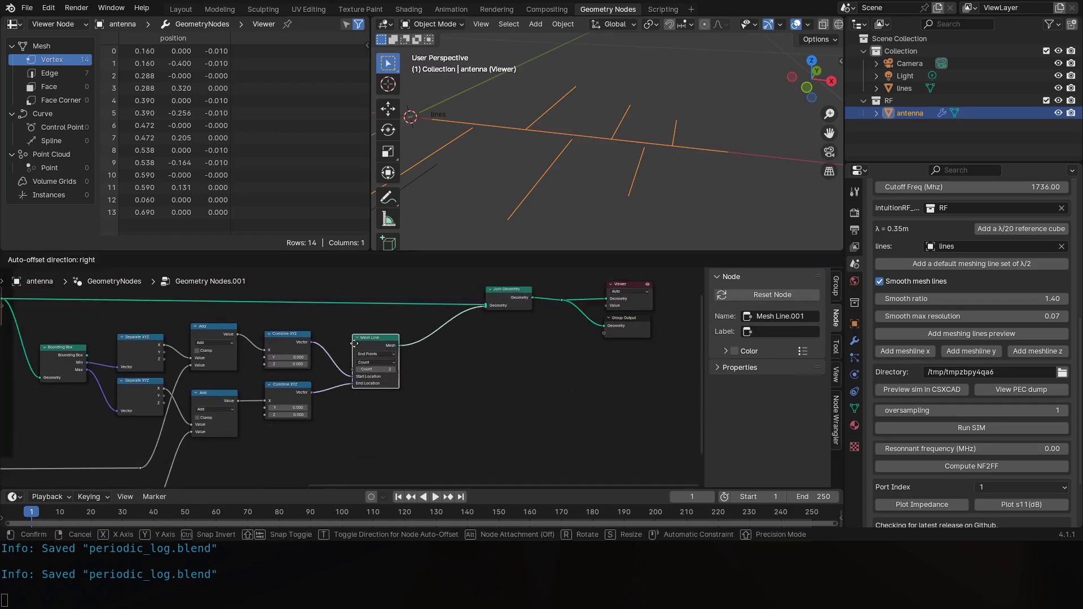
click(334, 329)
Insert a Join Geometry copy on the feedline Mesh Line's output link, and move both joins and the output nodes further from the Mesh Line.
scroll(429, 367, up, 2)
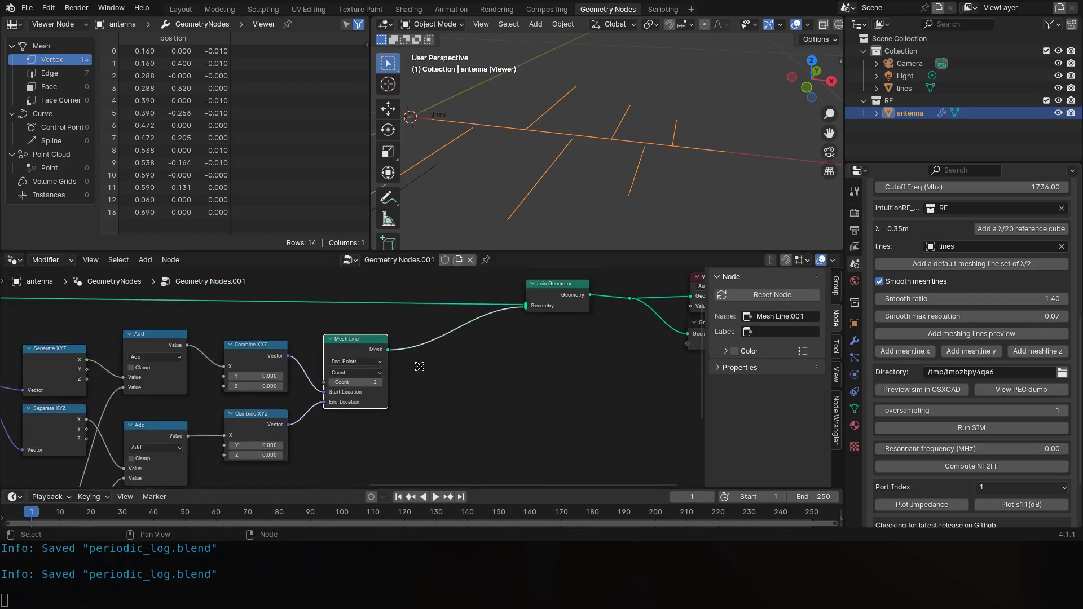
click(553, 305)
key(shift+d)
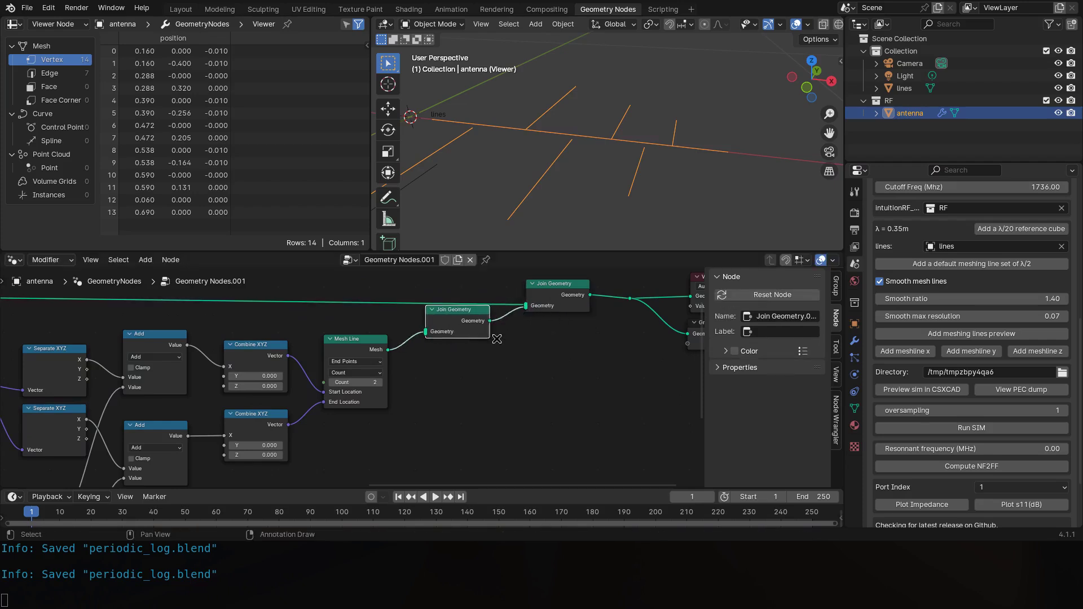
scroll(508, 361, down, 2)
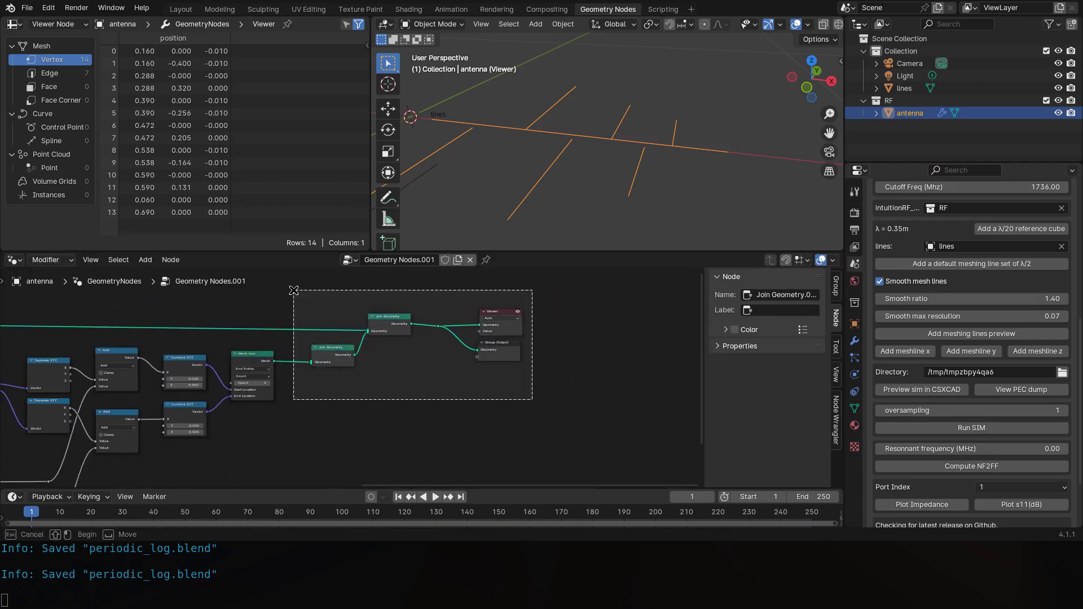
click(480, 282)
Insert a Transform Geometry node between the feedline Mesh Line and the new Join Geometry node and adjust its placement.
key(shift+a)
text(tran)
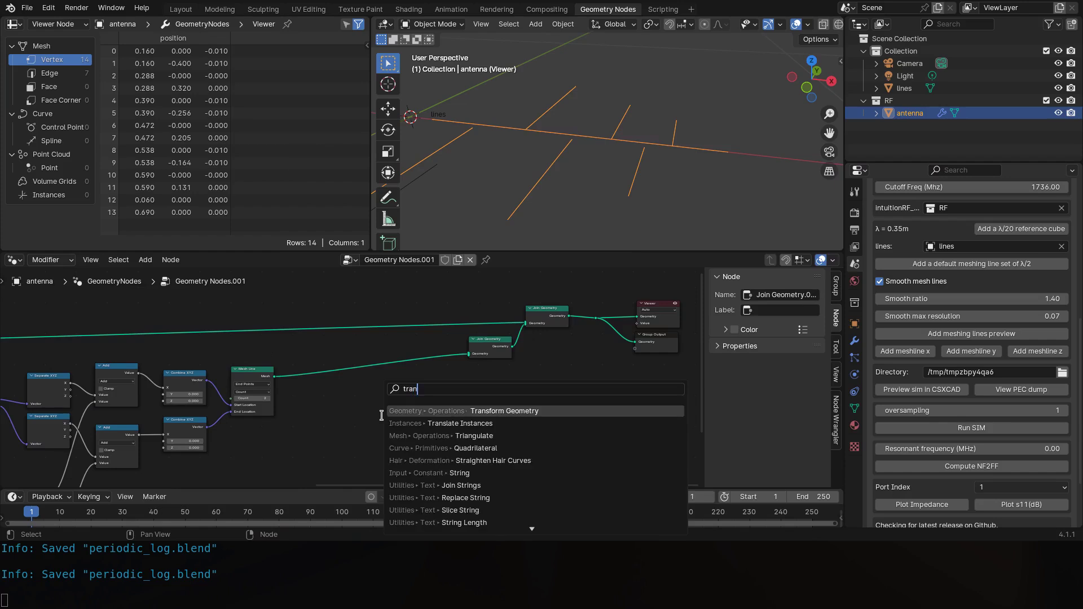
key(Return)
click(420, 324)
scroll(421, 323, up, 3)
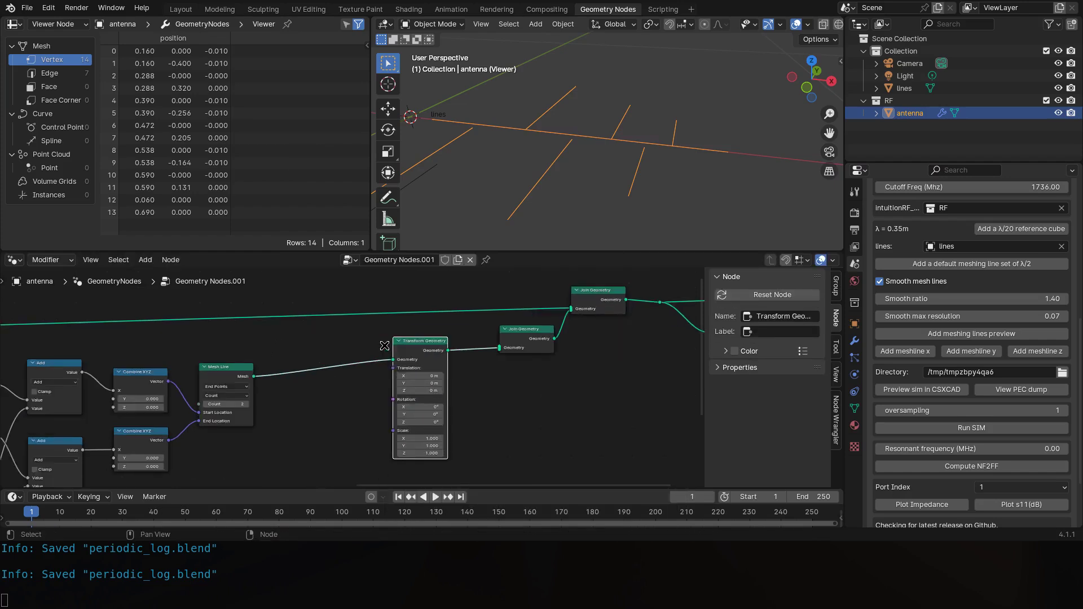
scroll(422, 323, up, 1)
middle_drag(431, 343, 445, 331)
drag(446, 334, 427, 349)
mouse_move(427, 356)
middle_down()
mouse_move(450, 336)
mouse_move(430, 349)
middle_up()
Feed the height value node into the Z input of a new Combine XYZ node.
scroll(449, 335, up, 2)
scroll(468, 335, down, 2)
scroll(431, 350, down, 3)
middle_drag(556, 143, 556, 97)
scroll(137, 362, down, 7)
middle_drag(137, 363, 582, 326)
scroll(85, 319, down, 3)
middle_drag(84, 319, 252, 392)
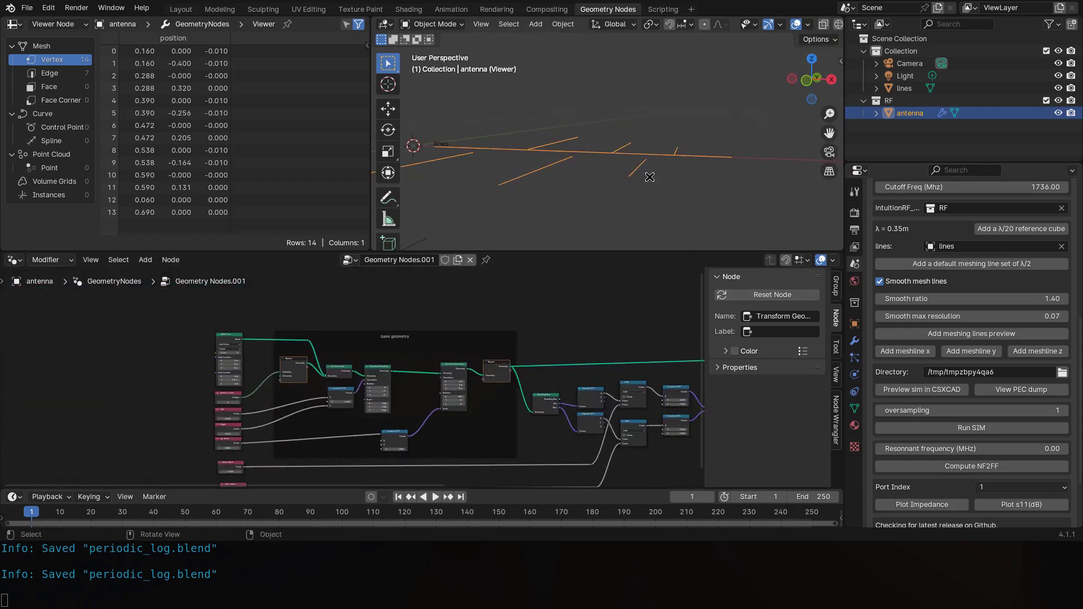
scroll(307, 339, up, 8)
middle_drag(198, 406, 364, 320)
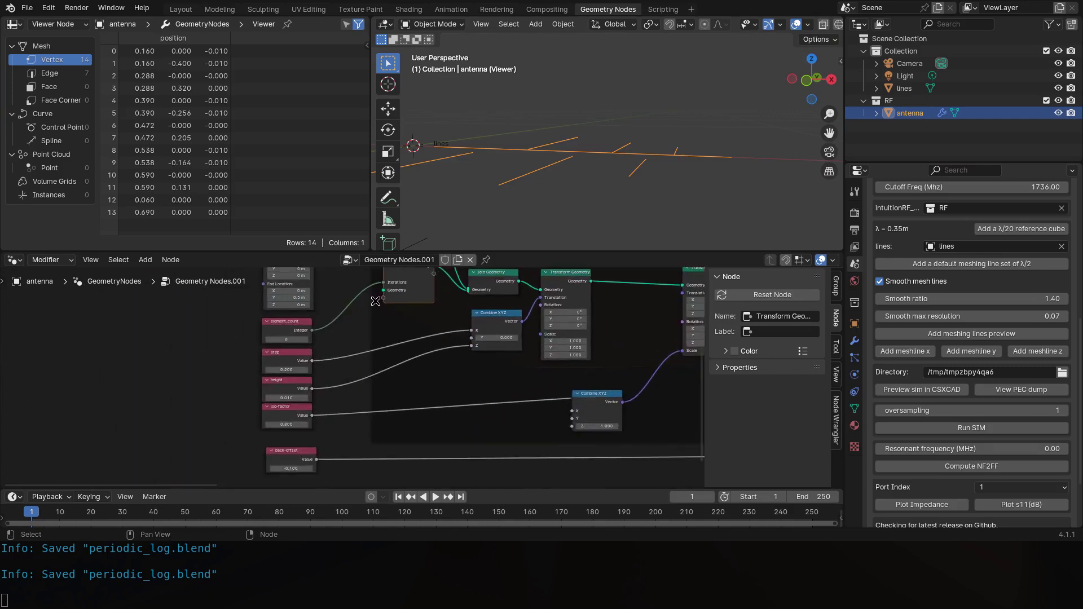
scroll(364, 320, up, 4)
drag(296, 393, 501, 398)
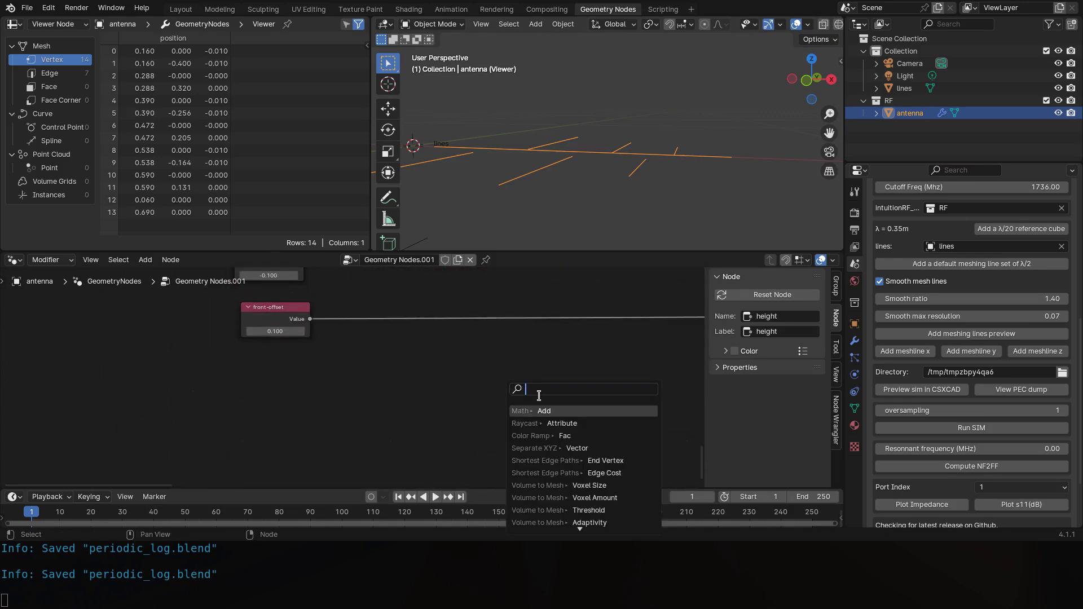
text(combine)
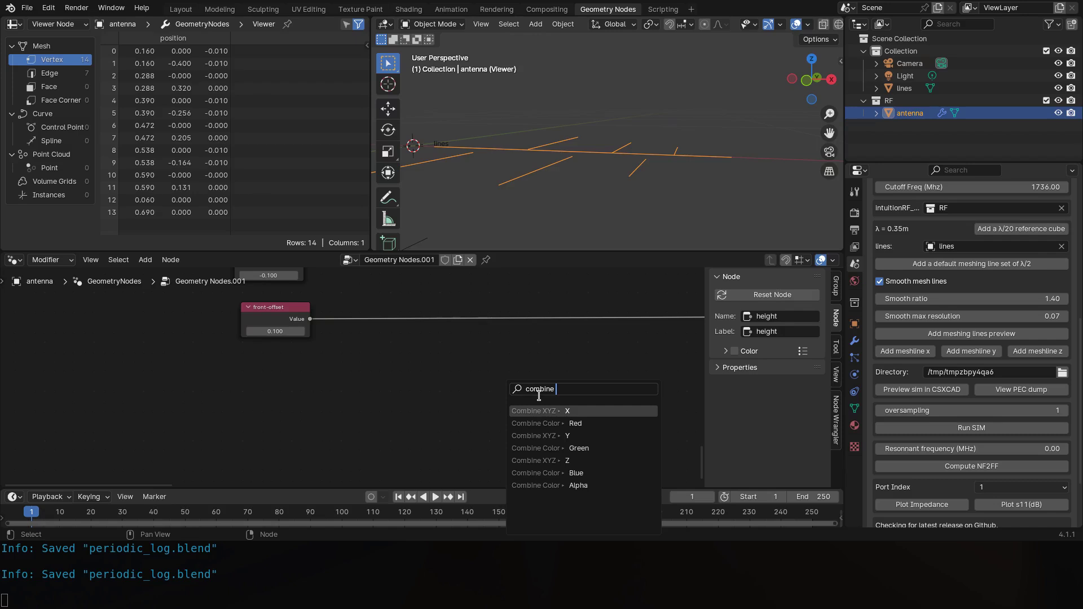
key(Down)
key(Down)
key(Down)
key(Down)
key(Return)
click(540, 396)
Move the new Combine XYZ node below the feedline's Transform Geometry node and route its height link under the other nodes with reroutes.
scroll(540, 397, down, 6)
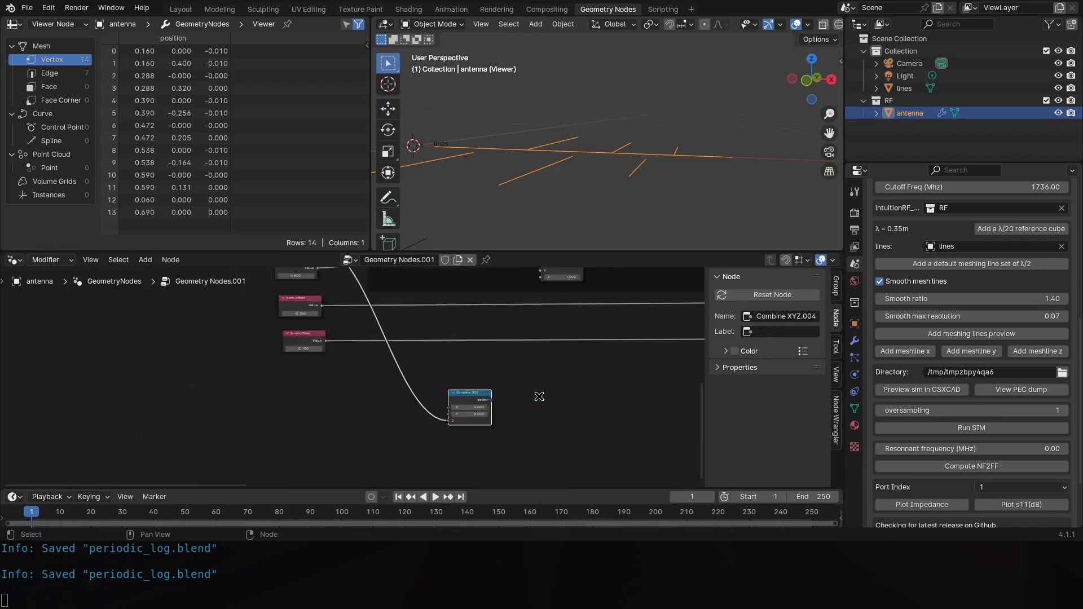
scroll(539, 397, down, 3)
key(g)
click(477, 438)
shift+right_drag(266, 401, 217, 377)
key(g)
click(133, 388)
click(344, 433)
key(g)
click(534, 404)
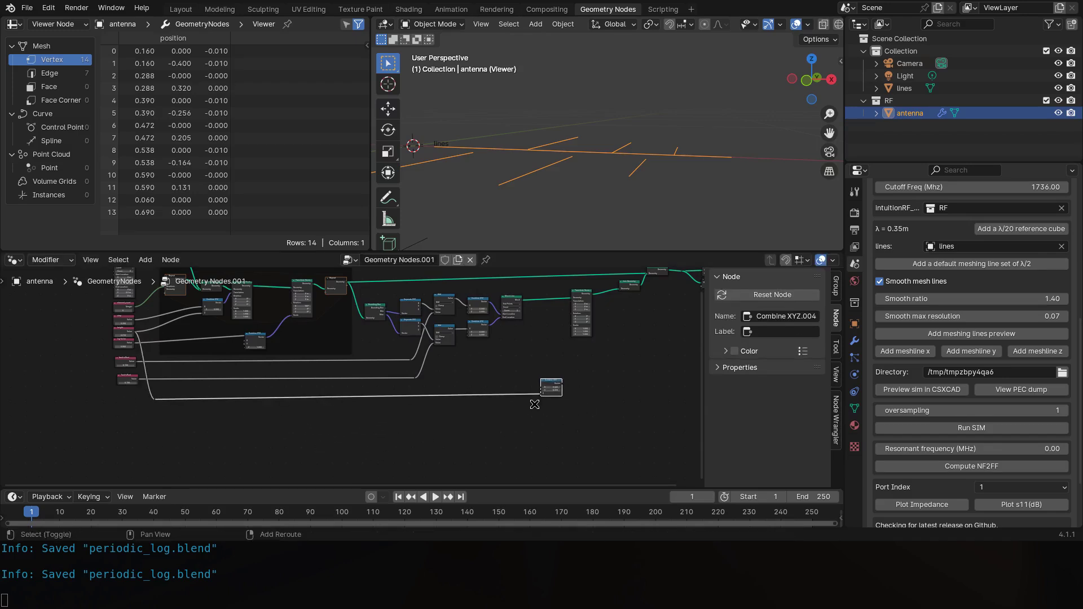
shift+right_drag(489, 389, 555, 404)
key(g)
click(536, 401)
click(548, 381)
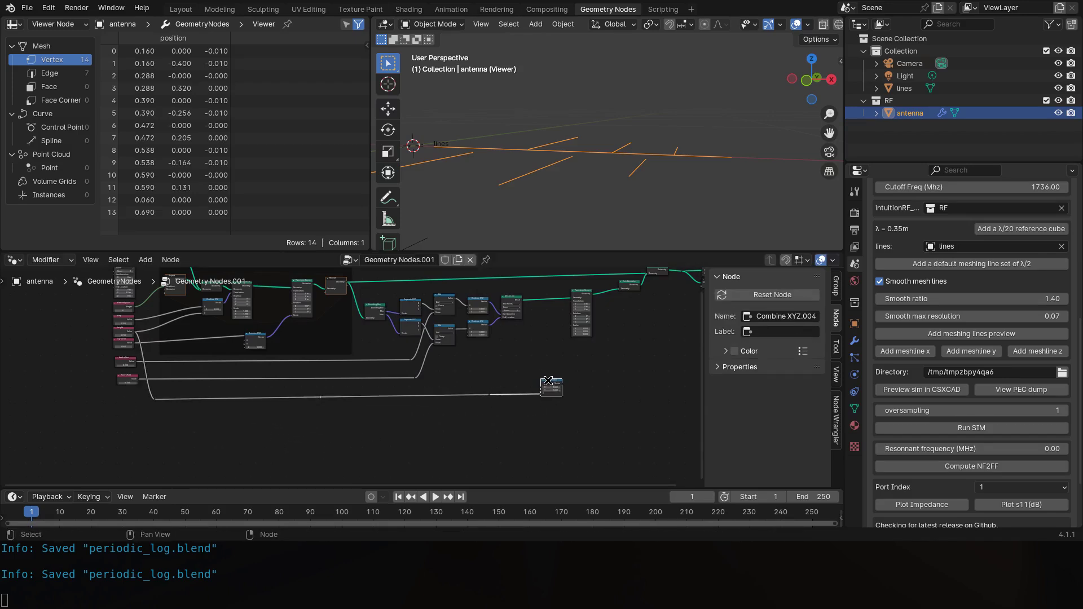
Connect the new Combine XYZ vector to the feedline Transform Geometry node's Translation and inspect the shifted line in the viewport.
scroll(548, 381, up, 5)
scroll(415, 344, up, 3)
drag(293, 394, 463, 289)
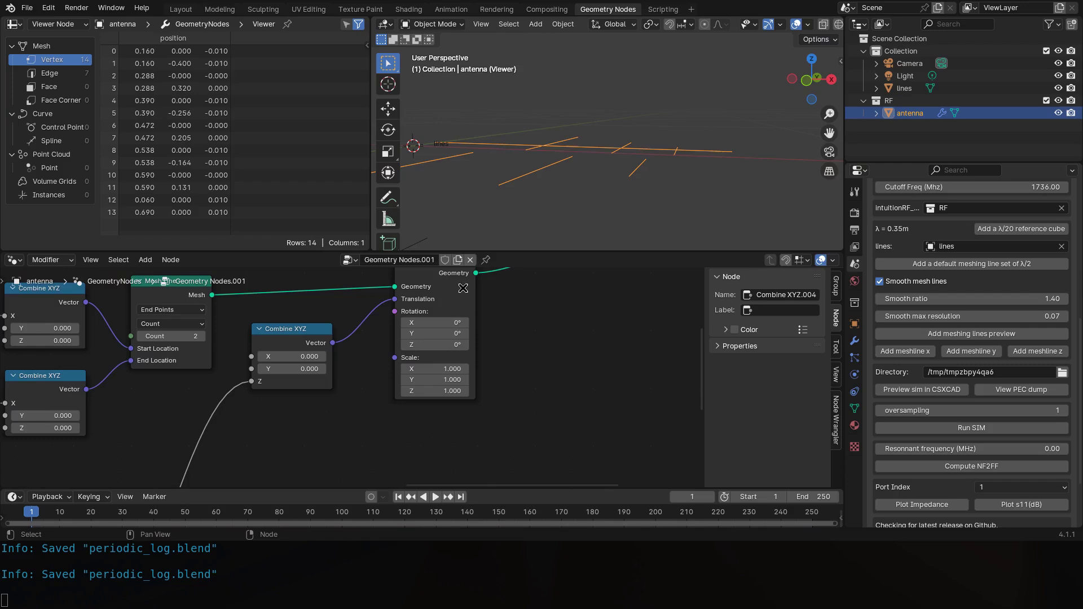
mouse_move(560, 168)
middle_down()
mouse_move(556, 153)
mouse_move(537, 177)
mouse_move(537, 148)
mouse_move(551, 165)
mouse_move(581, 164)
mouse_move(564, 158)
middle_up()
Insert a copy of the Add math node before the Combine XYZ Z input, change it to Multiply and set its value to -1.
middle_drag(34, 409, 148, 398)
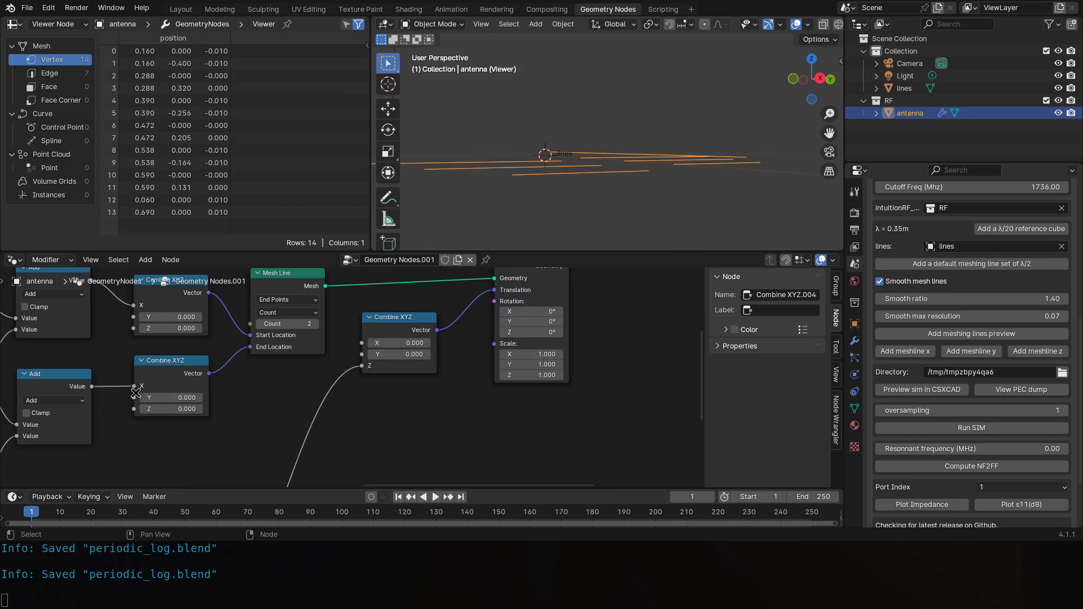
click(62, 384)
key(shift+d)
click(340, 411)
click(349, 428)
key(m)
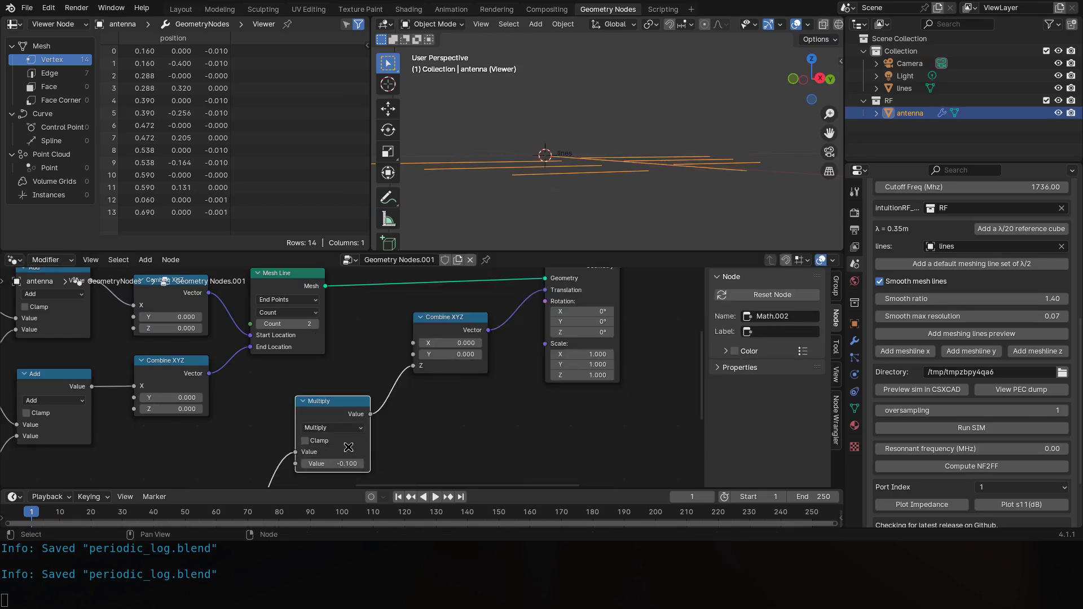
click(337, 463)
text(-1)
key(Return)
Connect the feedline Mesh Line directly to the first Join Geometry node as well, add a reroute on that link and inspect both feedlines.
middle_drag(530, 167, 564, 190)
scroll(418, 367, down, 3)
mouse_move(423, 365)
mouse_down()
mouse_move(408, 379)
mouse_move(417, 363)
mouse_up()
drag(260, 362, 484, 343)
shift+right_drag(477, 343, 291, 334)
middle_drag(687, 159, 682, 184)
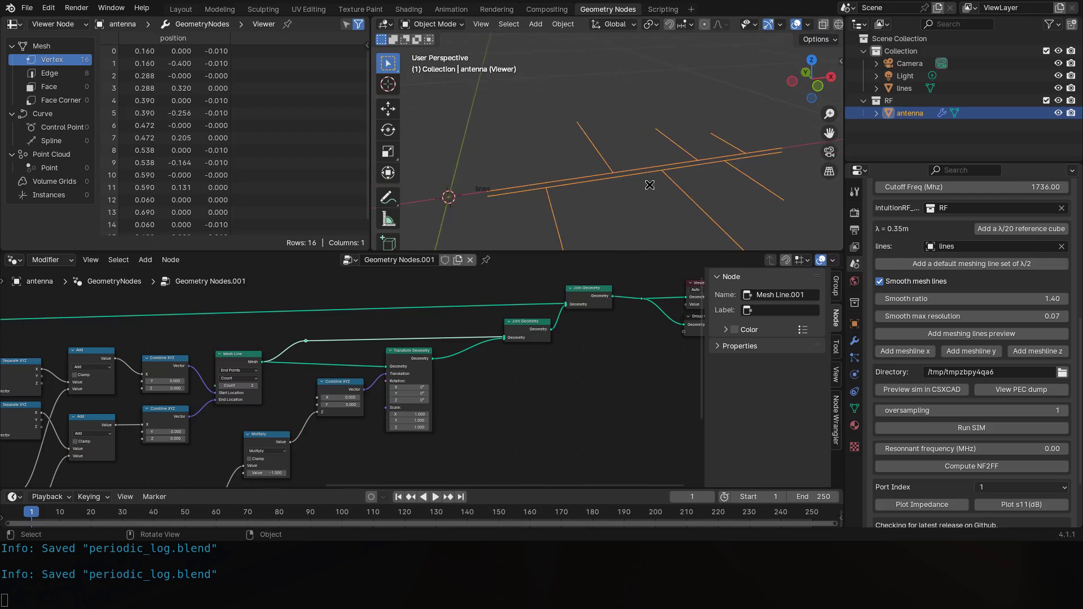
middle_drag(734, 181, 589, 166)
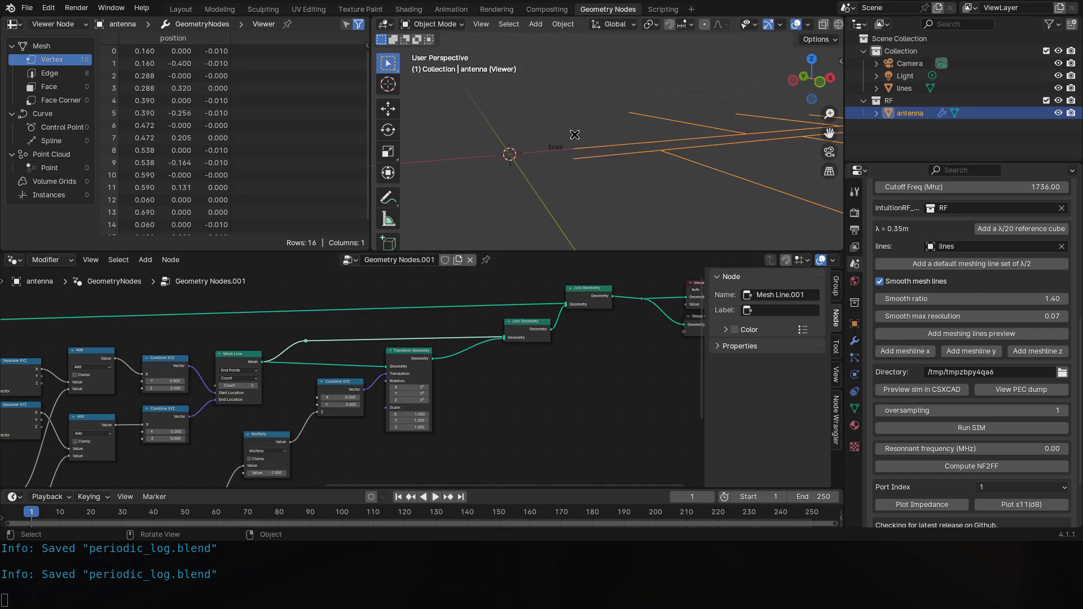
middle_drag(294, 344, 500, 374)
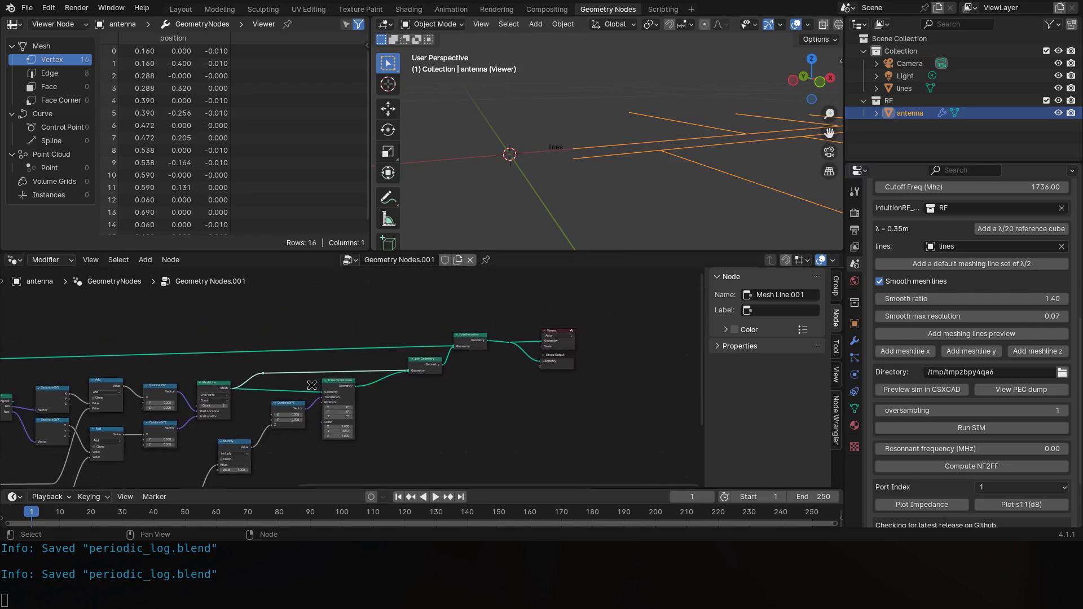
scroll(460, 388, down, 2)
scroll(460, 388, down, 2)
middle_drag(627, 226, 559, 158)
middle_drag(684, 185, 659, 188)
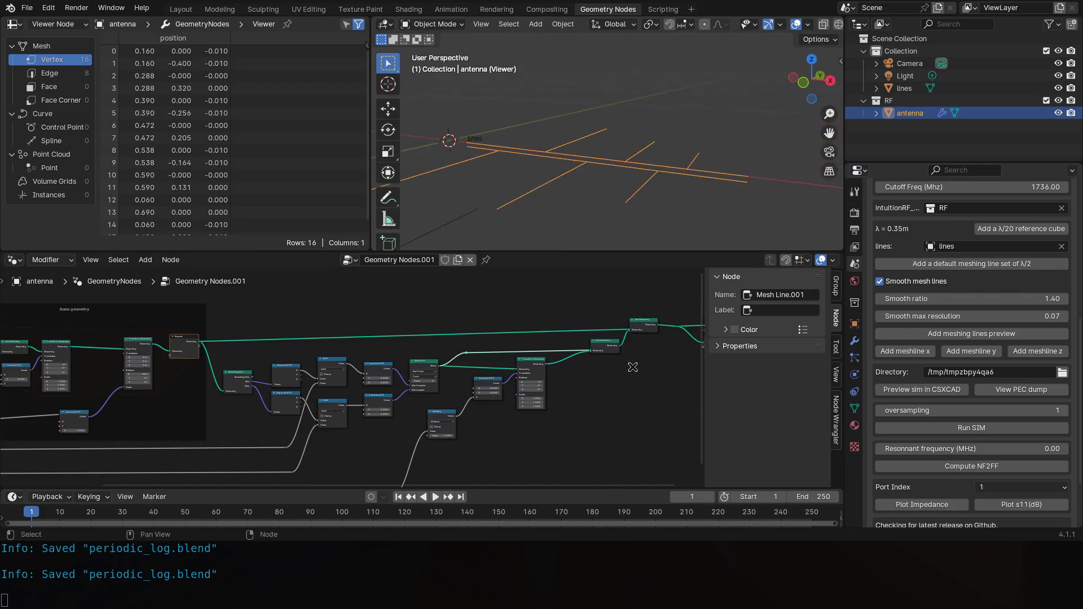
Spread out the output nodes and adjust the placement of the two Join Geometry nodes after the feedline nodes.
middle_drag(619, 356, 525, 361)
drag(649, 366, 573, 306)
key(g)
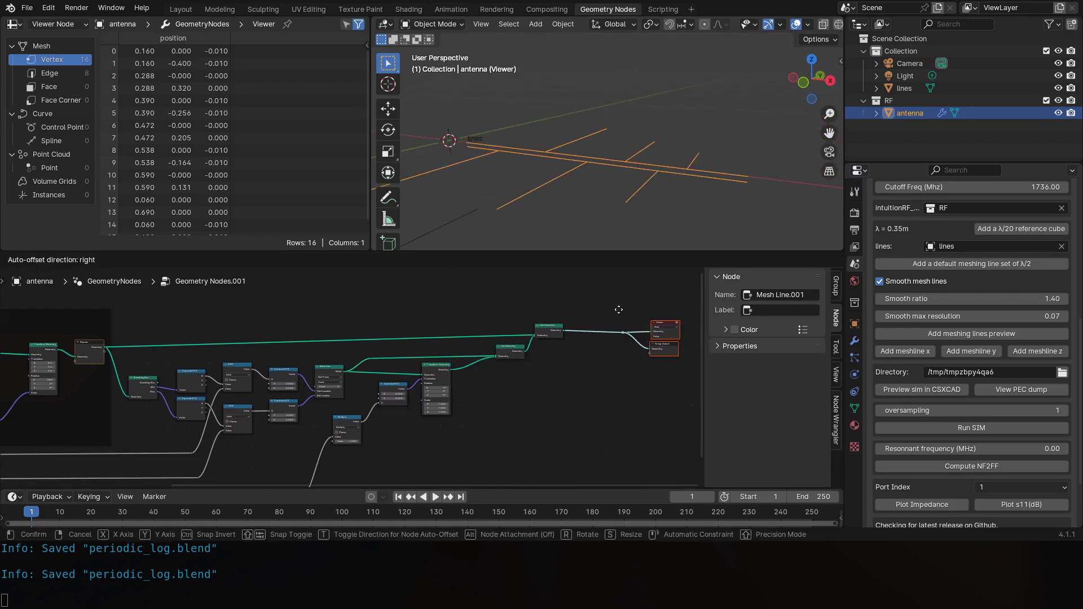
click(619, 310)
click(544, 329)
key(g)
click(537, 330)
scroll(508, 339, down, 3)
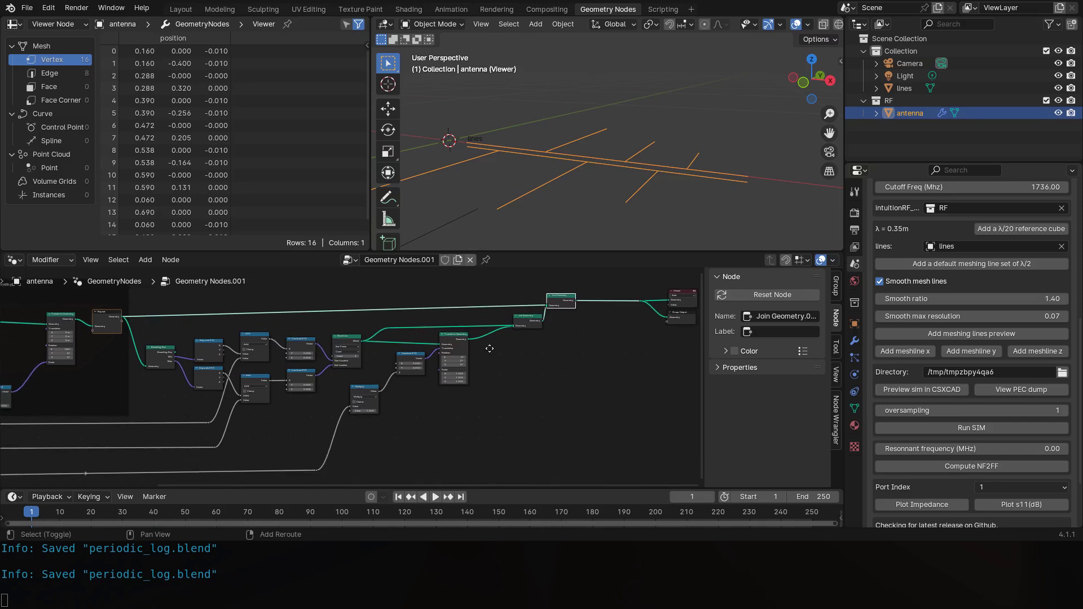
key(g)
click(417, 330)
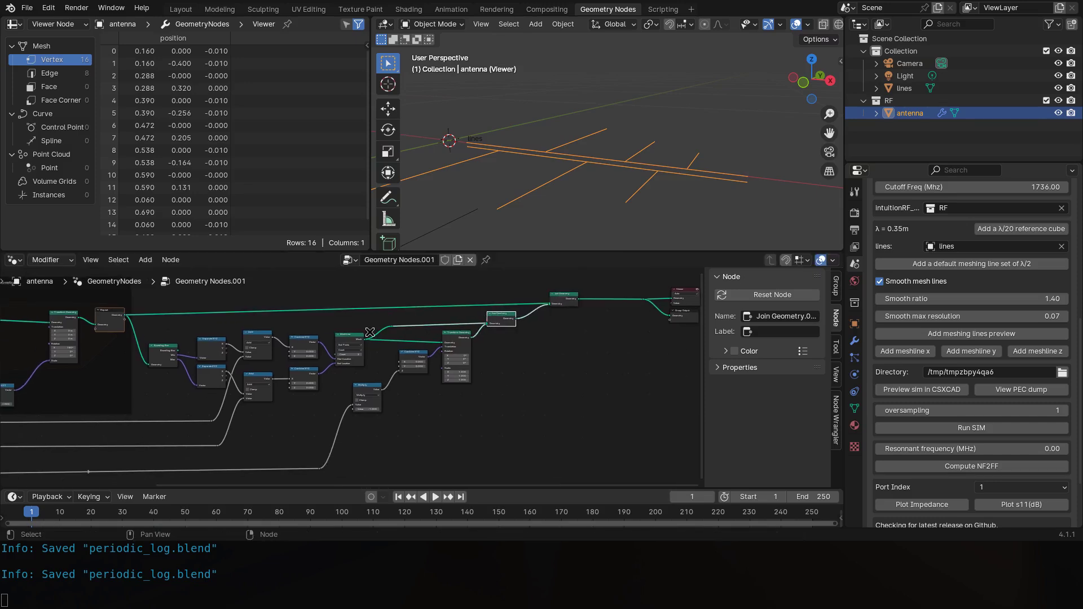
click(450, 335)
ctrl+scroll(552, 442, left, 2)
Group the feedline nodes, from Bounding Box to Transform Geometry, in a frame labelled "feedlines".
drag(552, 442, 204, 338)
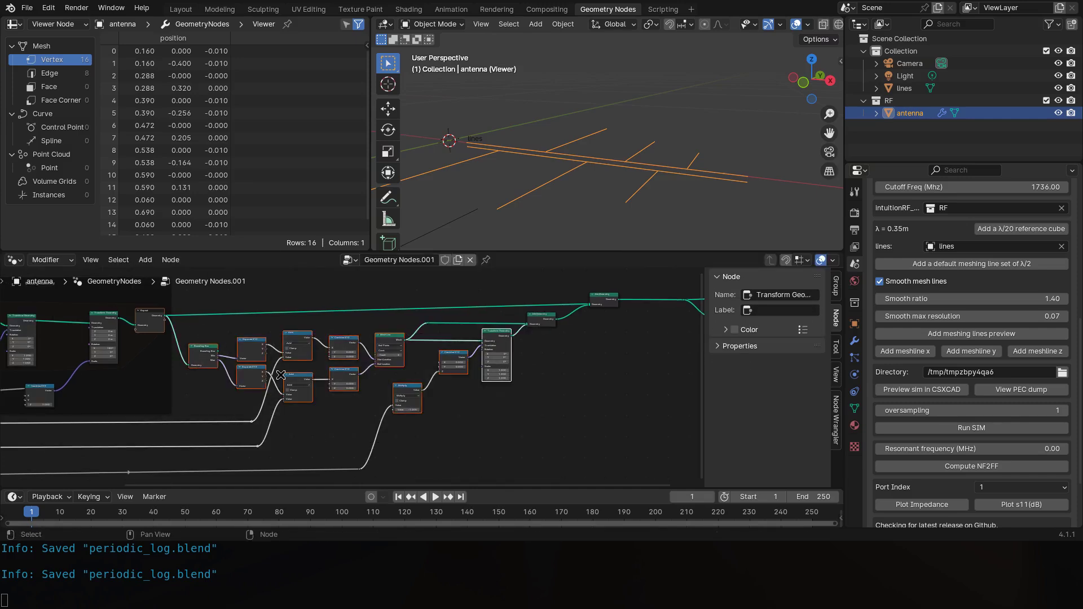
key(ctrl+j)
click(521, 410)
click(516, 409)
drag(518, 396, 520, 394)
click(773, 333)
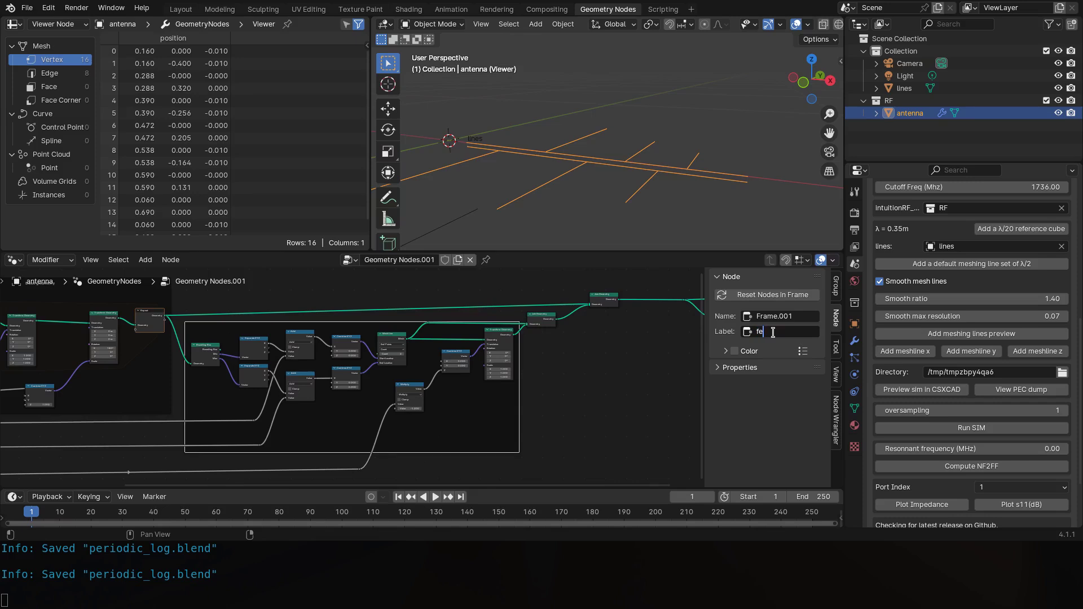
text(feedlines)
key(Return)
click(600, 370)
scroll(425, 377, up, 3)
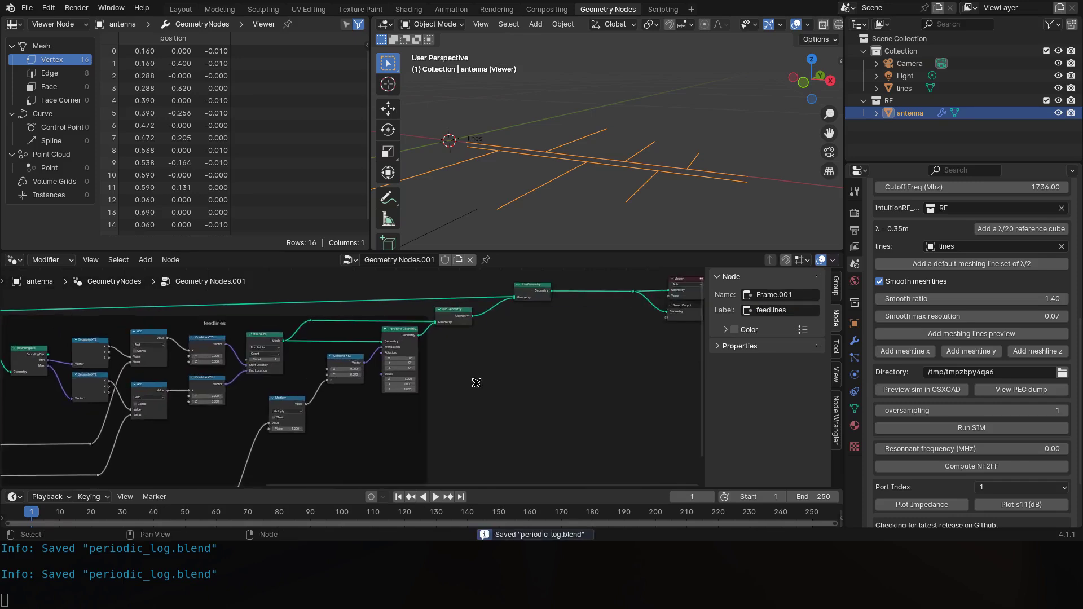
Shift the last Join Geometry node and move the Viewer and Group Output nodes further away from it.
drag(407, 300, 377, 300)
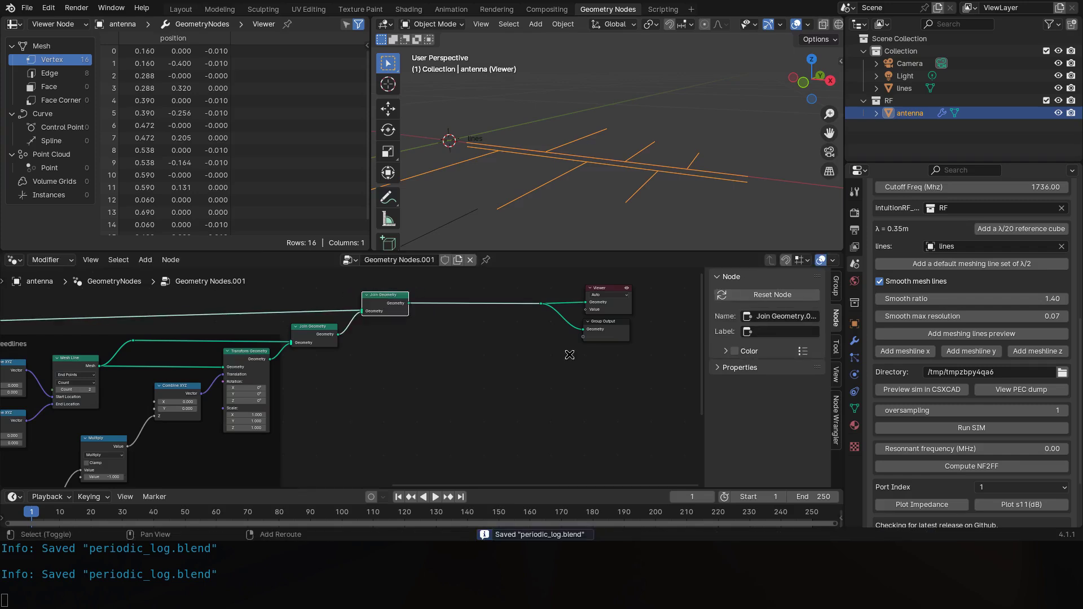
middle_drag(570, 355, 479, 386)
drag(464, 413, 607, 316)
key(g)
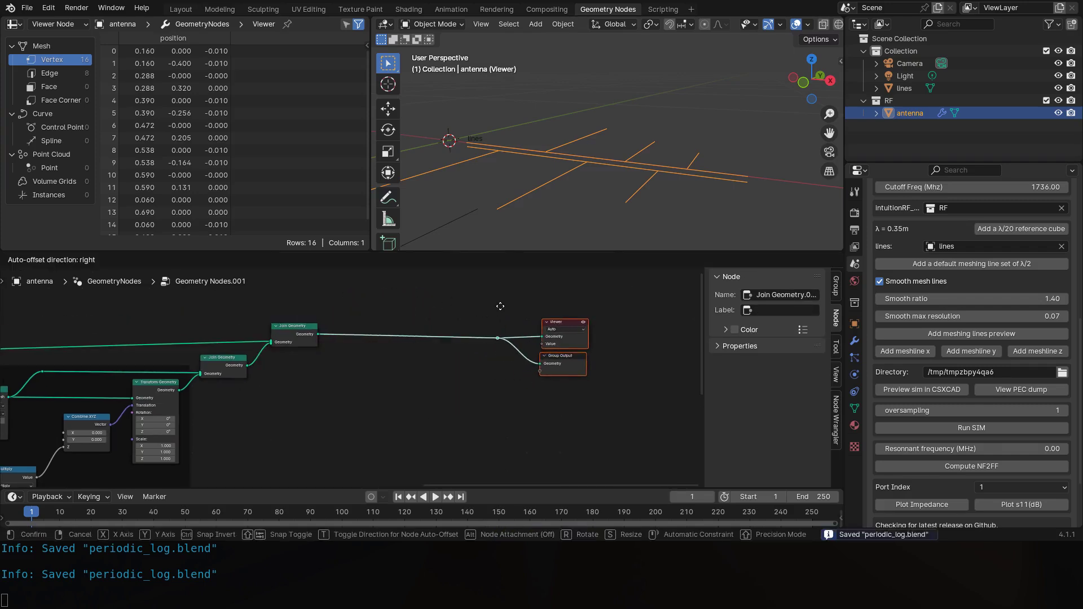
click(516, 305)
click(510, 313)
scroll(390, 369, down, 1)
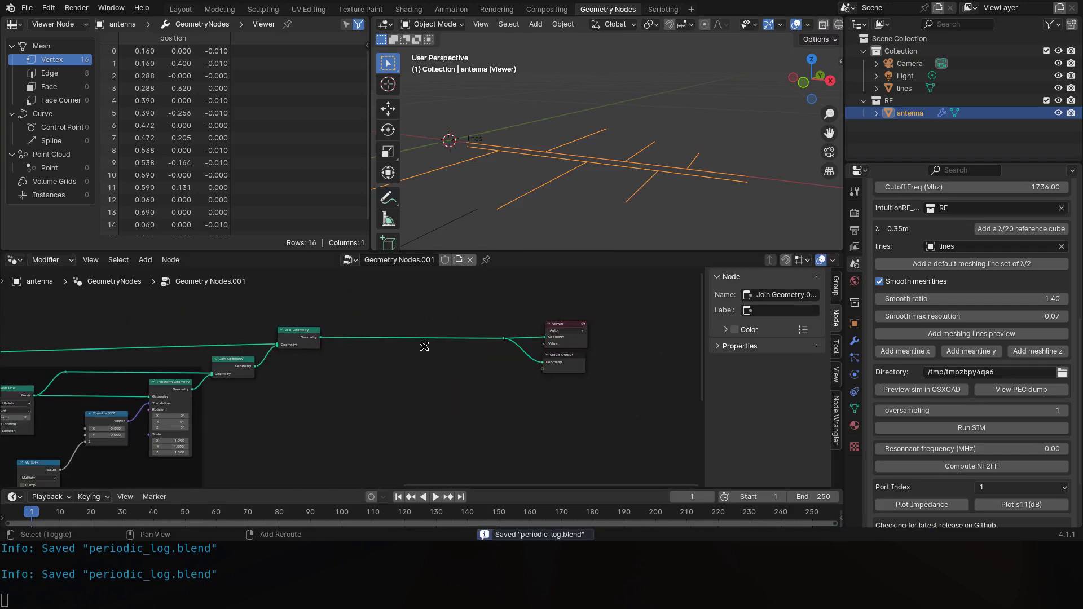
Insert a copy of the Bounding Box node on the link after the last Join Geometry node and inspect the box in the viewport.
scroll(341, 377, down, 10)
scroll(165, 389, up, 9)
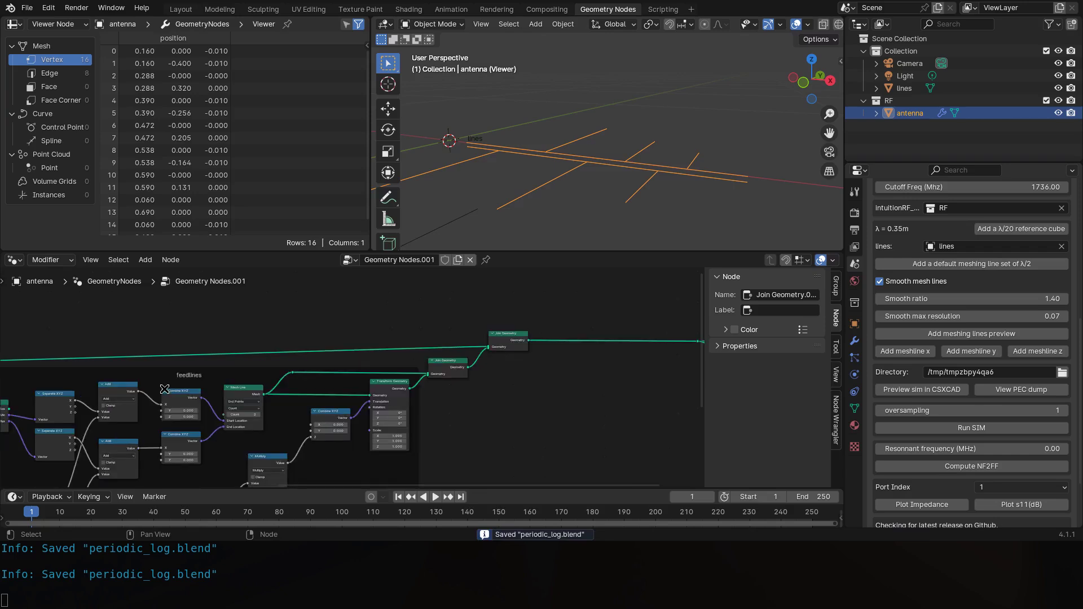
scroll(164, 389, down, 2)
click(155, 389)
key(shift+d)
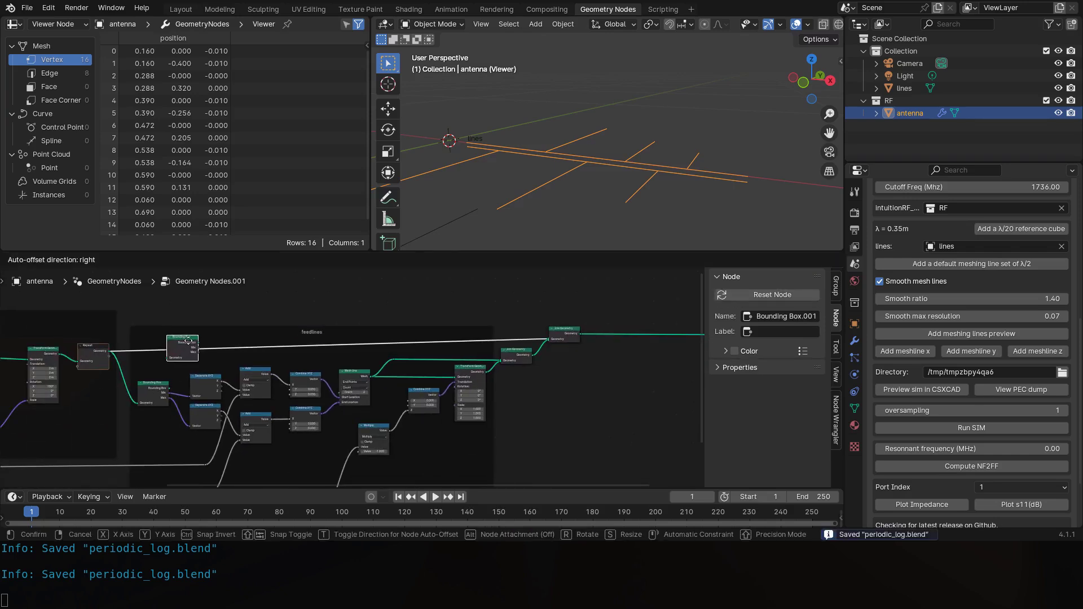
click(198, 329)
drag(198, 329, 615, 333)
middle_drag(615, 333, 411, 334)
scroll(411, 334, up, 5)
scroll(563, 174, down, 4)
middle_drag(562, 173, 609, 164)
scroll(461, 372, up, 1)
scroll(411, 388, up, 2)
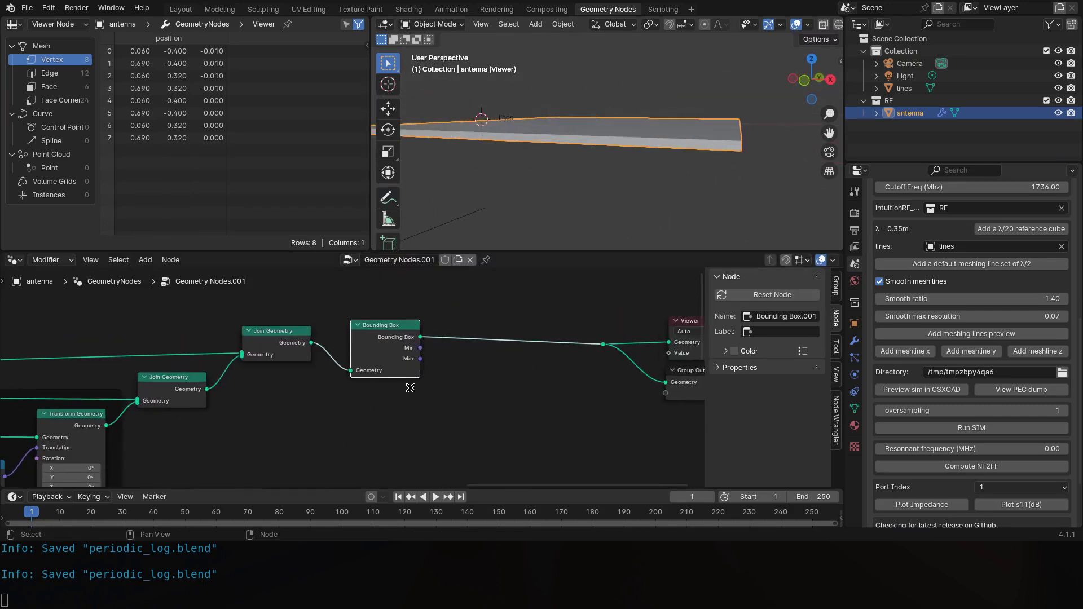
Detach the Bounding Box copy from the main link and feed it from the last Join Geometry output as a side branch.
alt+drag(385, 329, 359, 399)
drag(312, 343, 366, 390)
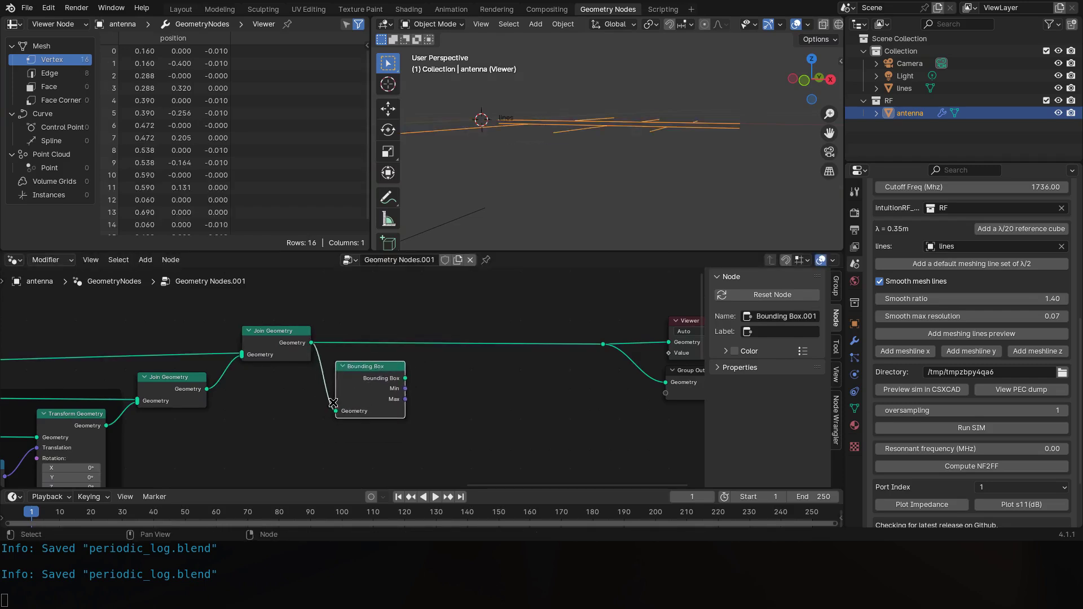
middle_drag(361, 395, 408, 366)
Add a Separate XYZ node beside the Bounding Box copy and connect the box's Min output to it.
key(shift+a)
text(sepe)
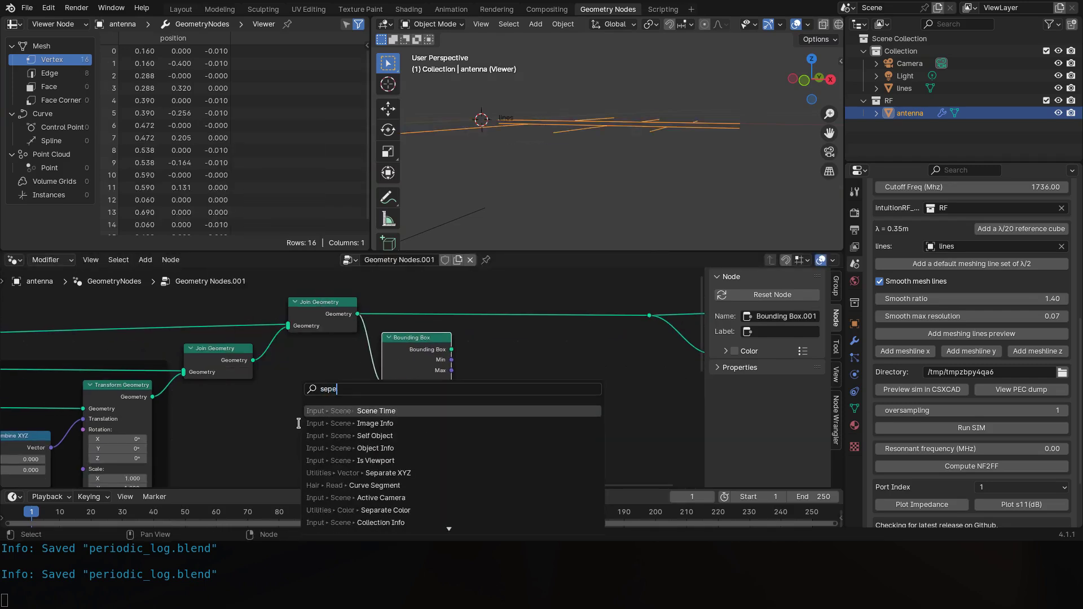
key(BackSpace)
key(BackSpace)
key(BackSpace)
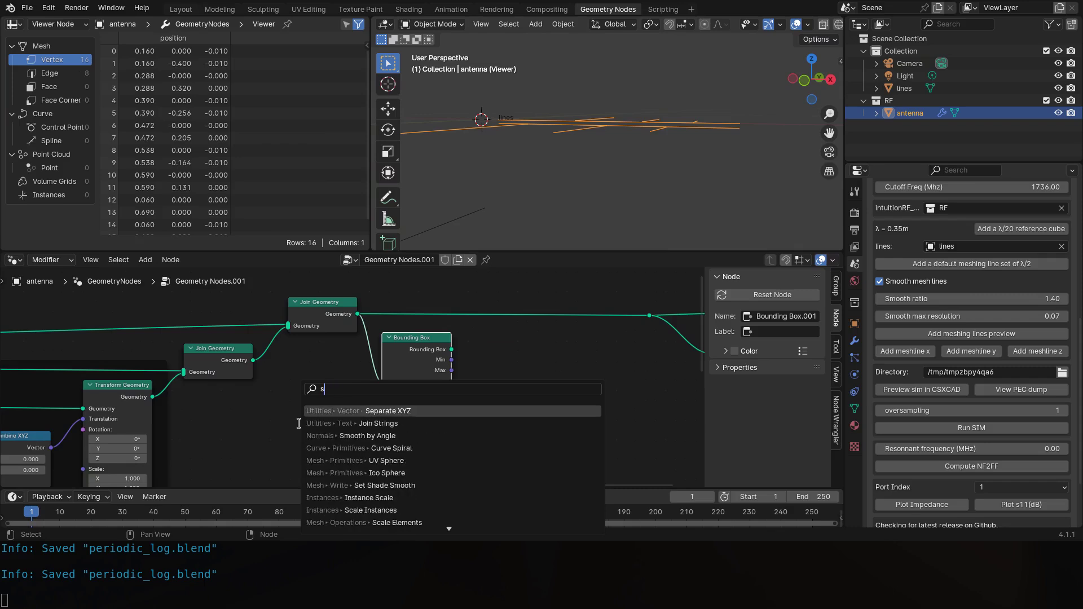
text(epara)
key(Return)
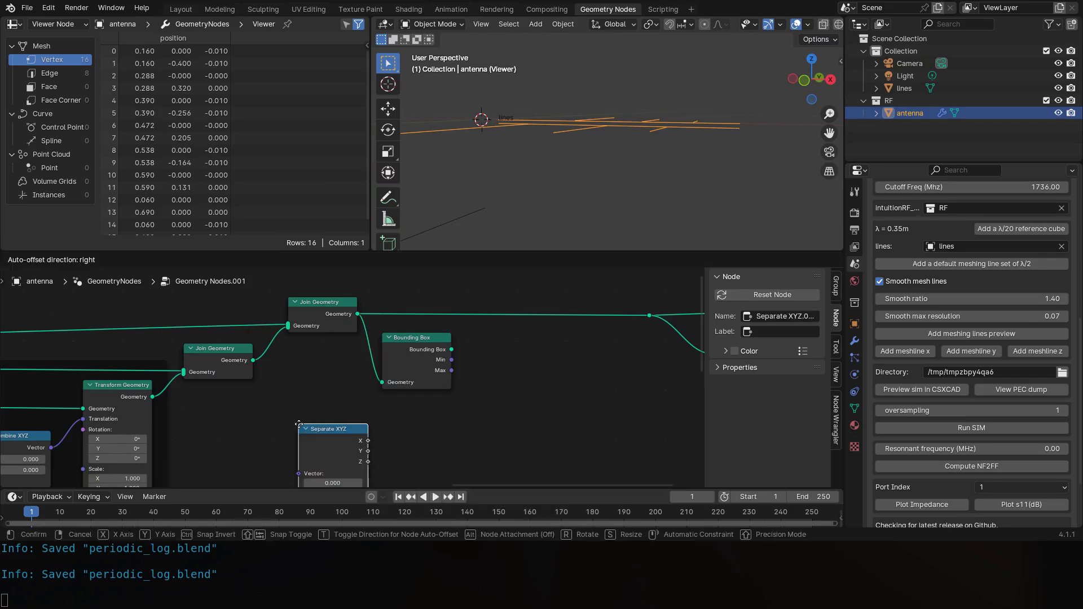
click(484, 330)
middle_drag(481, 335, 442, 346)
drag(412, 371, 469, 354)
Duplicate the Separate XYZ node, connect the Bounding Box copy's Max output to the duplicate and tidy their placement.
key(shift+d)
click(475, 424)
drag(412, 382, 456, 454)
drag(379, 363, 369, 373)
drag(470, 424, 455, 394)
shift+click(473, 364)
Move the Viewer and Group Output nodes further from the Separate XYZ nodes and inspect the antenna in the viewport.
scroll(456, 391, up, 1)
middle_drag(634, 366, 410, 394)
scroll(411, 395, down, 3)
drag(589, 433, 385, 315)
drag(484, 338, 545, 322)
middle_drag(619, 142, 596, 172)
scroll(596, 172, up, 3)
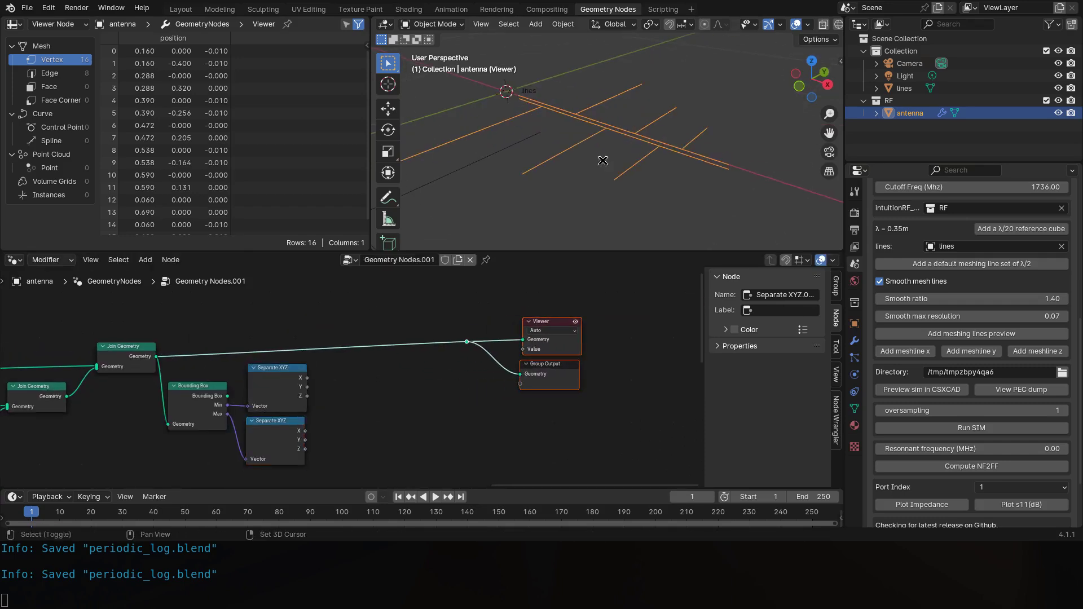
middle_drag(311, 391, 373, 379)
scroll(374, 379, up, 1)
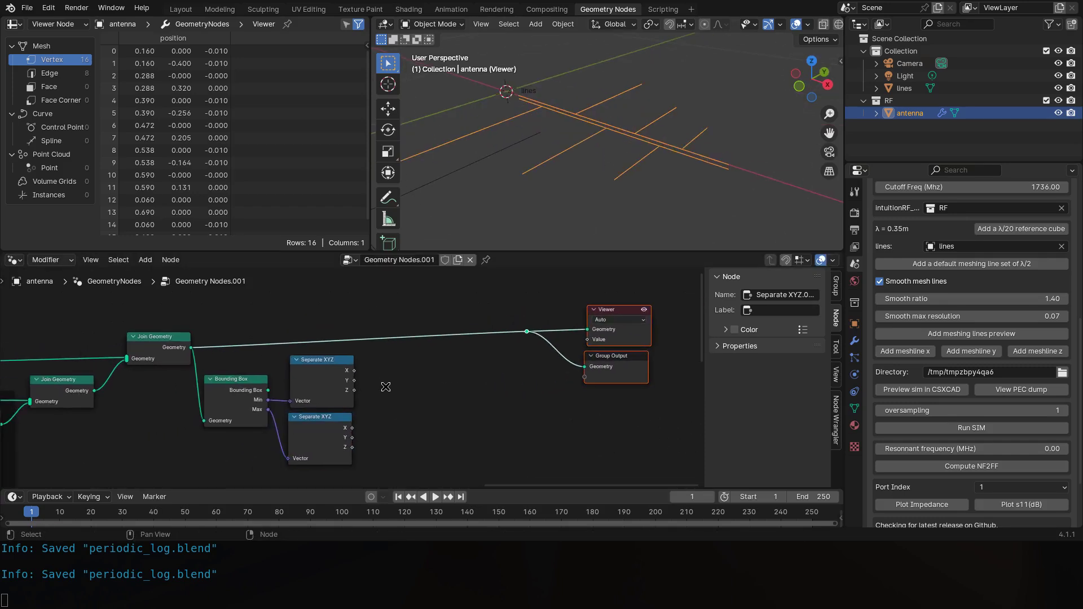
middle_drag(559, 155, 462, 149)
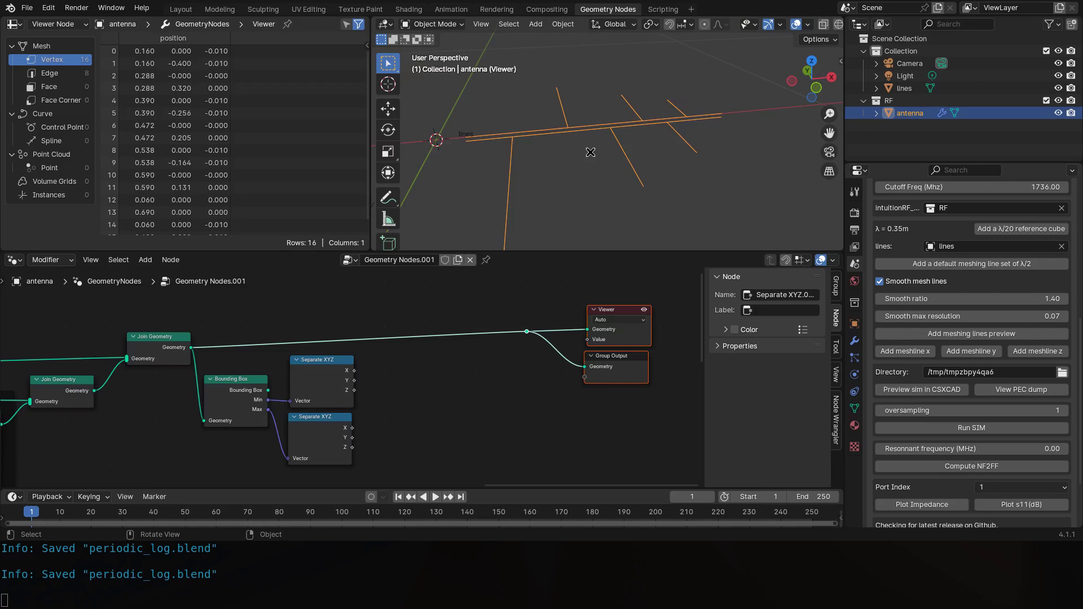
Add a Mesh Line node next to the Separate XYZ nodes and set its count to 2.
click(426, 384)
key(shift+a)
text(mesh)
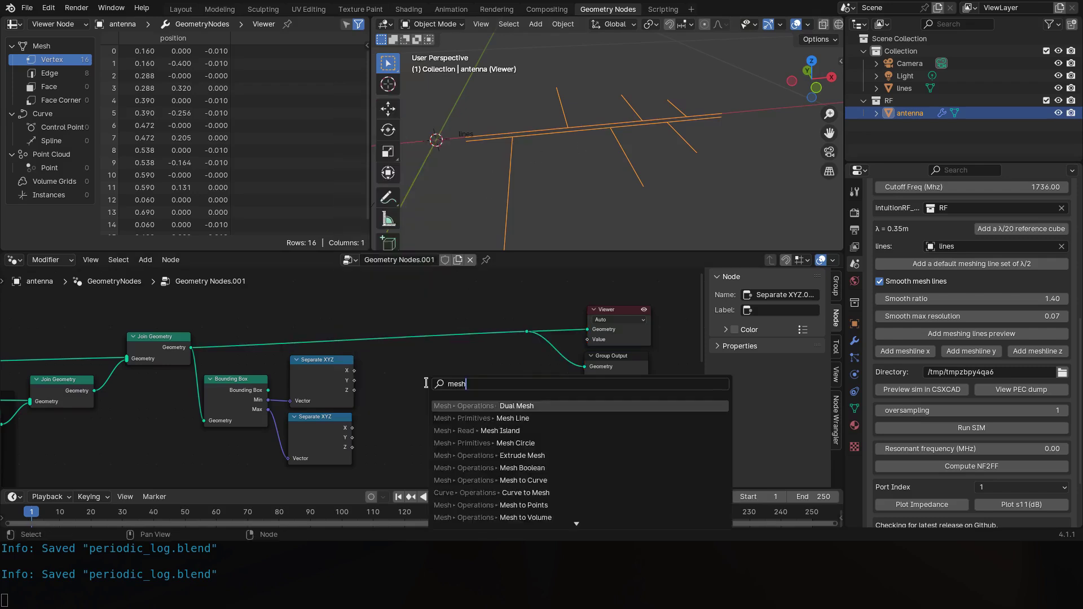
text( lin)
key(Return)
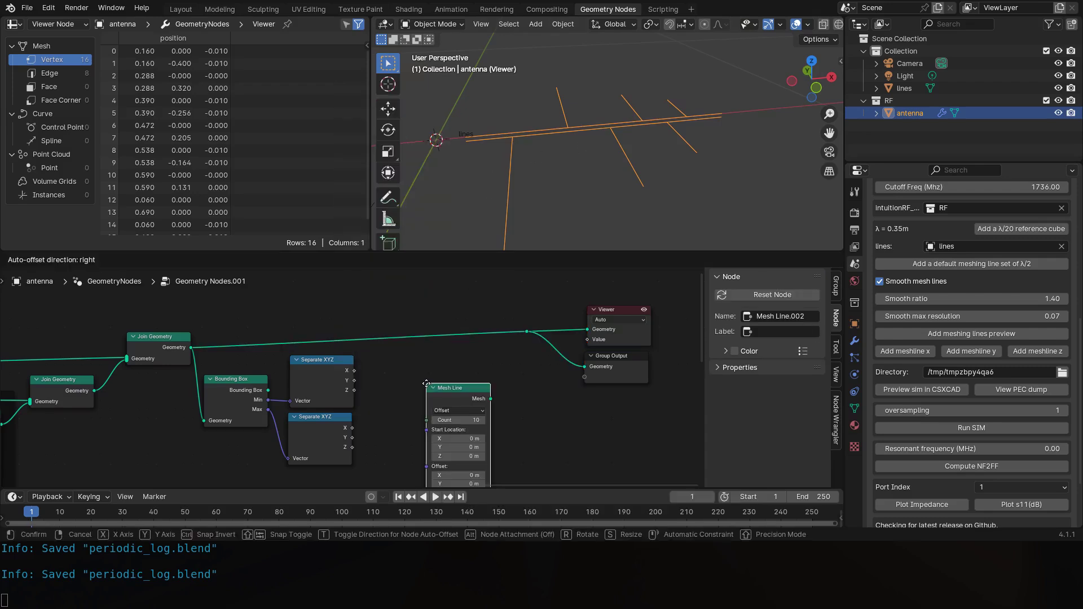
click(413, 357)
click(446, 392)
text(2)
key(Return)
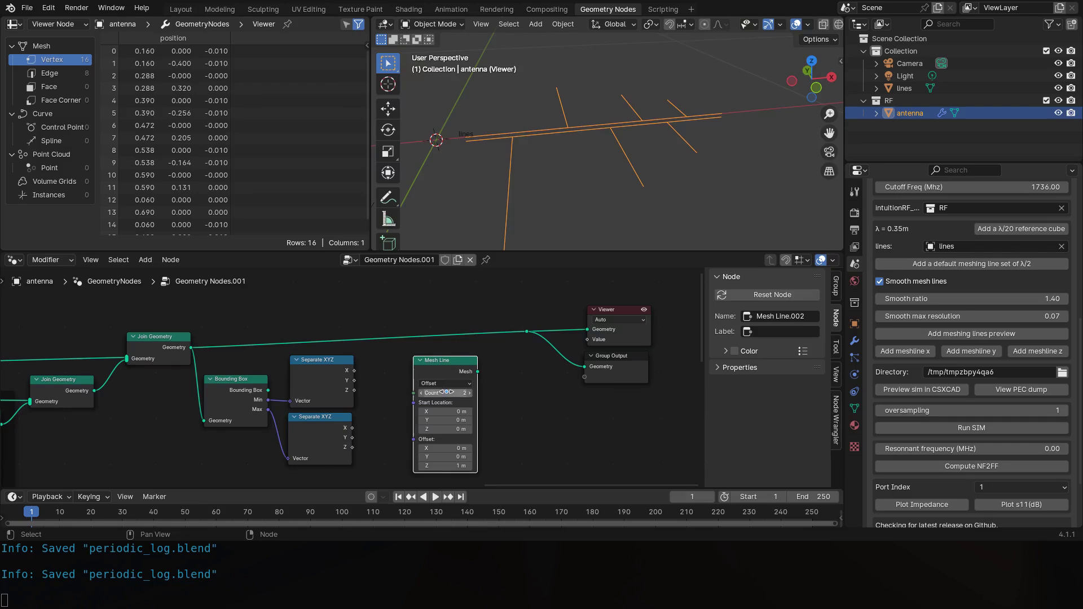
Add a Combine XYZ node between the Separate XYZ nodes and the new Mesh Line node.
scroll(446, 391, up, 1)
middle_drag(413, 413, 377, 386)
key(shift+a)
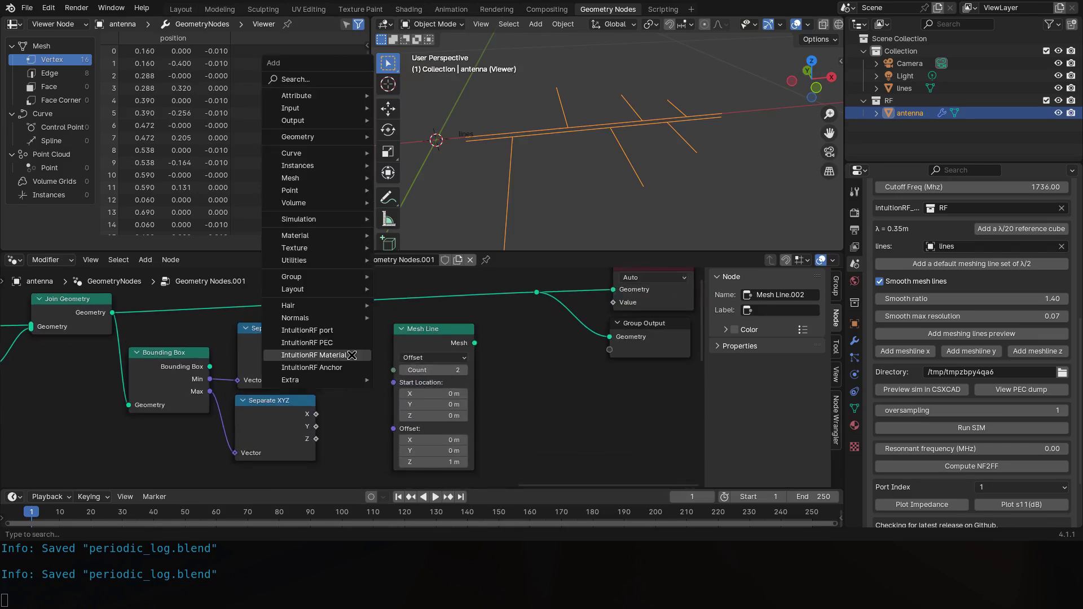
text(combine)
key(Return)
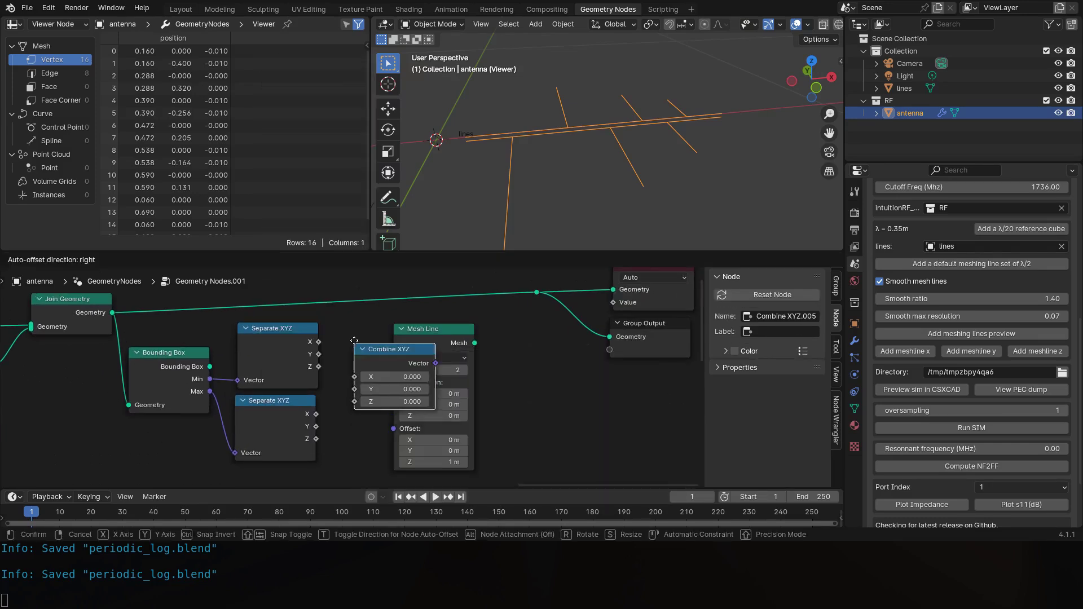
click(349, 319)
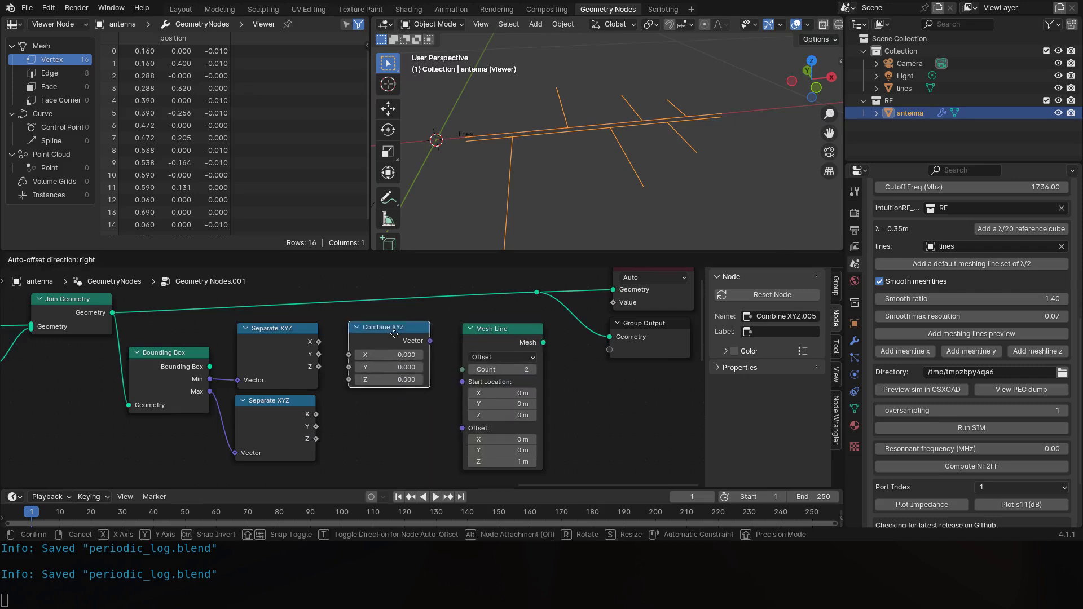
middle_drag(378, 351, 364, 348)
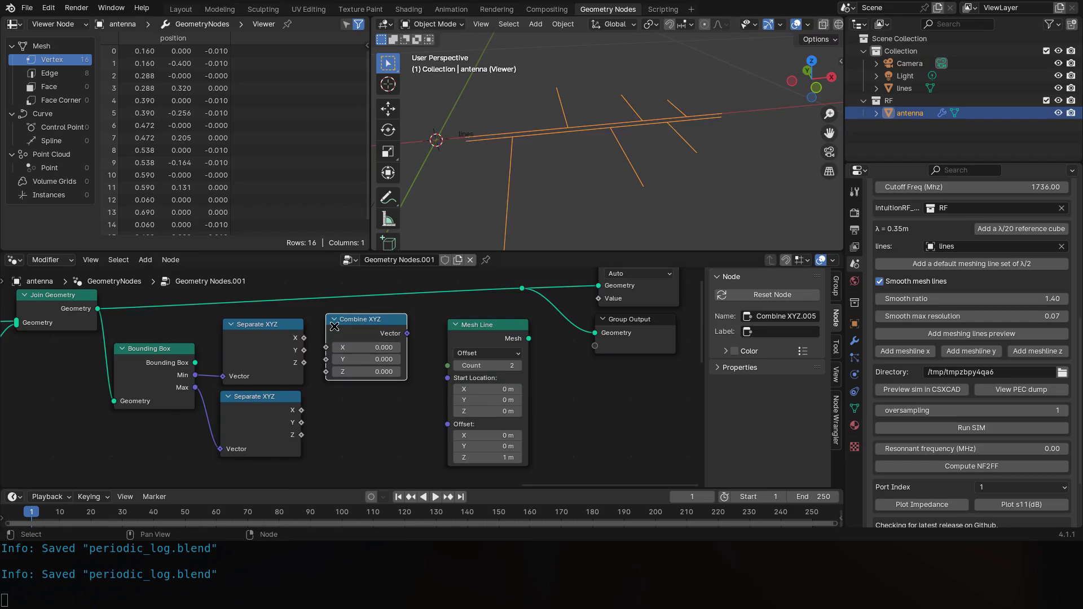
drag(341, 328, 345, 317)
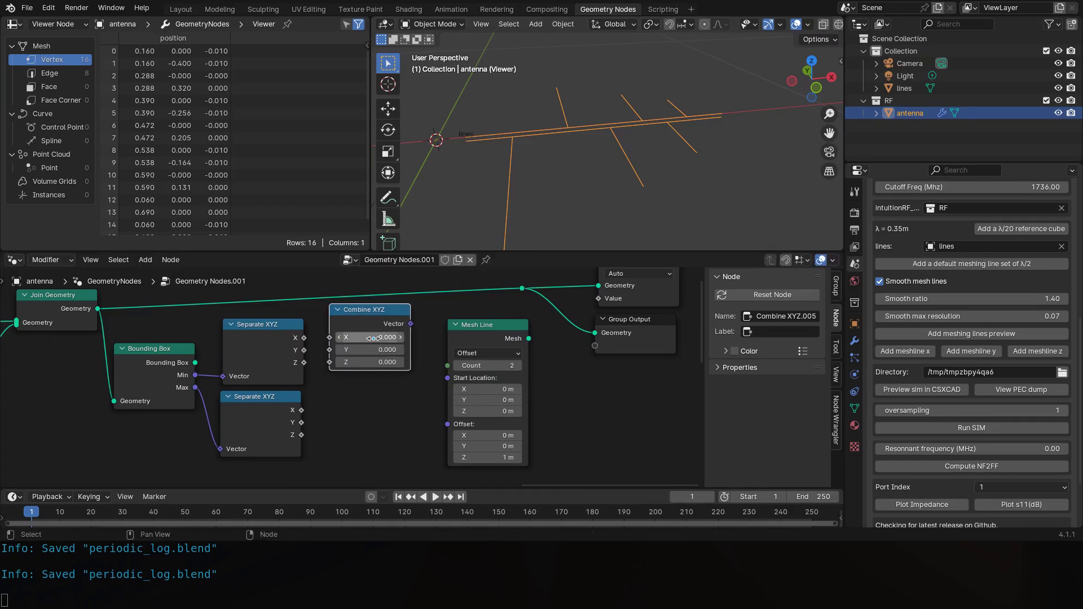
Connect the X and Z outputs of the Min Separate XYZ node to the Combine XYZ node's X and Z inputs.
scroll(374, 344, up, 2)
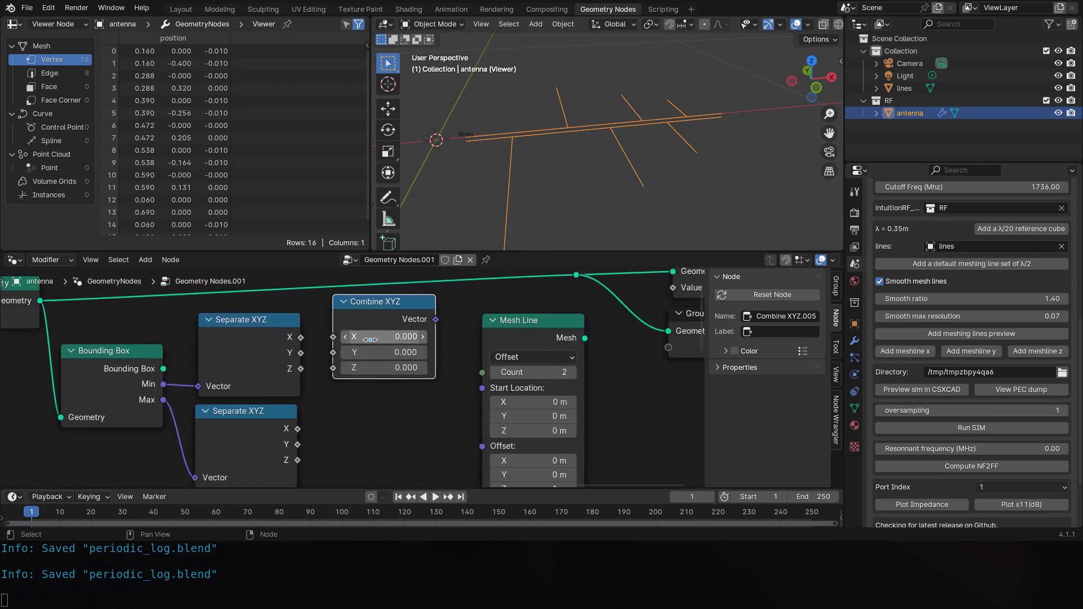
drag(304, 339, 333, 337)
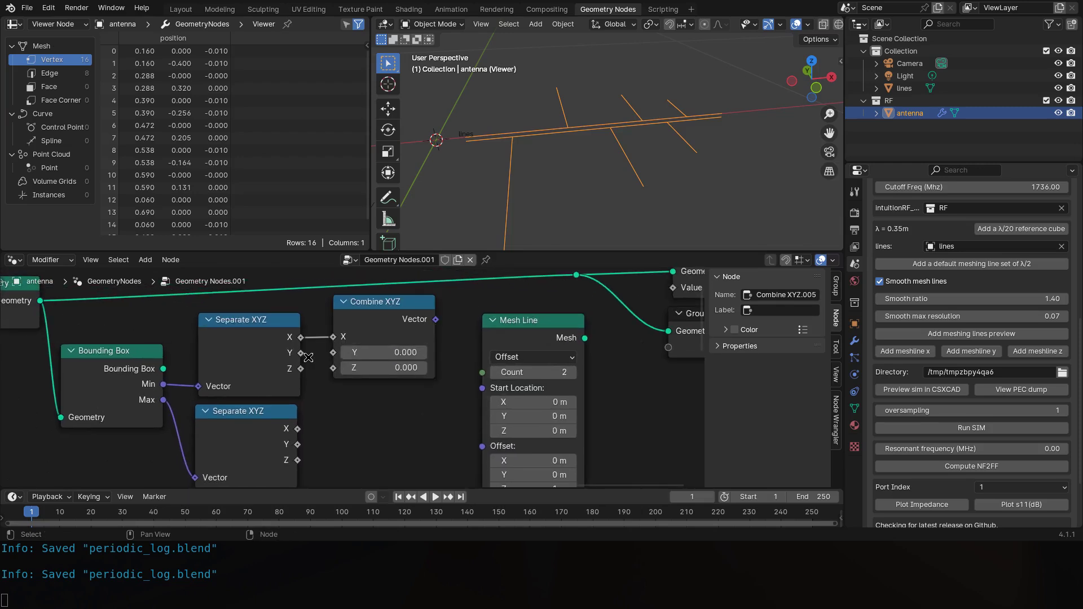
drag(300, 370, 333, 368)
middle_drag(333, 368, 328, 356)
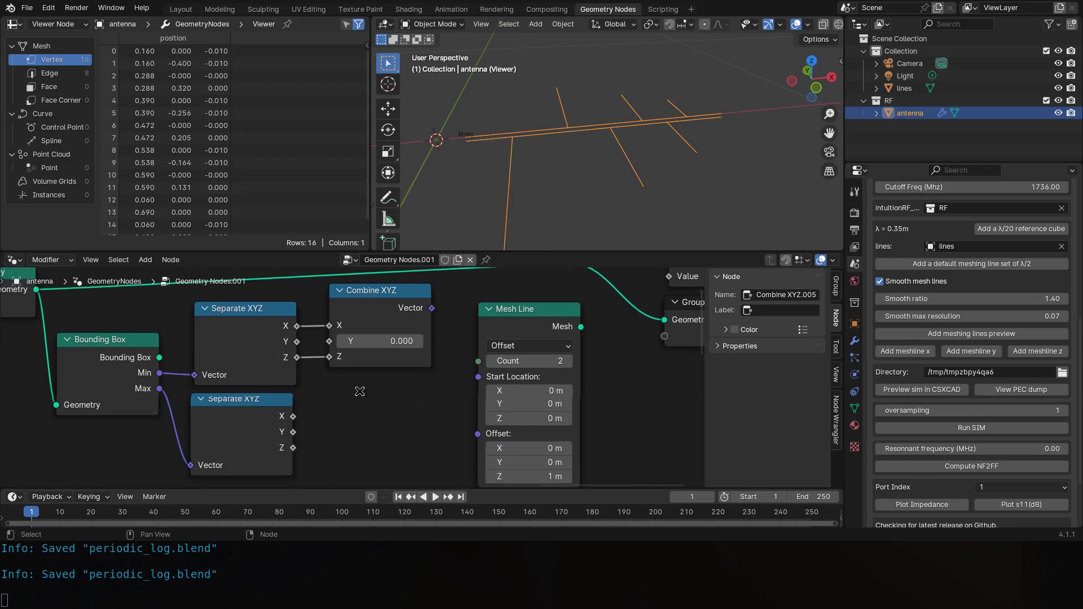
Duplicate the Combine XYZ node and place the copy beside the Max Separate XYZ node.
key(shift+d)
click(390, 399)
middle_drag(356, 416, 350, 404)
drag(361, 402, 359, 395)
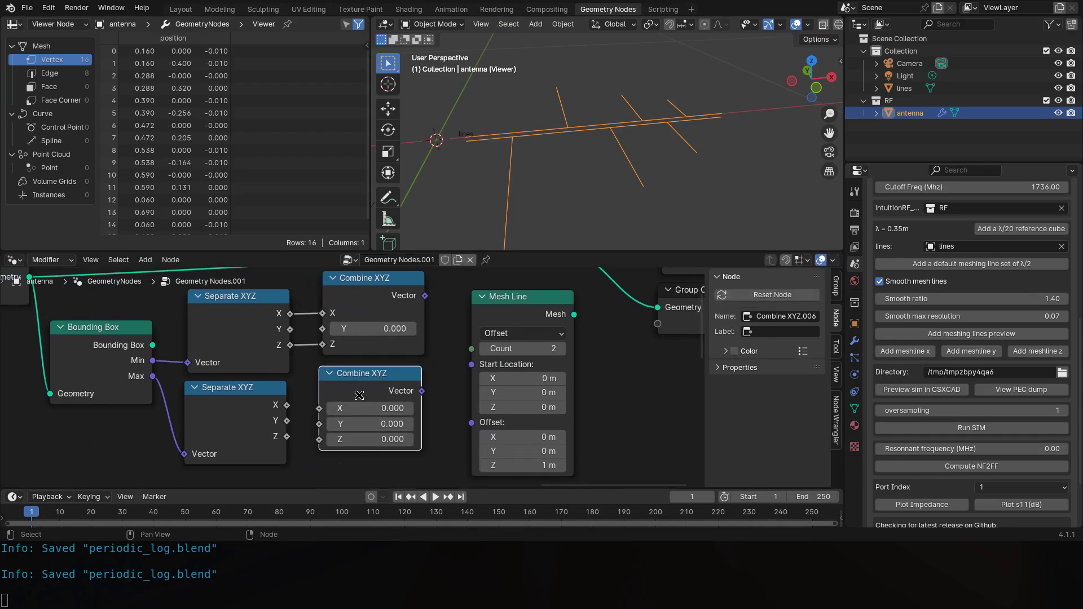
Feed the second Combine XYZ from Min X and Max Z, and connect the two combined vectors to the Mesh Line's Start Location and Offset.
drag(290, 314, 319, 440)
middle_drag(527, 336, 460, 355)
drag(454, 316, 453, 305)
drag(358, 315, 404, 371)
drag(354, 411, 404, 387)
Shift the Viewer, Group Output and their reroute point farther from the new Mesh Line node.
scroll(405, 386, down, 2)
middle_drag(687, 416, 662, 431)
drag(661, 431, 417, 291)
scroll(361, 372, down, 2)
drag(452, 365, 552, 362)
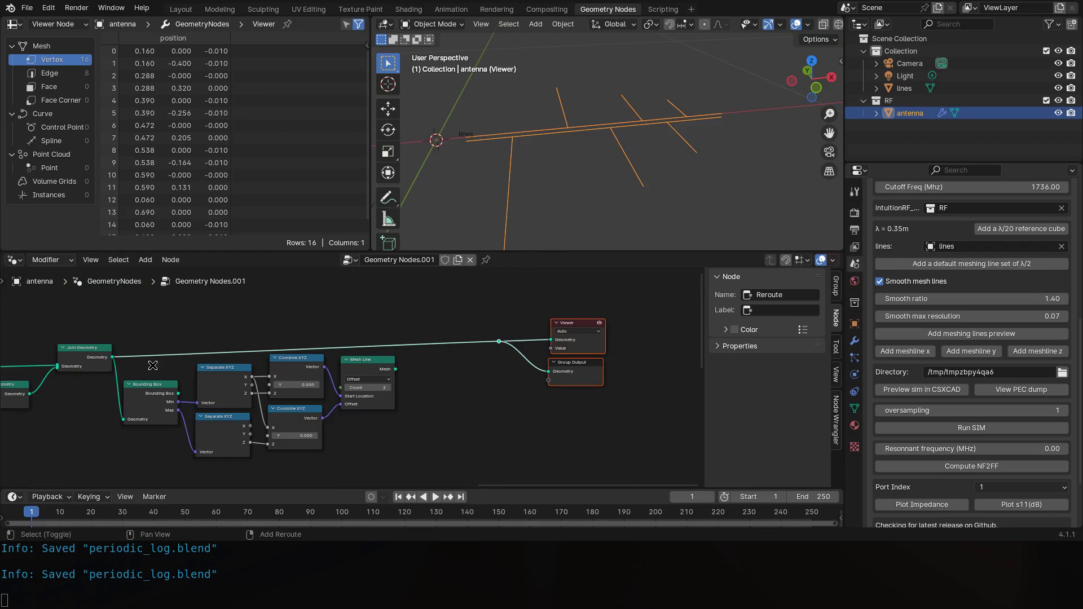
Add a reroute point on the main geometry link, insert a duplicated Join Geometry node before the outputs, and connect the Mesh Line to it.
shift+right_drag(171, 342, 171, 337)
key(g)
click(163, 328)
click(104, 354)
key(shift+d)
click(464, 347)
mouse_move(425, 361)
mouse_down()
mouse_move(432, 348)
mouse_move(408, 354)
mouse_move(414, 346)
mouse_up()
scroll(511, 165, up, 1)
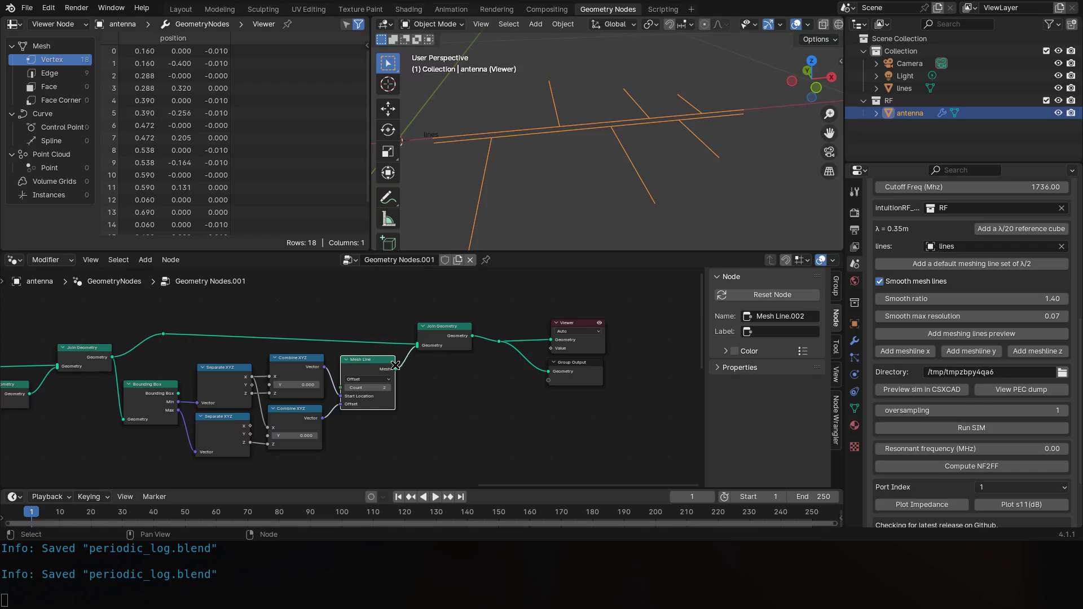
Switch the new Mesh Line node from Offset to End Points mode.
scroll(396, 366, up, 2)
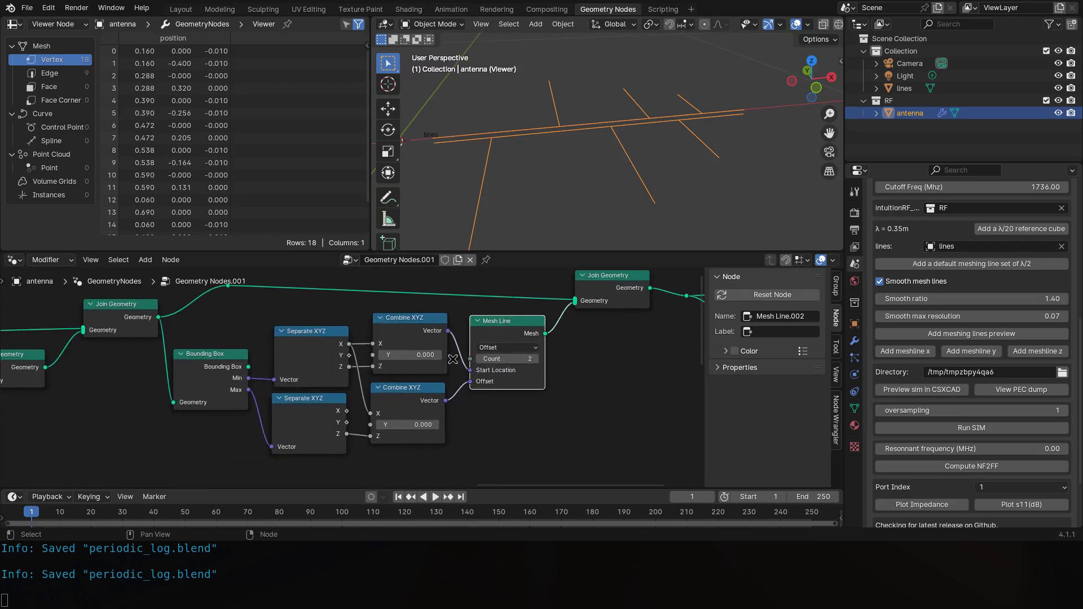
click(446, 381)
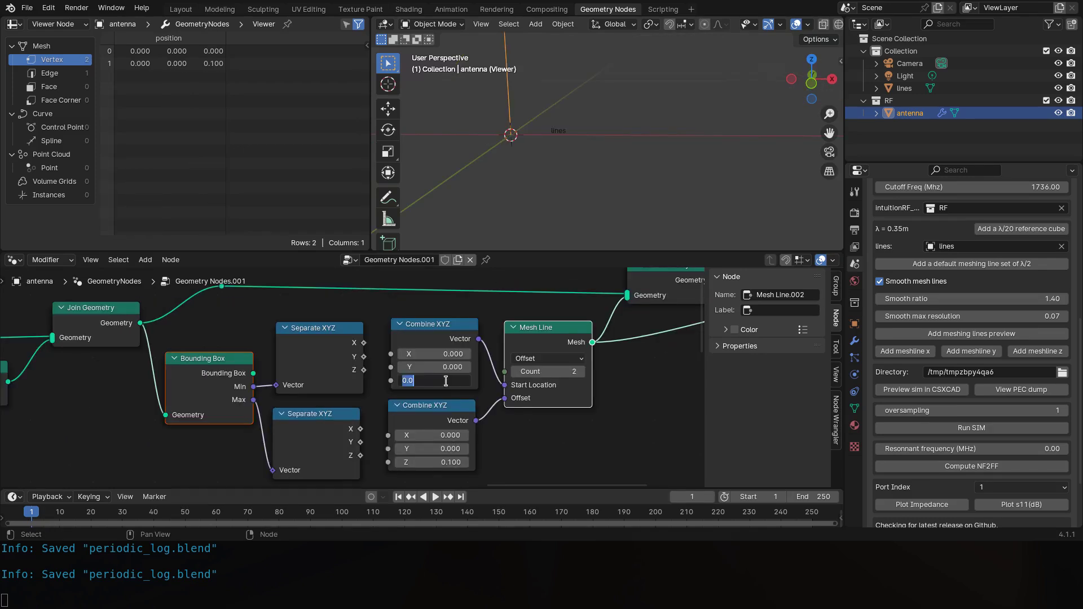
key(Return)
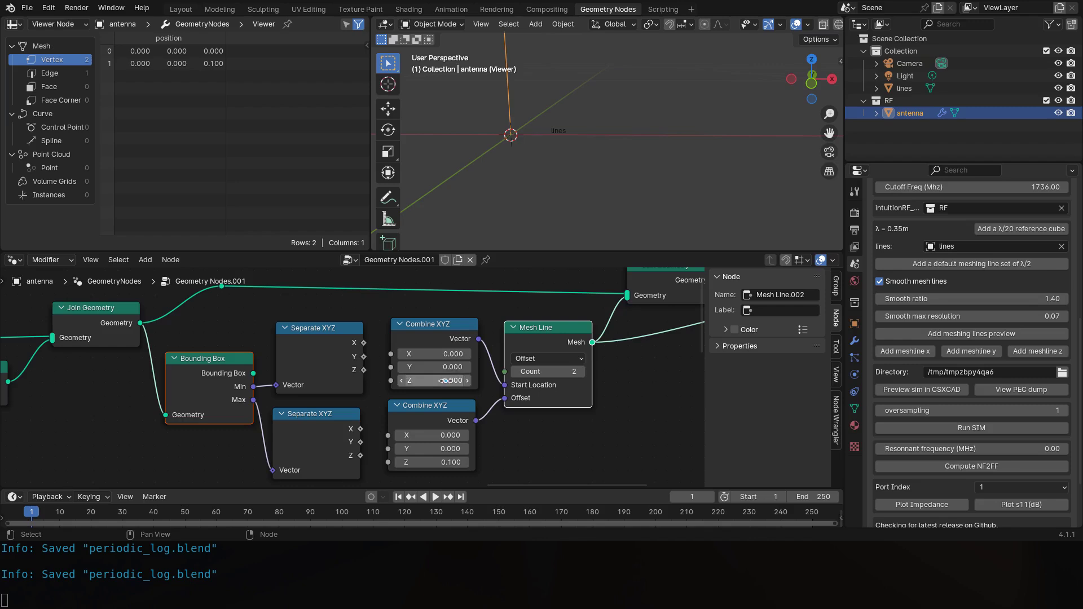
click(545, 358)
click(533, 402)
Reconnect Min X to both Combine XYZ nodes' X inputs, Min Z to the first one's Z and Max Z to the second one's Z.
drag(390, 354, 389, 435)
drag(364, 370, 384, 382)
drag(360, 455, 388, 463)
mouse_move(570, 169)
middle_down()
mouse_move(605, 170)
mouse_move(577, 172)
middle_up()
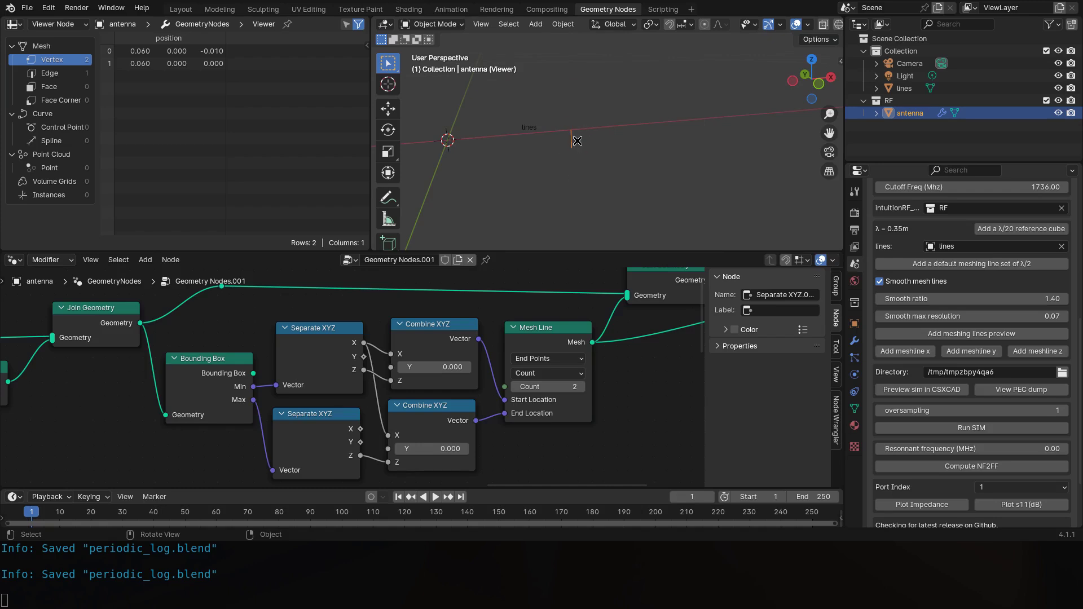
Send the last Join Geometry output to the Viewer and inspect the whole antenna.
scroll(311, 389, down, 2)
ctrl+shift+click(557, 316)
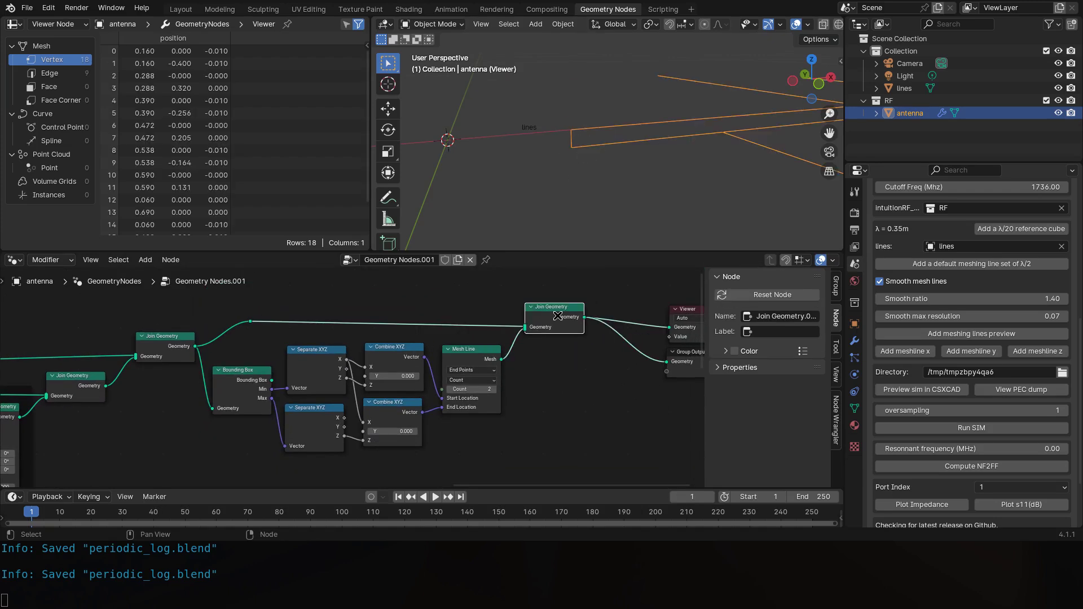
middle_drag(604, 212, 543, 244)
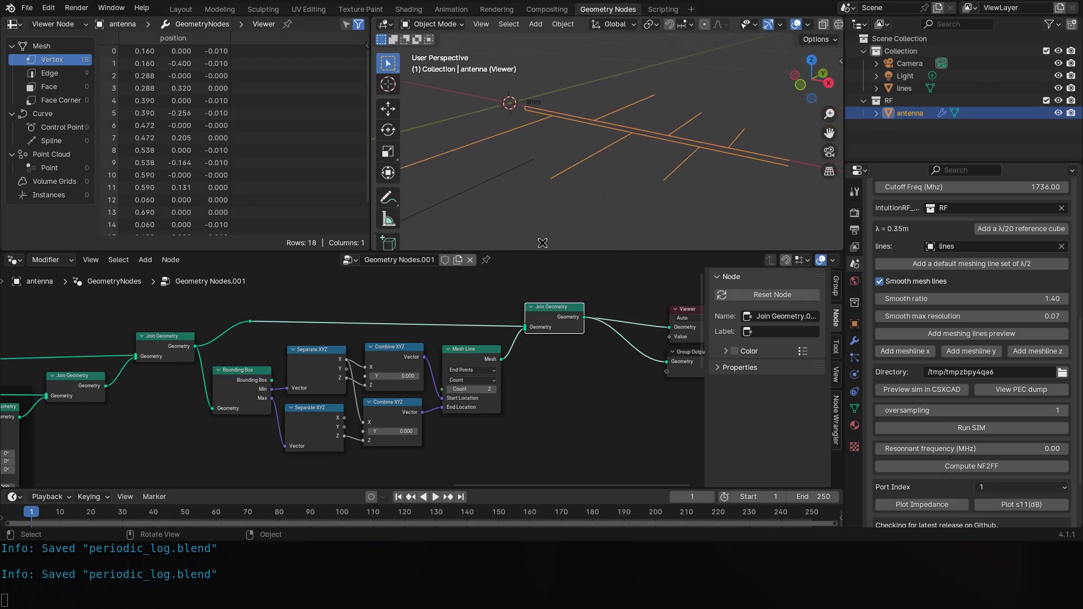
Group the Bounding Box copy, its Separate XYZ and Combine XYZ nodes and the Mesh Line in one frame.
middle_drag(450, 351, 468, 301)
drag(515, 422, 250, 293)
key(ctrl+j)
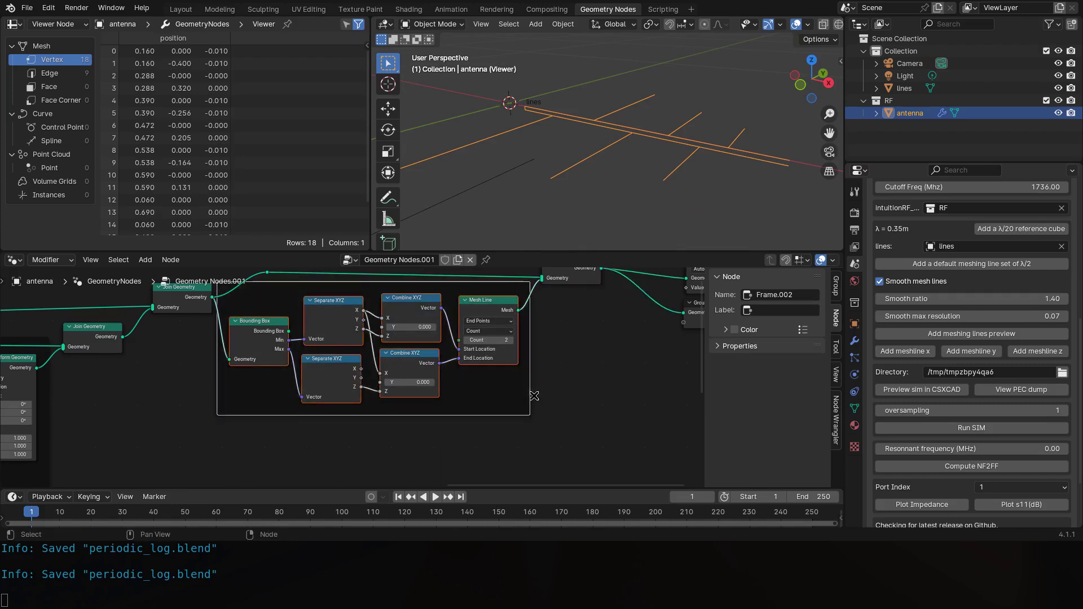
Set both the name and the label of the new frame to "stub".
click(782, 315)
text(stub)
key(Tab)
text(back-offset)
key(Return)
click(784, 331)
text(stub)
key(Return)
click(572, 360)
scroll(572, 359, down, 1)
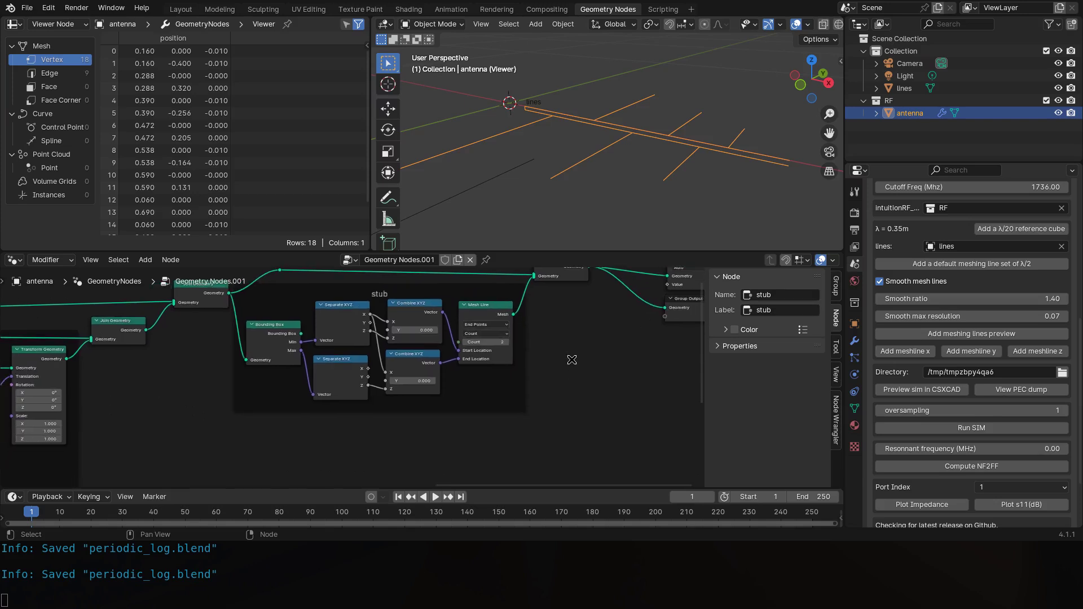
Duplicate all six nodes inside the stub frame and place the copies below it.
click(464, 311)
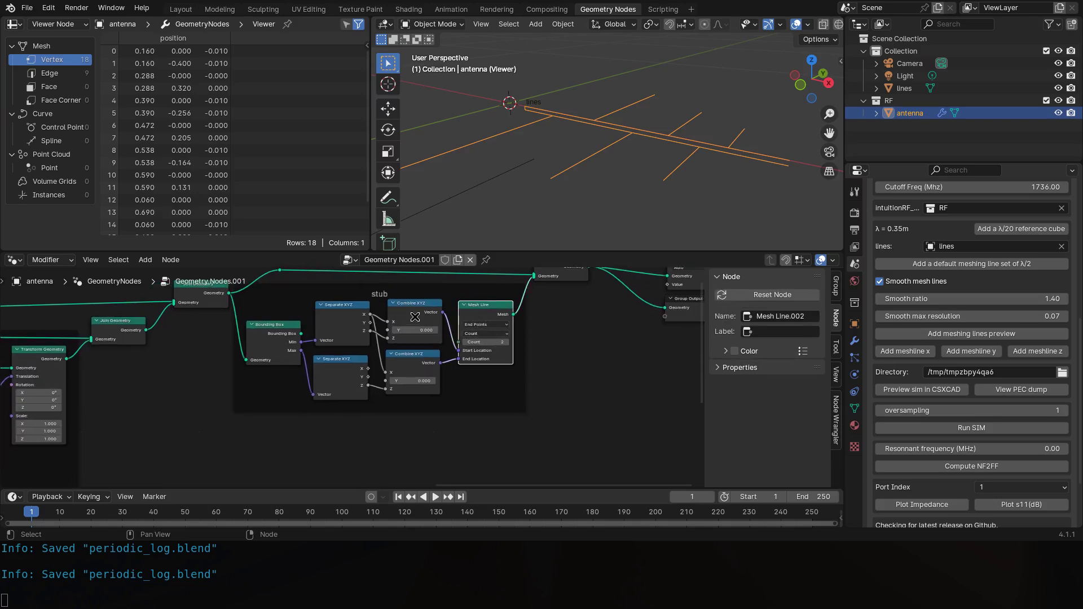
shift+click(288, 332)
shift+click(337, 366)
shift+click(357, 327)
shift+click(412, 313)
shift+click(422, 361)
key(shift+d)
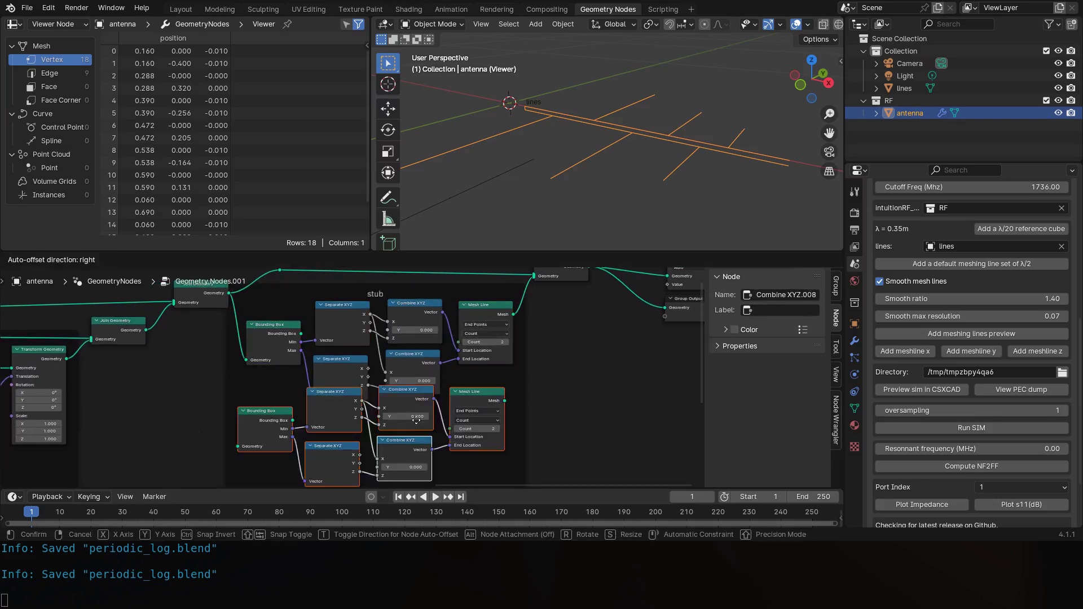
click(419, 446)
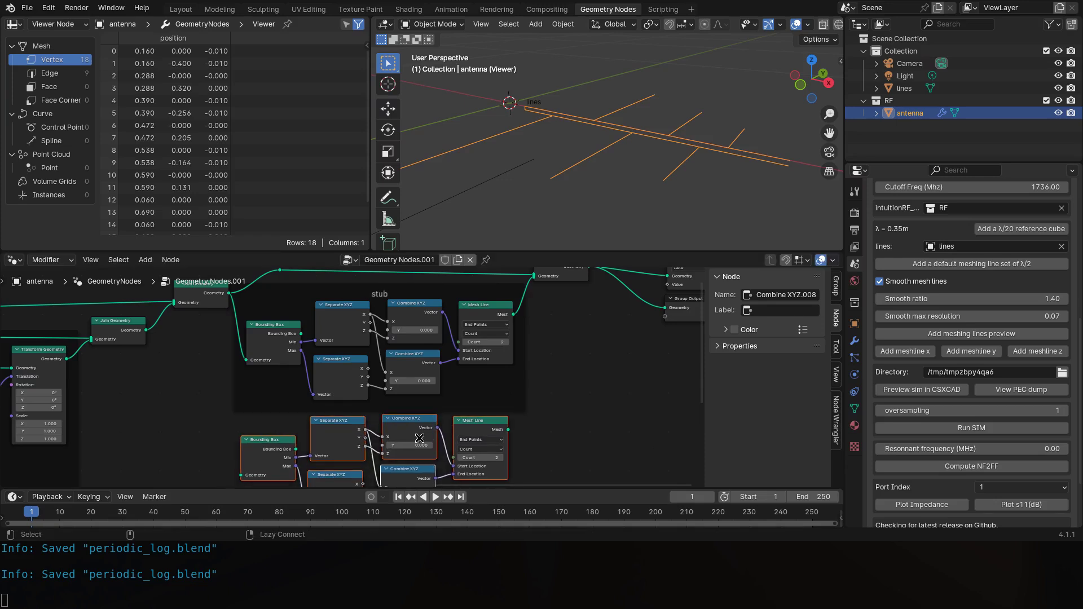
scroll(483, 386, down, 3)
middle_drag(507, 399, 493, 336)
drag(478, 358, 480, 372)
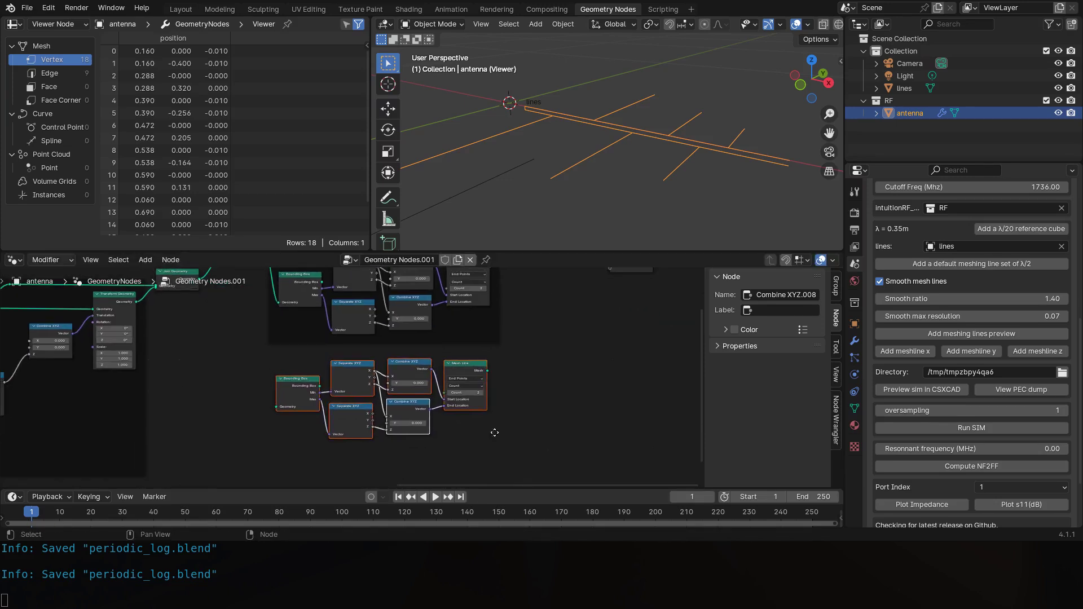
Feed the copied Bounding Box from the Join Geometry output before the stub and connect the copied Mesh Line to the last Join Geometry.
middle_drag(491, 430, 508, 449)
middle_drag(285, 271, 288, 281)
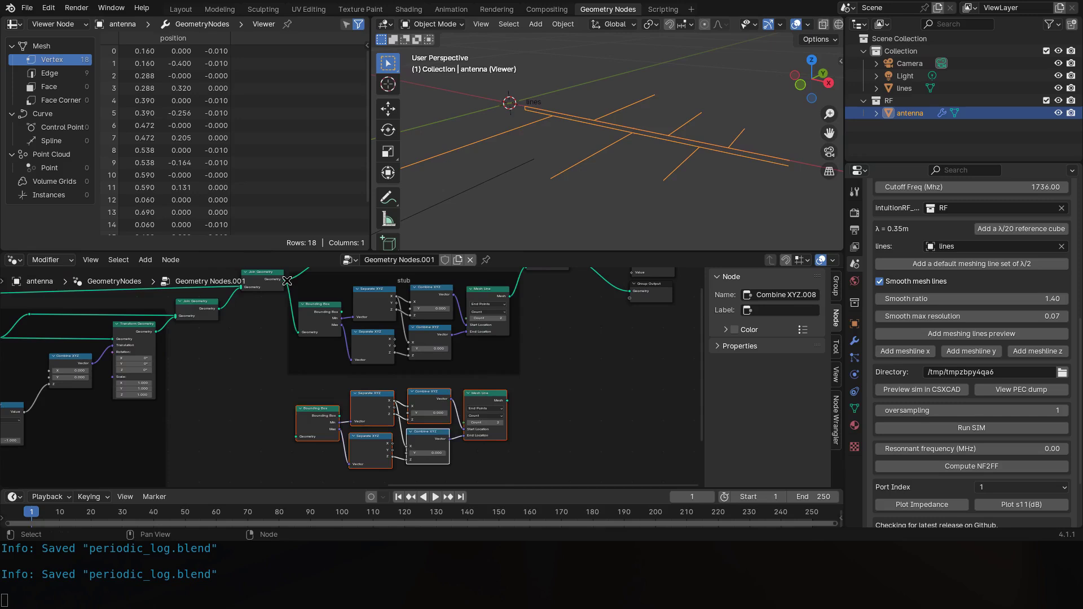
middle_drag(506, 393, 420, 422)
drag(420, 430, 442, 295)
Put the duplicated node chain in its own frame and set the frame's name and label to "port".
middle_drag(474, 362, 491, 334)
scroll(417, 383, up, 3)
middle_drag(416, 383, 457, 317)
key(ctrl+j)
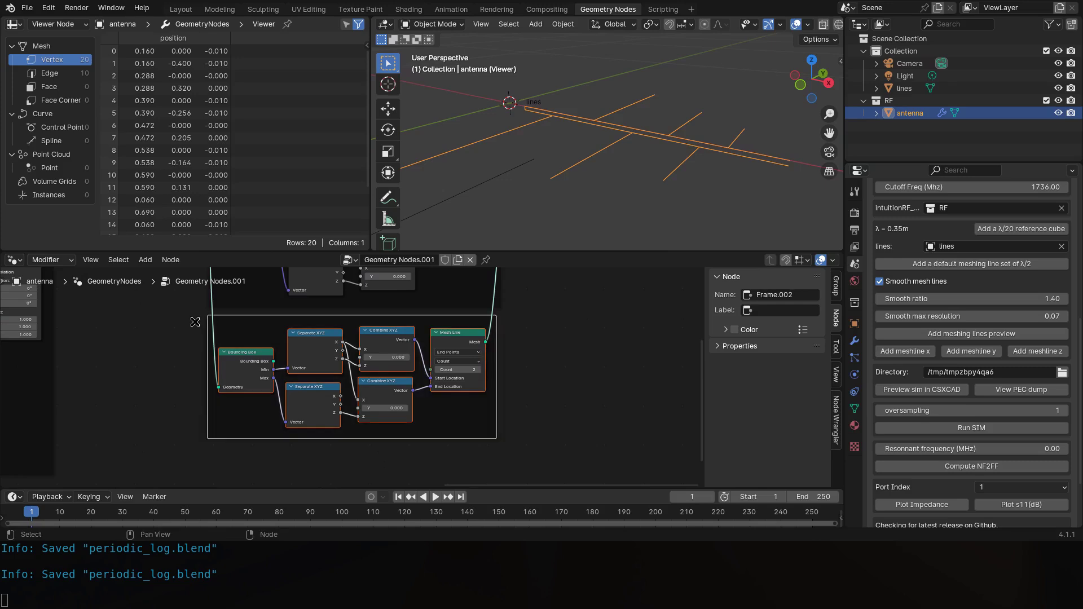
click(764, 316)
text(port)
key(Return)
click(777, 332)
text(port)
key(Return)
drag(495, 399, 498, 402)
Move the last Join Geometry, Viewer and Group Output nodes farther from the stub frame.
scroll(545, 338, down, 5)
middle_drag(547, 337, 481, 482)
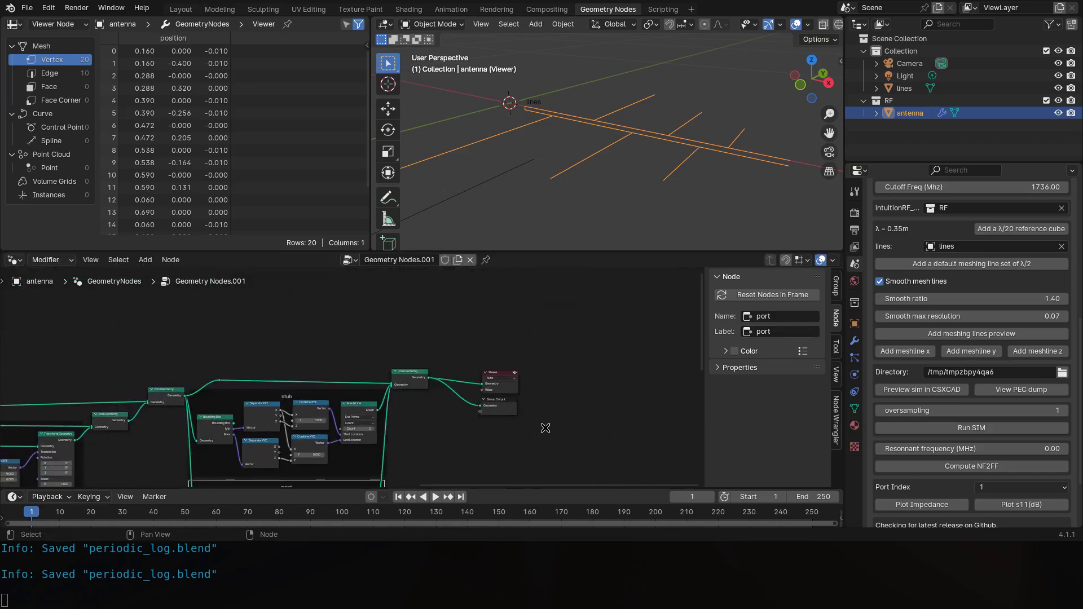
drag(546, 428, 399, 341)
key(g)
click(446, 336)
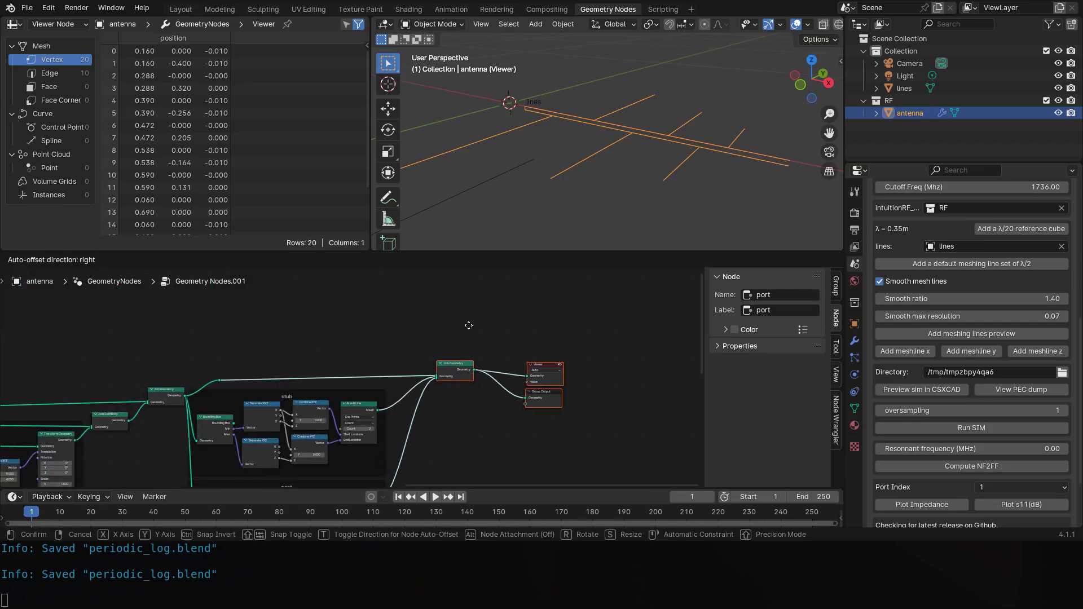
click(220, 379)
In the port frame, feed both Combine XYZ nodes' X inputs from the Max Separate XYZ node's X output and inspect the antenna.
middle_drag(316, 476, 402, 345)
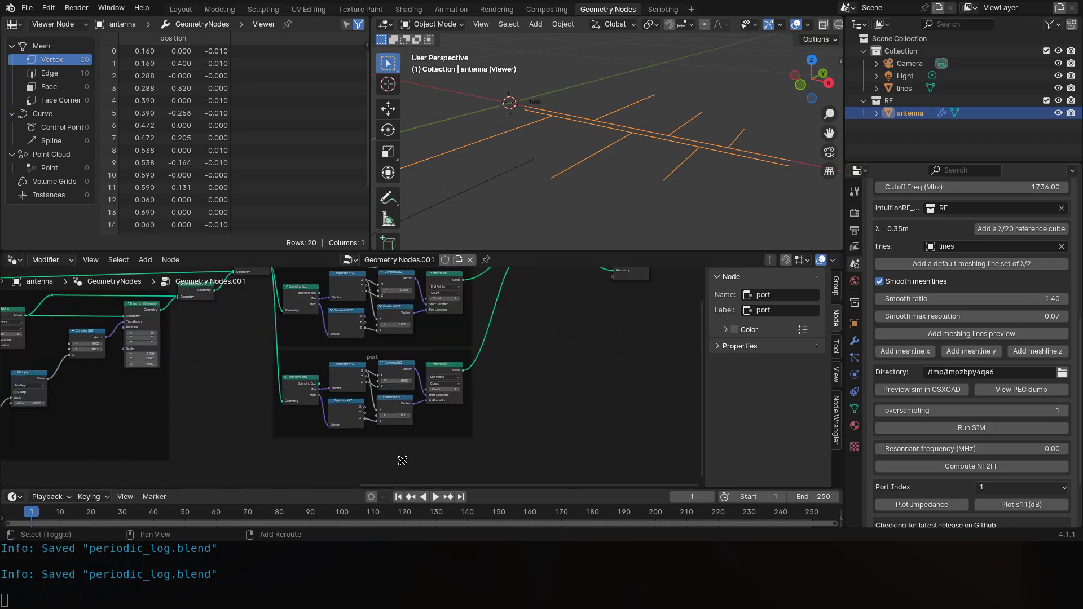
scroll(374, 405, up, 4)
middle_drag(608, 188, 643, 168)
scroll(353, 375, up, 3)
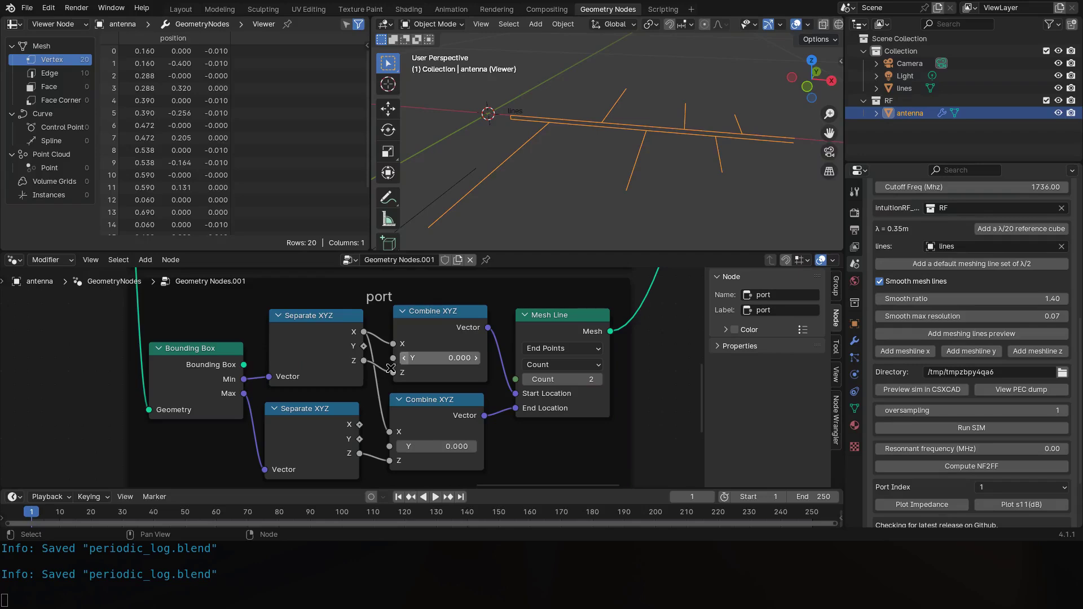
drag(359, 425, 398, 347)
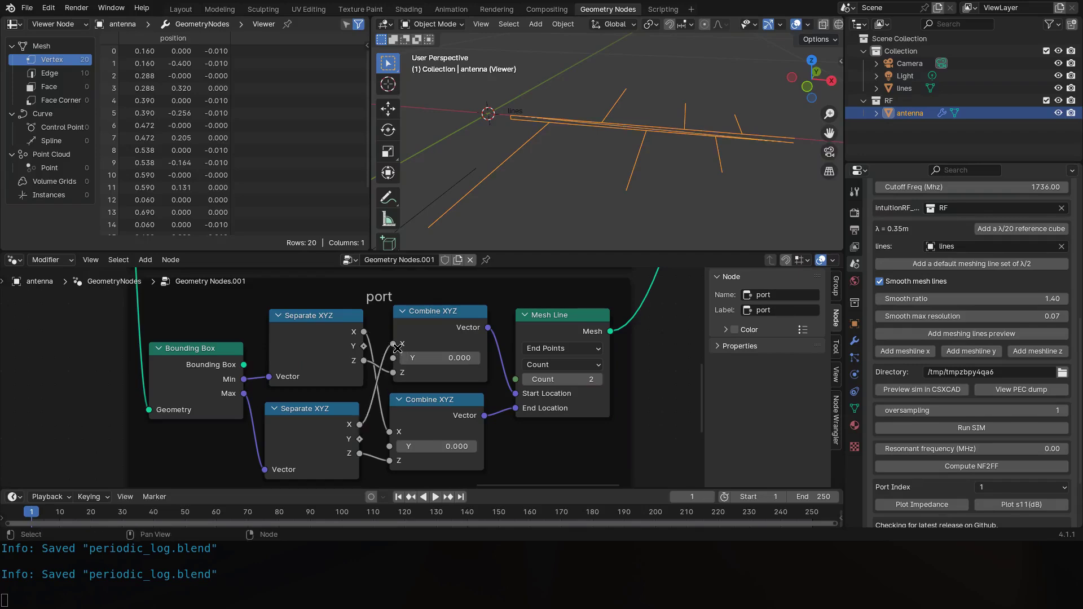
click(360, 425)
middle_drag(623, 178, 682, 161)
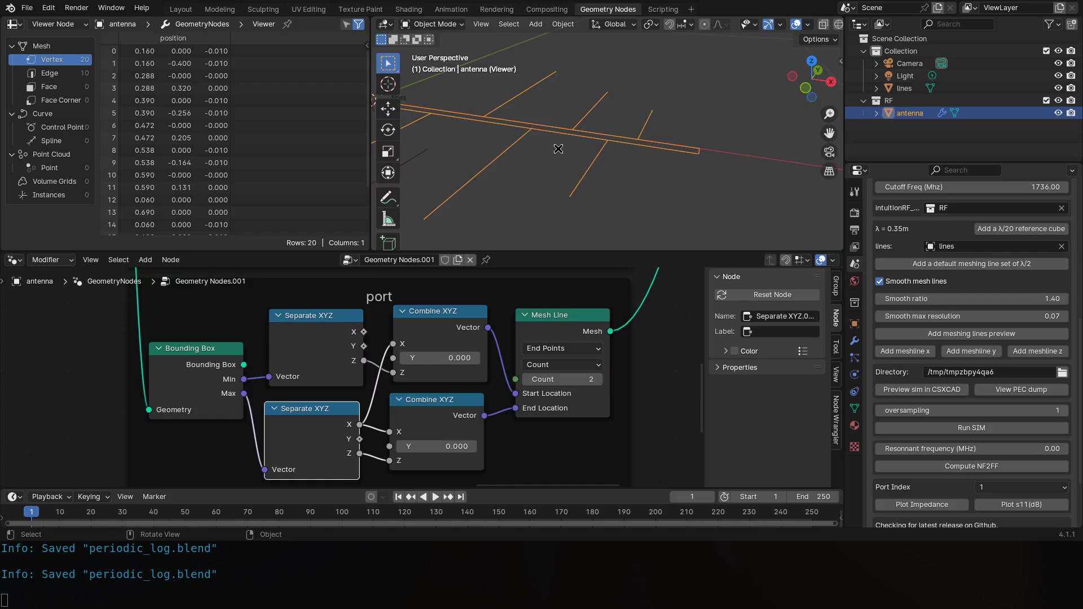
middle_drag(558, 149, 665, 138)
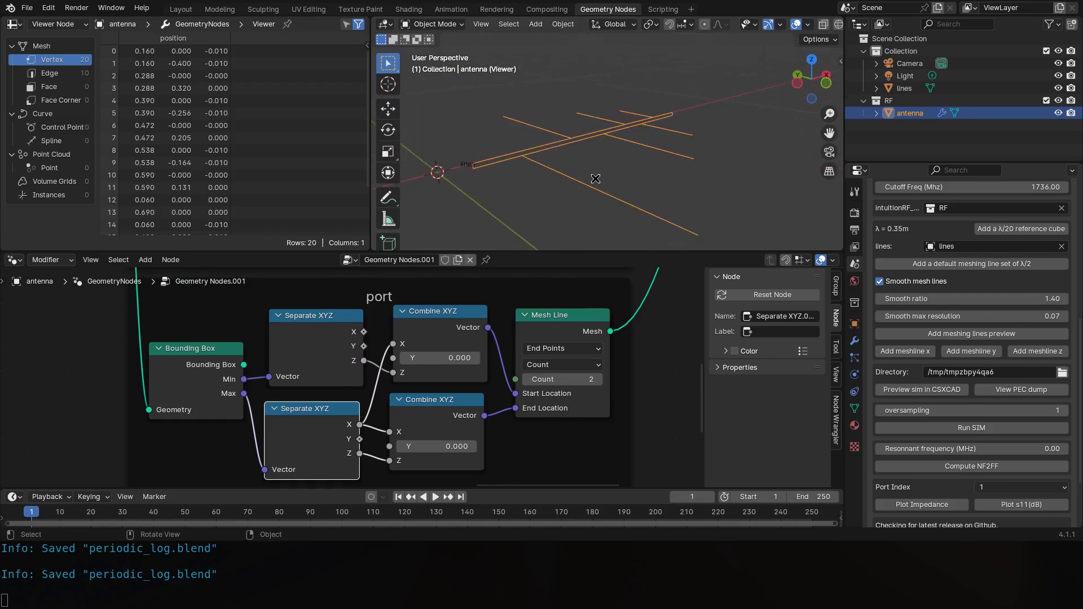
Inspect the antenna with its closed feedline ends and save the file.
middle_drag(636, 169, 443, 156)
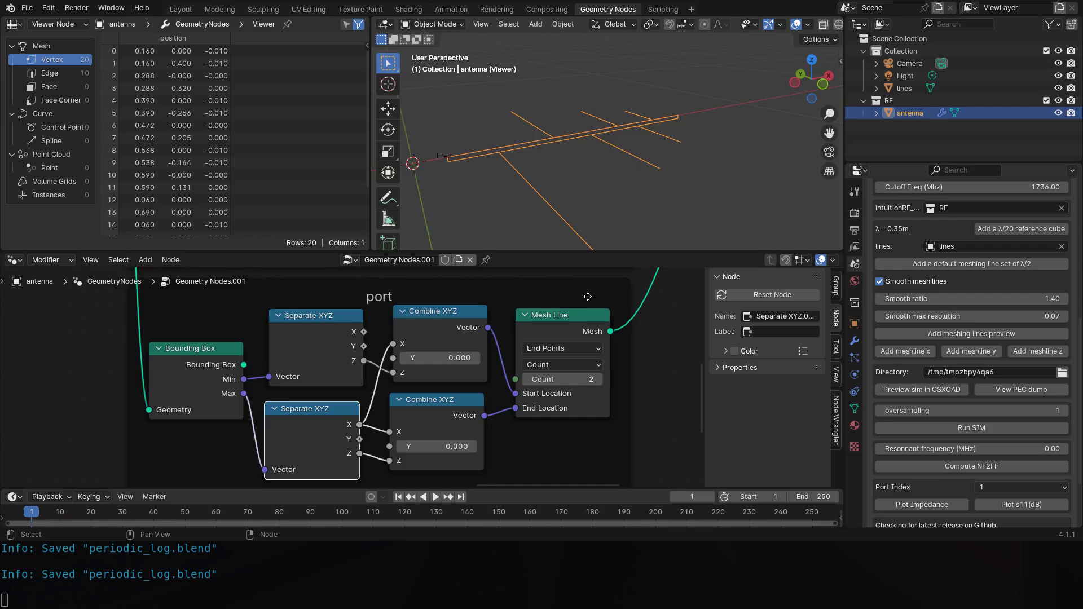
scroll(570, 341, down, 3)
scroll(570, 341, down, 4)
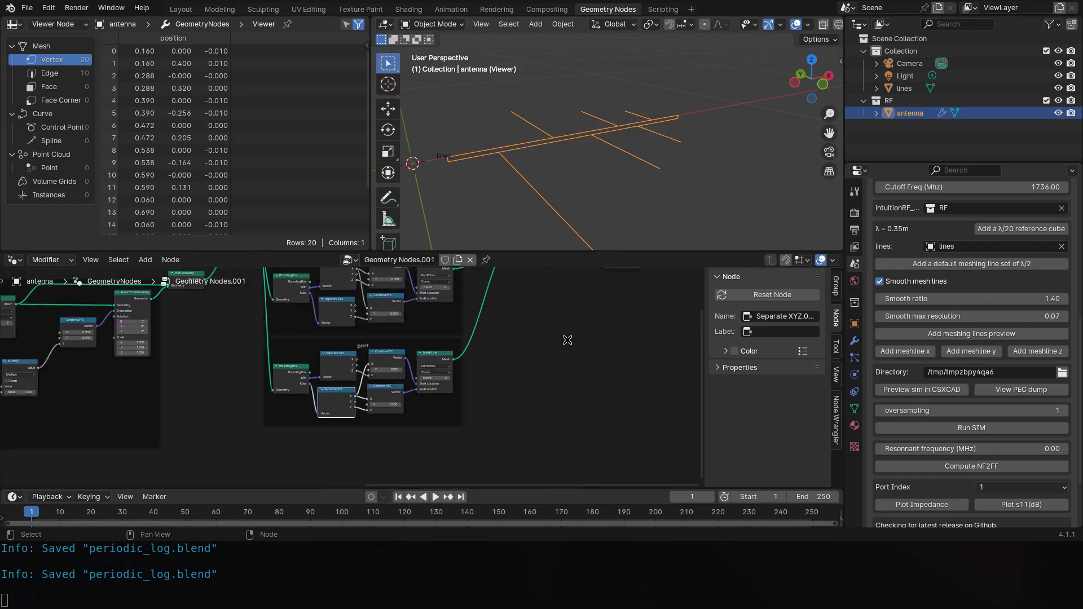
key(ctrl+s)
Increase the element_count value to add more elements to the antenna.
scroll(350, 370, down, 5)
shift+middle_drag(118, 371, 538, 346)
shift+middle_drag(479, 368, 396, 382)
scroll(203, 382, up, 5)
middle_drag(412, 344, 414, 365)
middle_drag(556, 187, 603, 186)
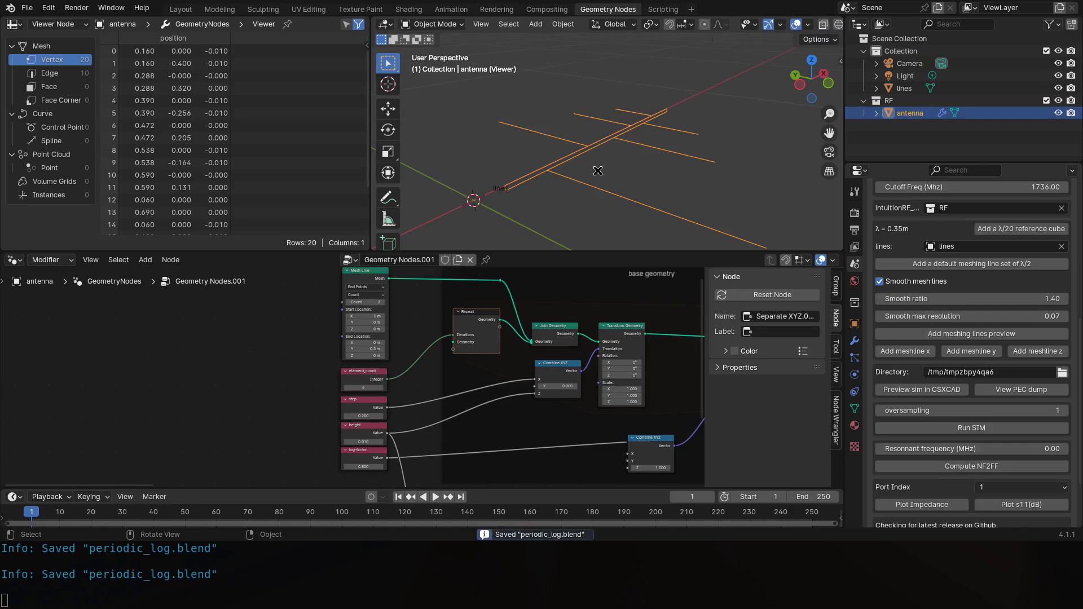
middle_drag(657, 166, 508, 237)
scroll(354, 378, up, 3)
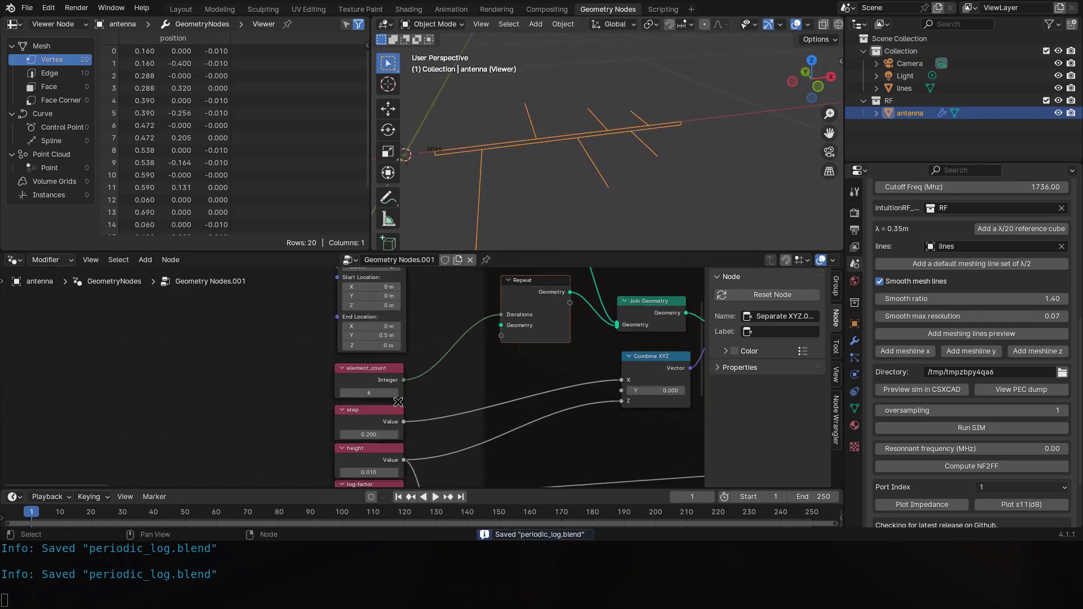
drag(395, 395, 446, 395)
Set the front-offset value to 0.02, check the antenna's shape and save the file.
middle_drag(393, 422, 421, 294)
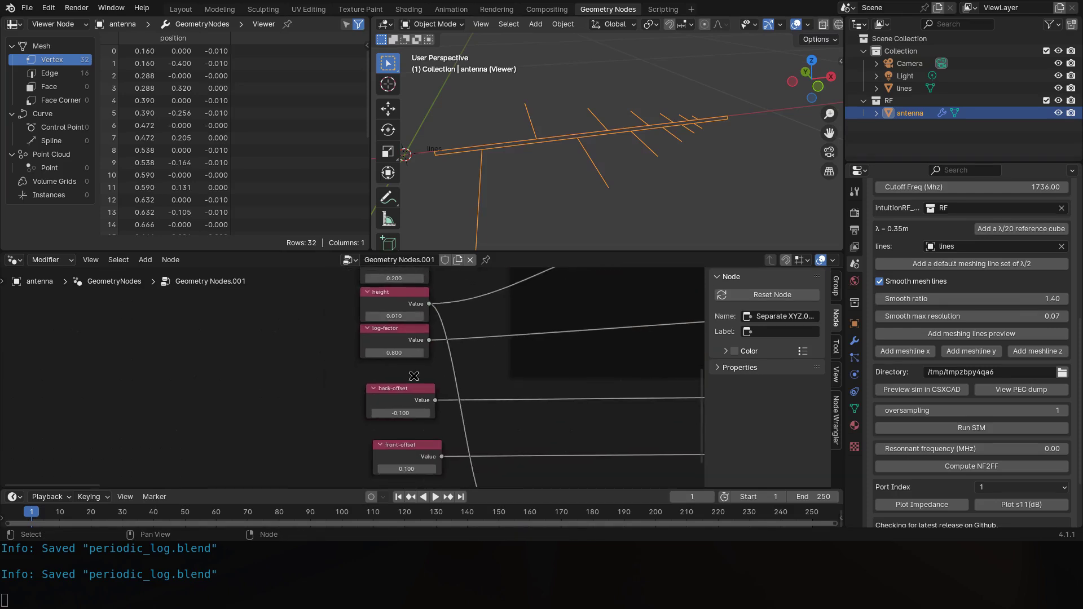
scroll(417, 349, up, 1)
drag(410, 432, 393, 431)
click(393, 450)
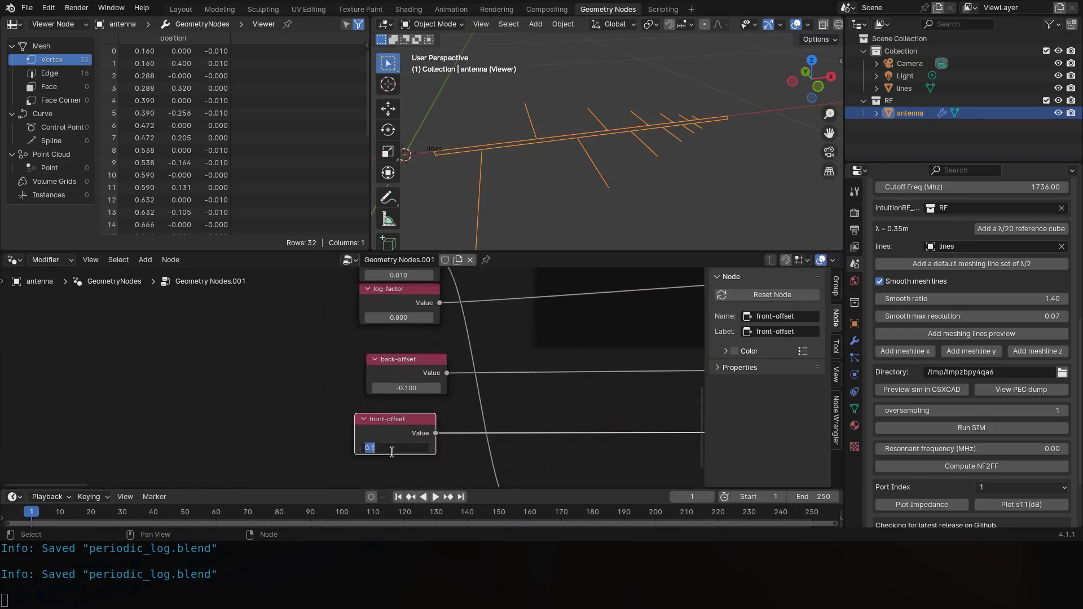
text(.02)
key(Return)
middle_drag(470, 388, 486, 389)
middle_drag(632, 170, 671, 175)
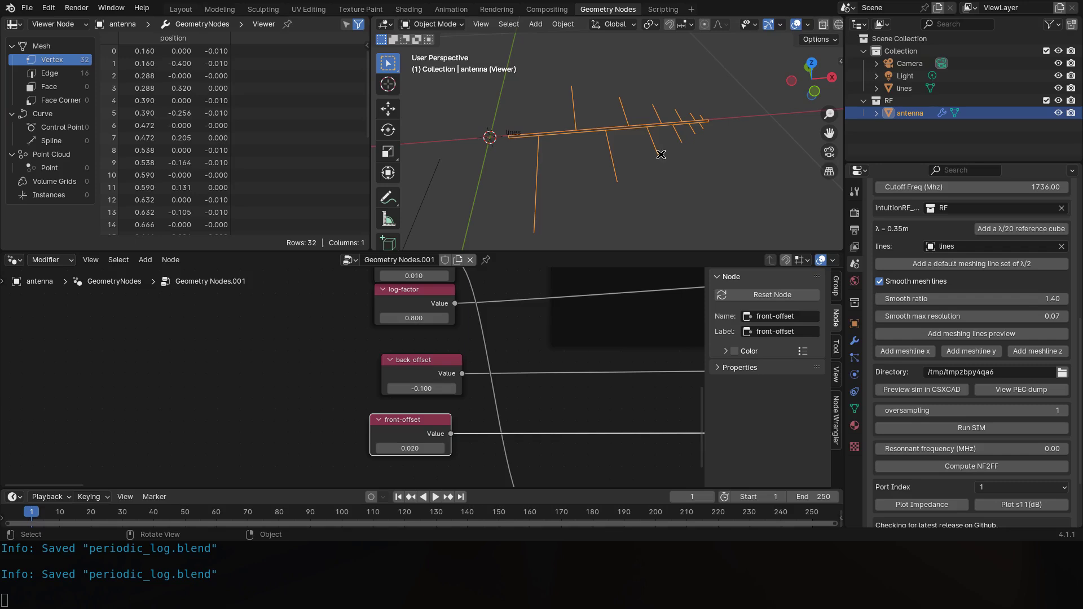
middle_drag(661, 154, 622, 195)
key(ctrl+s)
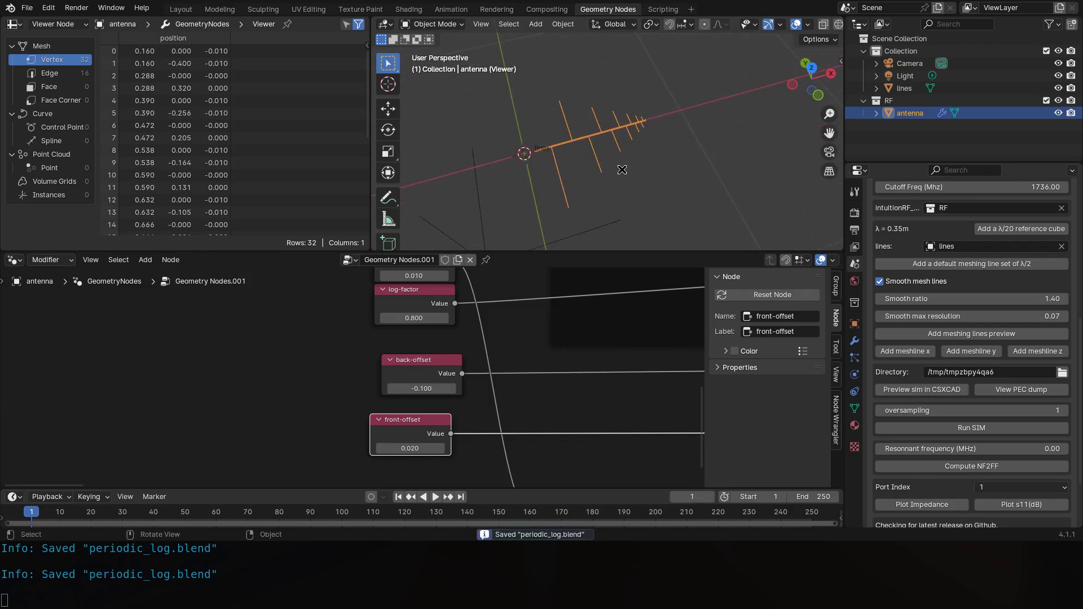
In top view, scale the lines object's mesh up to about 1.95 m per side and move it so it surrounds the antenna.
click(855, 323)
click(617, 218)
key(KP_7)
scroll(648, 177, down, 3)
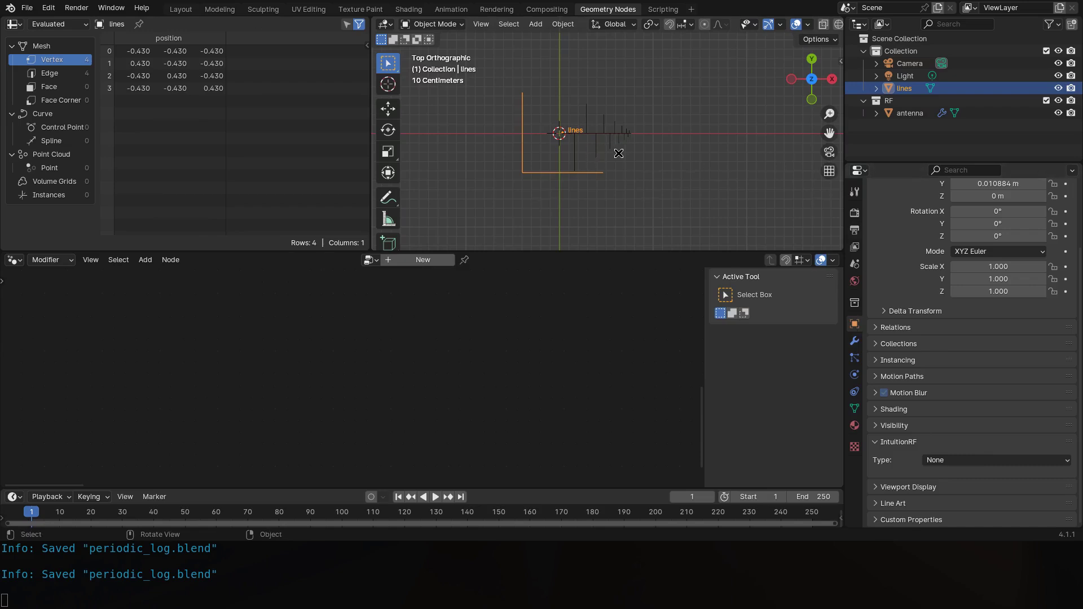
key(Tab)
key(s)
click(671, 114)
key(g)
click(702, 173)
key(Tab)
middle_drag(692, 169, 814, 258)
Set both the excitation's center frequency and cutoff frequency to 500 MHz.
click(855, 264)
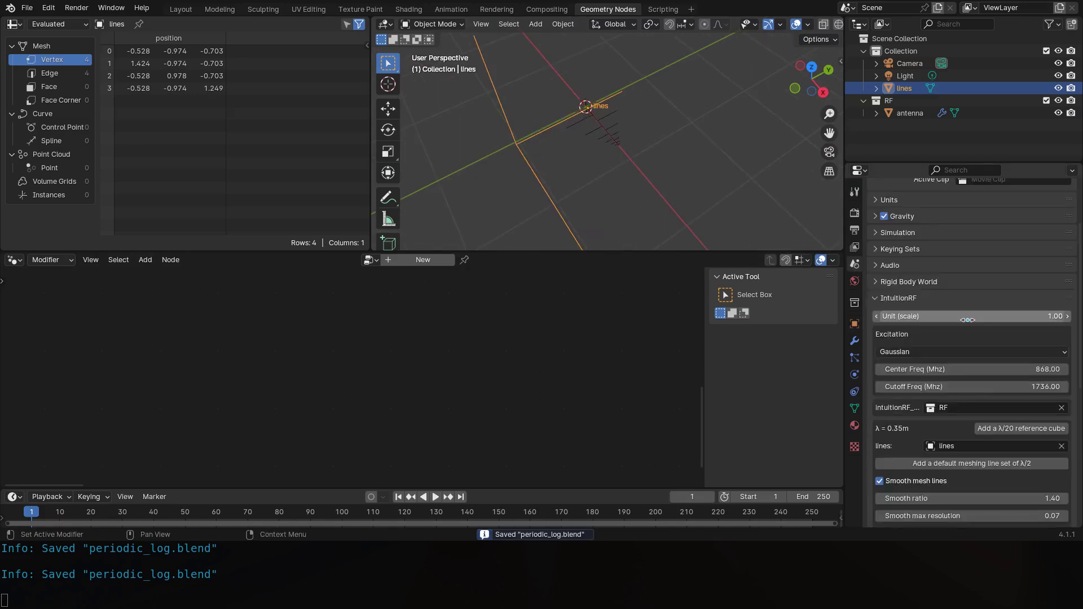
scroll(968, 320, down, 4)
click(1012, 268)
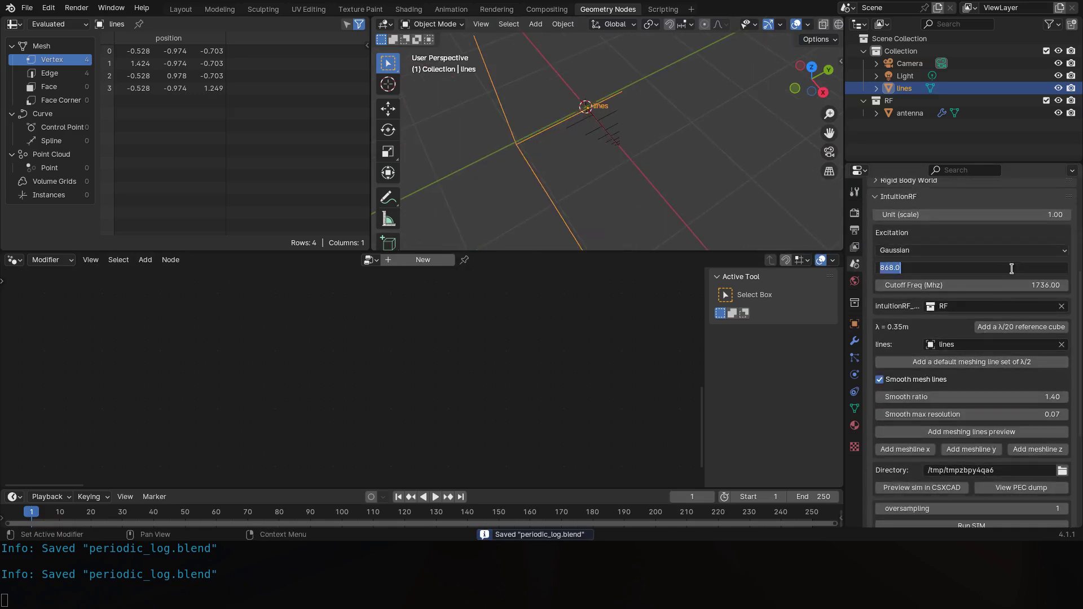
text(500)
key(Tab)
text(500)
key(Return)
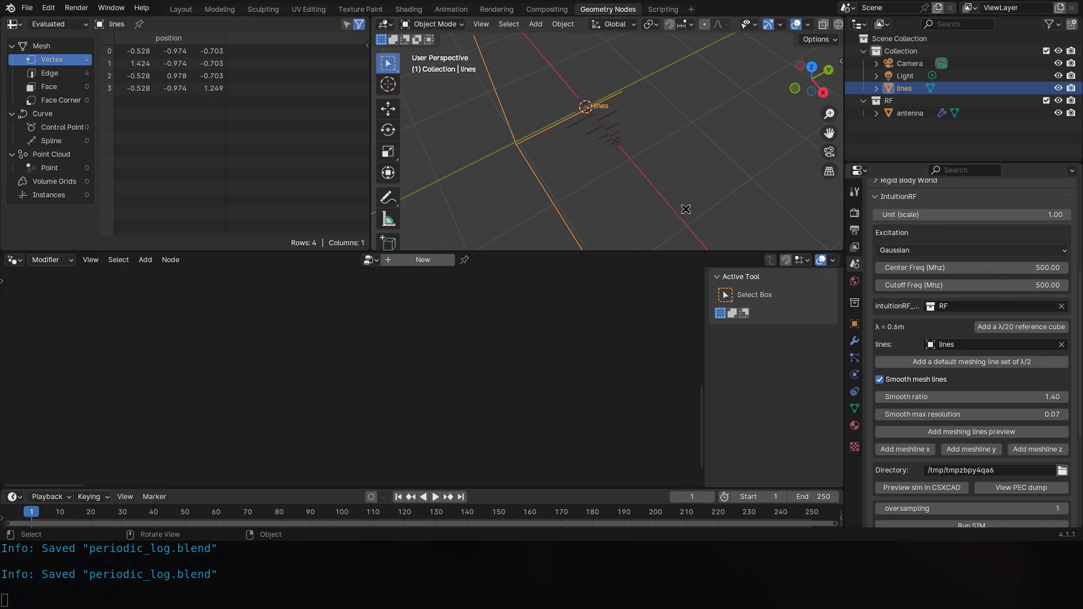
Preview the simulation in CSXCAD, look over the mesh grid and close the preview.
click(923, 487)
drag(933, 317, 966, 381)
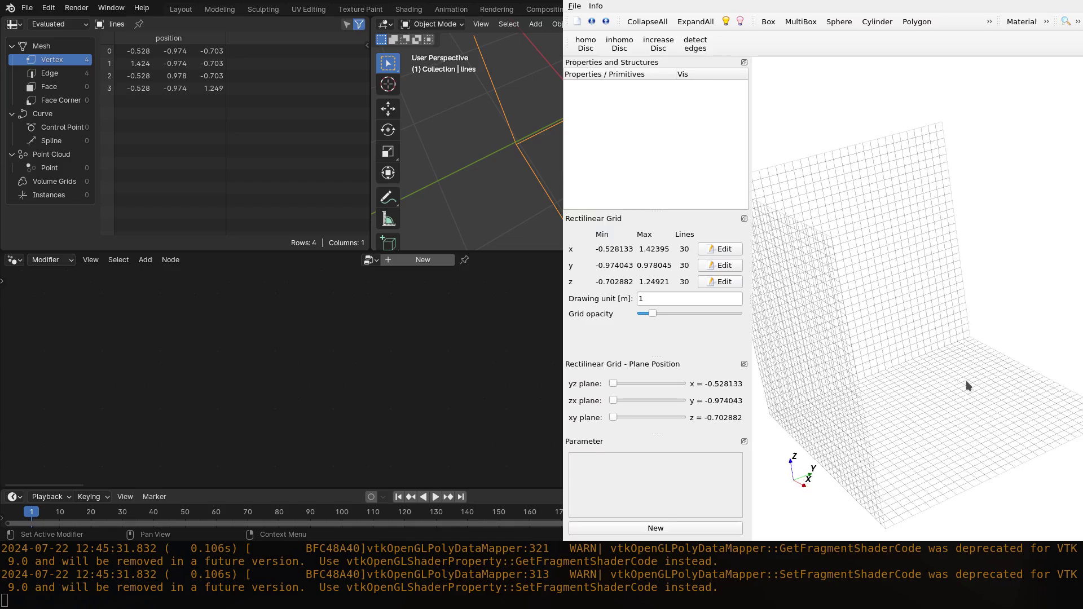
key(alt+F4)
On the antenna's node tree, add a reroute to the link leaving the Repeat zone and raise it clear of the feedlines frame.
click(581, 123)
middle_drag(649, 361, 431, 375)
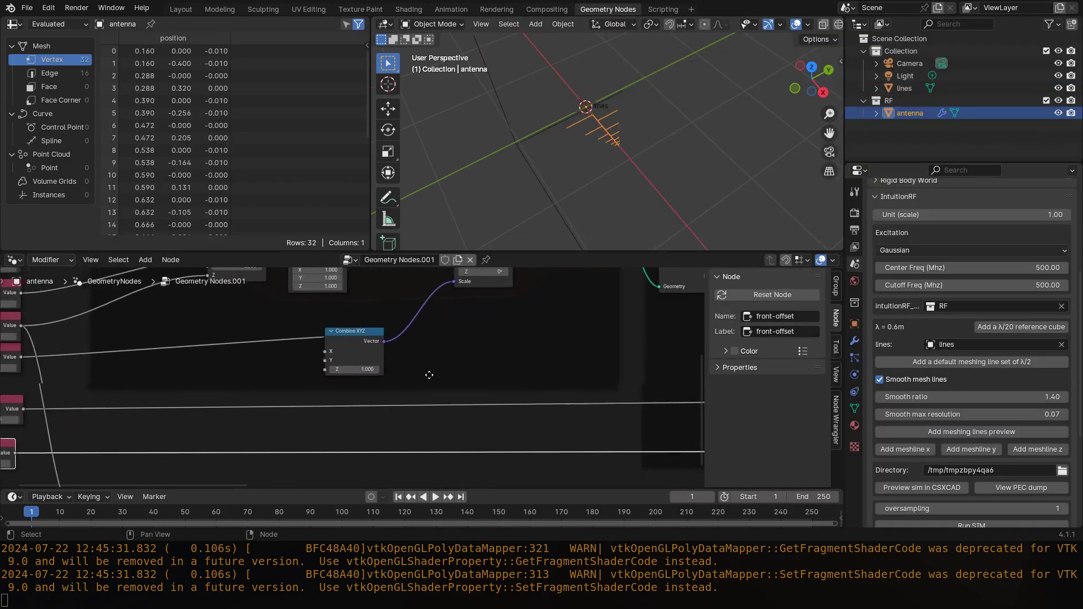
middle_drag(503, 394, 367, 378)
key(Home)
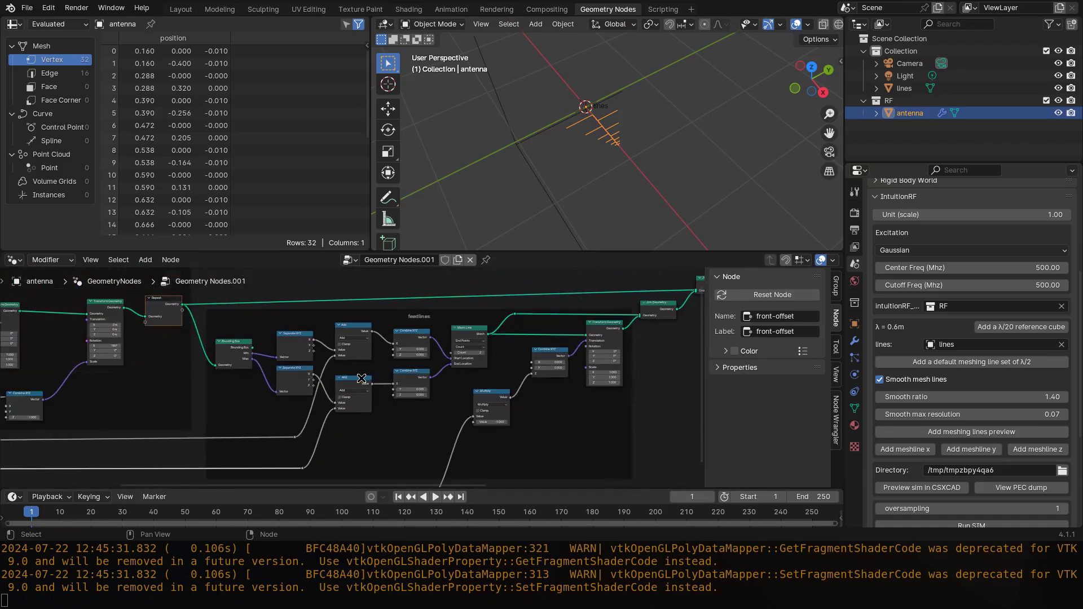
shift+click(211, 302)
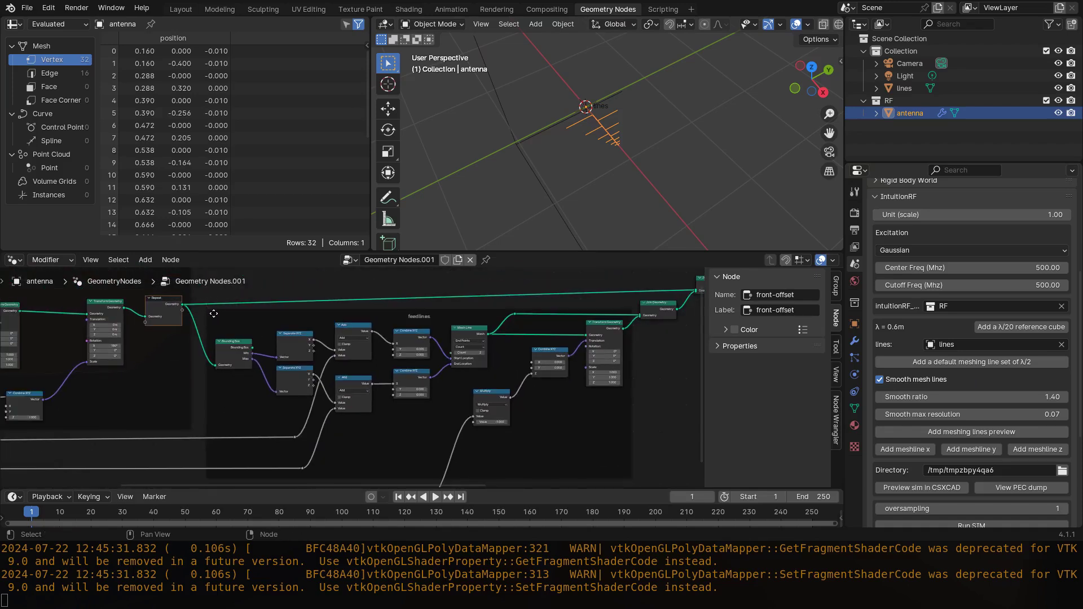
shift+right_drag(211, 308, 211, 311)
drag(210, 304, 210, 297)
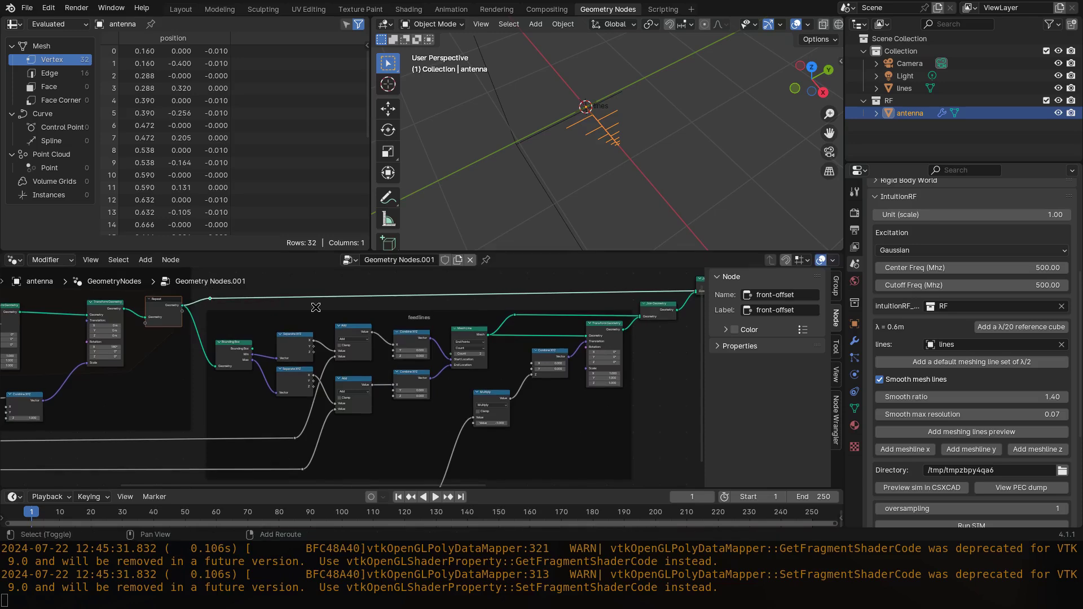
Move the Viewer and Group Output nodes farther from the last Join Geometry and add a shared reroute before them.
middle_drag(515, 359, 526, 382)
middle_drag(414, 364, 85, 370)
shift+middle_drag(612, 353, 430, 389)
drag(477, 378, 362, 280)
key(g)
click(449, 307)
shift+right_drag(391, 307, 397, 347)
key(g)
click(425, 342)
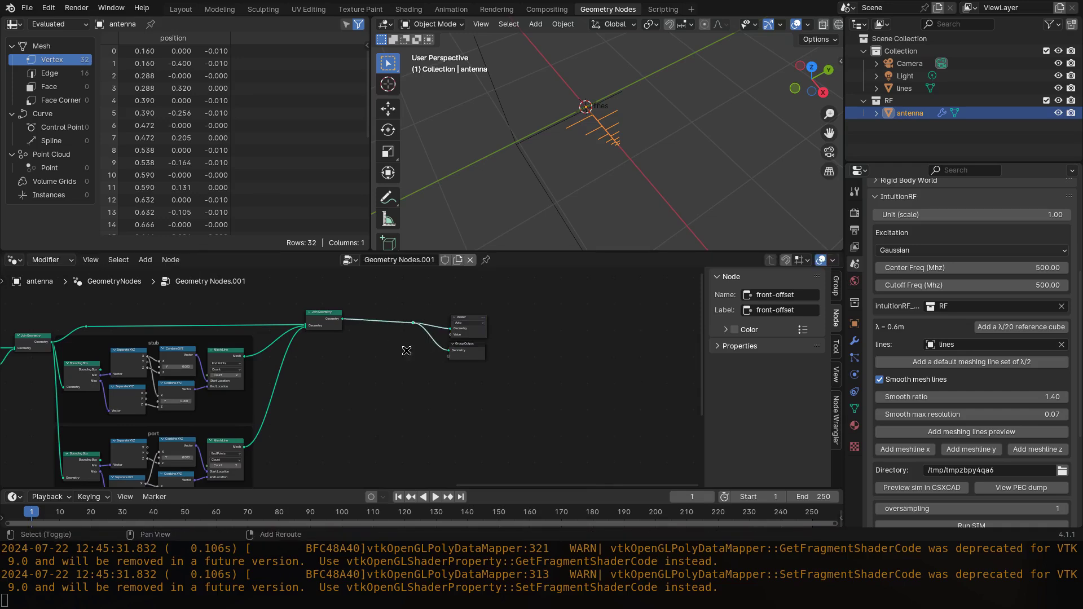
Insert an IntuitionRF Anchor node after the last Join Geometry and enable its Is anchor option.
scroll(338, 299, up, 4)
key(shift+a)
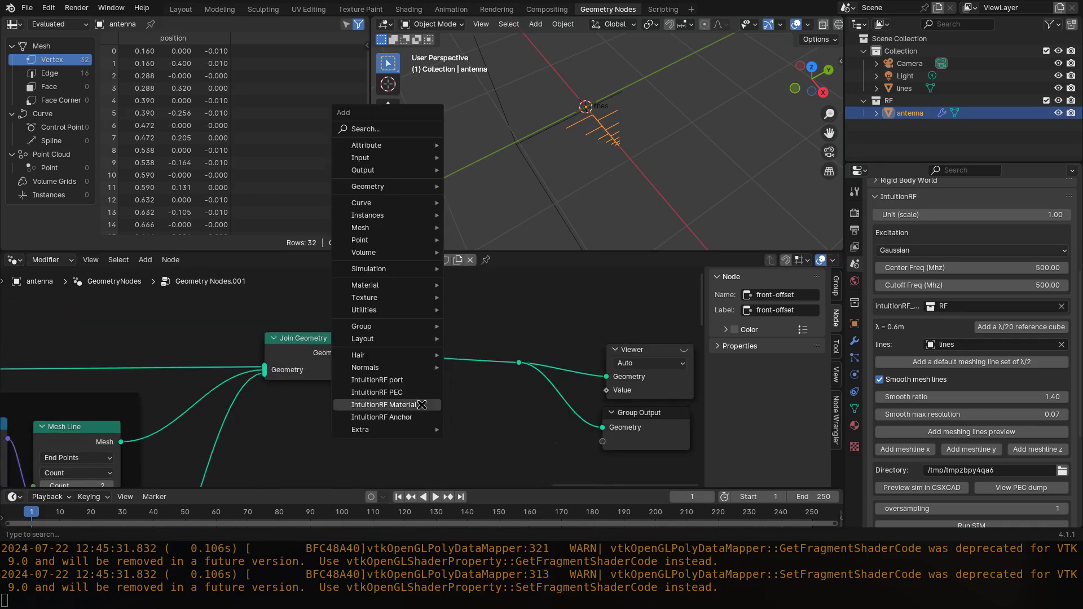
text(anchor)
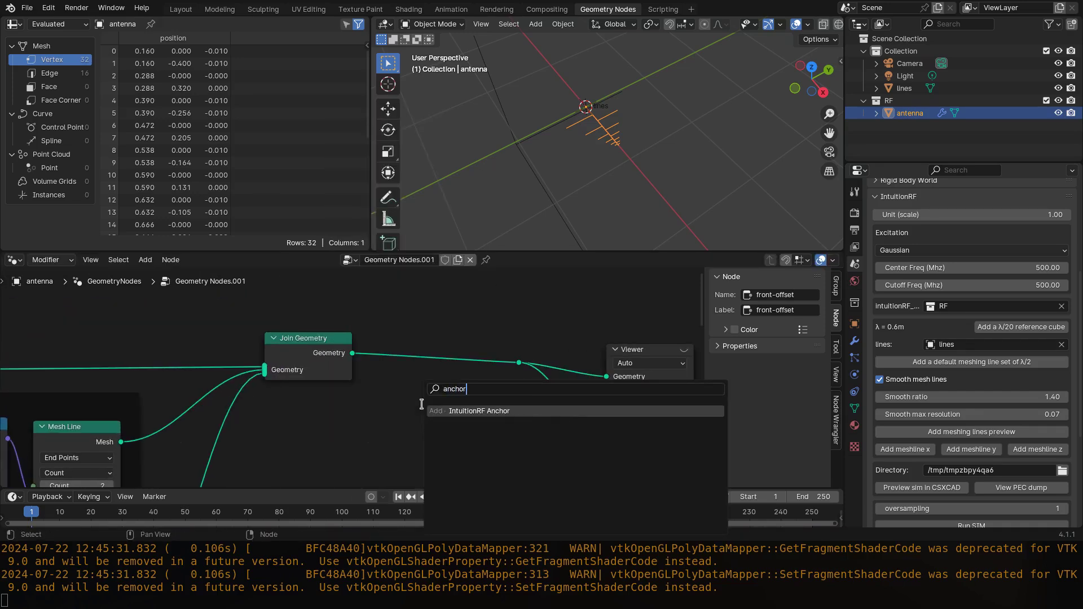
key(Return)
click(407, 336)
click(417, 384)
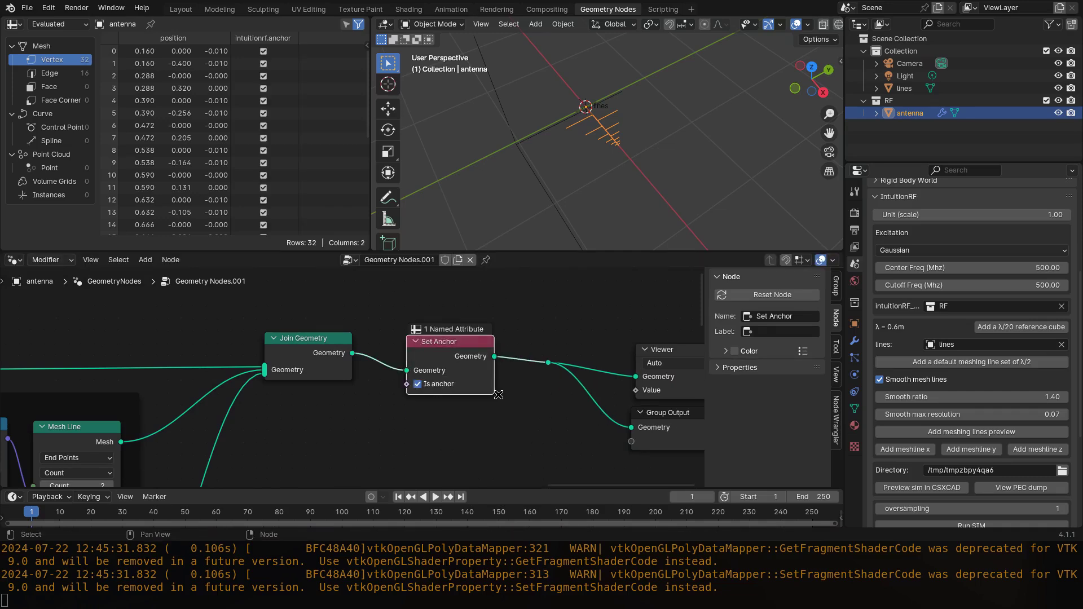
Set the smooth max resolution to 4 and disable mesh line smoothing.
click(972, 414)
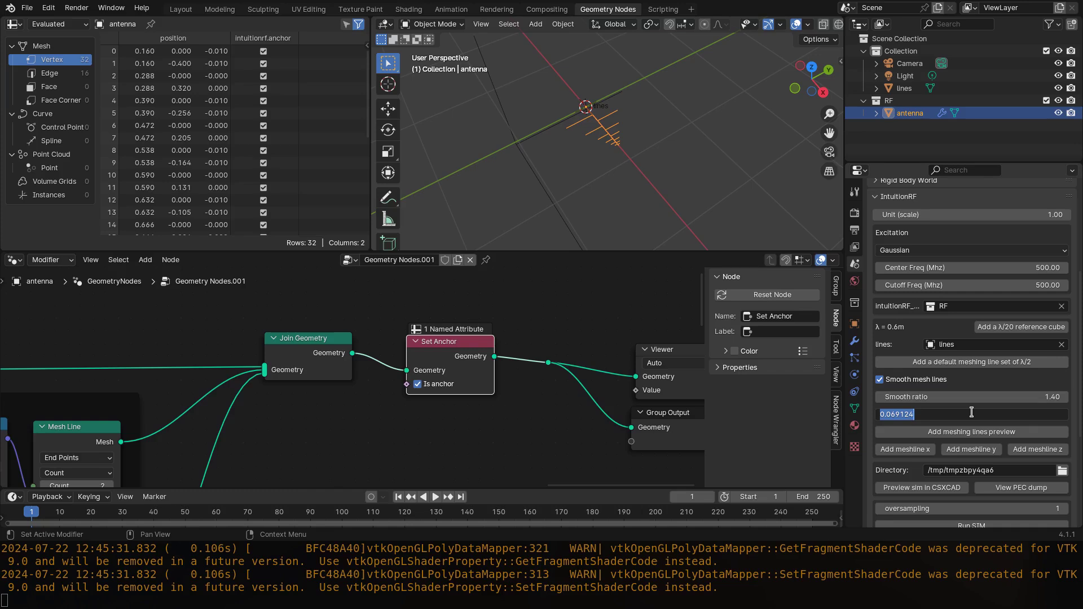
text(4)
key(Return)
click(879, 379)
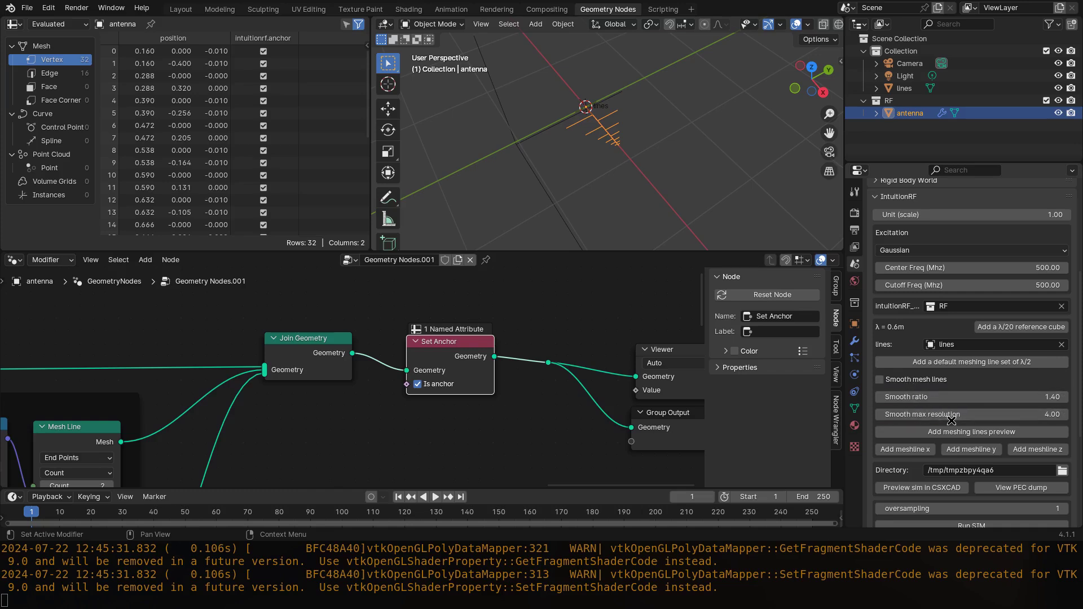
Add the meshing lines preview and inspect how the lines align with the antenna.
click(972, 432)
middle_drag(705, 168, 511, 120)
key(KP_7)
scroll(680, 166, up, 4)
scroll(680, 165, up, 2)
scroll(597, 137, down, 1)
scroll(549, 92, up, 3)
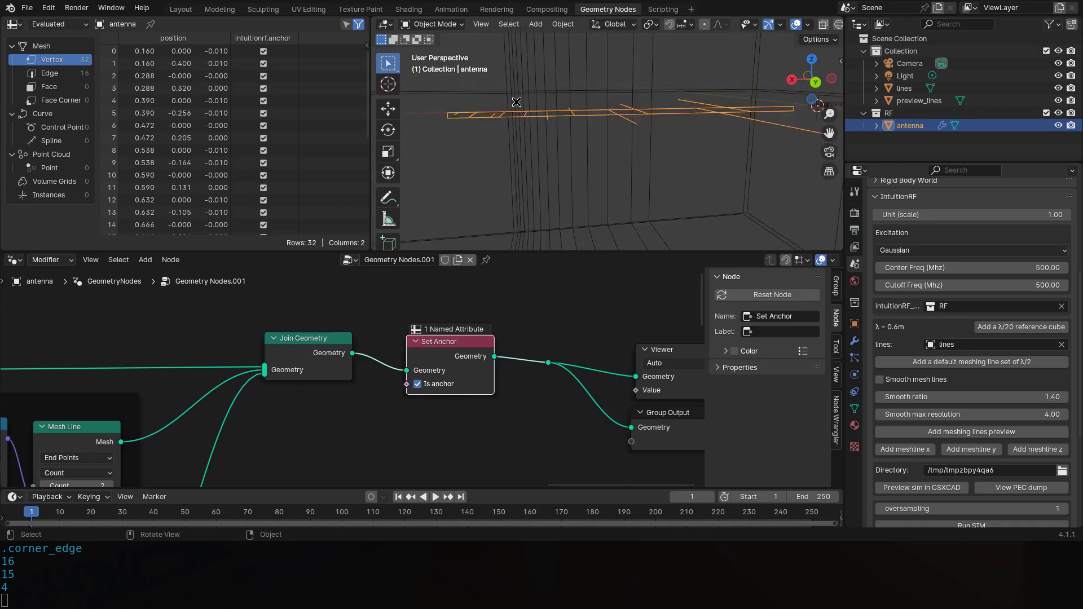
middle_drag(595, 127, 595, 149)
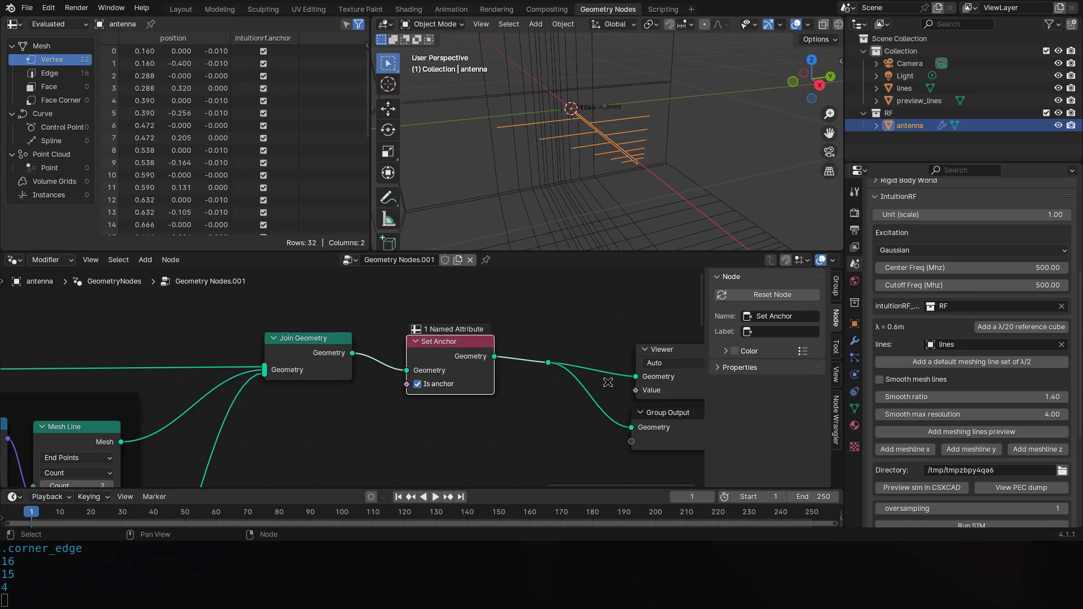
Move the reroute, Viewer and Group Output nodes farther from the Set Anchor node.
middle_drag(598, 376, 497, 367)
scroll(490, 362, down, 3)
drag(577, 423, 404, 313)
key(g)
click(439, 308)
middle_drag(565, 180, 648, 166)
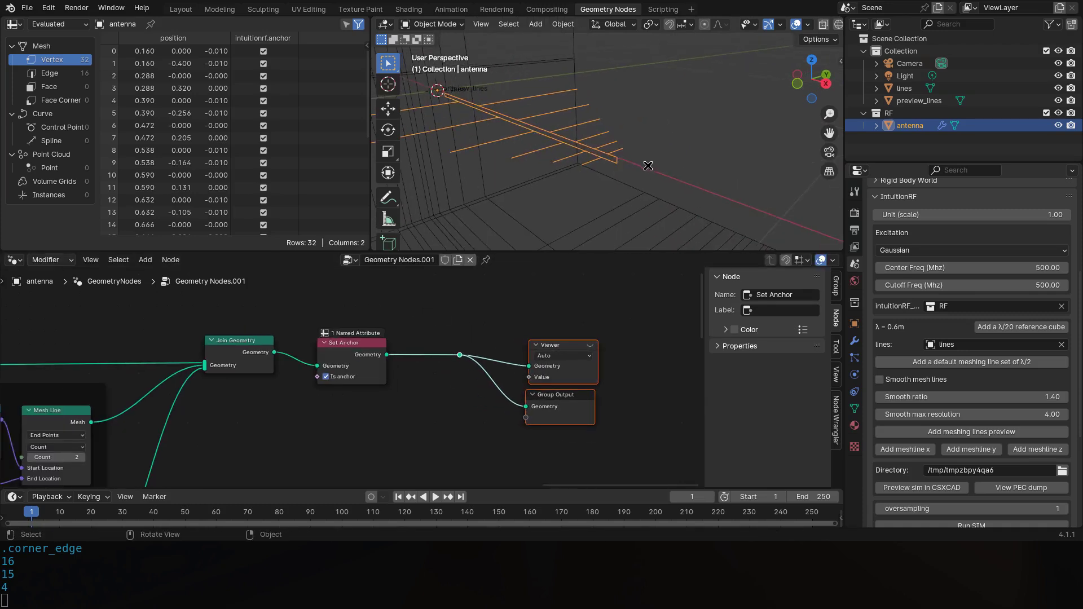
Insert an IntuitionRF port node on the link leaving the port frame's Mesh Line.
middle_drag(158, 462, 418, 316)
key(shift+a)
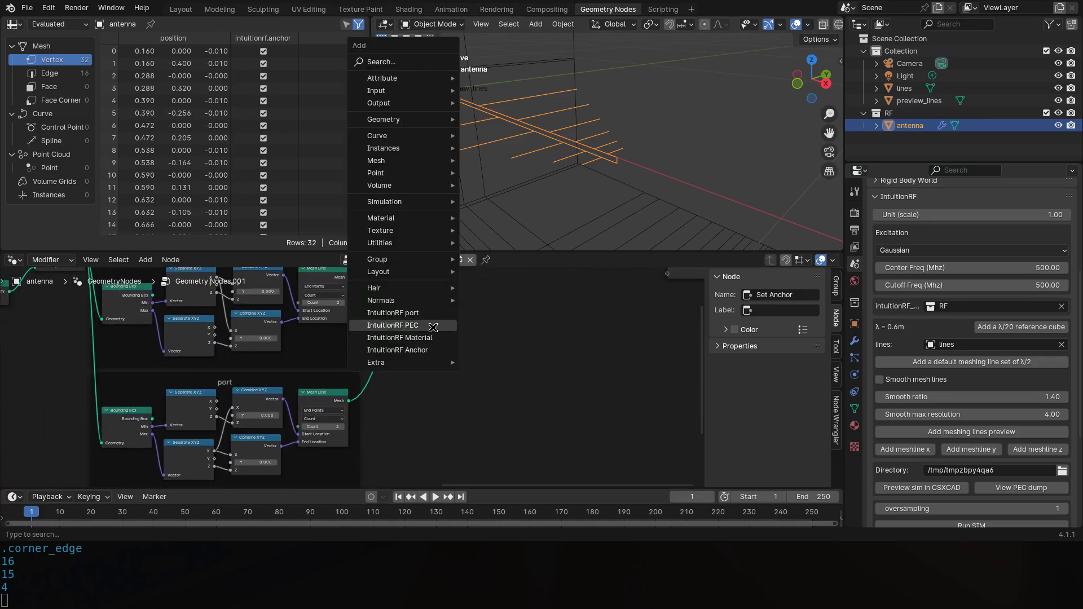
click(440, 330)
click(417, 328)
scroll(470, 339, up, 3)
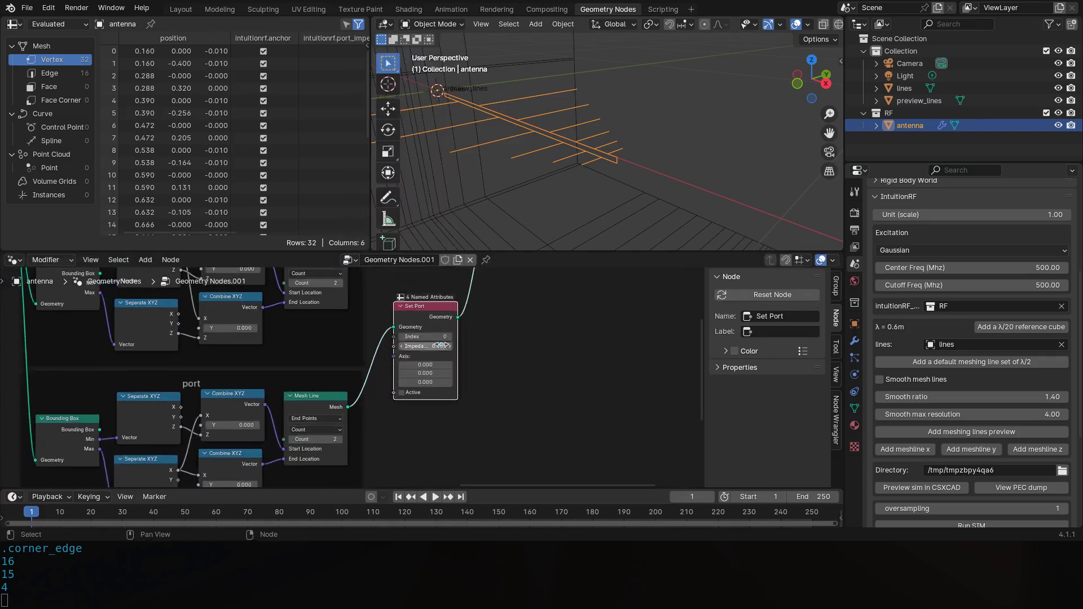
Configure the Set Port node with index 1, impedance 50 and axis Z 1, and make it active.
middle_drag(470, 339, 456, 353)
click(482, 330)
click(460, 344)
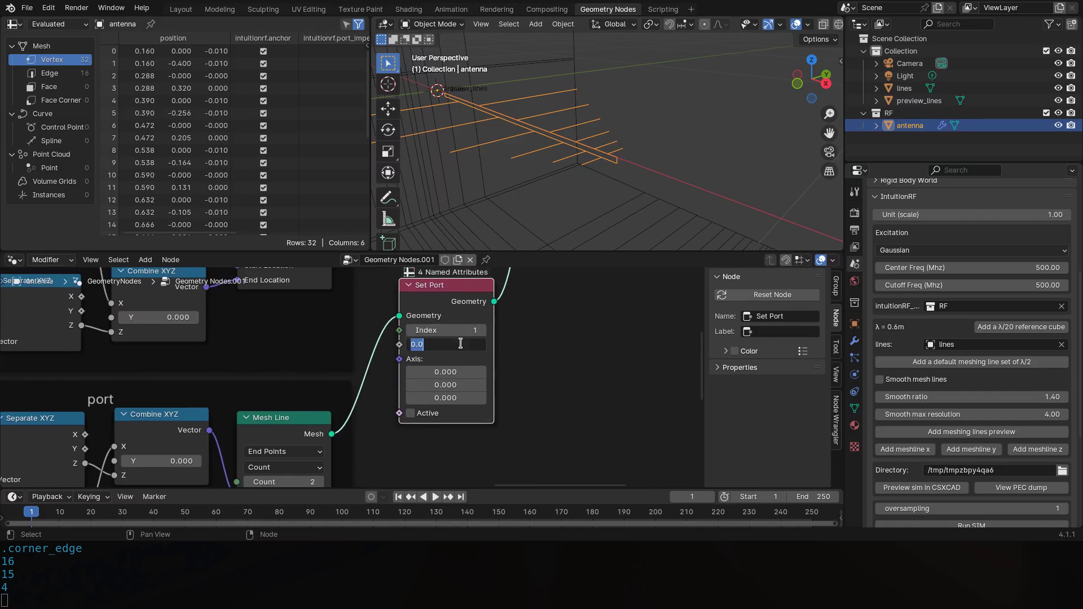
text(50)
key(Return)
click(453, 398)
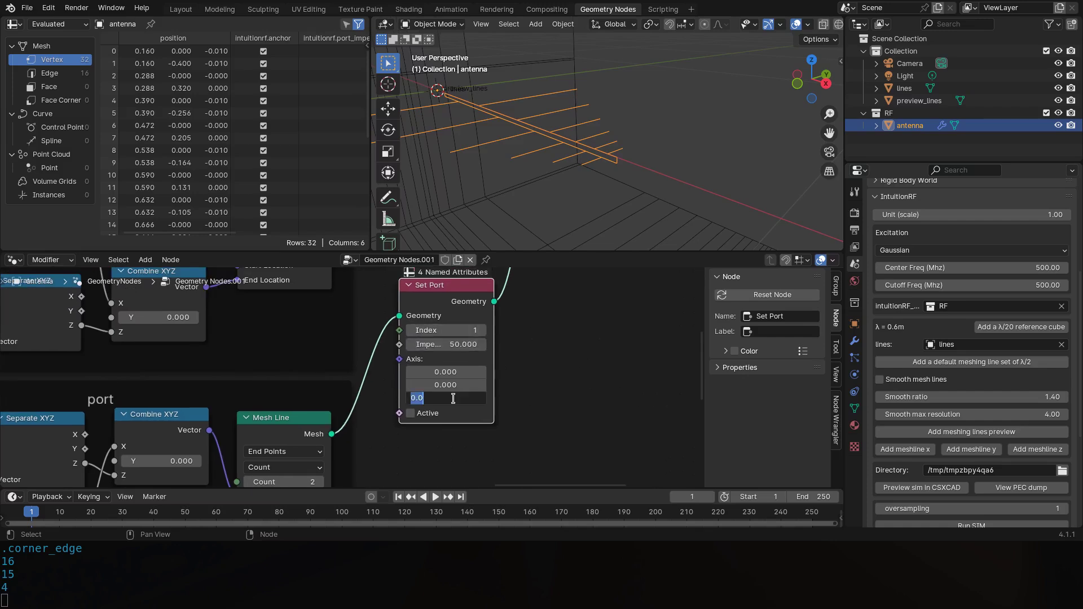
text(1)
key(Return)
click(432, 415)
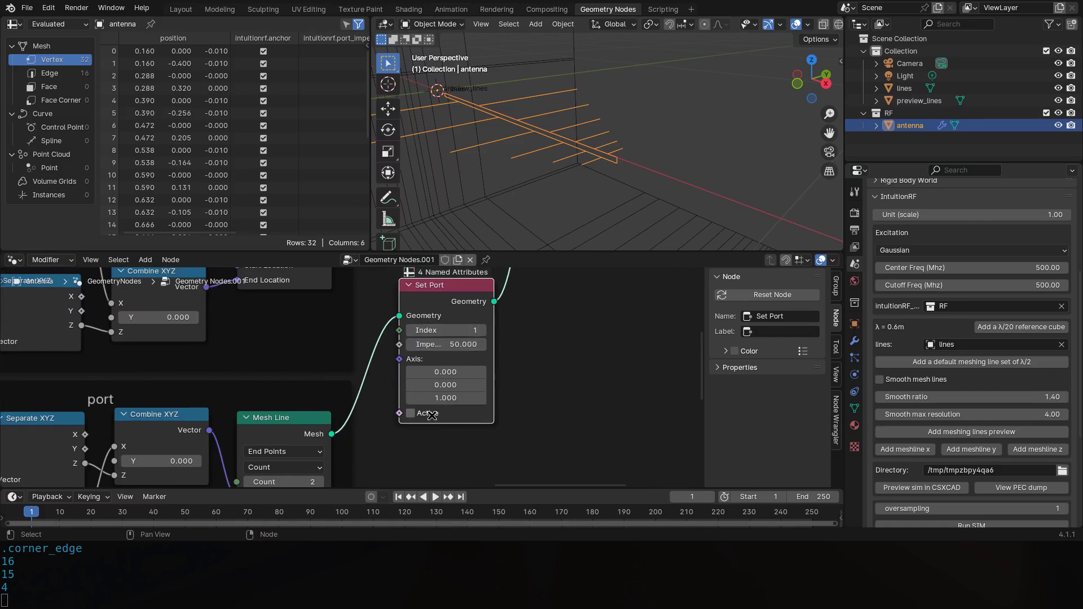
Place the Set Port node beside the port frame's Mesh Line.
scroll(458, 392, down, 5)
key(g)
click(445, 427)
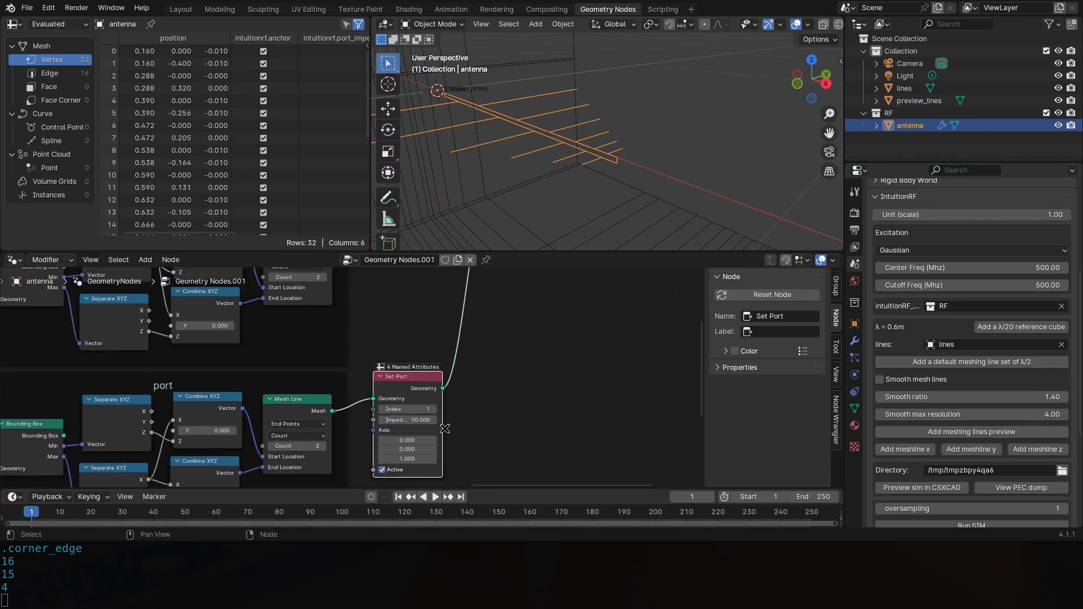
Duplicate the last Join Geometry node and insert the copy before Set Anchor.
scroll(446, 391, down, 6)
shift+scroll(446, 391, up, 3)
scroll(437, 384, up, 2)
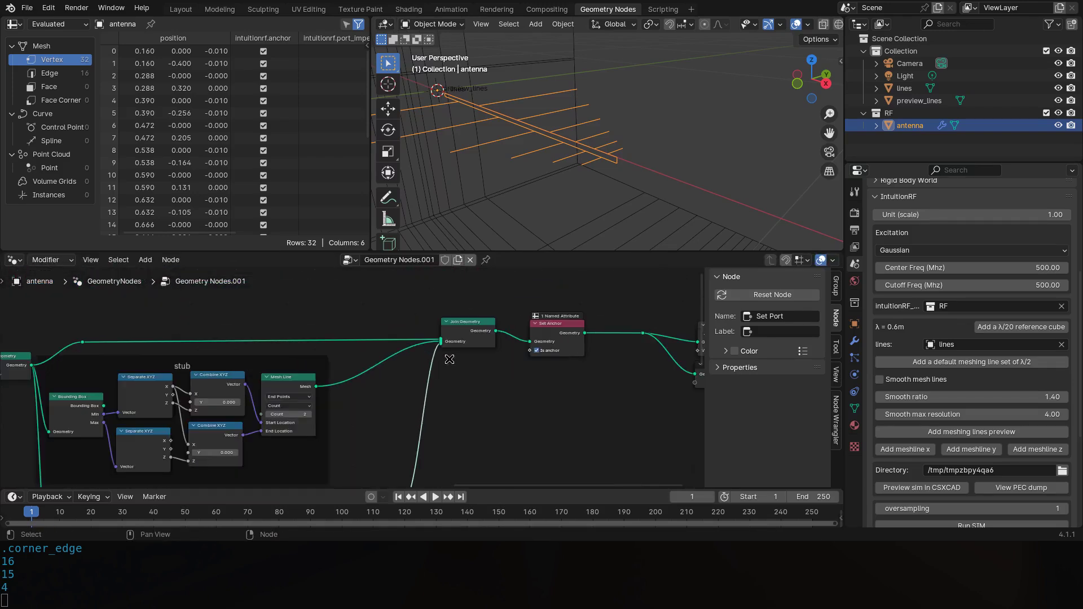
click(488, 330)
key(shift+d)
click(380, 311)
scroll(384, 321, up, 2)
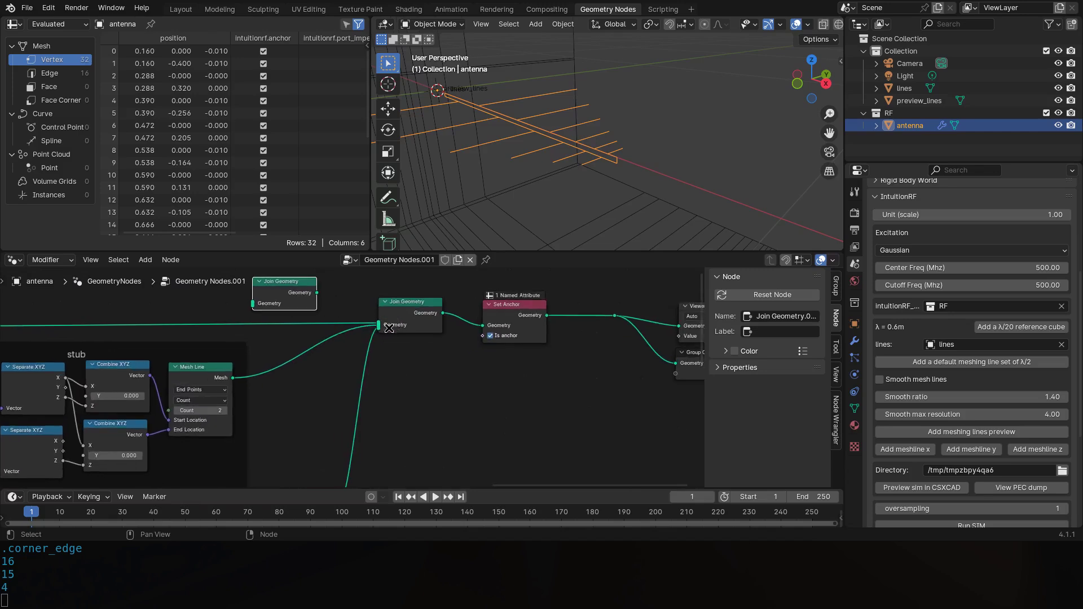
drag(303, 291, 529, 324)
Detach the port link from the first of the two Join Geometry nodes and connect Set Port to the second.
ctrl+right_drag(386, 348, 363, 342)
scroll(342, 446, down, 2)
drag(327, 453, 452, 301)
scroll(420, 328, up, 1)
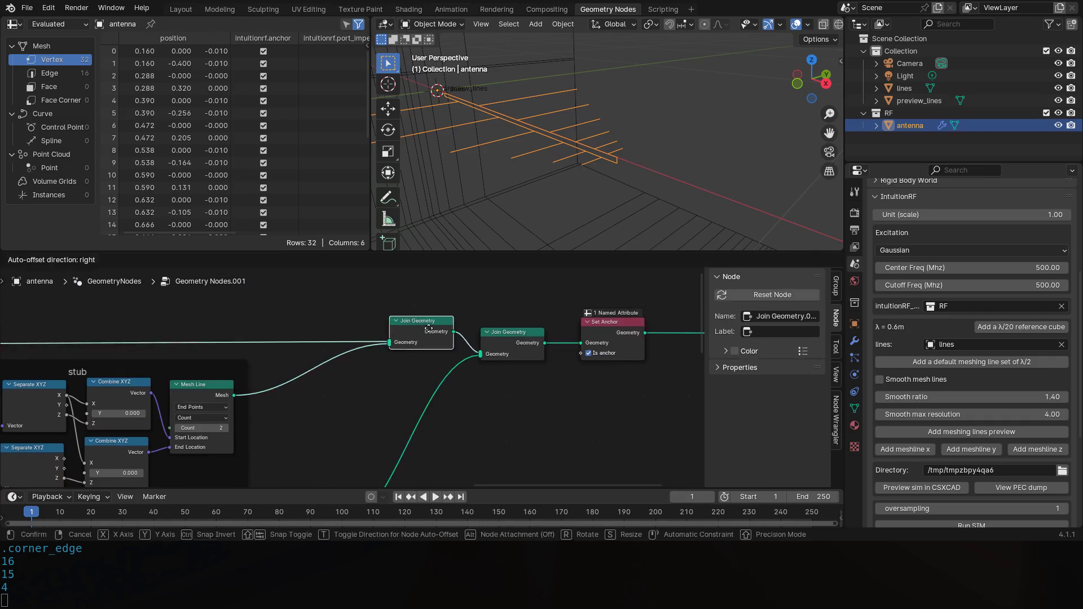
Insert an IntuitionRF Set PEC node between the two Join Geometry nodes and enable its PEC edge option.
middle_drag(420, 327, 426, 331)
key(shift+a)
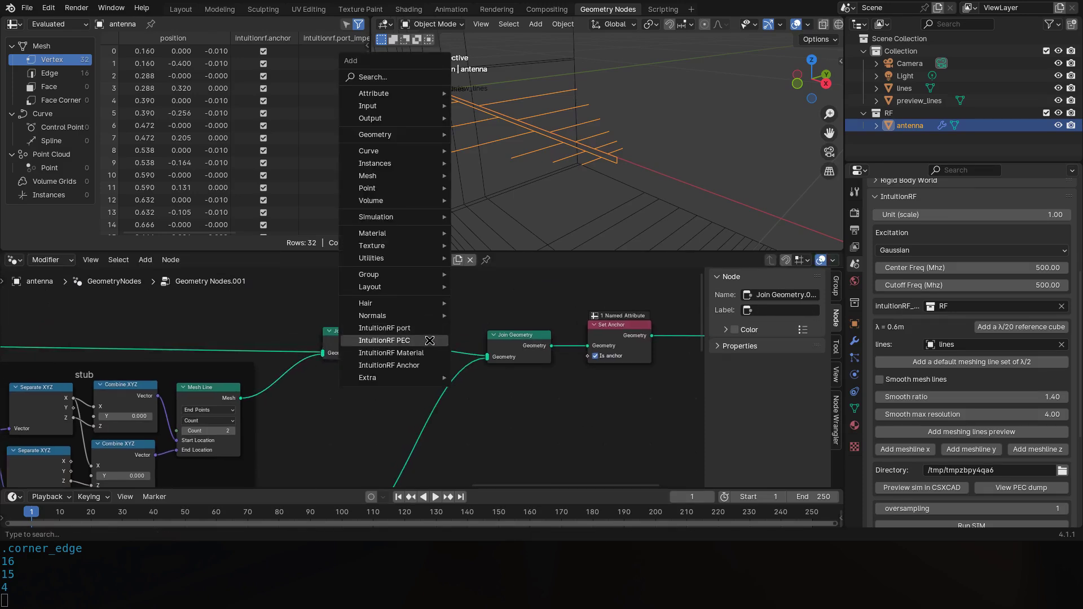
click(429, 340)
click(445, 312)
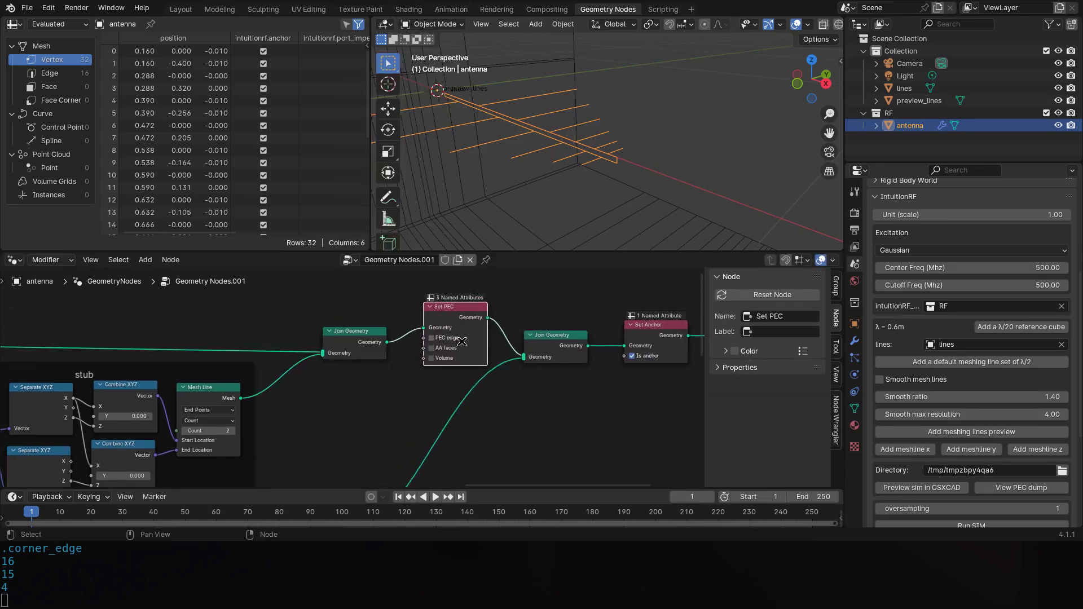
scroll(452, 343, up, 2)
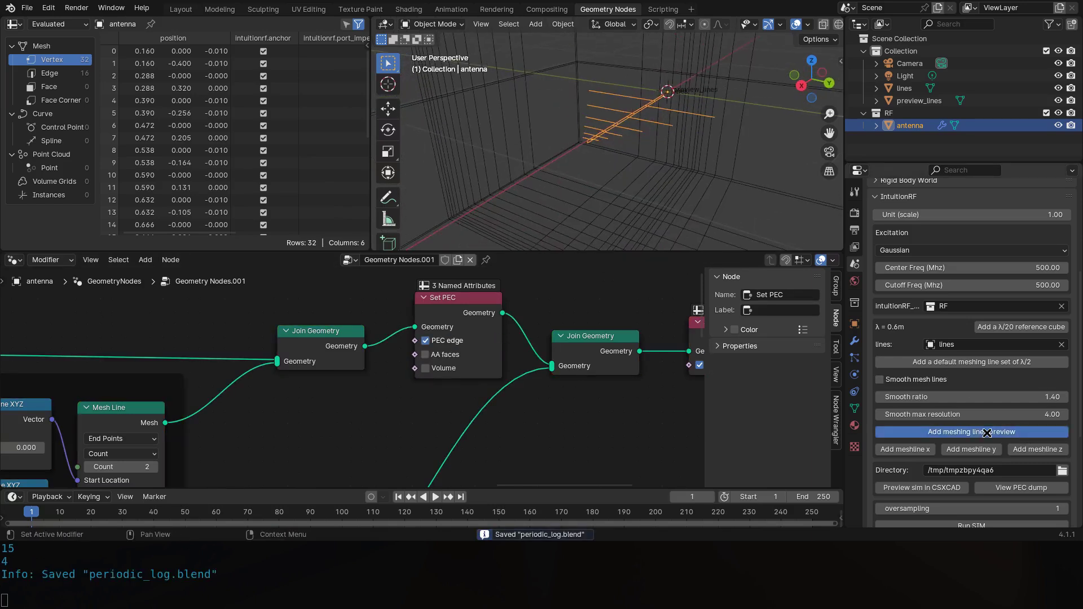
Select the lines object and open the simulation preview in CSXCAD.
mouse_move(649, 164)
middle_down()
mouse_move(640, 139)
mouse_move(561, 172)
mouse_move(594, 197)
mouse_move(561, 225)
mouse_move(501, 181)
mouse_move(567, 151)
mouse_move(650, 143)
middle_up()
click(559, 213)
key(Tab)
key(Tab)
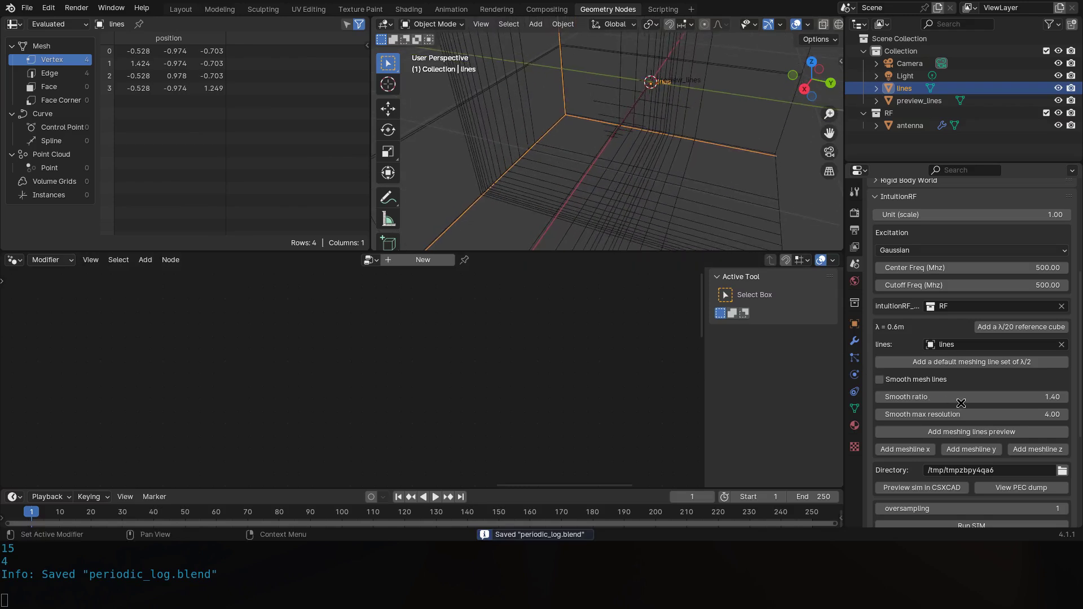
scroll(1004, 398, down, 1)
click(941, 462)
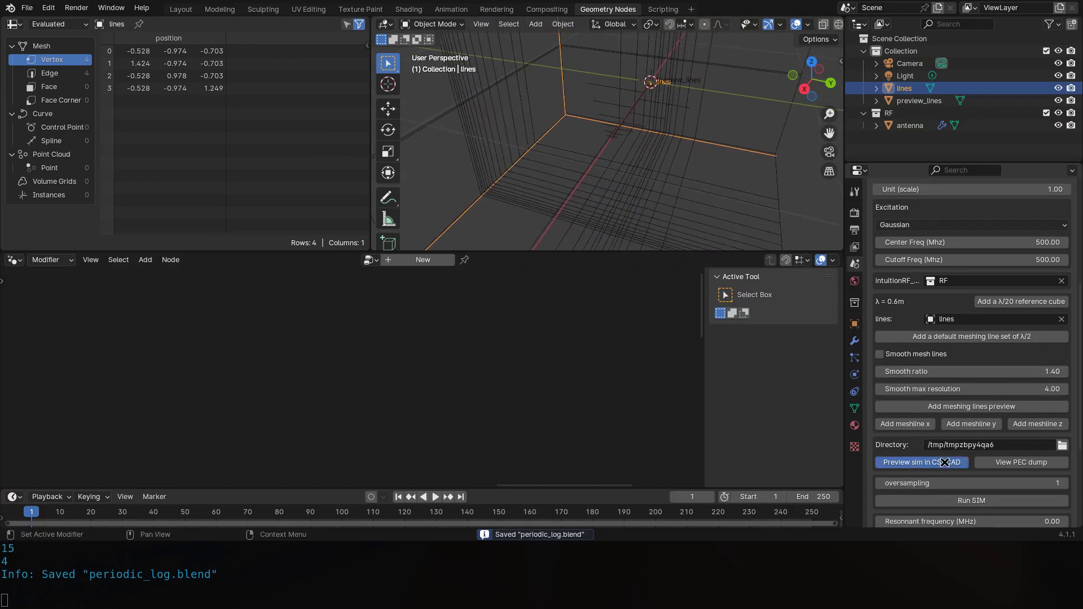
Examine the antenna edges, port and grid in the CSXCAD preview from several distances, and close the viewer.
drag(892, 263, 846, 386)
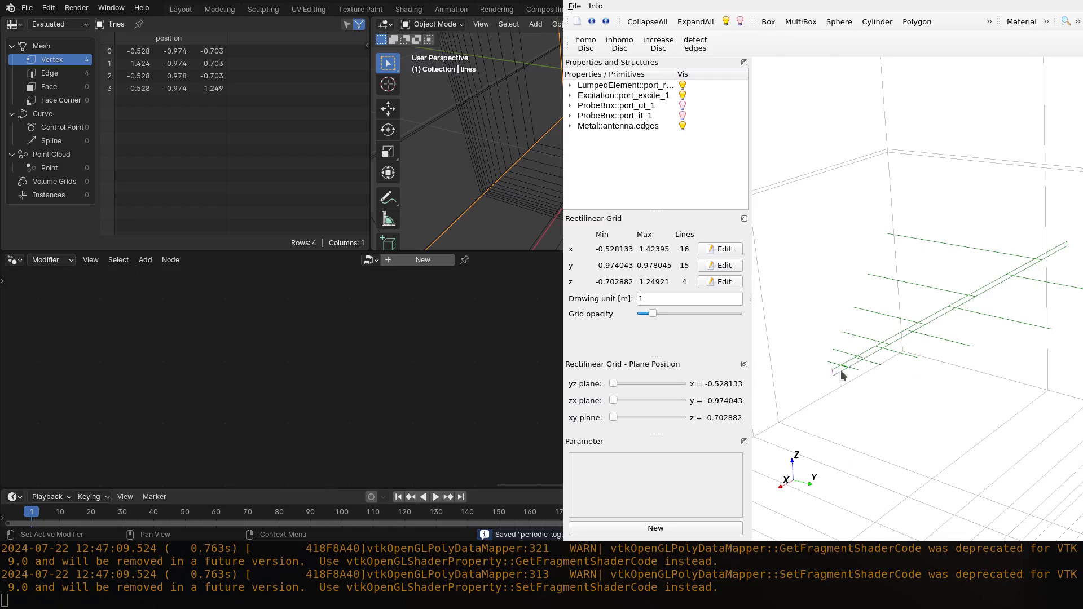
scroll(966, 320, down, 3)
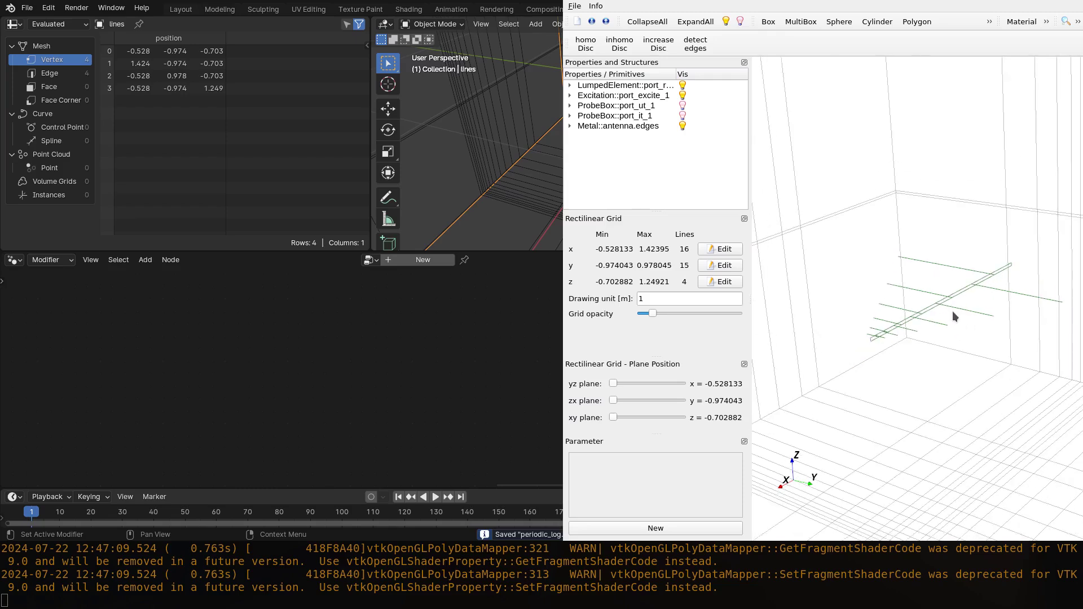
key(ctrl+q)
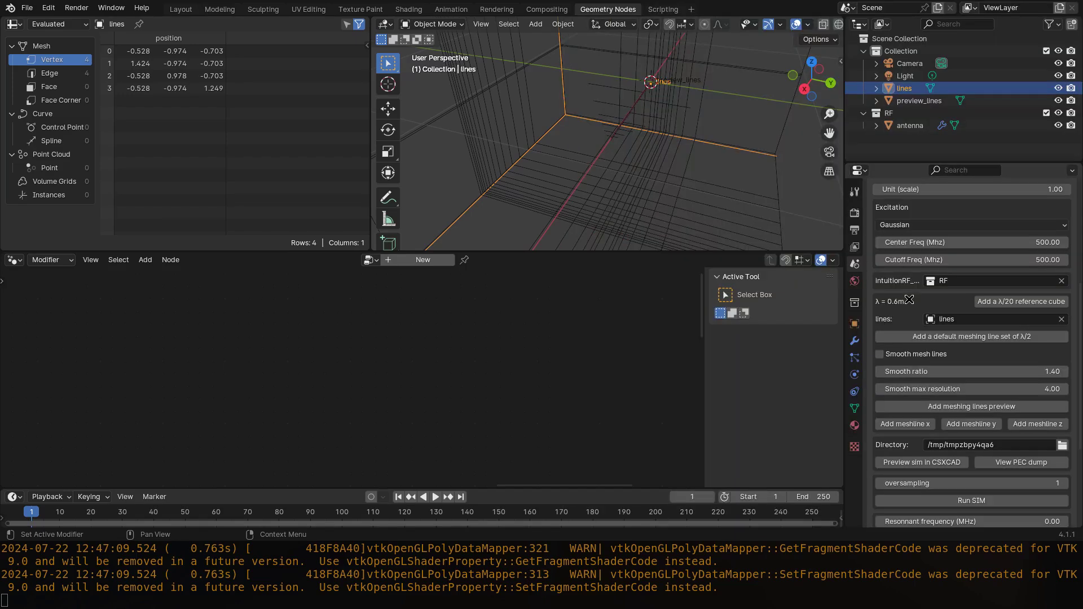
Save the file, enable smooth mesh lines and regenerate the meshing lines preview, viewing the mesh from above.
key(ctrl+s)
scroll(640, 129, down, 3)
middle_drag(640, 129, 516, 131)
scroll(755, 161, up, 2)
shift+middle_drag(639, 129, 668, 168)
click(879, 354)
click(964, 407)
Set the smooth max resolution to 0.5, regenerate the meshing lines preview and examine the grid density.
scroll(675, 184, down, 2)
click(993, 389)
text(0.5)
key(Return)
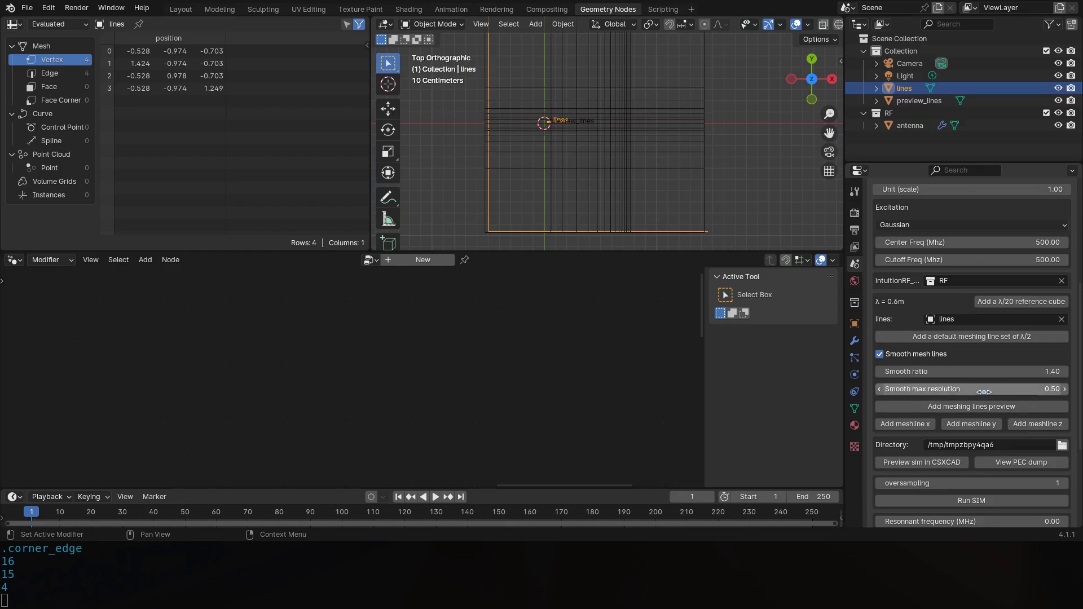
click(985, 406)
scroll(617, 148, up, 3)
shift+middle_drag(617, 144, 634, 160)
scroll(630, 150, down, 3)
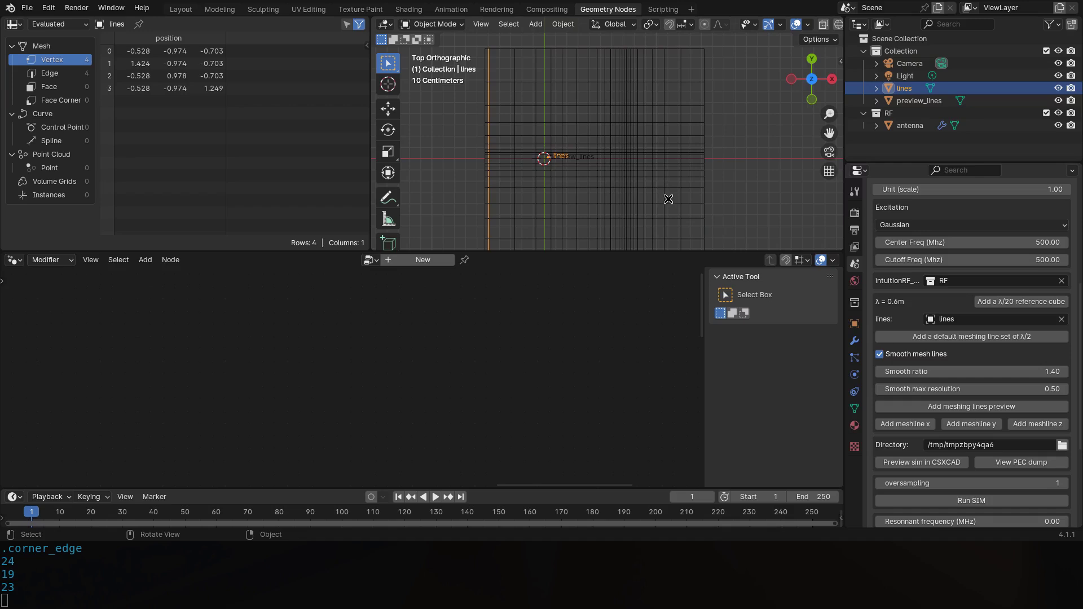
scroll(625, 179, up, 3)
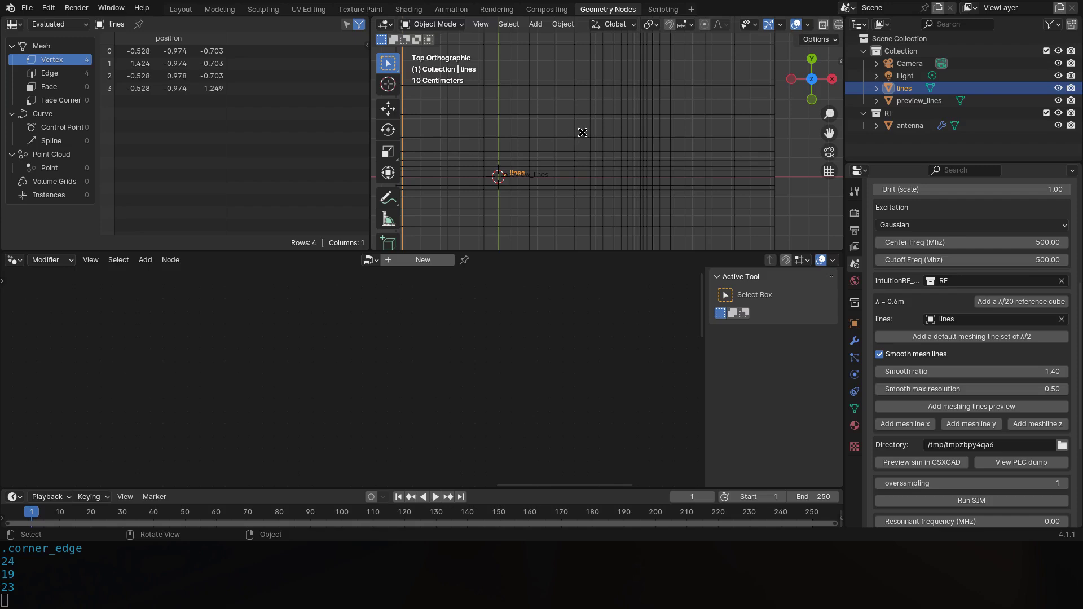
shift+middle_drag(583, 135, 607, 137)
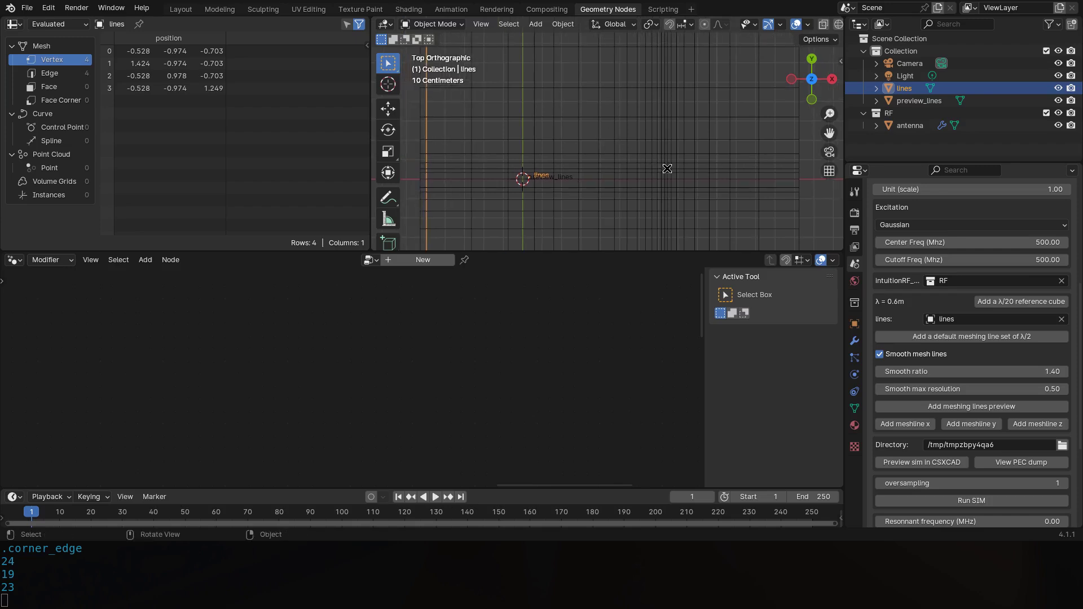
Generate a default λ/2 meshing line set to reset the smooth max resolution to 0.03, delete its object and reassign lines as meshing lines.
click(971, 337)
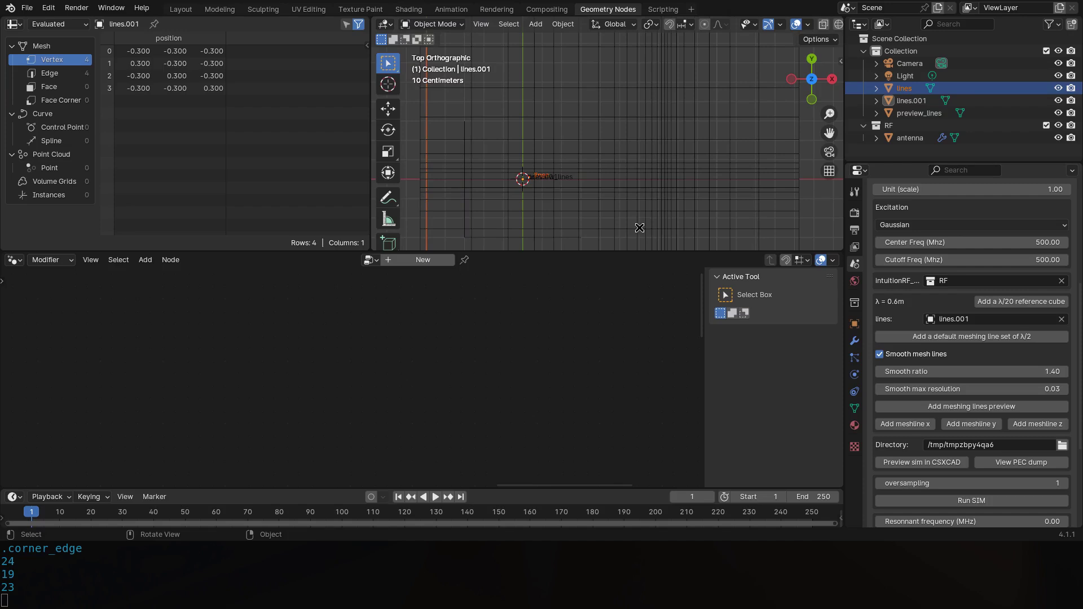
click(567, 234)
key(Delete)
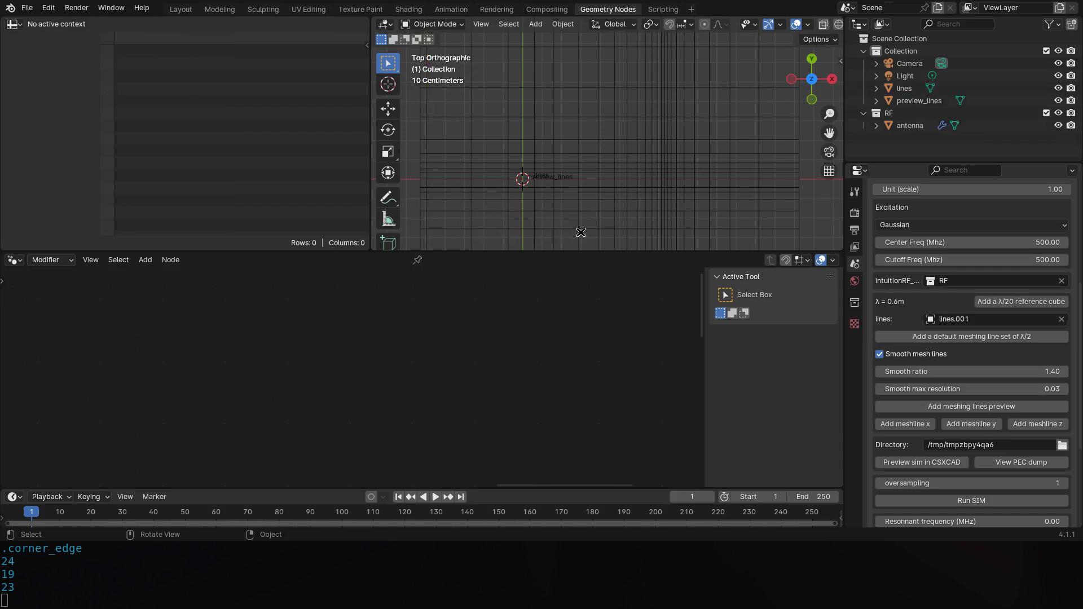
click(960, 320)
click(965, 373)
Add a λ/20 reference cube at the origin and compare its size with the mesh grid.
click(1015, 302)
scroll(642, 191, up, 5)
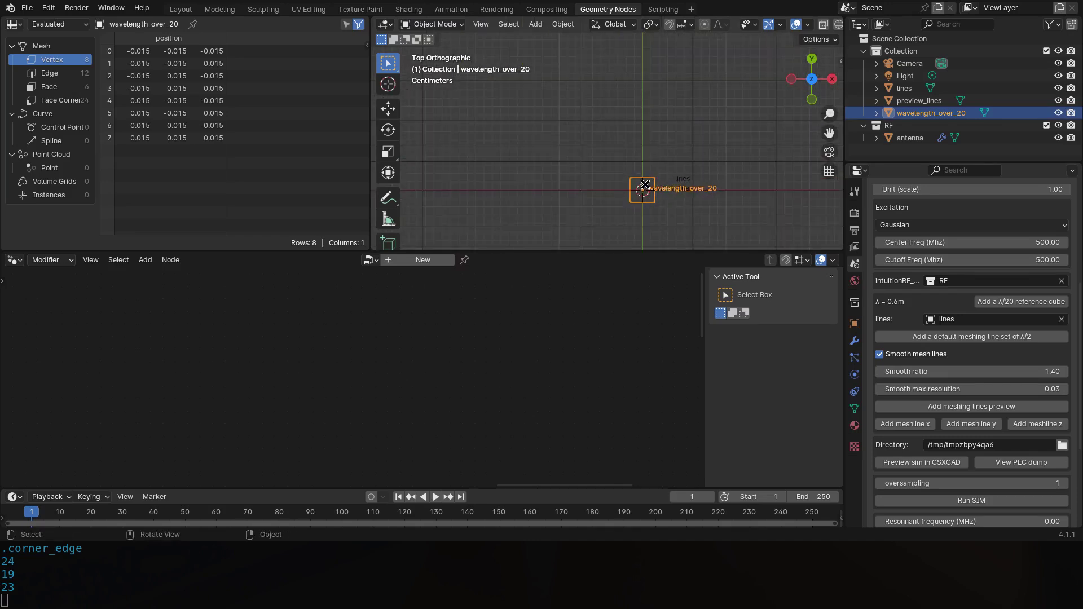
scroll(598, 181, down, 9)
shift+middle_drag(612, 154, 580, 187)
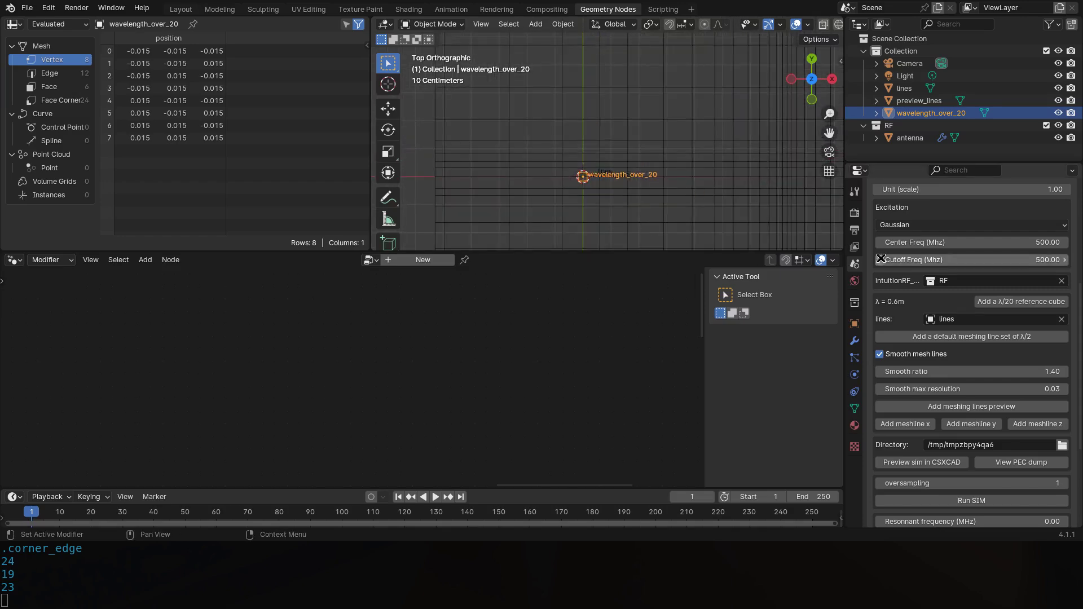
Set the smooth max resolution to 0.0075, regenerate the meshing lines preview and compare the grid with the reference cube.
double_click(967, 385)
click(967, 385)
text(/4)
key(Return)
click(971, 407)
scroll(576, 185, up, 3)
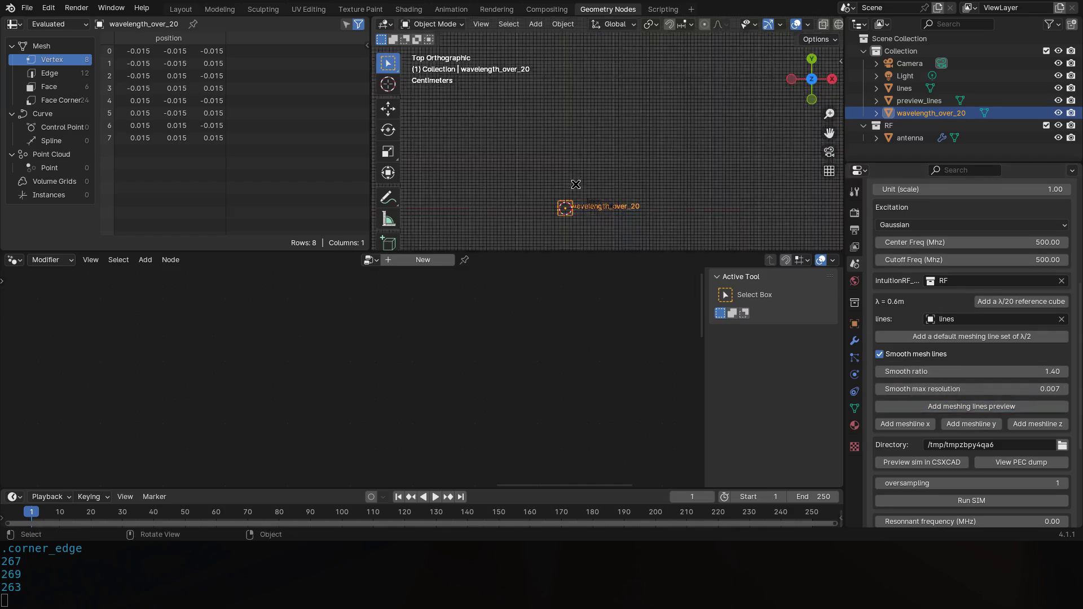
shift+scroll(575, 185, down, 3)
scroll(519, 187, up, 4)
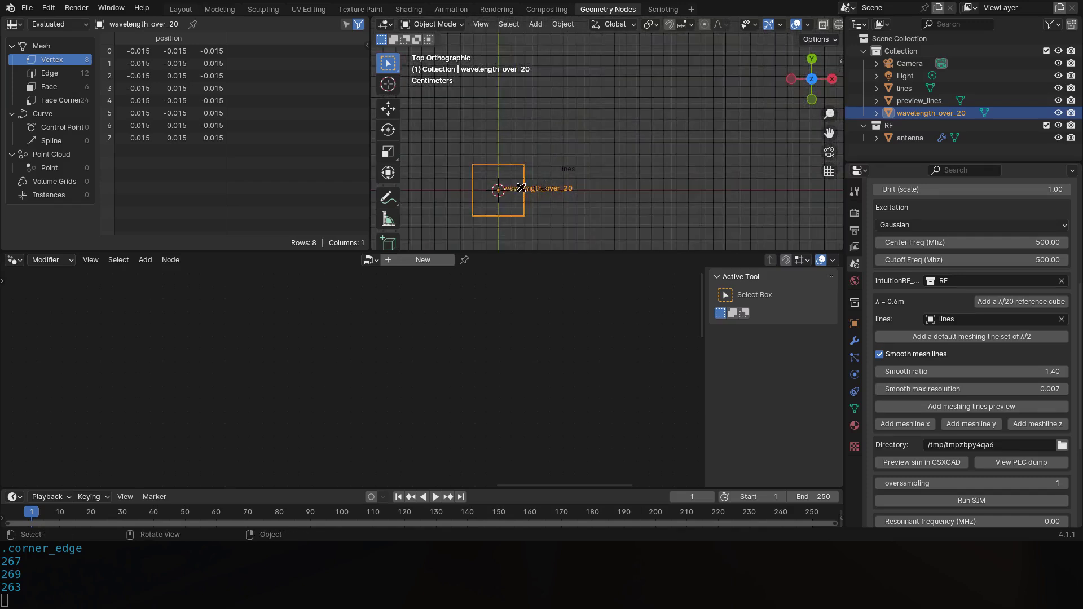
Set the smooth max resolution to 0.015 and regenerate the meshing lines preview.
double_click(1032, 387)
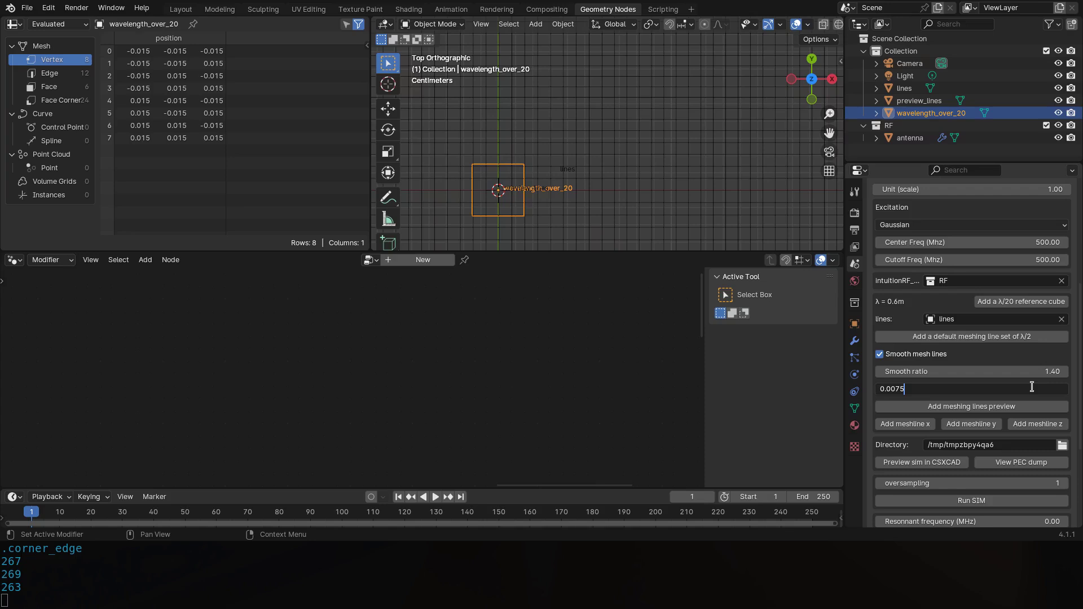
key(Return)
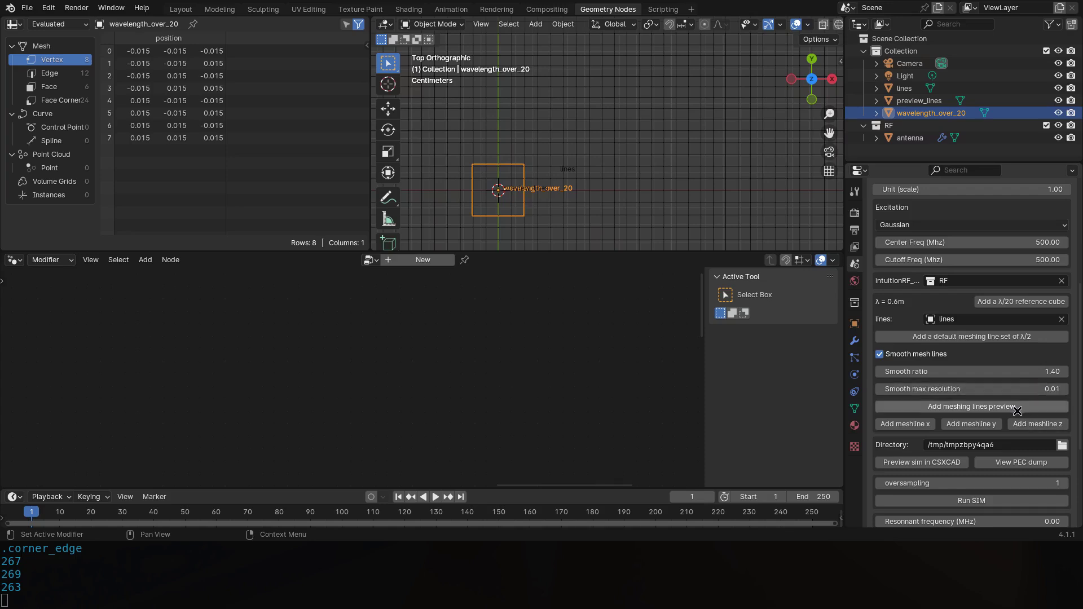
scroll(485, 198, up, 3)
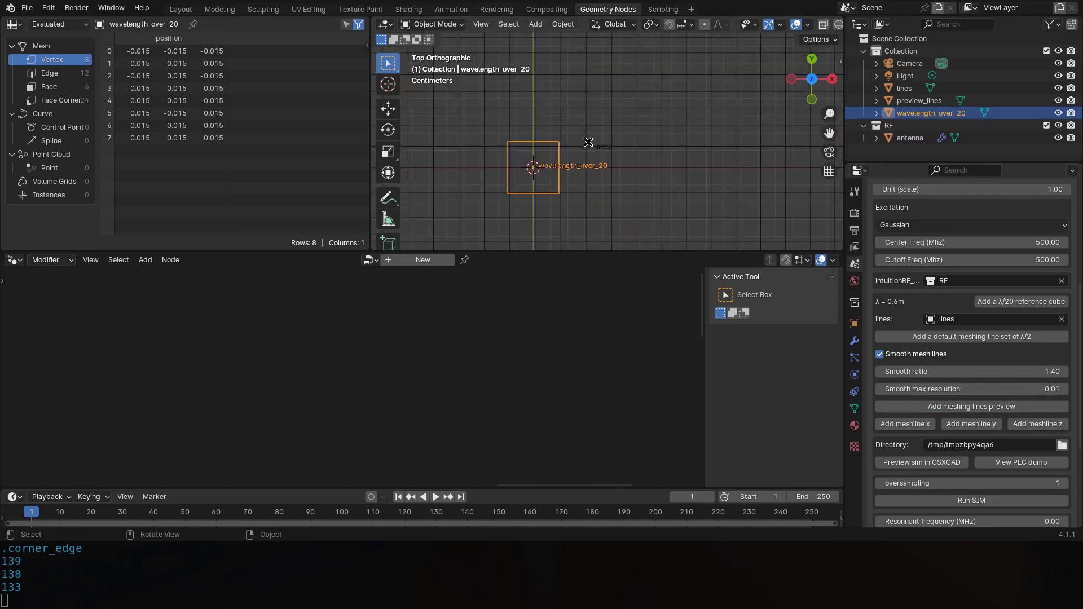
Double the smooth max resolution to 0.03 and regenerate the meshing lines preview.
double_click(1028, 385)
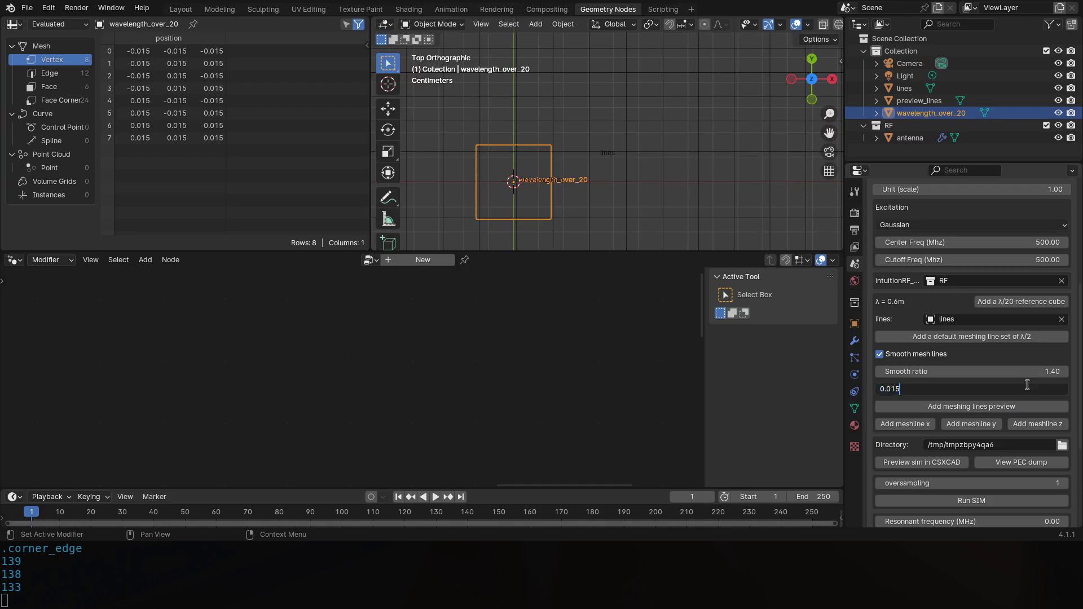
text(* 2)
key(Return)
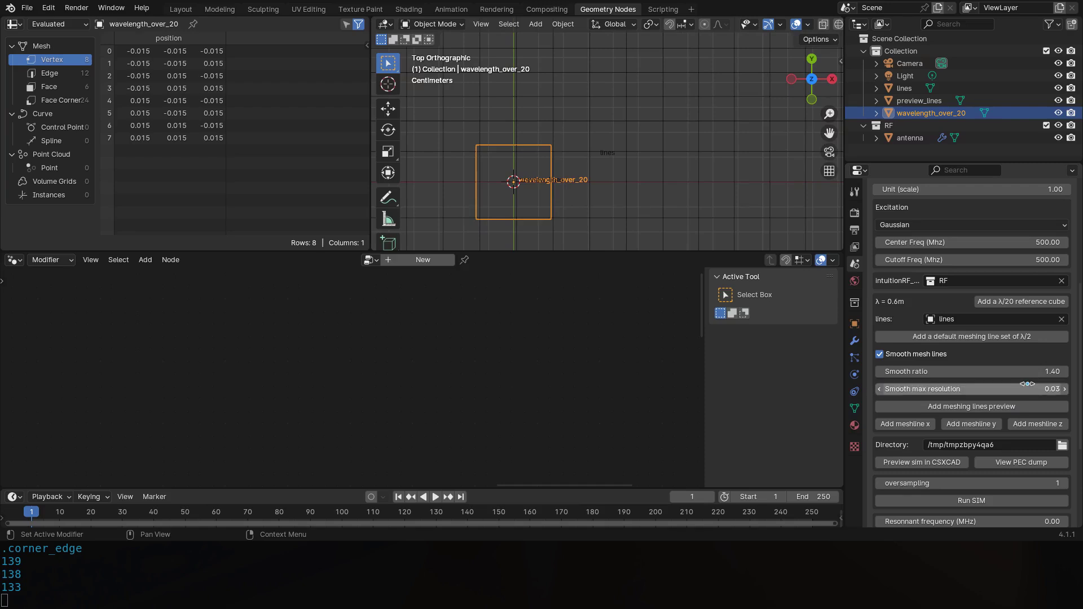
click(1000, 402)
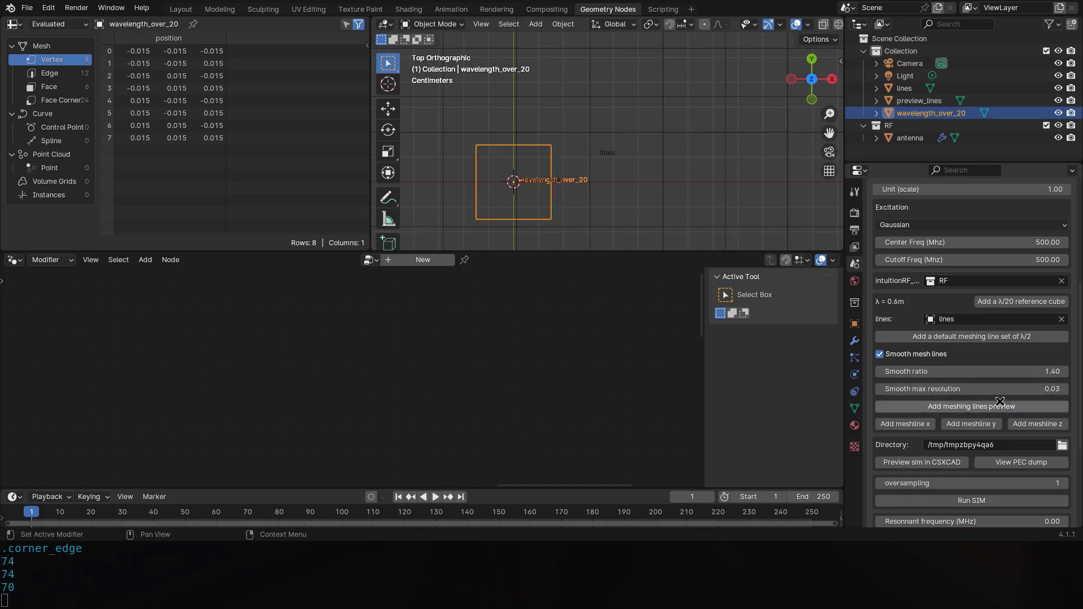
Divide the smooth max resolution by 1.5 to 0.02, regenerate the meshing lines preview and check it around the reference cube.
double_click(1003, 389)
text(/1.5)
key(Return)
click(972, 406)
scroll(550, 169, down, 2)
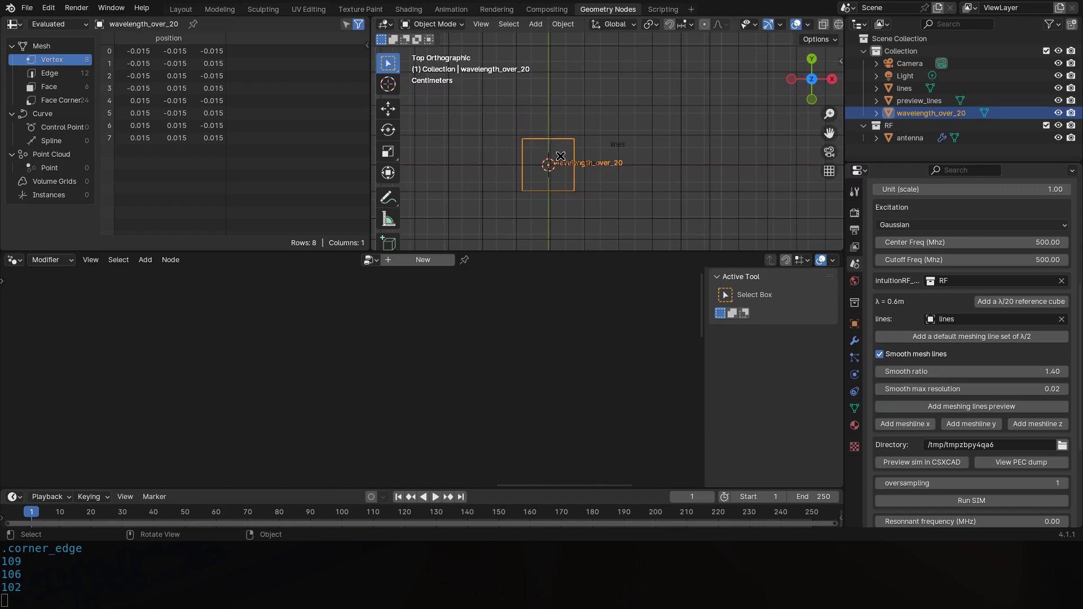
mouse_move(776, 220)
shift+middle_down()
mouse_move(764, 211)
mouse_move(772, 219)
shift+middle_up()
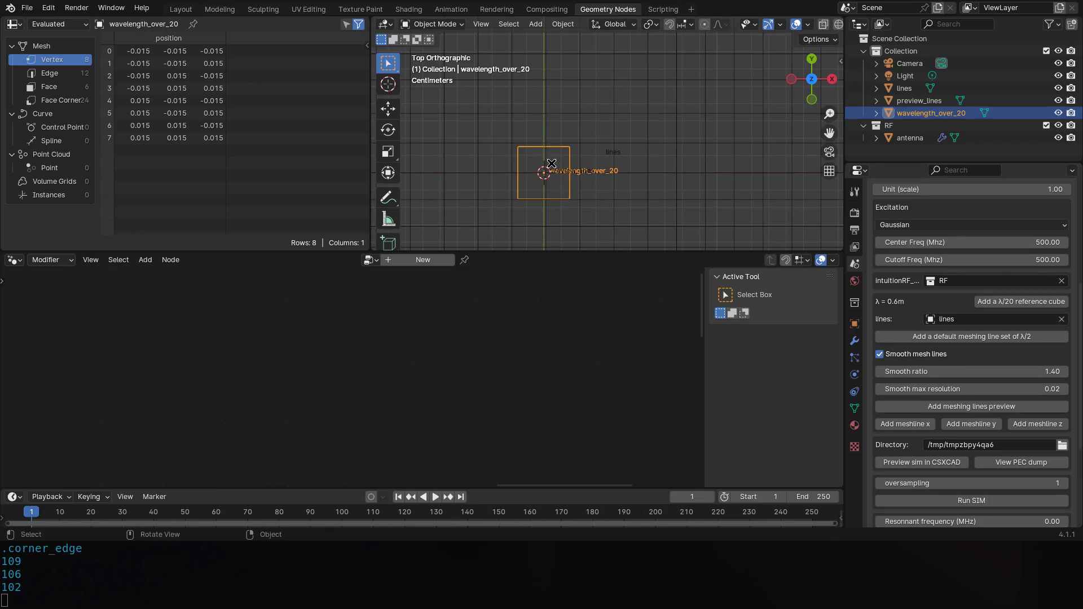
Halve the smooth max resolution to 0.01 and regenerate the meshing lines preview.
click(1035, 387)
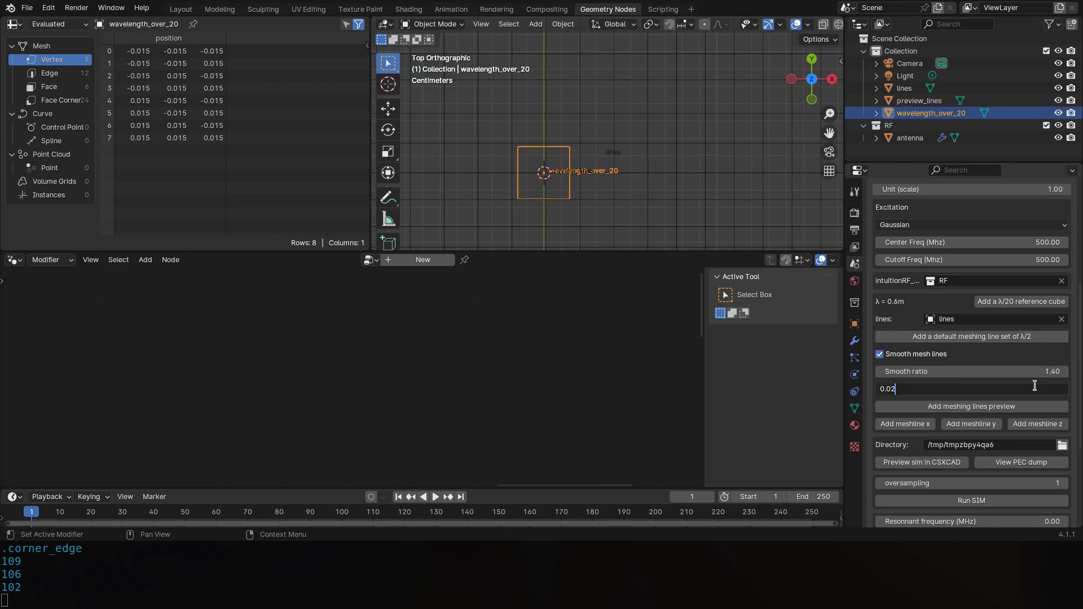
text(/2)
key(Return)
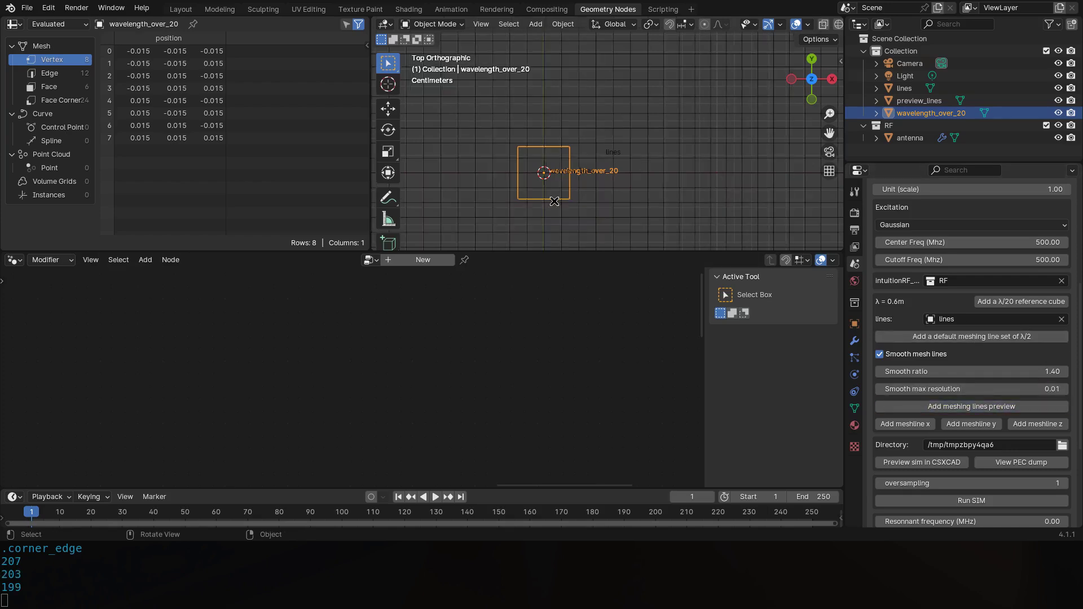
Delete the λ/20 reference cube and select the antenna in top view.
key(Delete)
middle_drag(578, 183, 631, 150)
key(KP_7)
click(592, 147)
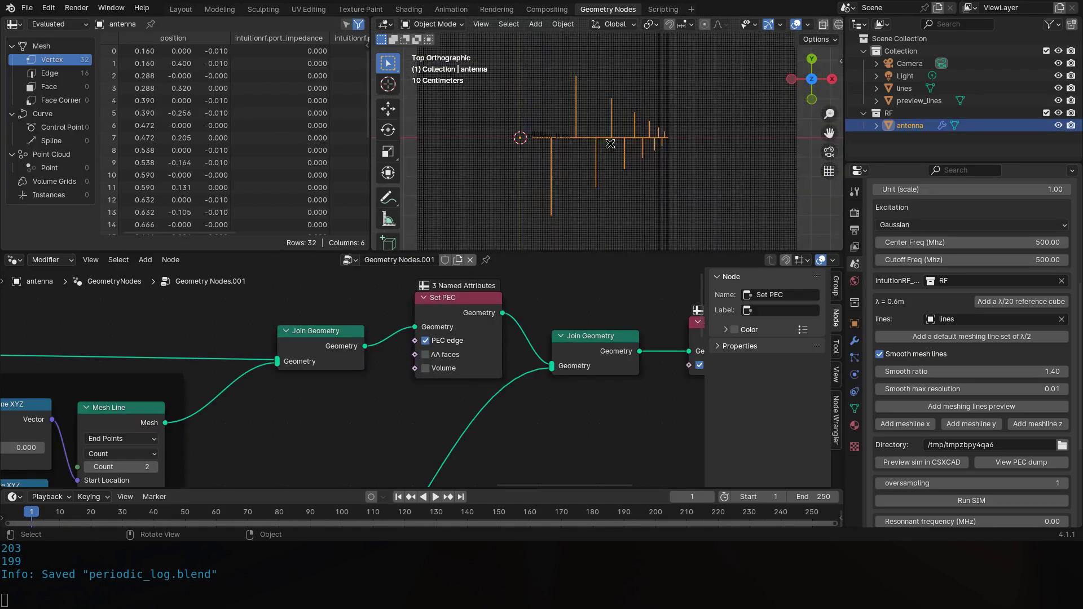
Regenerate the meshing lines preview with smoothing disabled, and re-enable smooth mesh lines.
click(880, 354)
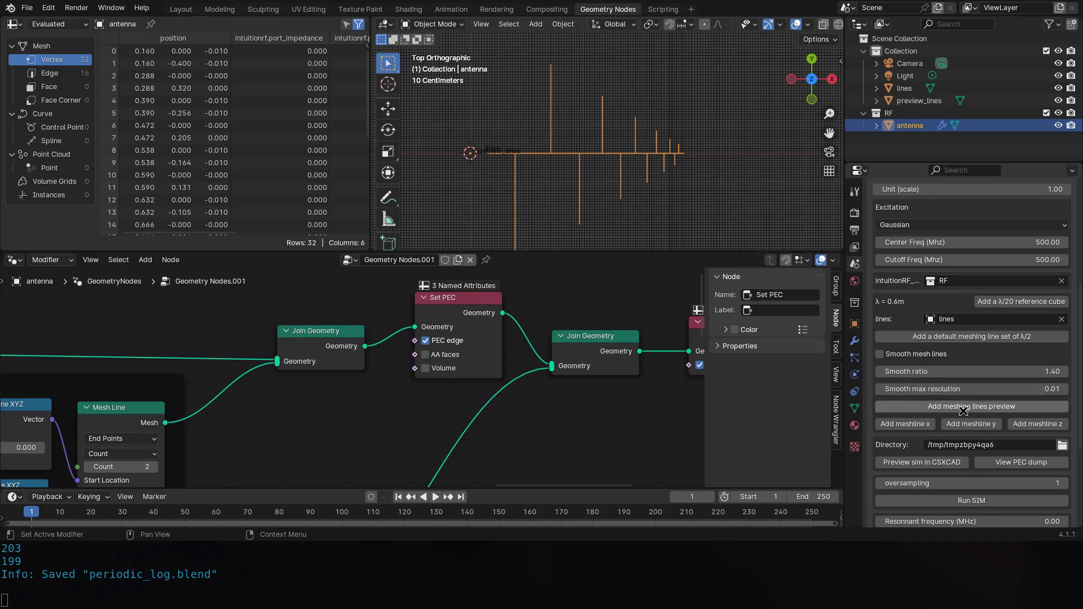
click(962, 407)
scroll(628, 152, up, 2)
shift+middle_drag(627, 152, 656, 152)
scroll(656, 153, down, 3)
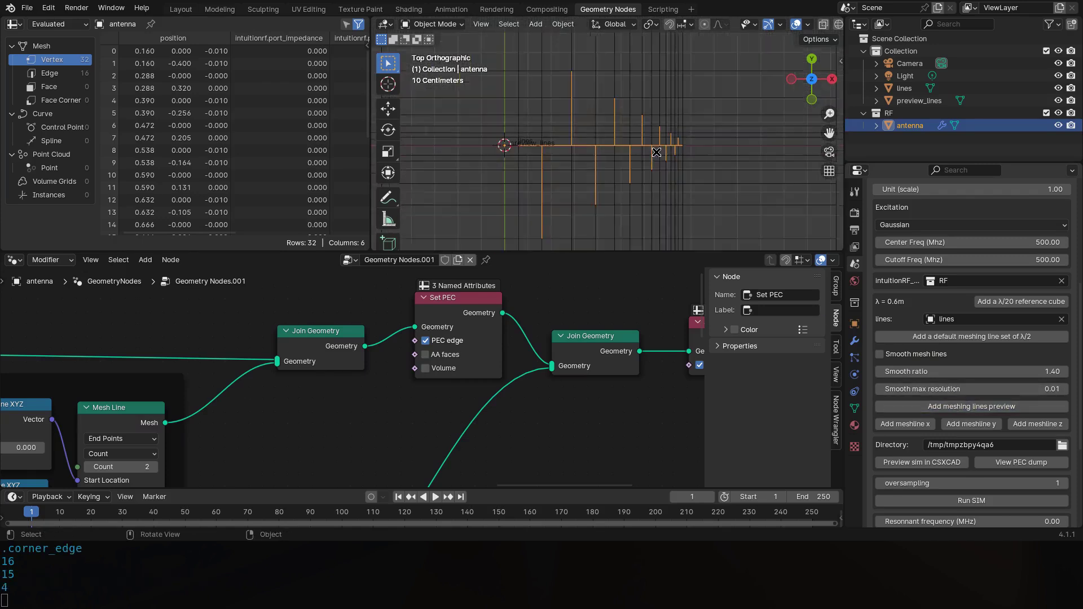
click(920, 354)
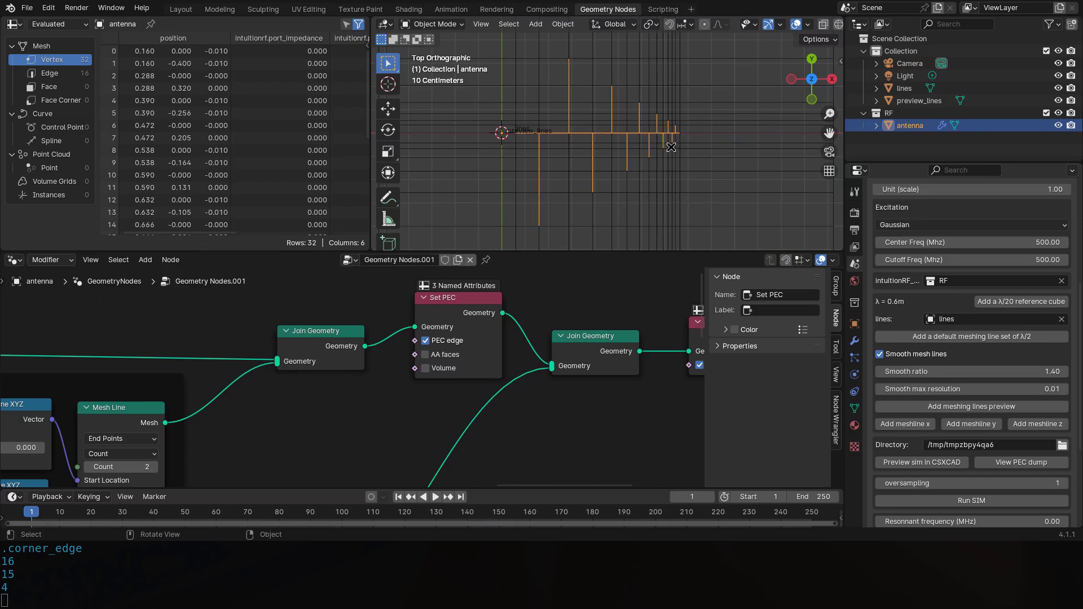
Set the element_count node's value to 6 in the antenna's geometry node tree.
scroll(288, 420, down, 2)
middle_drag(366, 389, 364, 418)
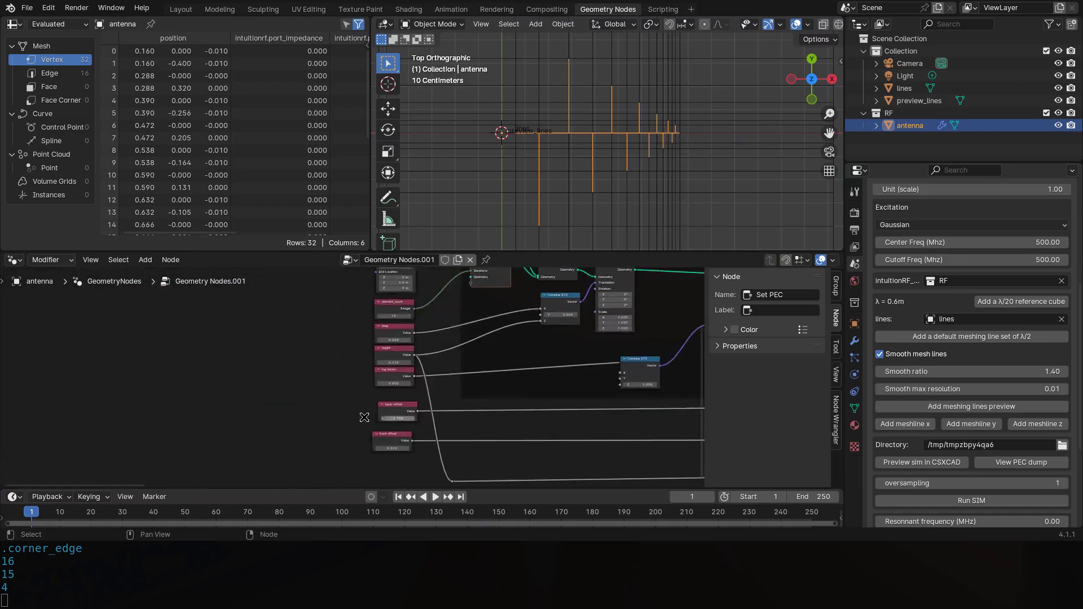
scroll(384, 305, up, 5)
scroll(680, 147, up, 2)
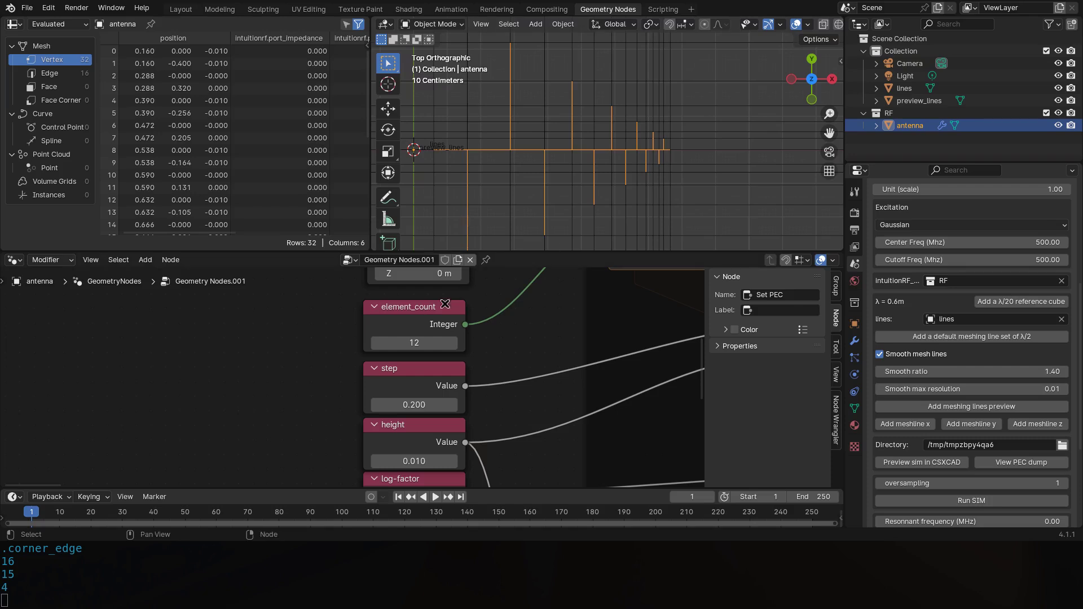
click(421, 345)
text(6)
key(Return)
scroll(497, 283, down, 1)
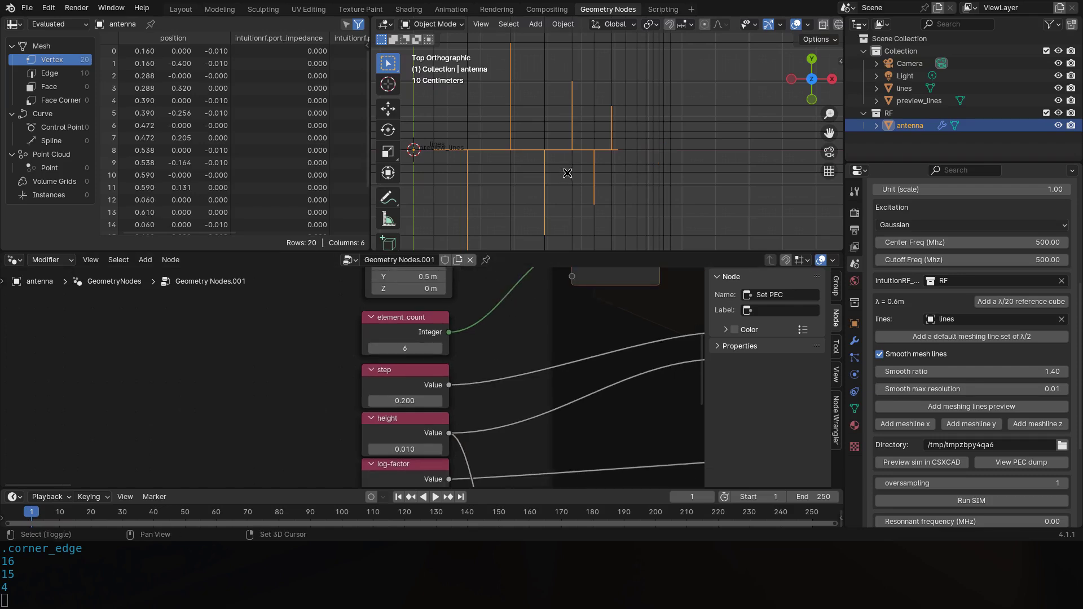
Regenerate the meshing lines preview for the 6-element antenna, doubling the smooth max resolution to 0.02.
ctrl+middle_drag(568, 174, 971, 390)
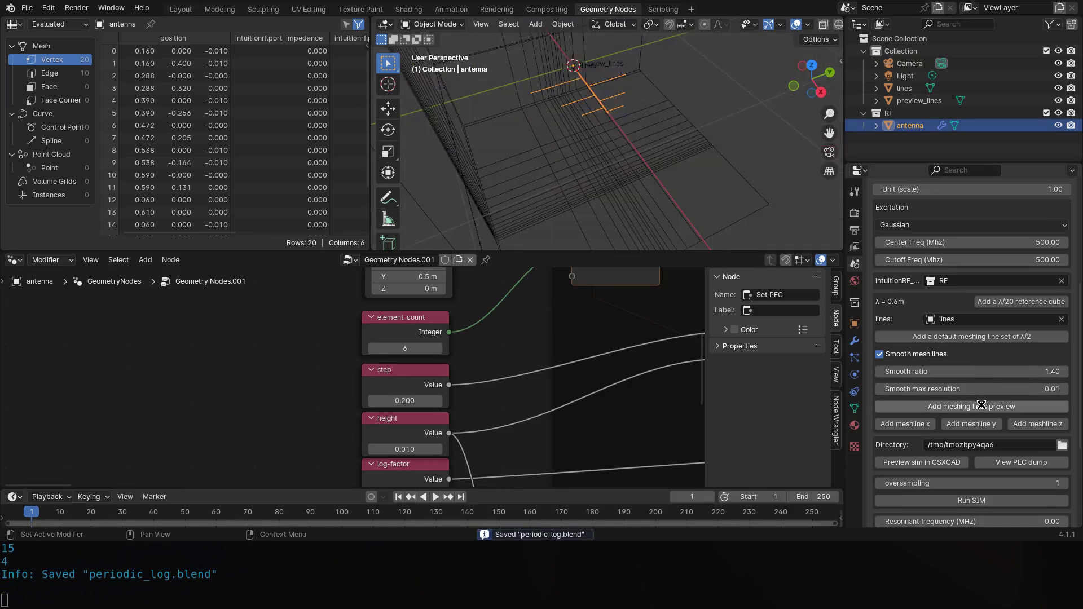
click(982, 389)
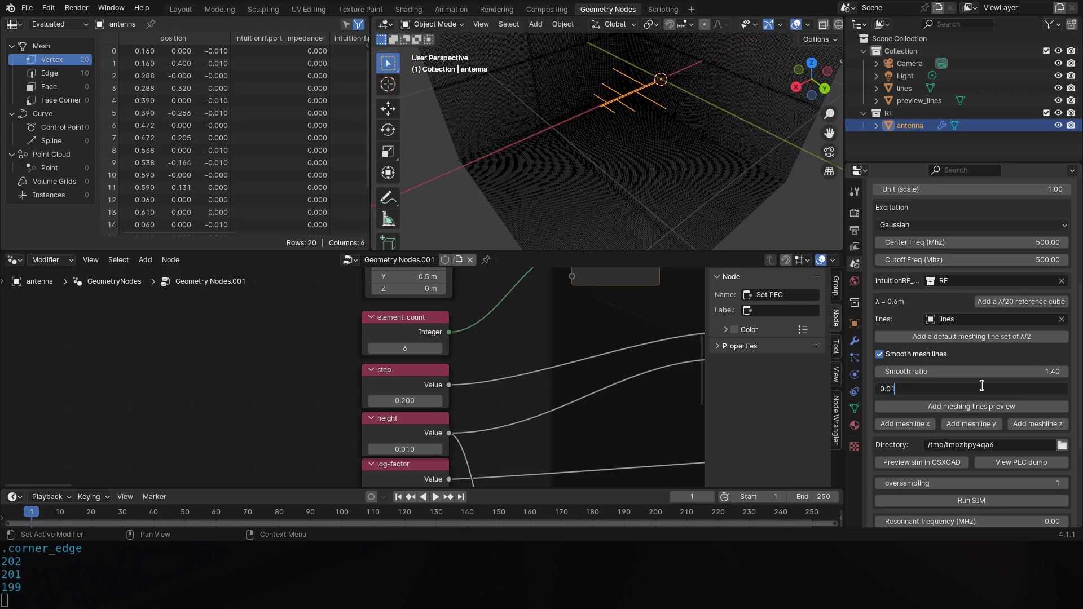
text(*2)
key(Return)
middle_drag(615, 108, 650, 173)
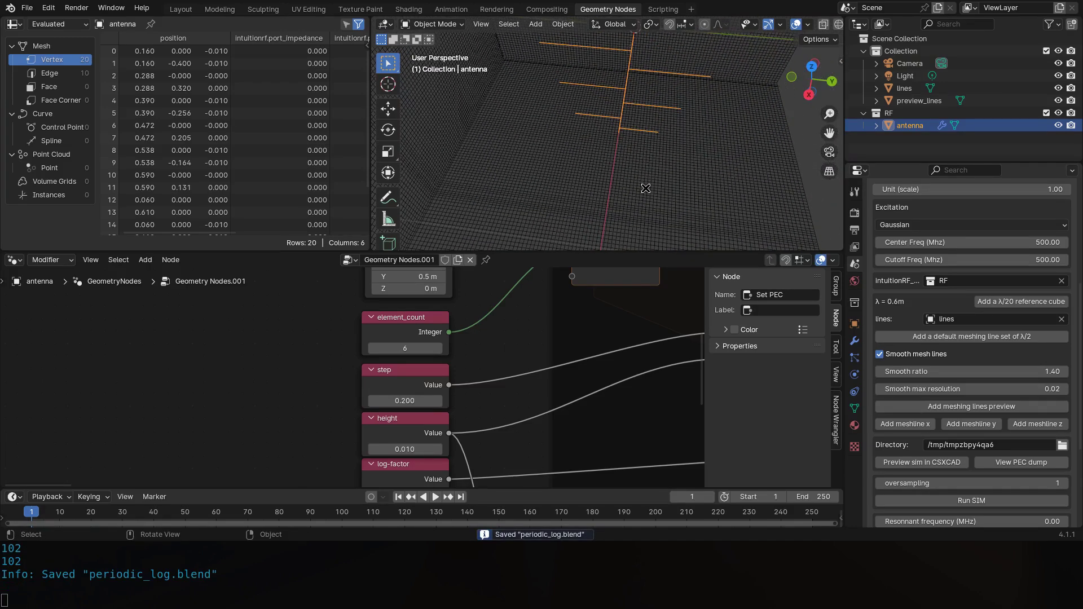
Run the simulation and close the resulting S11 plot.
scroll(1002, 328, down, 3)
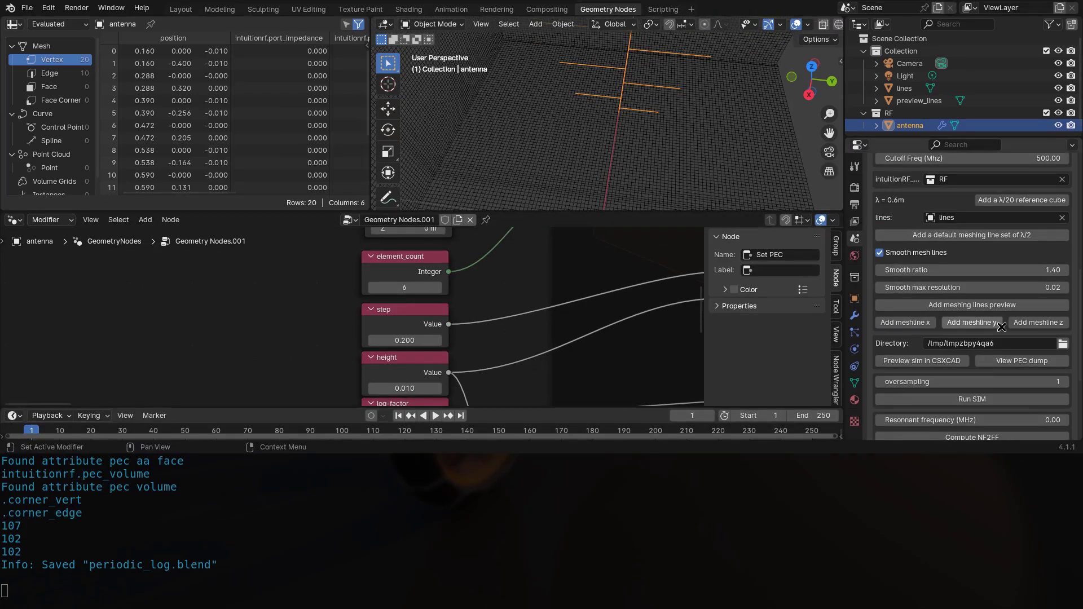
click(983, 398)
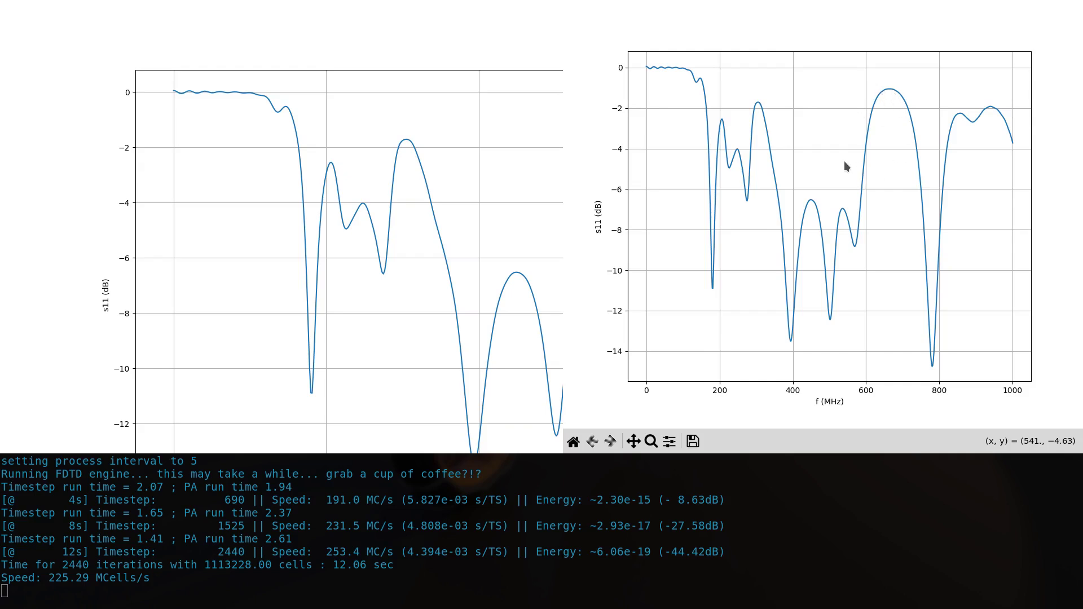
key(q)
Duplicate the Join Geometry node that feeds Set PEC and place the copy above it.
middle_drag(639, 169, 643, 134)
scroll(536, 317, down, 6)
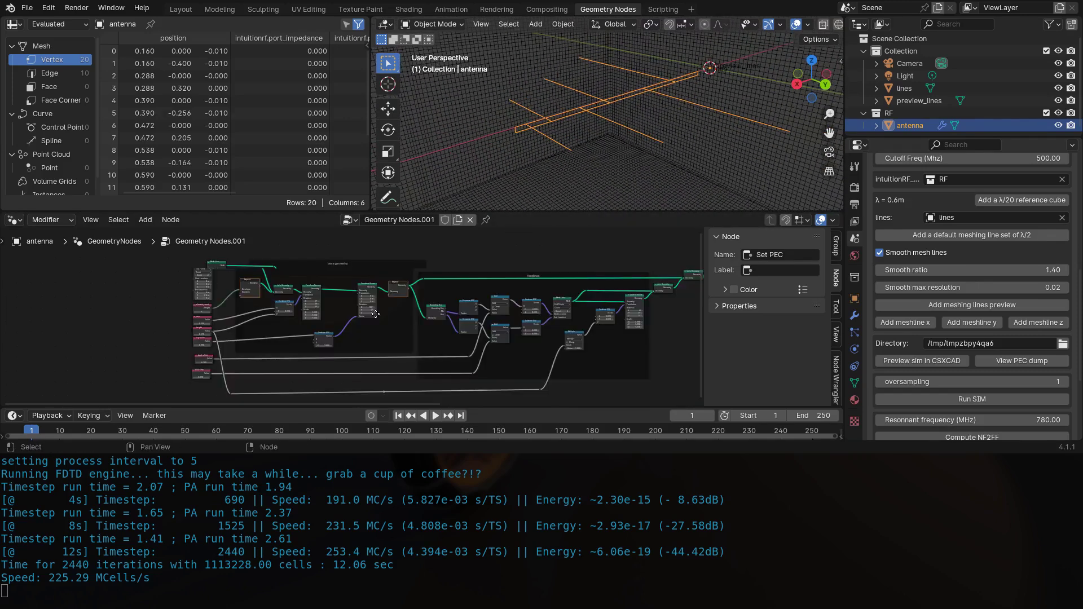
scroll(536, 318, up, 4)
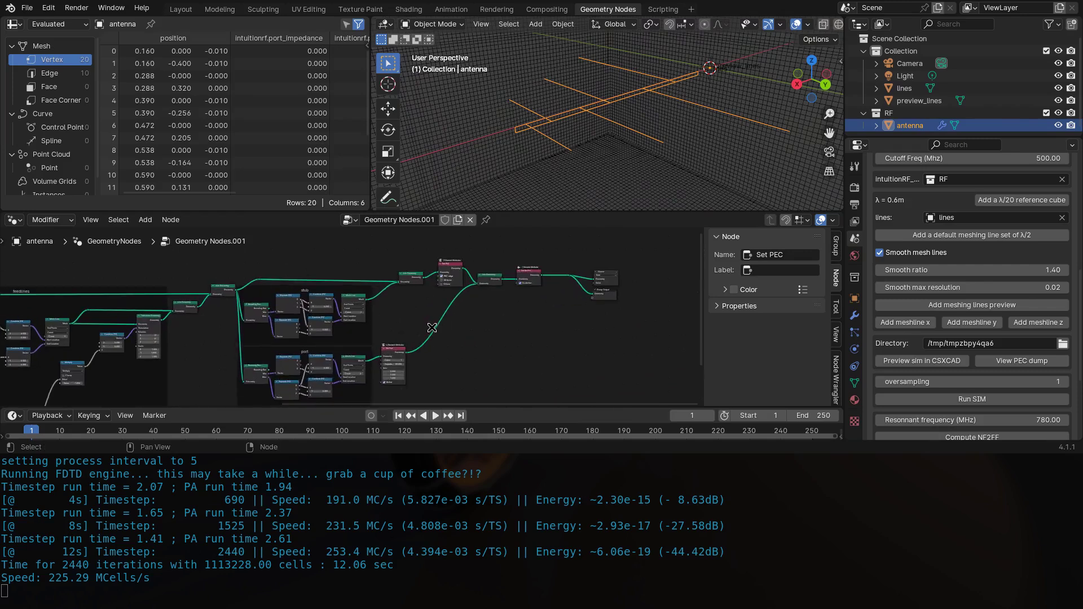
click(403, 264)
middle_drag(483, 256, 460, 289)
scroll(412, 293, up, 3)
key(shift+d)
click(378, 256)
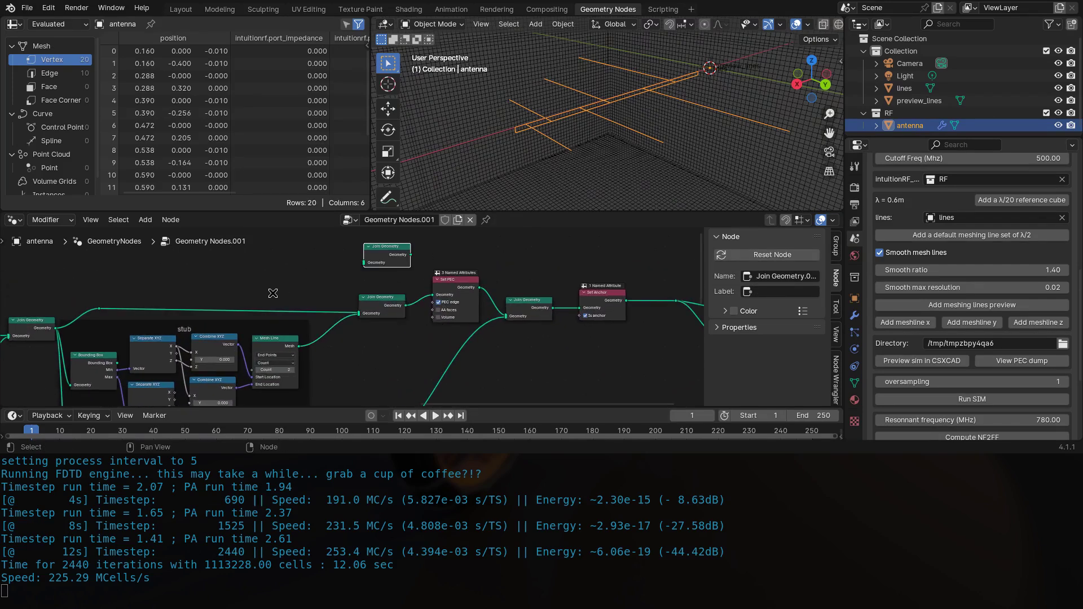
Connect the antenna geometry, the stub mesh line and the port mesh line to the duplicated Join Geometry node, using a reroute.
shift+right_drag(321, 306, 320, 317)
drag(321, 312, 362, 270)
drag(299, 346, 435, 233)
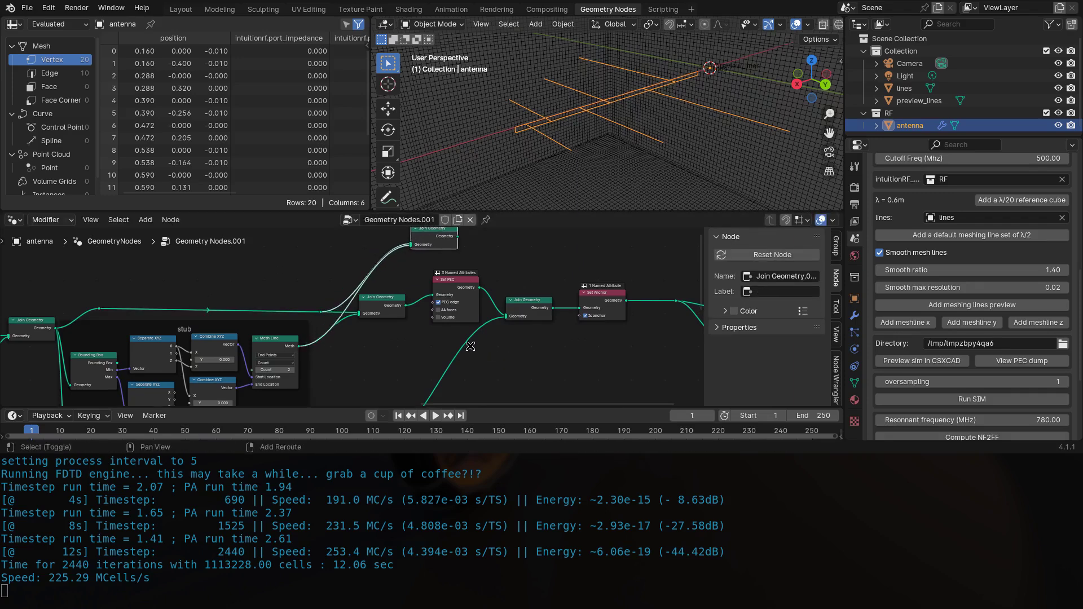
scroll(450, 324, down, 2)
drag(326, 375, 403, 246)
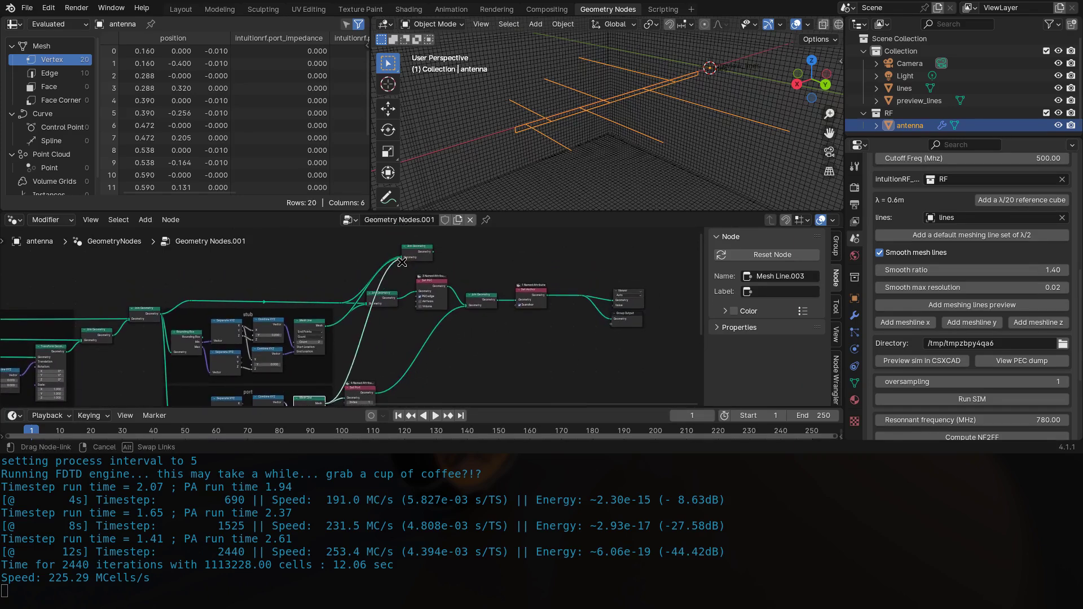
Add a Mesh to Curve node fed by the duplicated Join Geometry node.
scroll(470, 271, up, 1)
scroll(470, 272, up, 1)
middle_drag(470, 271, 373, 289)
click(380, 314)
scroll(382, 313, up, 2)
key(shift+a)
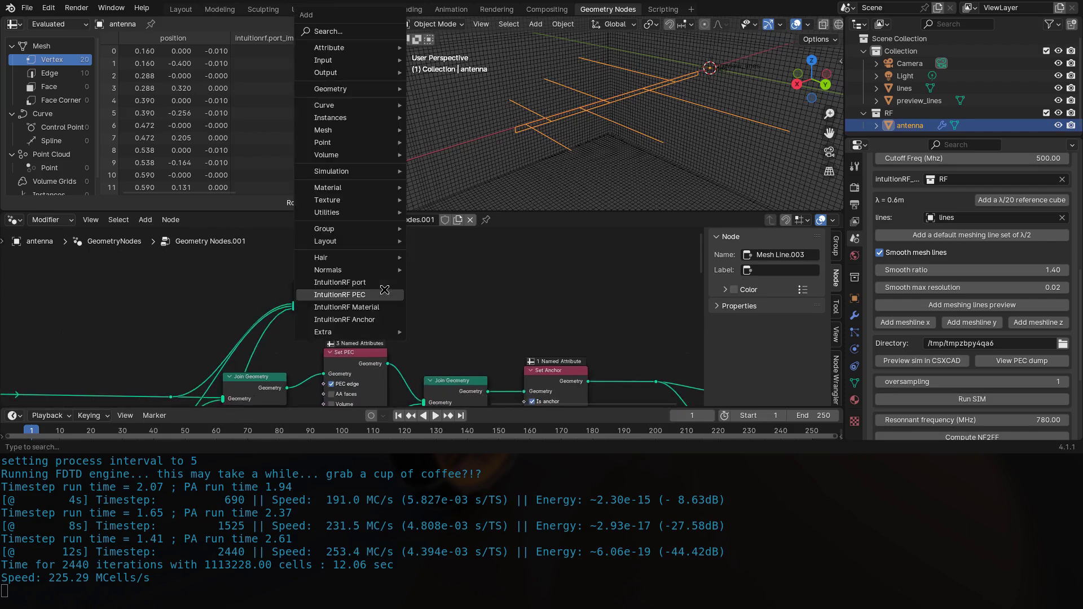
text(mesh to)
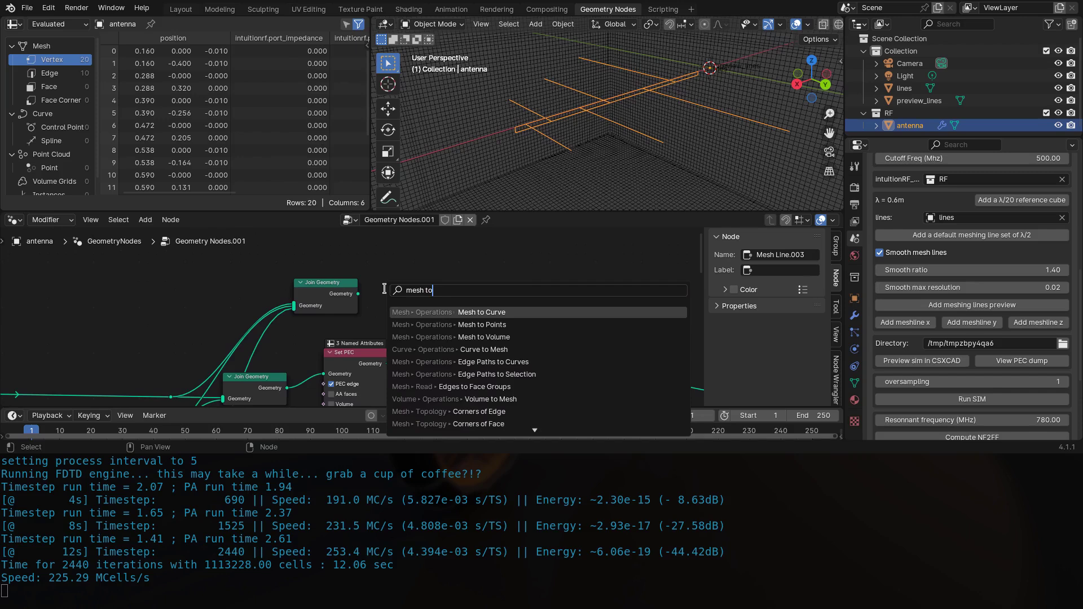
click(497, 312)
click(522, 280)
Add a Curve to Mesh node and connect the Mesh to Curve output to its Curve input.
key(shift+a)
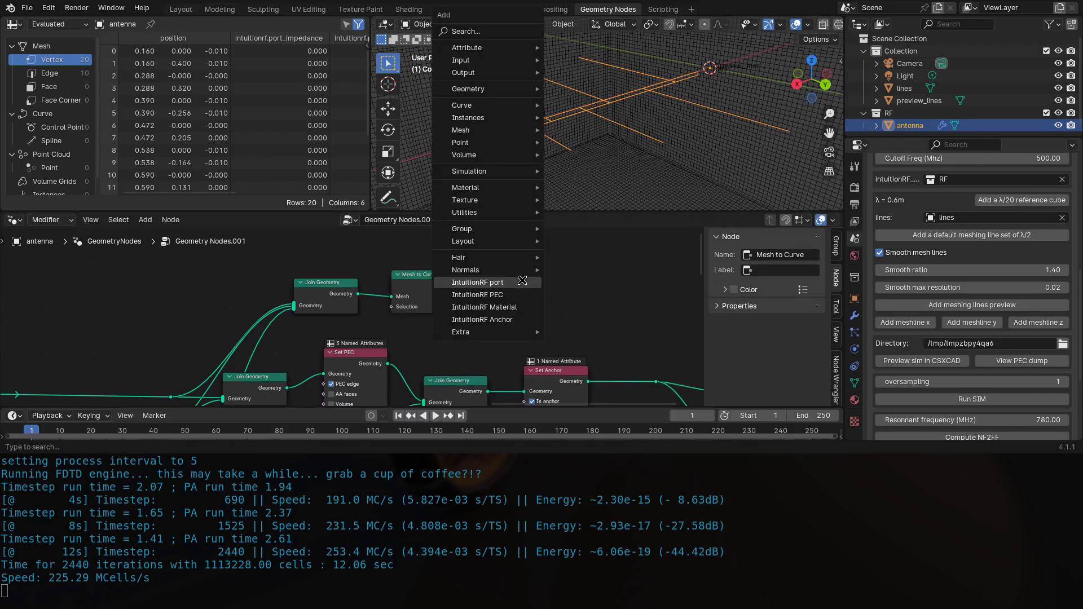
text(curve to mesh)
key(Return)
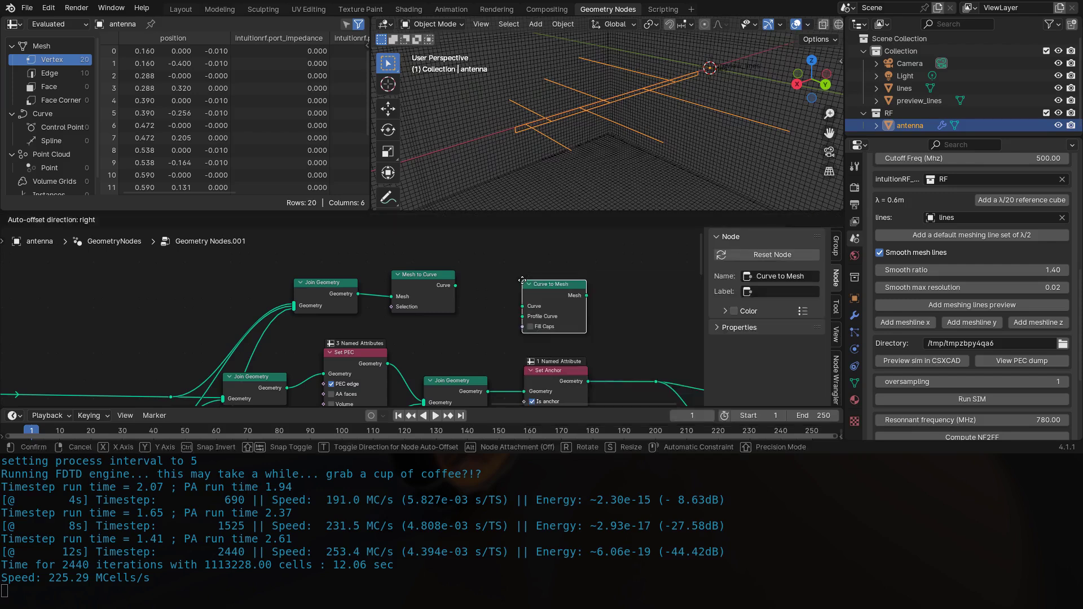
click(499, 261)
drag(455, 285, 499, 286)
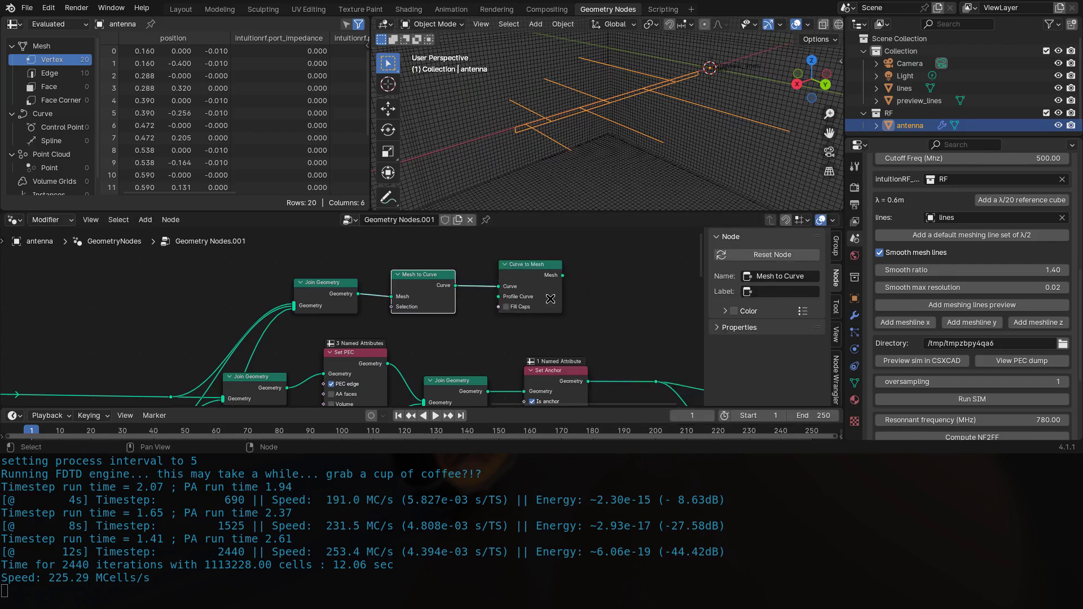
Insert another Join Geometry copy before the Set Anchor node and shift the downstream nodes to make room.
middle_drag(550, 299, 412, 285)
click(331, 369)
key(shift+d)
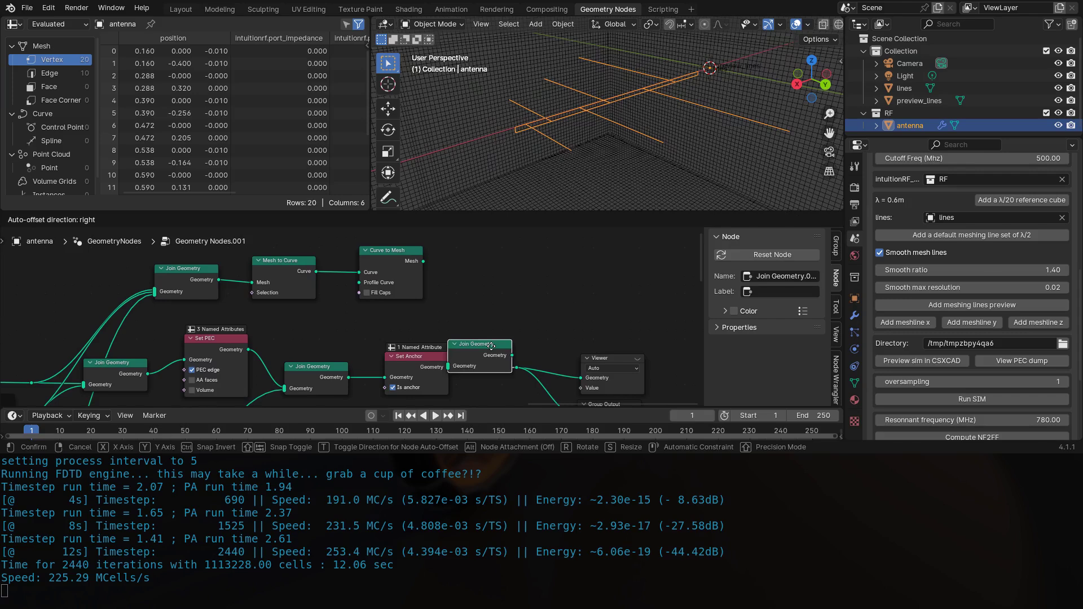
click(435, 361)
scroll(513, 352, down, 1)
scroll(513, 352, down, 1)
middle_drag(513, 353, 423, 318)
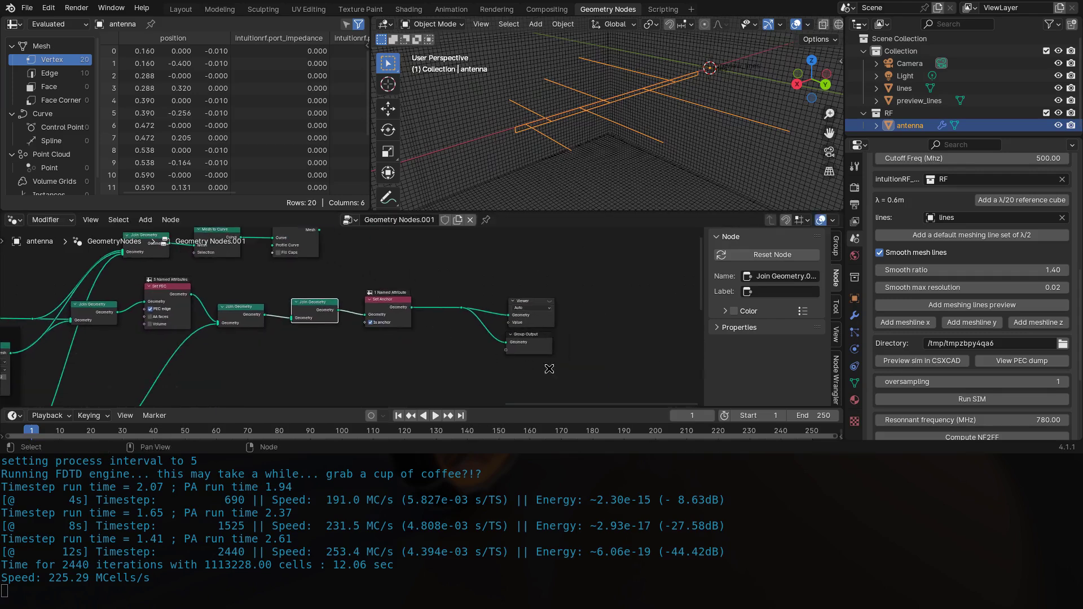
drag(559, 372, 301, 284)
key(g)
click(416, 280)
Connect the Curve to Mesh output to the Join Geometry node before Set Anchor.
middle_drag(325, 254, 366, 315)
drag(357, 282, 446, 368)
scroll(556, 371, up, 3)
middle_drag(576, 360, 496, 320)
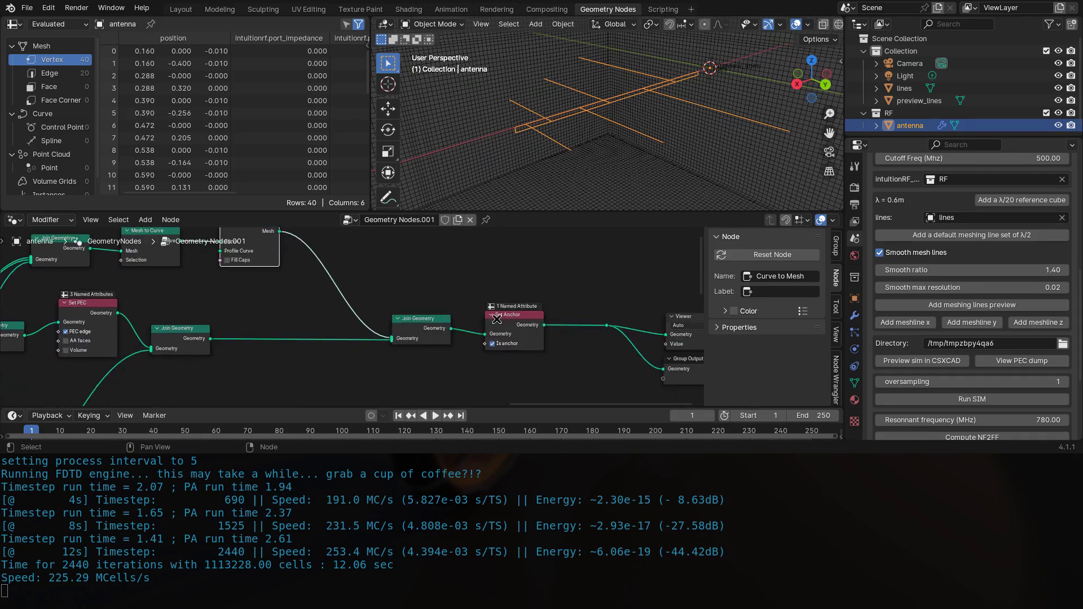
Add a Curve Circle node as the profile curve of the Curve to Mesh node.
middle_drag(343, 300, 469, 348)
scroll(386, 297, up, 3)
middle_drag(386, 298, 461, 322)
drag(409, 323, 387, 337)
text(circ)
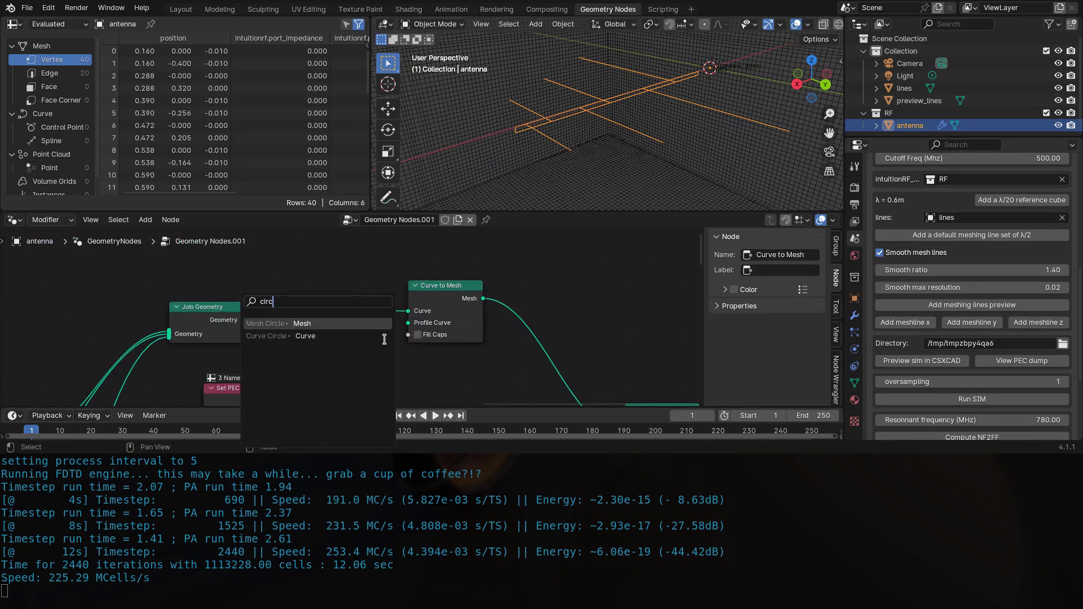
click(384, 337)
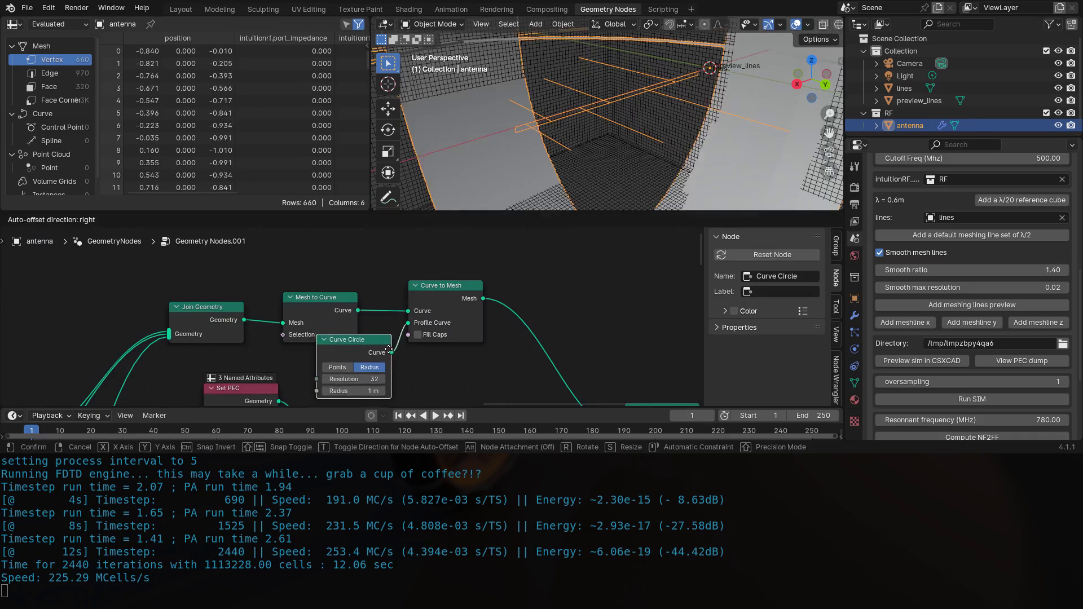
click(390, 361)
Try Curve Circle radii of 0.01 m and 0.002 m for the antenna tubes.
scroll(390, 361, up, 3)
middle_drag(389, 361, 404, 271)
click(385, 326)
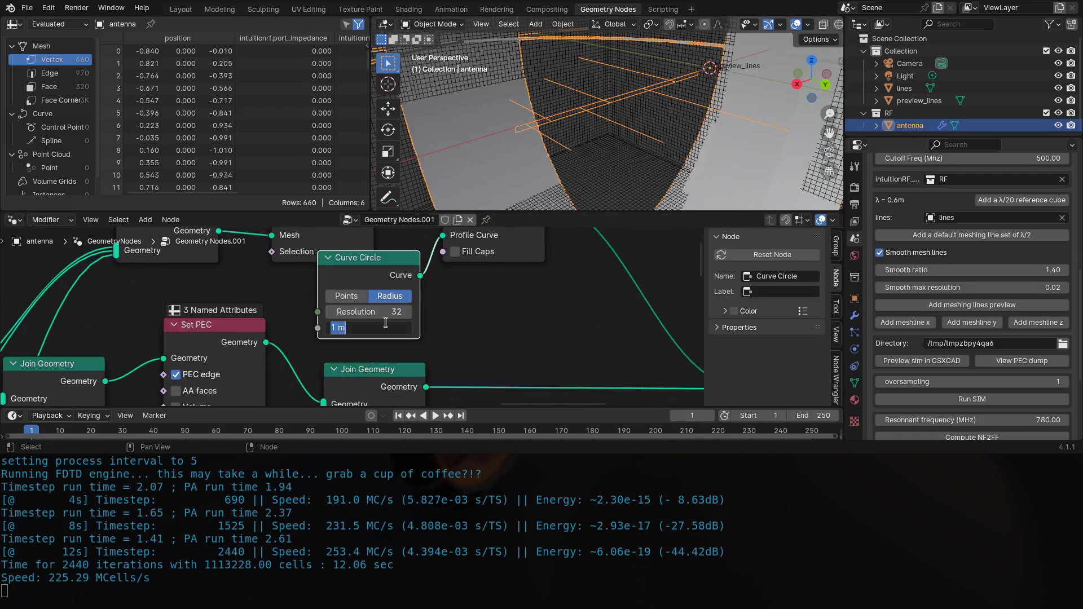
text(0.01)
key(Return)
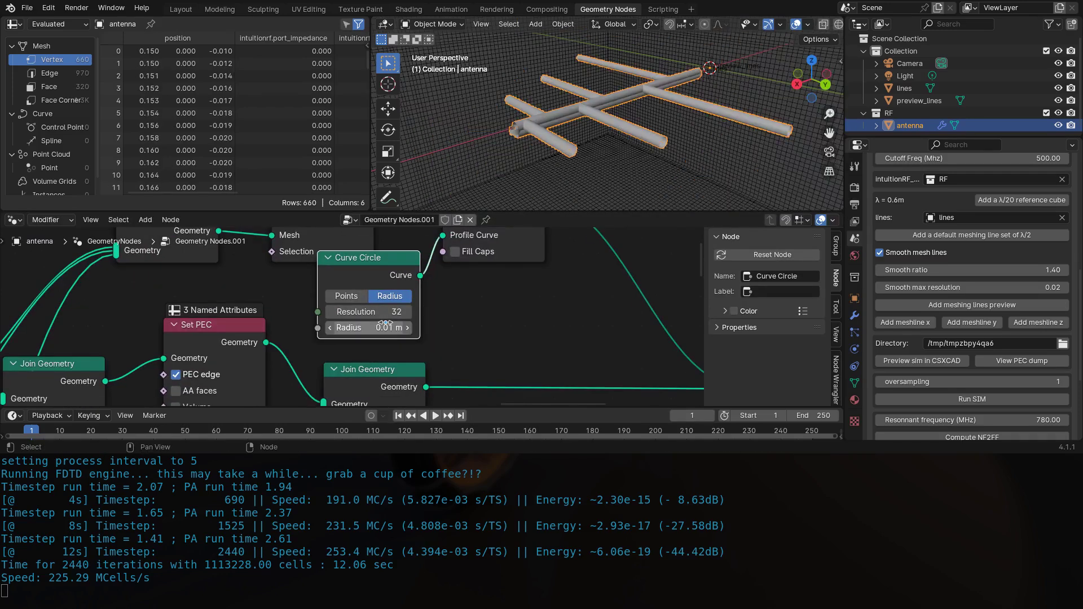
scroll(385, 323, up, 1)
click(384, 330)
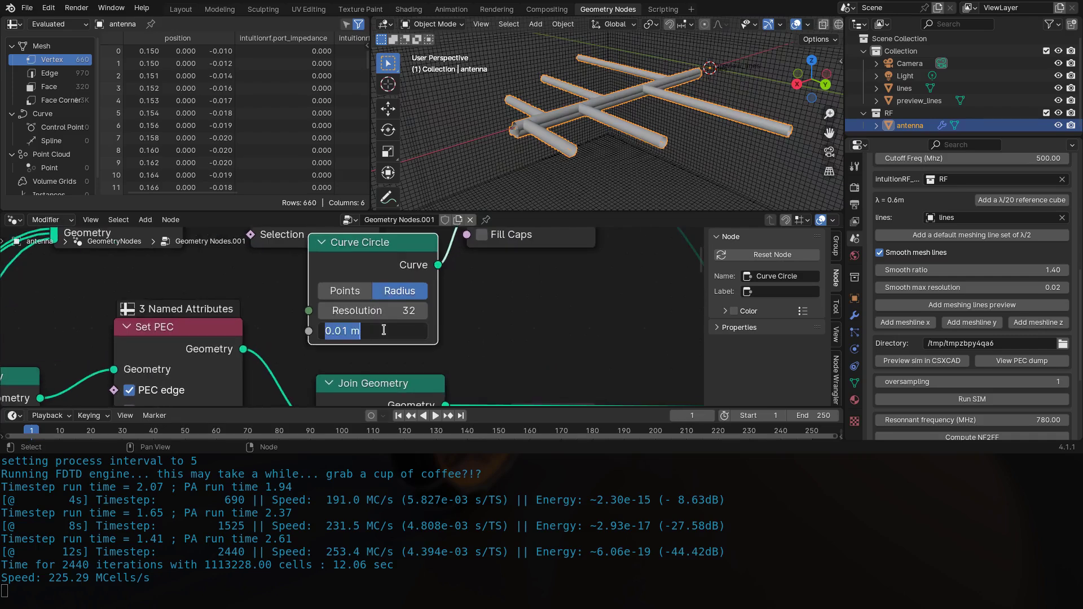
text(.002)
key(Return)
Set the Curve Circle's radius to 0.004 m and its resolution to 4.
click(384, 330)
click(383, 329)
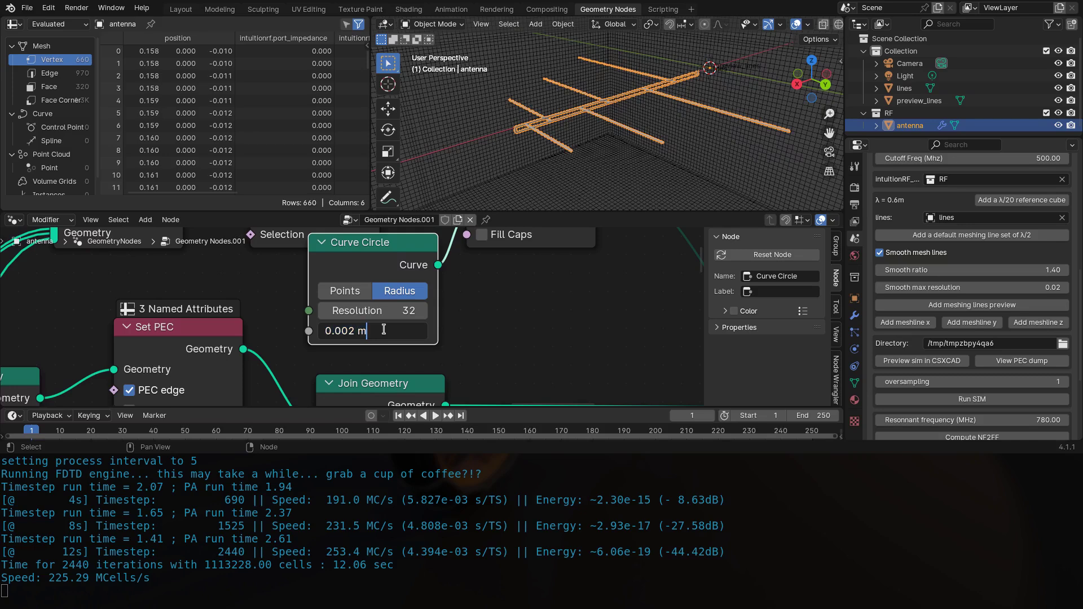
key(Left)
key(BackSpace)
text(3)
key(BackSpace)
text(4)
key(Return)
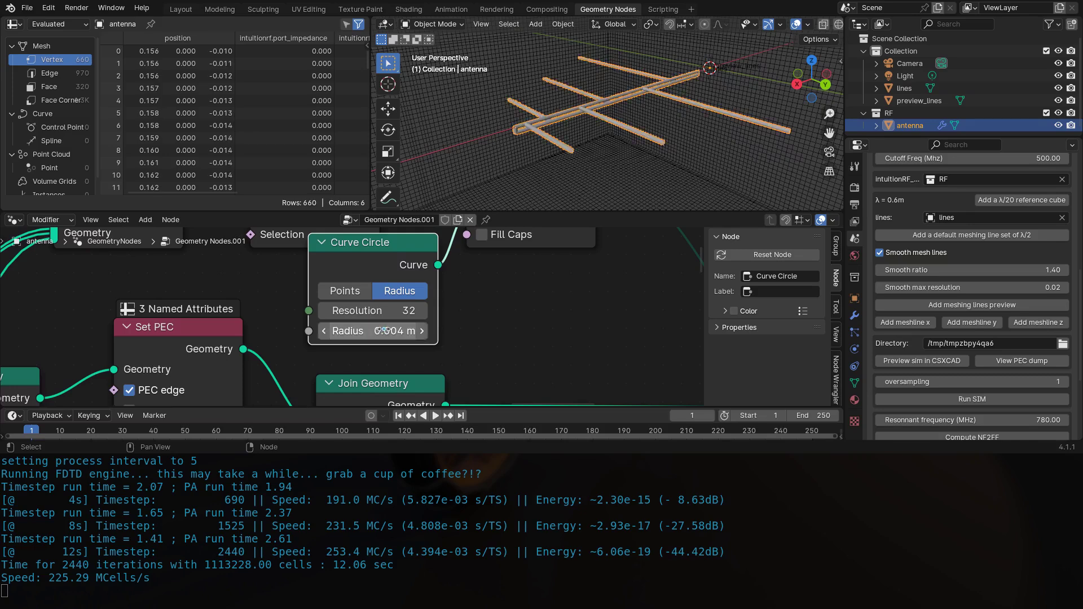
click(401, 312)
text(4)
key(Return)
Insert a Delete Geometry node after Curve to Mesh and set it to delete Only Faces.
scroll(463, 293, down, 3)
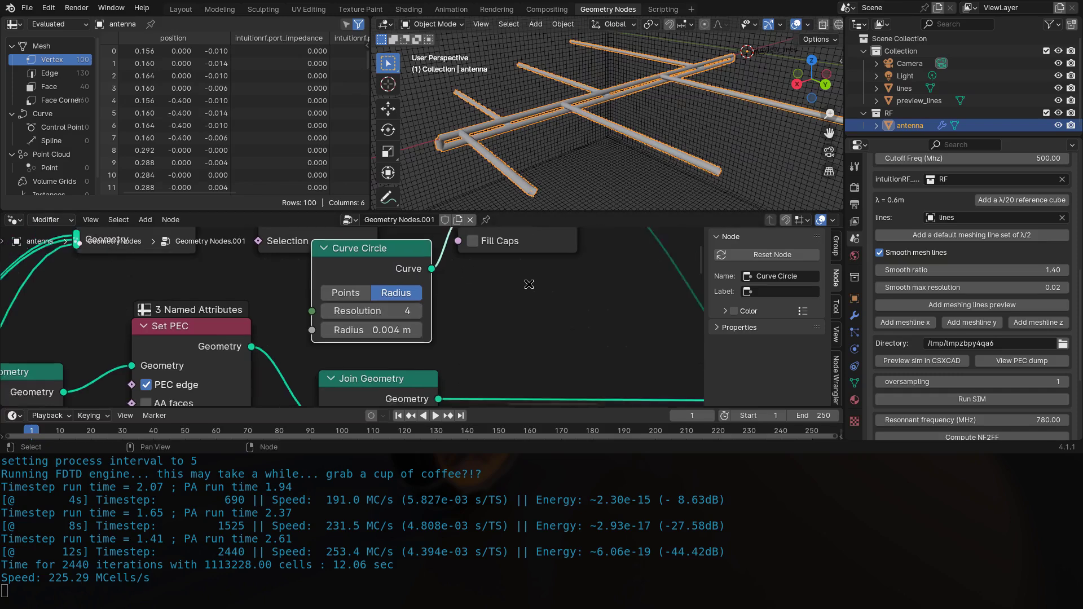
key(shift+a)
text(delete)
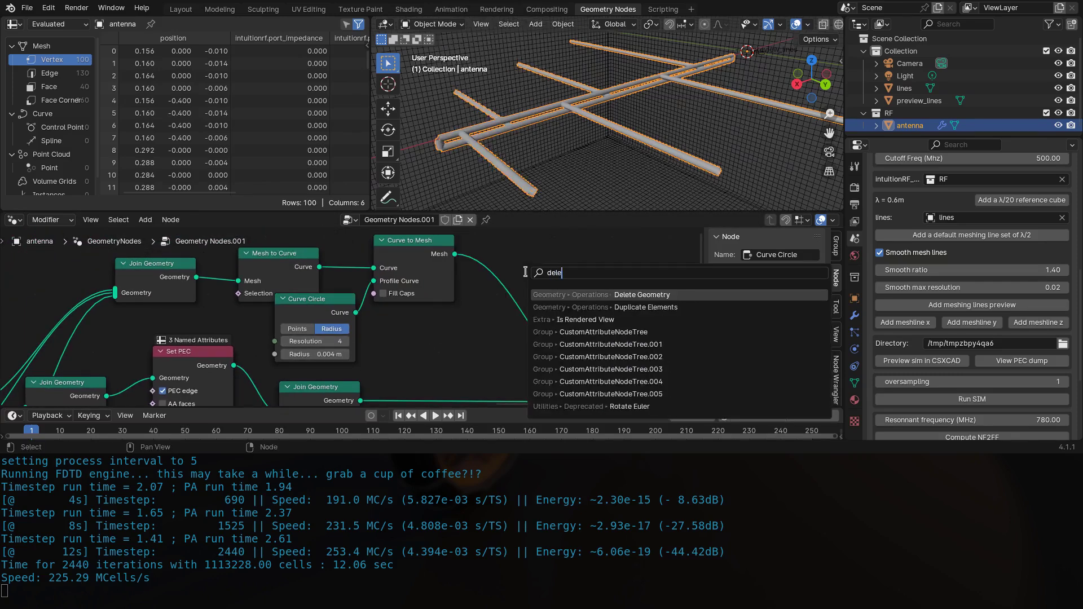
key(Return)
click(525, 273)
click(566, 320)
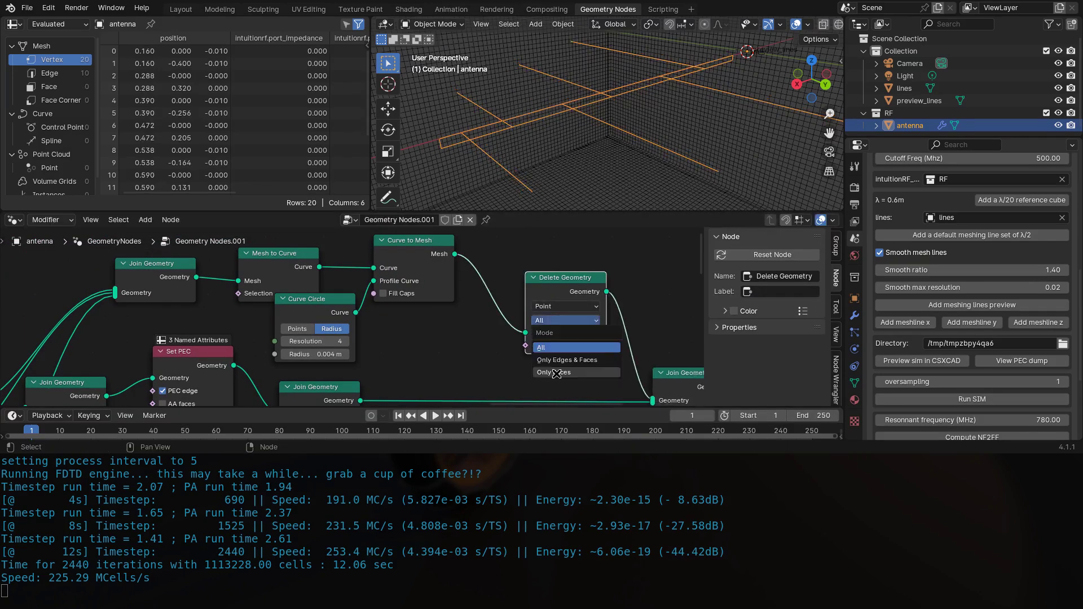
click(556, 373)
Preview the simulation in CSXCAD to inspect the antenna in the refined grid, and close the preview.
middle_drag(570, 141, 728, 144)
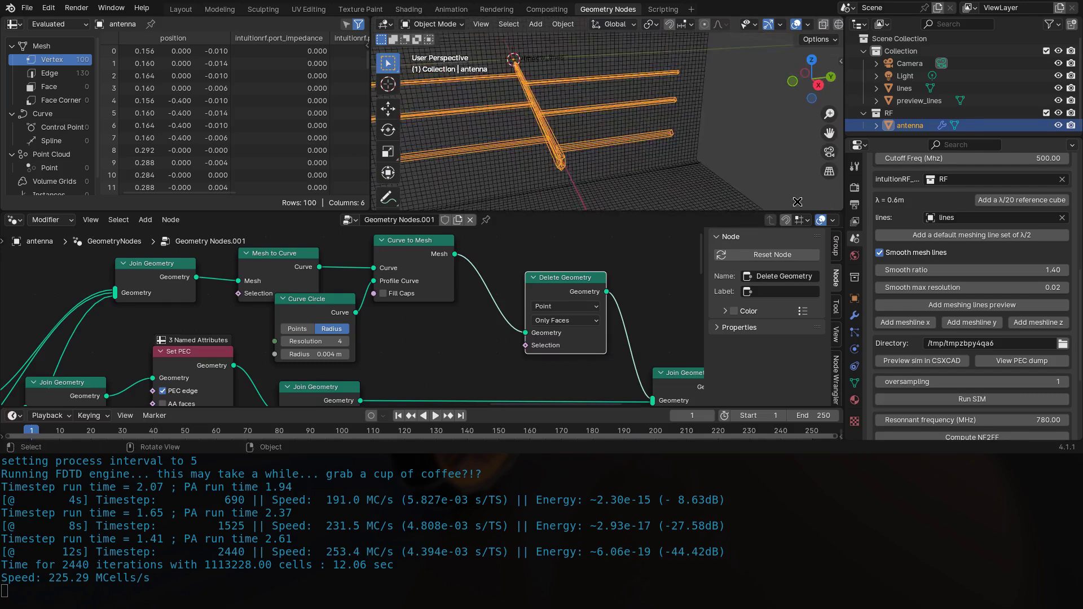
click(920, 360)
drag(917, 358, 929, 316)
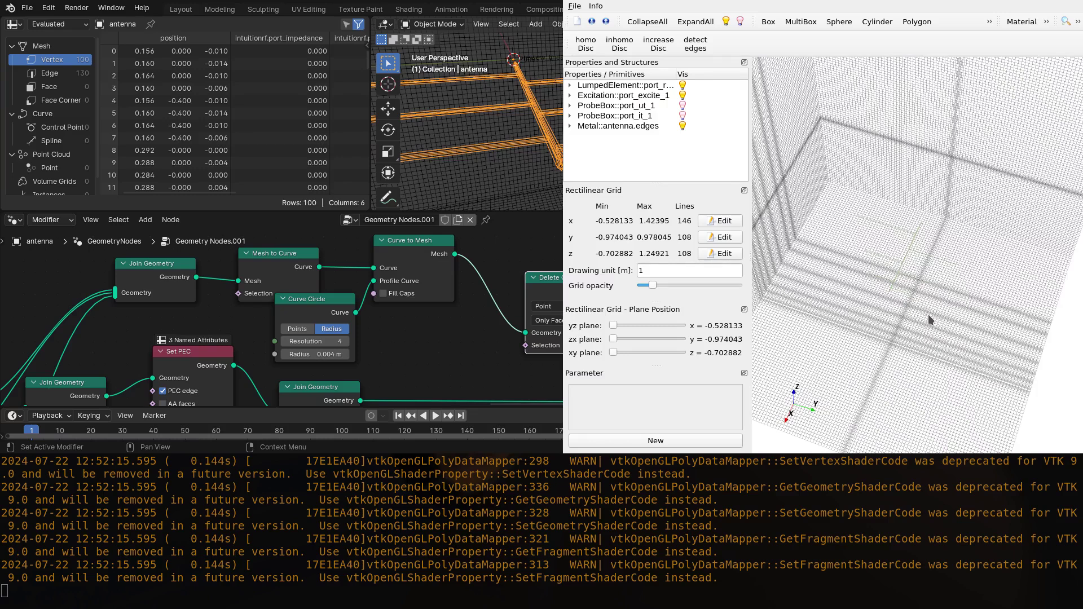
key(super+shift+q)
Save the file and regenerate the meshing lines preview with smooth mesh lines disabled, checking it against the antenna in top view.
key(ctrl+s)
middle_drag(587, 179, 790, 192)
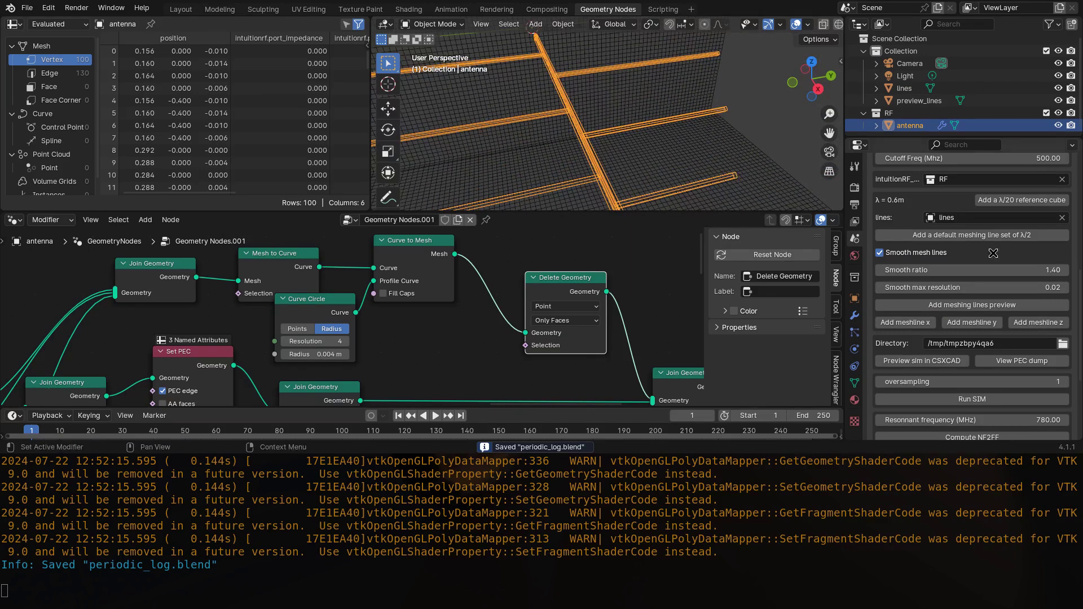
click(926, 252)
key(KP_7)
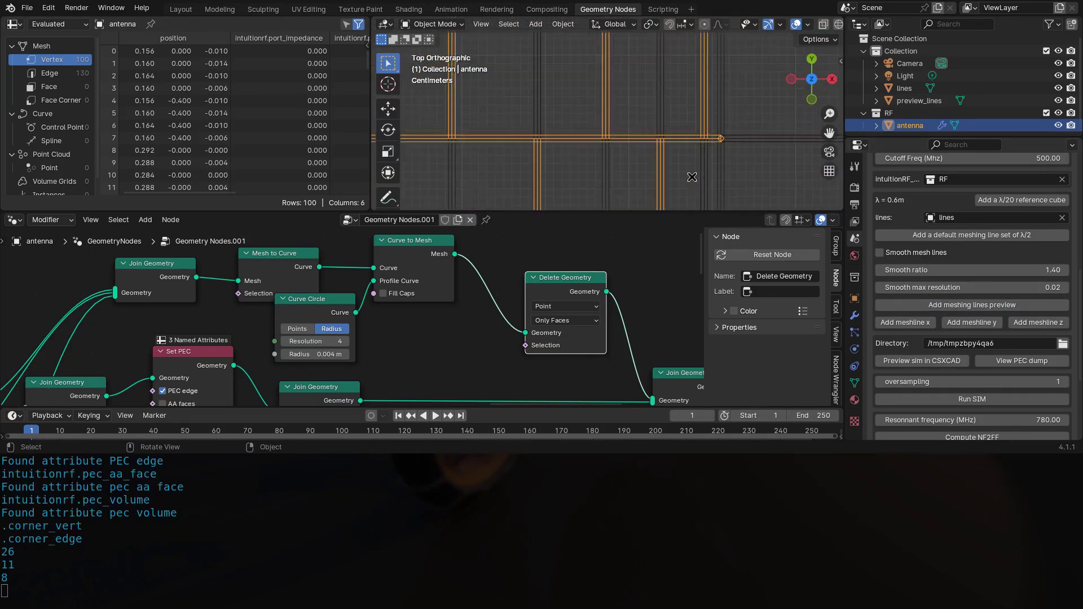
scroll(692, 177, up, 2)
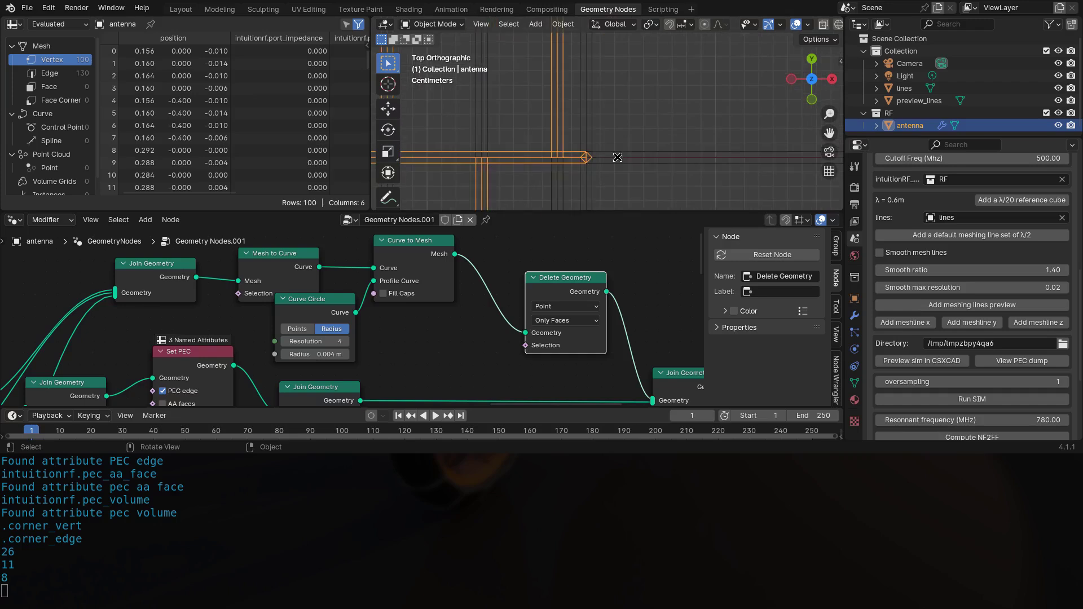
scroll(607, 147, down, 6)
shift+middle_drag(599, 108, 597, 178)
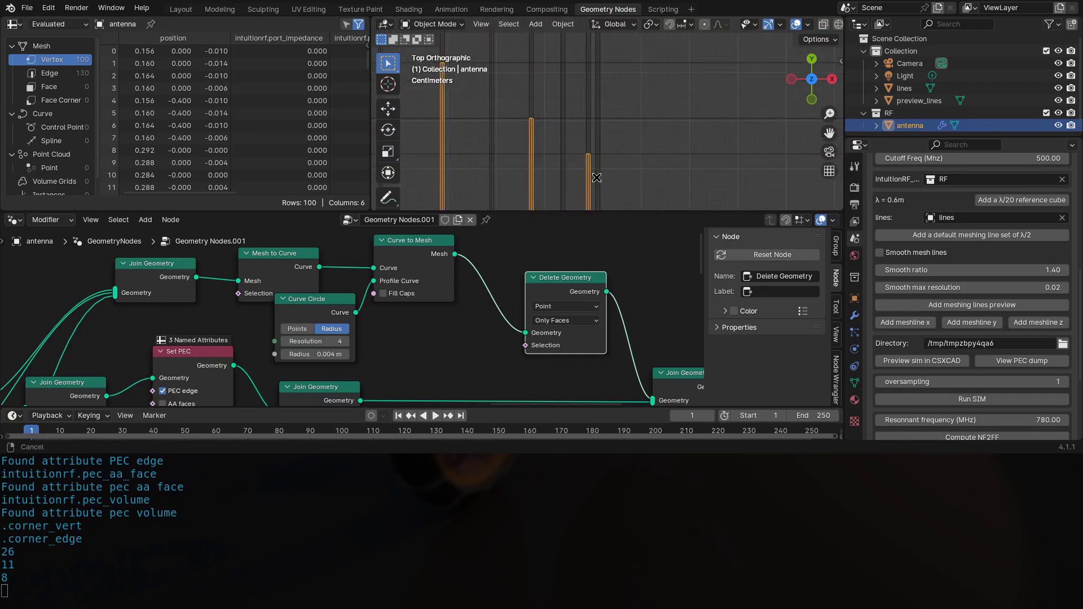
Set the Curve Circle's radius to 0.006 m.
scroll(361, 338, up, 2)
click(364, 357)
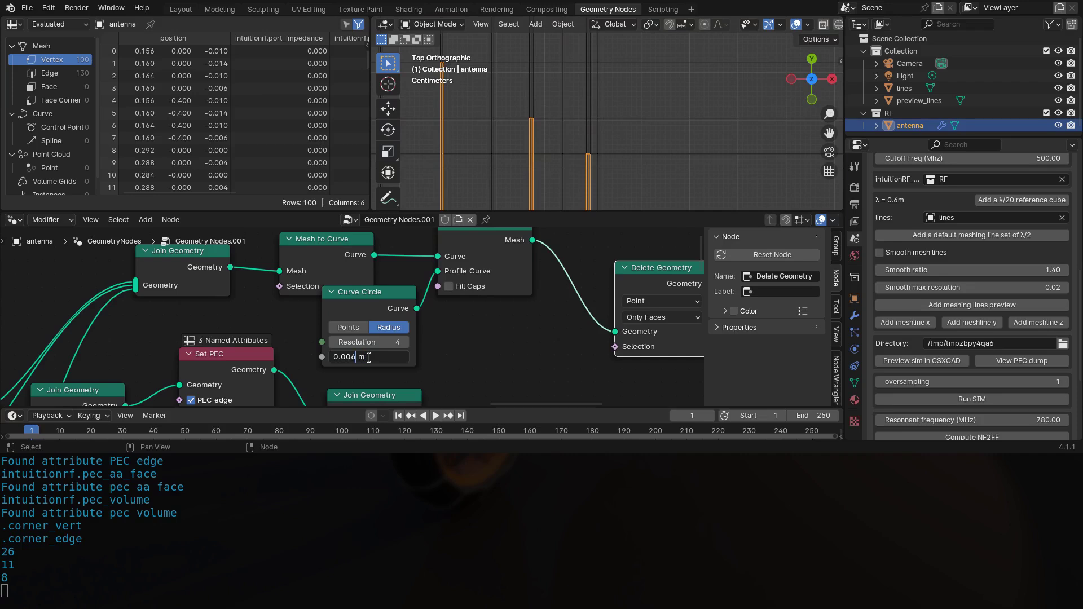
key(Return)
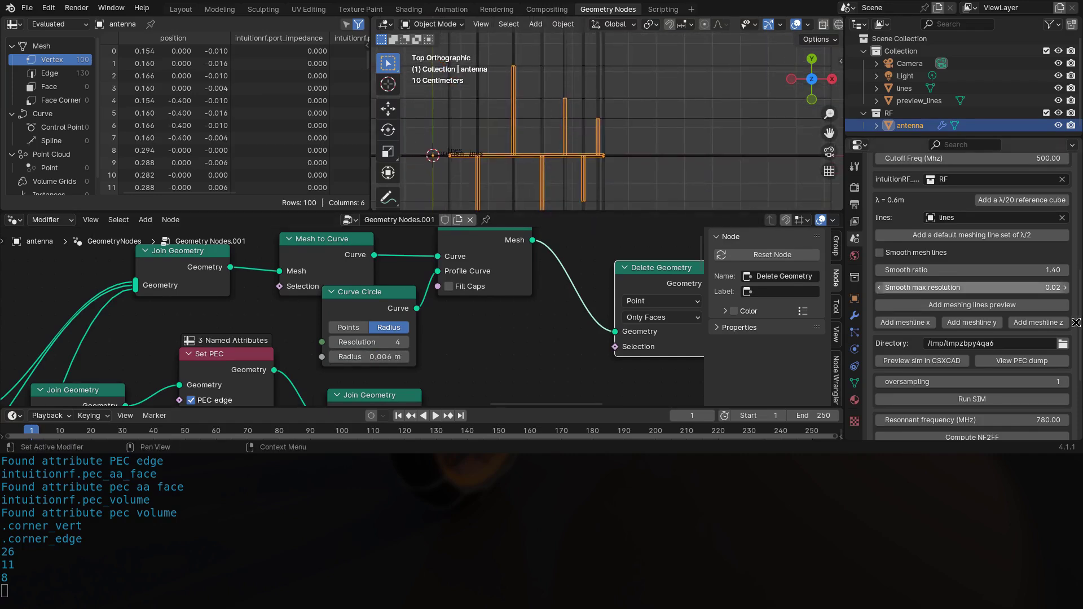
Save the file and run the simulation with smooth mesh lines enabled.
scroll(647, 135, up, 6)
scroll(648, 127, down, 6)
shift+middle_drag(649, 127, 615, 73)
key(ctrl+s)
click(919, 255)
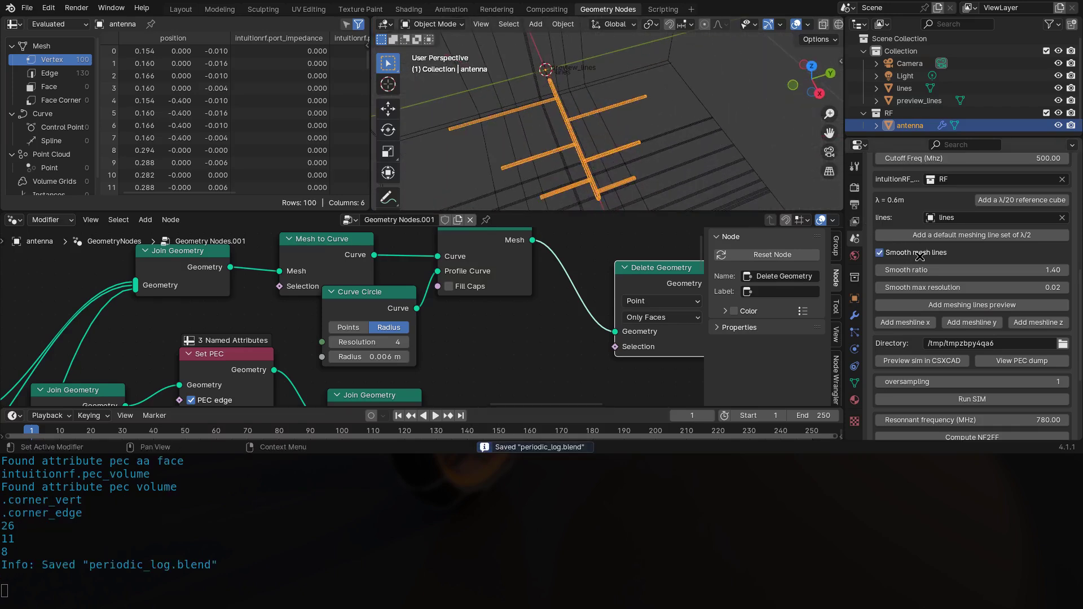
click(970, 397)
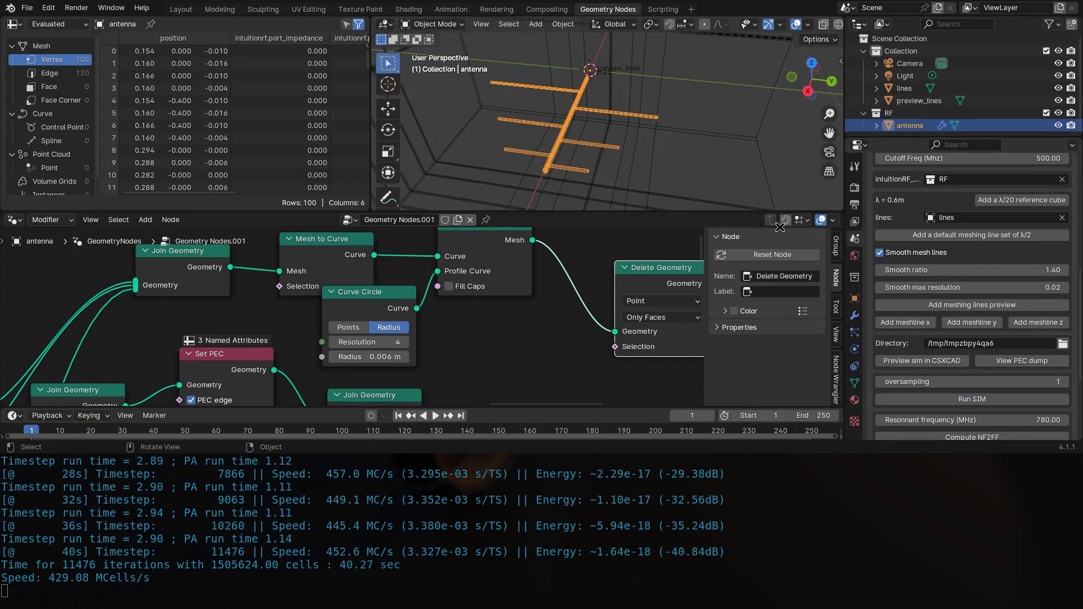
Plot port 1's s11 in dB, close the plot, and look over the antenna's anchor edges and node tree.
scroll(1002, 341, down, 3)
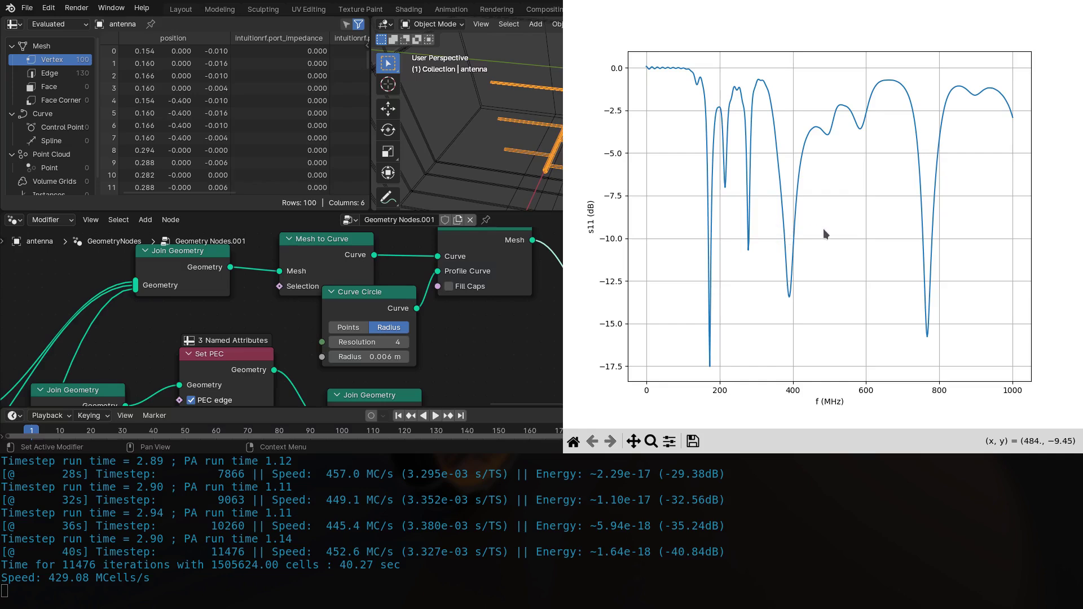
key(super+shift+q)
scroll(564, 135, up, 2)
middle_drag(562, 135, 670, 133)
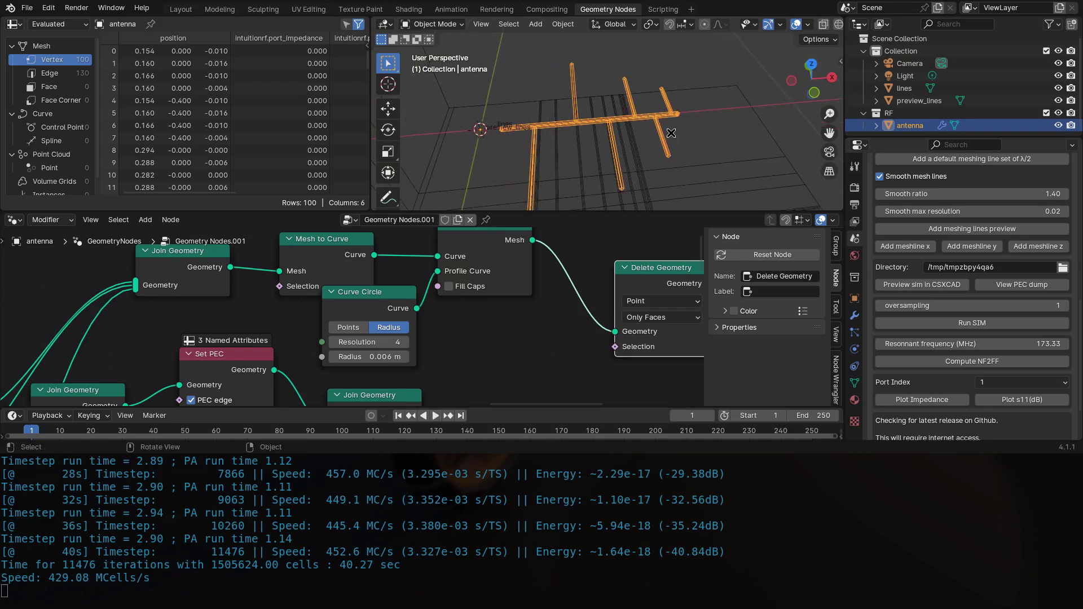
scroll(671, 133, up, 3)
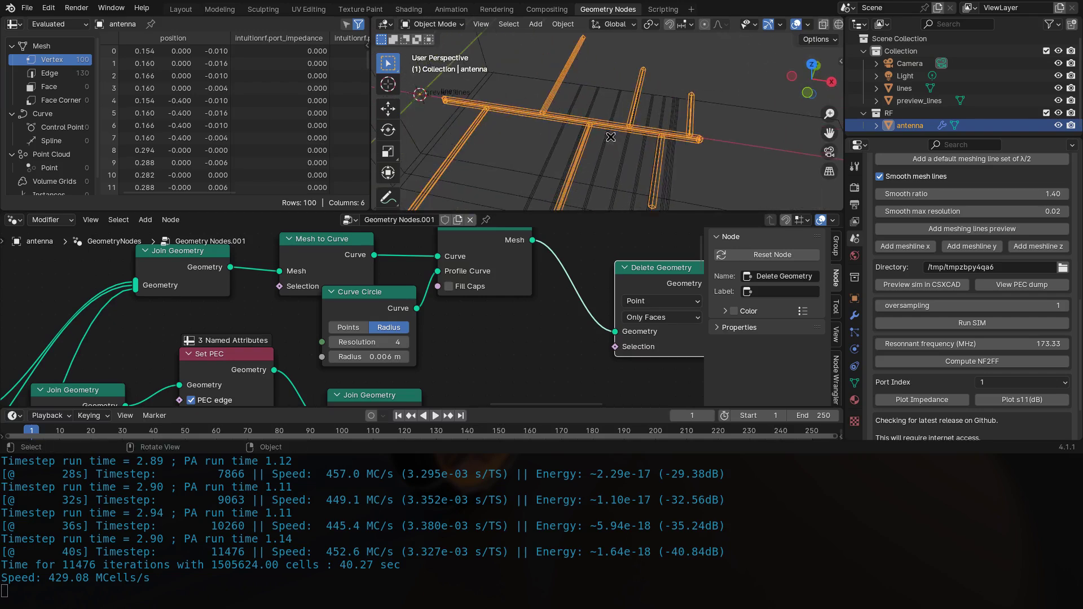
scroll(513, 247, down, 3)
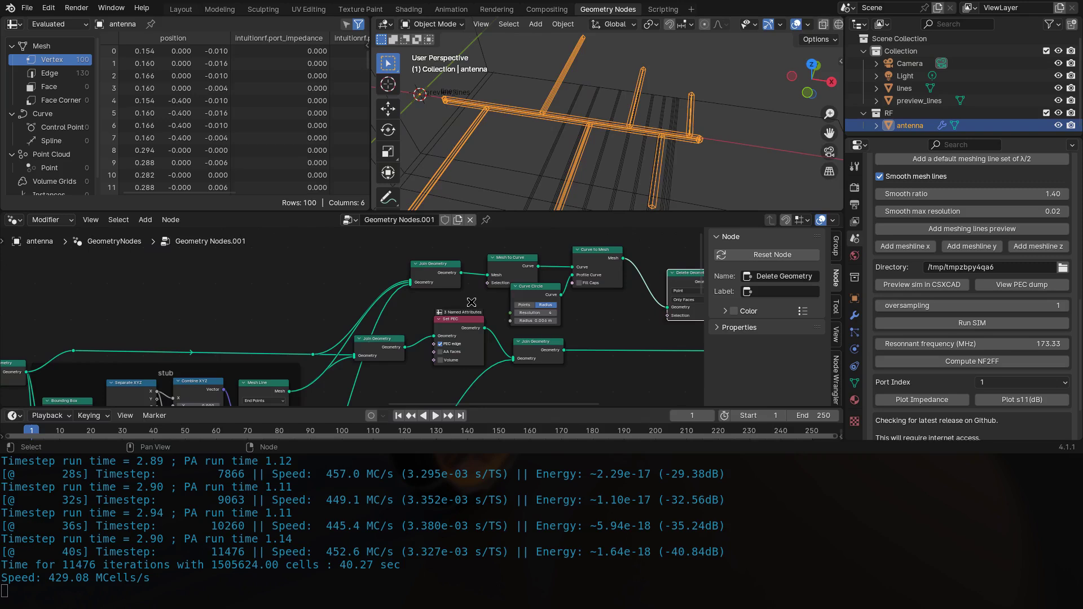
middle_drag(635, 150, 635, 123)
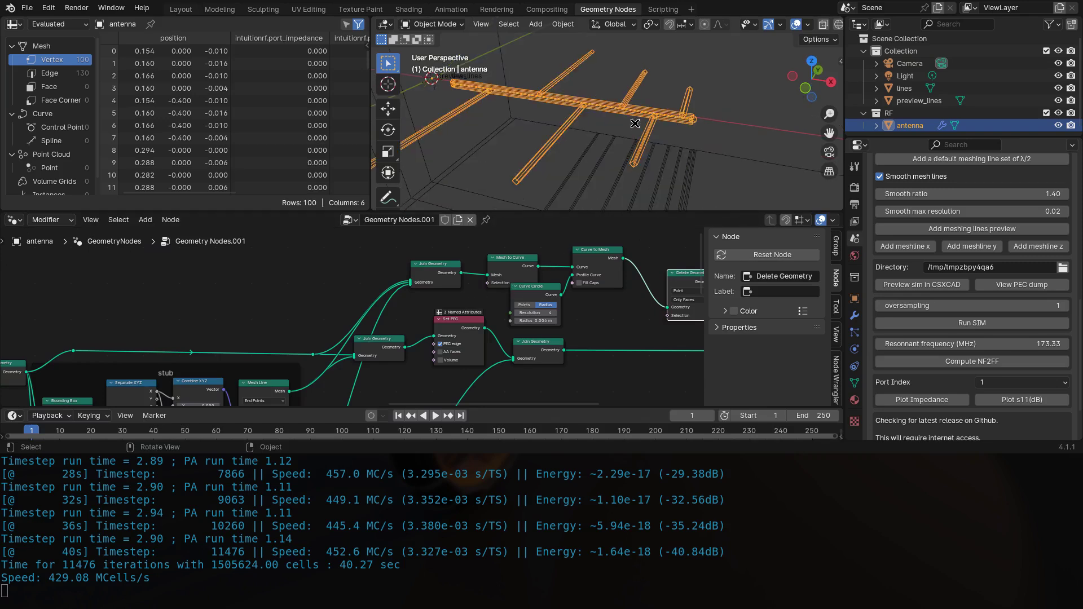
Open the recent file log3.blend, saving the changes to periodic_log.blend.
click(26, 8)
mouse_move(50, 43)
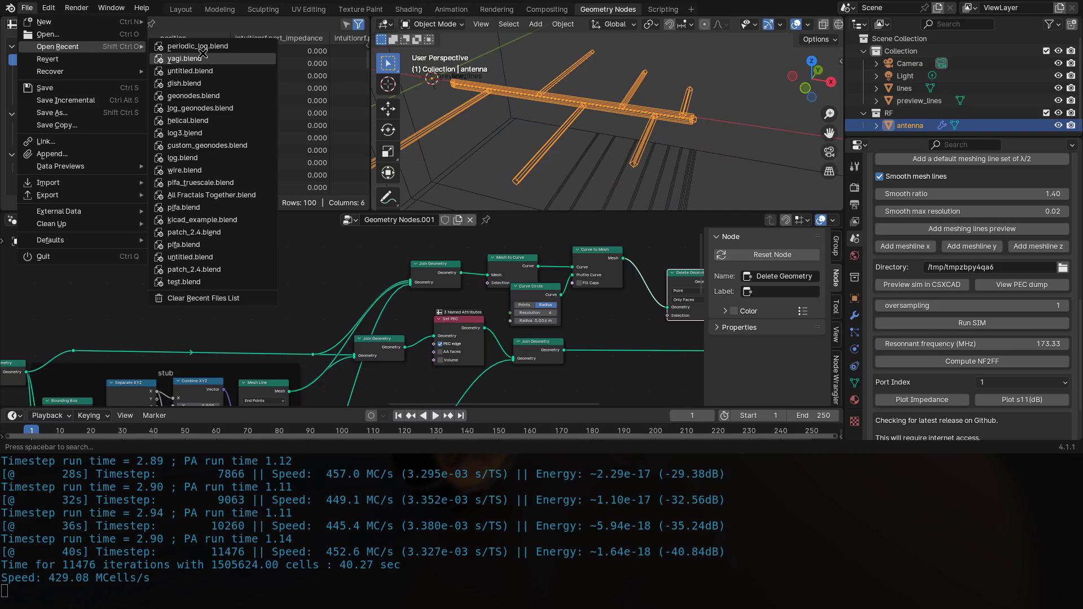
click(207, 134)
click(648, 248)
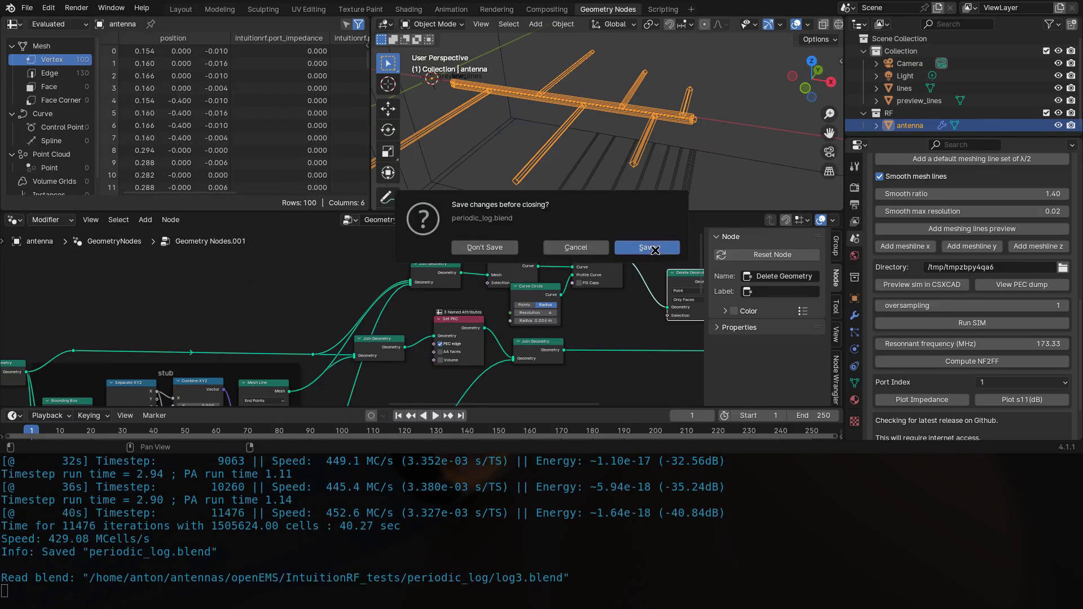
Run the simulation of the log-periodic antenna in log3.blend.
mouse_move(648, 138)
middle_down()
mouse_move(609, 101)
mouse_move(681, 138)
mouse_move(736, 137)
mouse_move(693, 162)
mouse_move(601, 143)
mouse_move(694, 143)
mouse_move(690, 156)
mouse_move(658, 148)
mouse_move(665, 132)
middle_up()
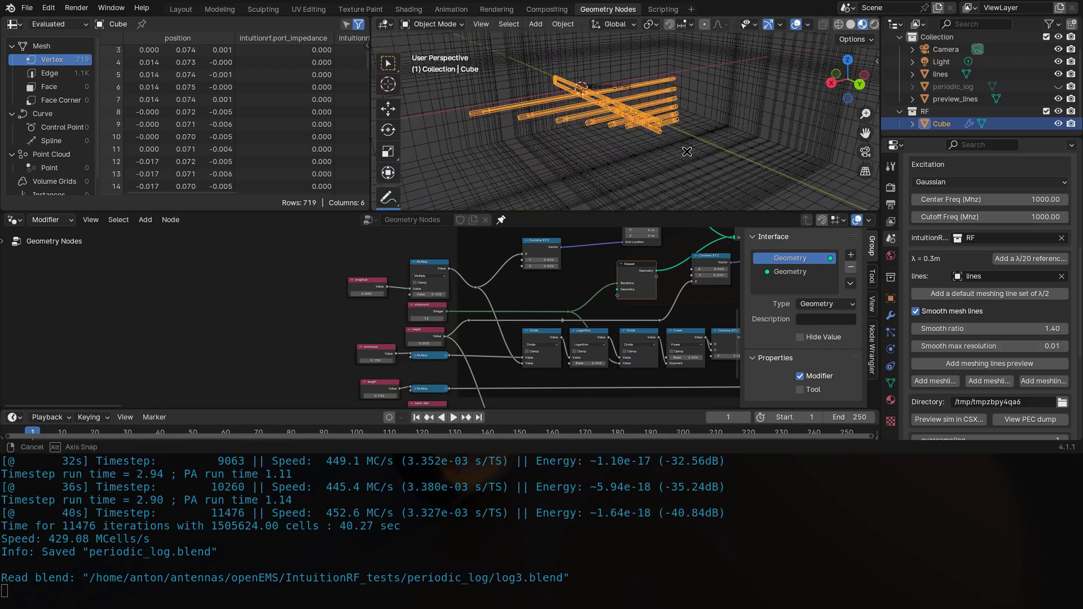
scroll(1032, 350, down, 2)
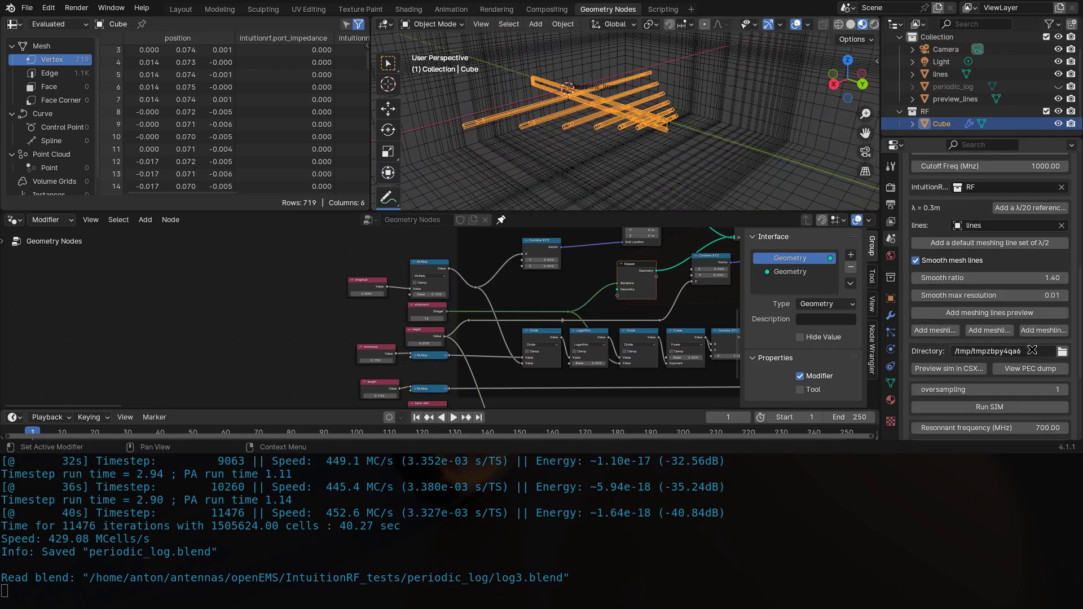
scroll(1024, 373, down, 2)
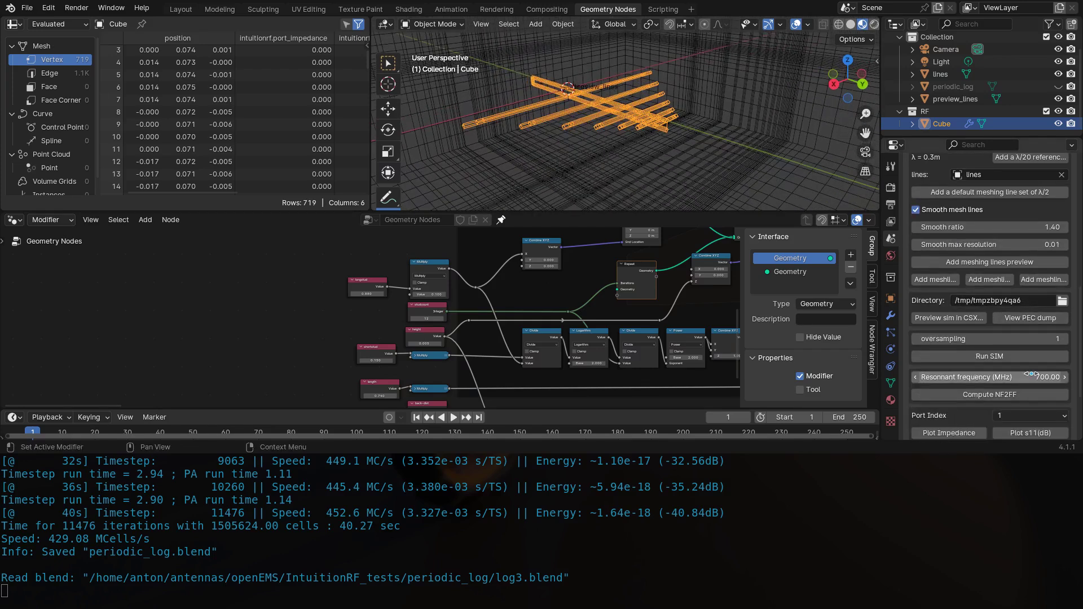
click(1003, 358)
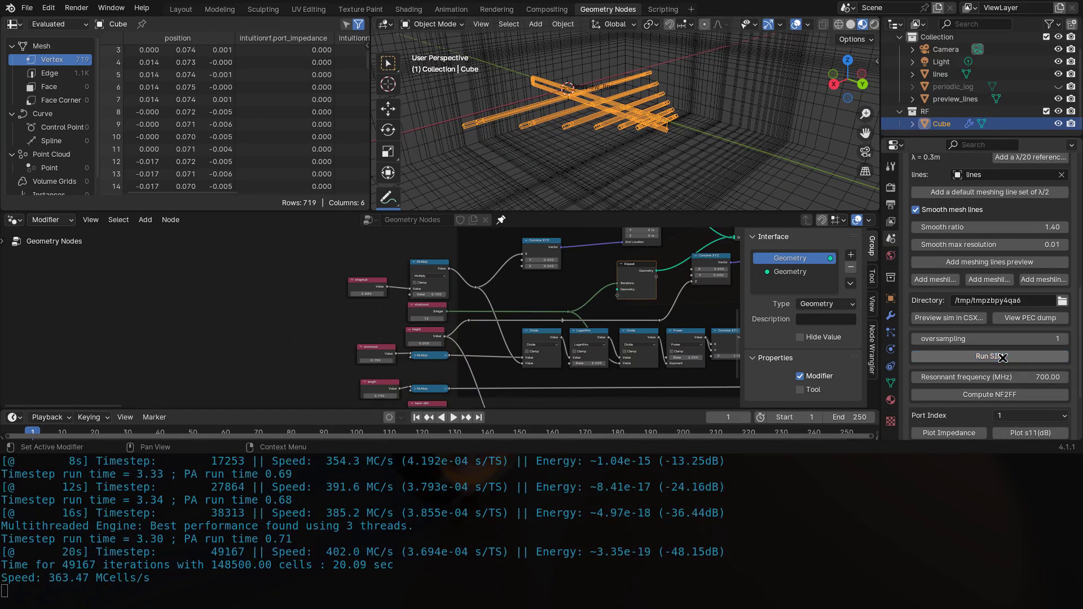
Plot port 1's s11 in dB, examine the dips between about 500 and 900 MHz, and close the plot.
scroll(1011, 367, down, 2)
click(1049, 385)
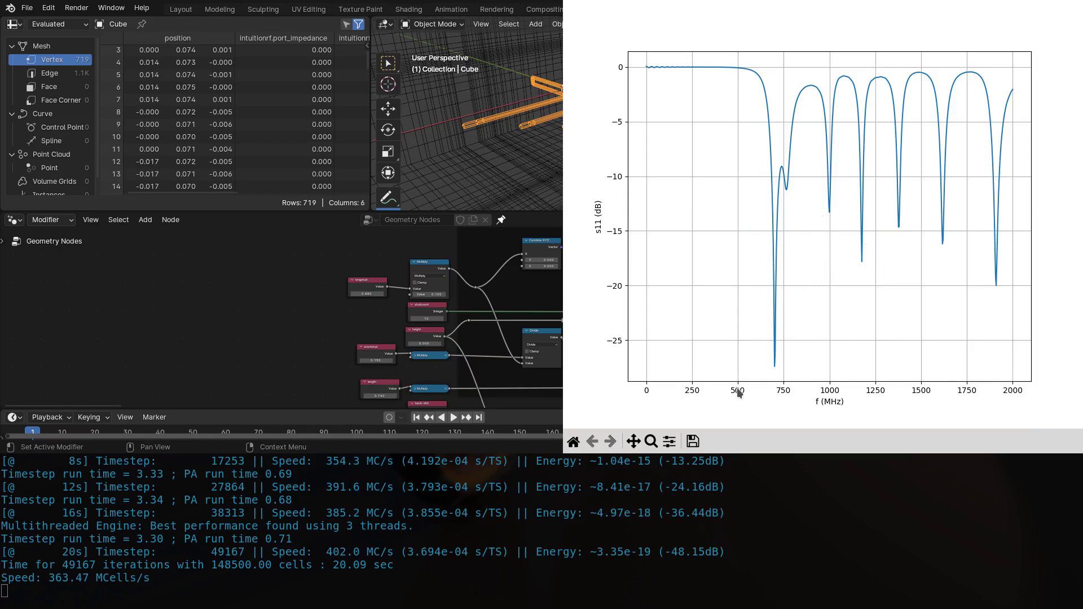
click(651, 441)
drag(730, 58, 834, 314)
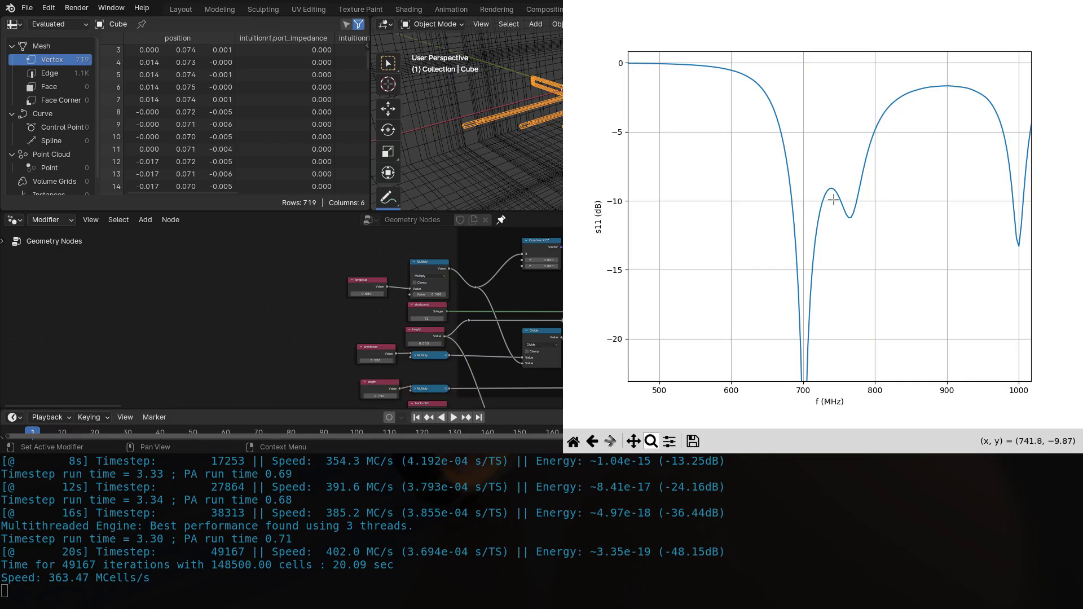
click(574, 443)
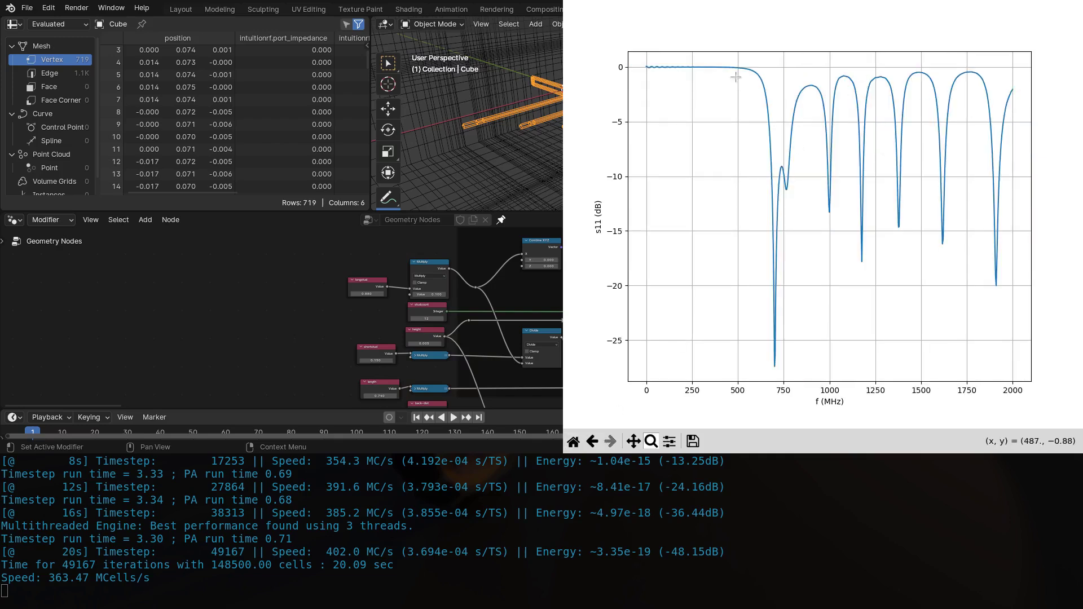
drag(737, 54, 817, 237)
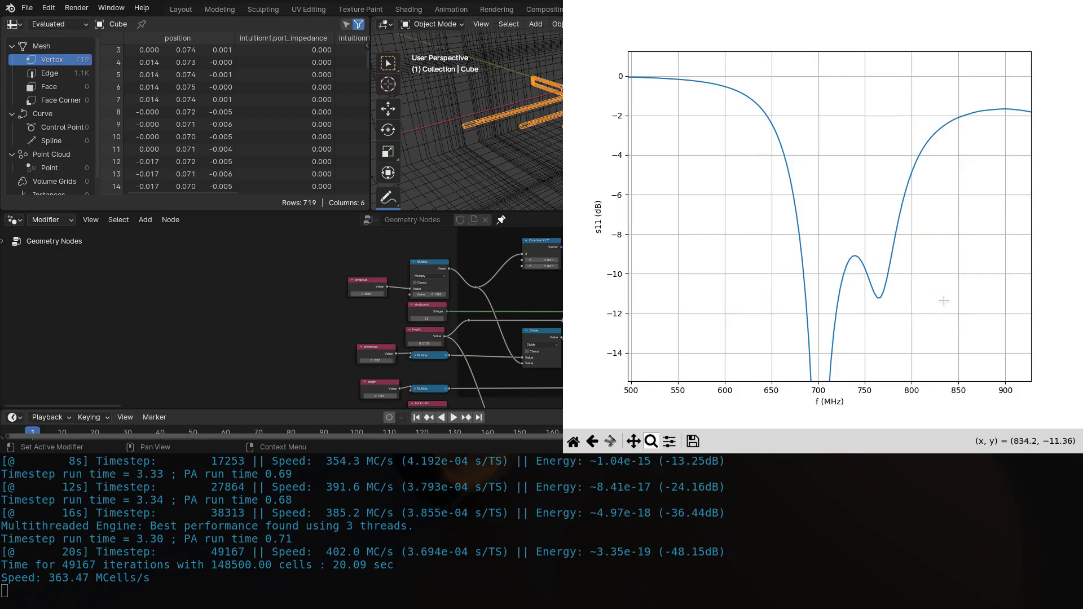
key(q)
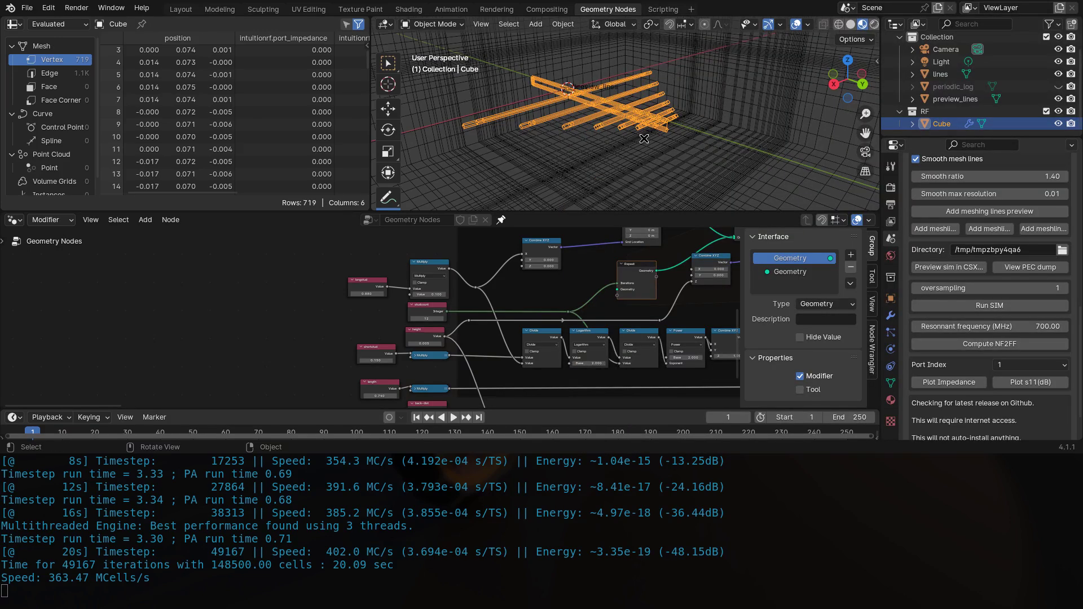
middle_drag(644, 138, 695, 143)
scroll(649, 141, up, 3)
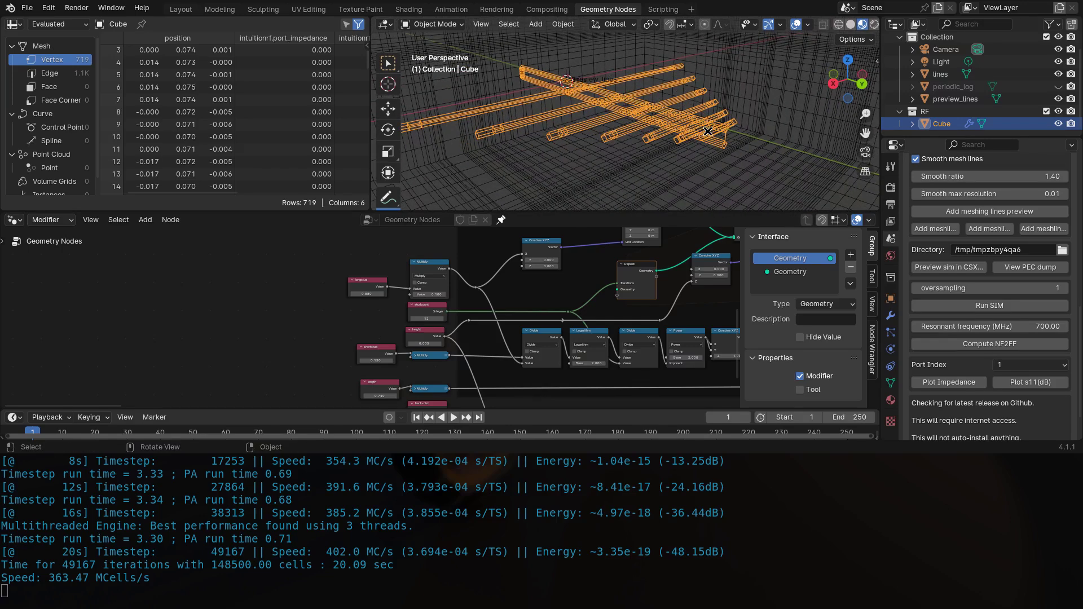